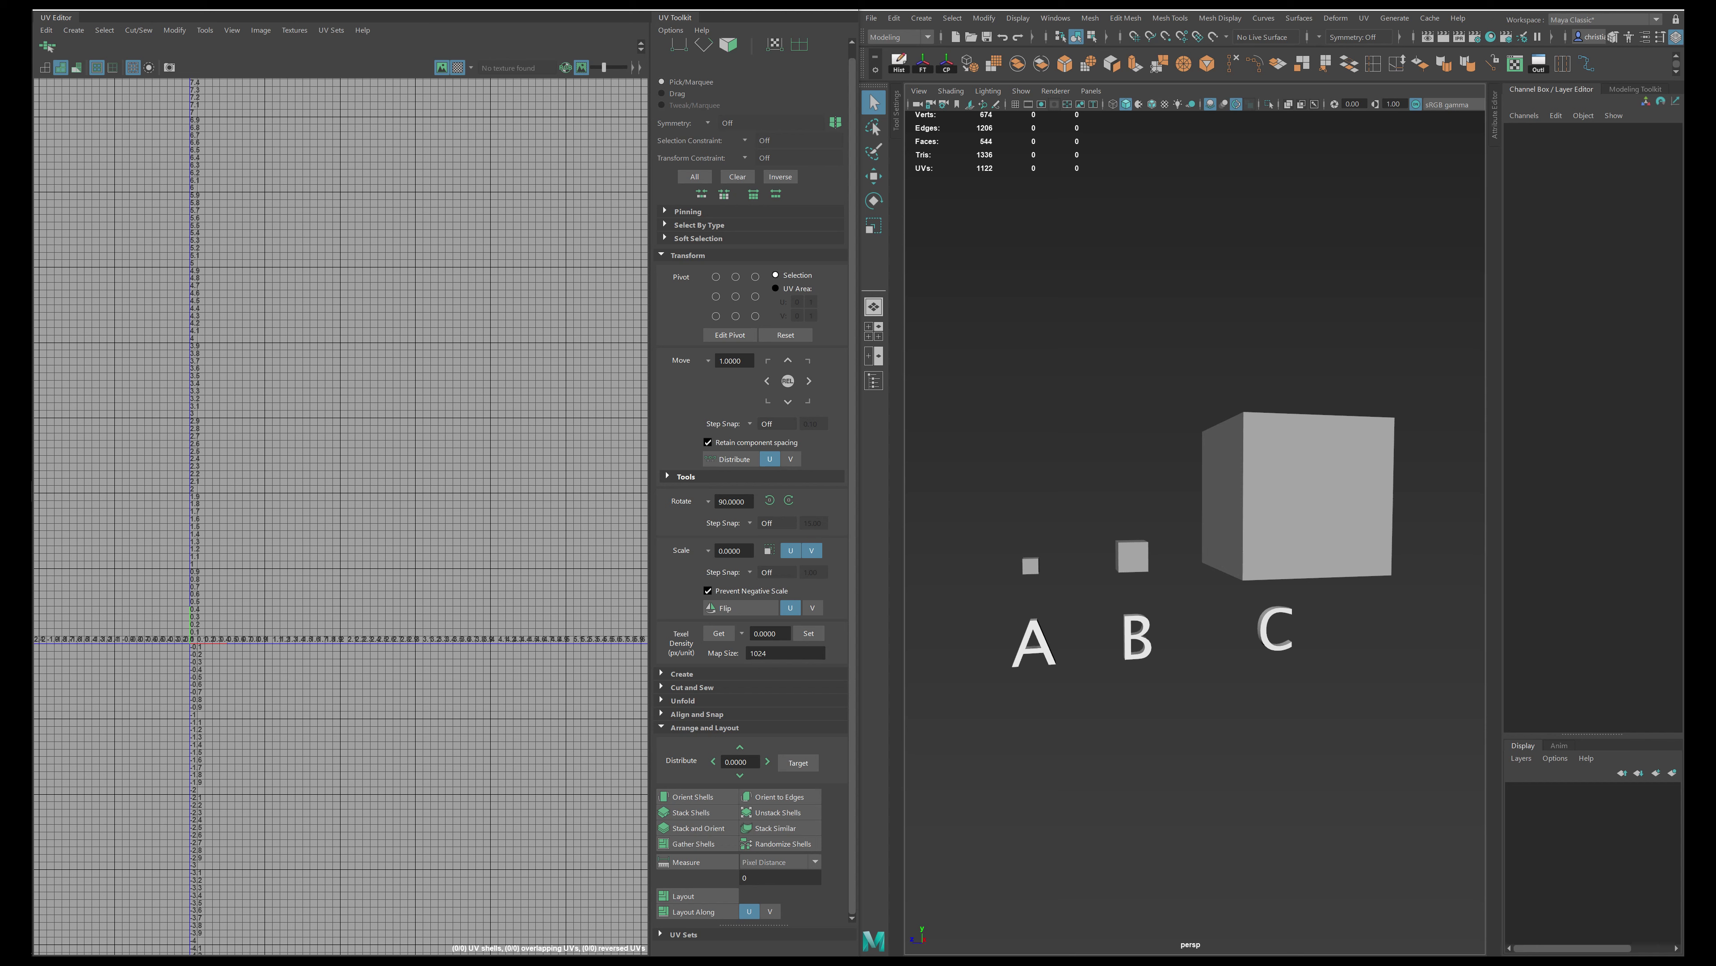
Inspect the default UV layouts of cubes A, B and C one after another.
left_click(1031, 565)
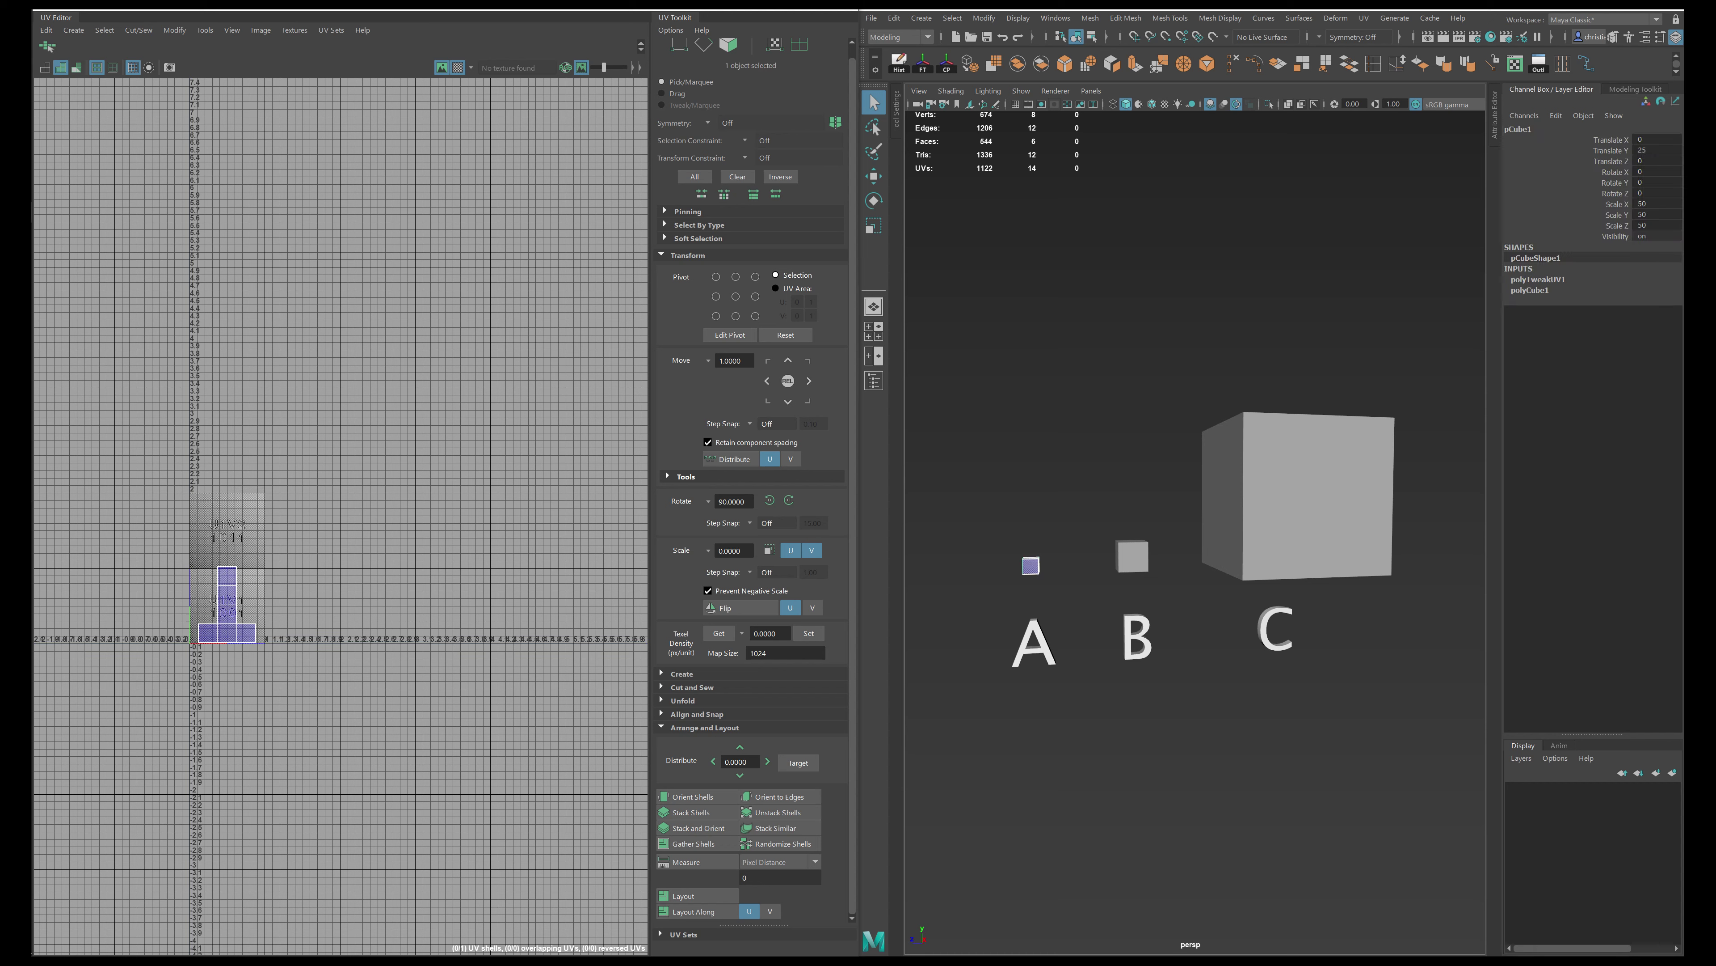
left_click(1132, 556)
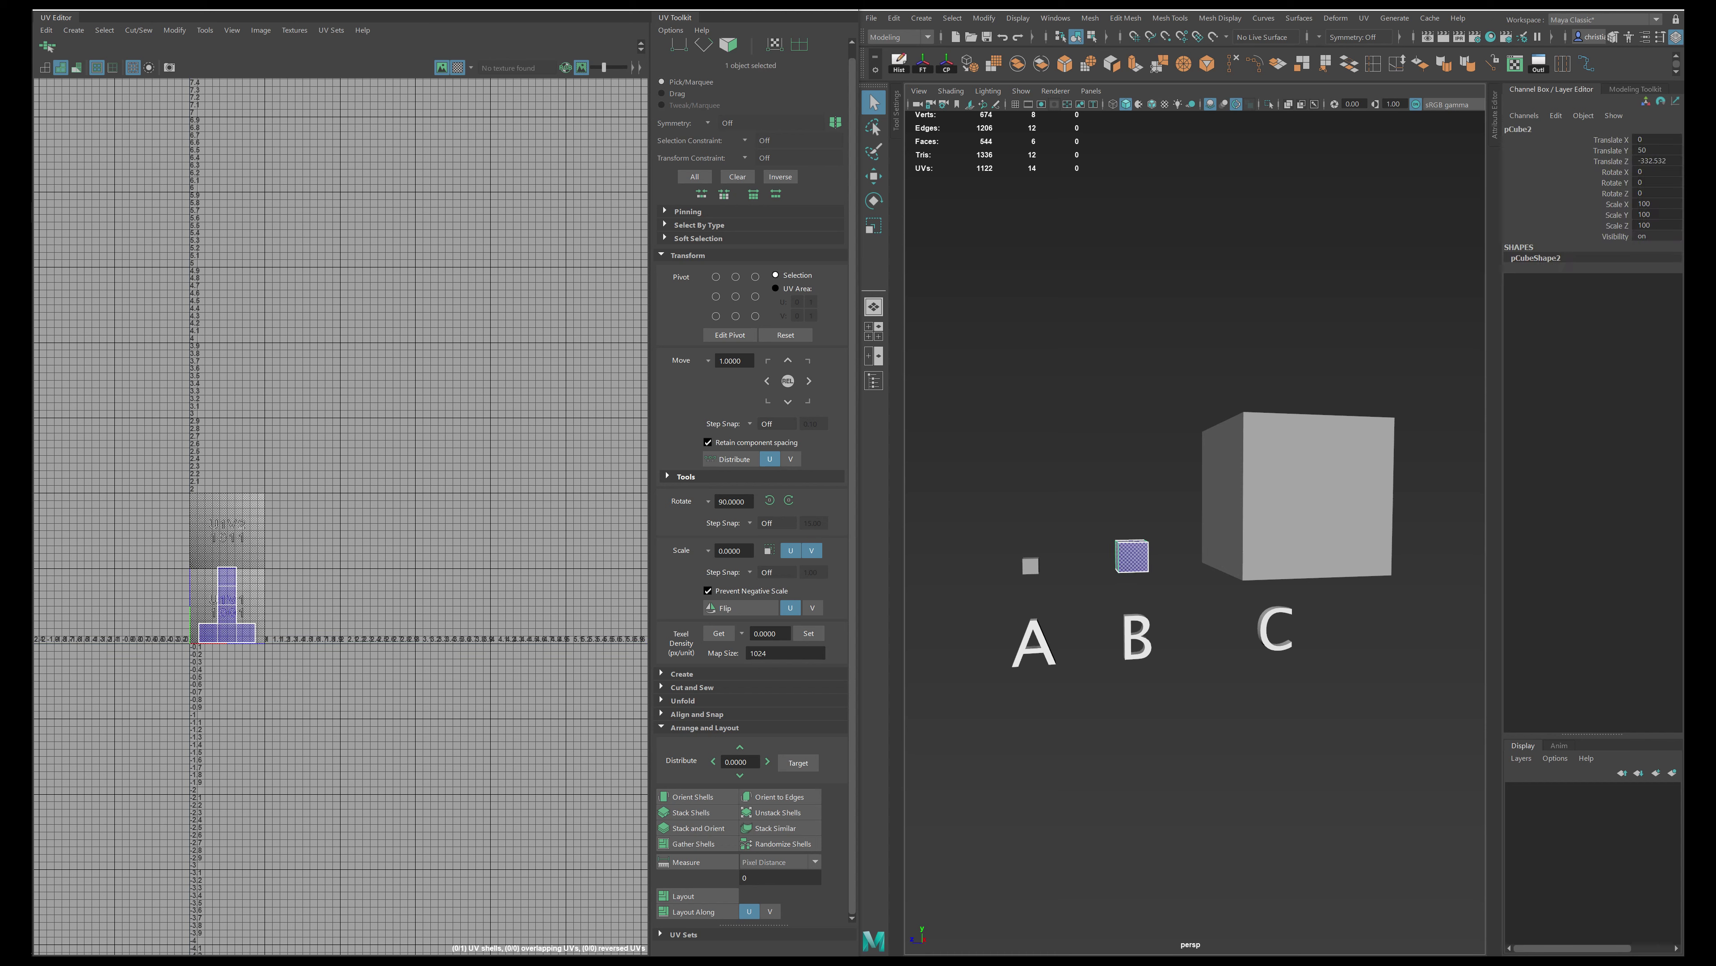
left_click(1298, 496)
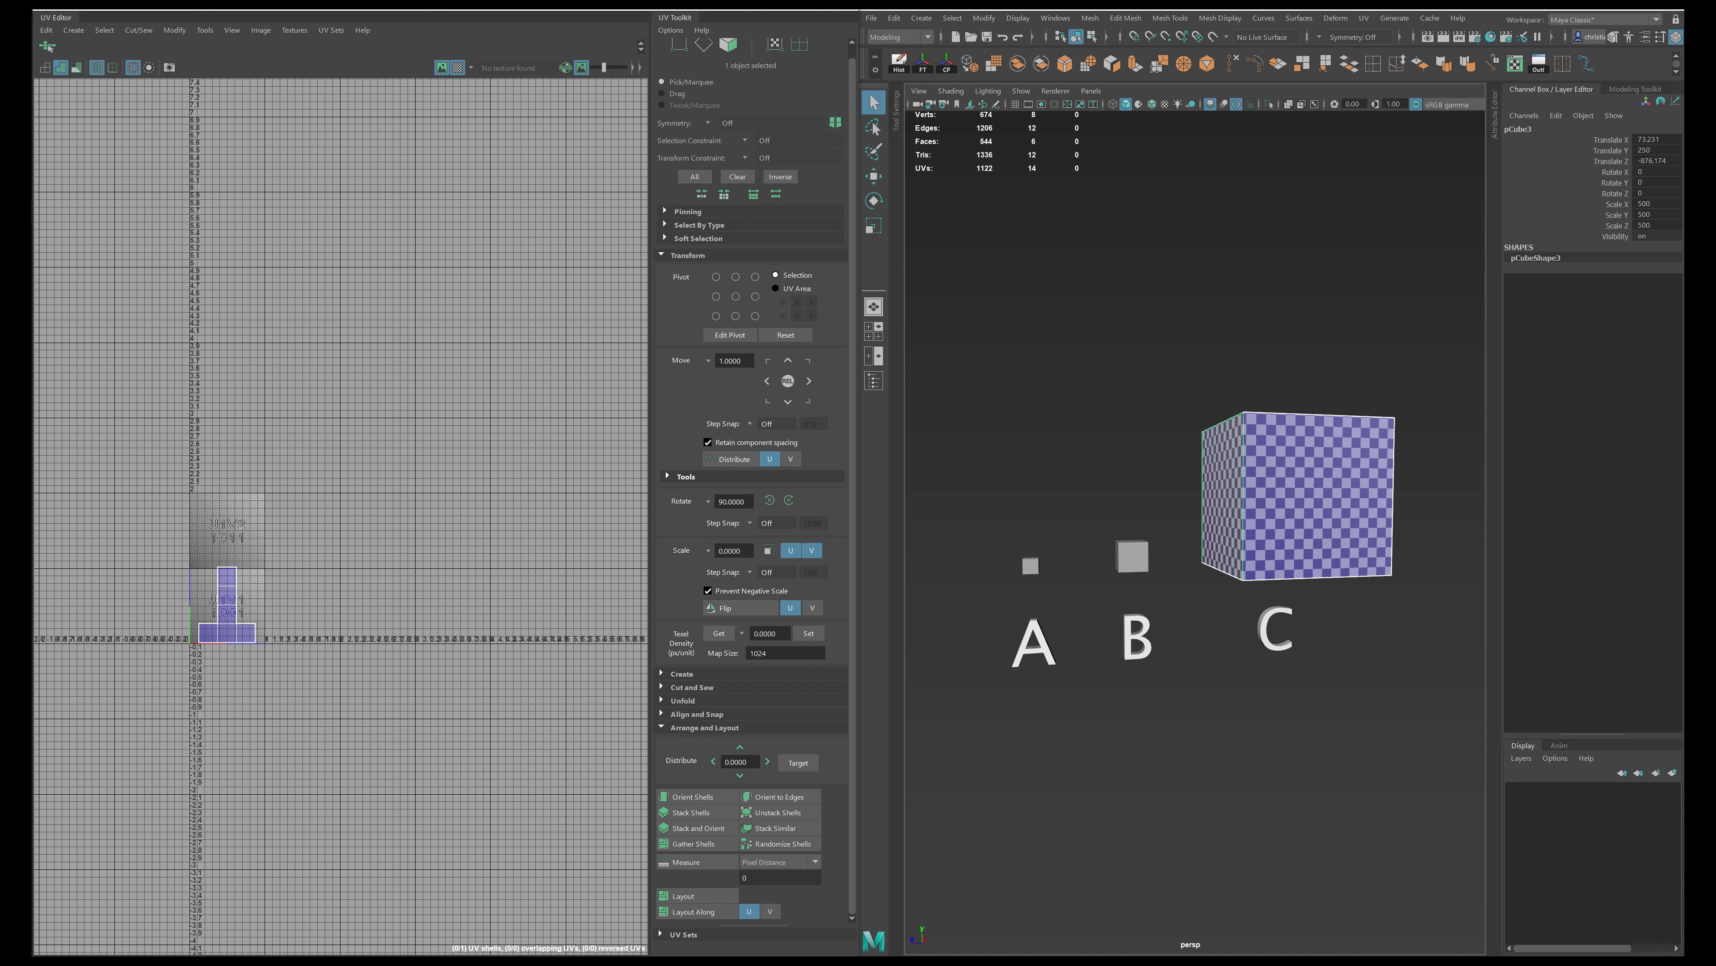
Apply a texel density of 5.12 px/unit at map size 1024 to all UVs of cubes A, B and C.
double_click(768, 633)
type("51")
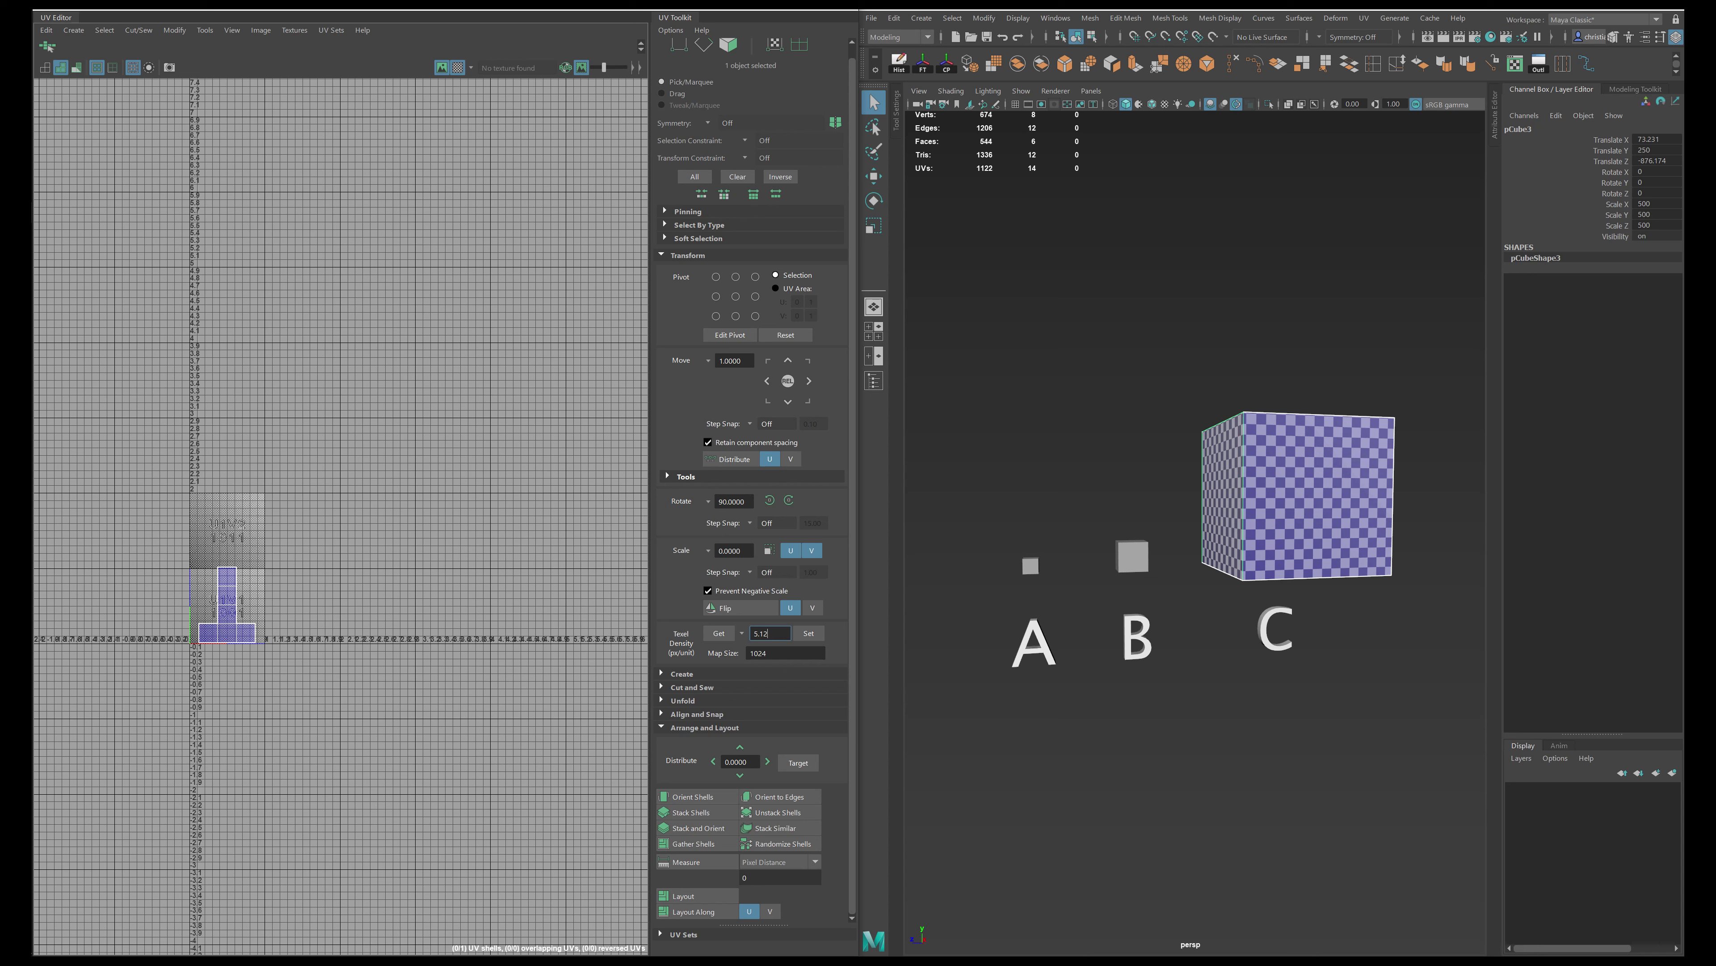
left_click(966, 324)
left_click_drag(966, 324, 1421, 577)
middle_click_drag(181, 477, 218, 413, "alt")
right_click_drag(218, 414, 159, 392)
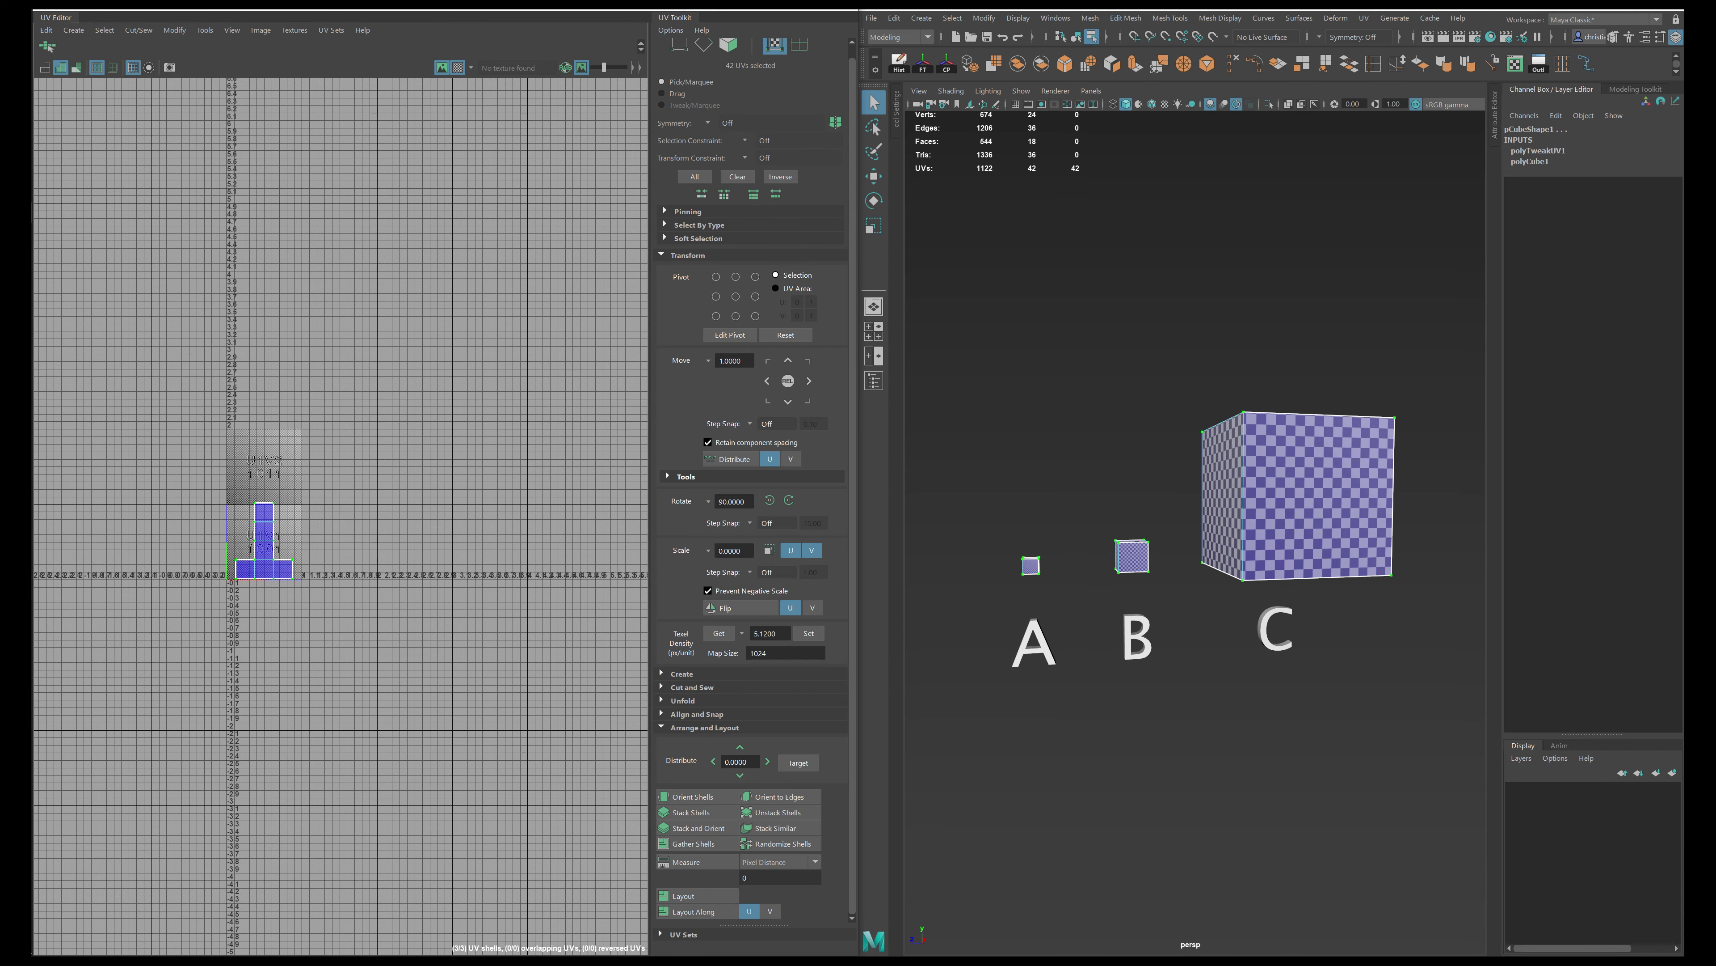
middle_click_drag(264, 541, 297, 504, "alt")
right_click_drag(297, 504, 310, 504, "alt")
left_click(808, 633)
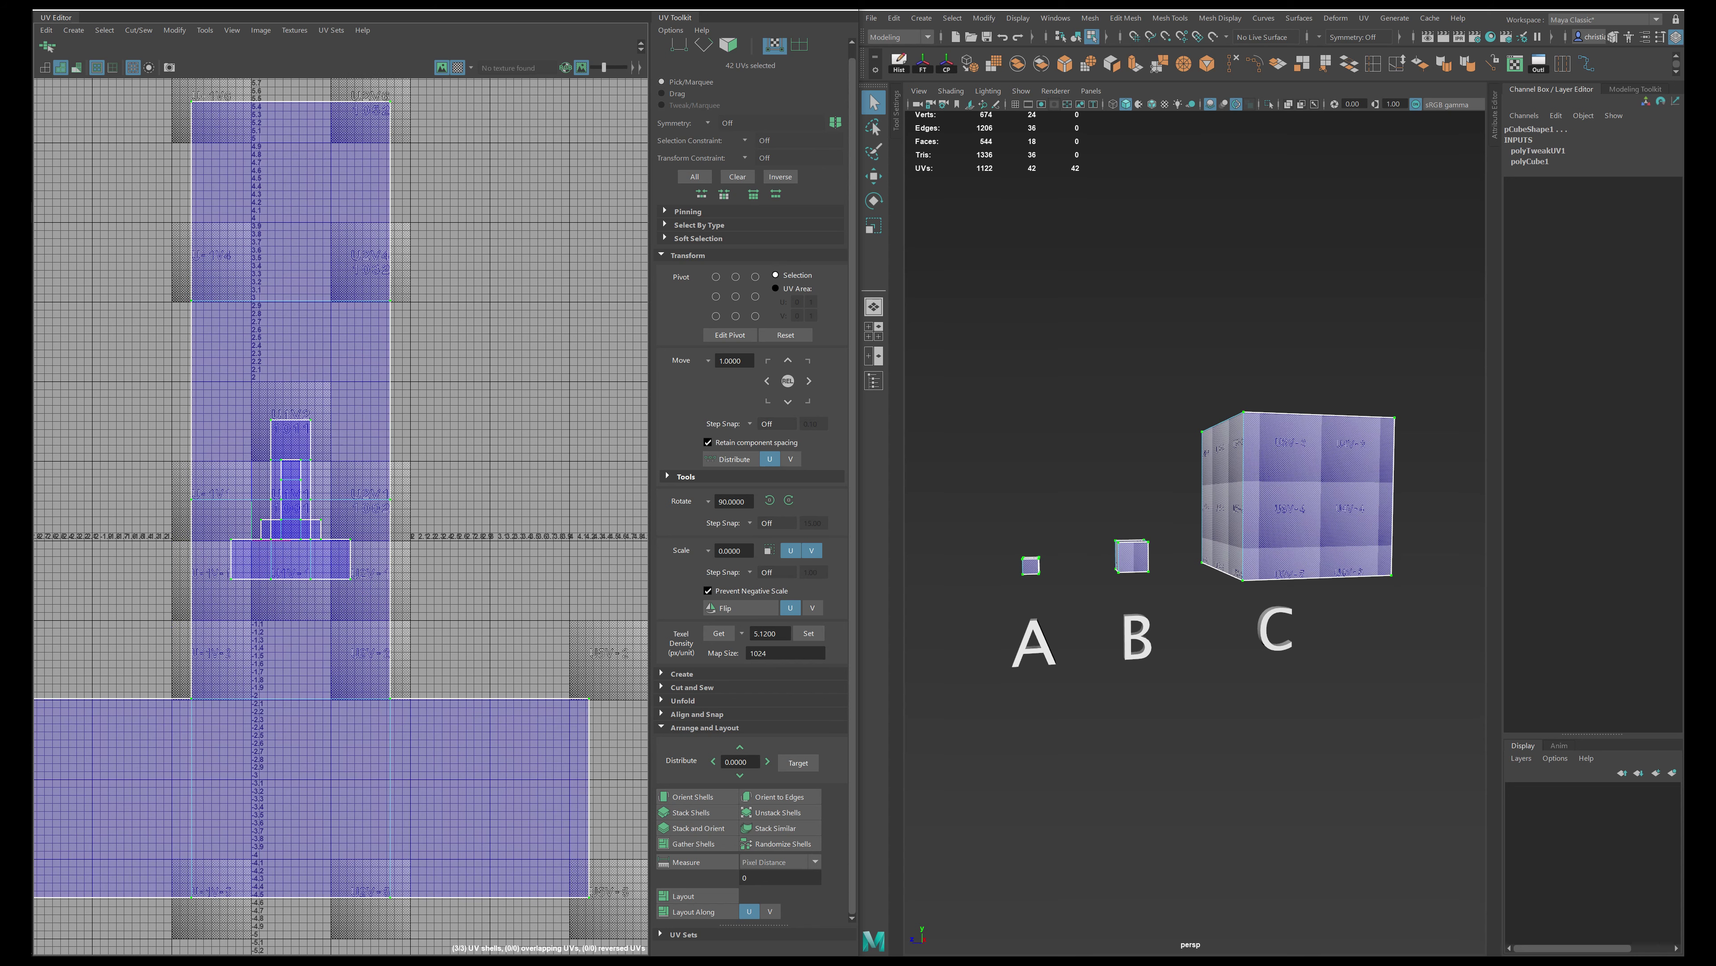
Move cube C's UV shell well along positive U and up until it sits above the U axis.
right_click_drag(526, 432, 452, 432, "alt")
middle_click_drag(453, 433, 452, 443, "alt")
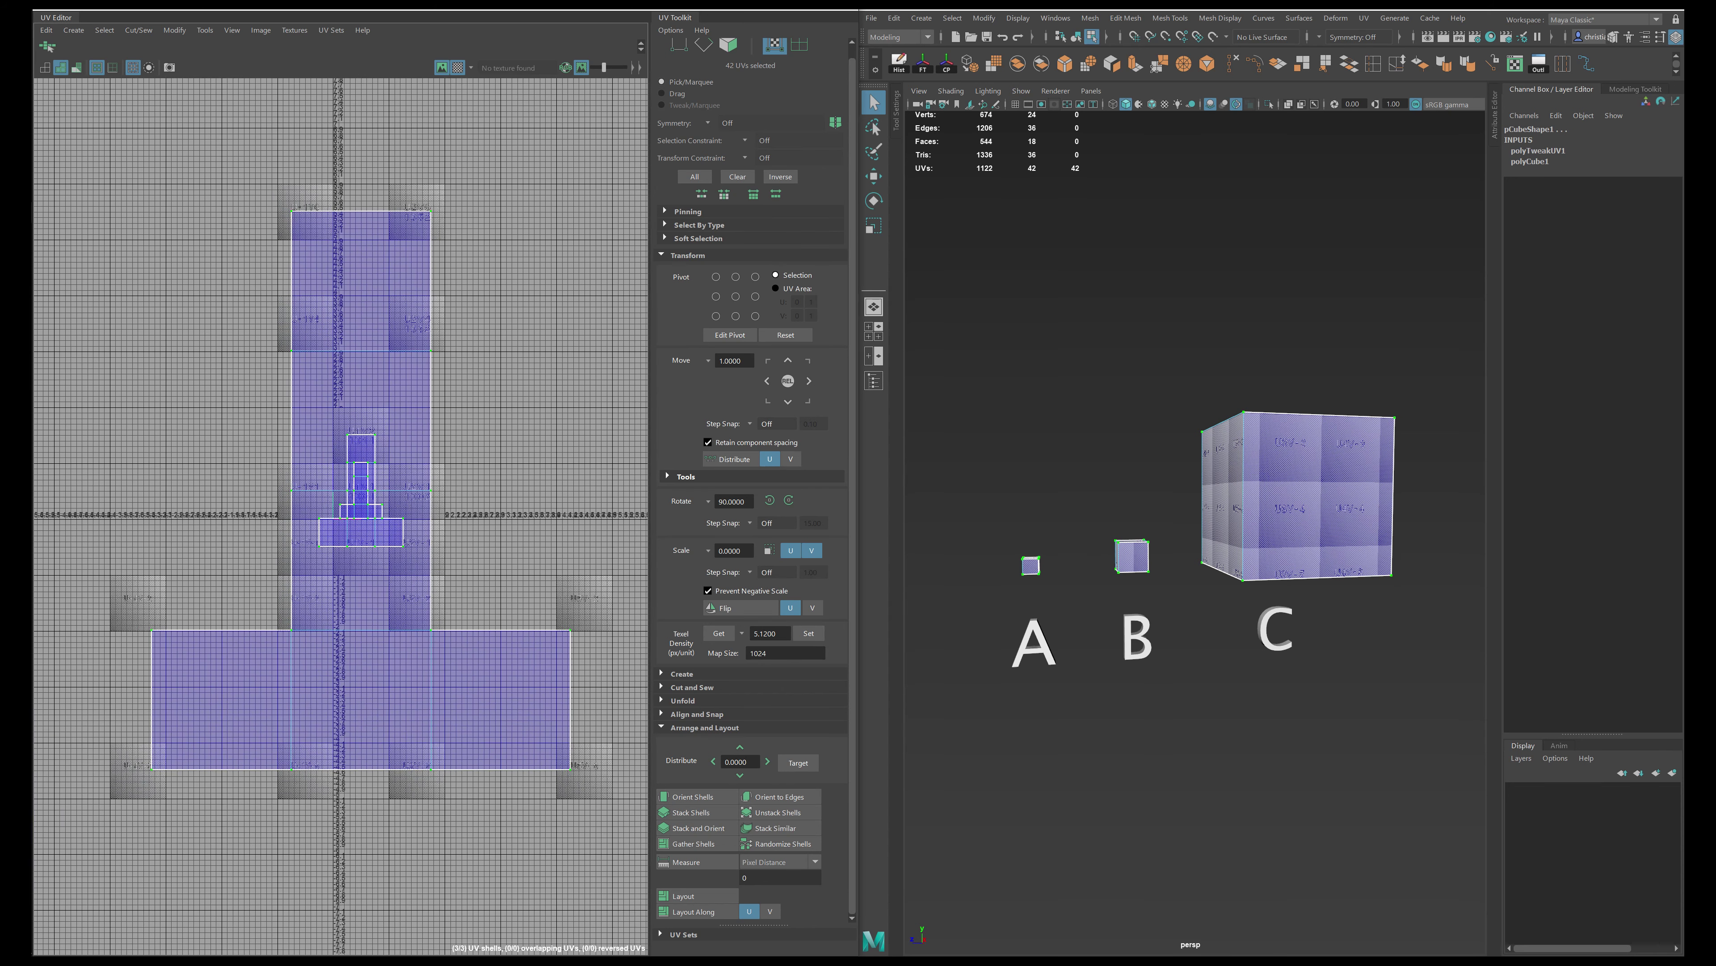
right_click_drag(1298, 474, 1364, 443)
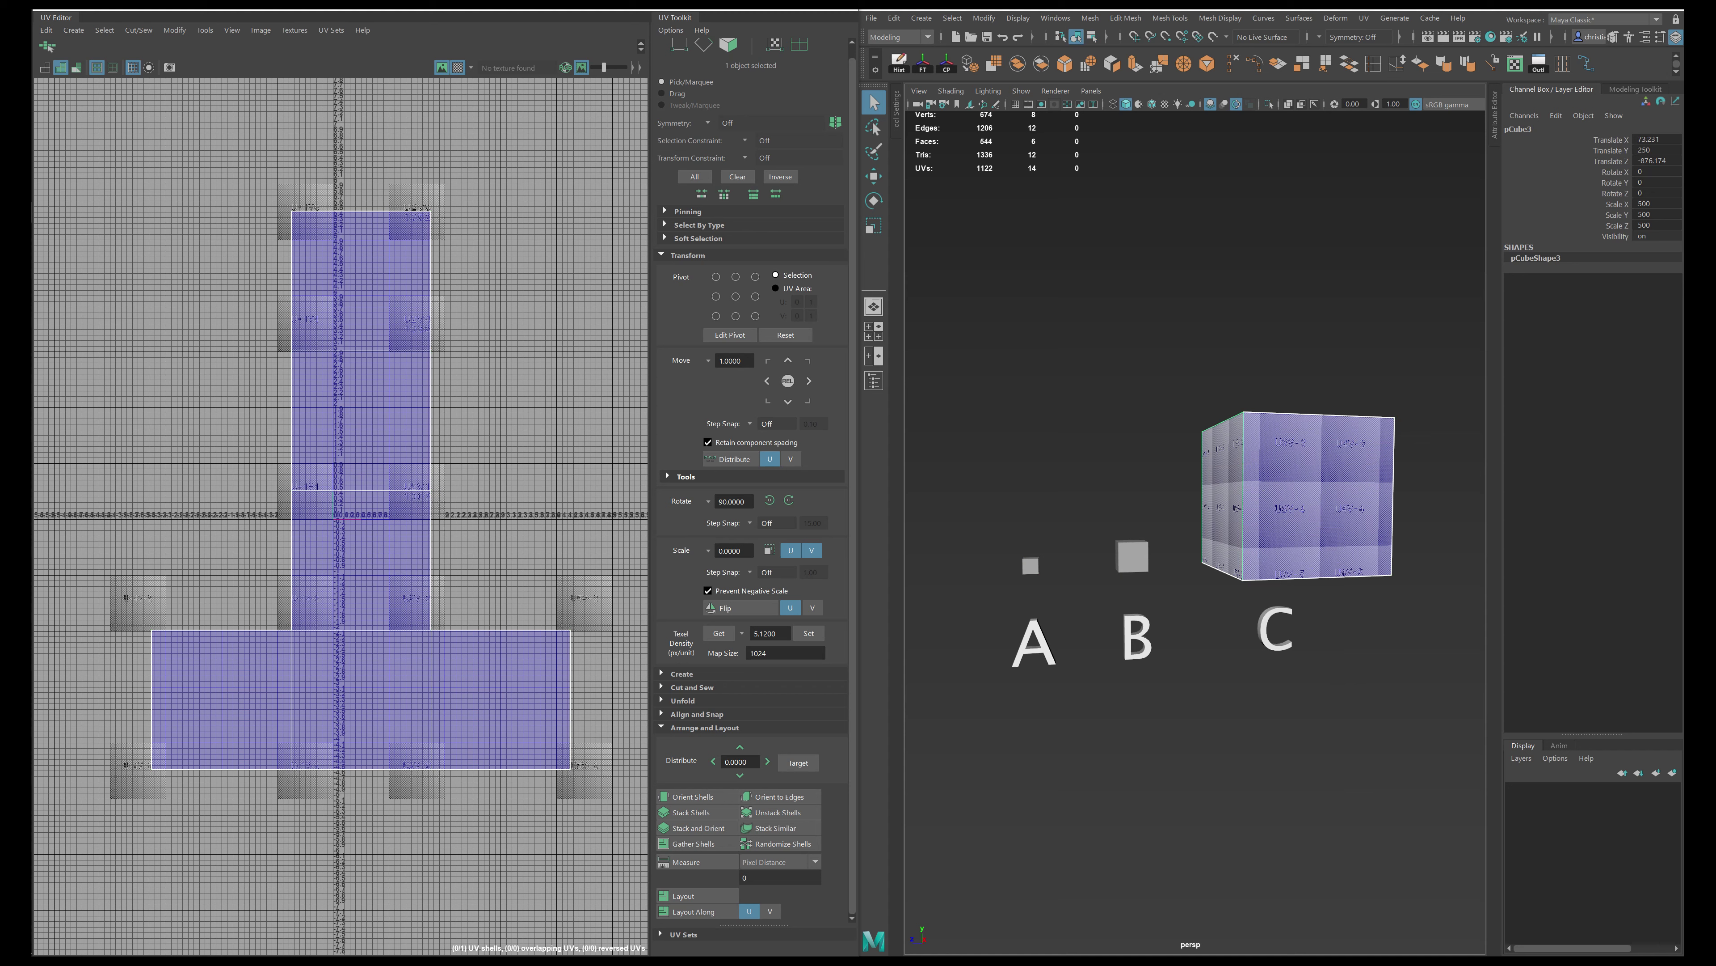
middle_click_drag(575, 575, 497, 601, "alt")
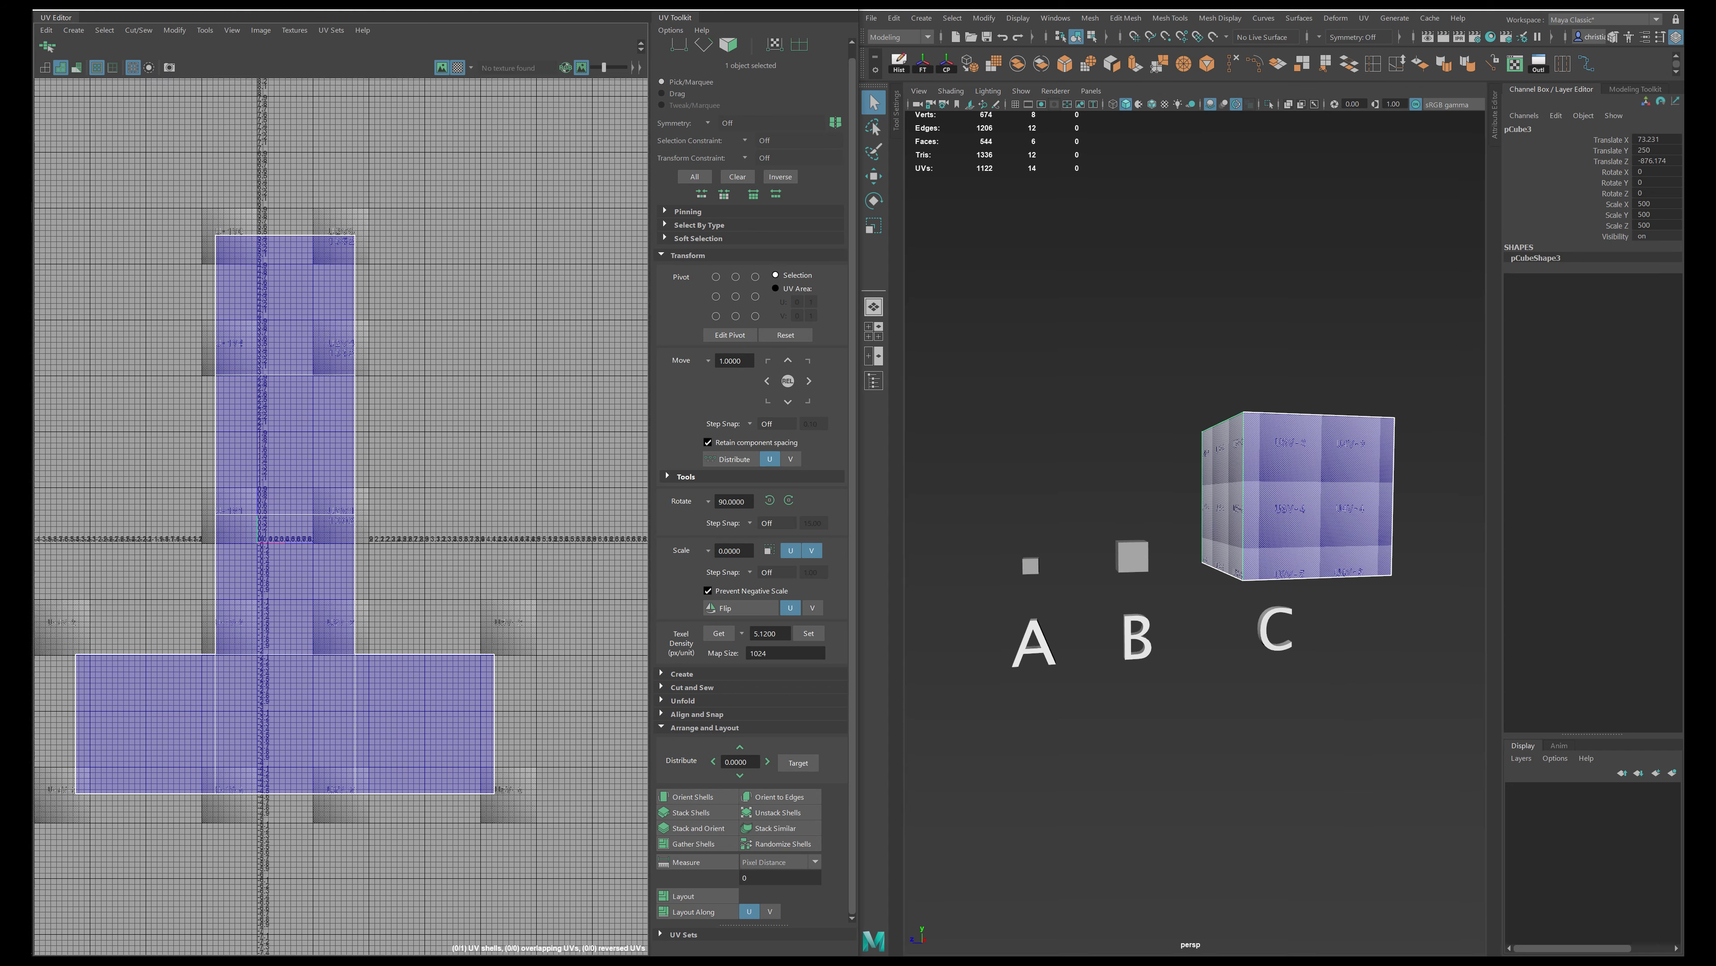
right_click_drag(497, 601, 439, 601, "alt")
key("w")
right_click_drag(264, 338, 325, 338)
left_click_drag(136, 277, 631, 338)
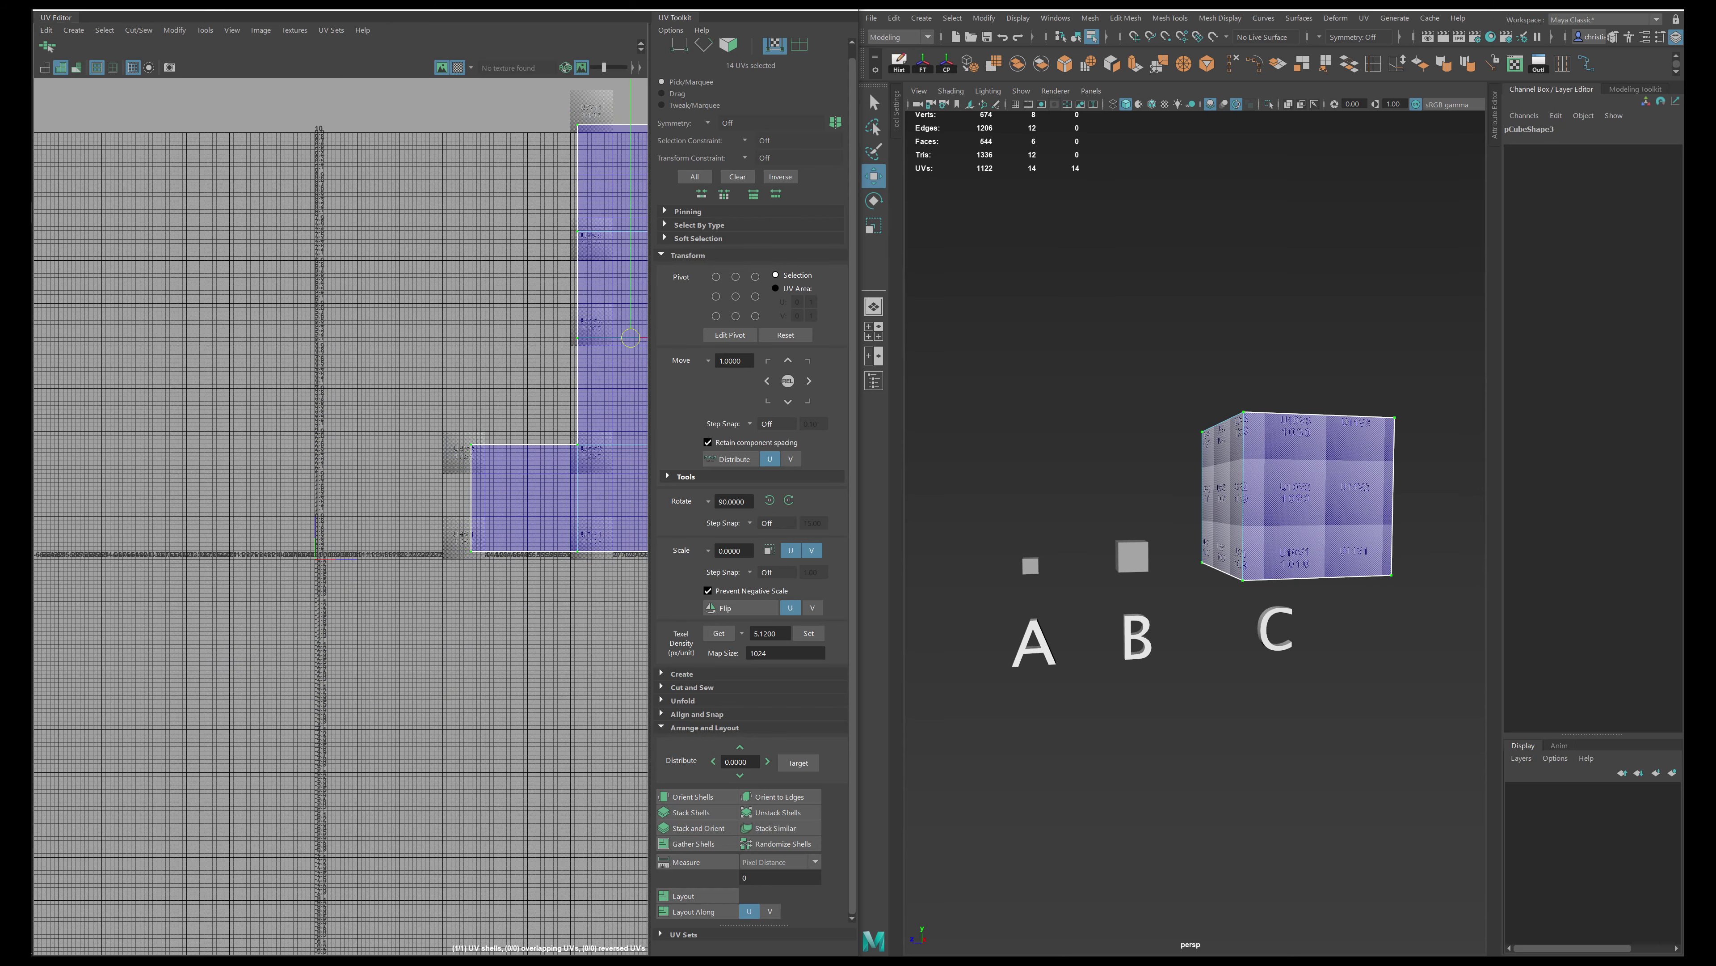
Move cube B's UV shell above the U axis and along positive U so its stem lies in tile column U3.
middle_click_drag(630, 338, 643, 331, "alt")
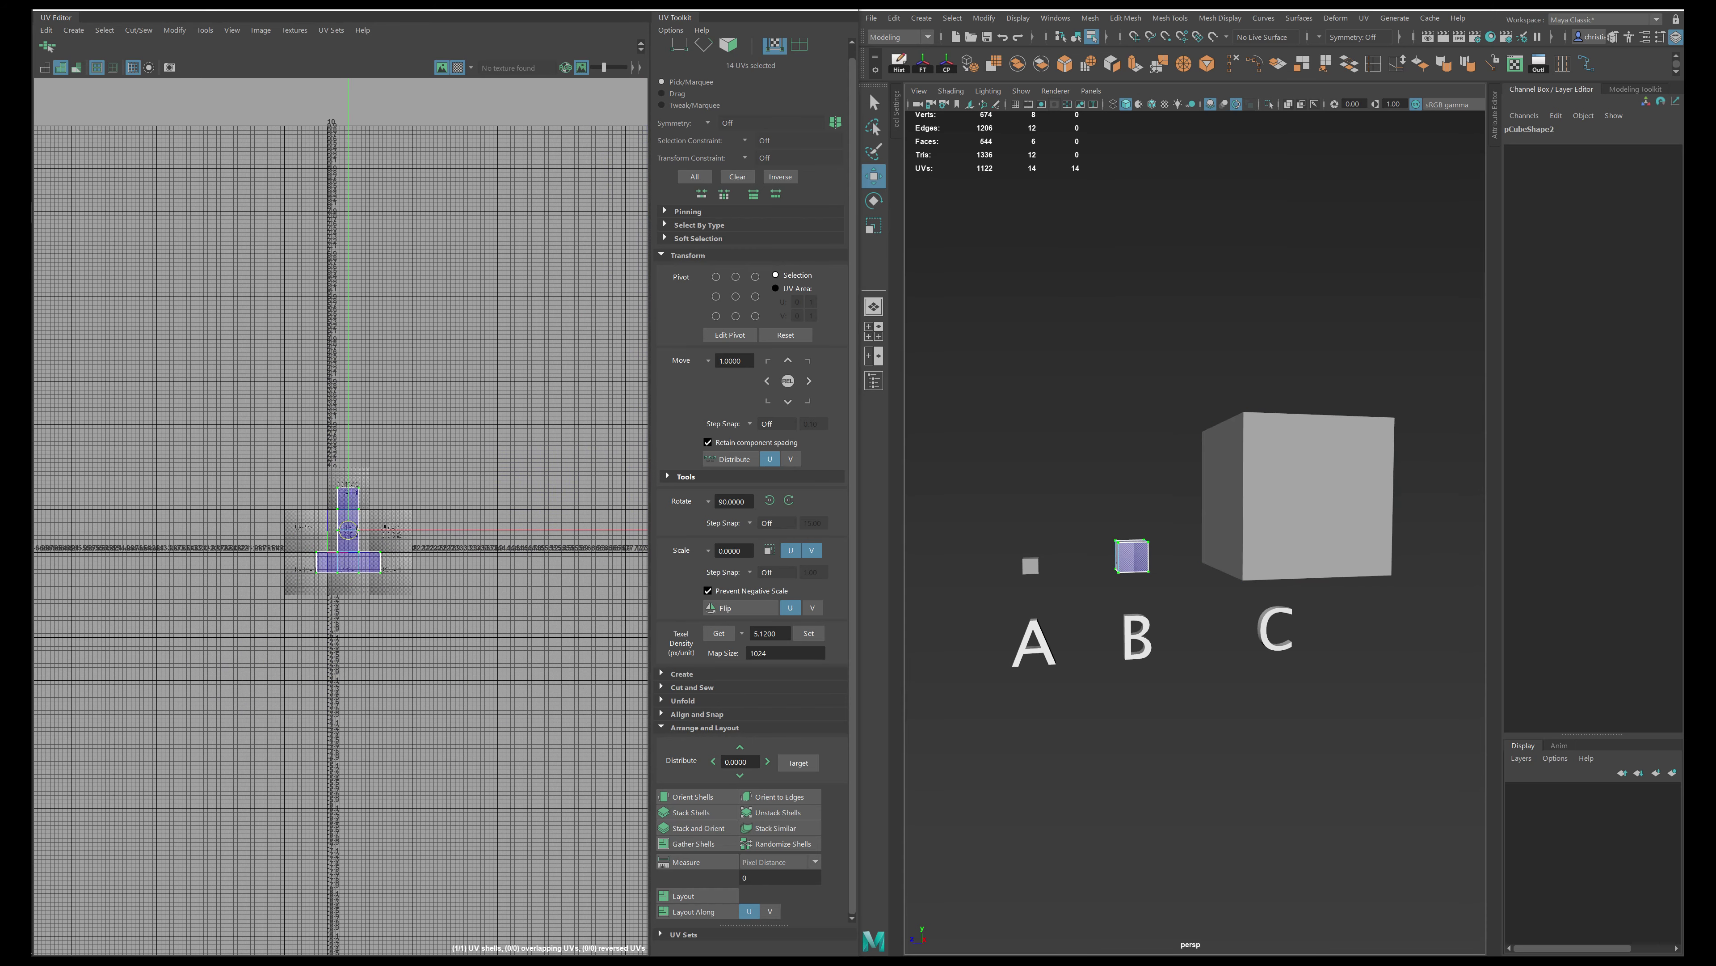
right_click_drag(254, 496, 370, 512, "alt")
middle_click_drag(370, 512, 243, 432, "alt")
right_click_drag(243, 432, 264, 433, "alt")
left_click_drag(247, 350, 647, 737)
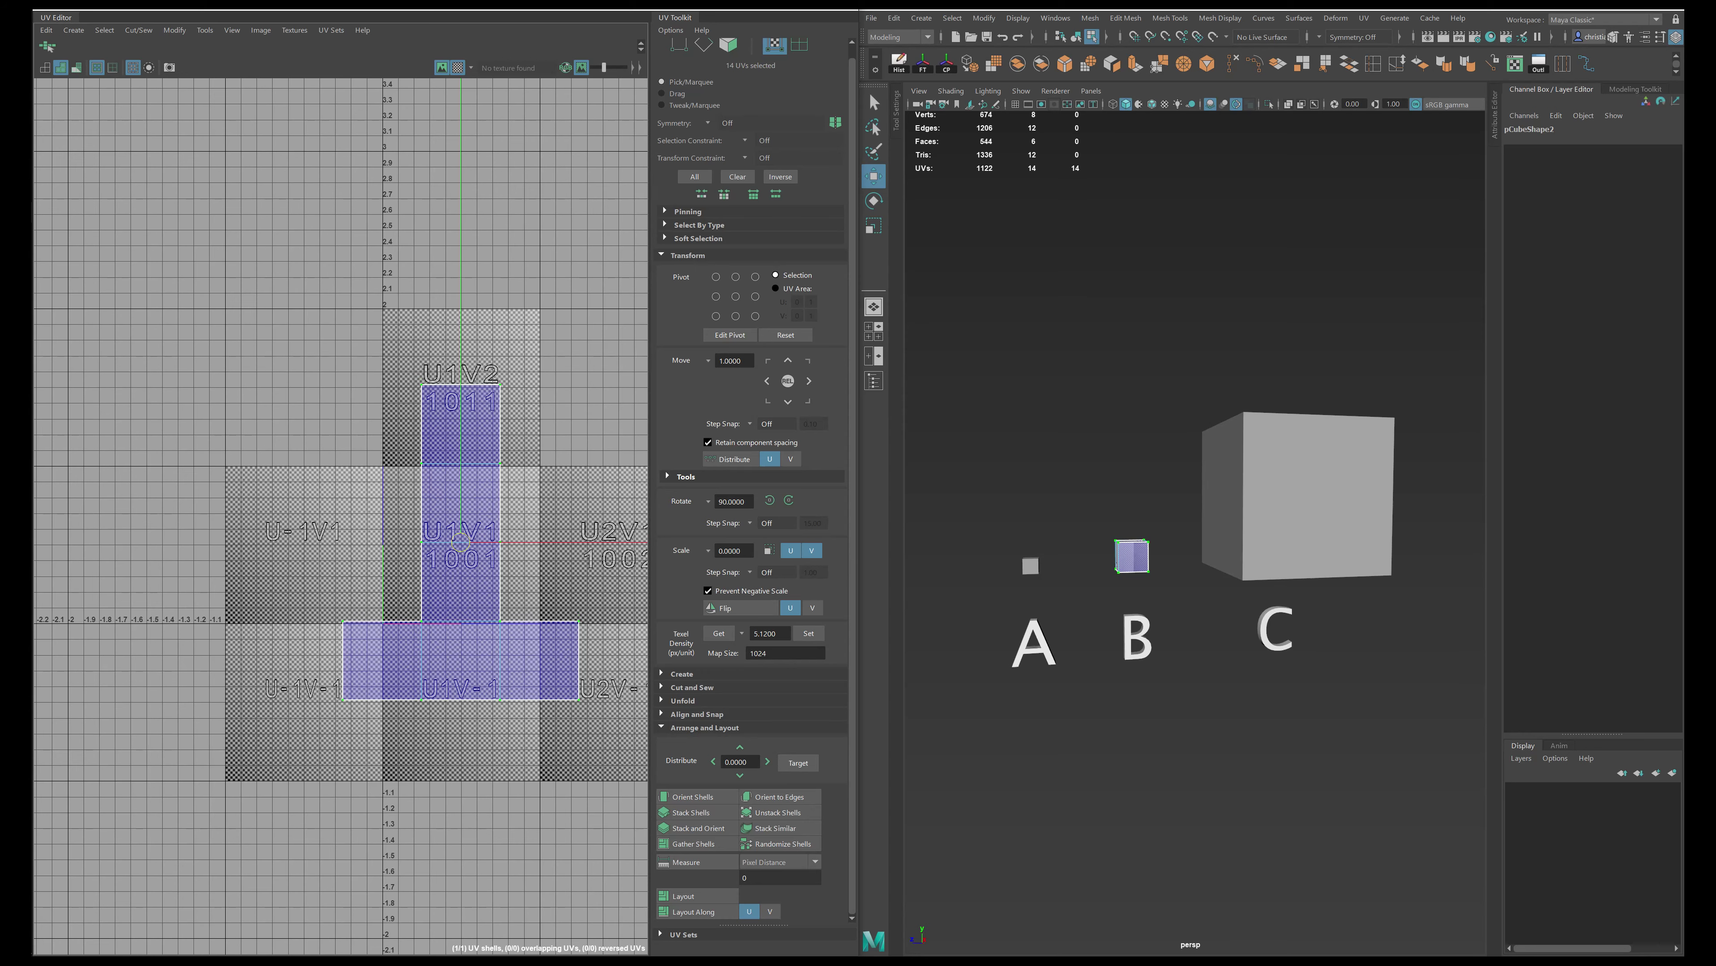
middle_click_drag(461, 541, 425, 555, "alt")
left_click_drag(425, 555, 481, 469)
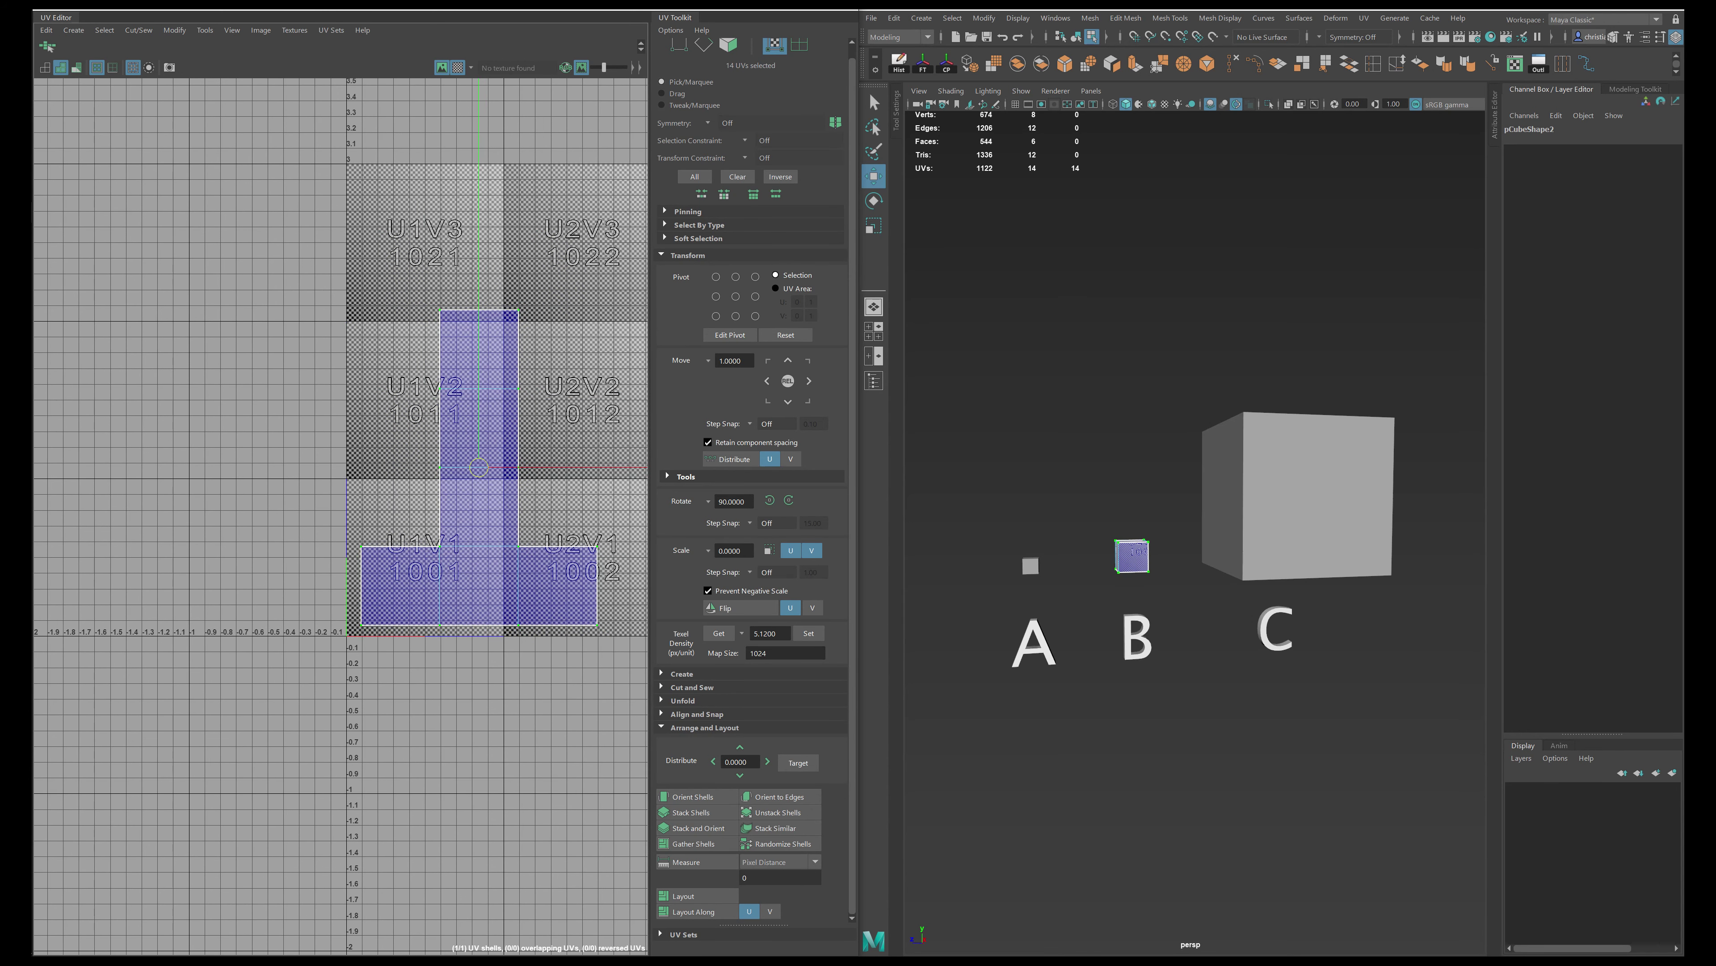
middle_click_drag(479, 467, 418, 496, "alt")
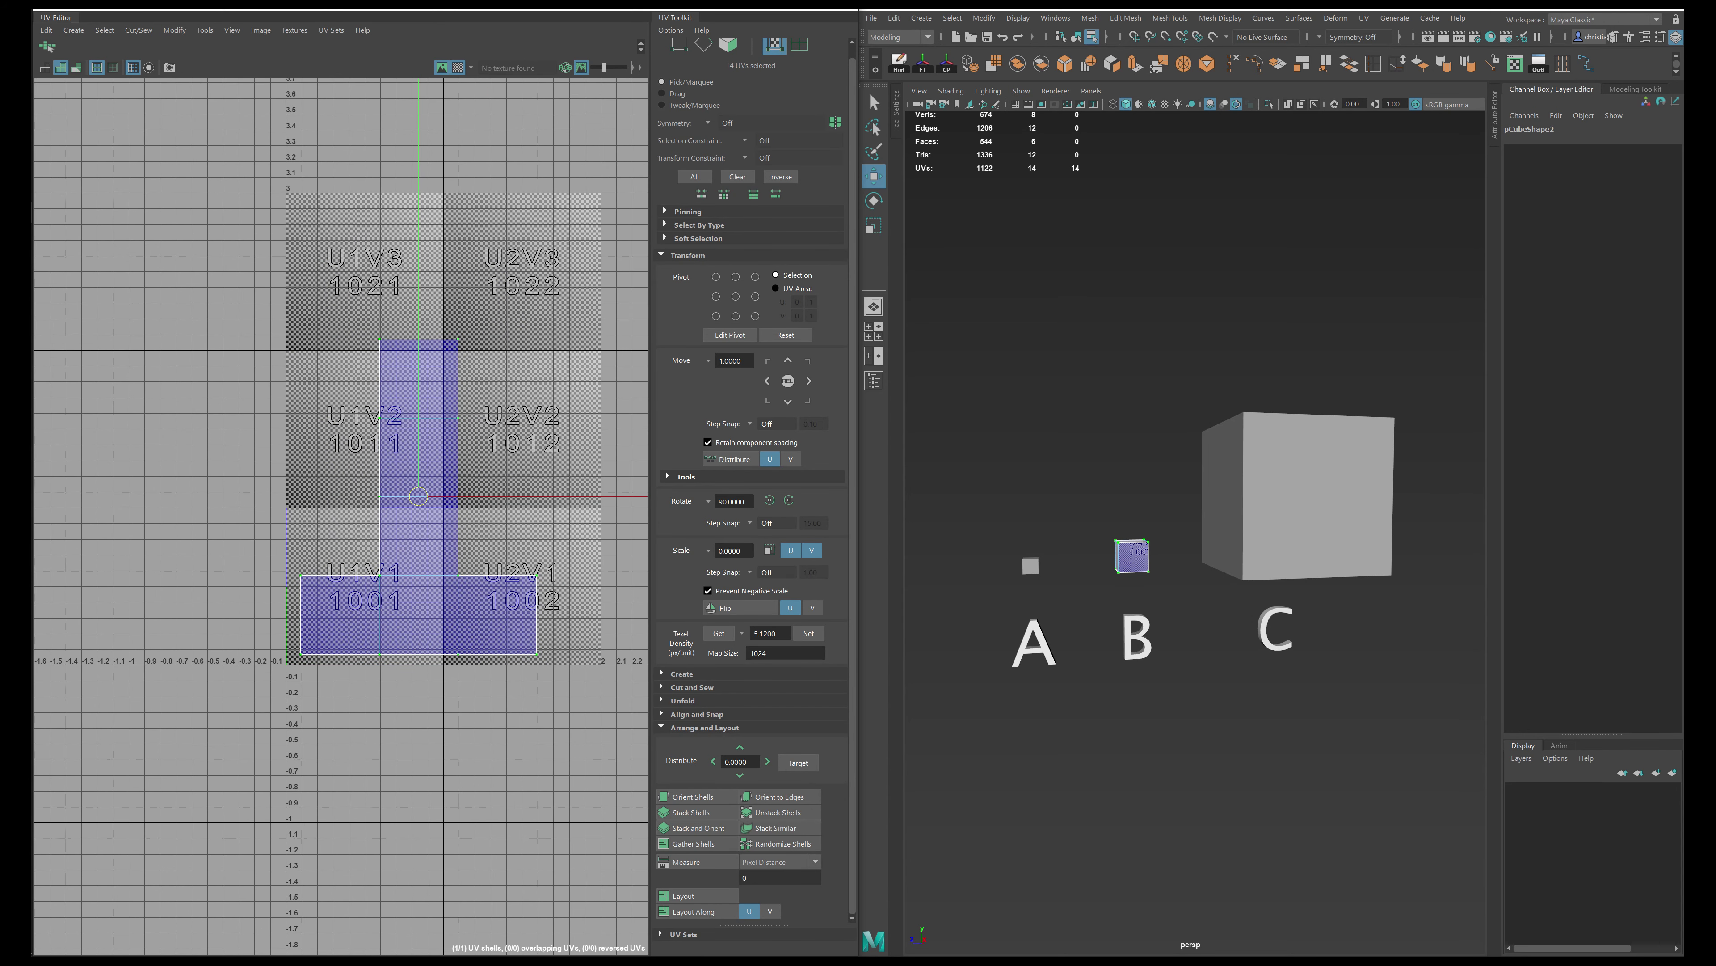
scroll(449, 545, "down", 4)
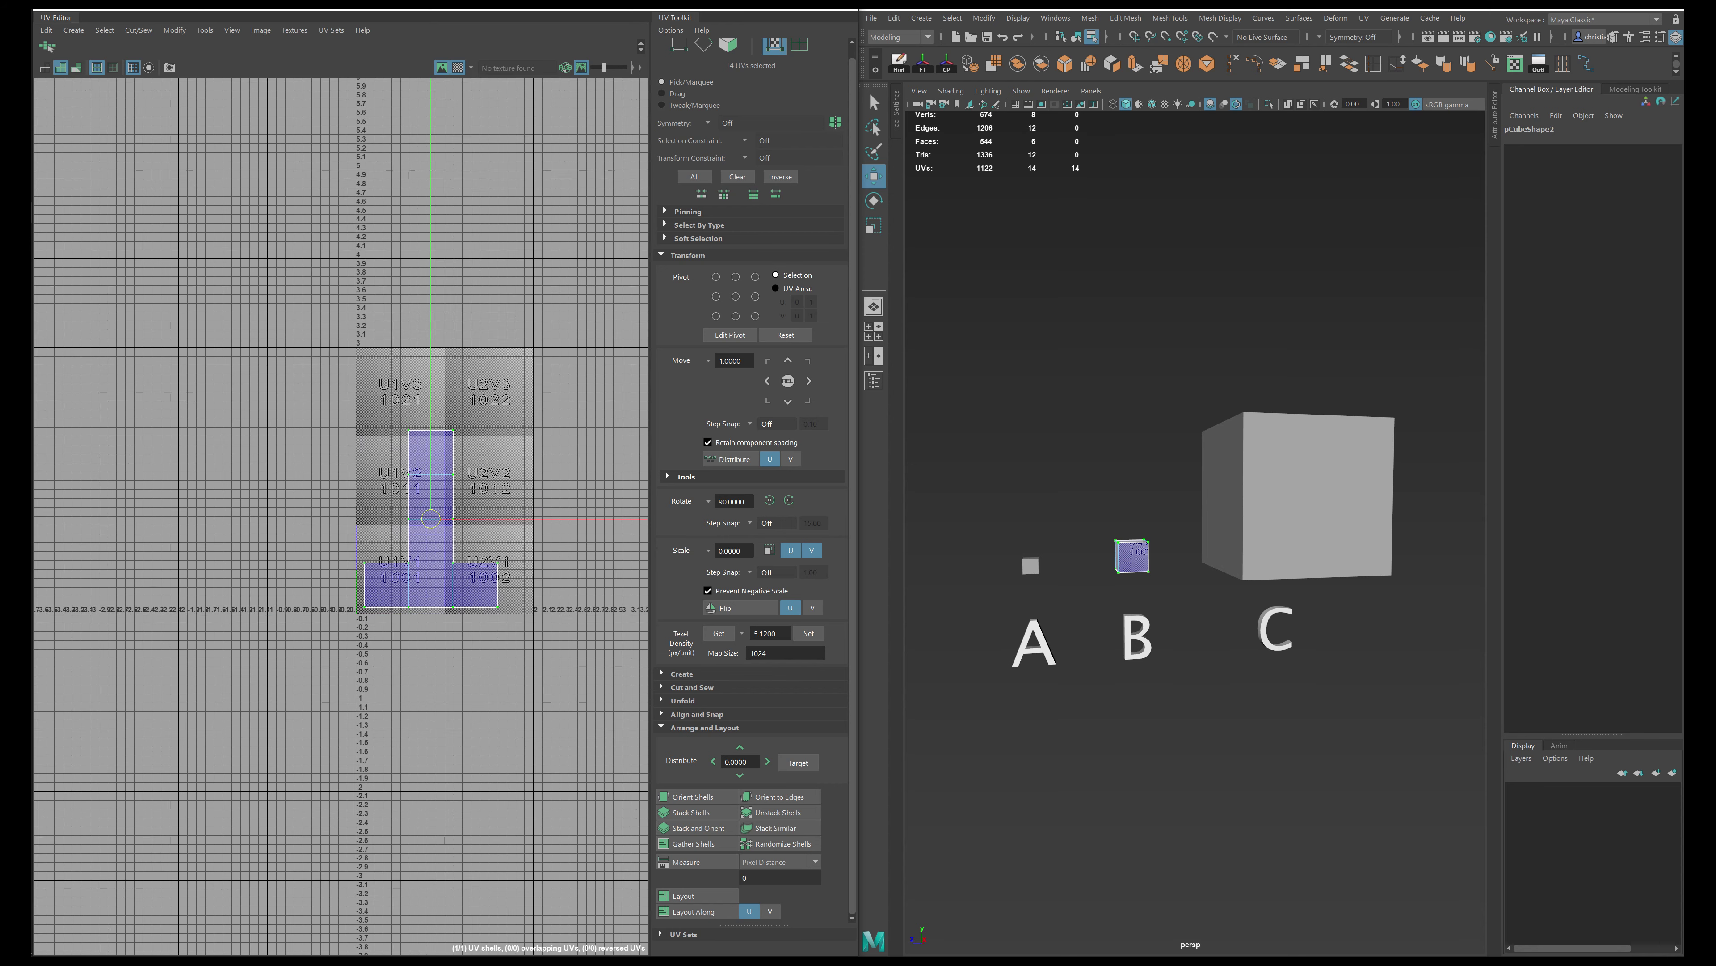
middle_click_drag(449, 544, 378, 549, "alt")
left_click_drag(358, 524, 519, 520)
key("q")
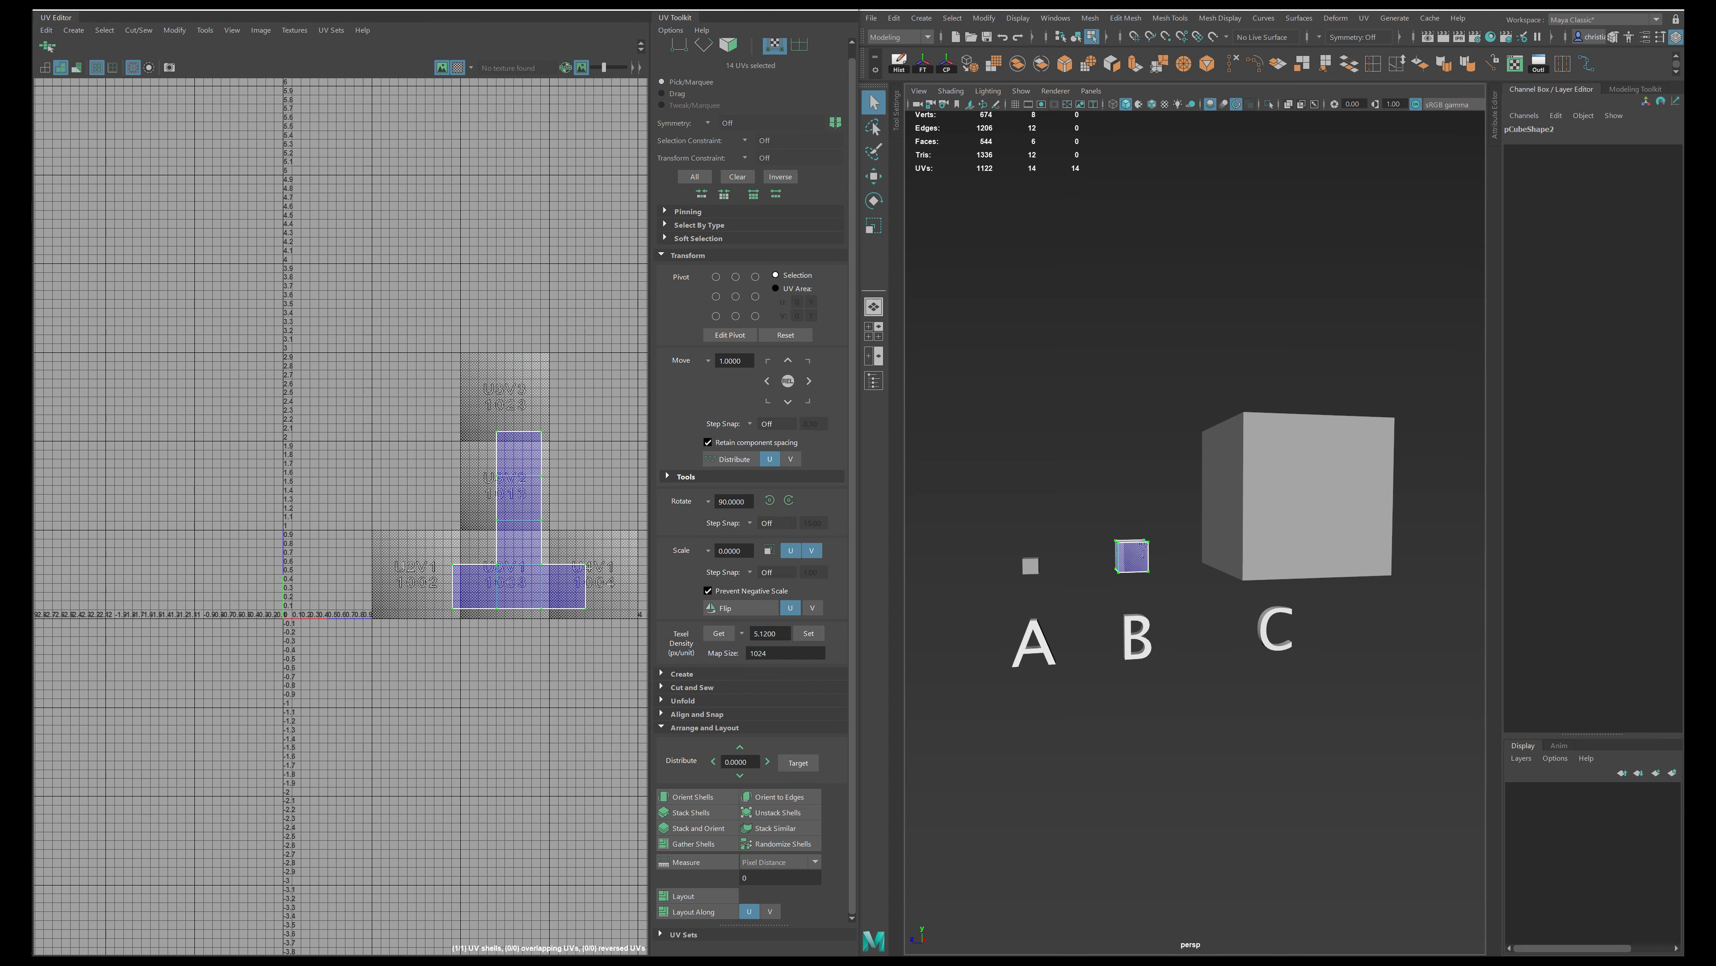
Move cube A's UV shell into the lower-left corner of tile U1V1 (1001).
left_click(1031, 566)
key("f")
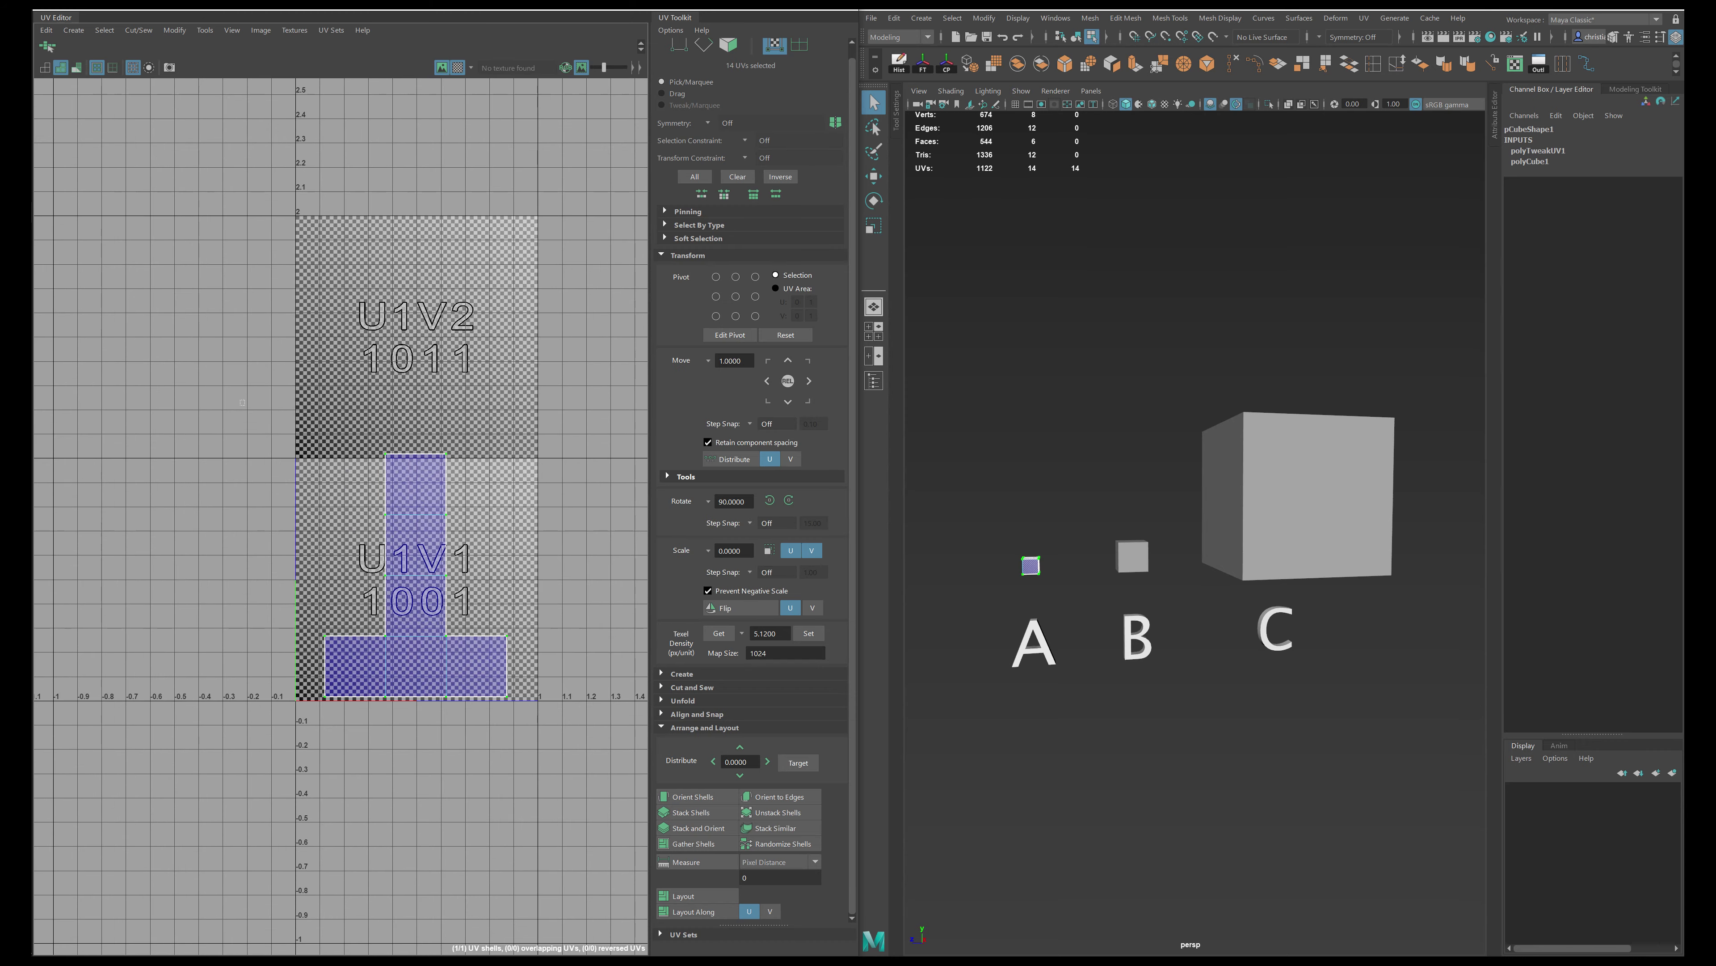
key("w")
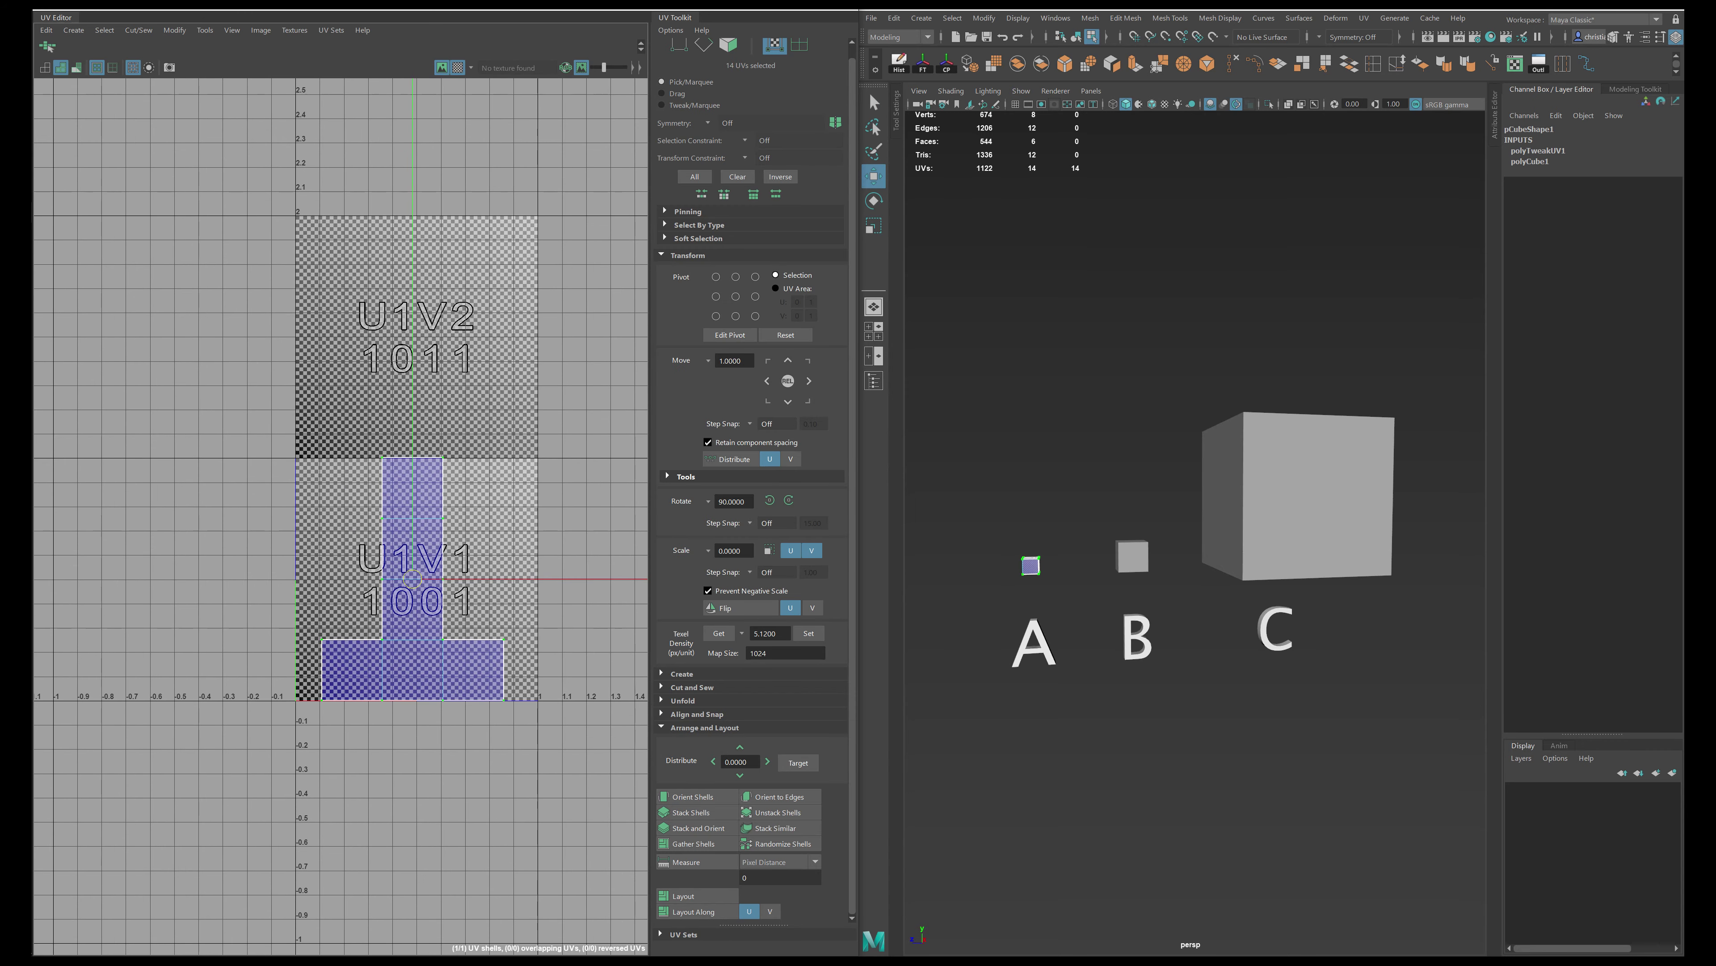
scroll(395, 572, "up", 2)
key("r")
left_click_drag(419, 578, 386, 578)
key("w")
scroll(451, 623, "down", 3)
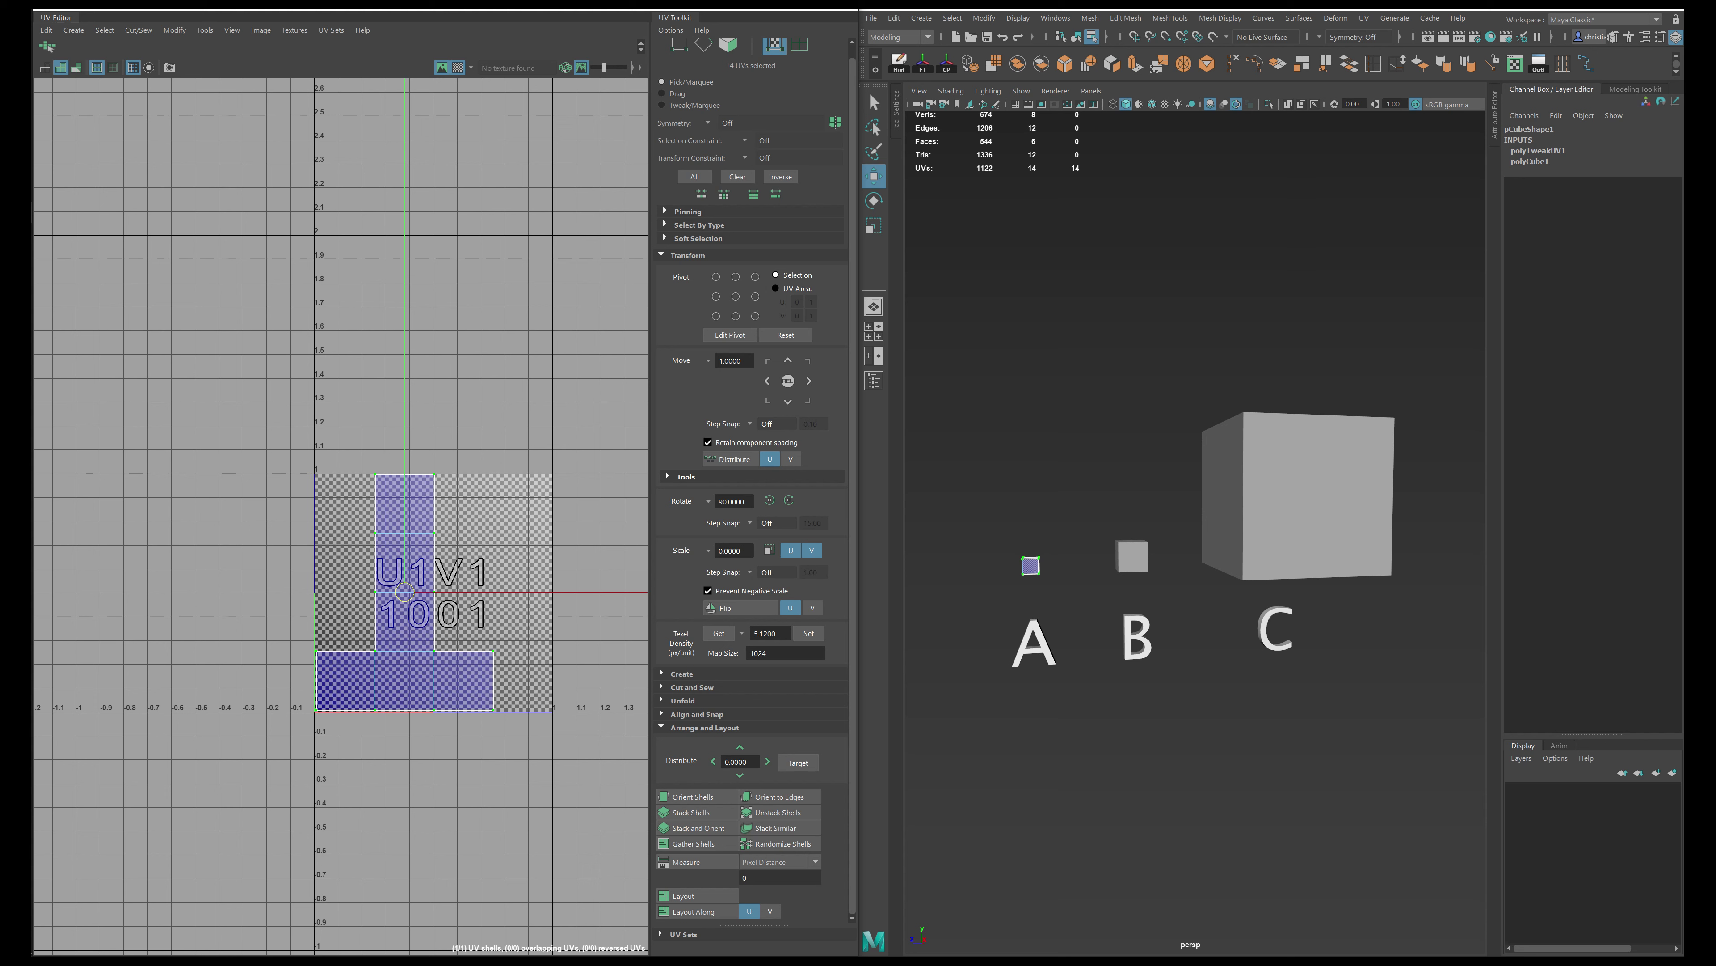
Set the texel density map size to 2048.
middle_click_drag(1195, 564, 1194, 550, "alt")
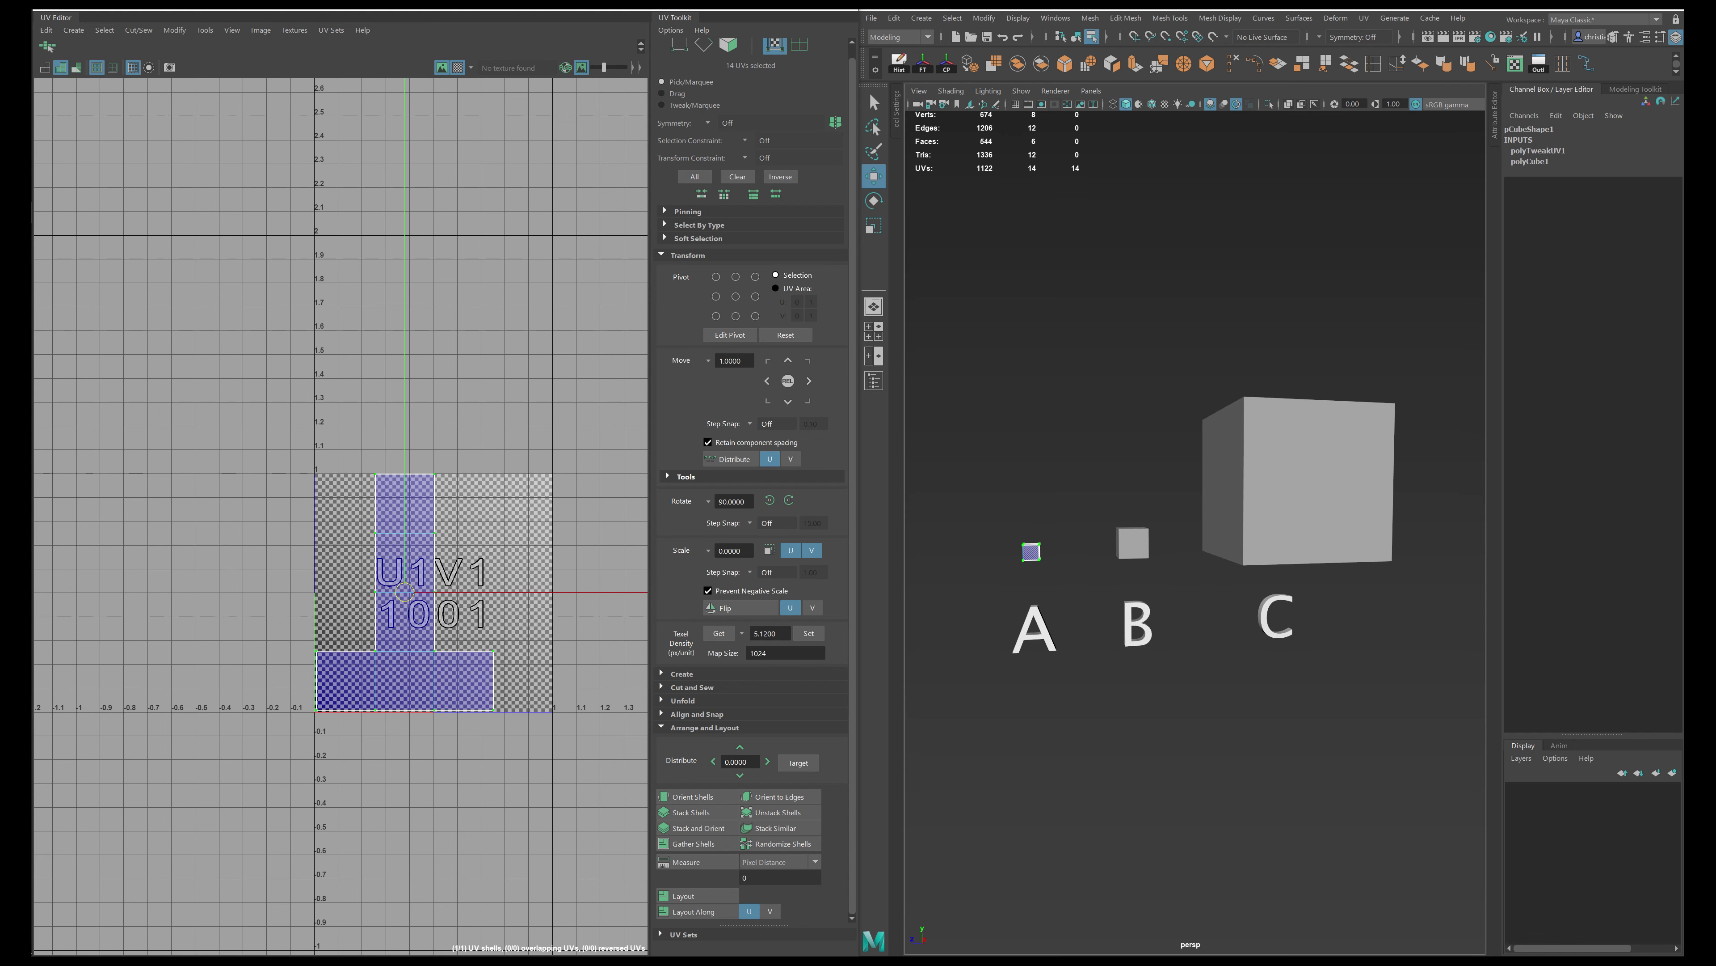
double_click(758, 653)
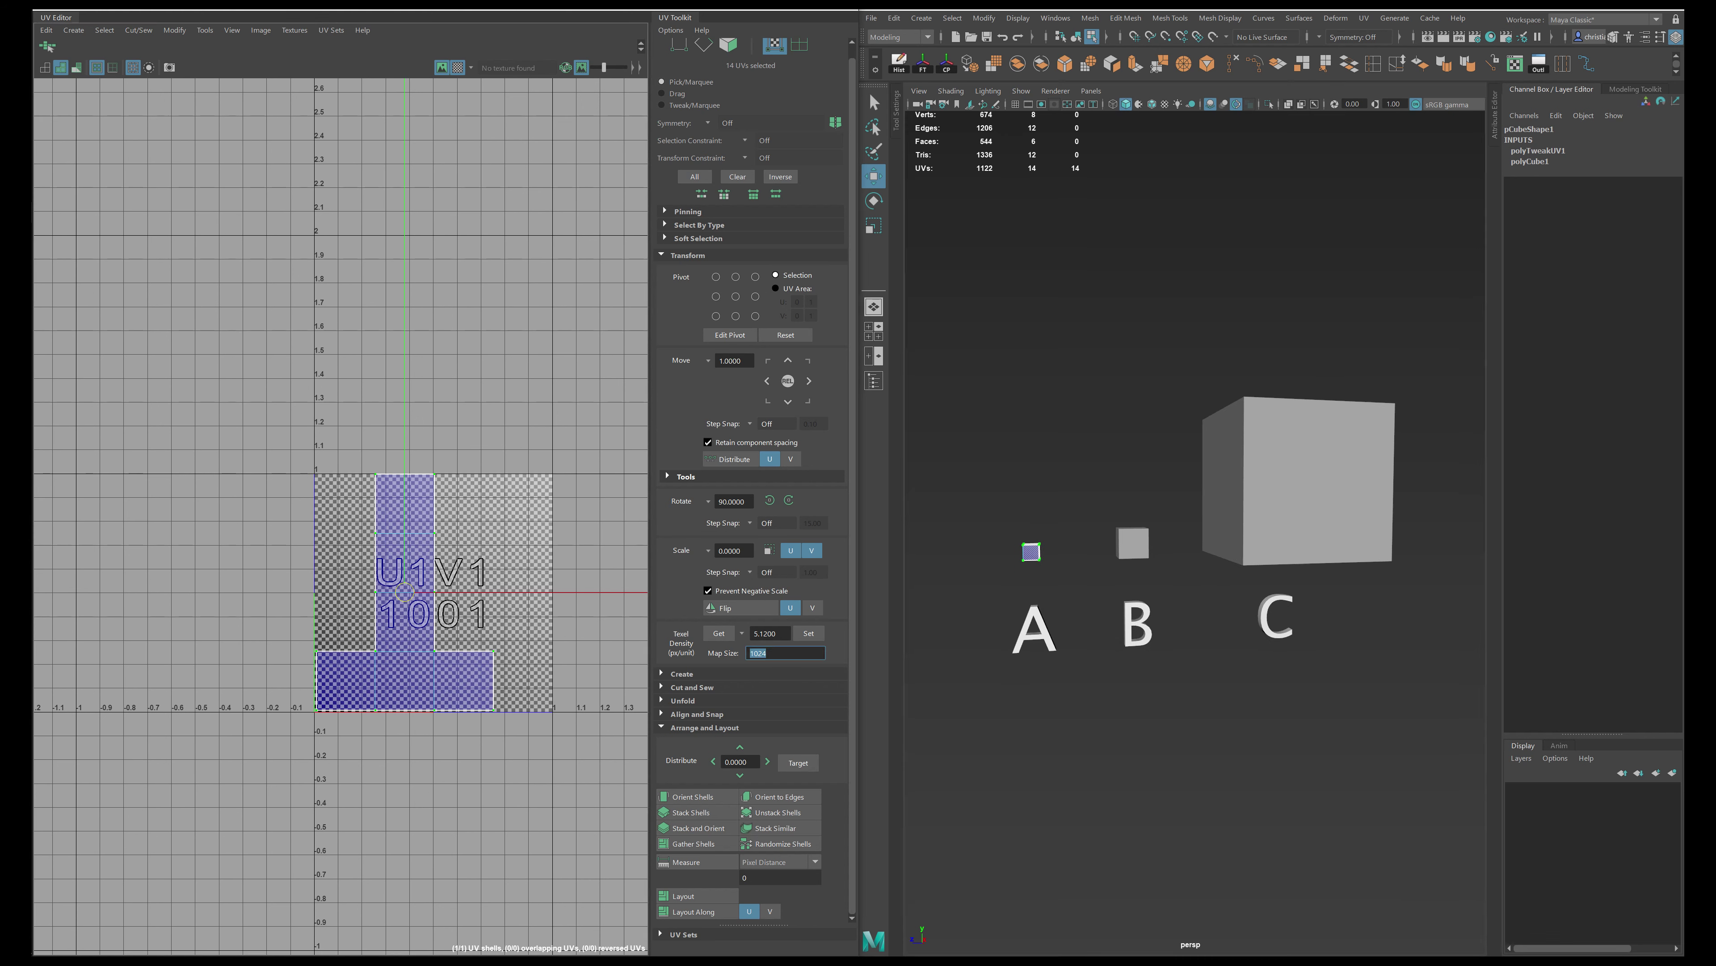
type("2048")
key("Return")
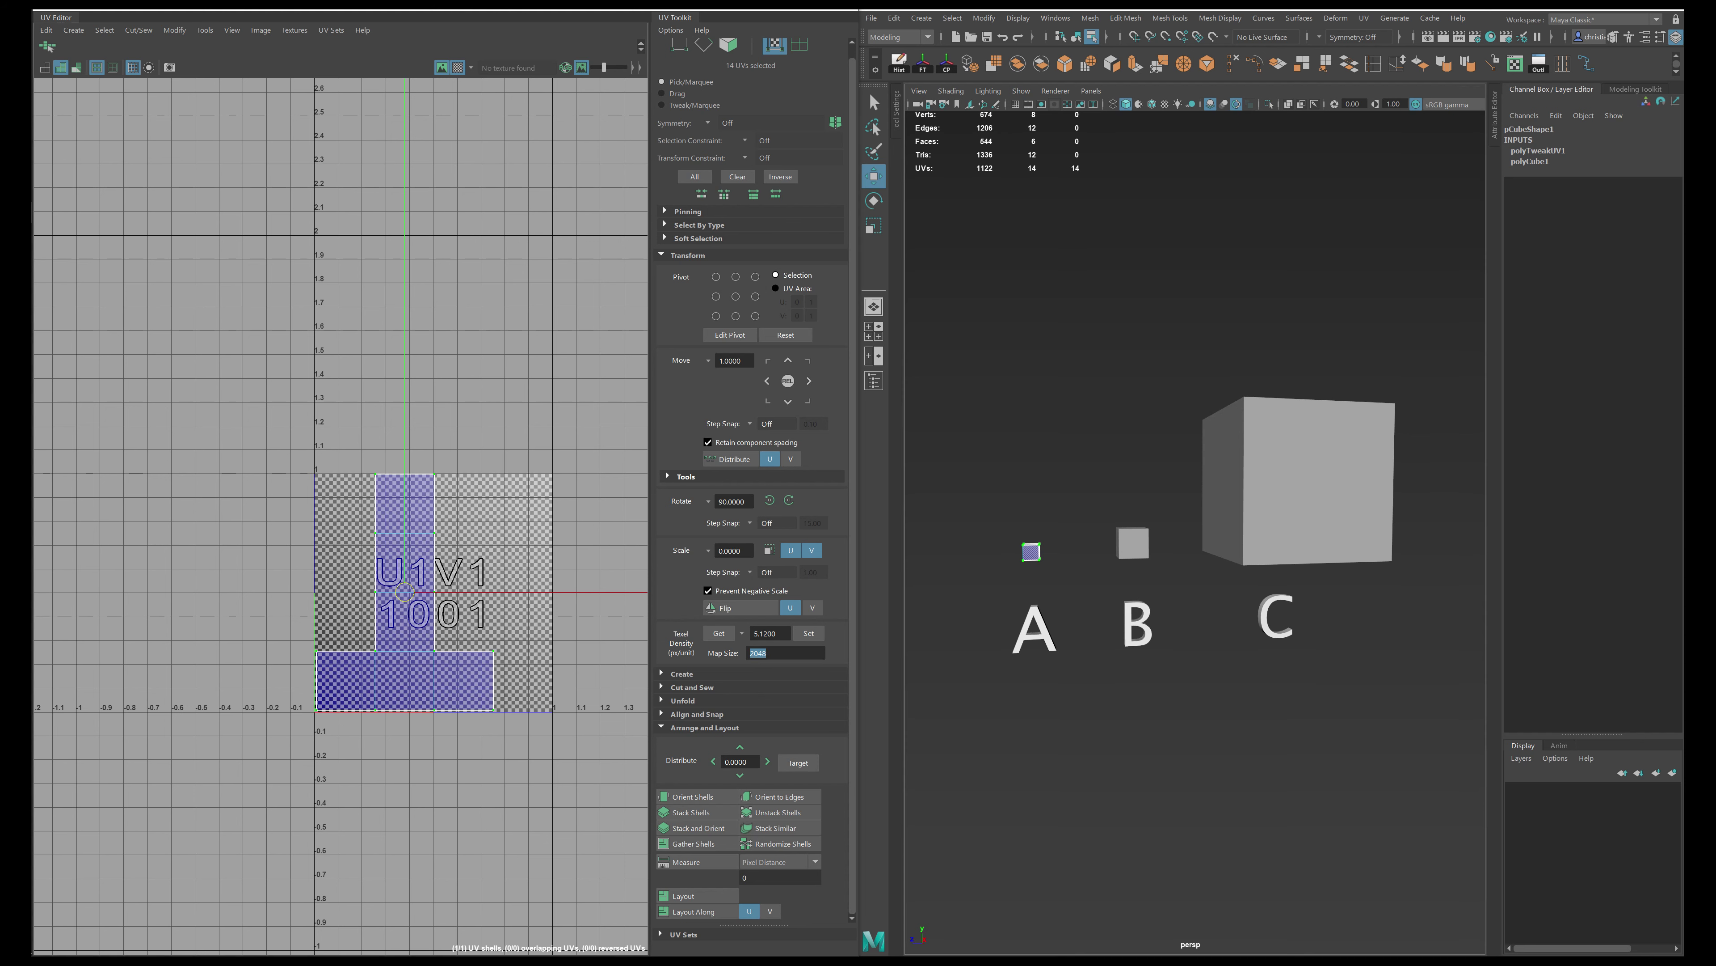
Apply the 5.12 texel density at map size 2048 to cube B's UVs and move the shell into tile U1V1.
left_click(1132, 544)
key("f")
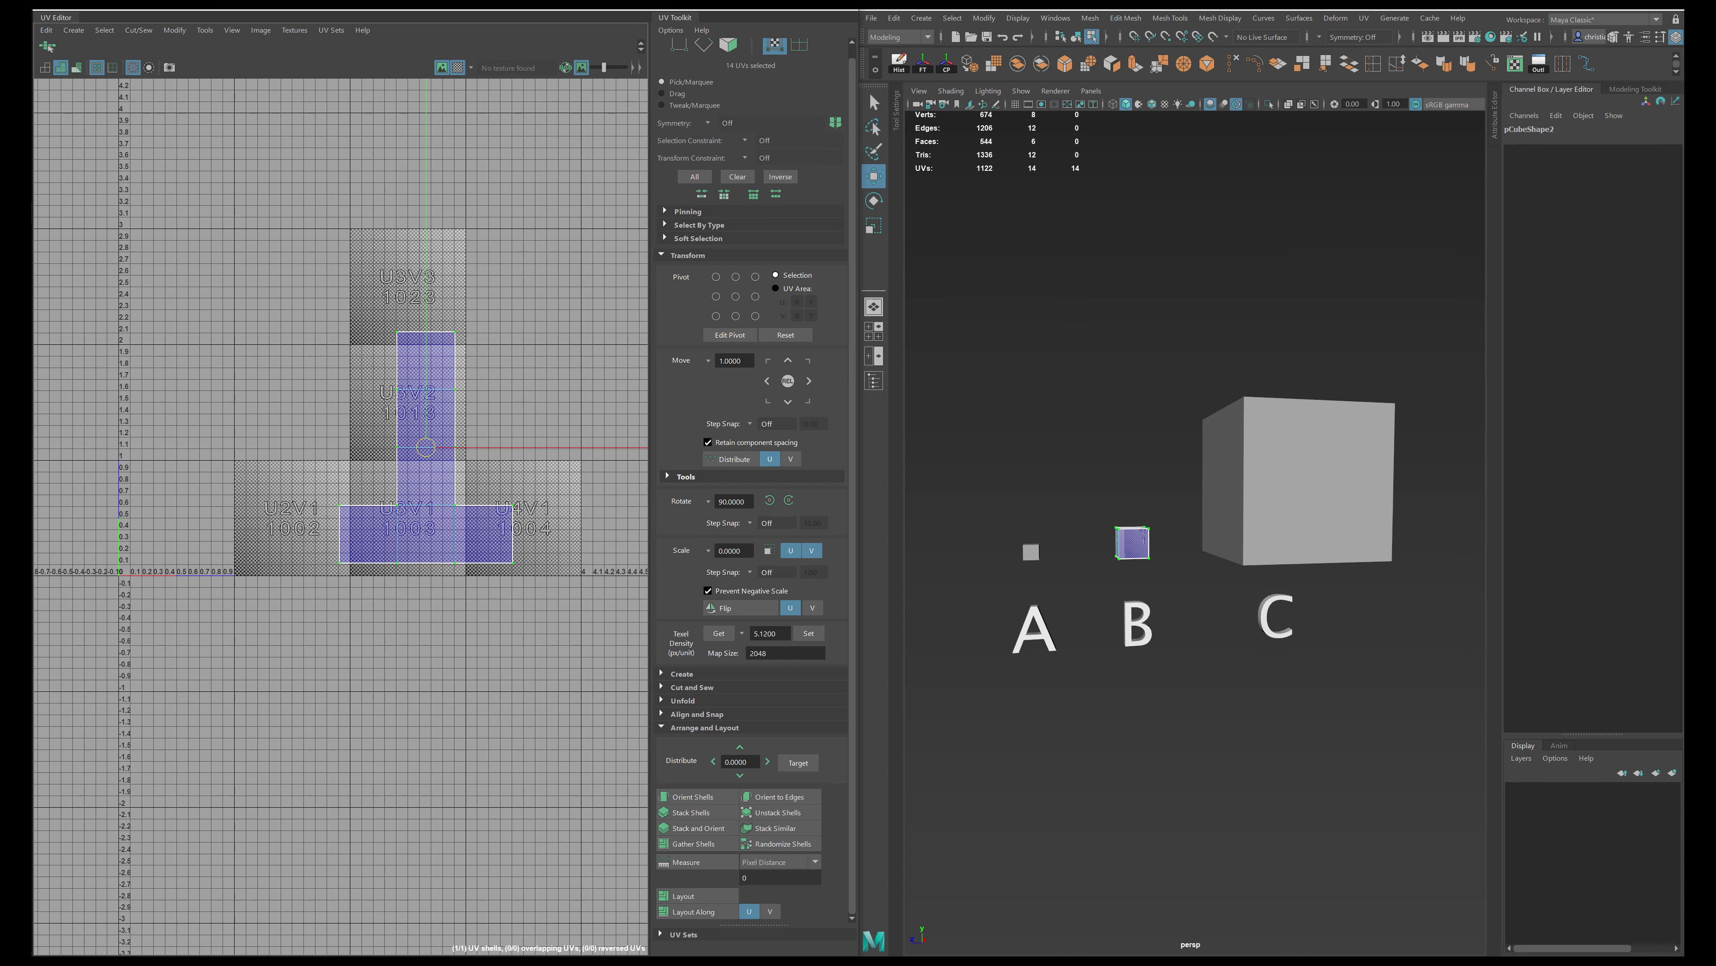
left_click(808, 633)
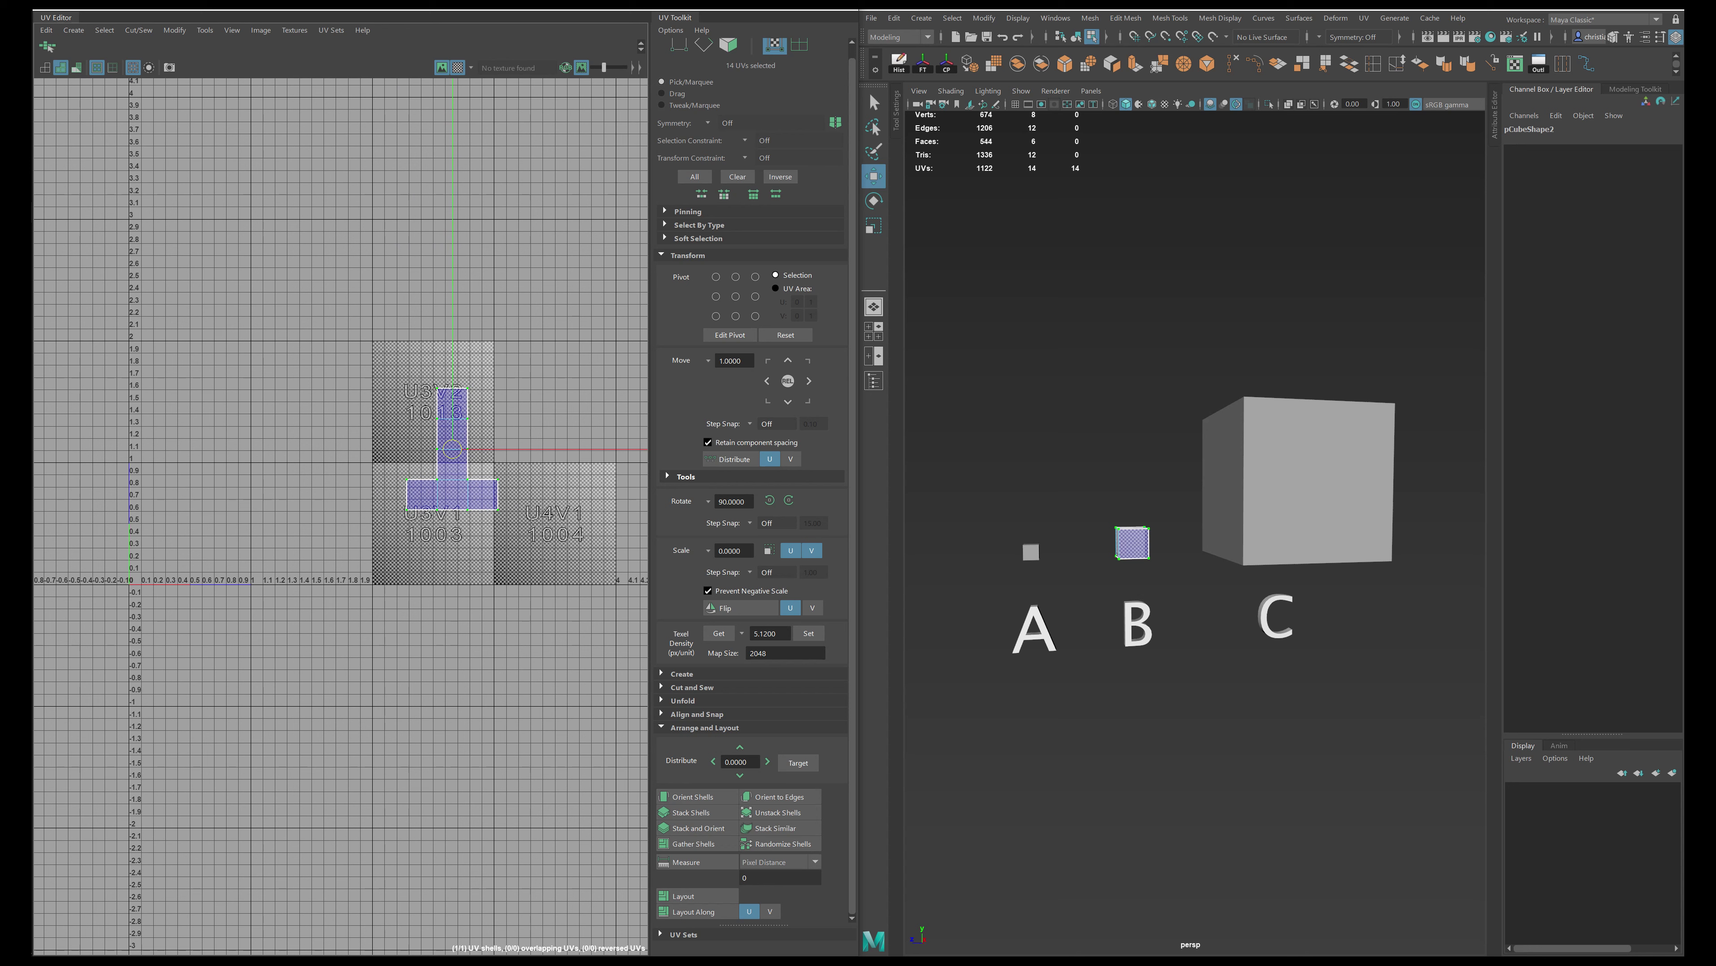
left_click_drag(453, 448, 187, 523)
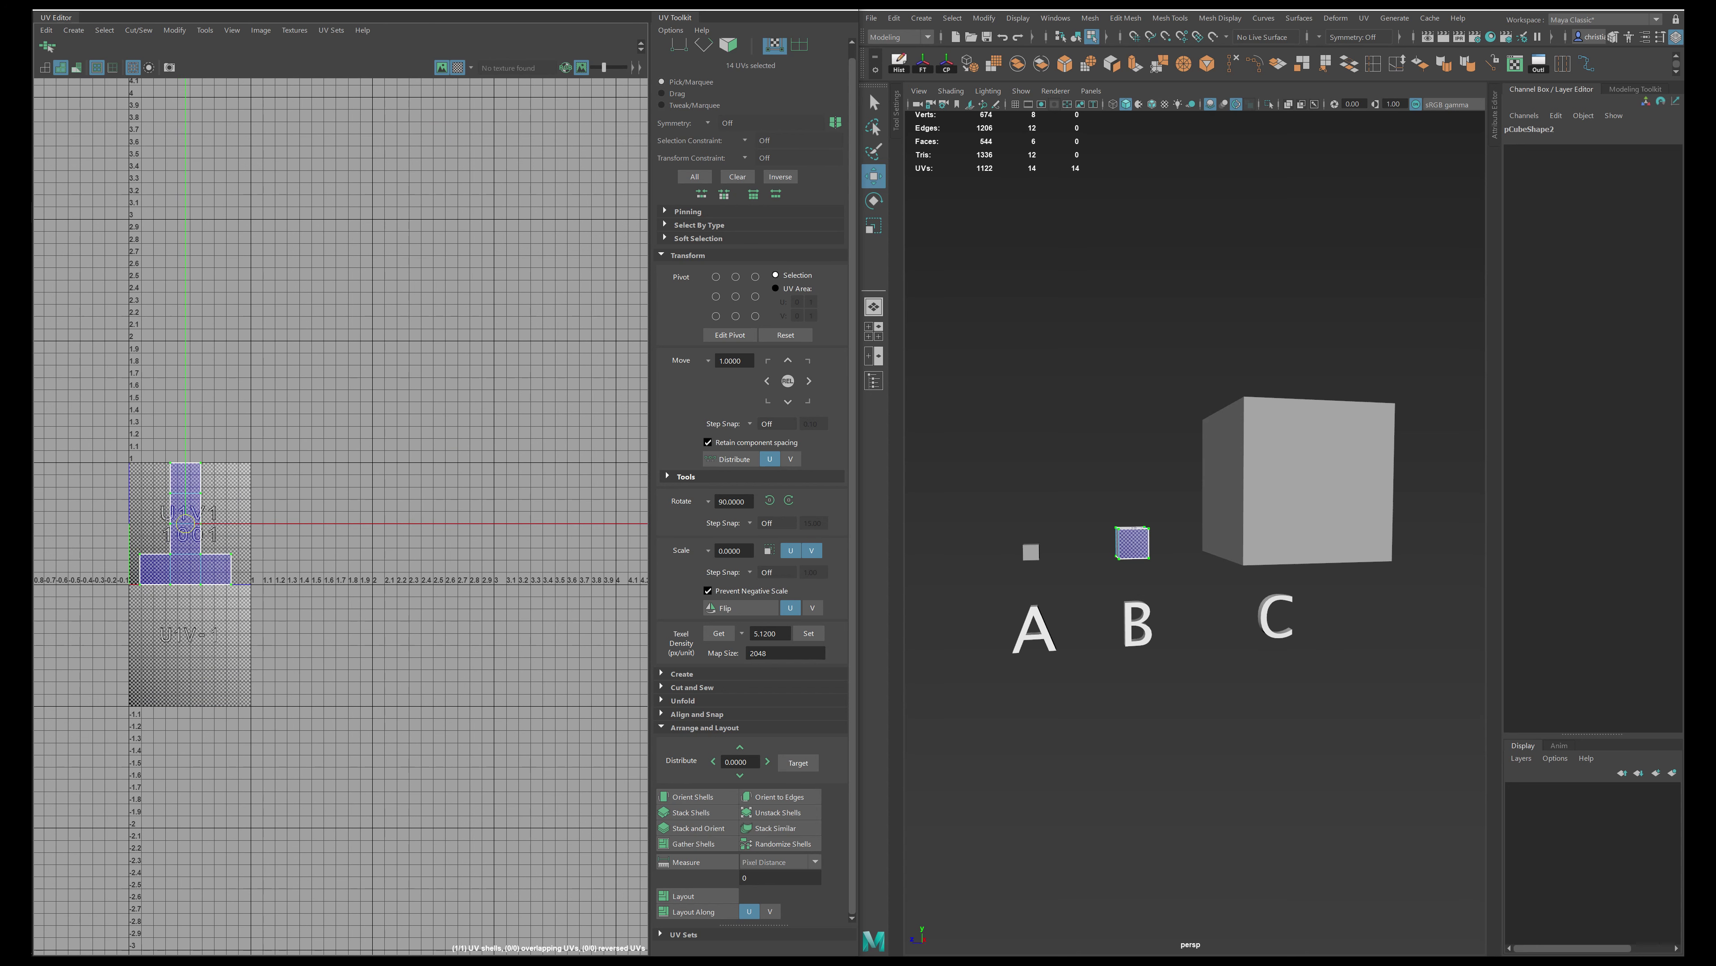
middle_click_drag(186, 523, 255, 511, "alt")
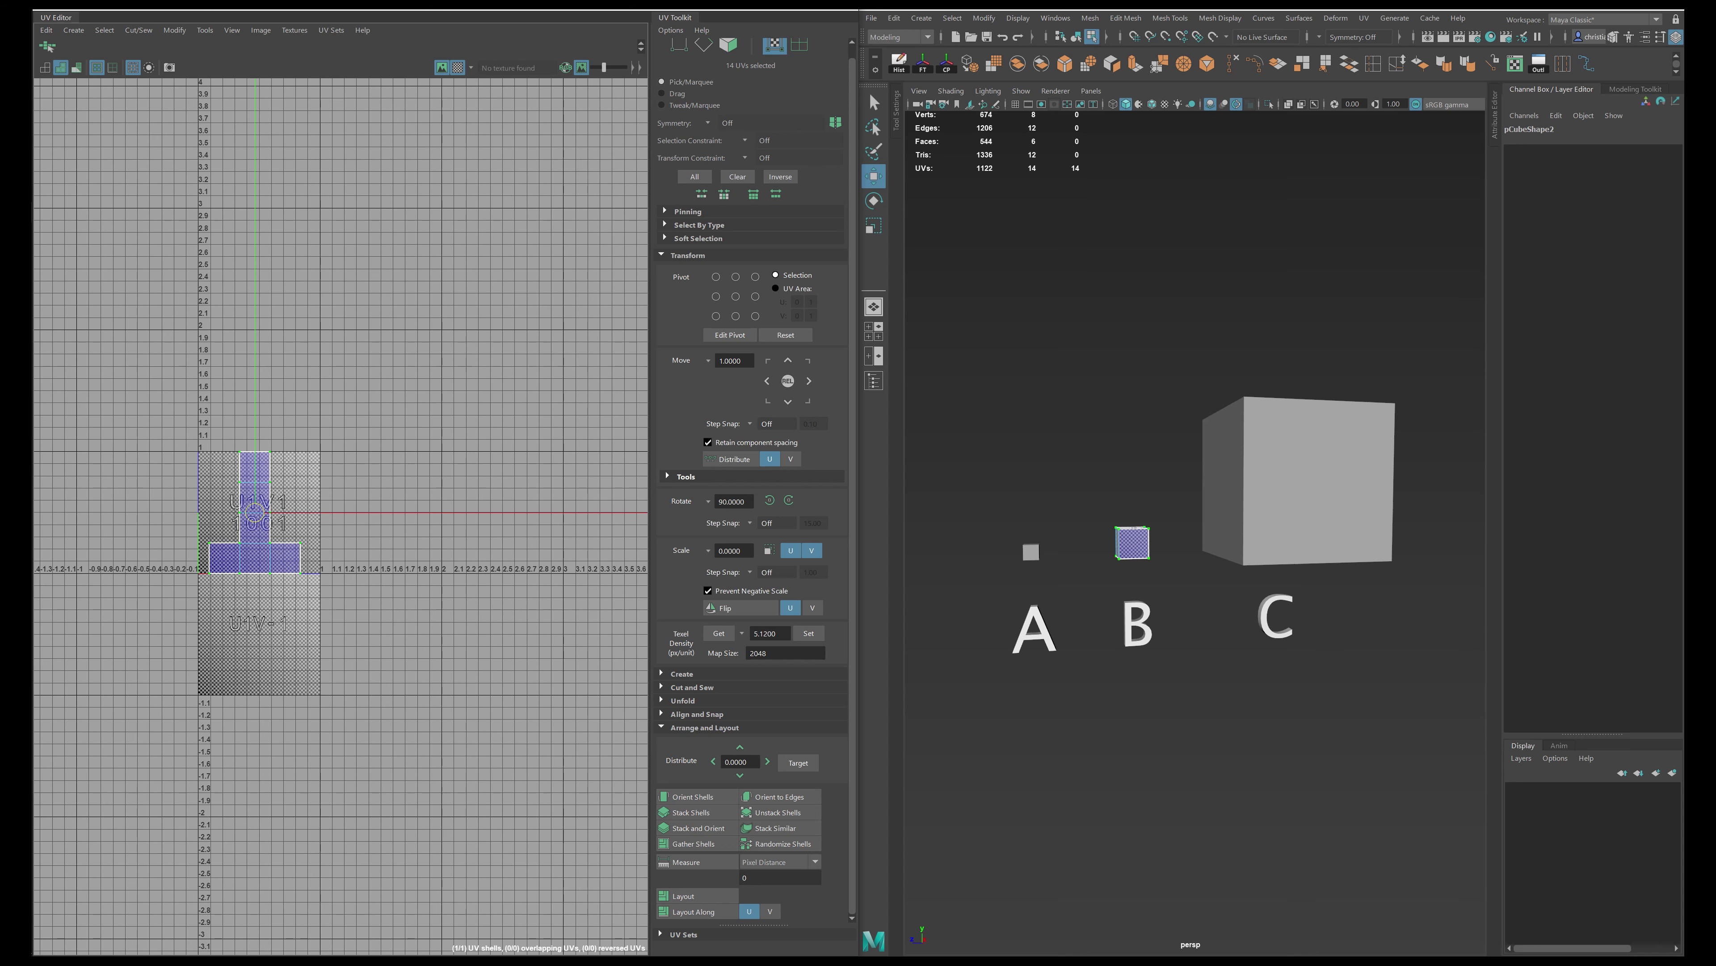
scroll(249, 521, "up", 2)
middle_click_drag(250, 521, 285, 520, "alt")
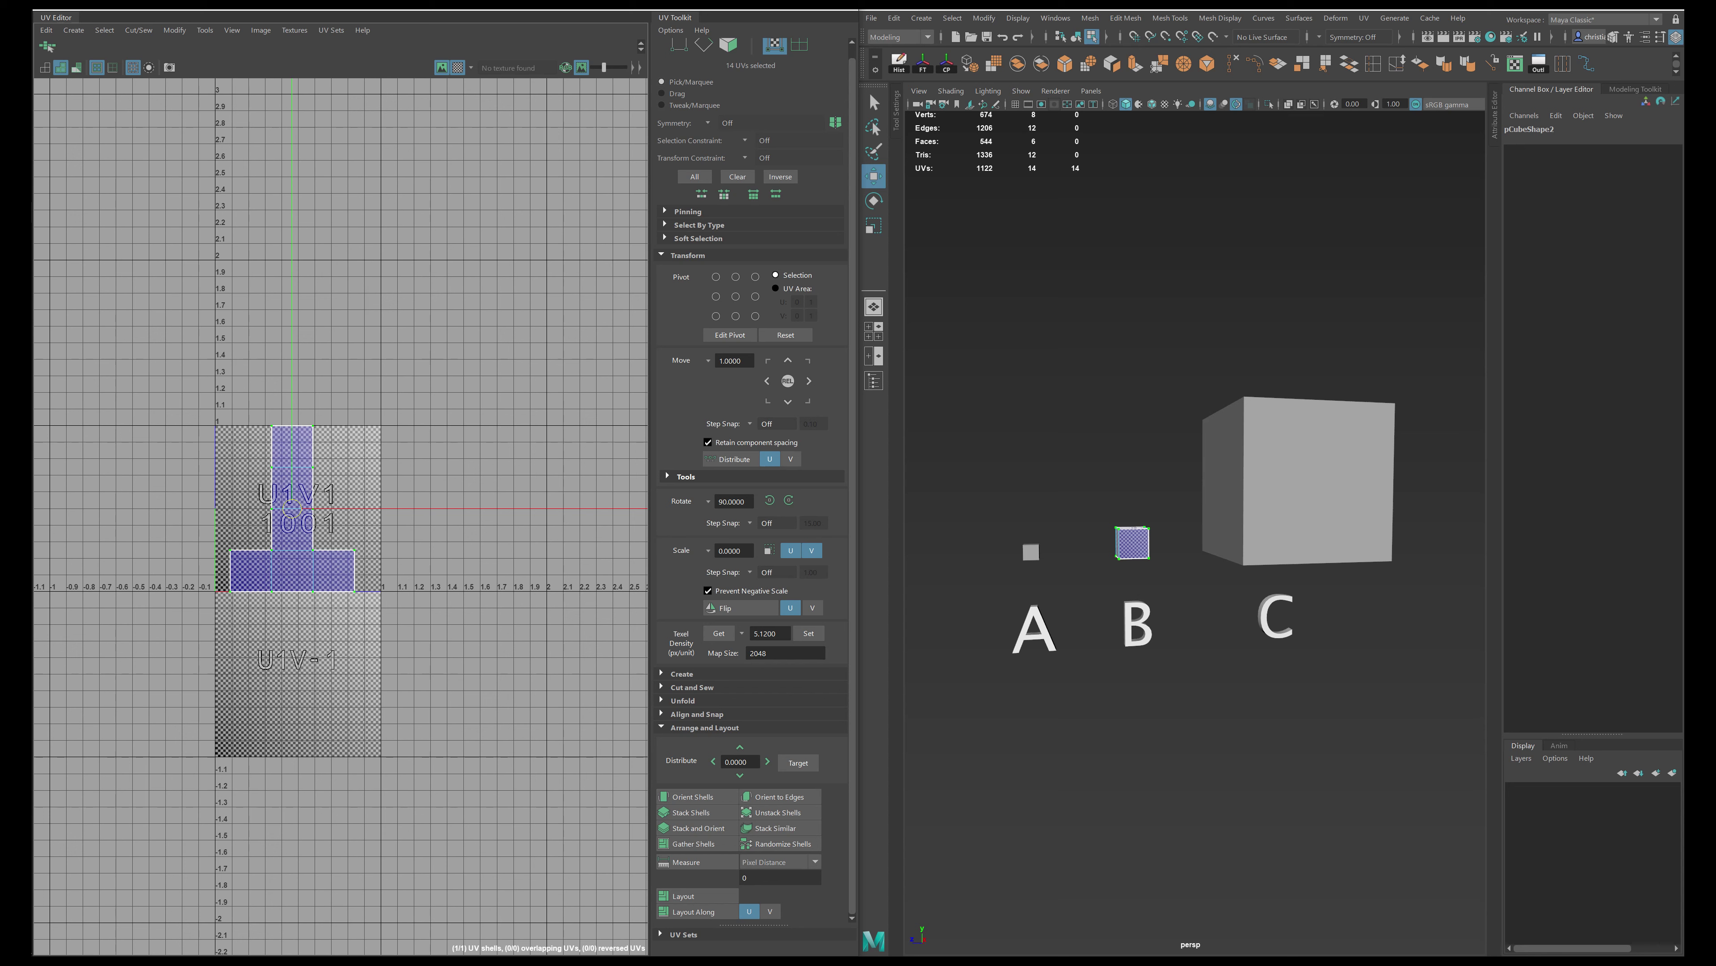
scroll(220, 465, "up", 1)
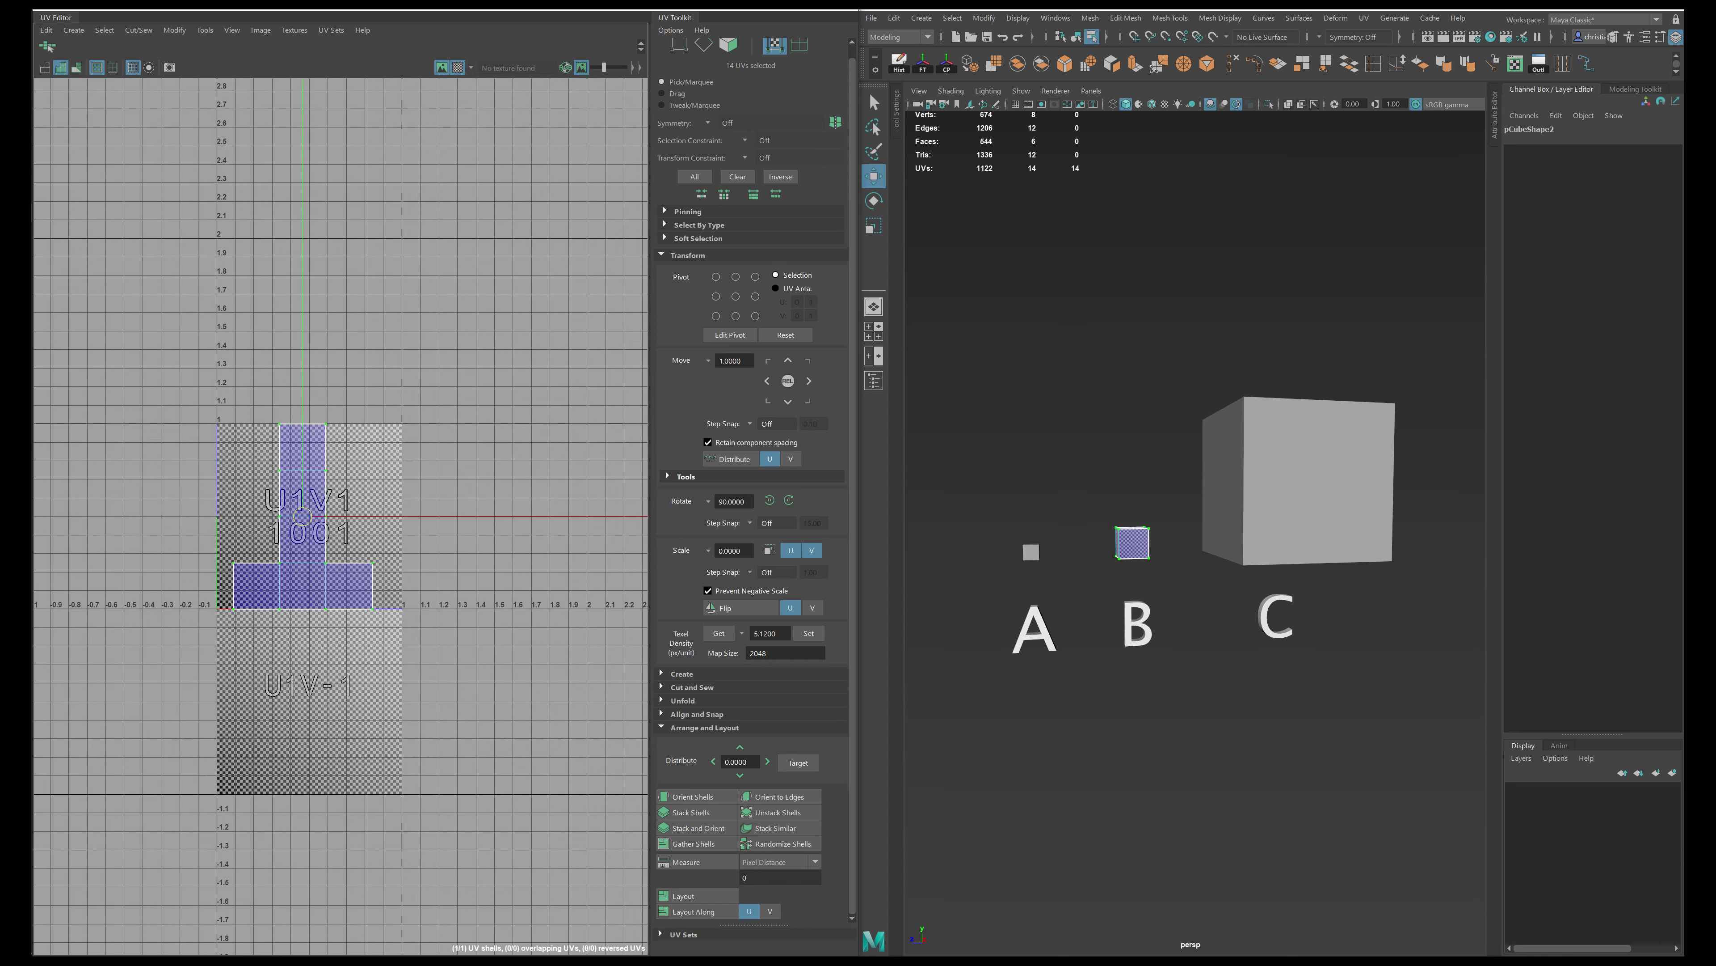
Apply the 5.12 texel density at map size 2048 to cube C's UVs and move the shell closer to the origin.
middle_click_drag(219, 466, 250, 423, "alt")
key("e")
scroll(386, 446, "down", 8)
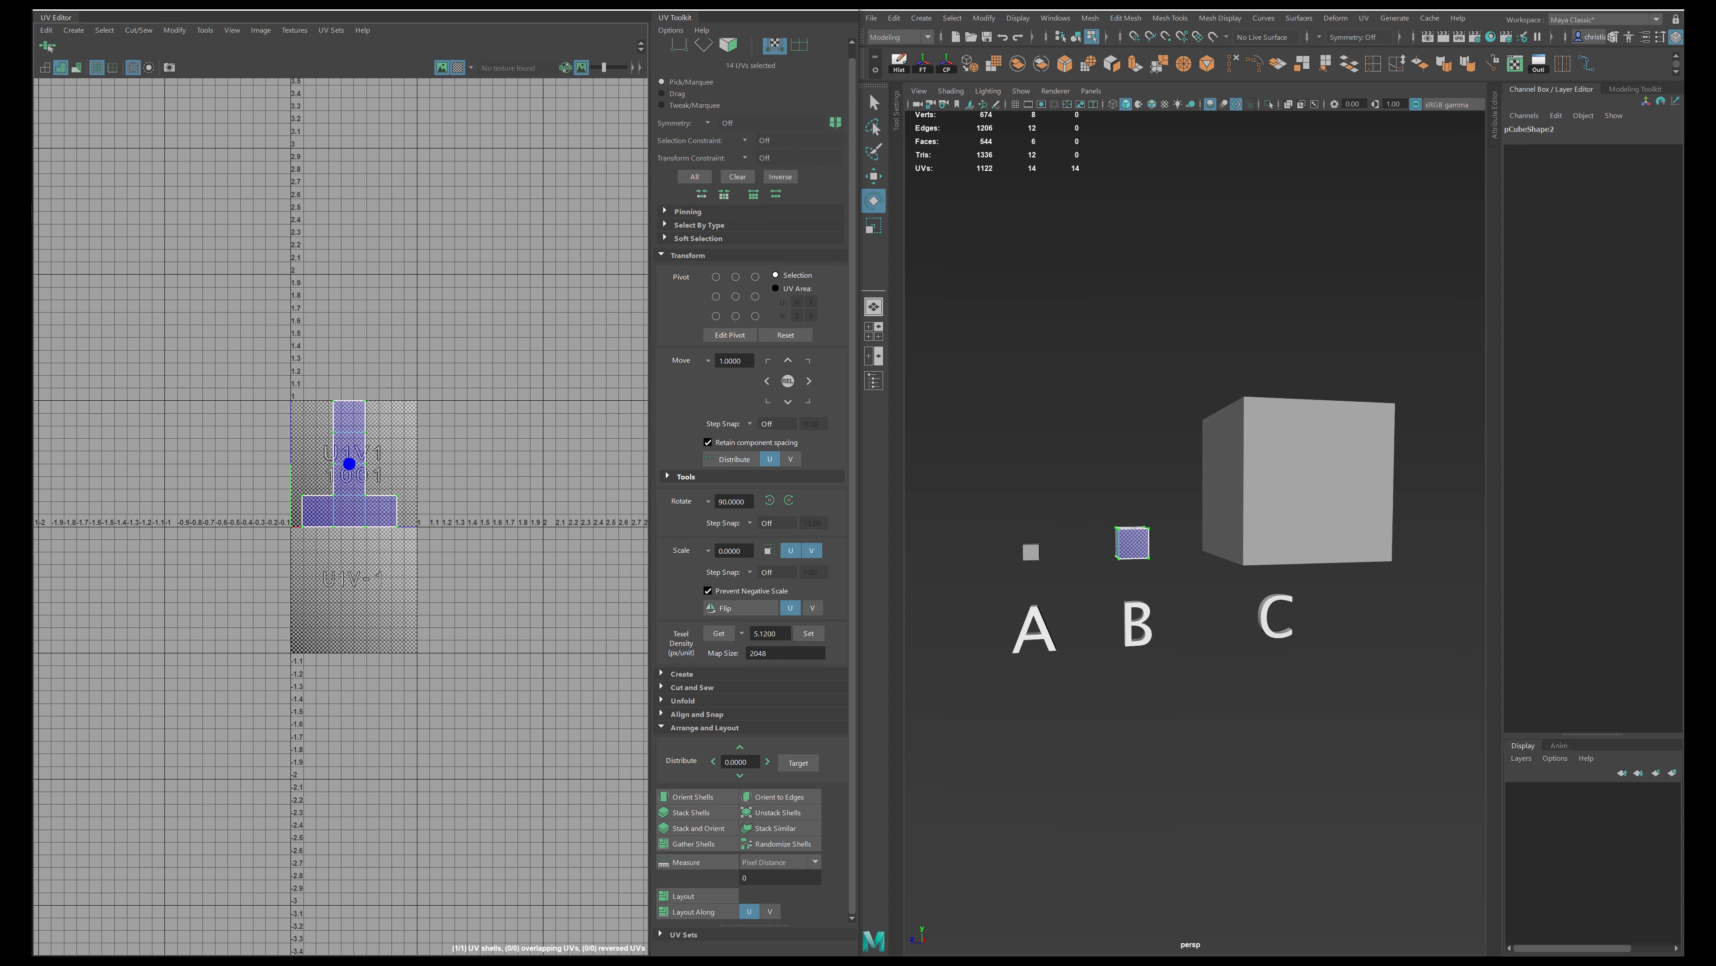
middle_click_drag(385, 532, 172, 582, "alt")
scroll(604, 519, "down", 4)
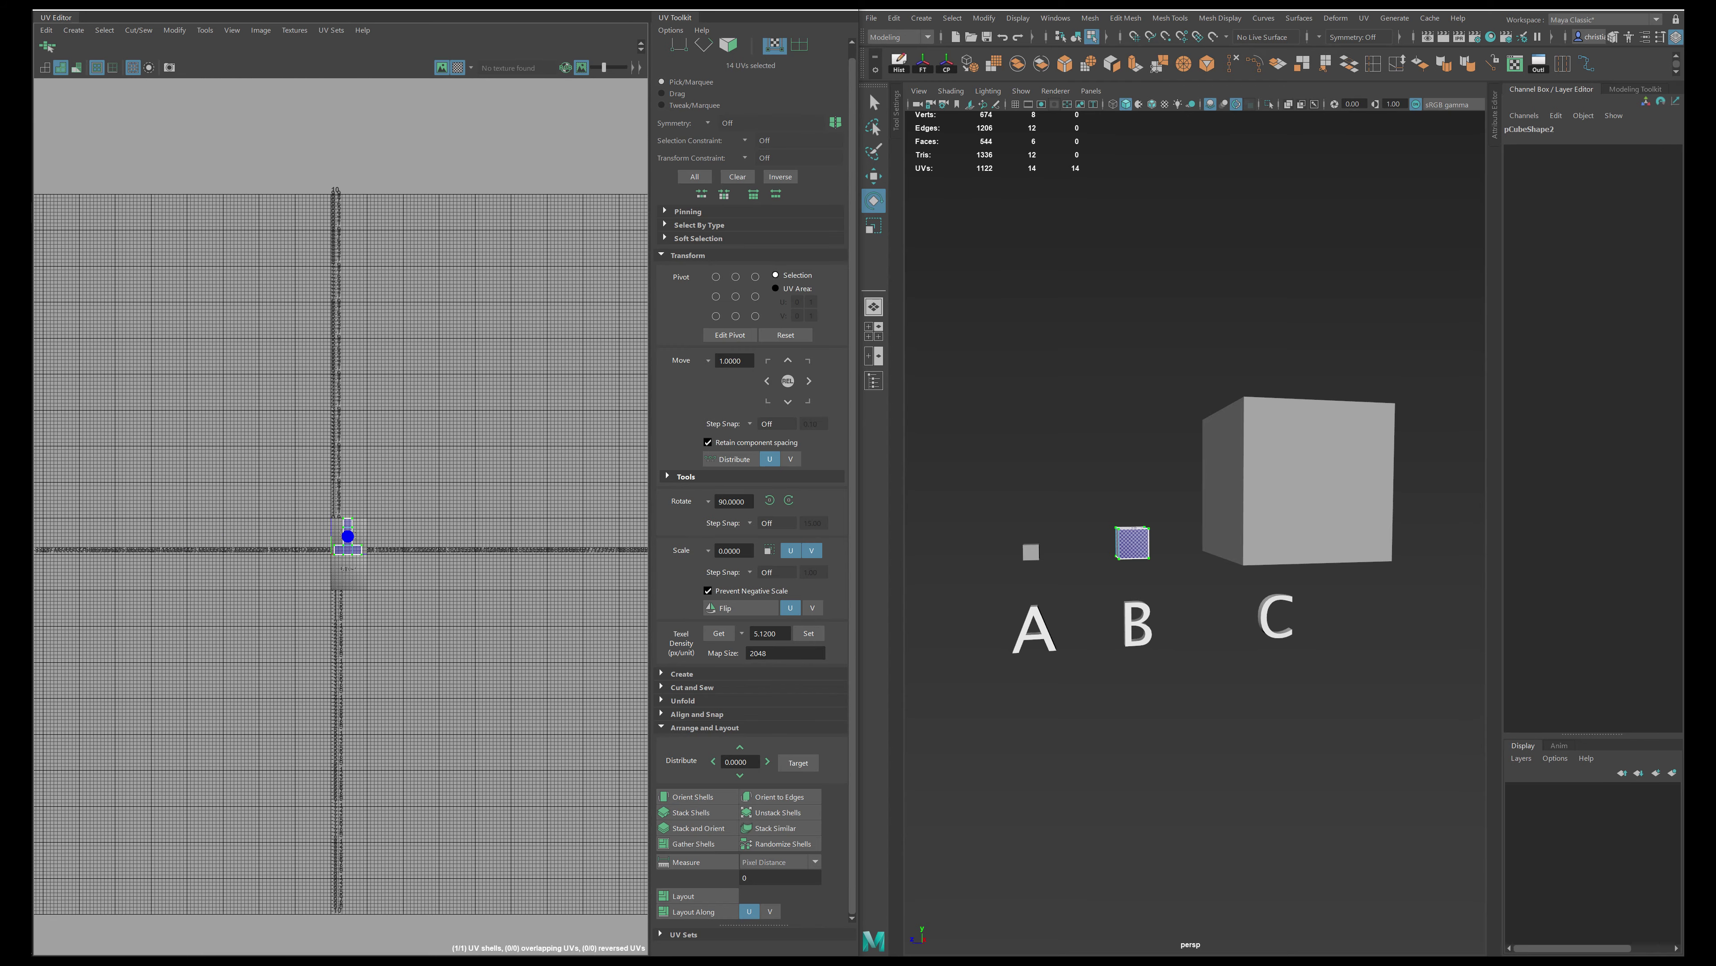
left_click(1297, 480)
scroll(259, 419, "down", 2)
key("w")
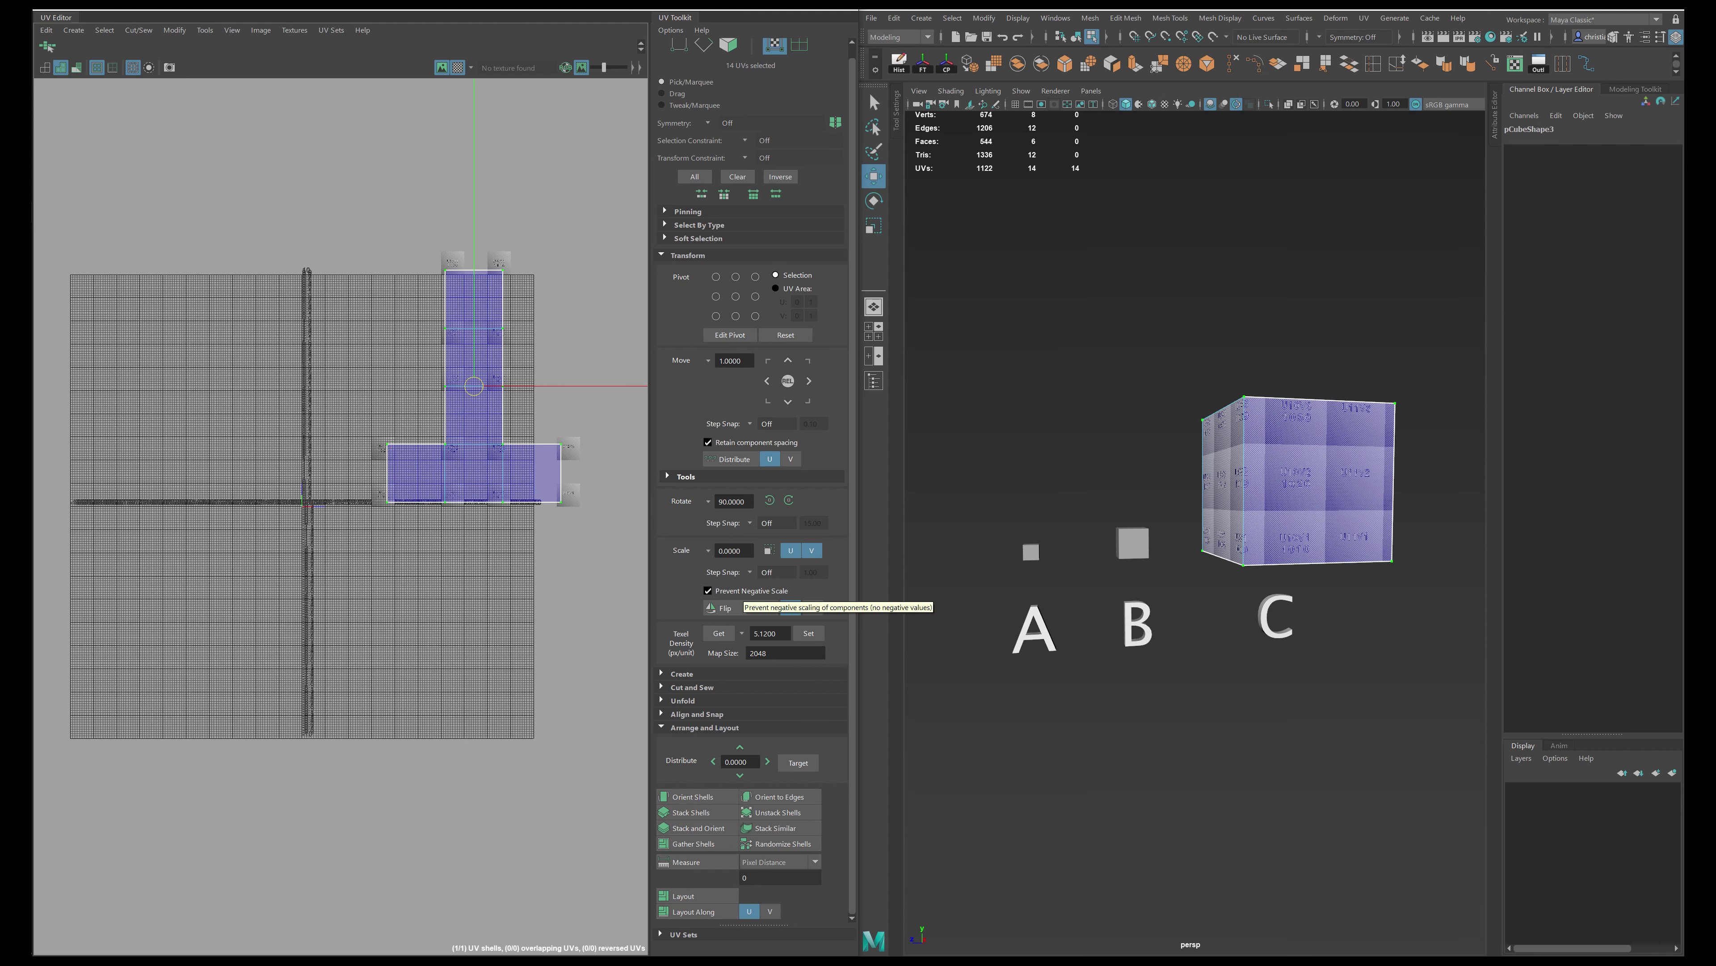
scroll(433, 364, "up", 5)
middle_click_drag(433, 363, 336, 396, "alt")
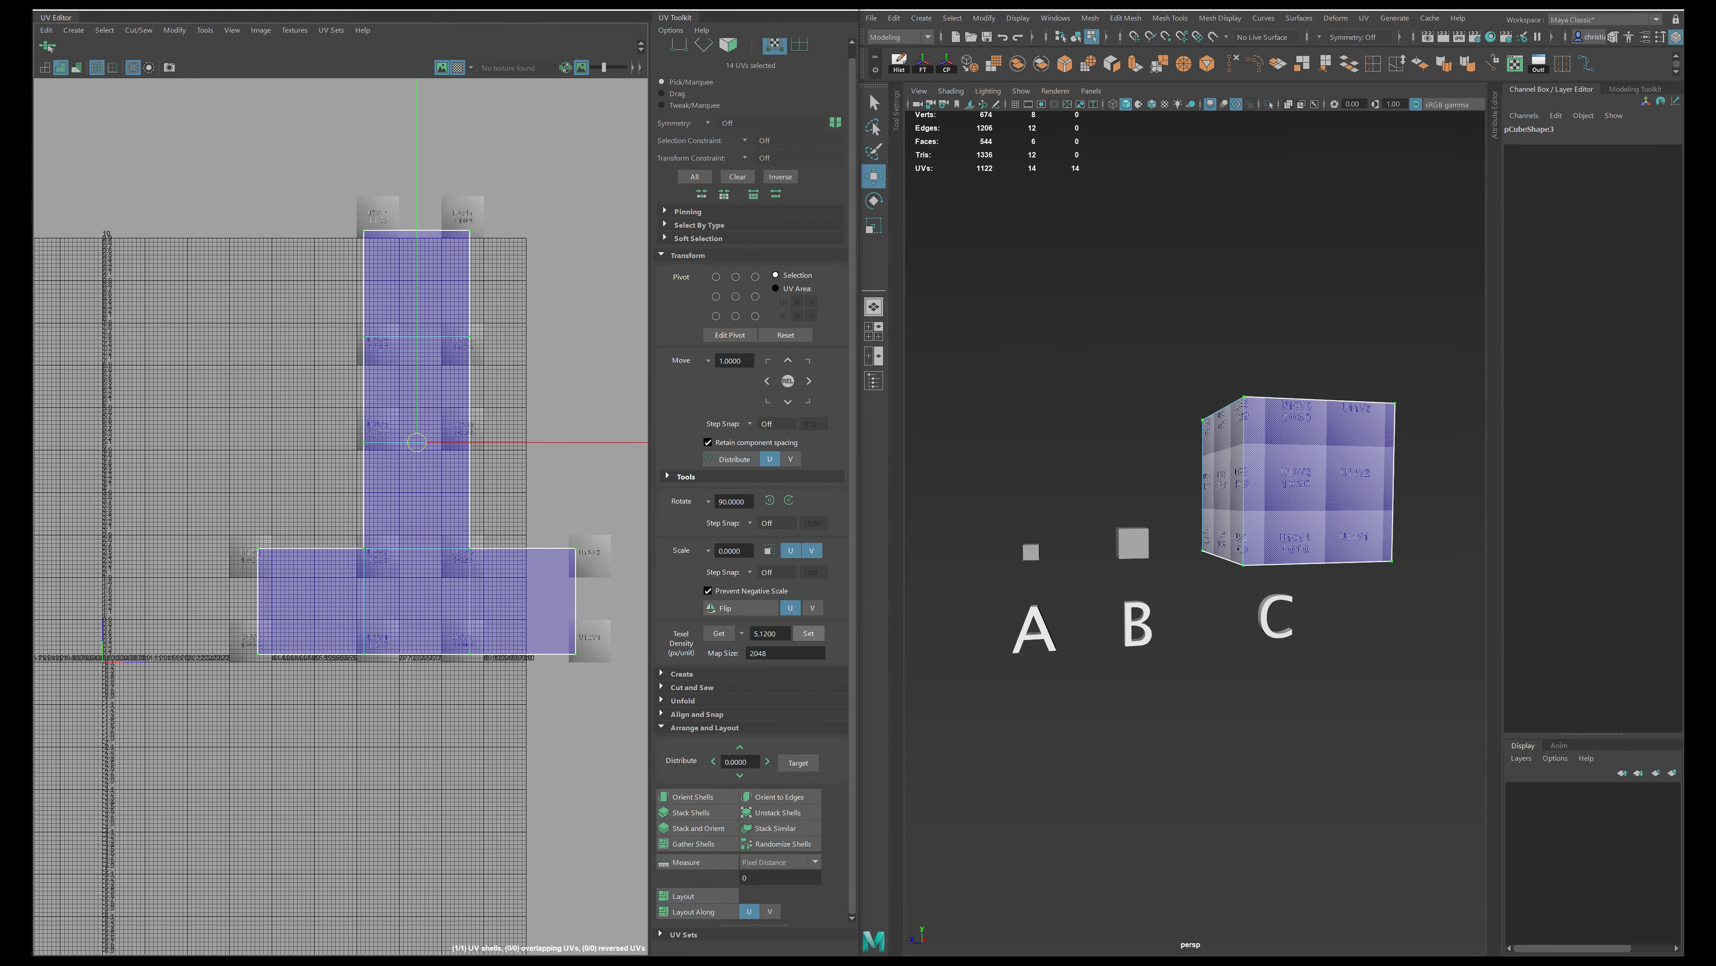
left_click(808, 633)
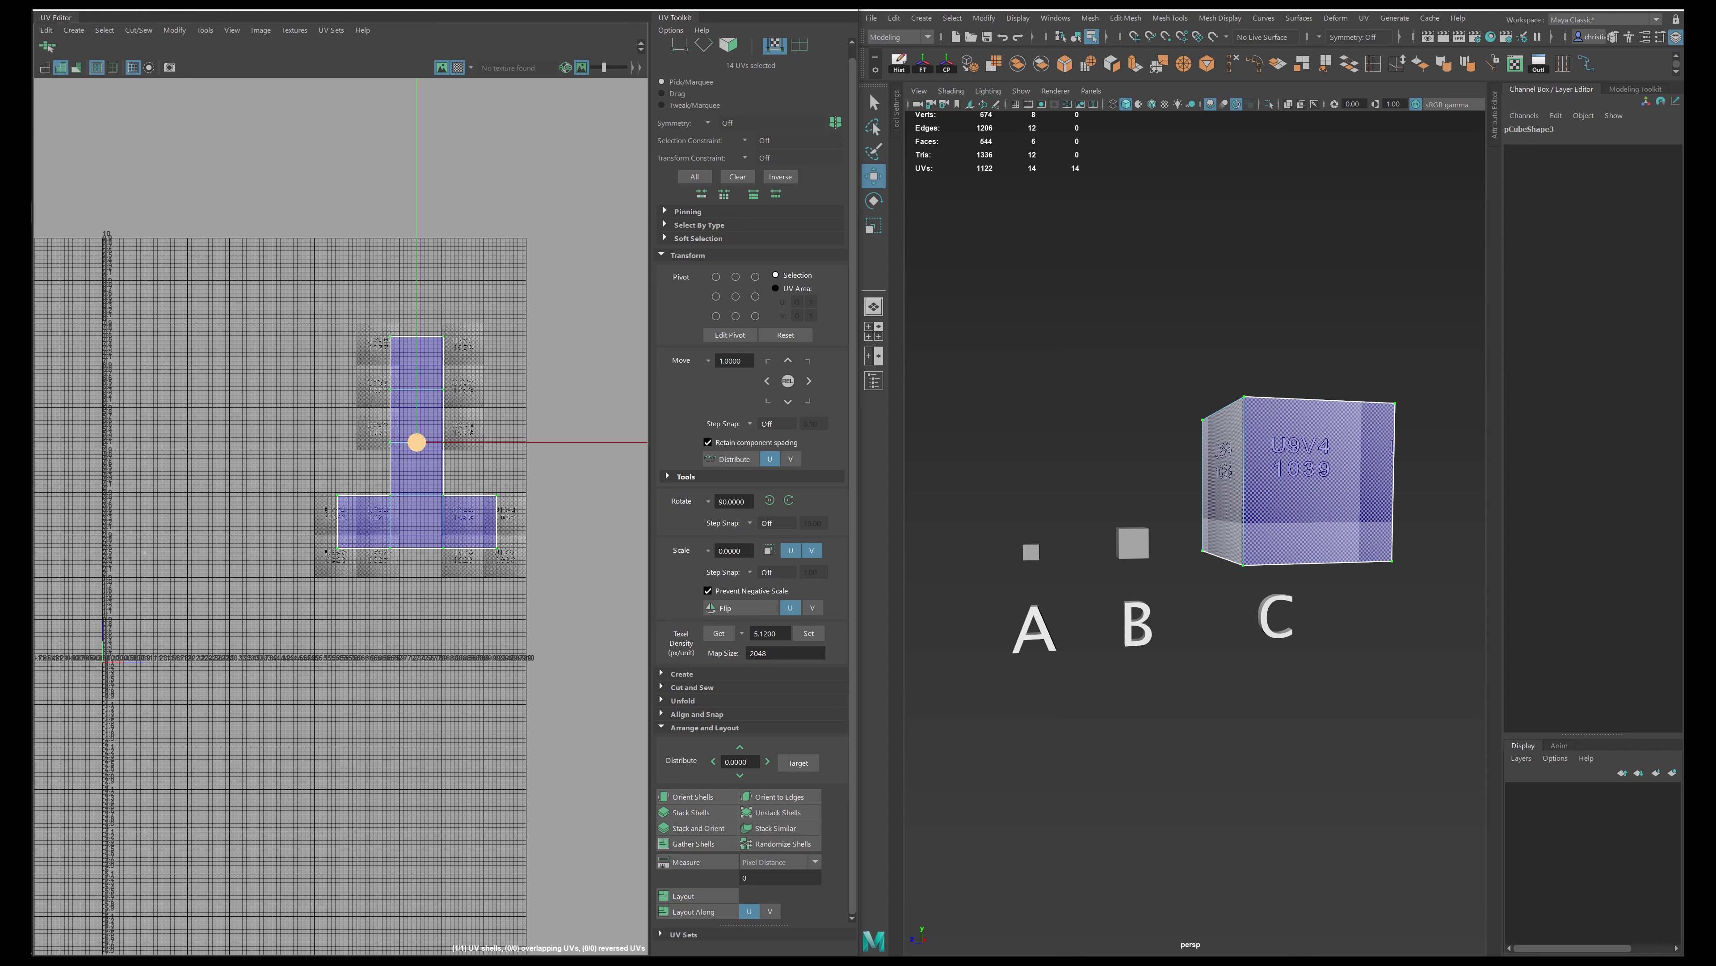
left_click_drag(417, 442, 321, 525)
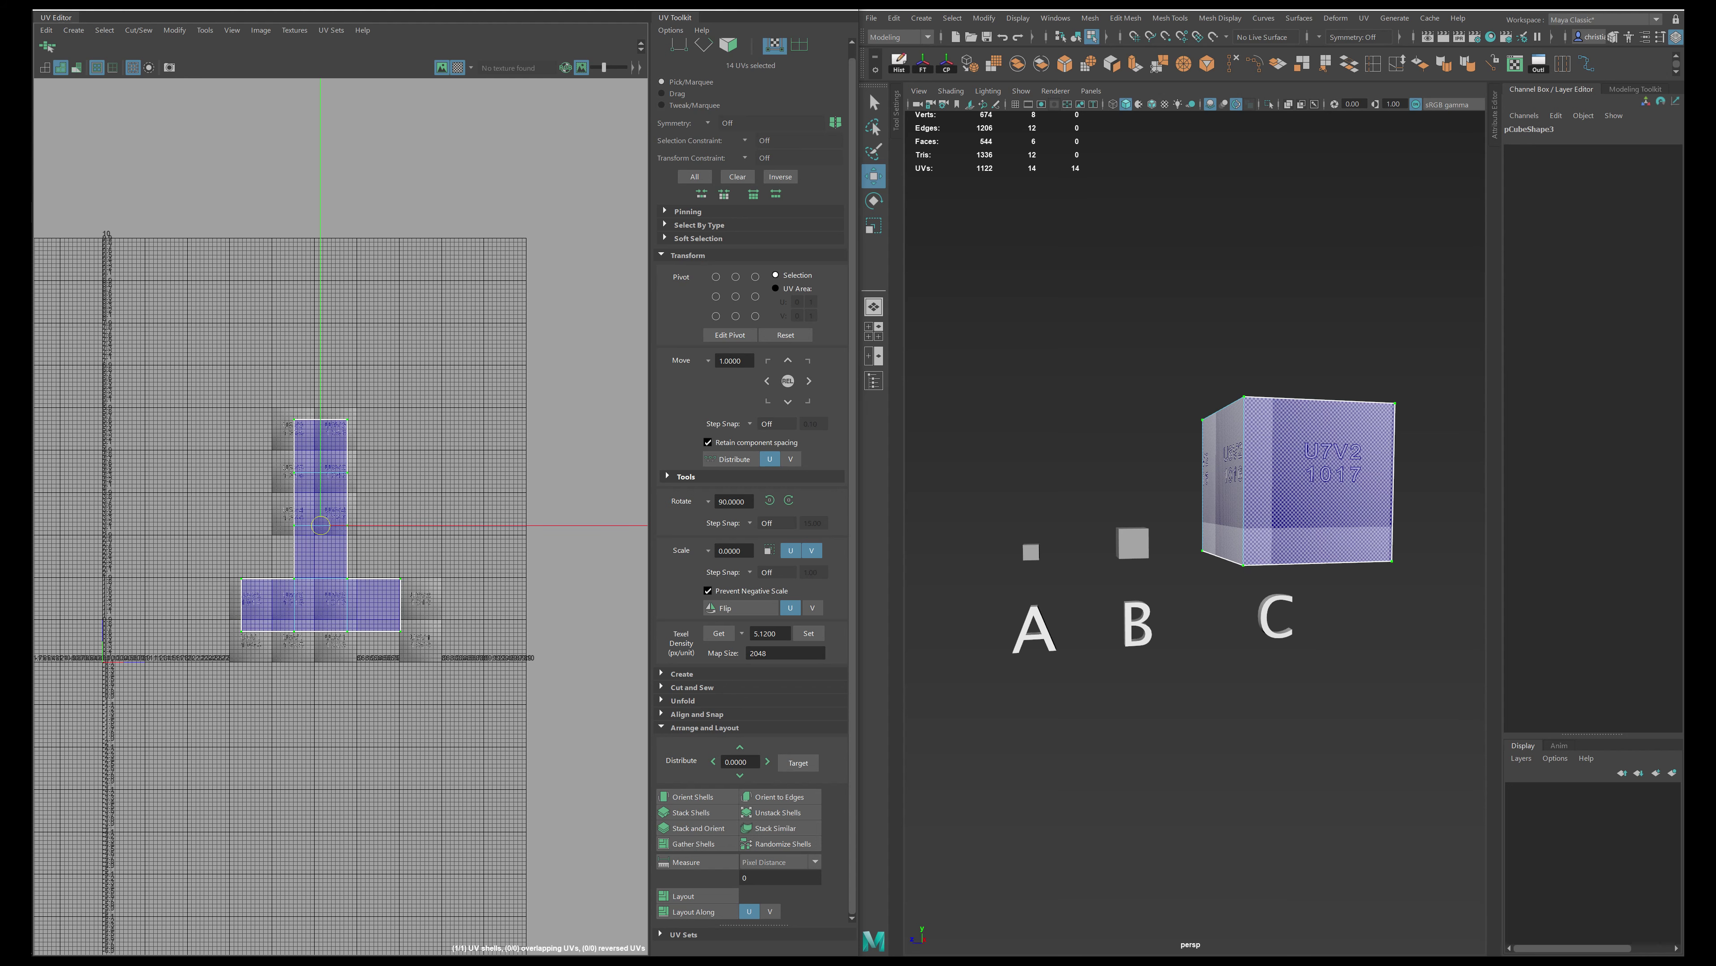
Set the texel density map size to 4096 and apply the 5.12 density to cube C's UVs.
middle_click_drag(321, 525, 440, 478, "alt")
double_click(758, 652)
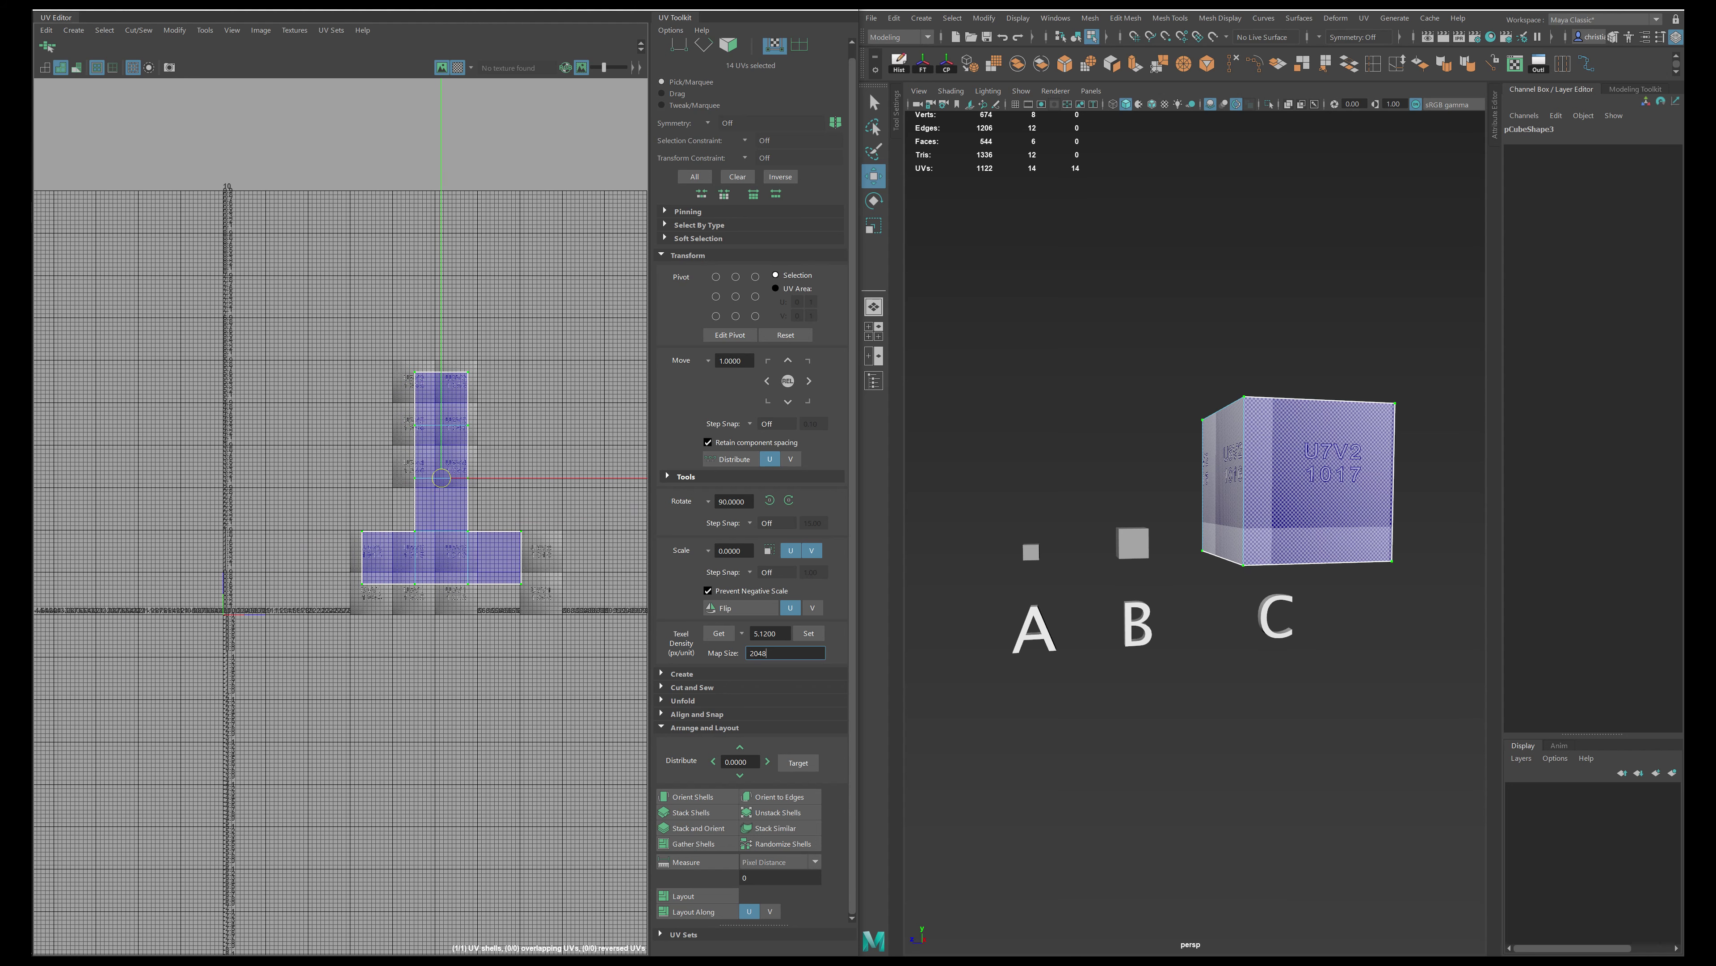
type("4096")
key("Return")
left_click(808, 633)
middle_click_drag(441, 478, 452, 391, "alt")
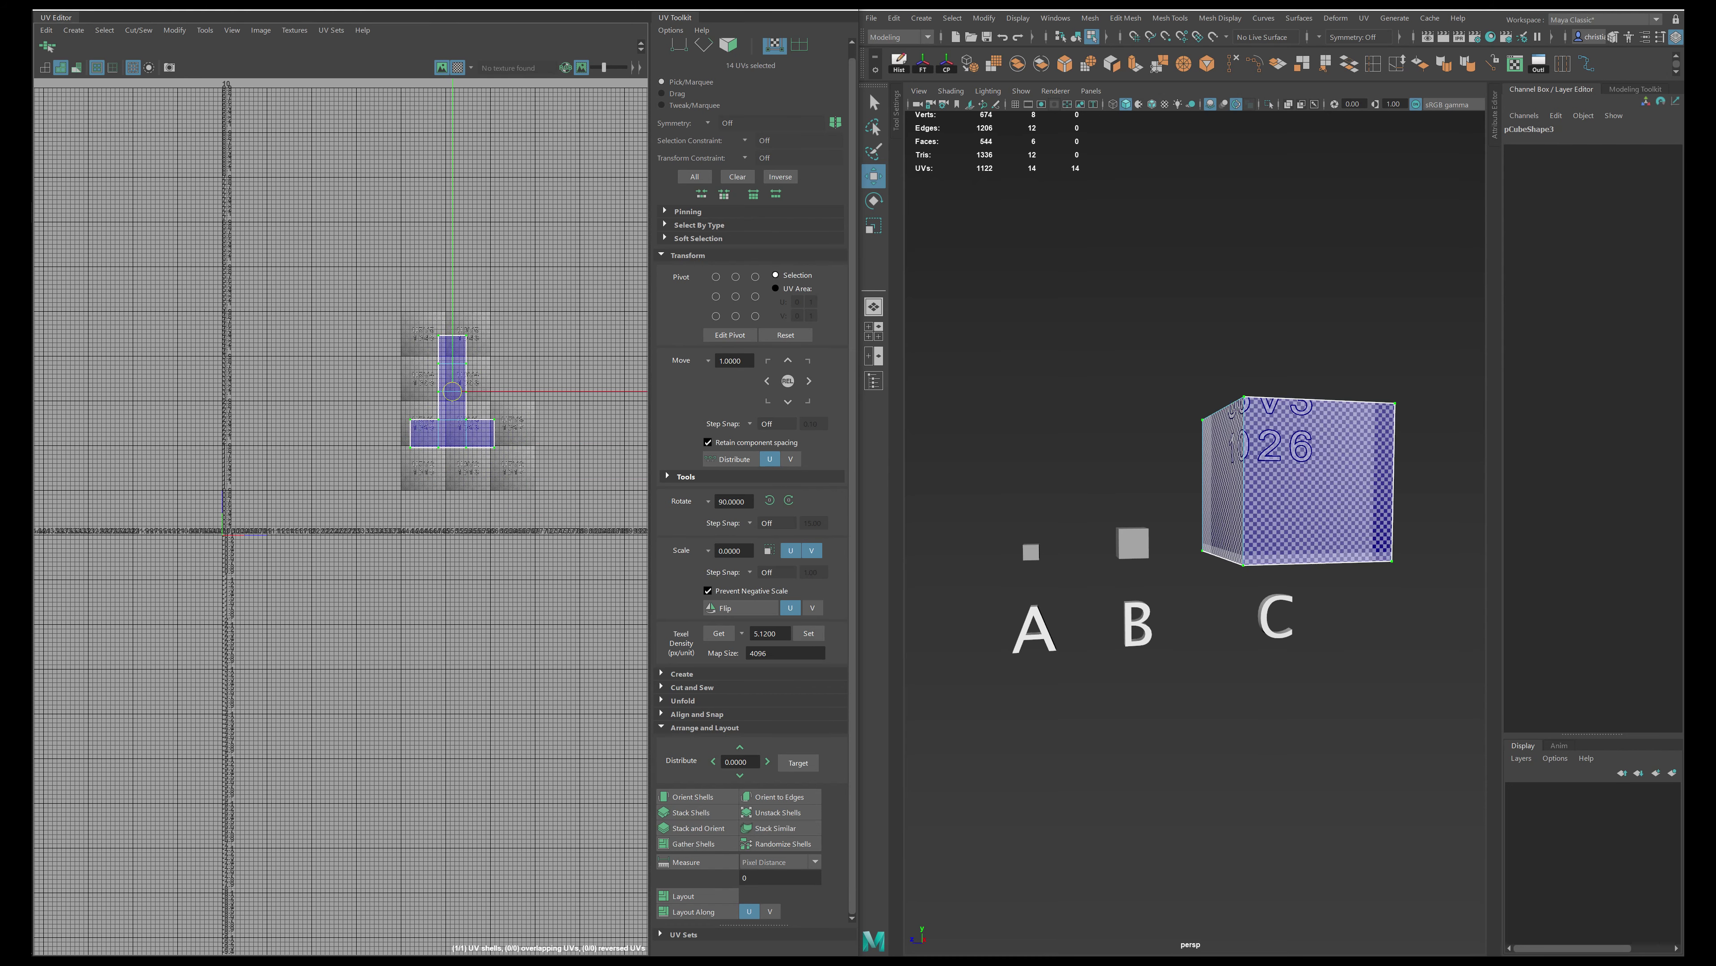
Move cube C's UV shell closer to the origin, placing its base mainly across tiles U3V1 and U4V1.
left_click_drag(452, 391, 385, 467)
scroll(386, 468, "up", 3)
middle_click_drag(398, 478, 430, 455, "alt")
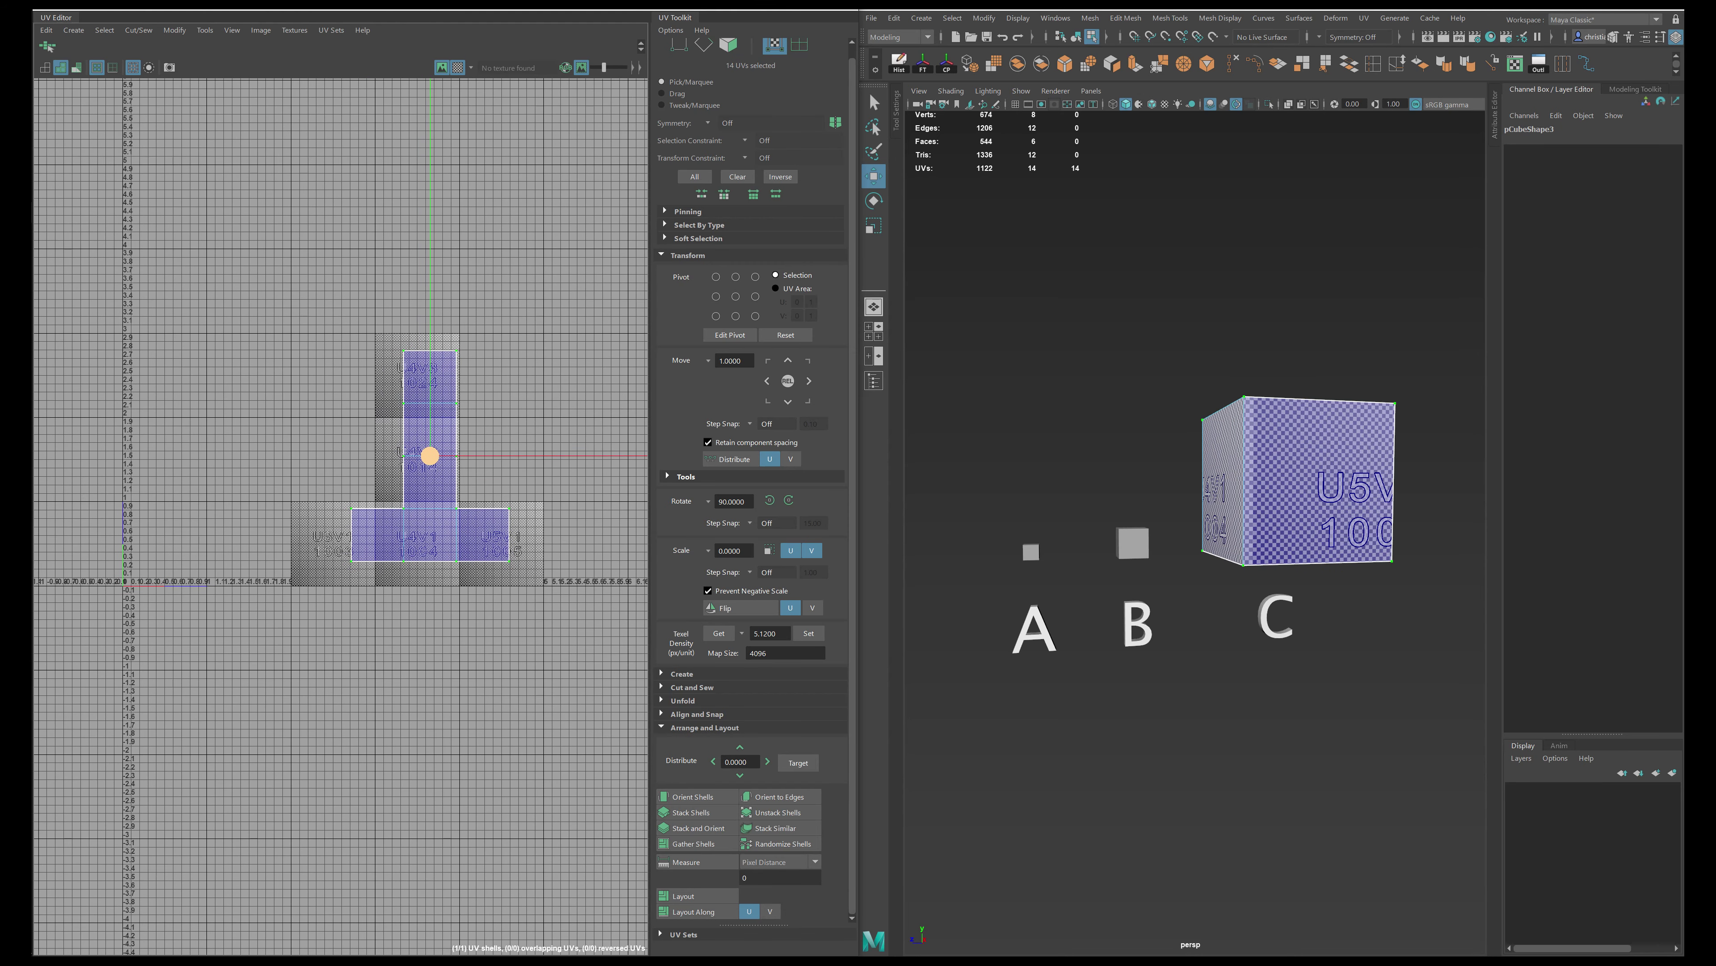
left_click_drag(430, 455, 386, 474)
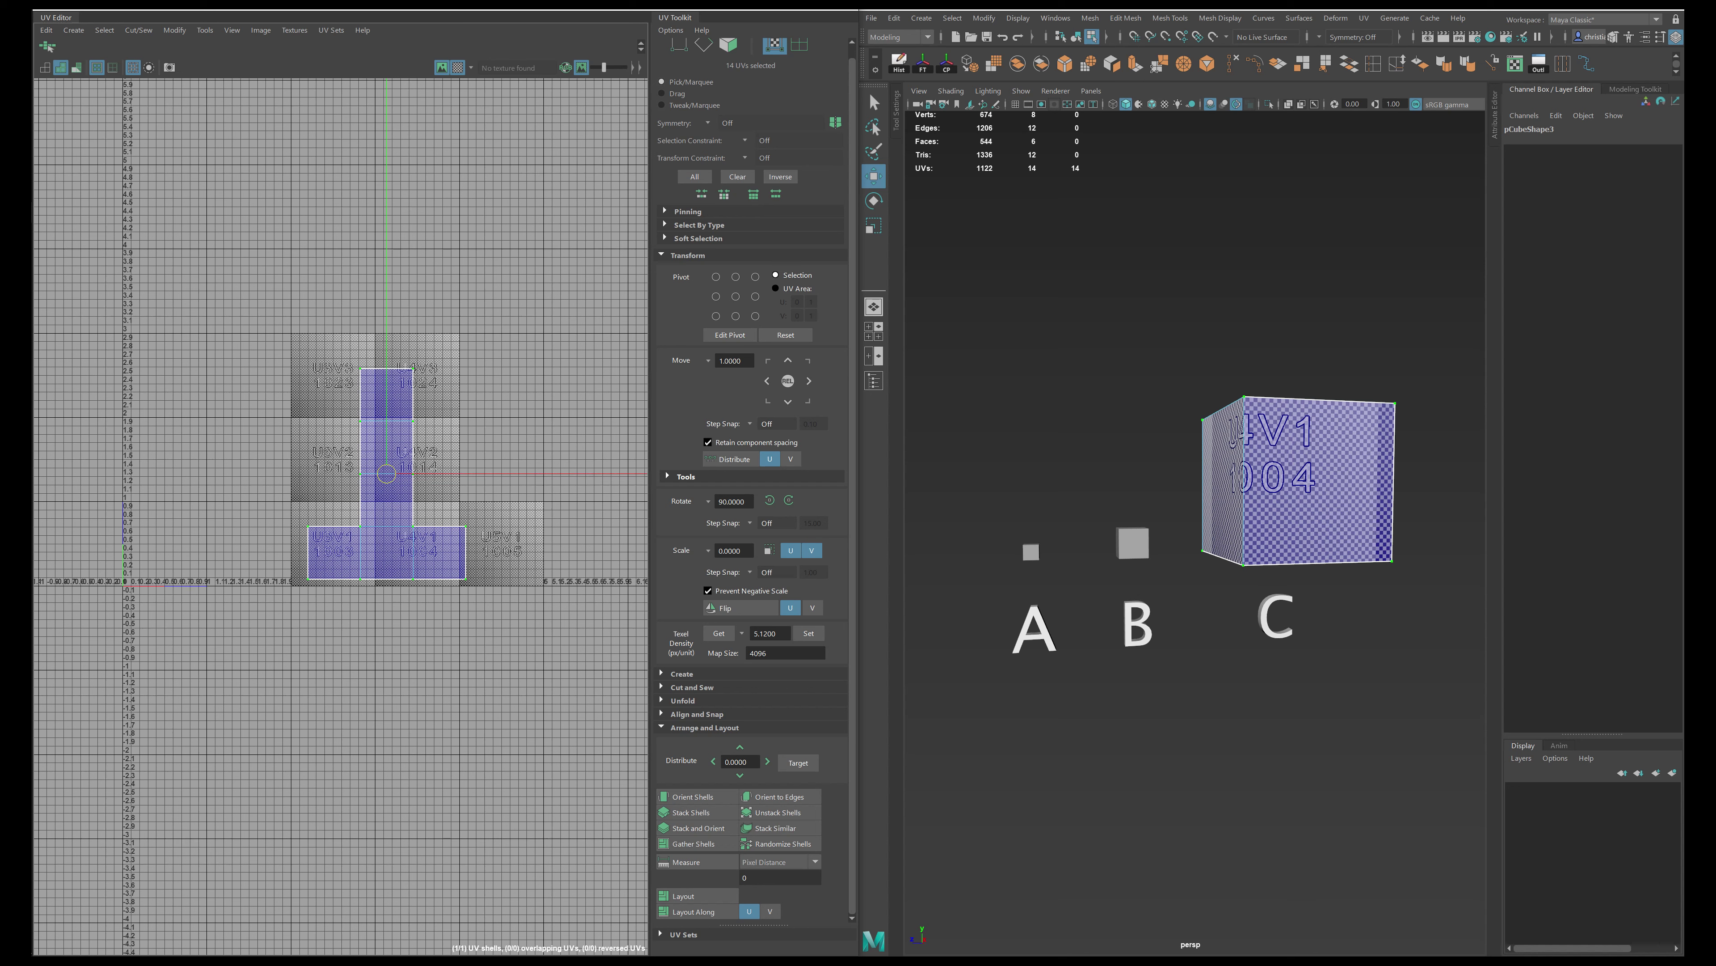
Apply the 5.12 texel density at map size 8096 to cube C's UVs and align the shell's base with tile U1V1.
double_click(760, 652)
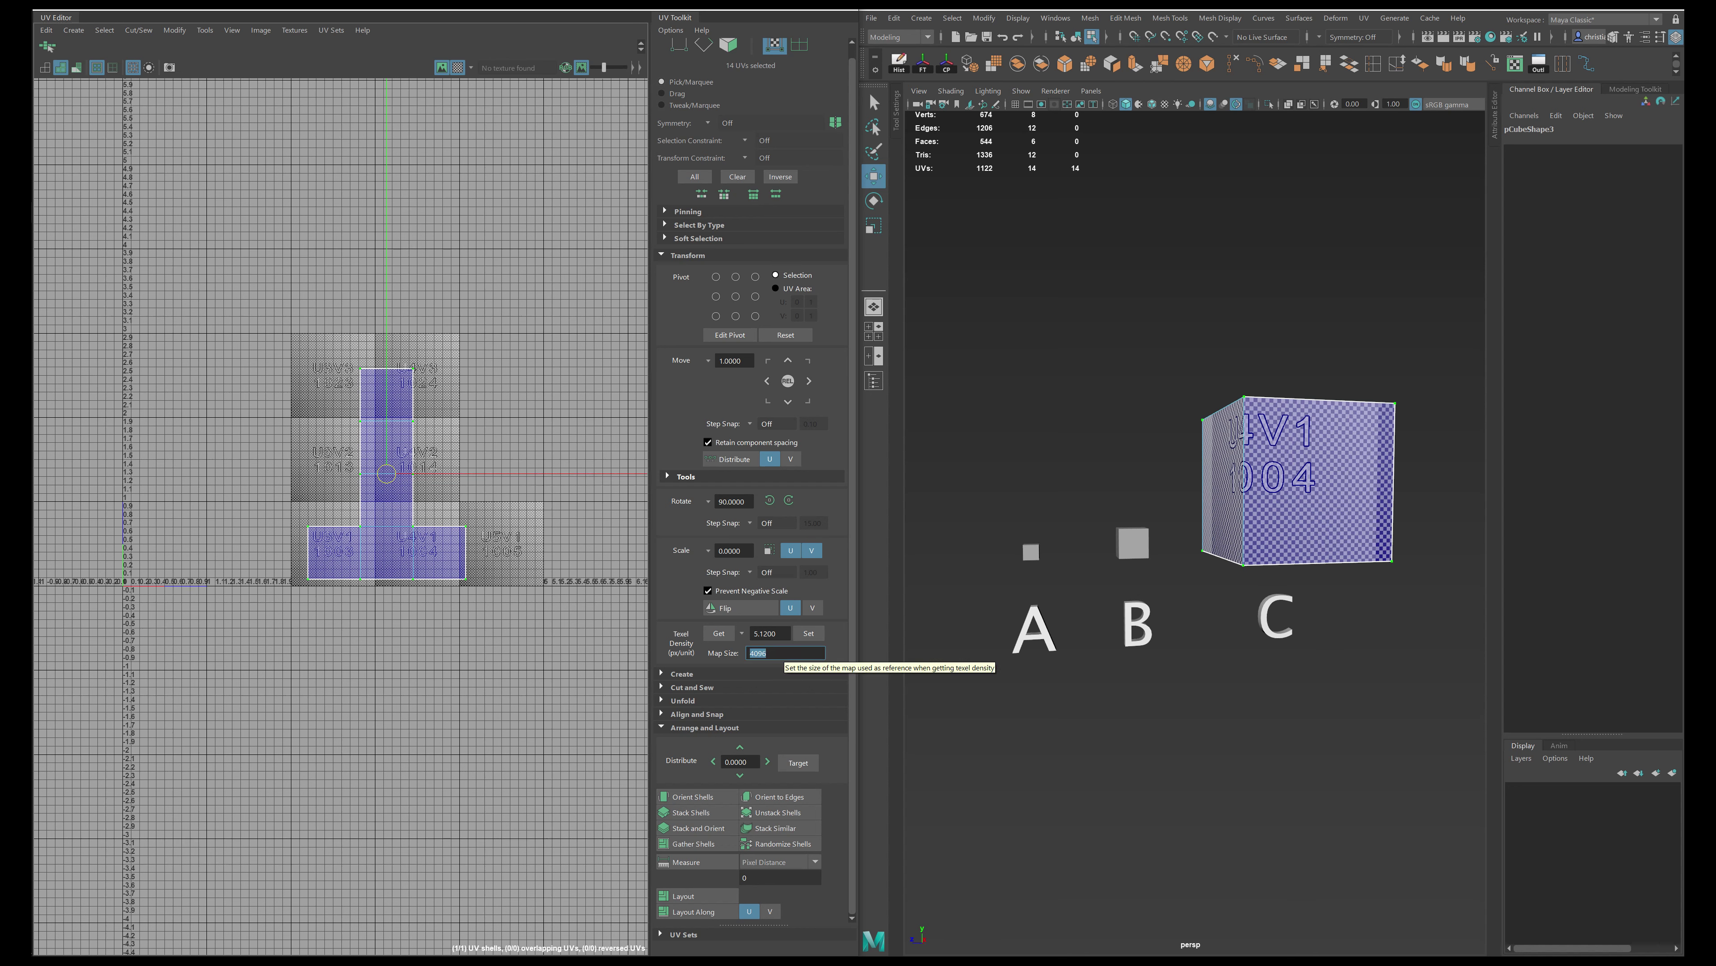
type("8096")
left_click(808, 633)
left_click_drag(387, 474, 167, 530)
middle_click_drag(167, 529, 364, 475, "alt")
scroll(369, 430, "up", 3)
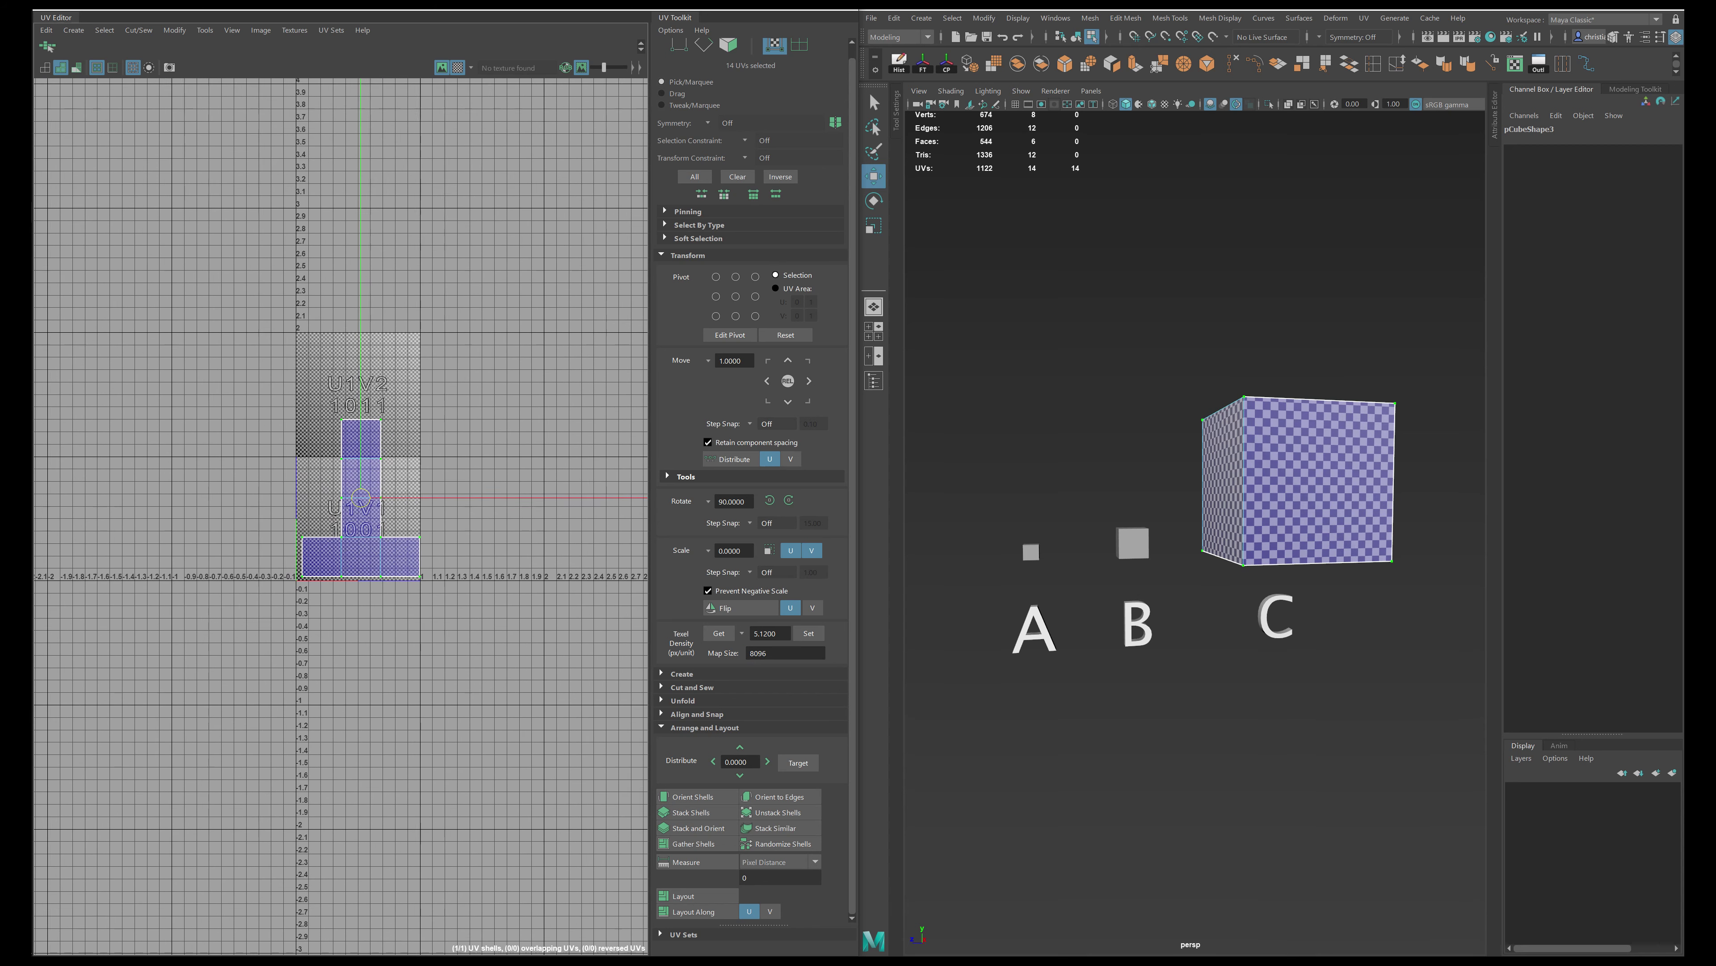
scroll(381, 509, "up", 3)
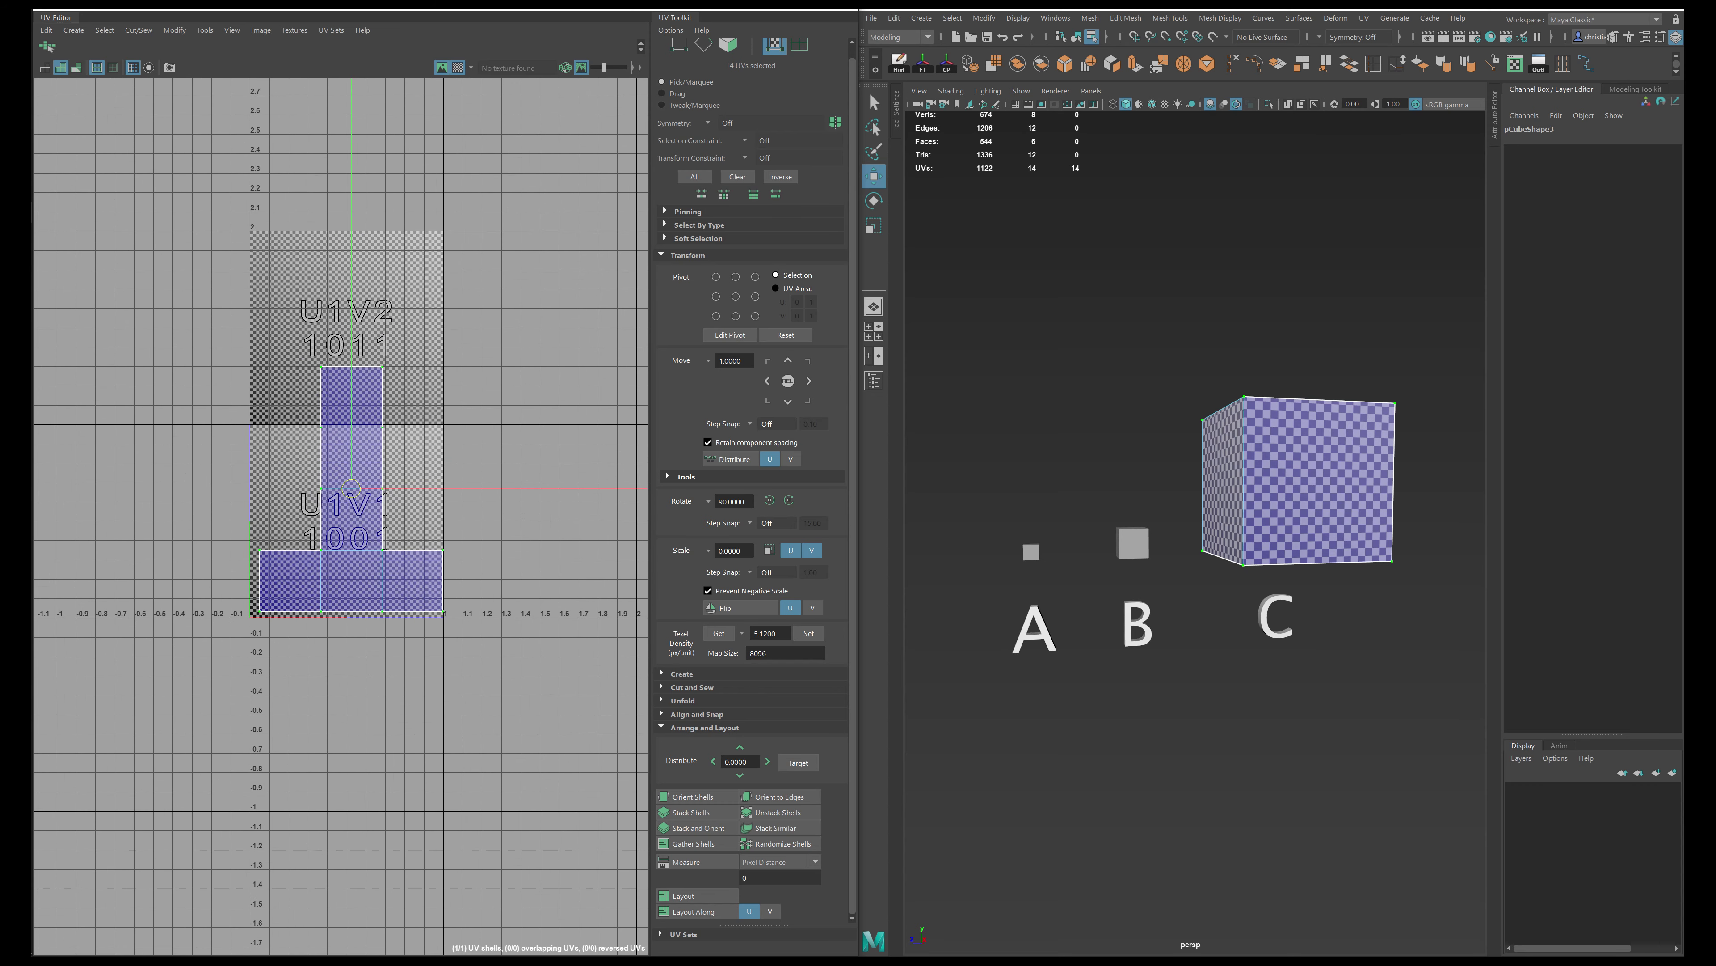
left_click(352, 488)
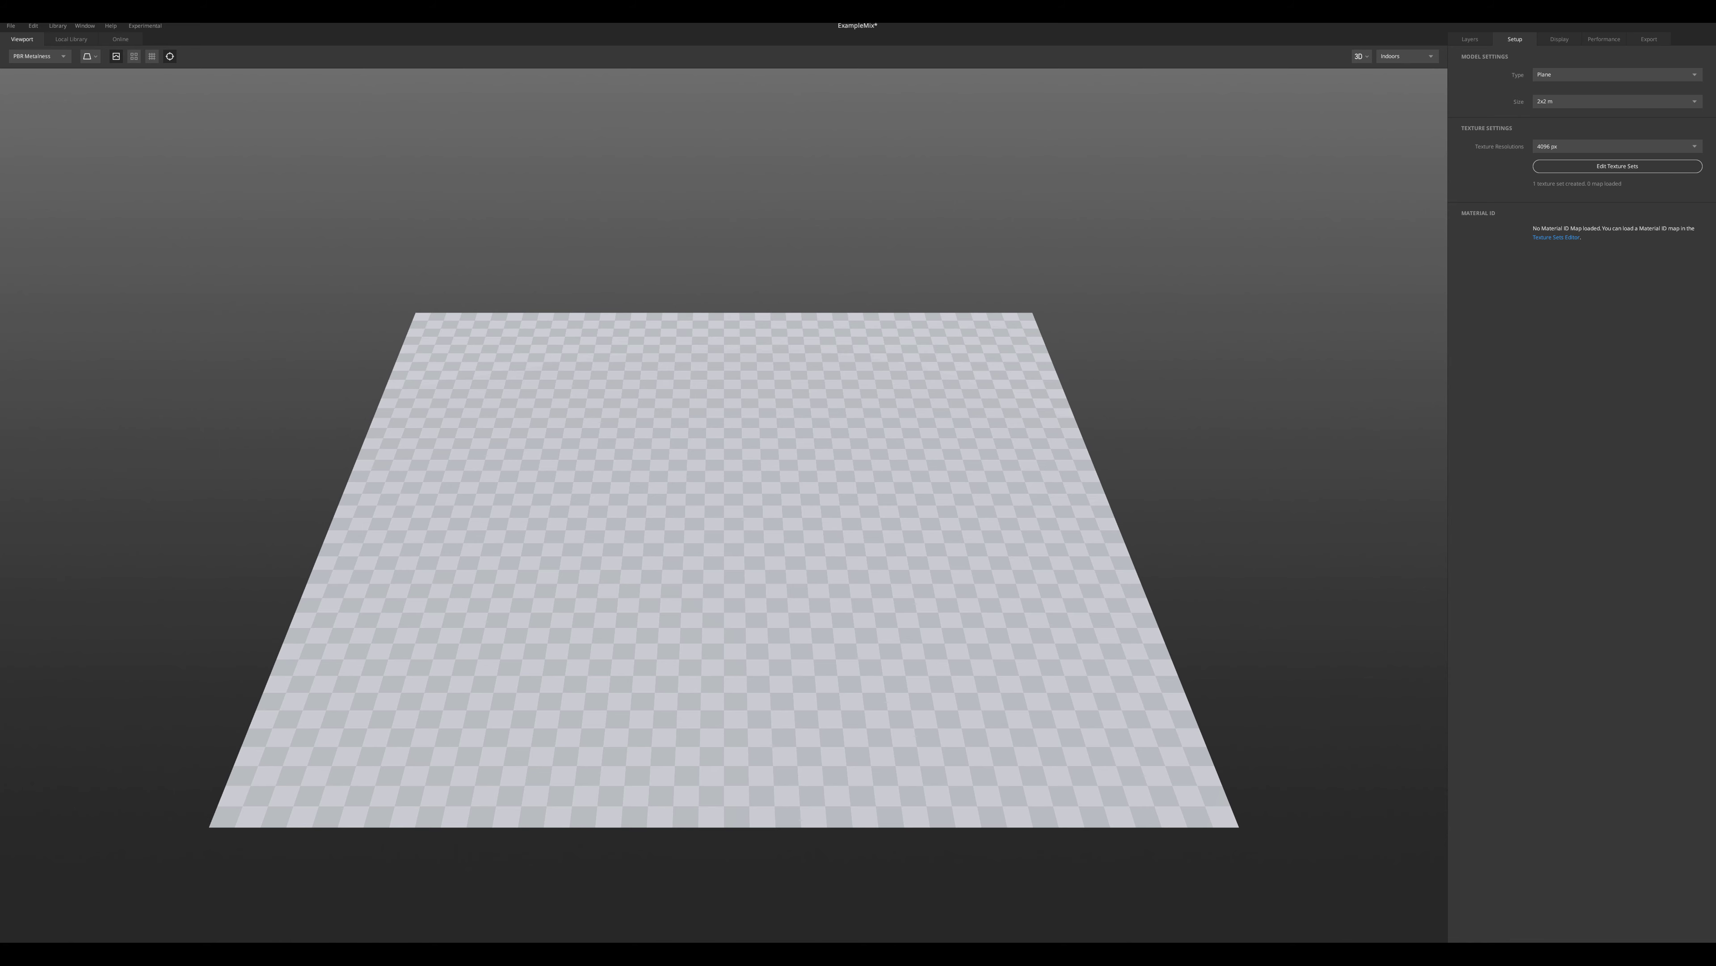
In Quixel Mixer, enable Scale UI (for HDPI monitors) in the user interface preferences and save them.
mouse_move(724, 505)
left_mouse_down()
mouse_move(655, 514)
mouse_move(726, 499)
left_mouse_up()
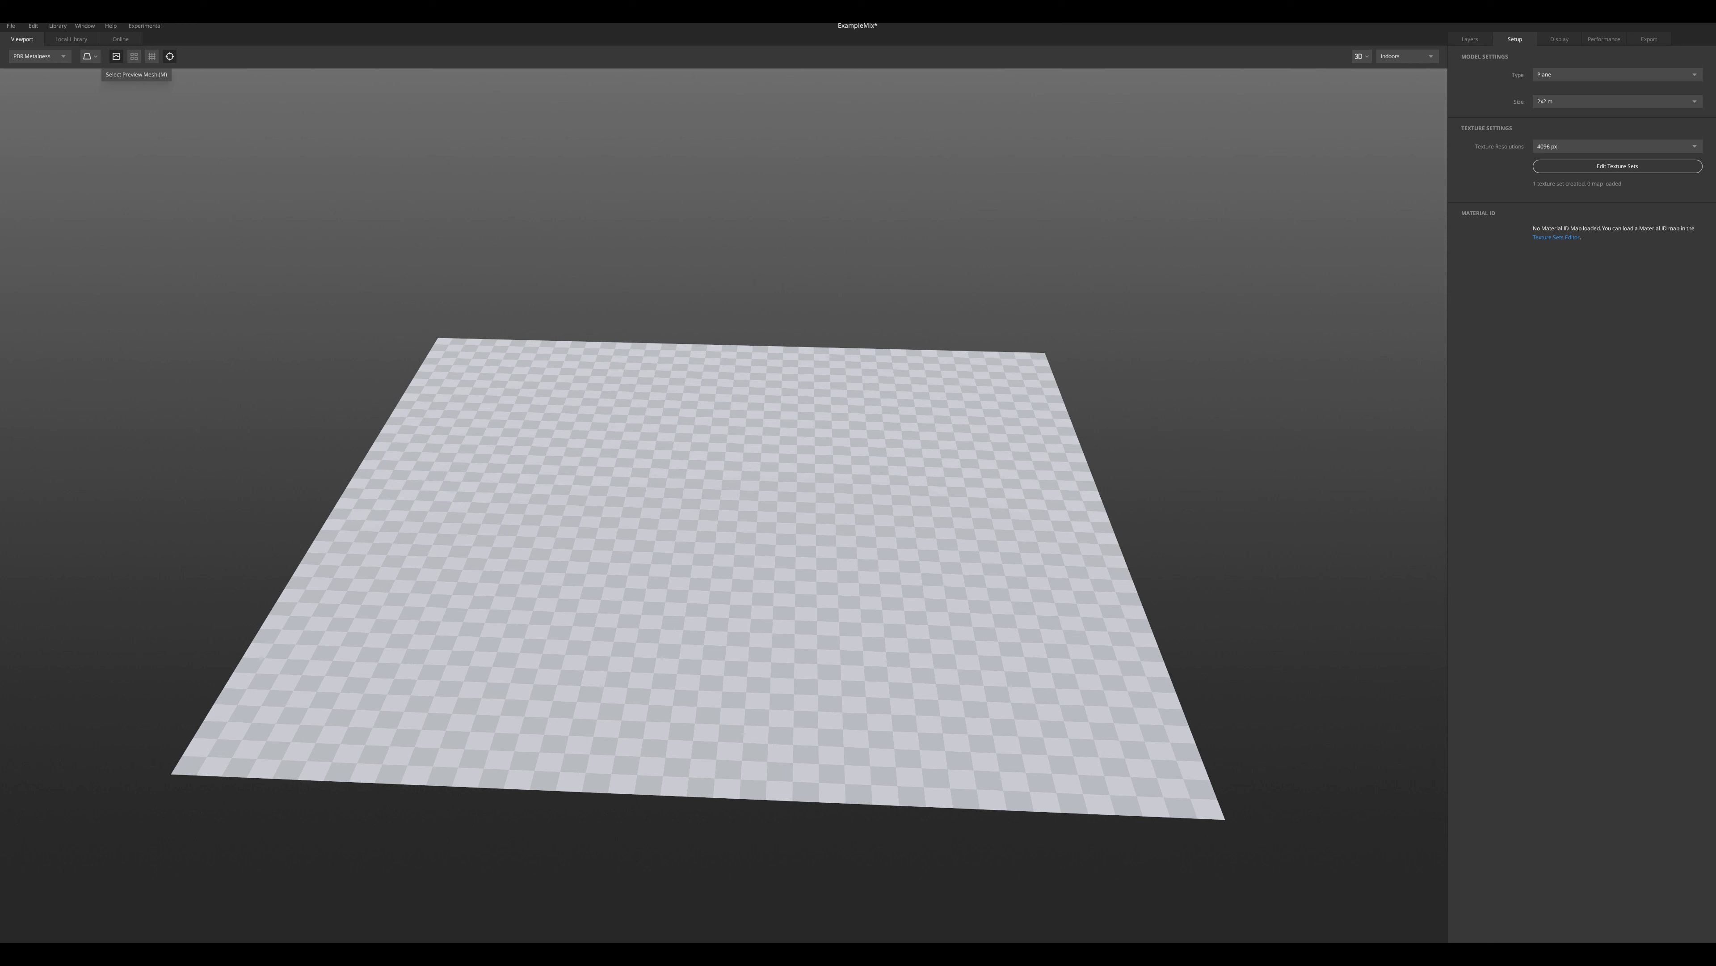
left_click(33, 26)
left_click(46, 128)
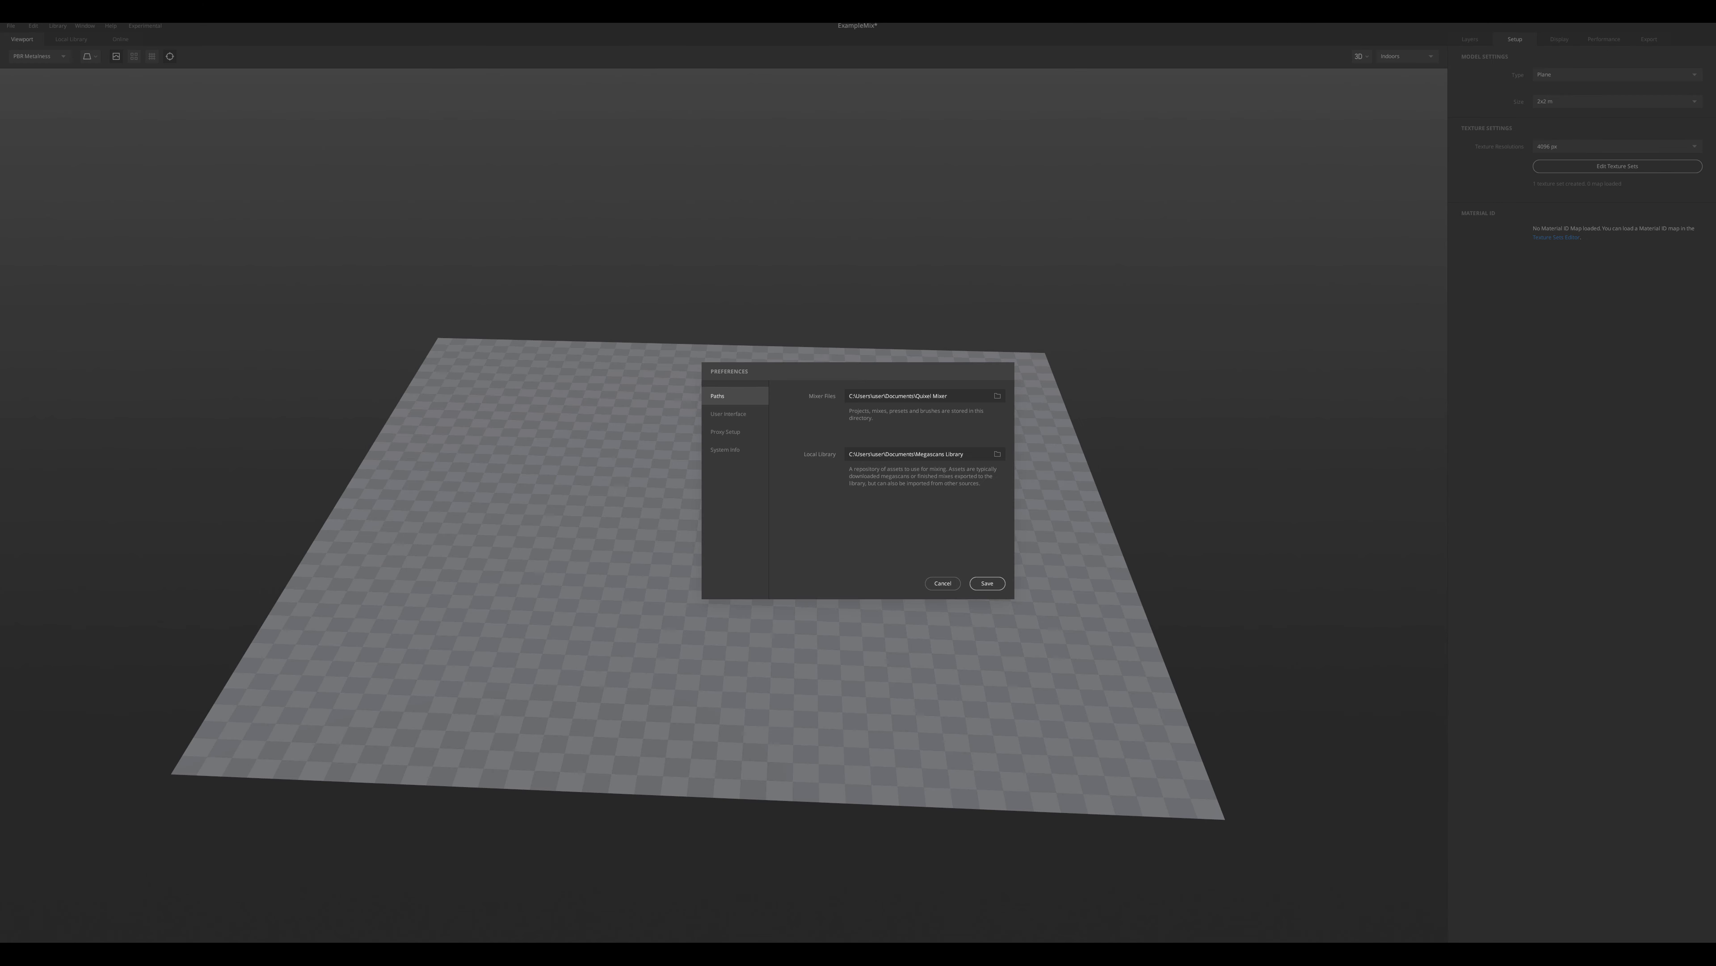
left_click(728, 413)
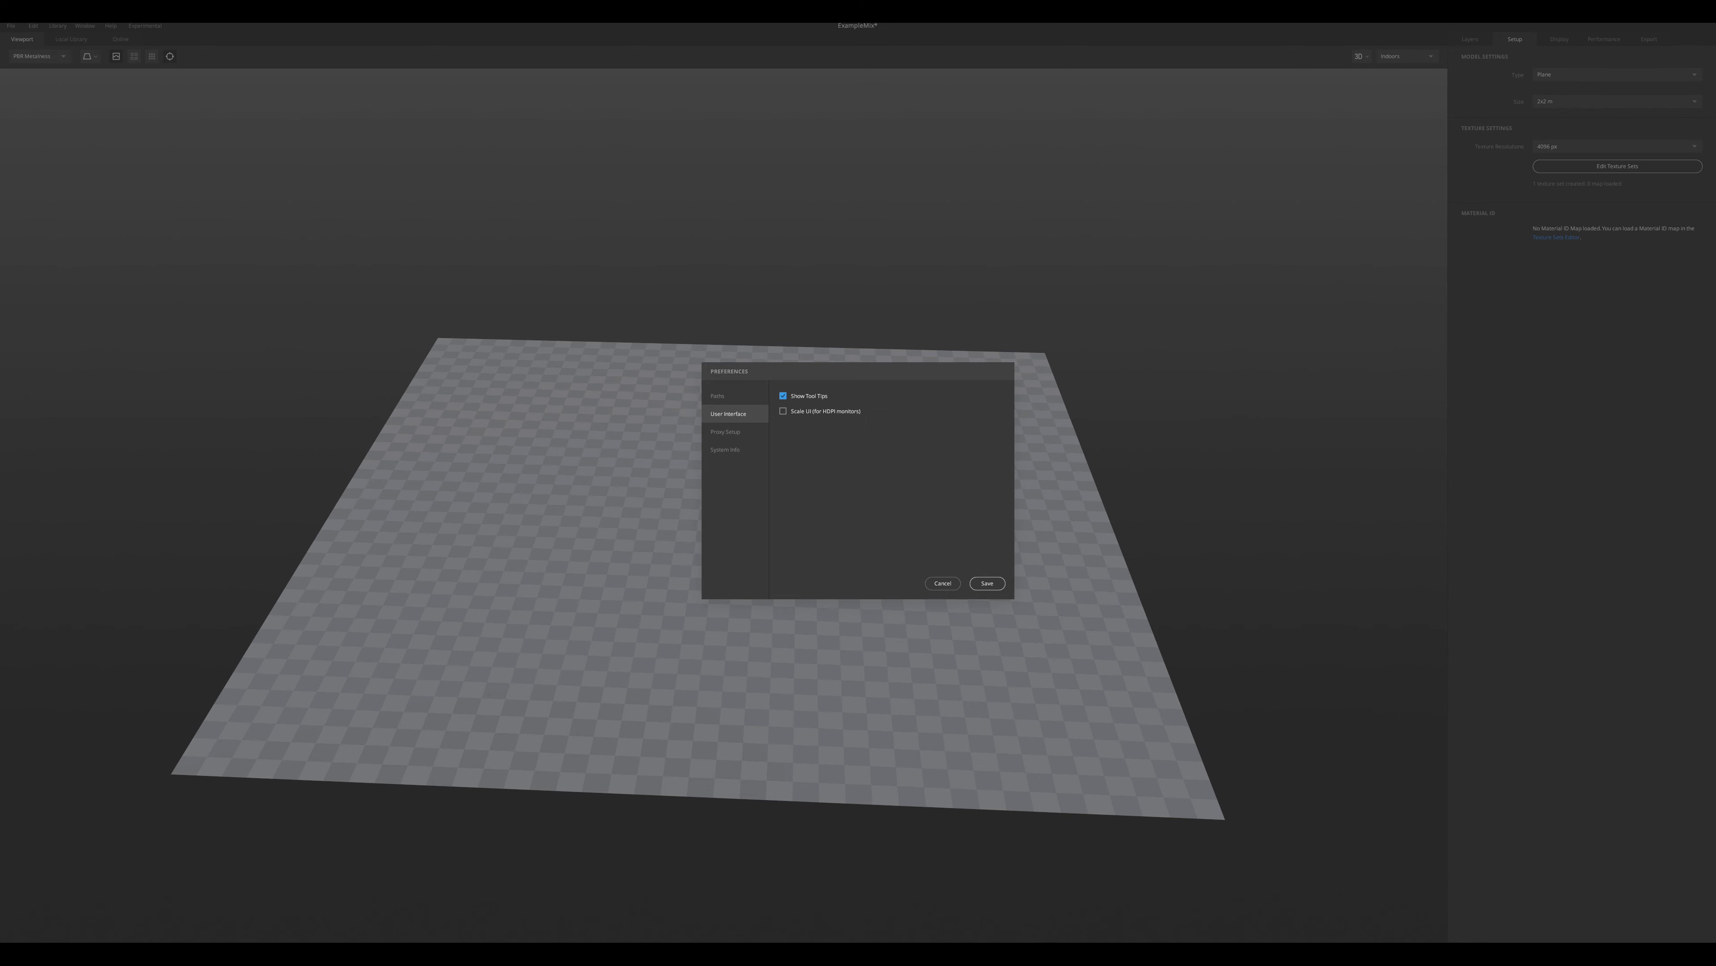
left_click(782, 410)
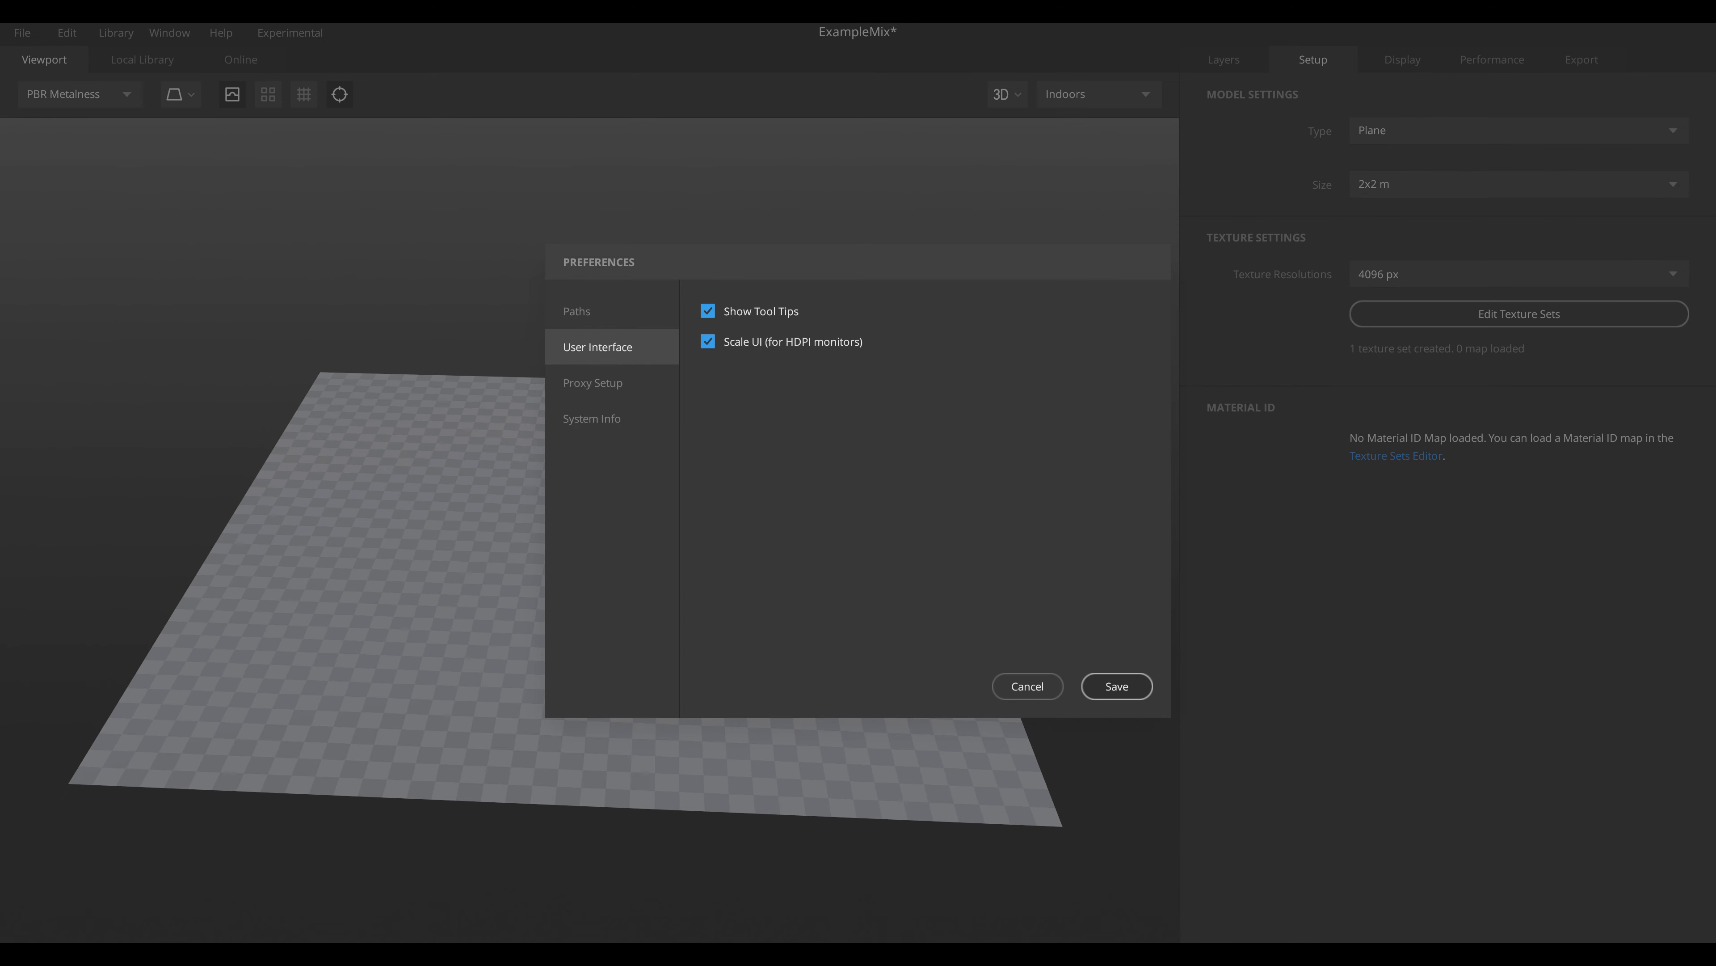
left_click(1115, 686)
middle_click_drag(609, 554, 644, 515)
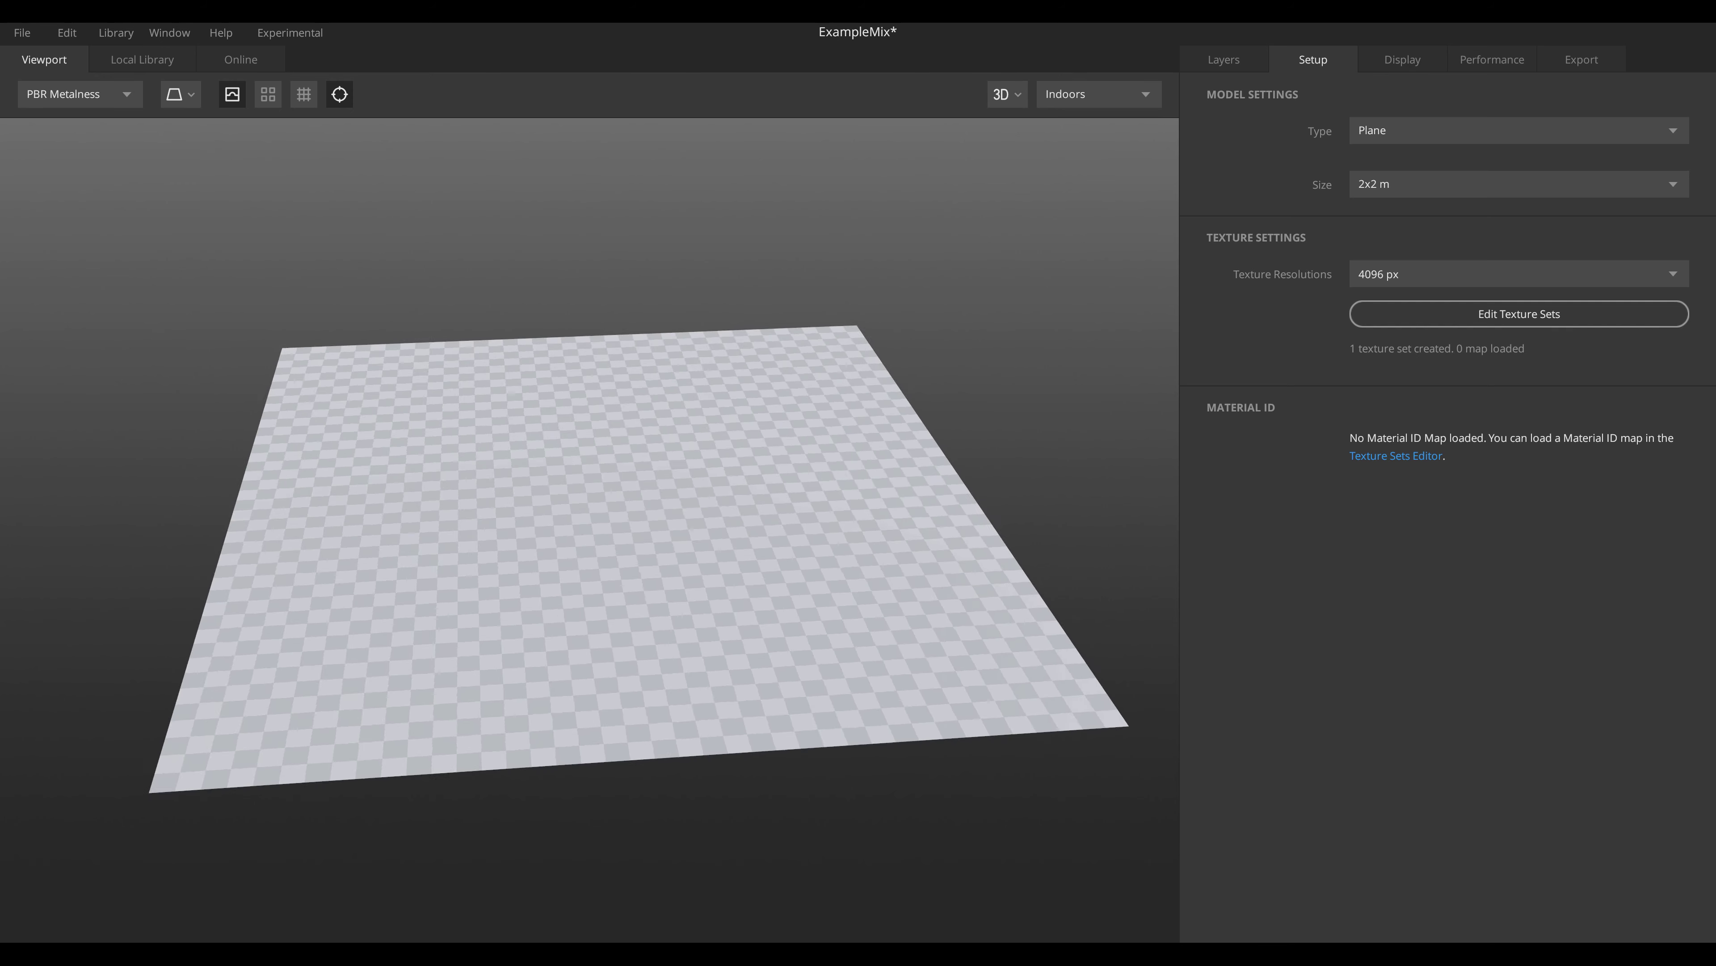
Filter the local library to Surface assets and browse the materials.
left_click(142, 60)
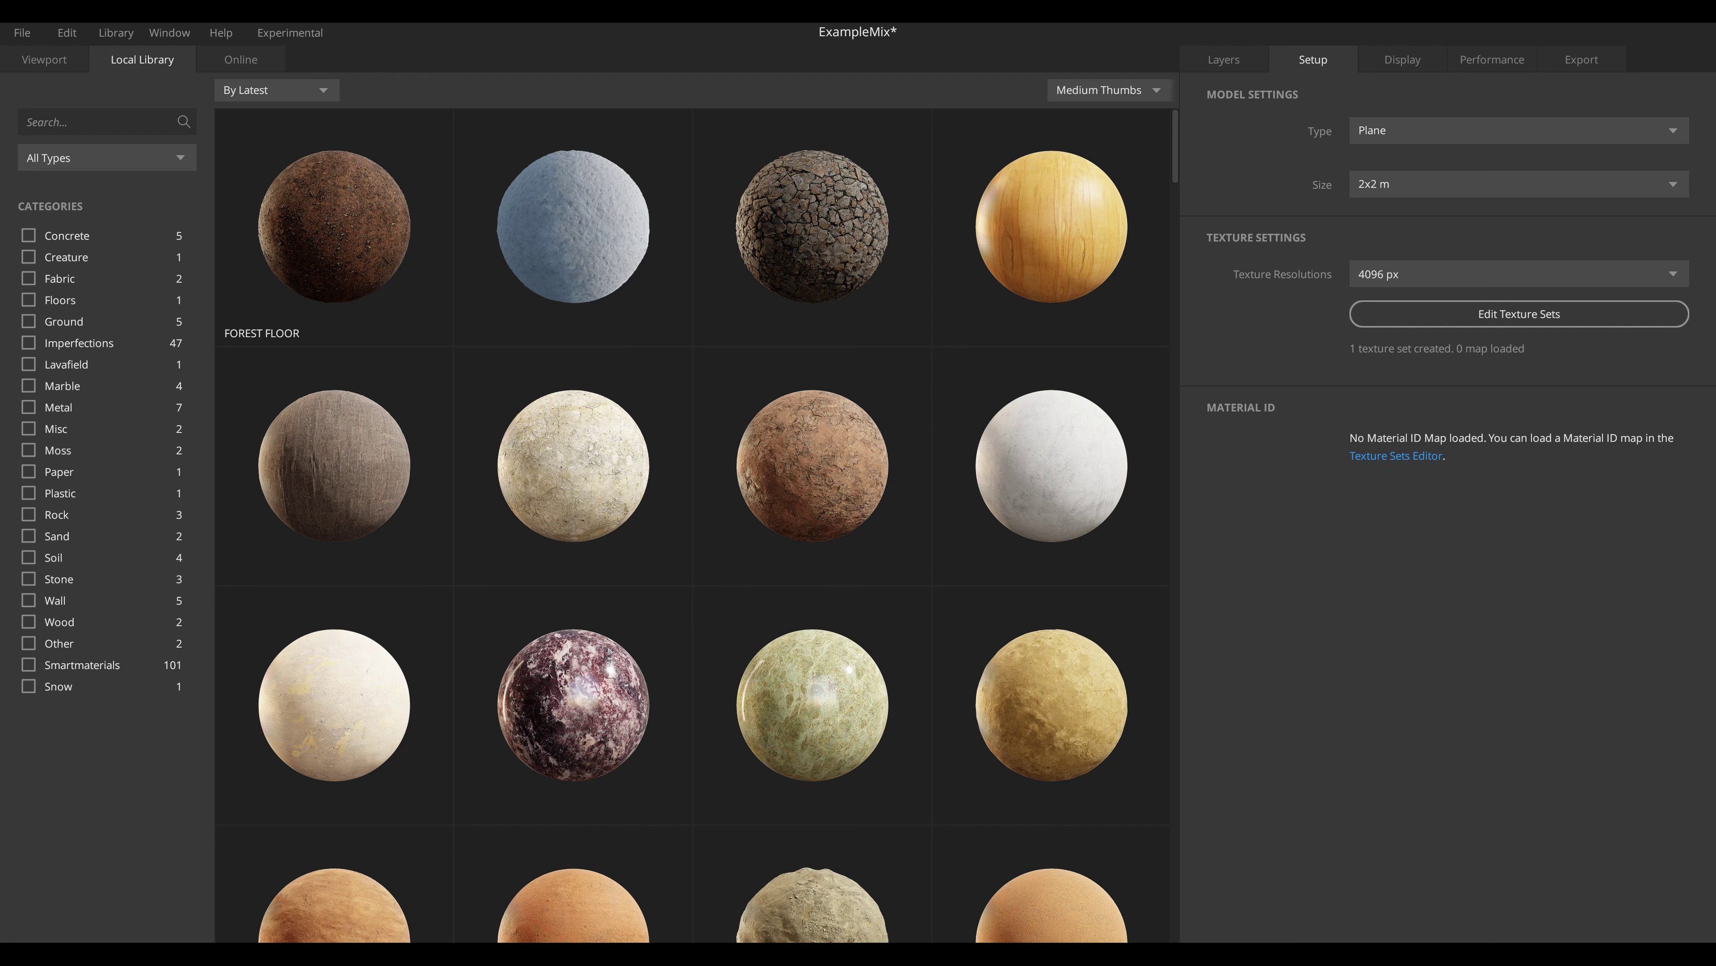
left_click(107, 158)
left_click(54, 210)
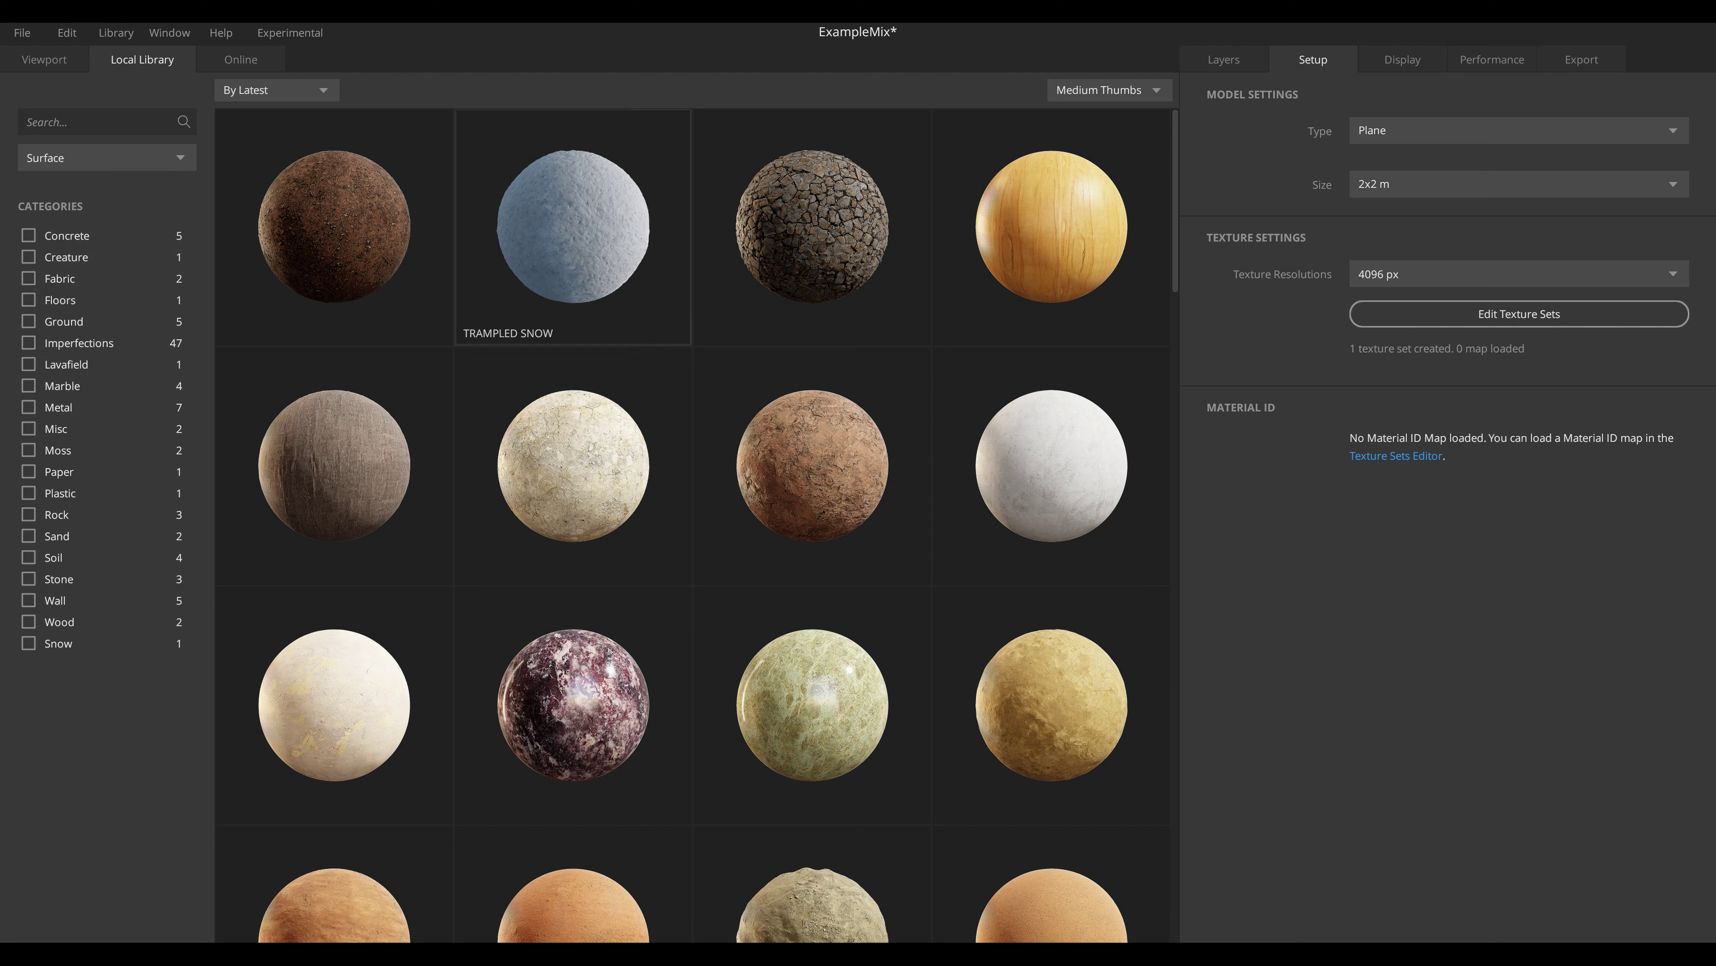
scroll(573, 439, "down", 3)
scroll(573, 304, "up", 1)
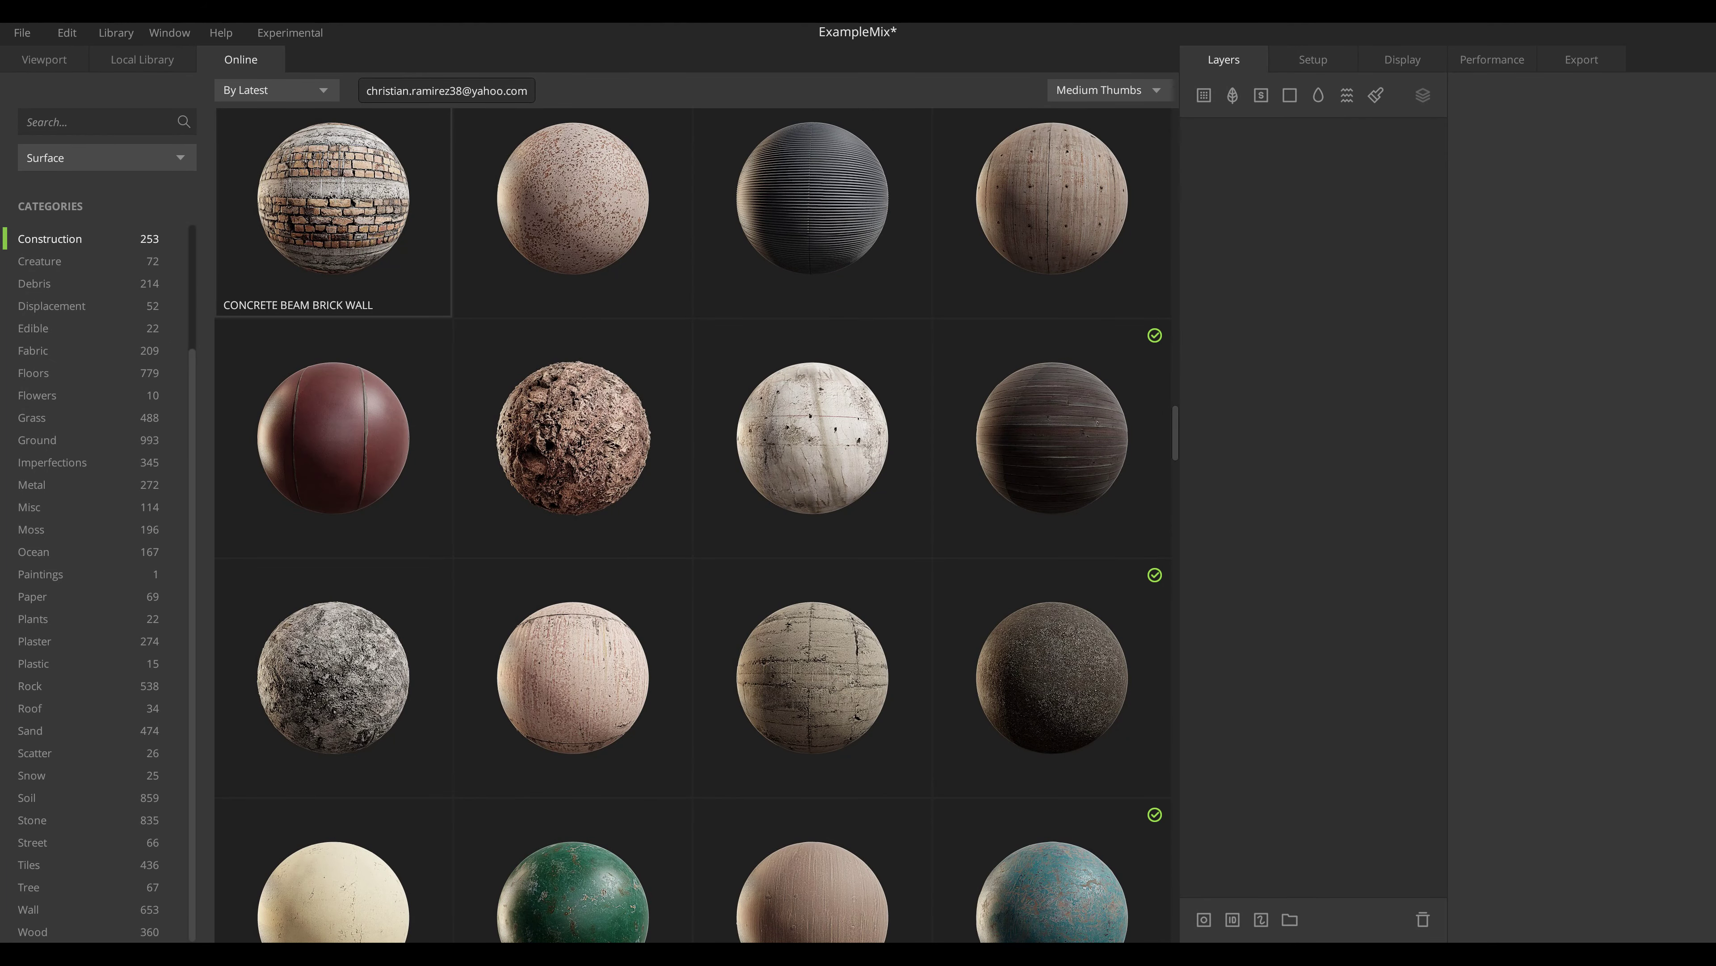
Find the Dirty Brick Wall surface in the online Construction category and download it.
scroll(696, 527, "down", 9)
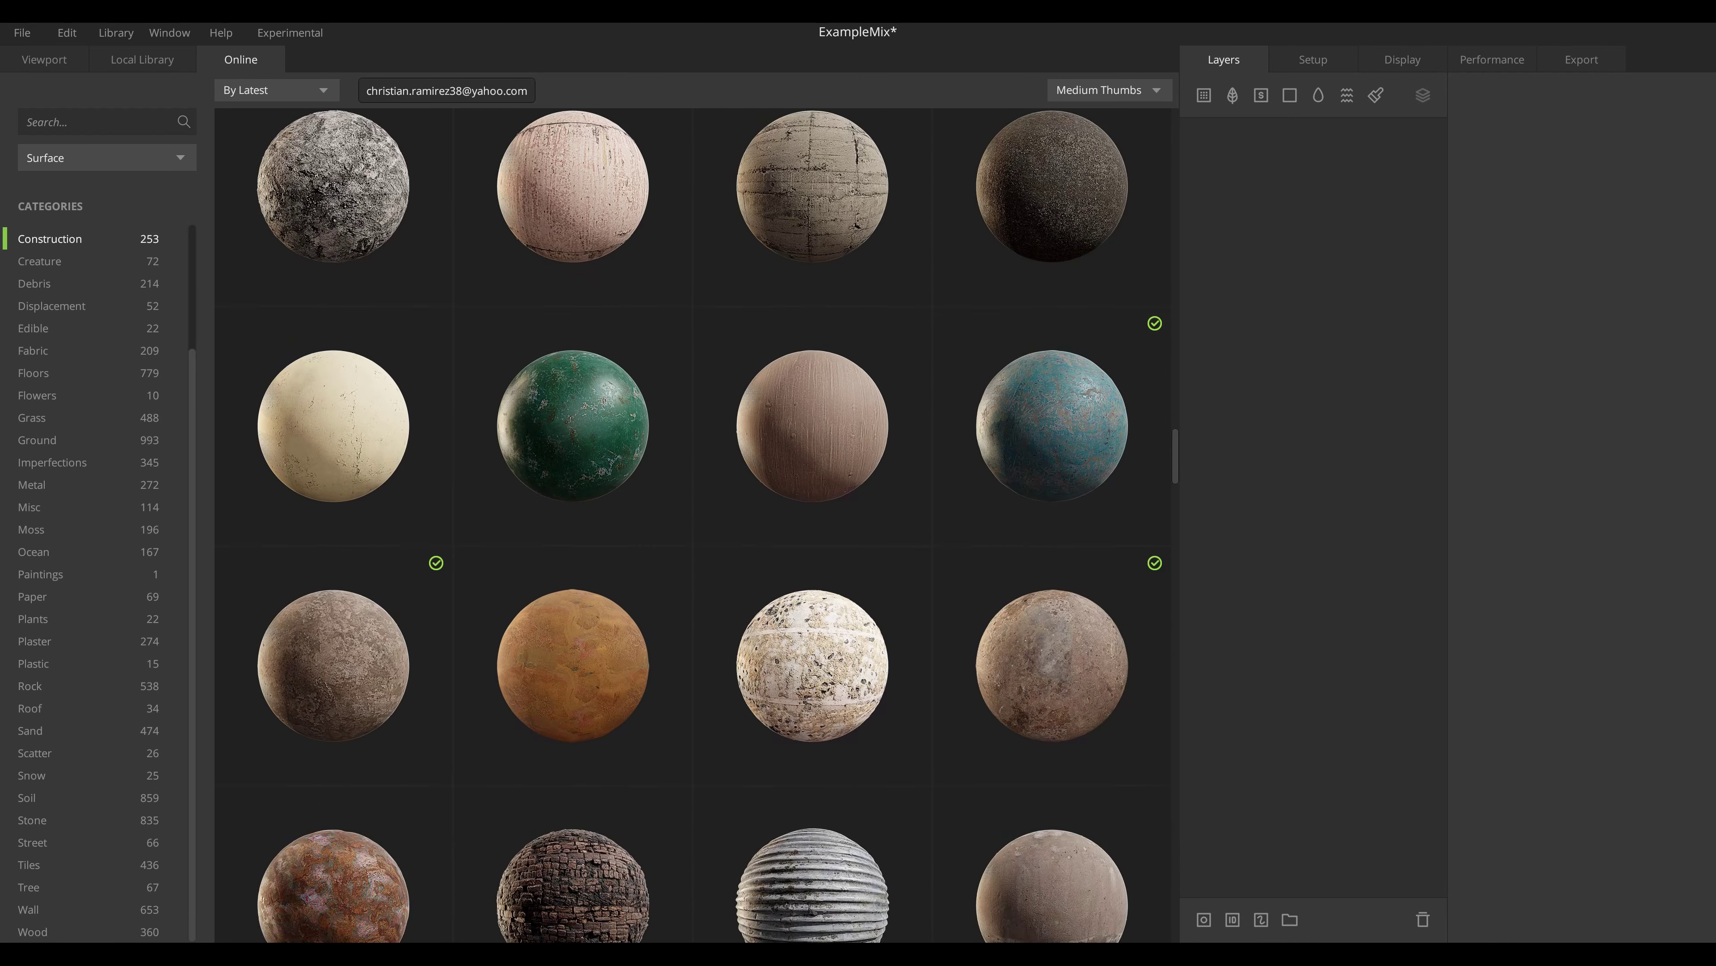
scroll(696, 528, "down", 1)
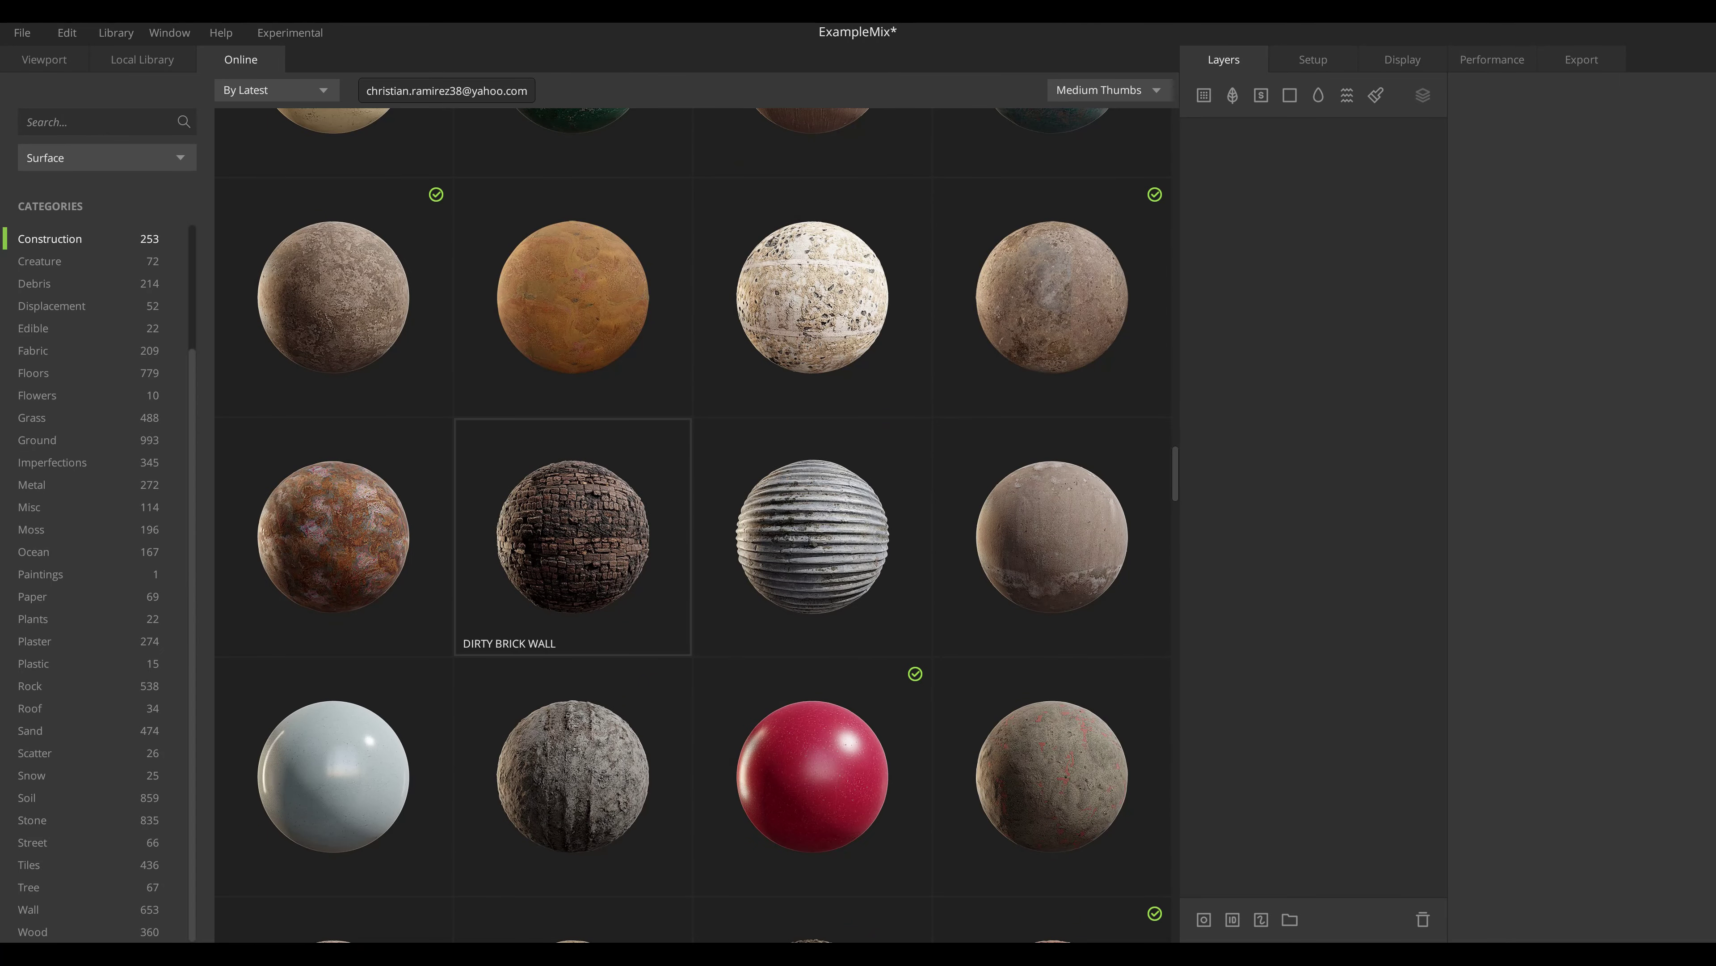
left_click(573, 534)
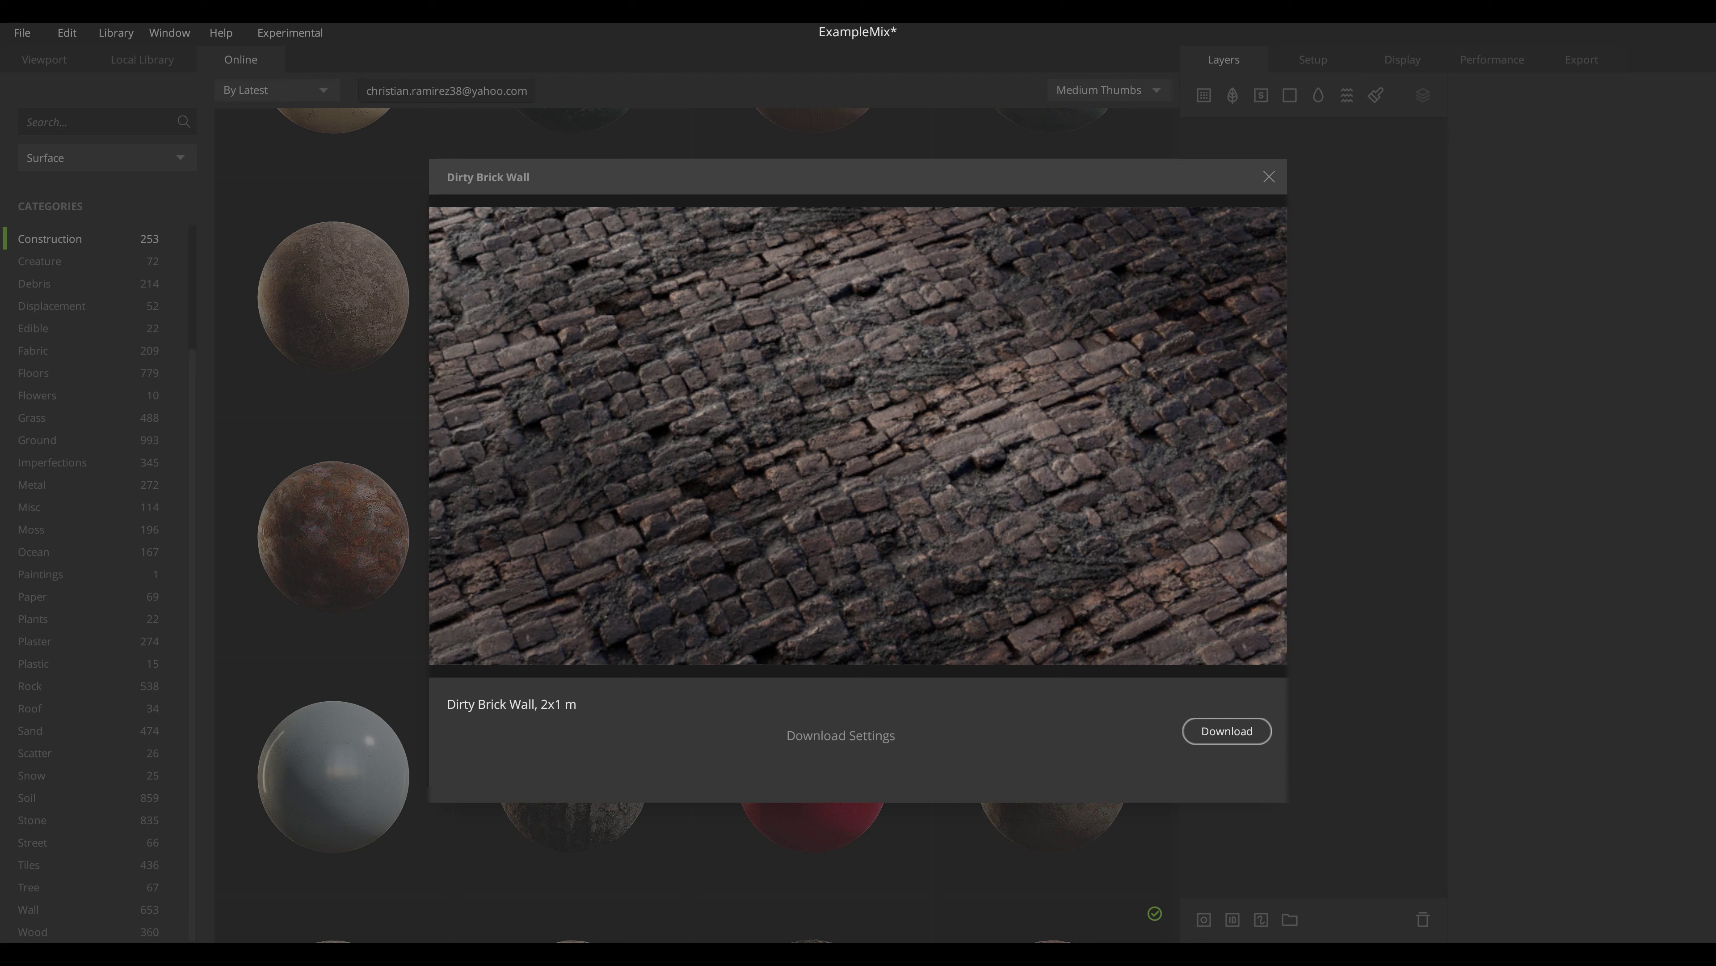
left_click(1226, 731)
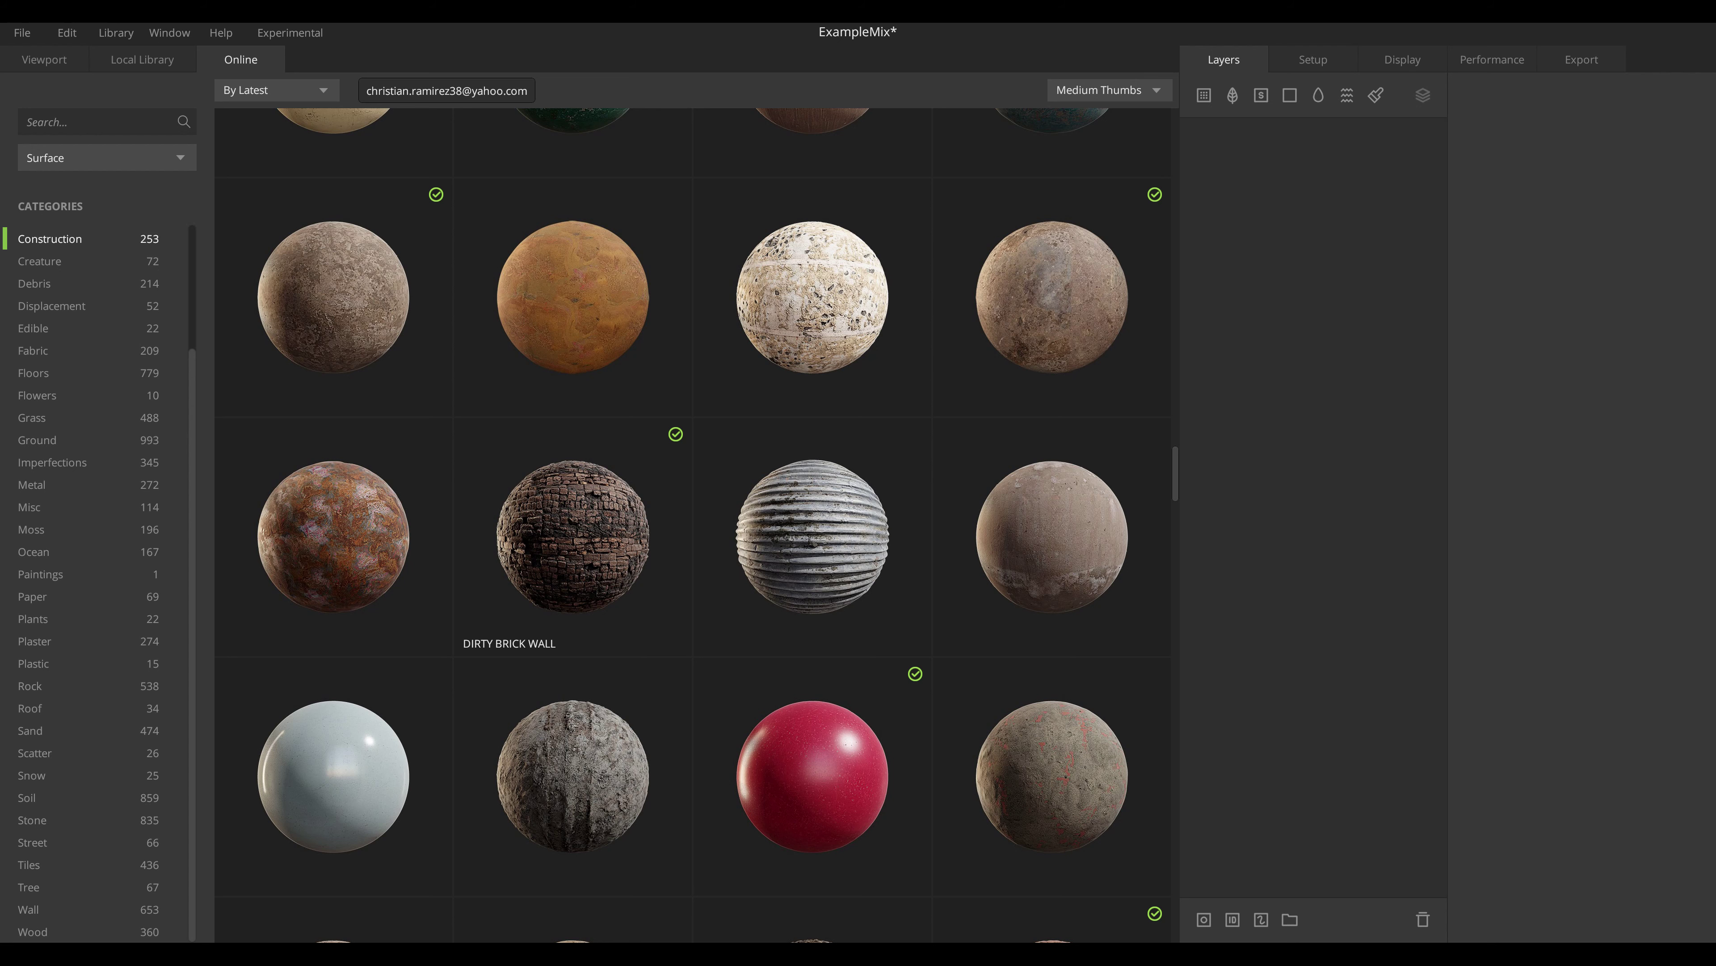
Add the Dirty Brick Wall surface from the local library as a layer on the plane.
left_click(141, 59)
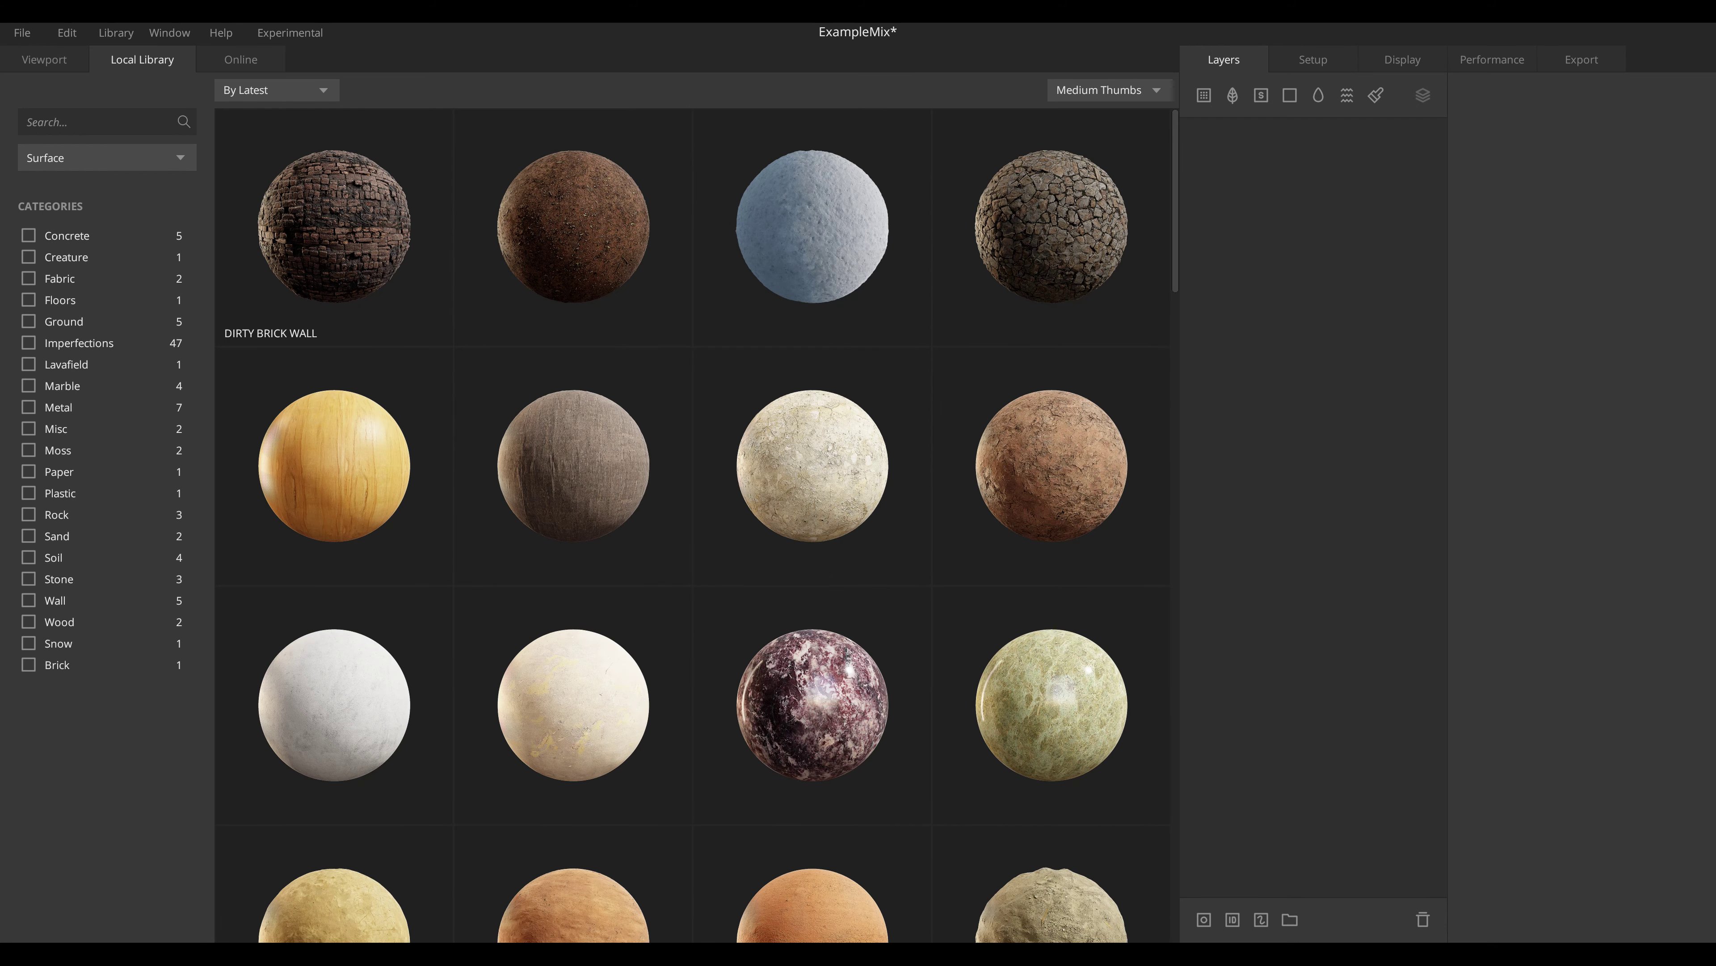
left_click(334, 225)
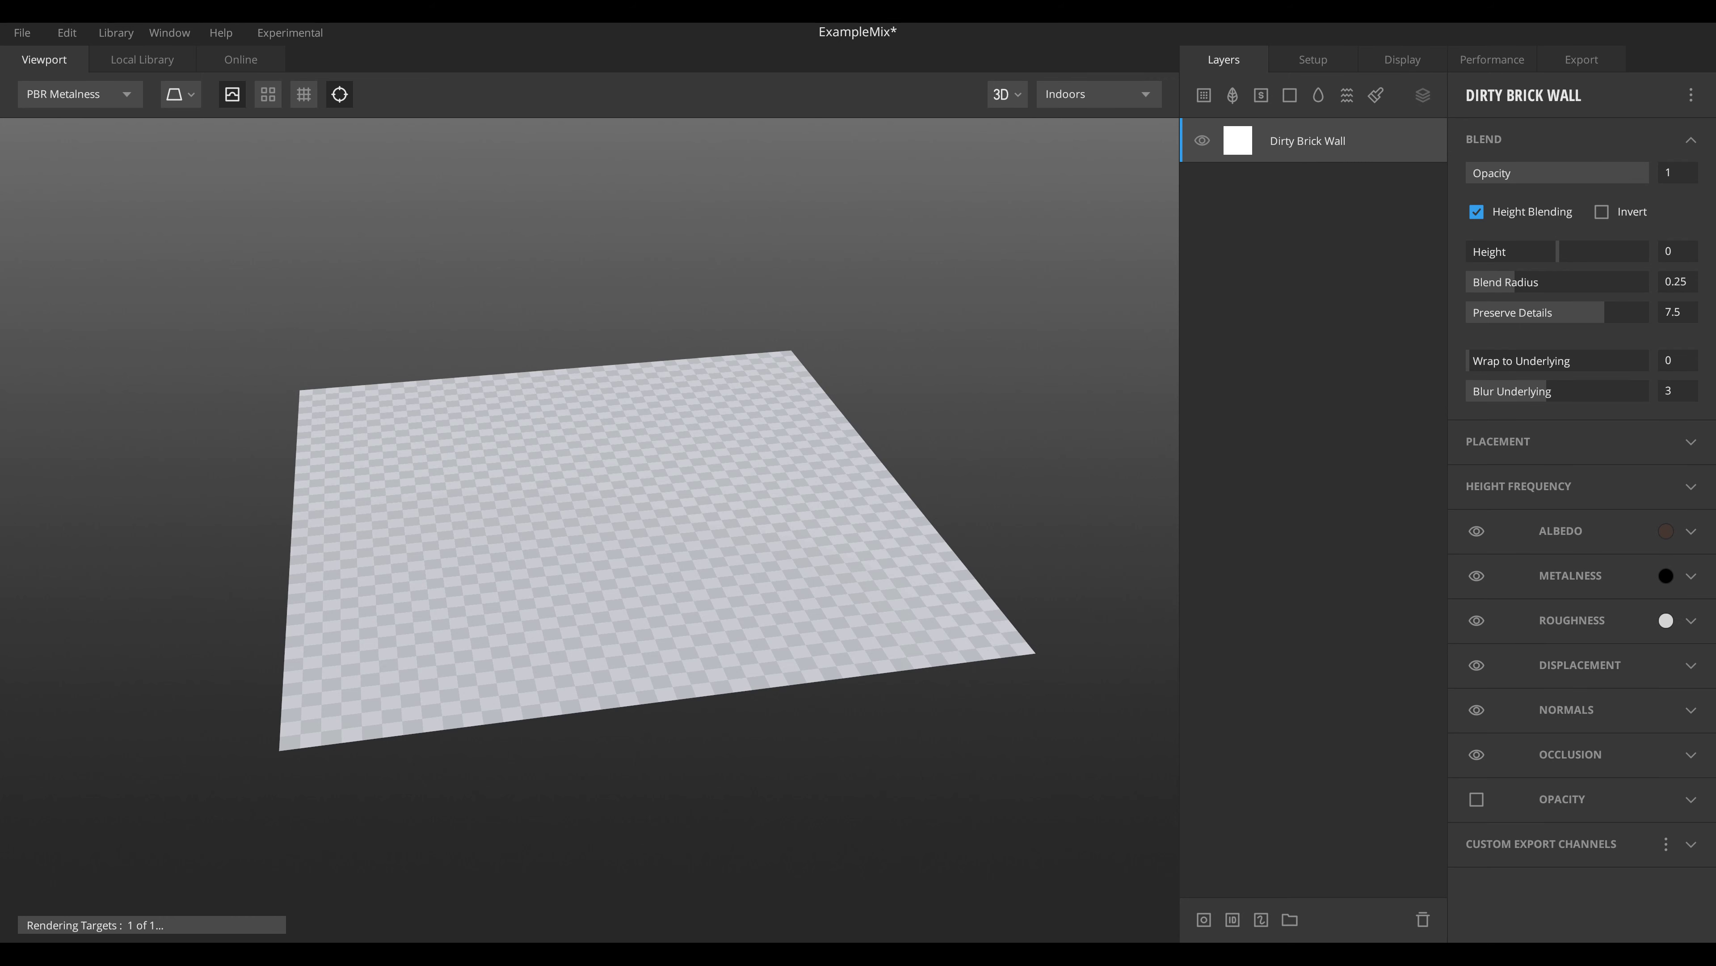
left_click_drag(588, 515, 635, 575)
left_click_drag(588, 514, 632, 534)
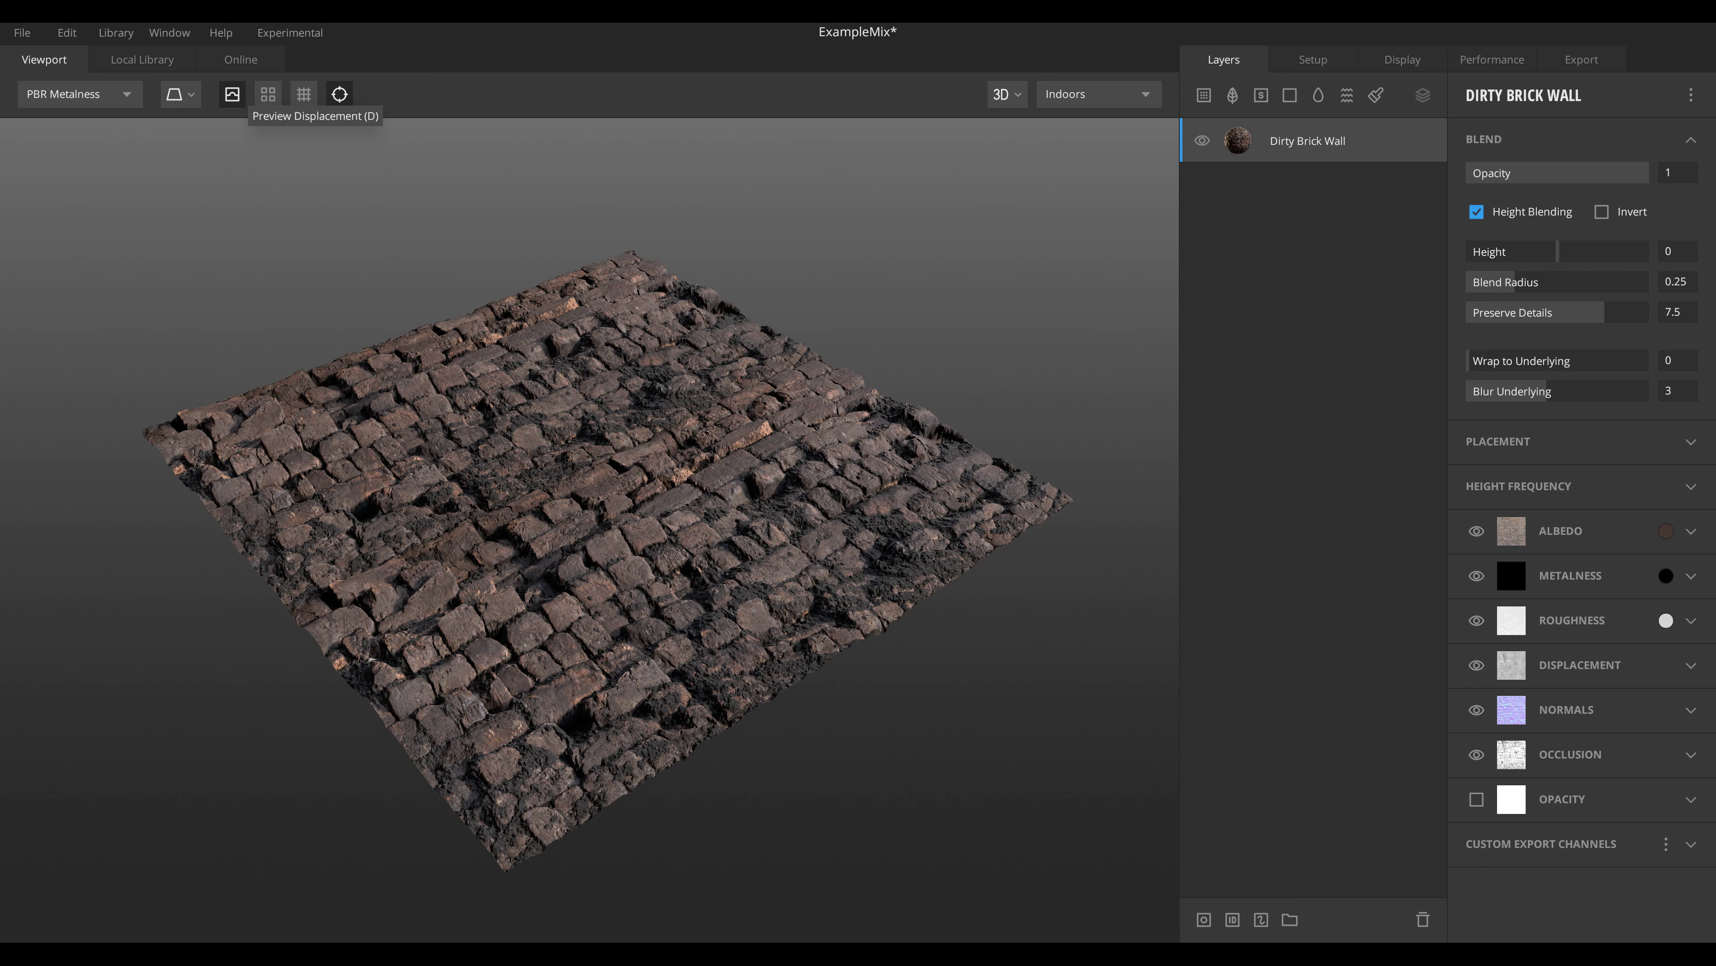
Compare the brick surface with the displacement preview on and off, and turn on the tiling preview.
key("d")
key("d")
key("d")
key("d")
key("d")
key("d")
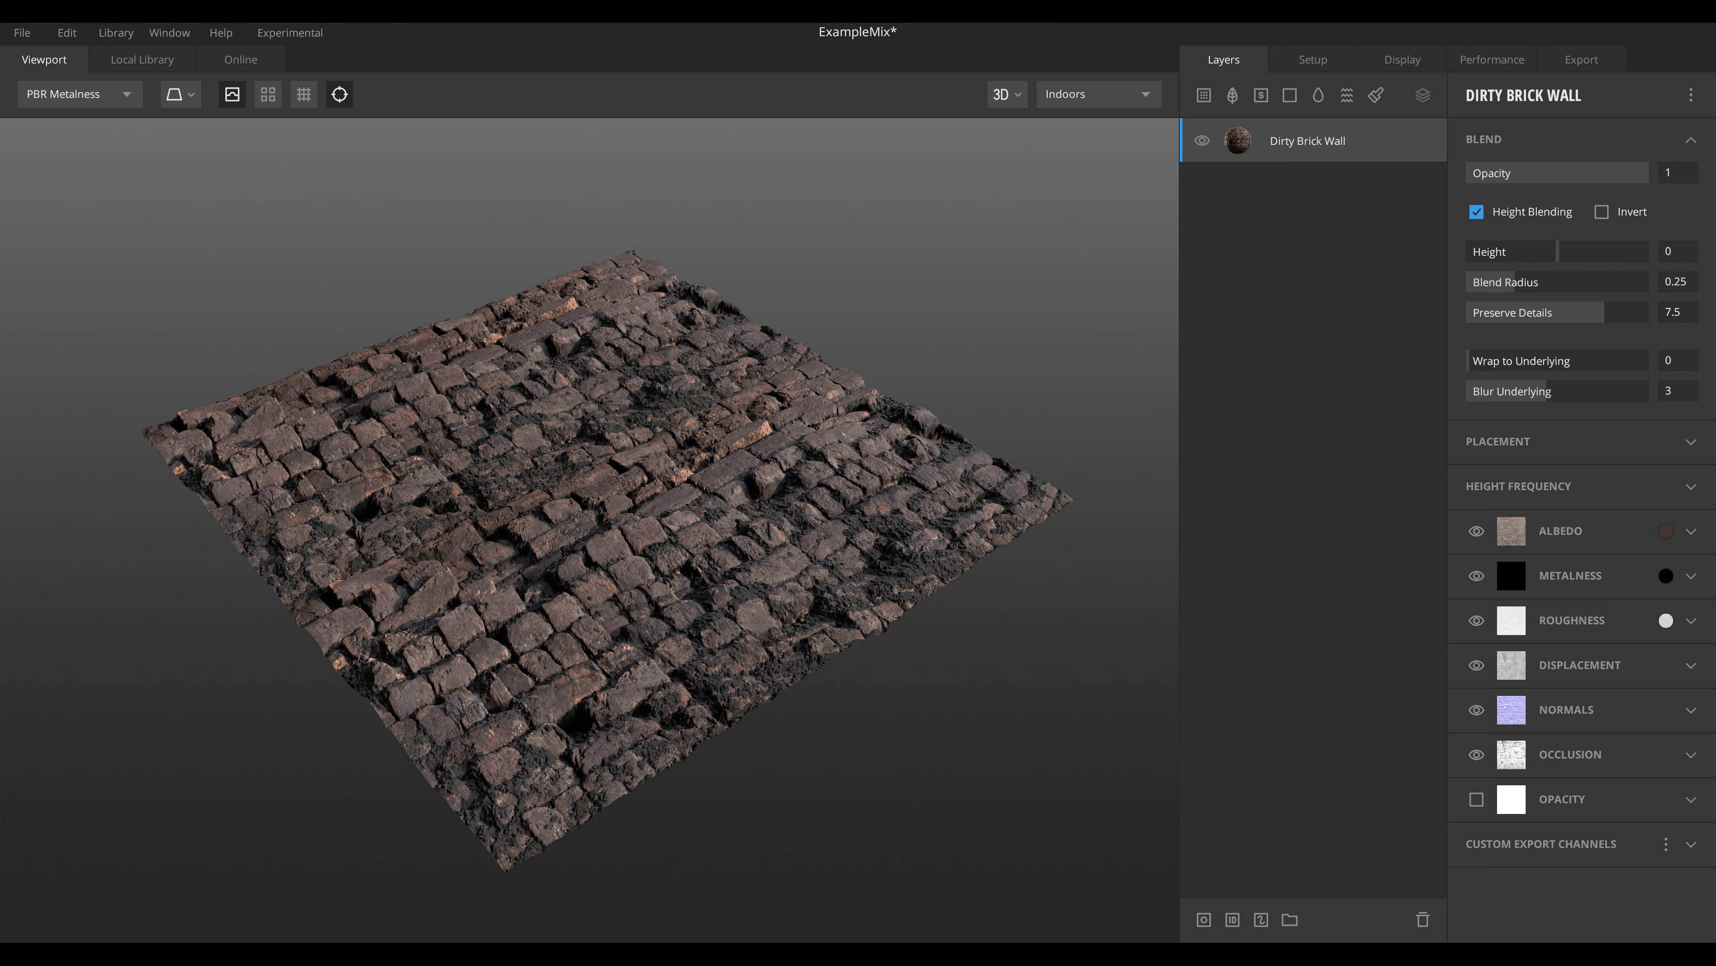
key("t")
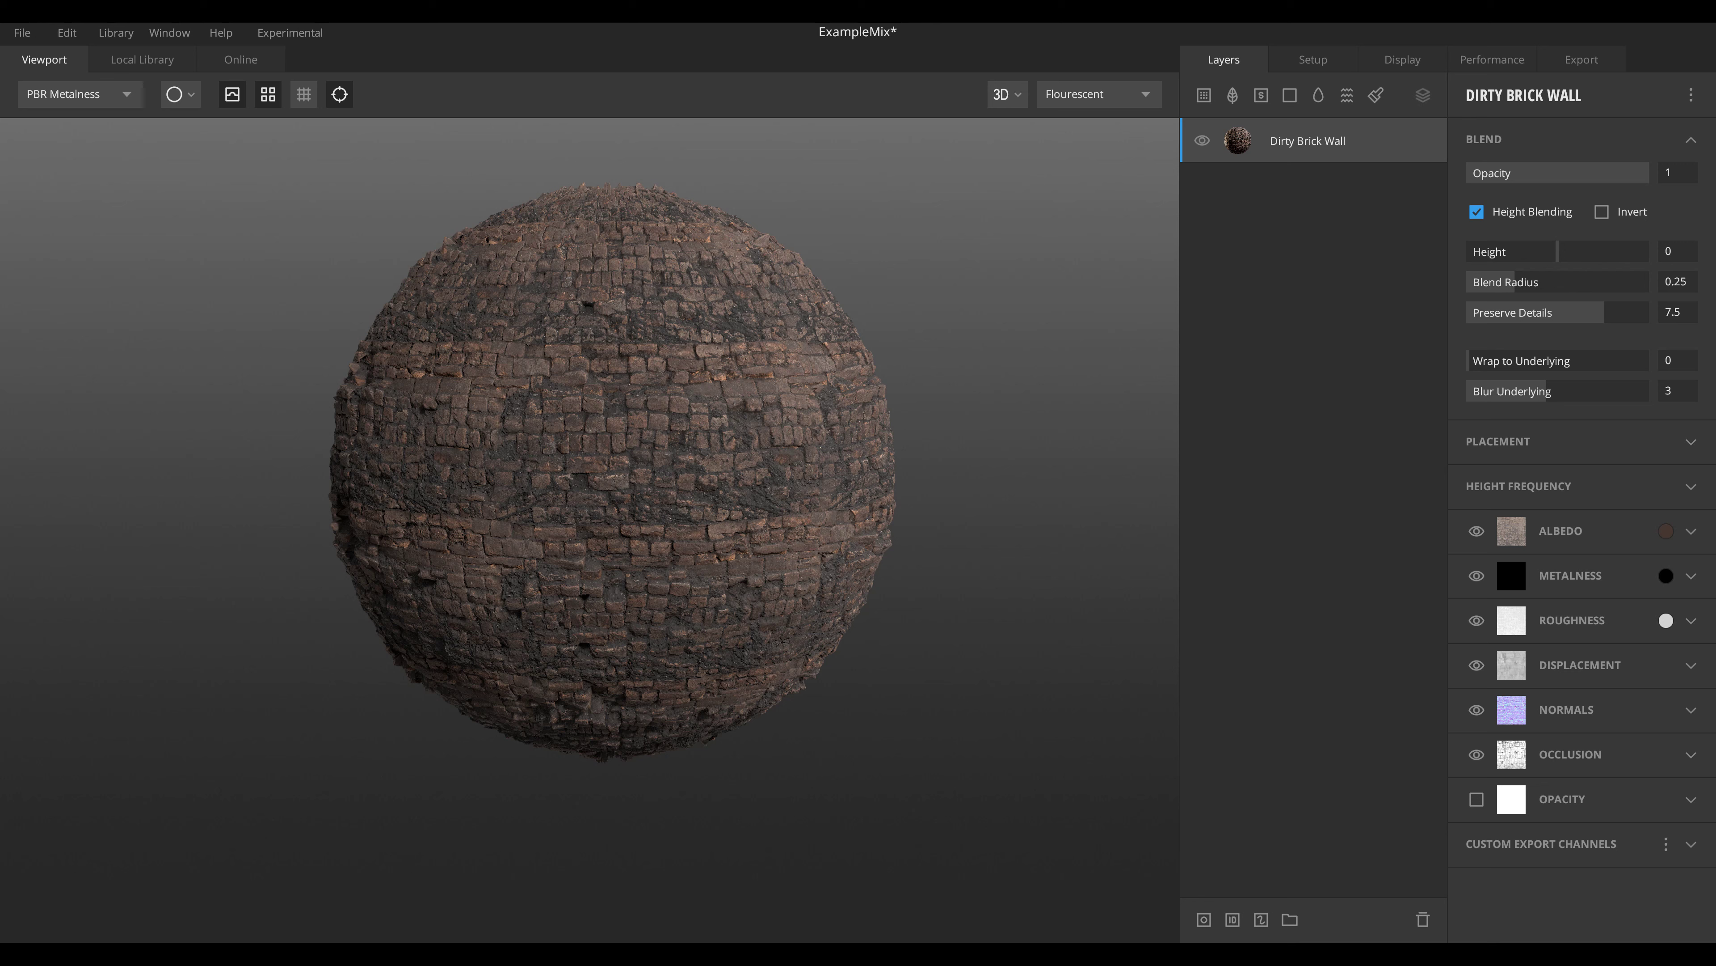
Find the Rough Plaster Wall surface in the online Plaster category under Damaged and download it.
left_click(142, 60)
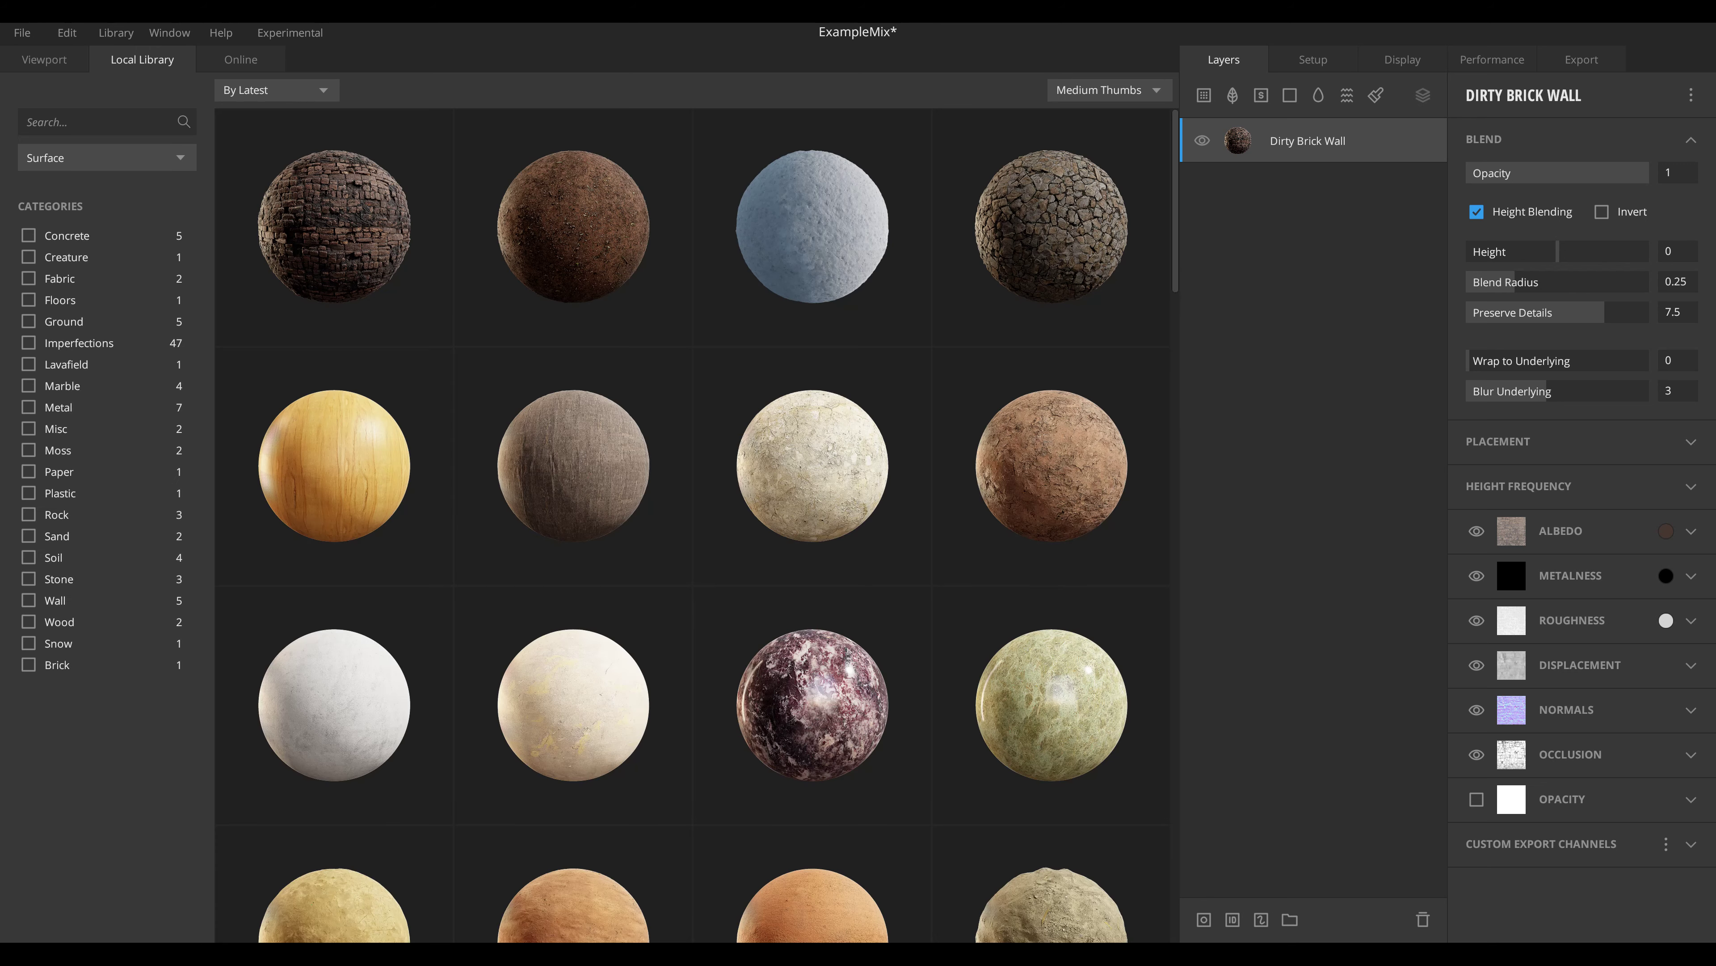
scroll(573, 470, "down", 5)
scroll(744, 514, "down", 10)
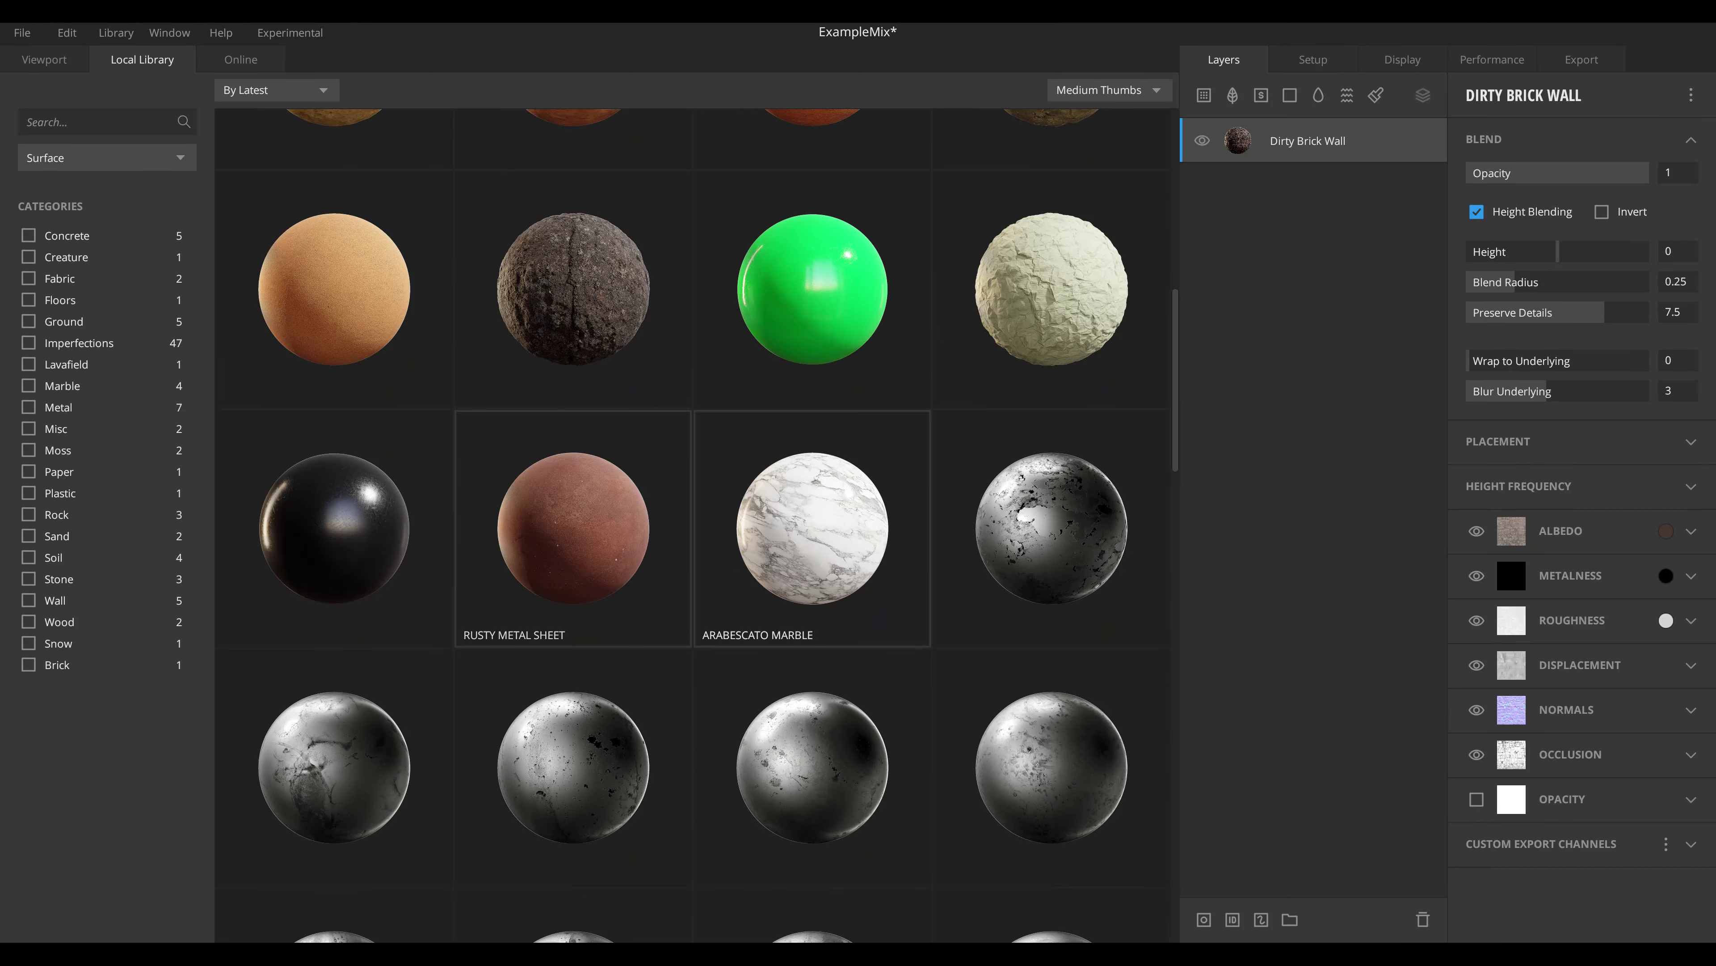
scroll(811, 473, "up", 10)
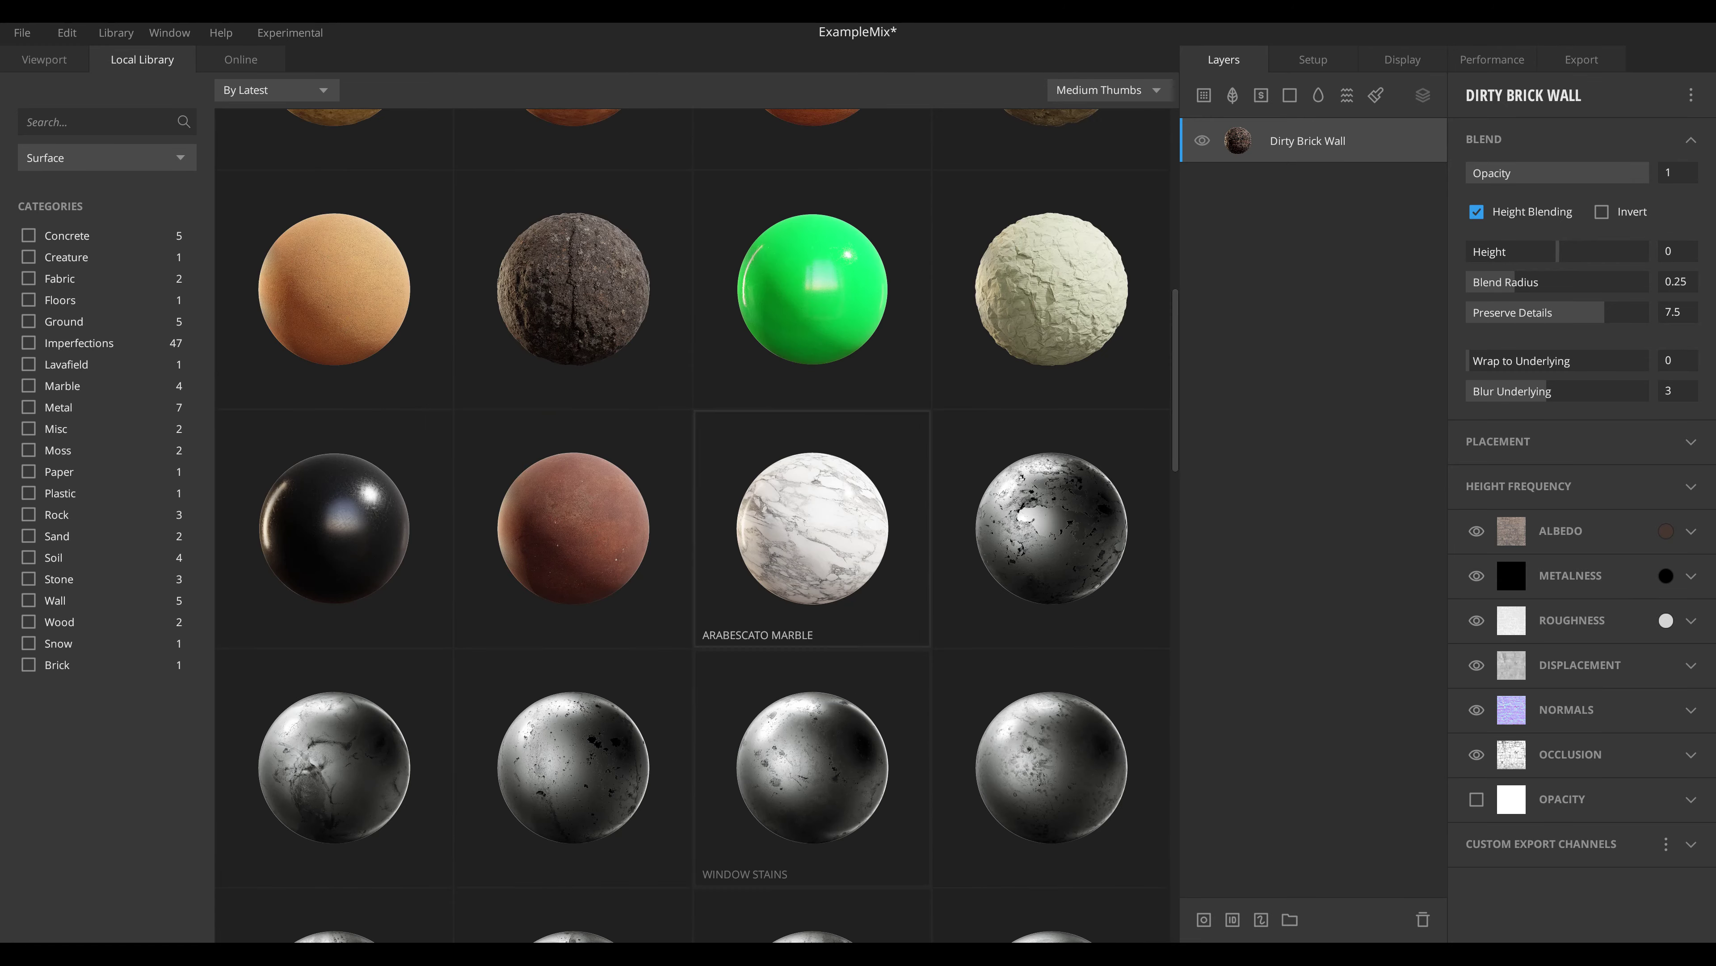
left_click(240, 59)
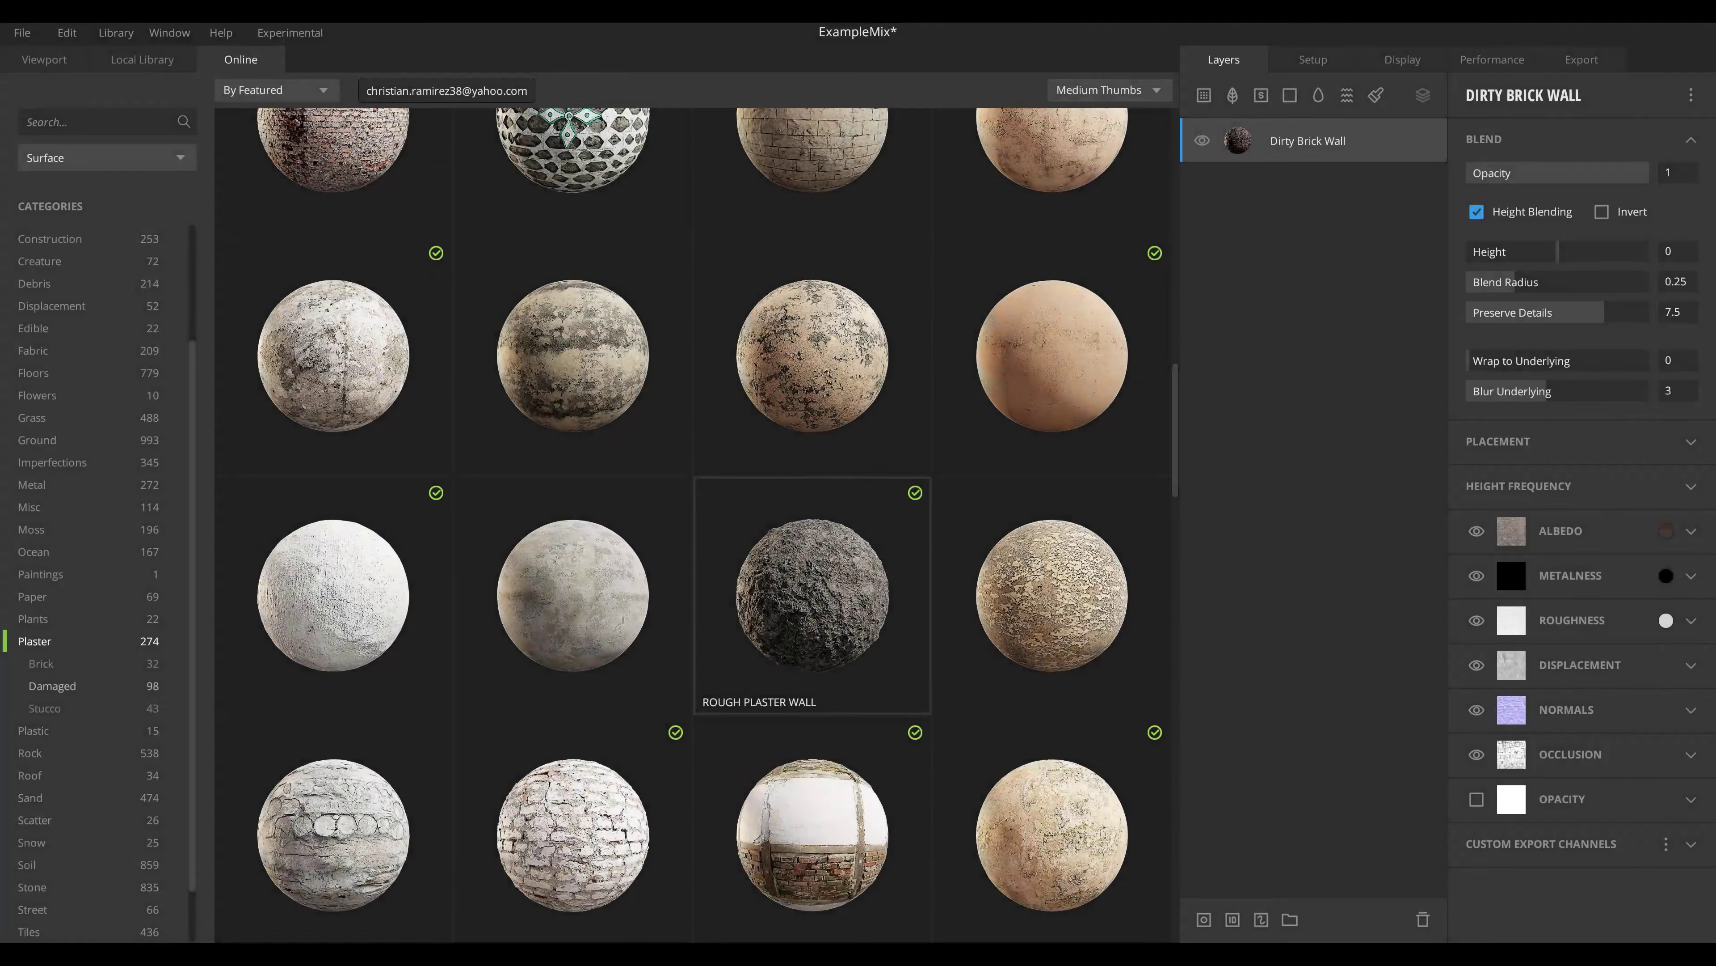
scroll(811, 568, "down", 3)
scroll(811, 569, "down", 3)
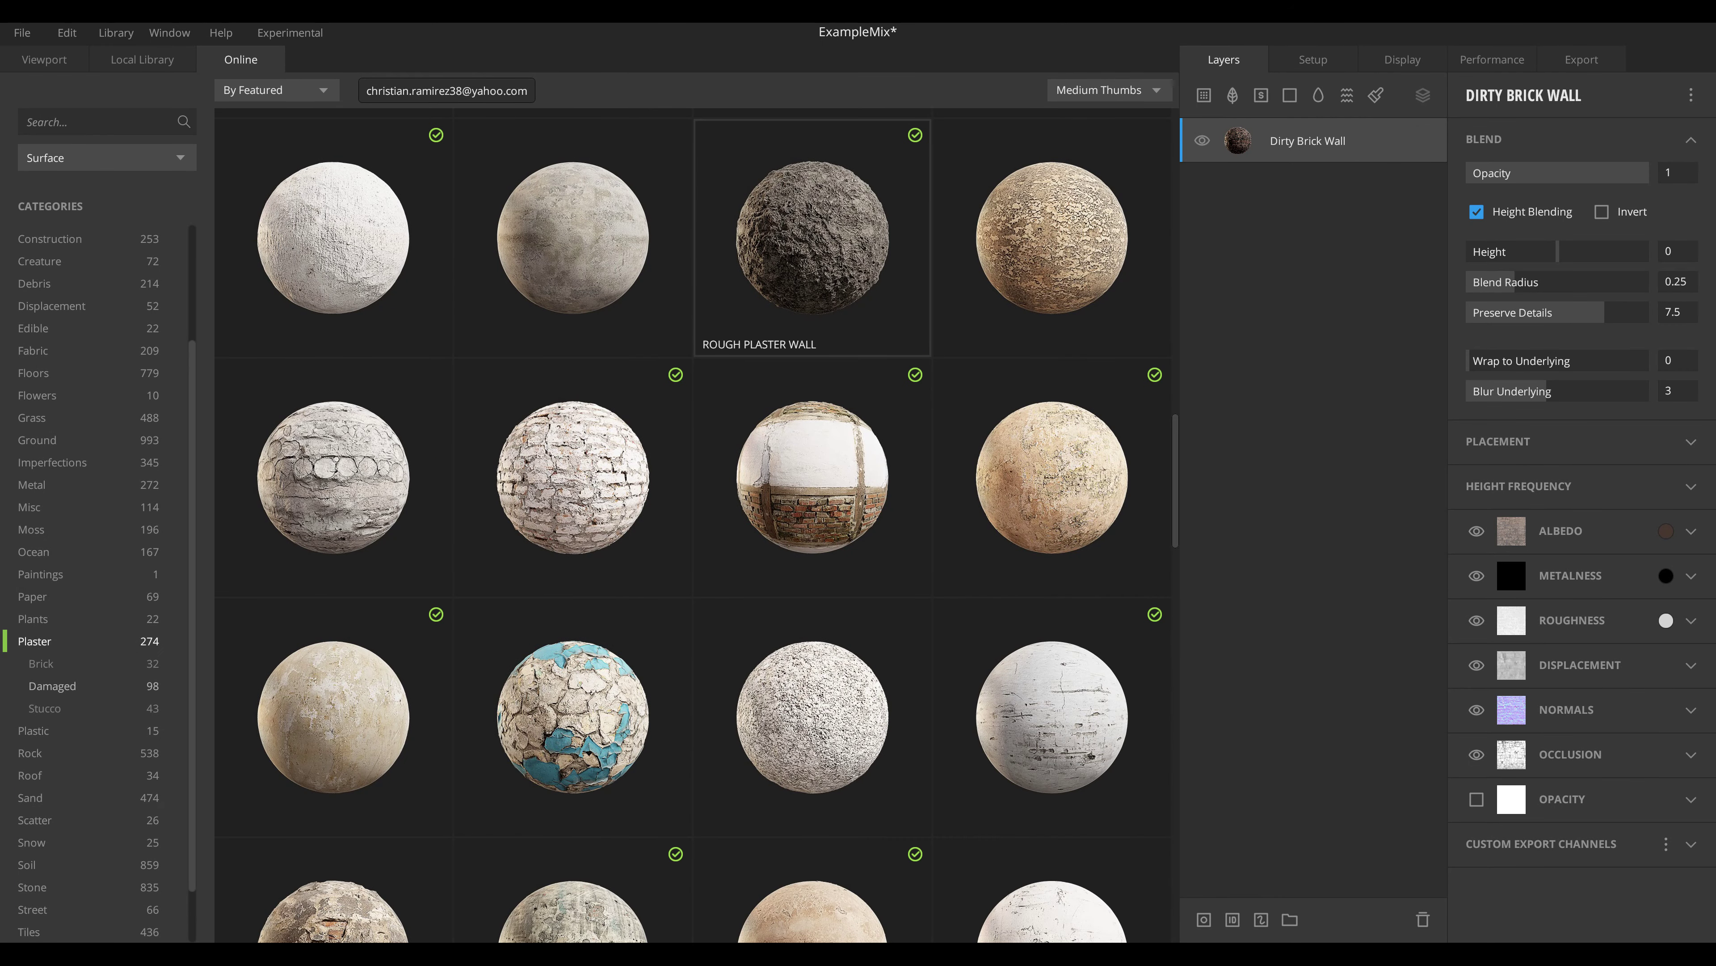
scroll(811, 337, "up", 1)
left_click(811, 338)
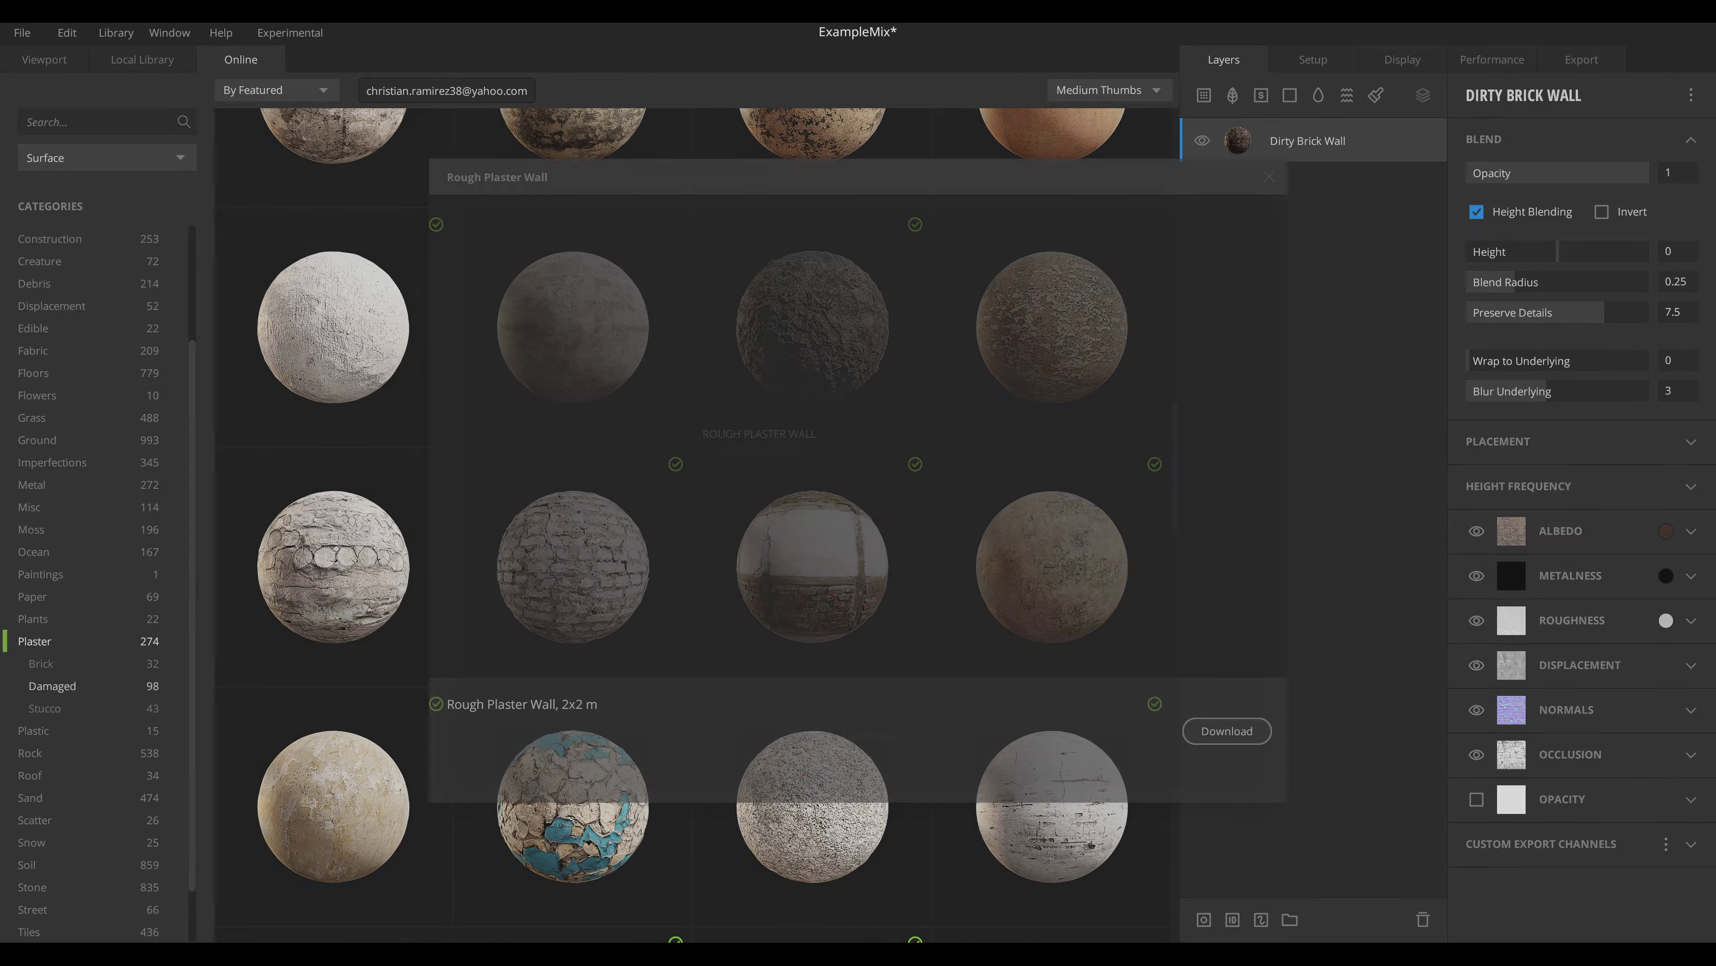
left_click(1227, 731)
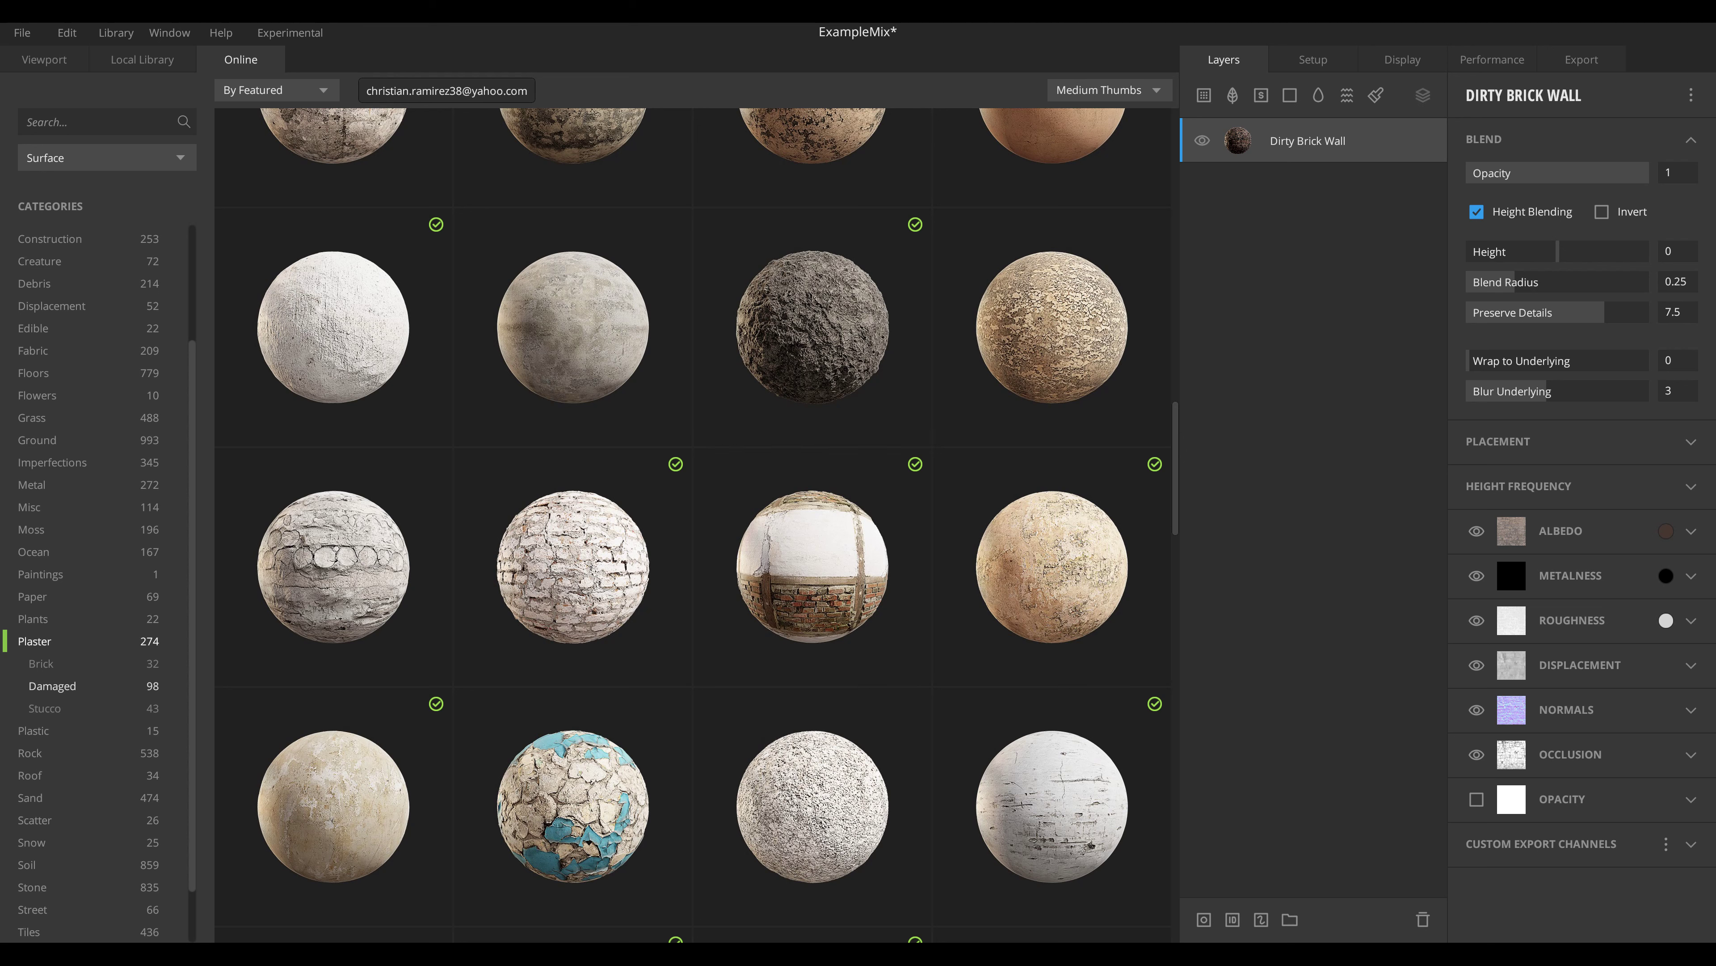
Add the Rough Plaster Wall surface from the local library as a layer above Dirty Brick Wall.
left_click(142, 60)
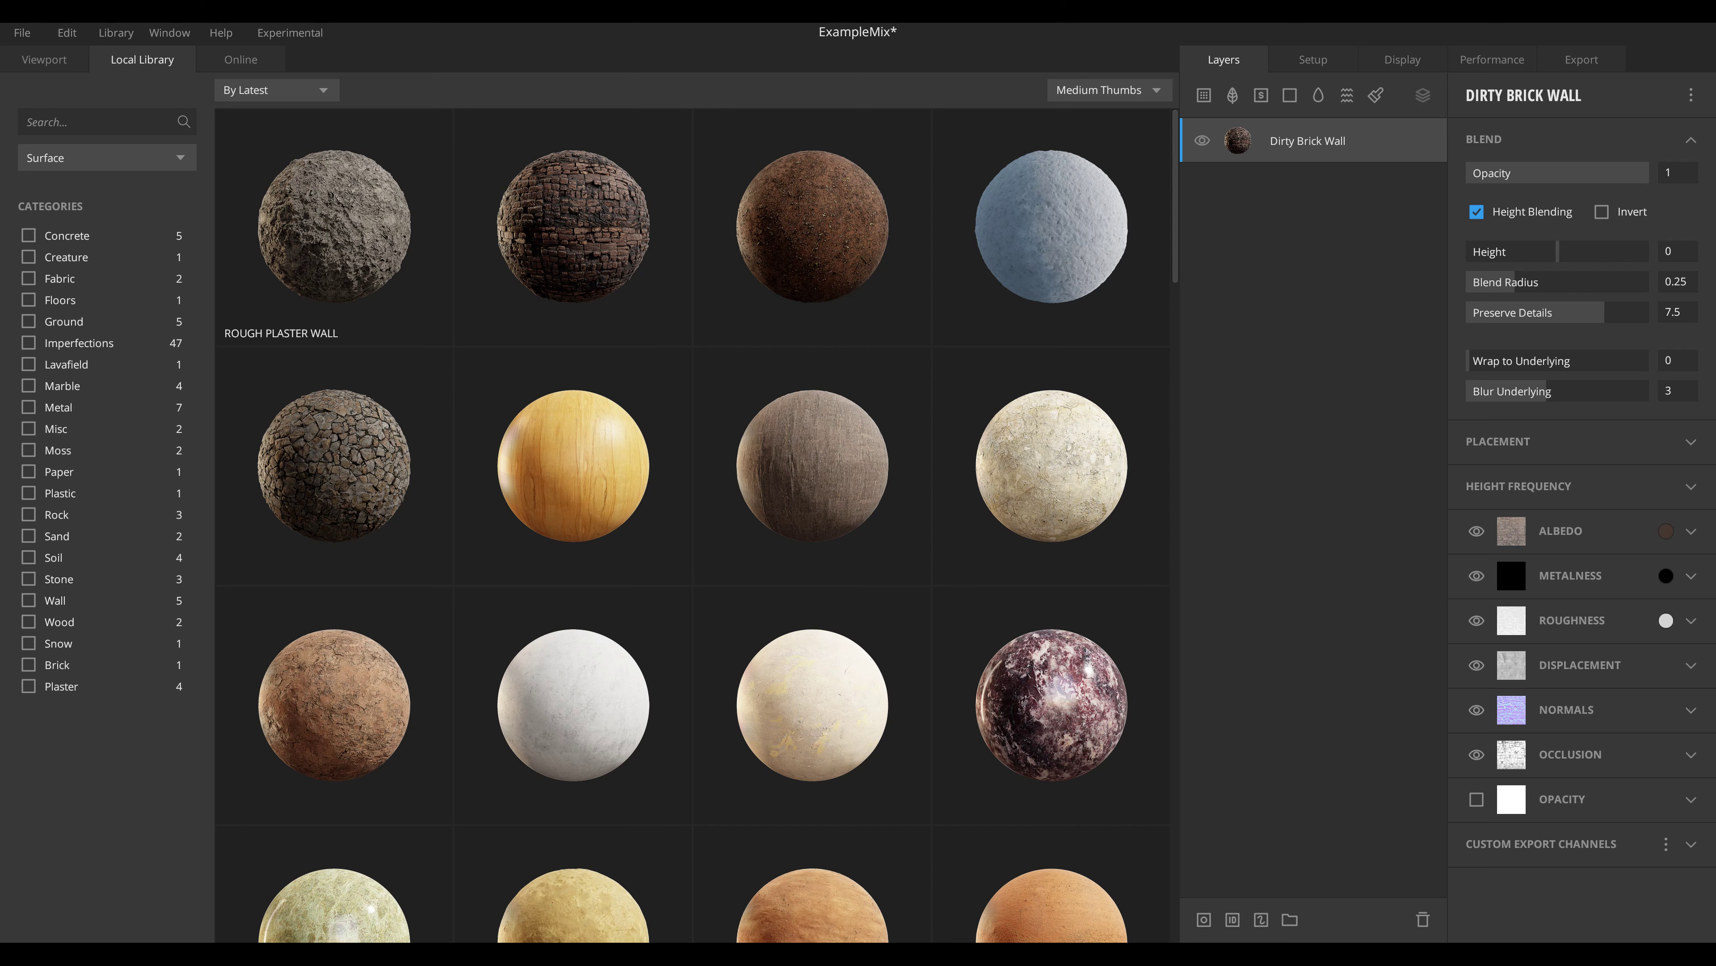
left_click_drag(335, 227, 1277, 118)
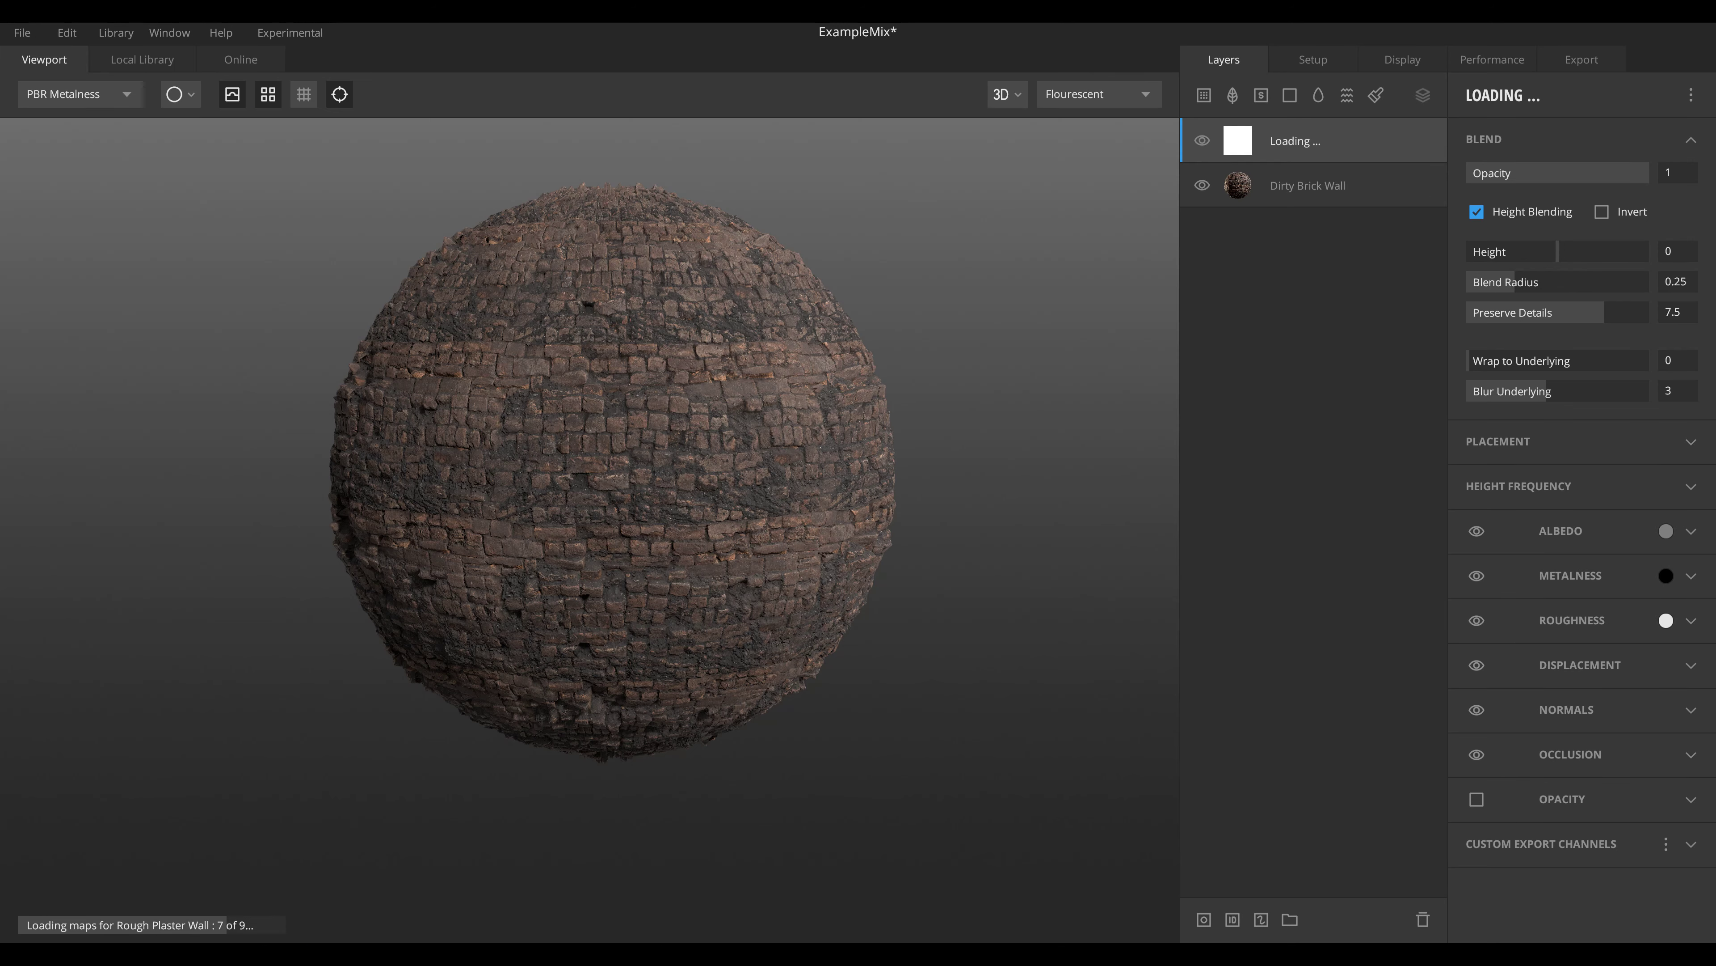
scroll(613, 472, "up", 2)
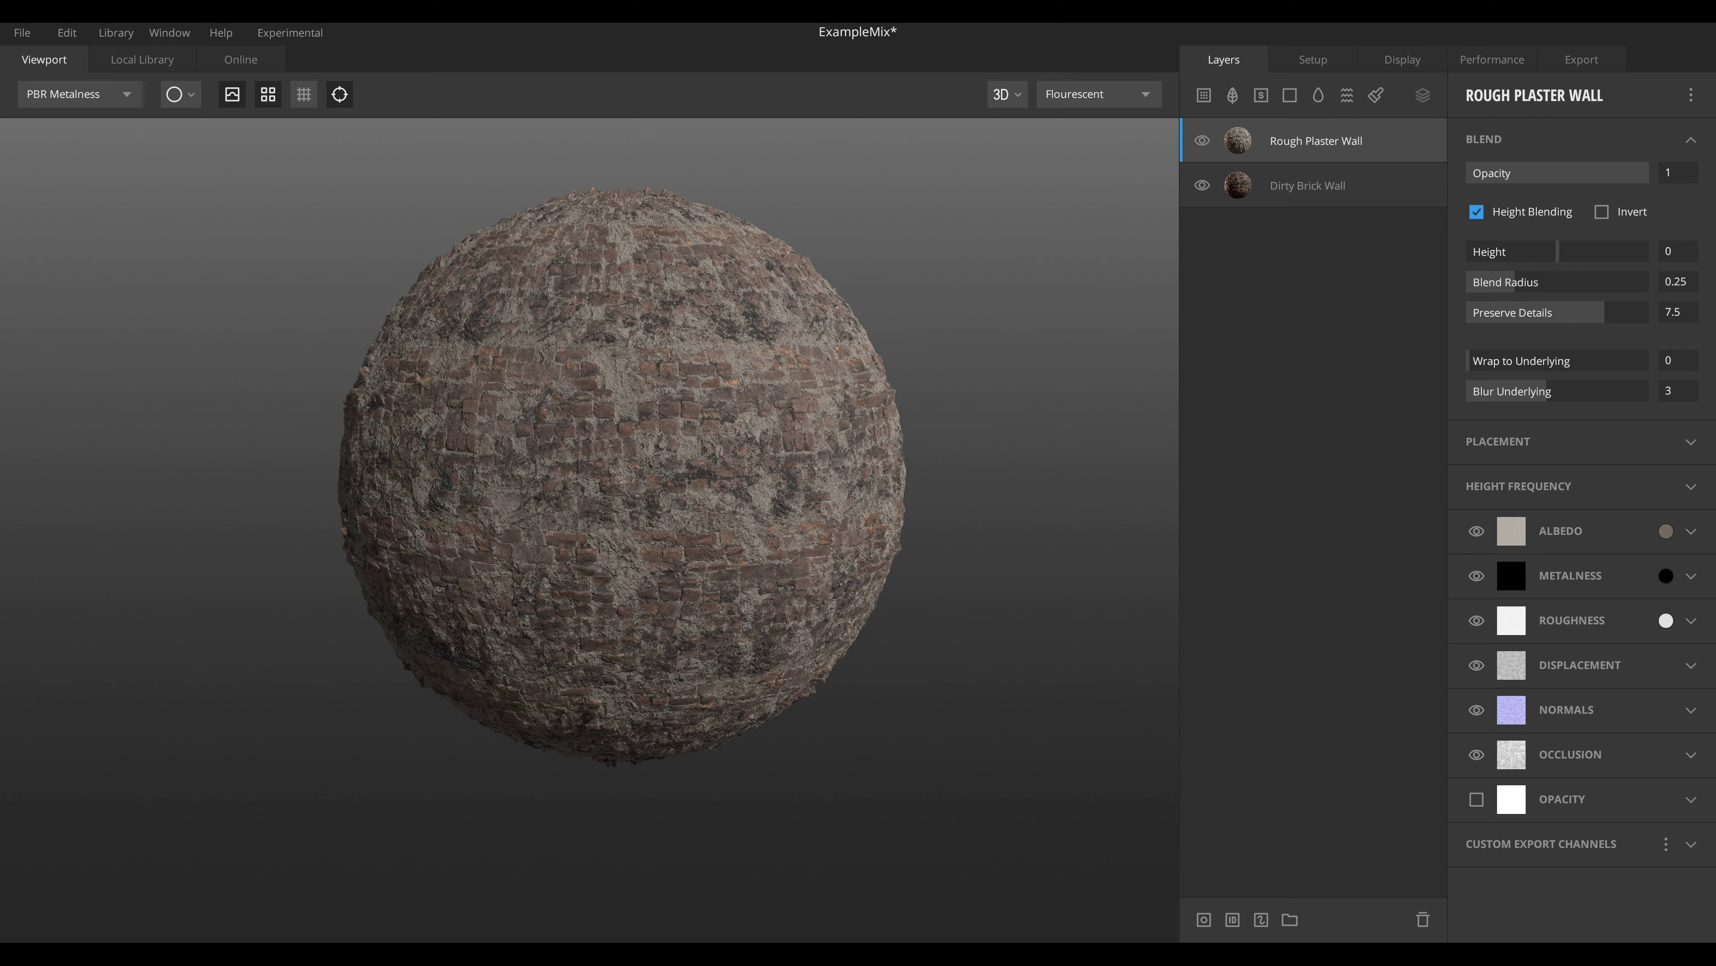
Turn off the tiling preview and compare the sphere with the Rough Plaster Wall layer hidden and shown.
scroll(665, 493, "up", 1)
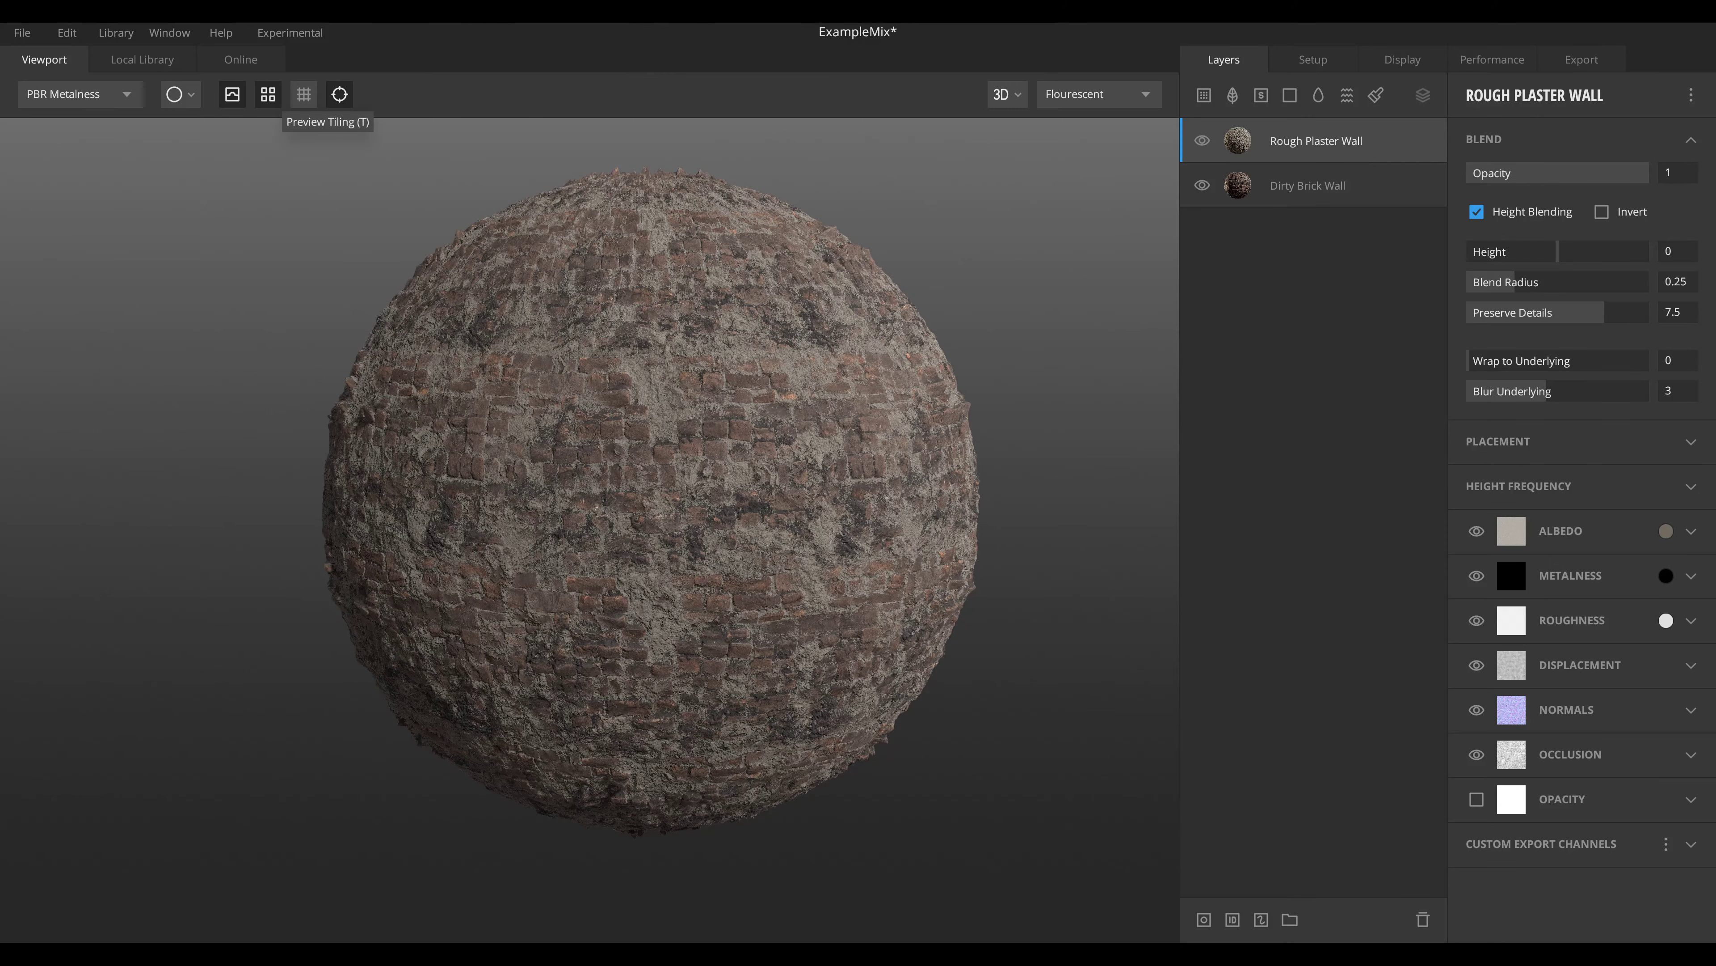
left_click(269, 95)
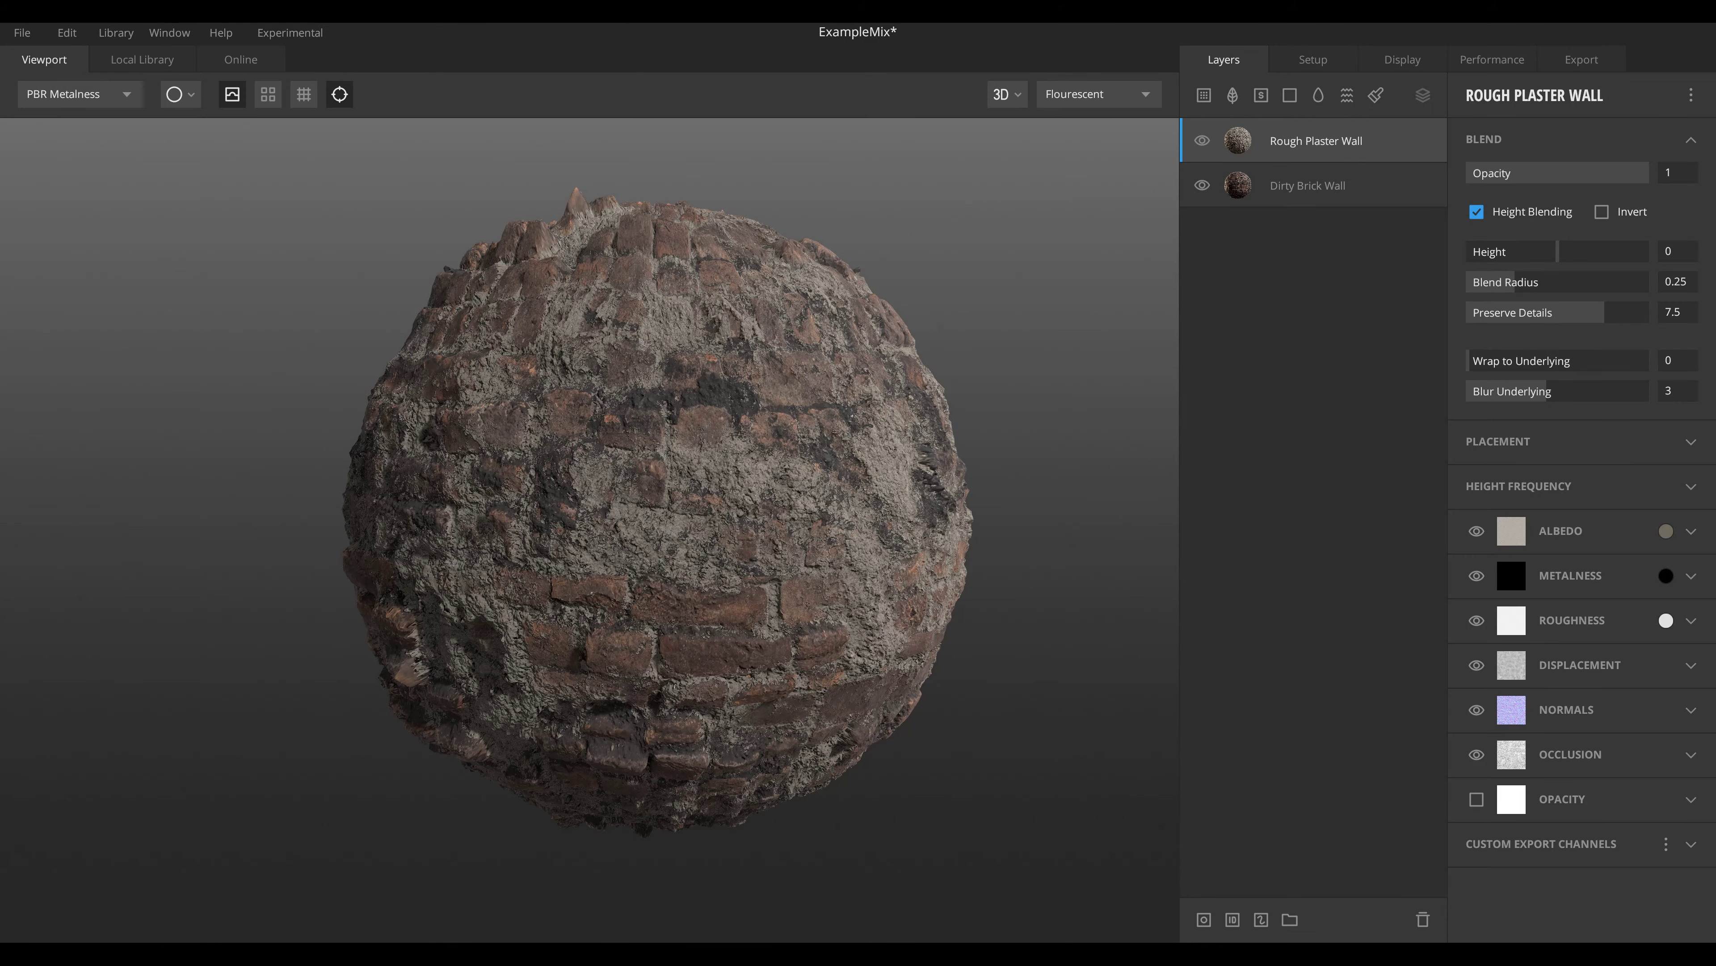
left_click(1202, 140)
left_click(1202, 140)
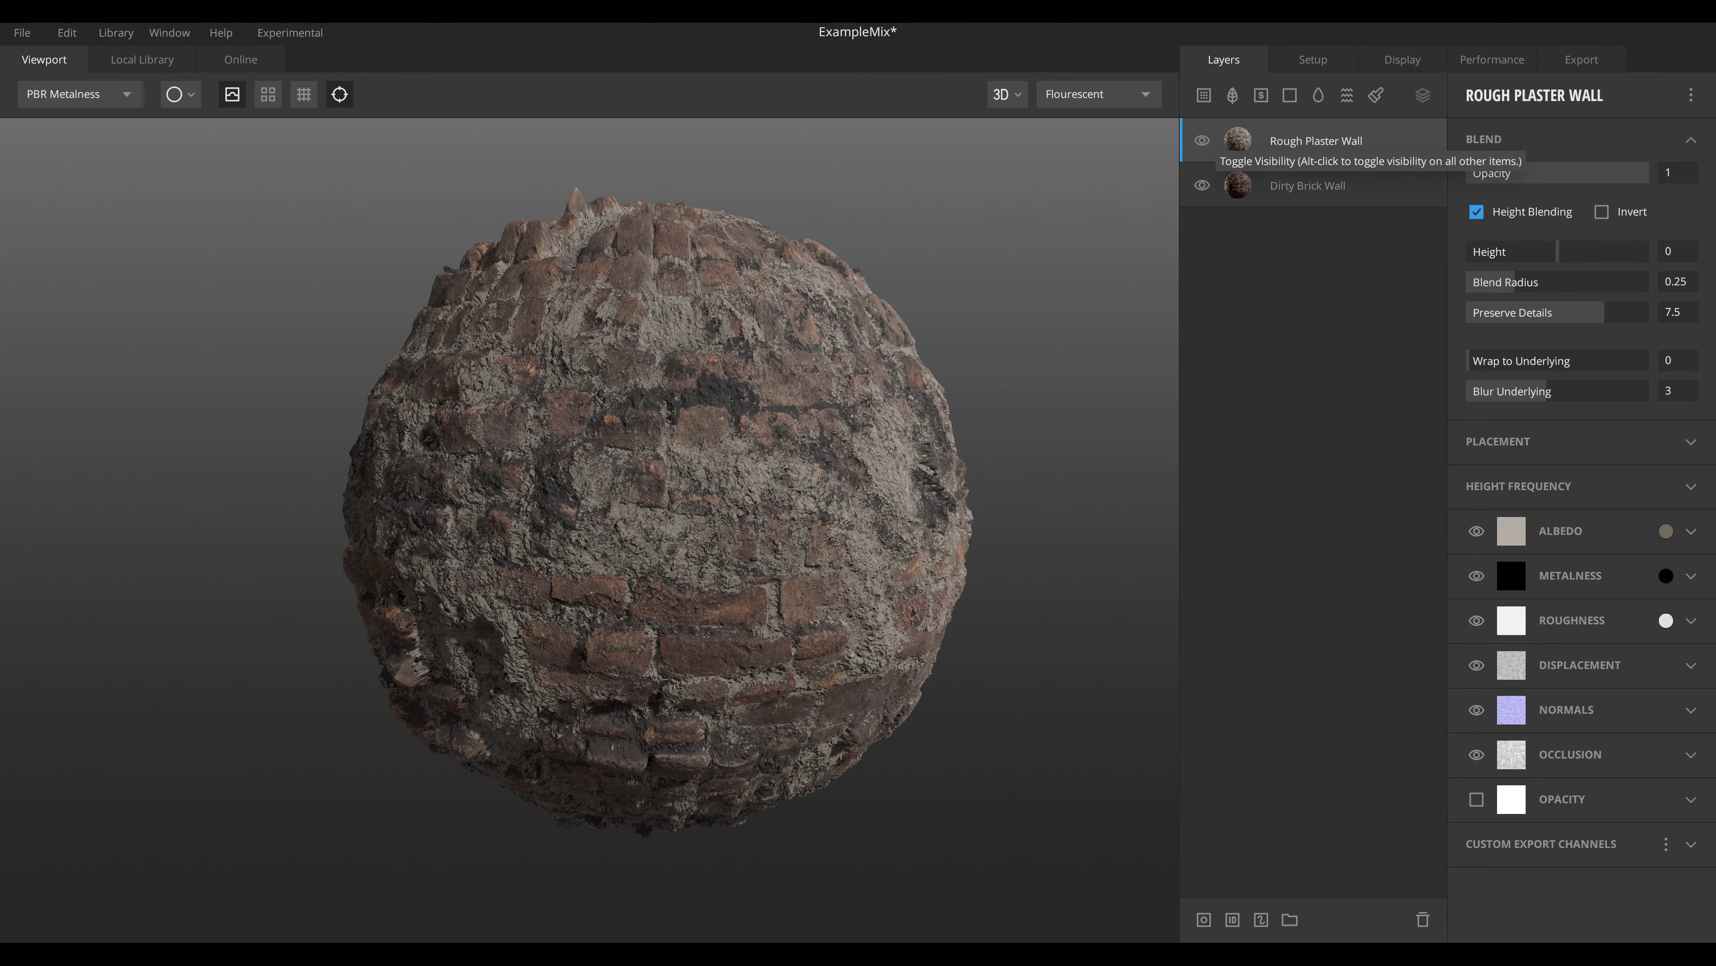
left_click(1202, 140)
left_click(1202, 140)
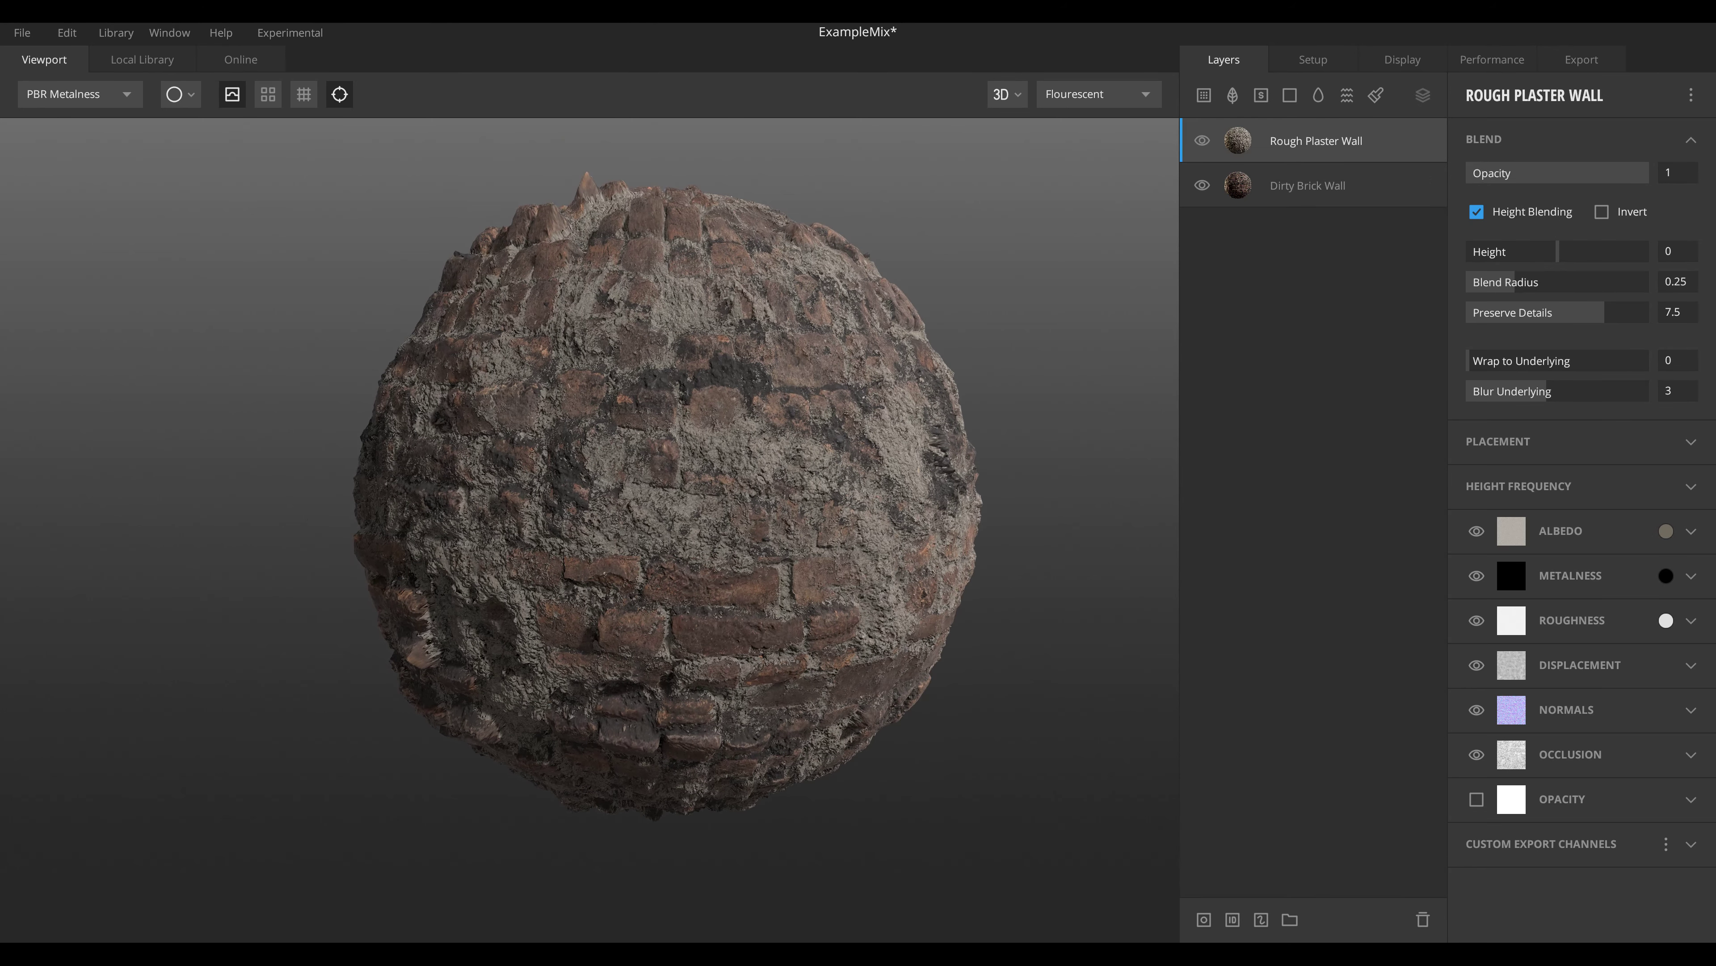
Switch the preview model to a plane and set the Rough Plaster Wall's Height to 2.985 and Blend Radius to 0.085.
left_click(180, 94)
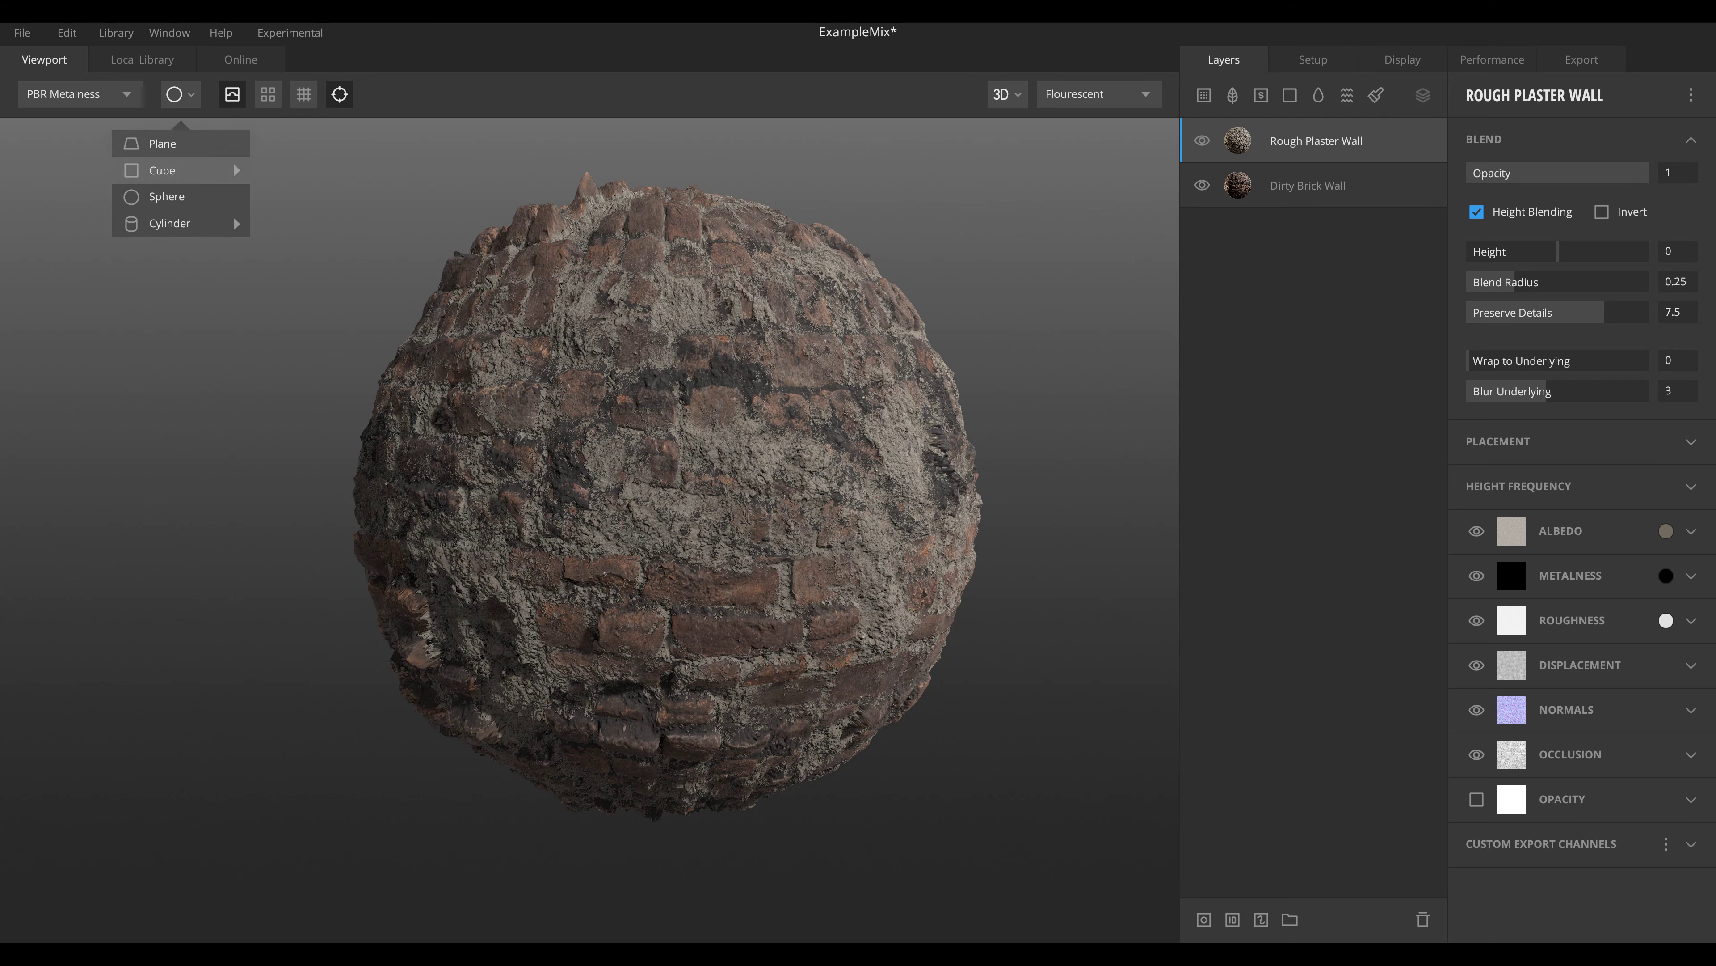
left_click(162, 143)
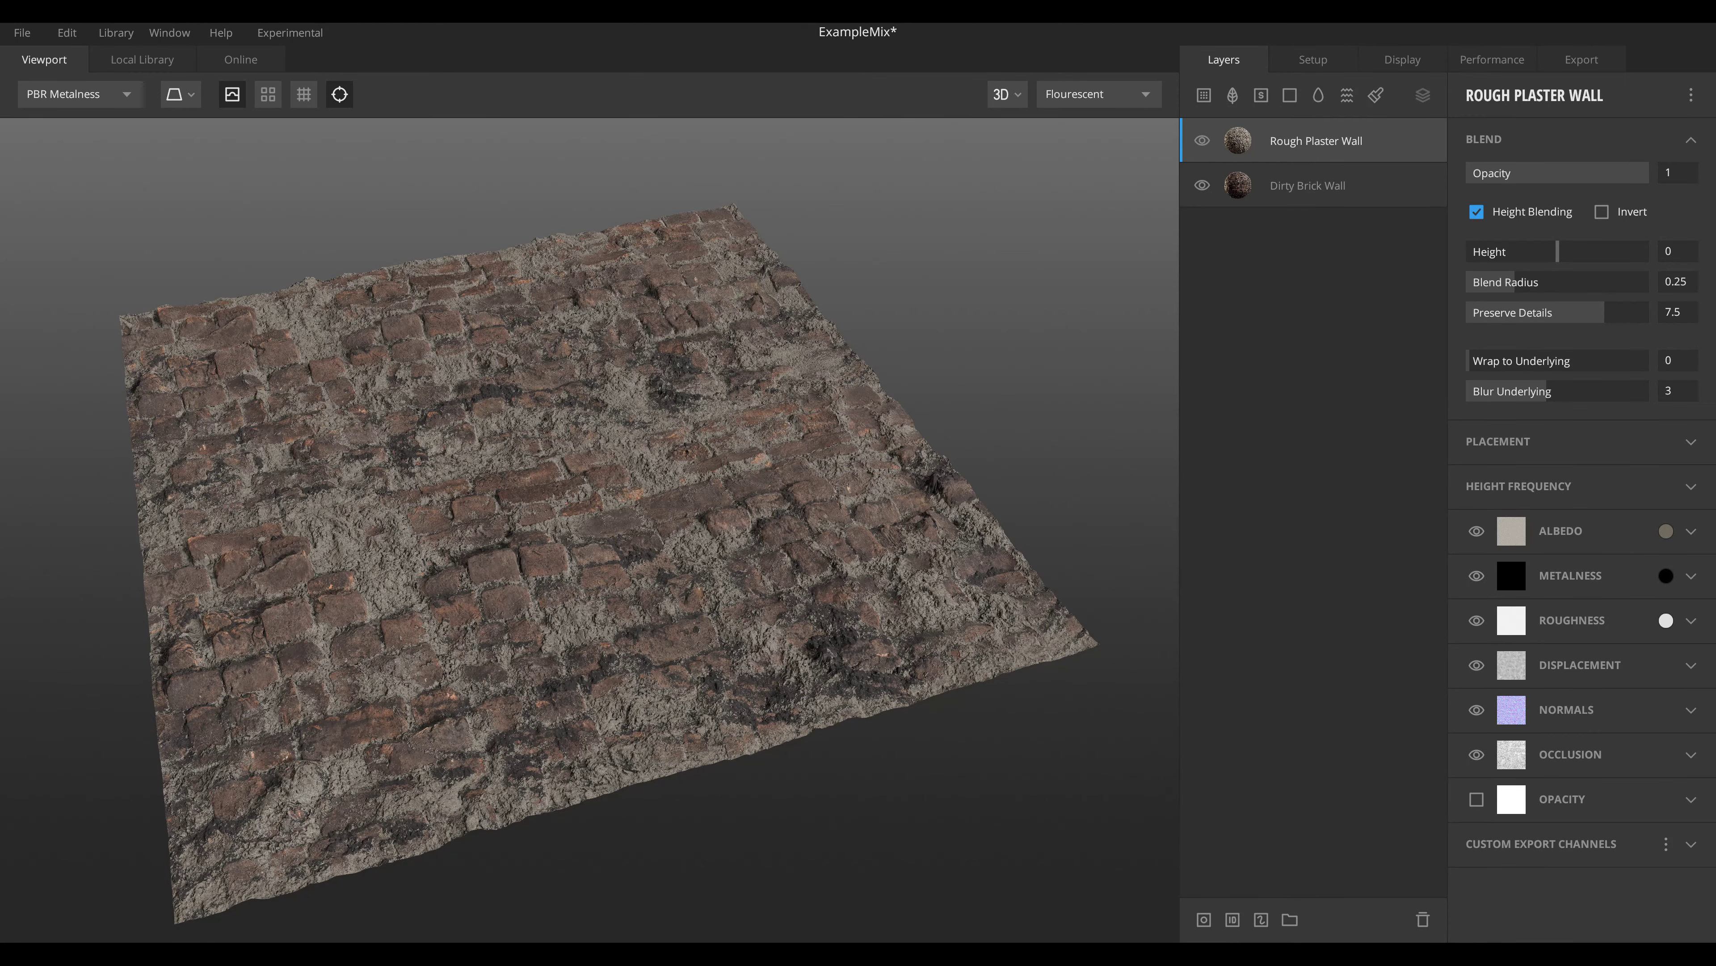
mouse_move(1558, 251)
left_mouse_down()
mouse_move(1587, 251)
mouse_move(1566, 251)
left_mouse_up()
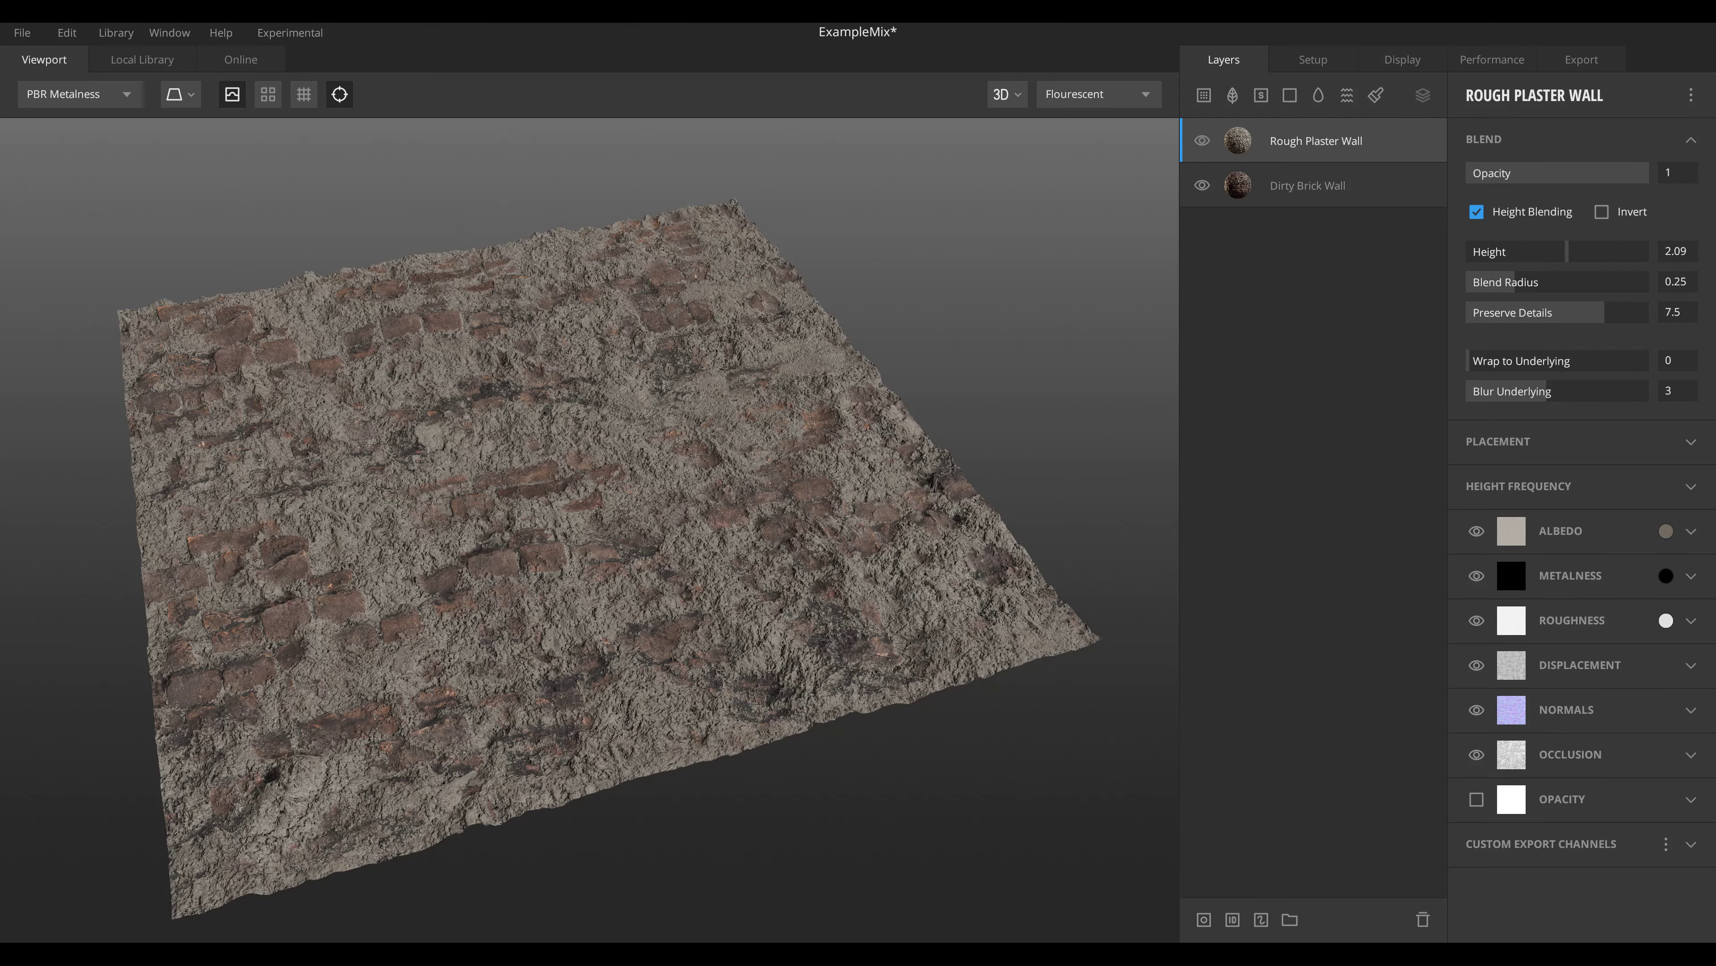
left_click_drag(495, 803, 748, 743)
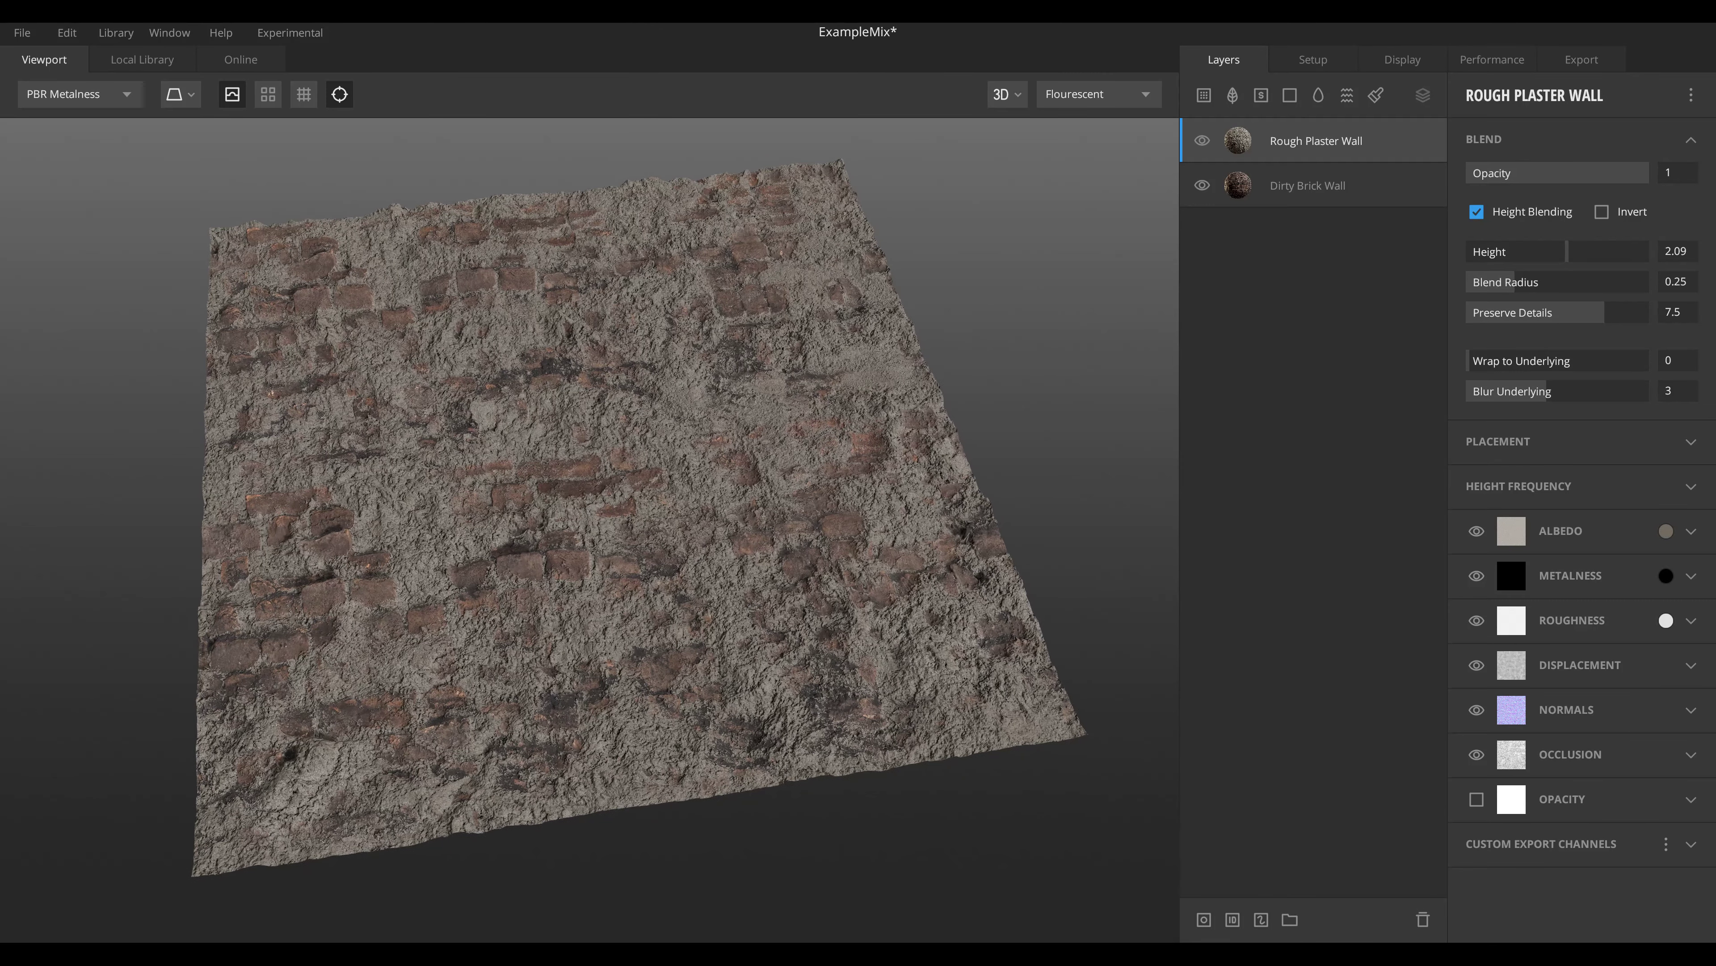
left_click_drag(1568, 251, 1570, 251)
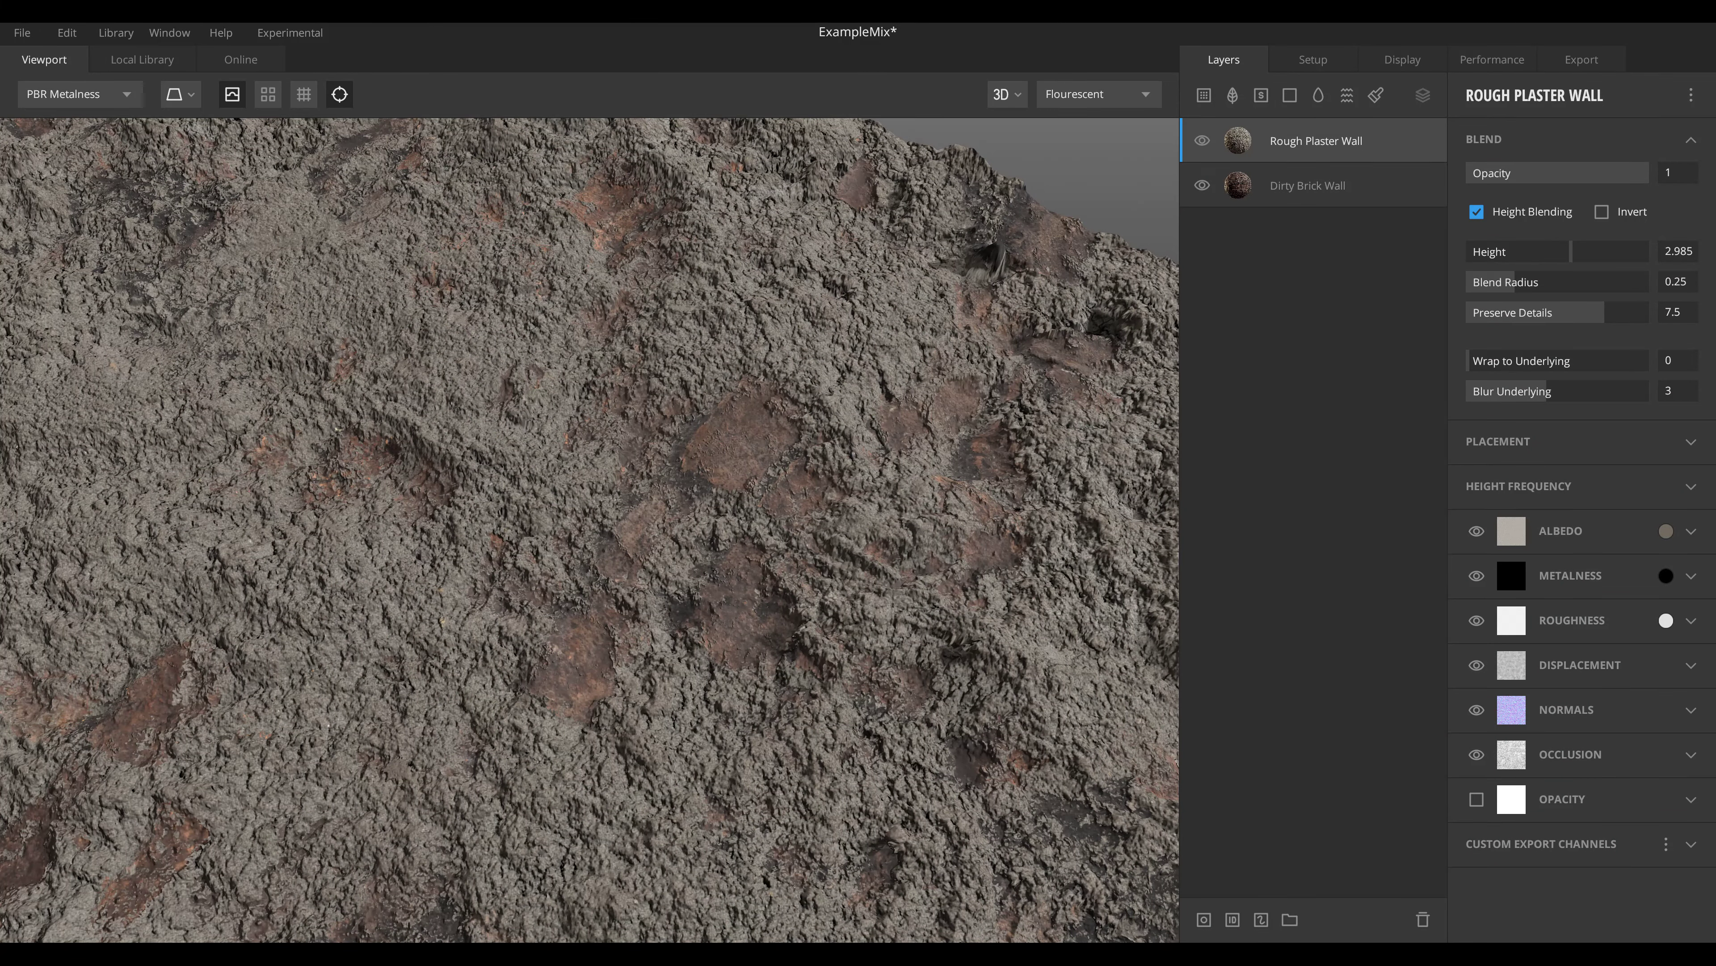
mouse_move(1514, 282)
left_mouse_down()
mouse_move(1531, 282)
mouse_move(1484, 282)
left_mouse_up()
middle_click_drag(590, 551, 610, 487)
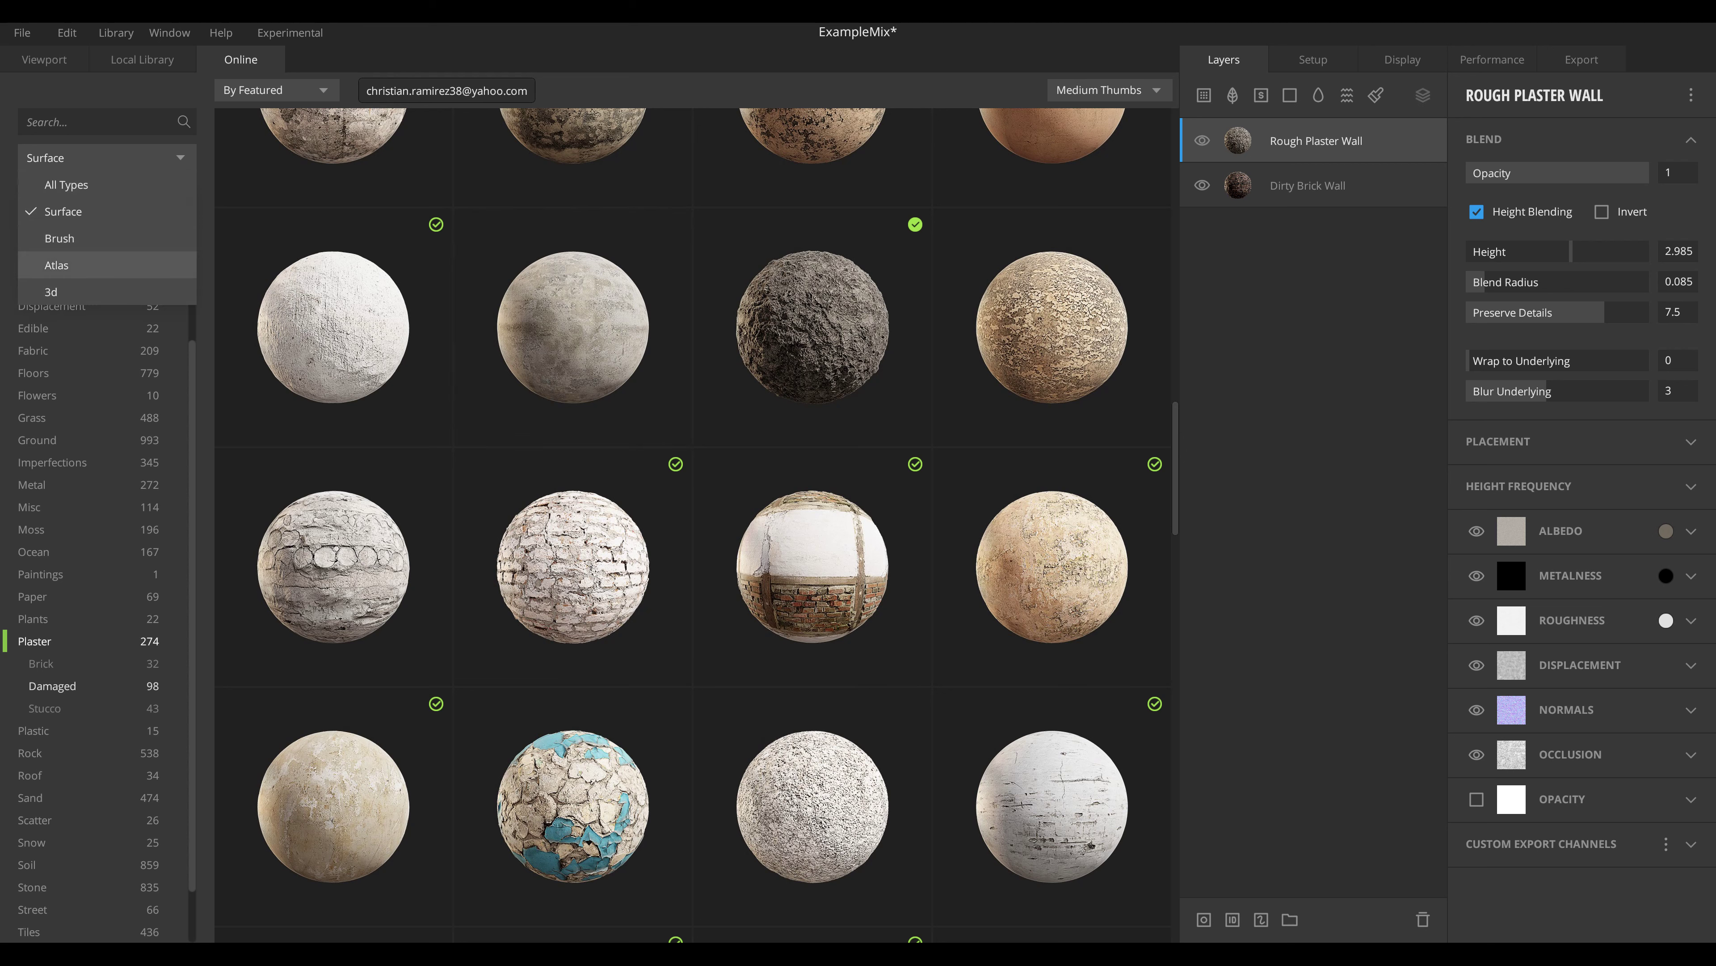
Filter the online Plaster category to Atlas assets and download Roman Fresco Plaster.
left_click(57, 265)
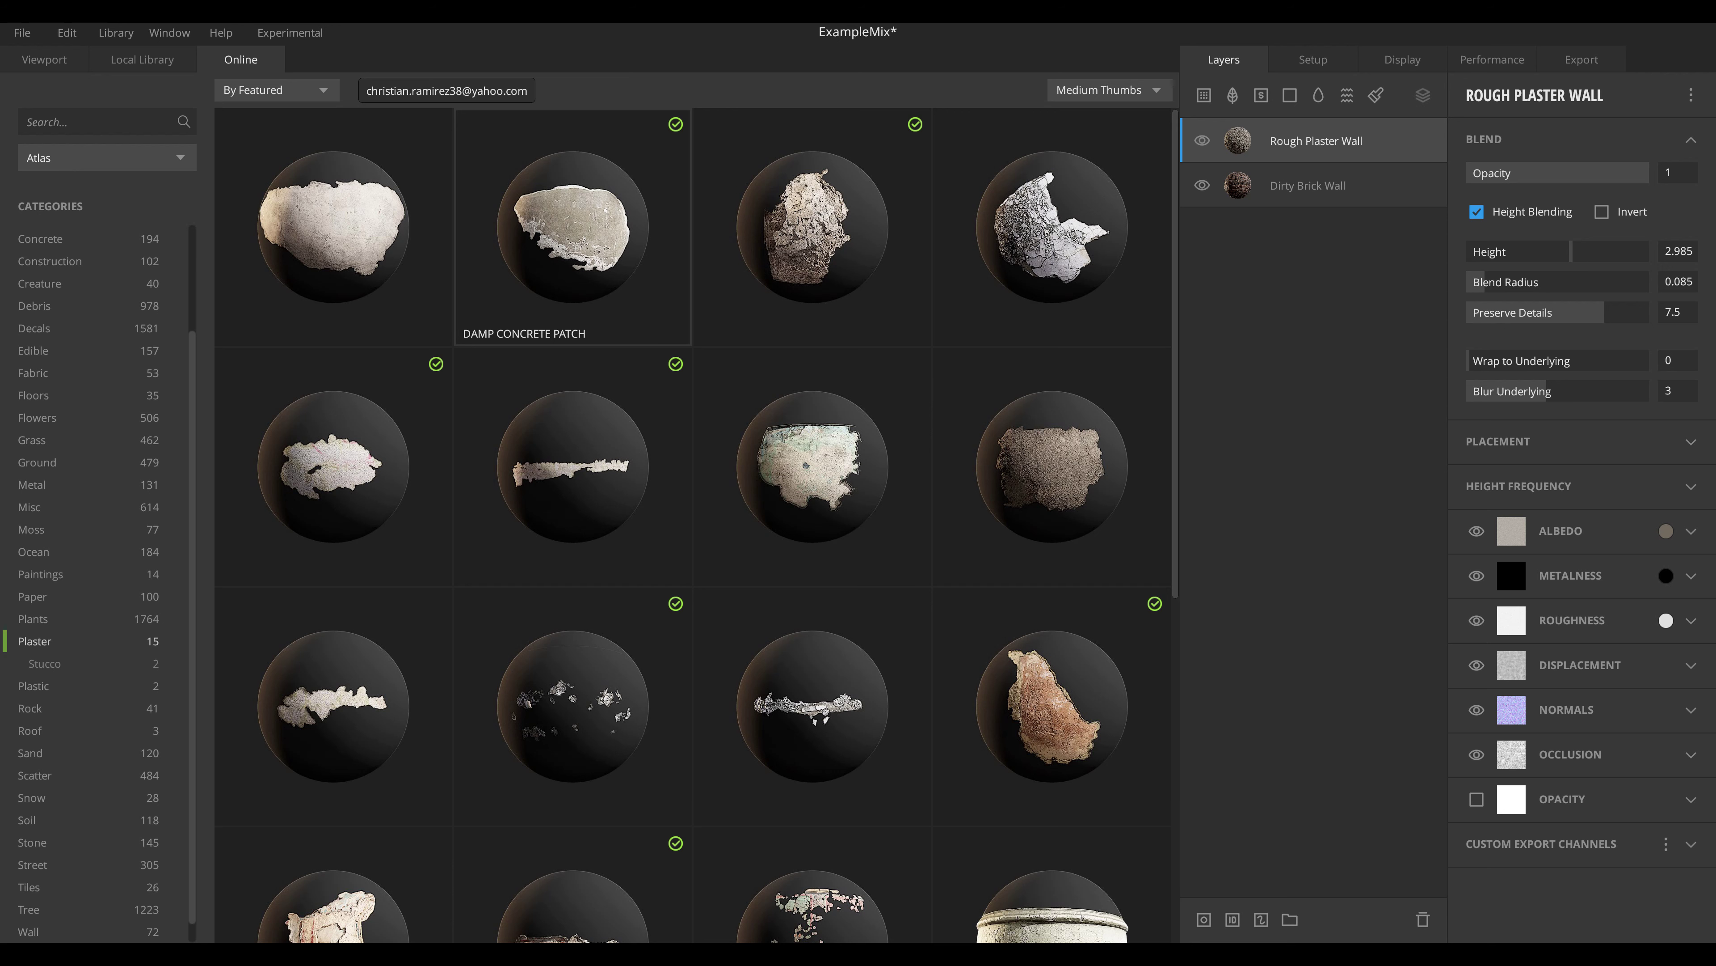
scroll(573, 271, "down", 3)
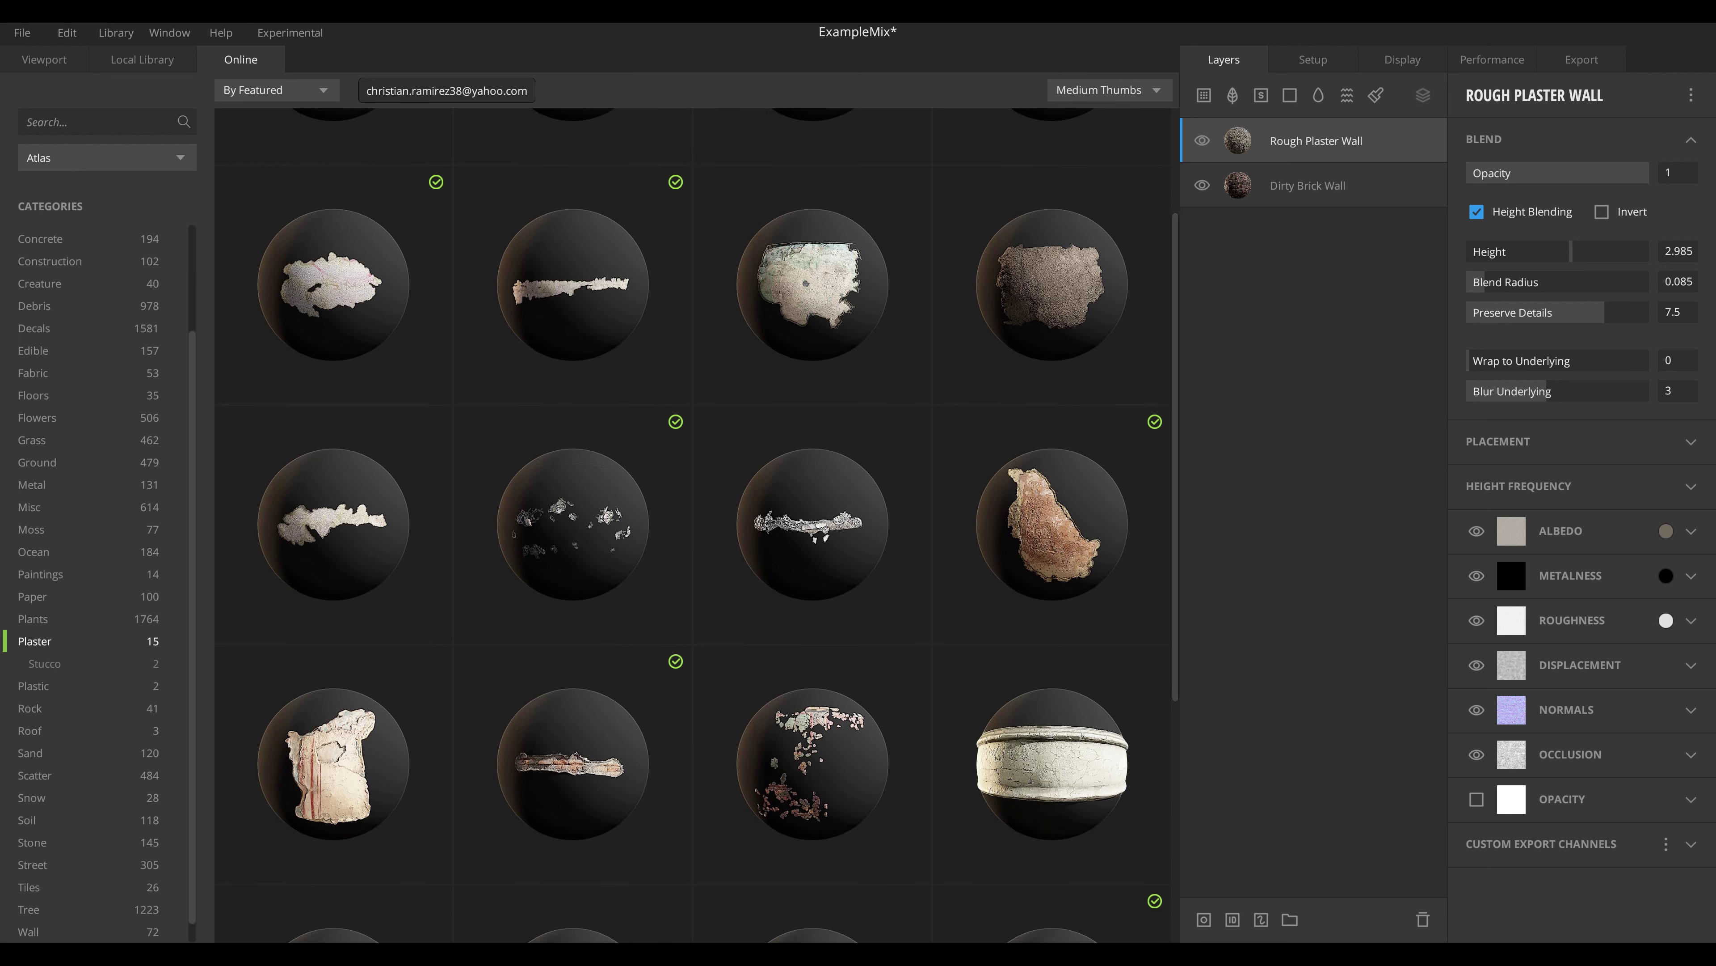
left_click(333, 757)
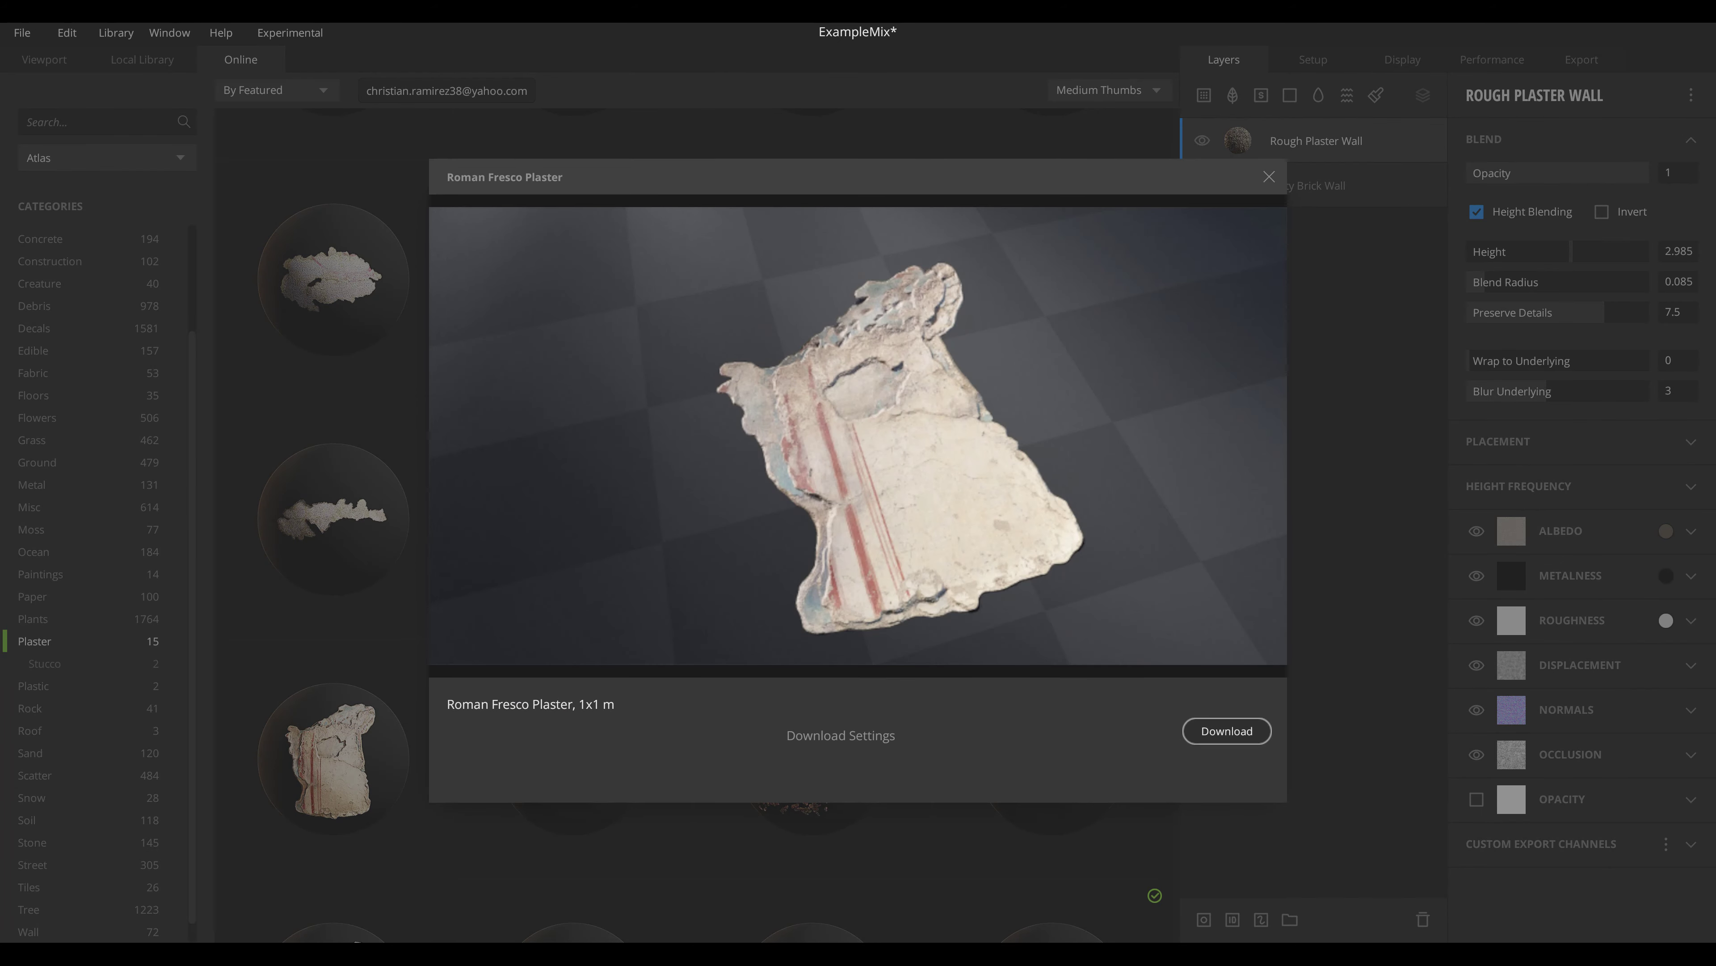
left_click(1226, 731)
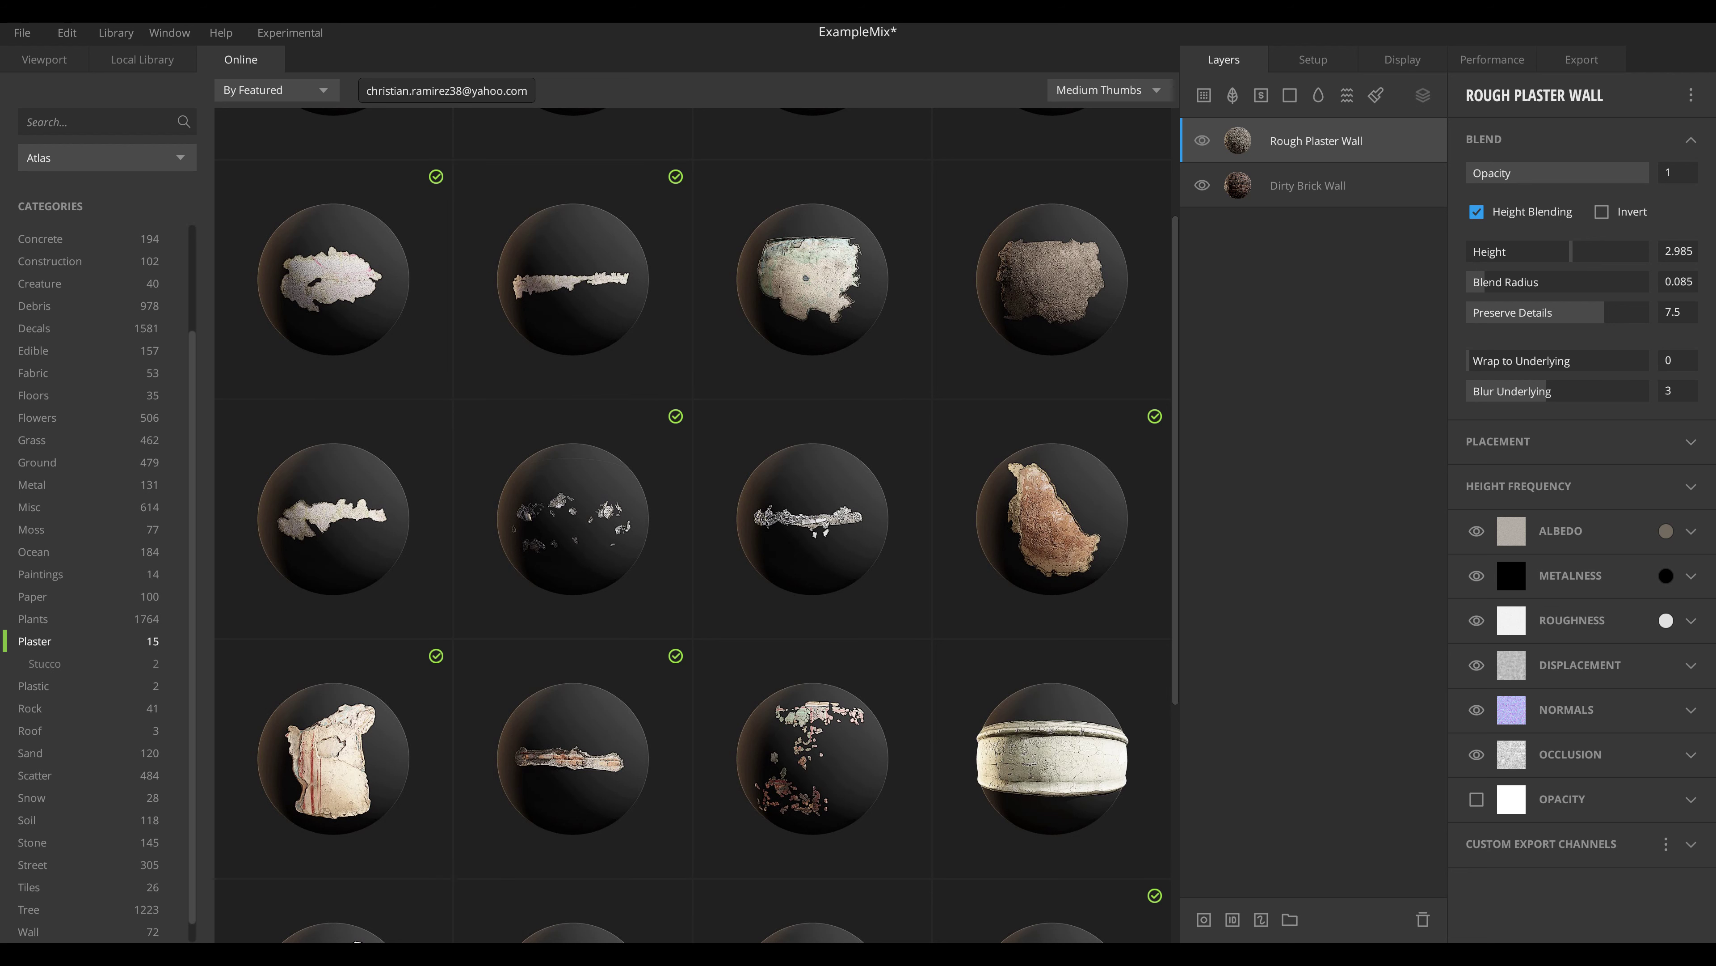
Add the Roman Fresco Plaster atlas from the local library as a layer above Rough Plaster Wall.
left_click(141, 60)
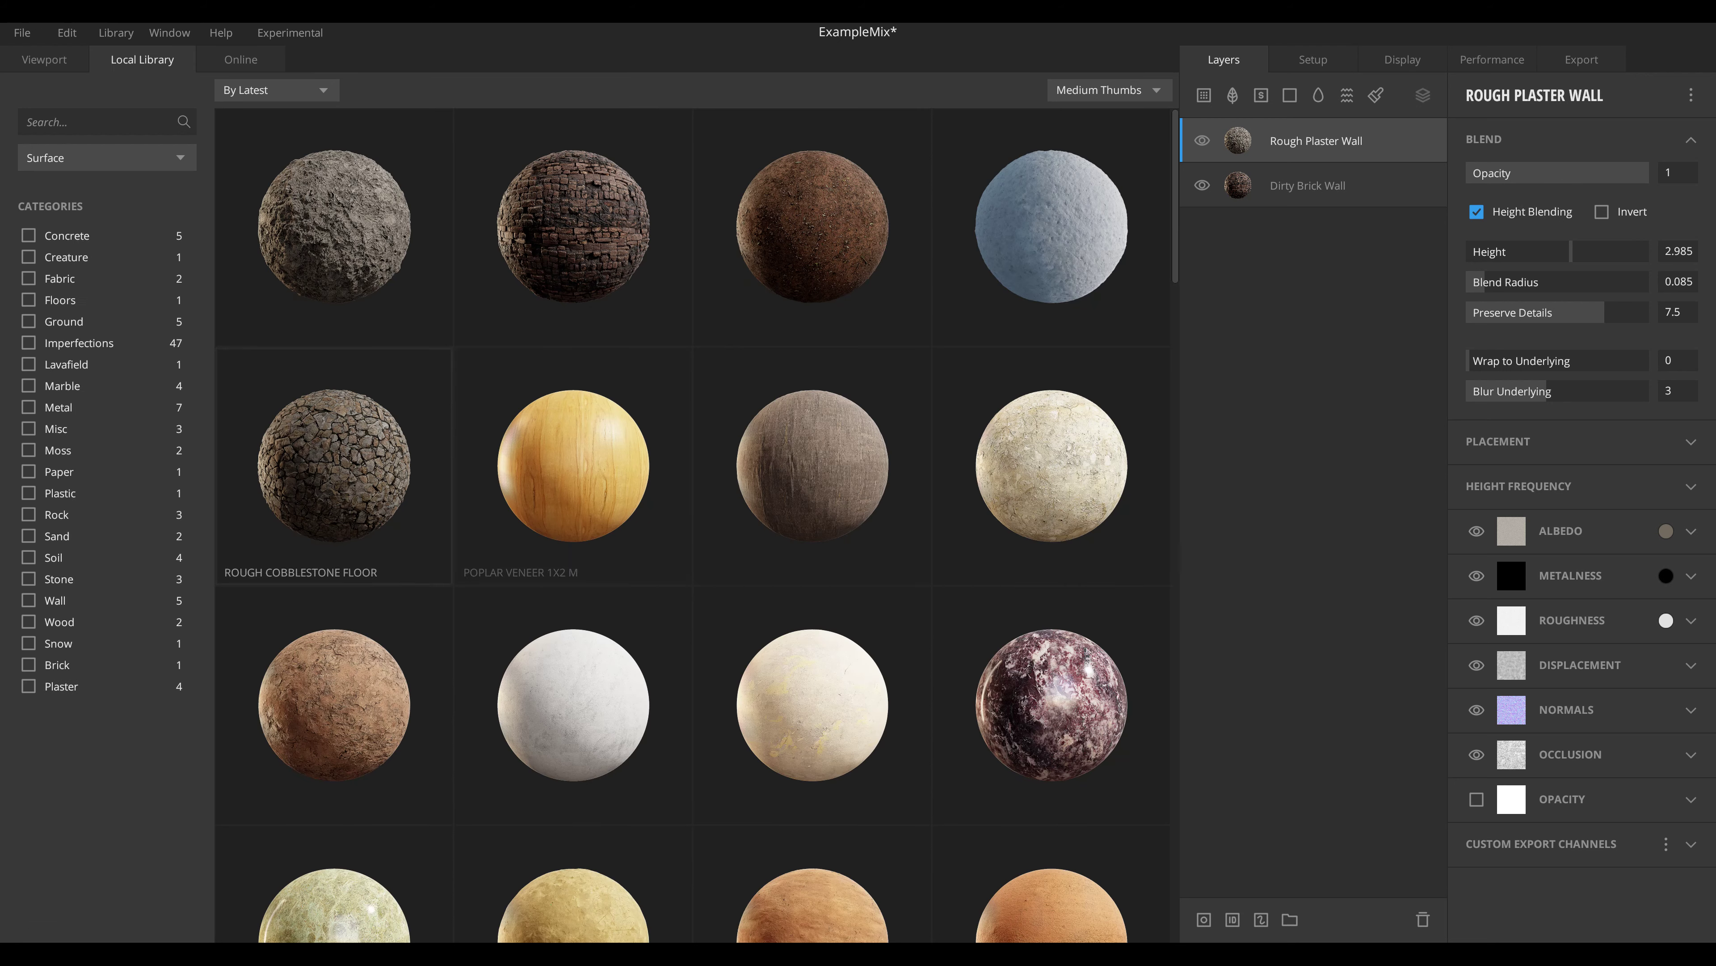
left_click(106, 157)
left_click(68, 238)
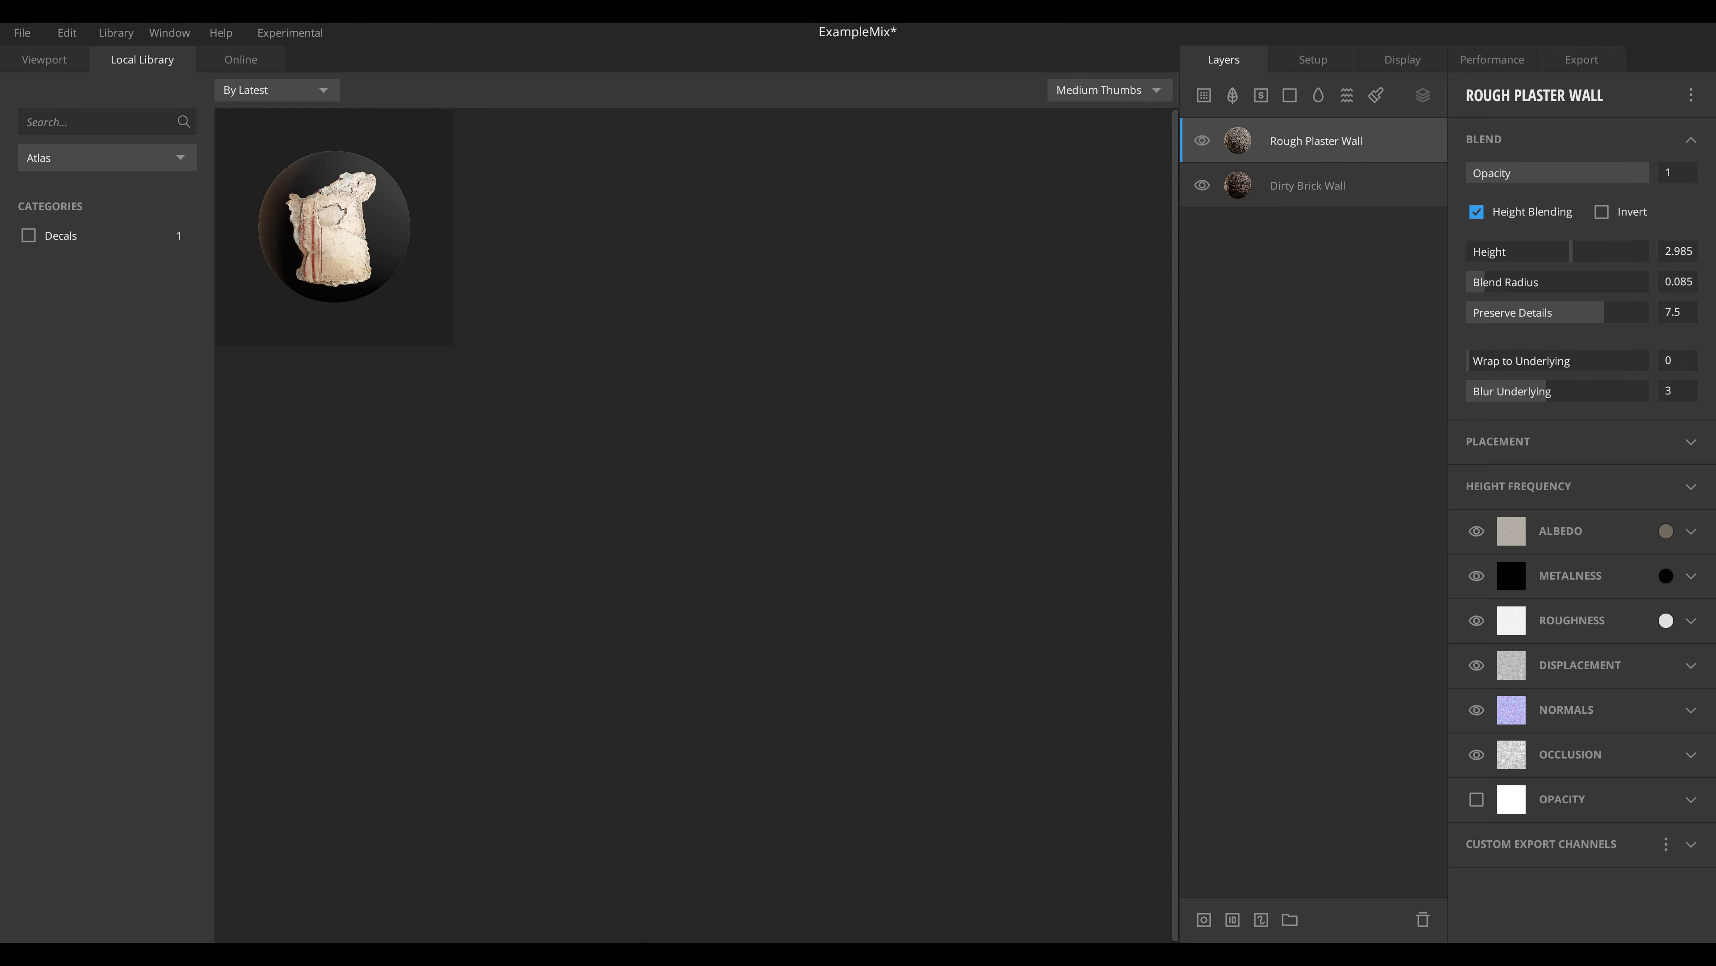
left_click(333, 226)
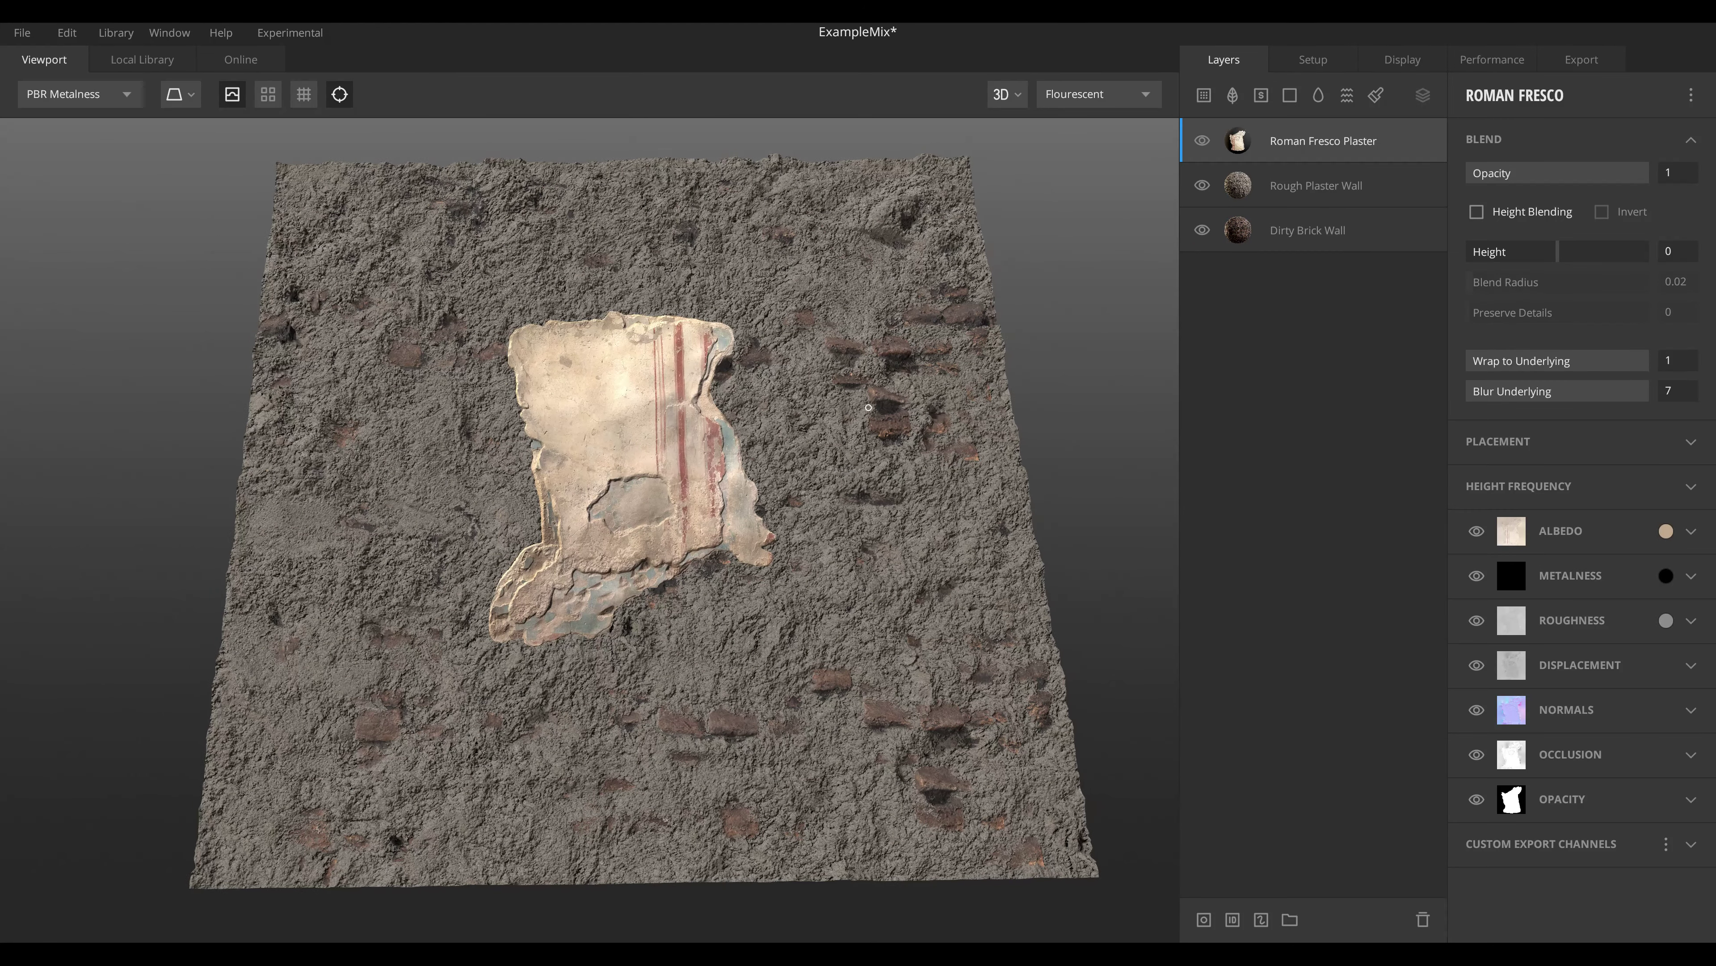
Enable Height Blending on the Roman Fresco Plaster layer with Height 4.08, Blend Radius 0.085 and Preserve Details 3.657.
mouse_move(743, 399)
left_mouse_down()
mouse_move(831, 398)
mouse_move(777, 396)
left_mouse_up()
middle_click_drag(777, 395, 736, 359)
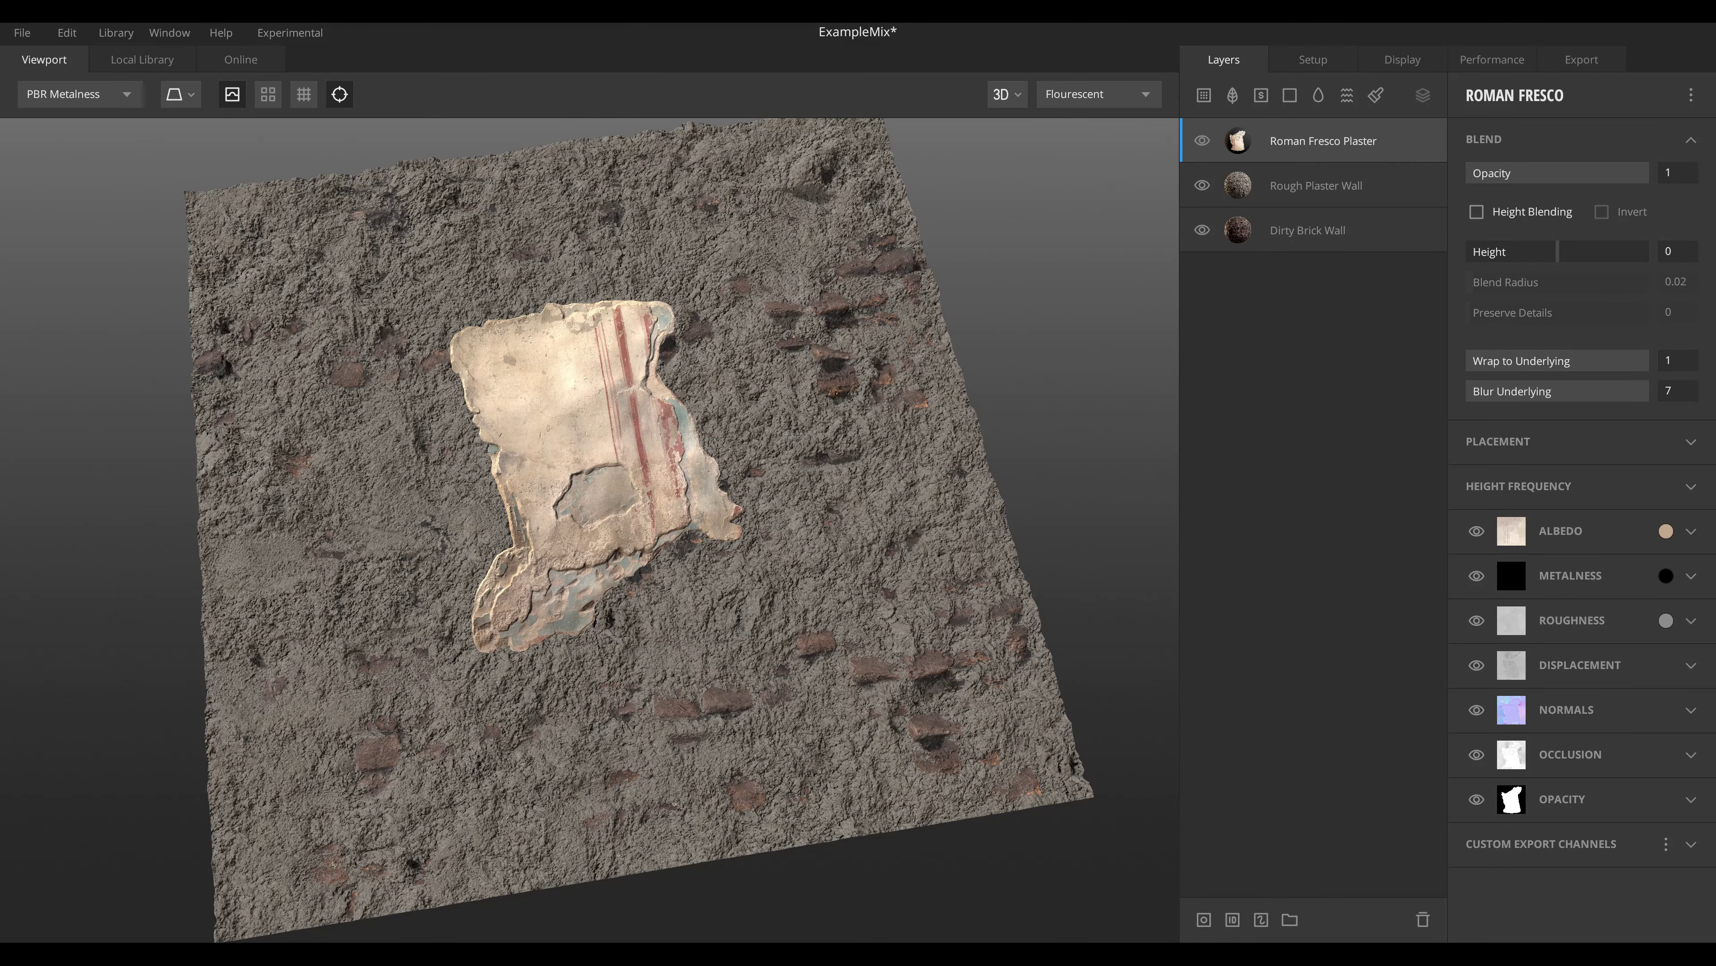
left_click(1476, 211)
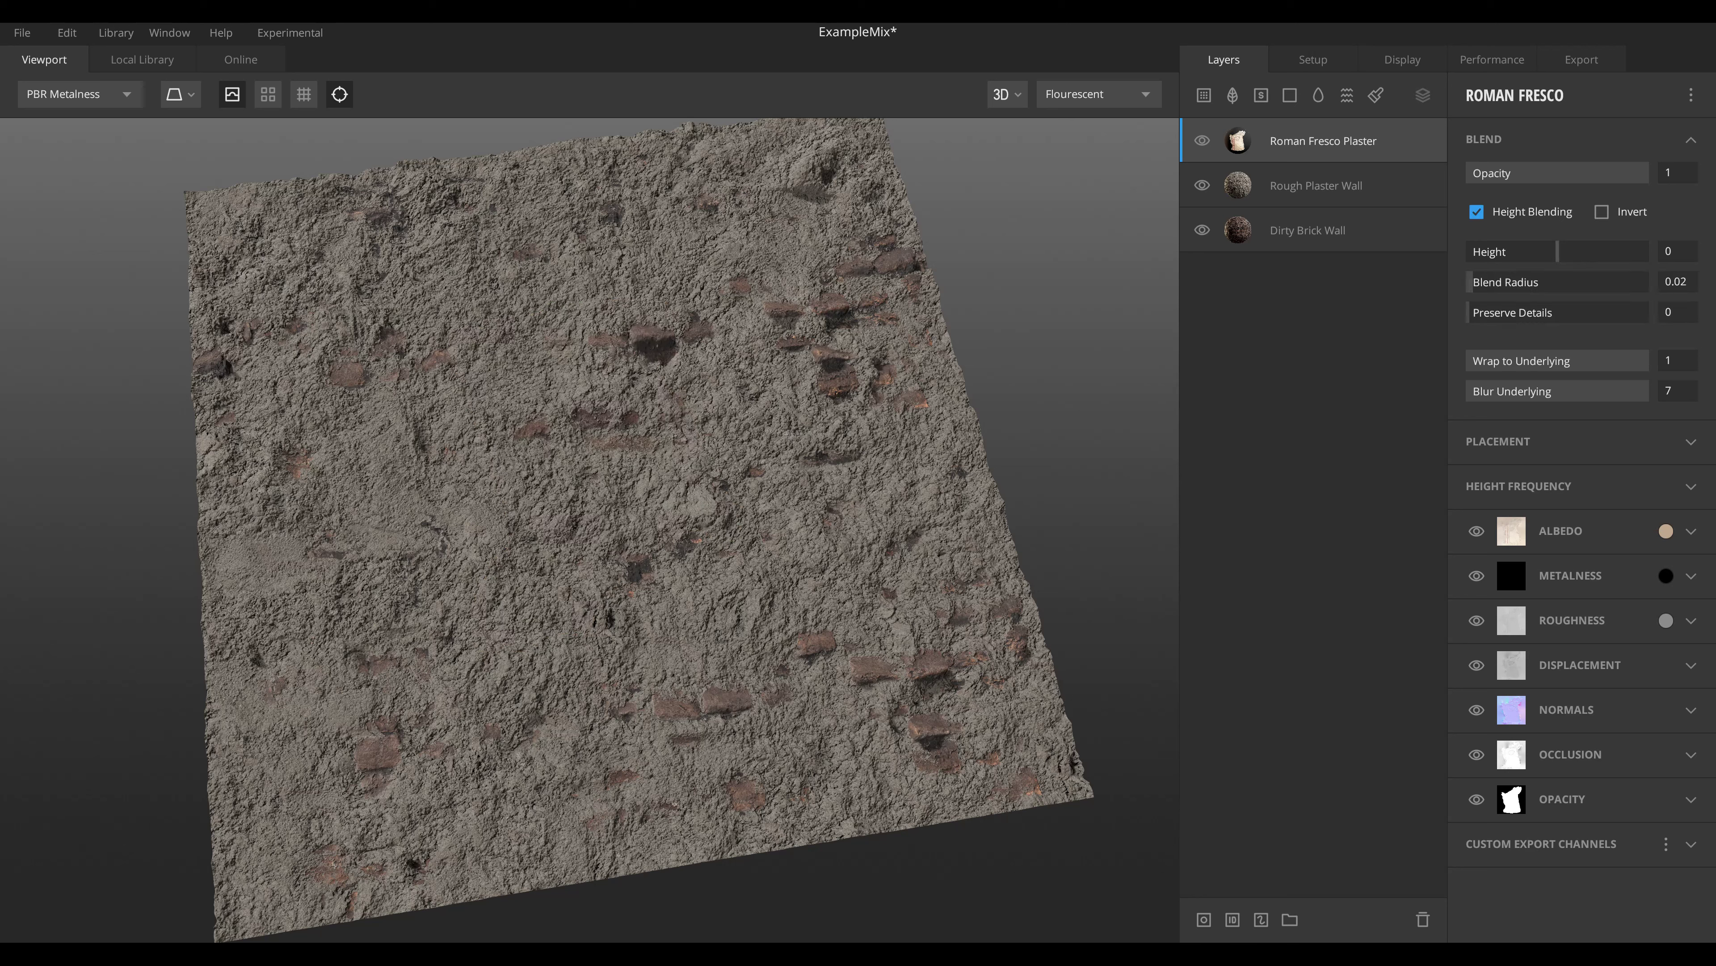
left_click_drag(1558, 251, 1576, 251)
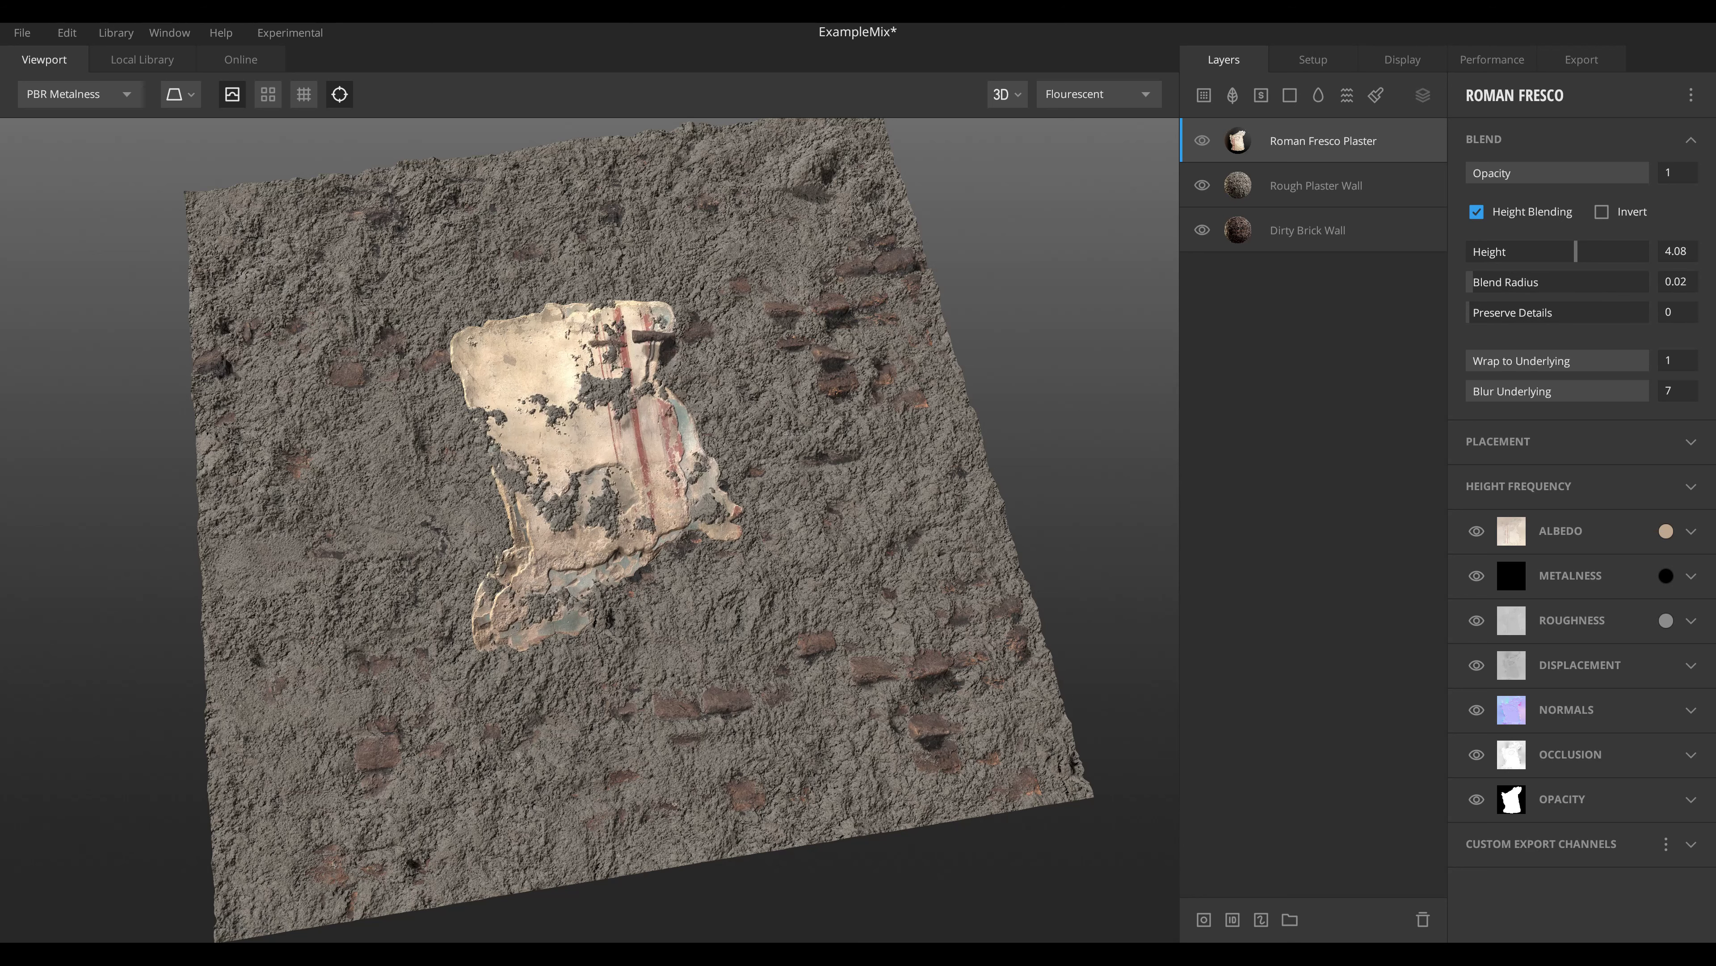
left_click_drag(1477, 282, 1534, 312)
left_click_drag(590, 474, 710, 473)
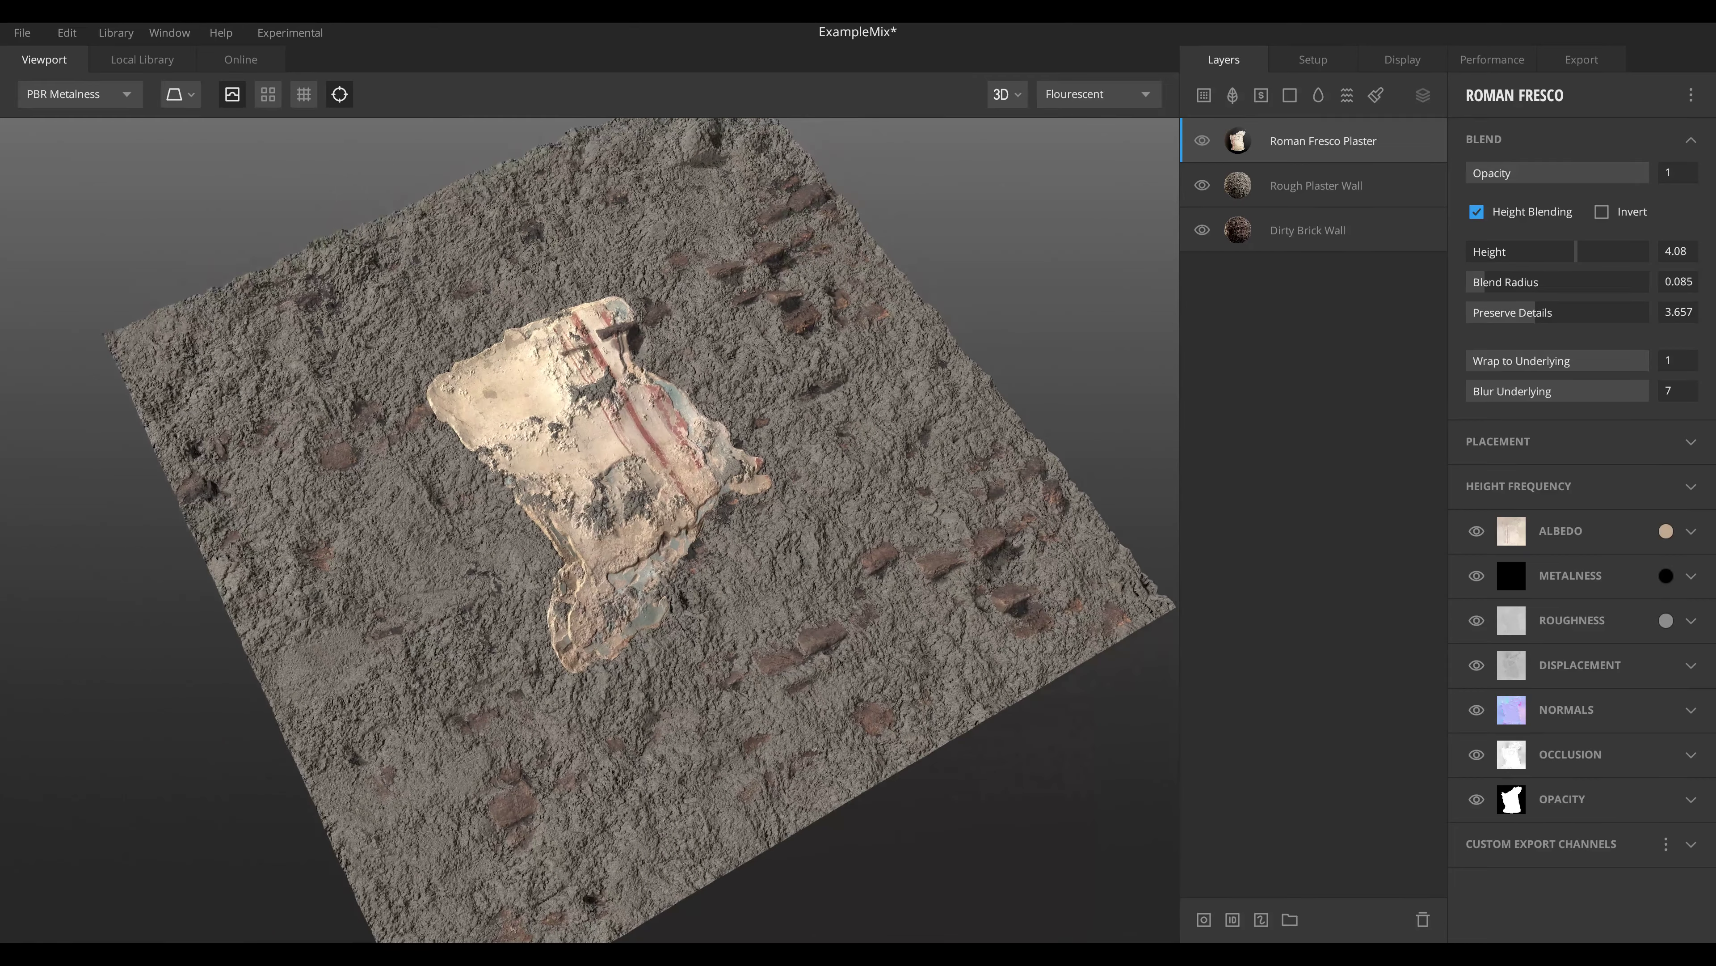
Shift the Roman Fresco Plaster's placement to the plane's corners, using Offset X -0.433 and a negative Offset Y.
left_click(1497, 441)
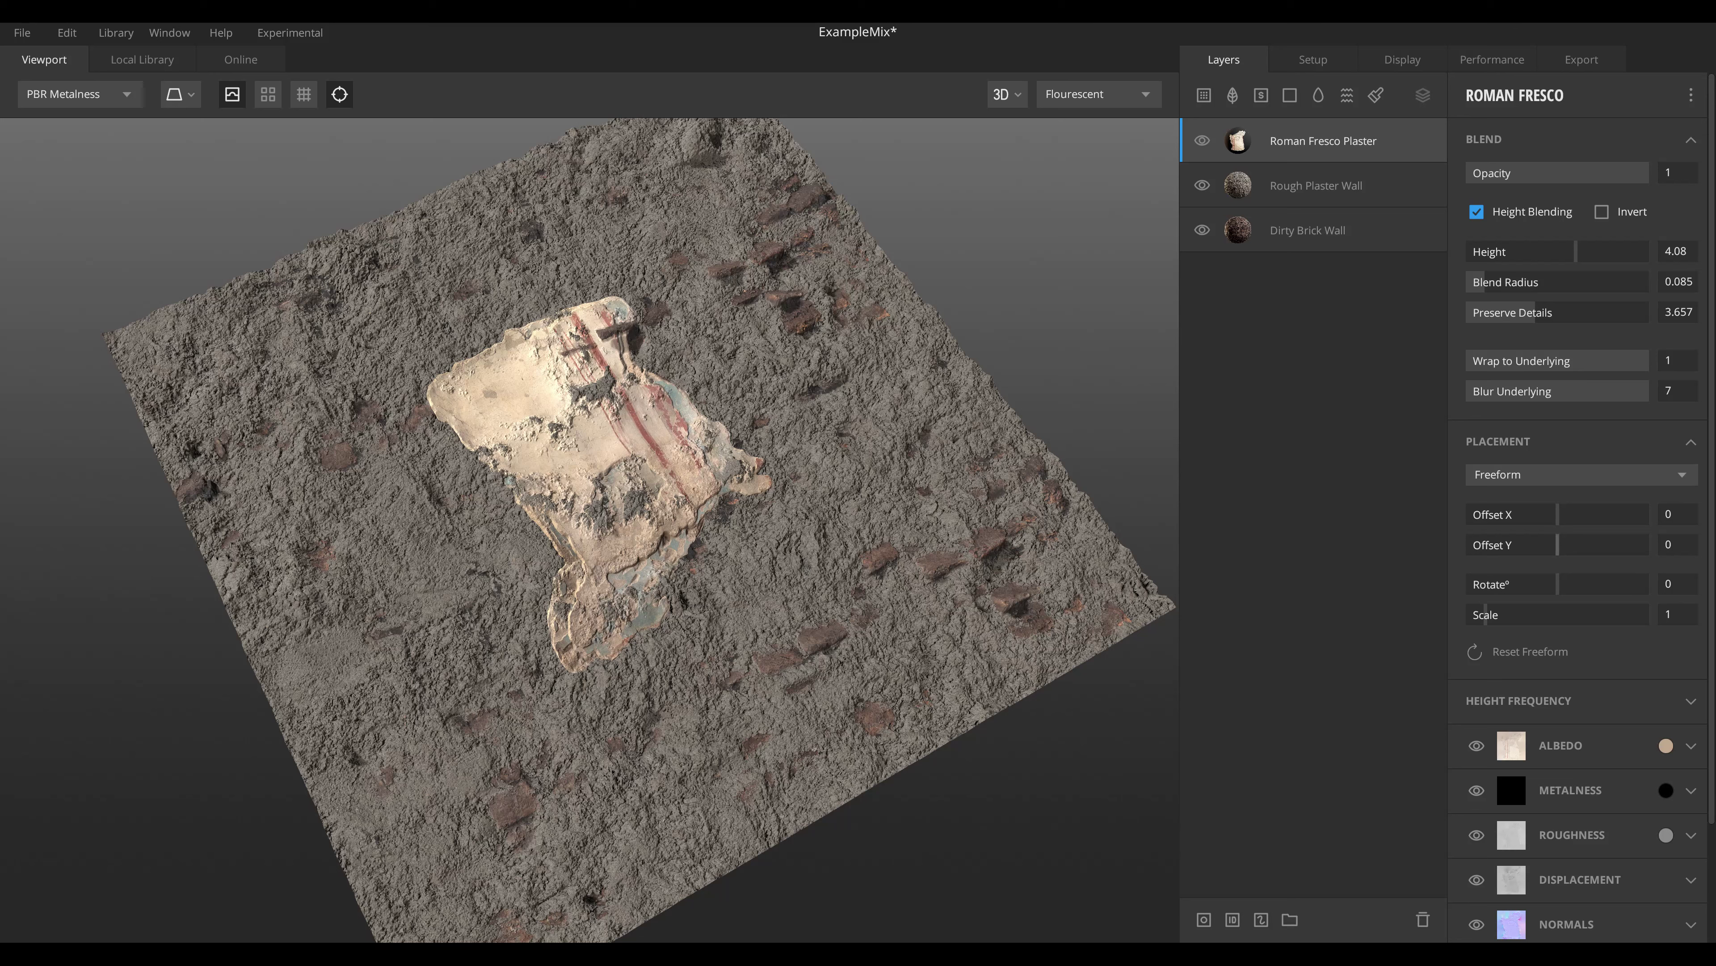
left_click_drag(1558, 514, 1519, 514)
left_click_drag(676, 531, 608, 531)
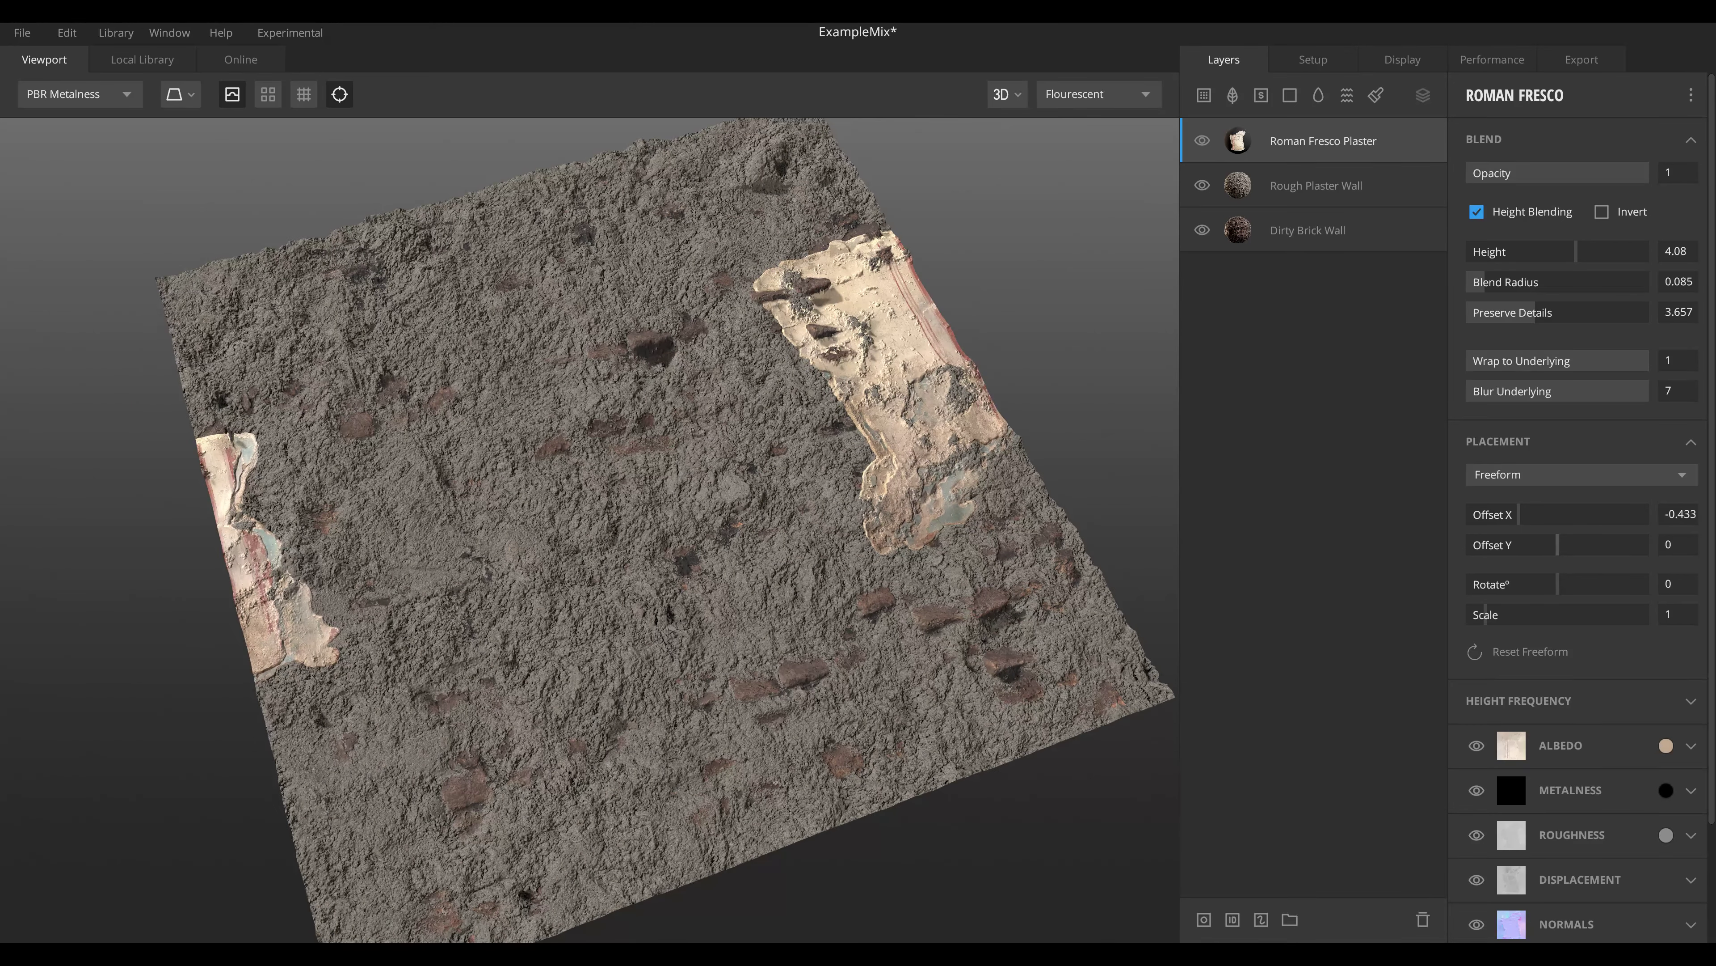
left_click_drag(1557, 544, 1522, 545)
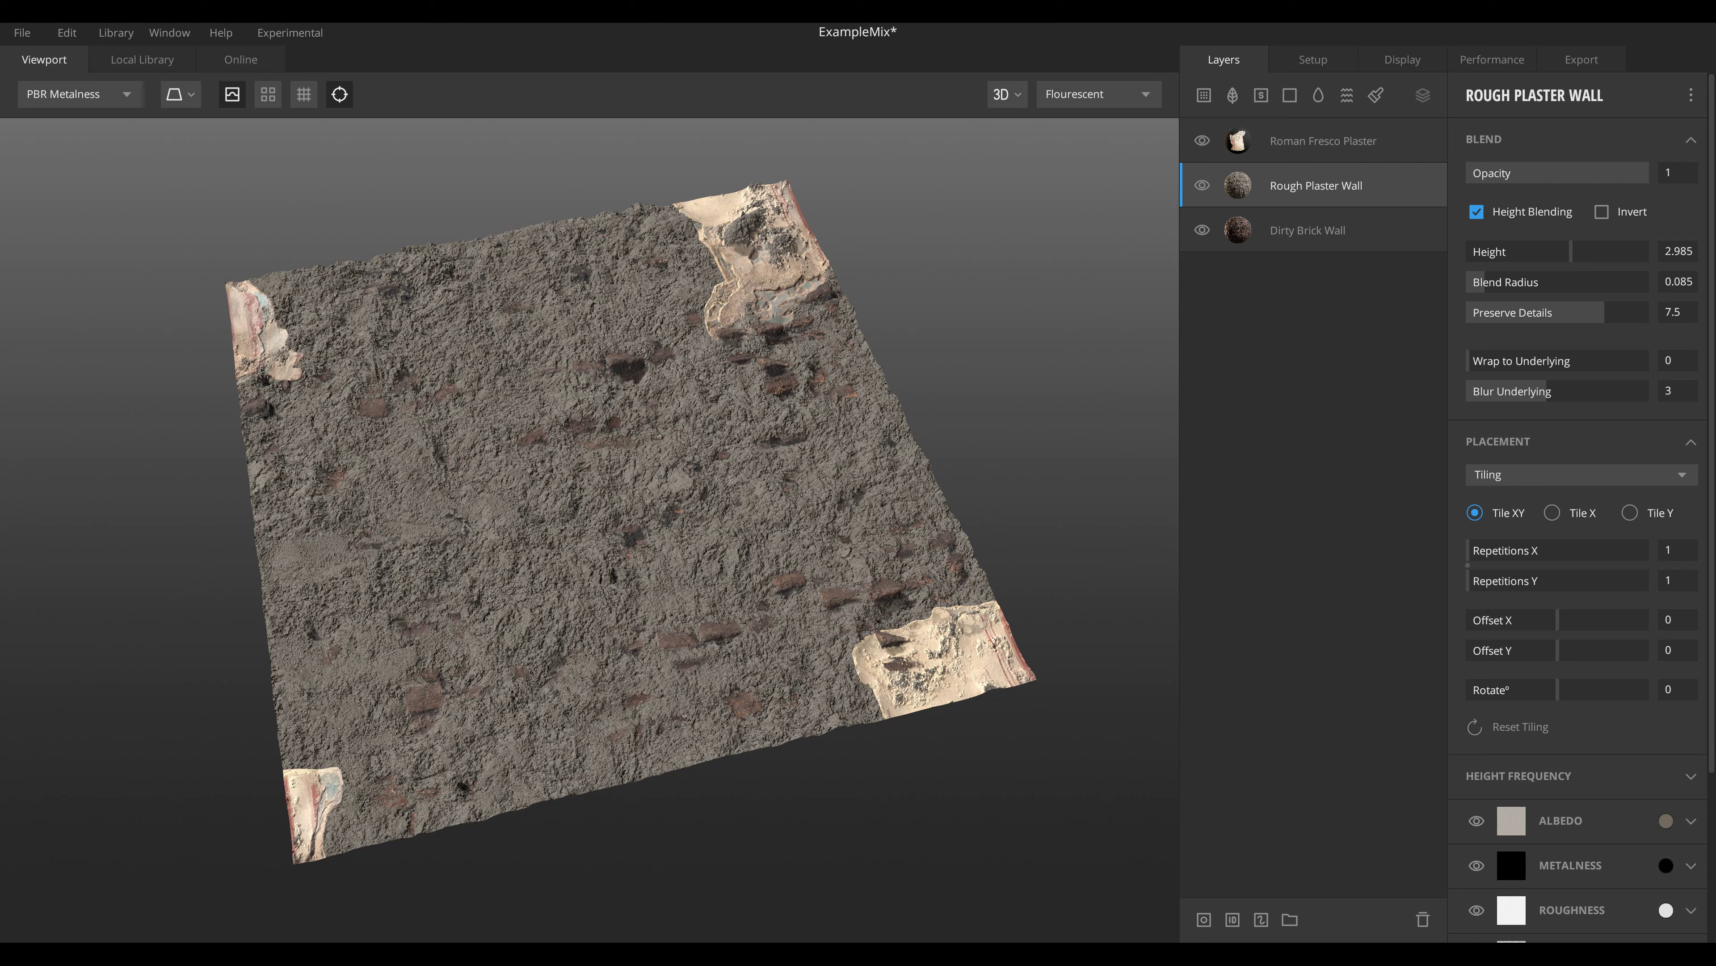
Add a 4096 px paint mask to the Rough Plaster Wall layer and hide the Roman Fresco Plaster layer.
left_click(1261, 919)
mouse_move(936, 463)
middle_mouse_down()
mouse_move(935, 449)
mouse_move(1038, 456)
mouse_move(989, 444)
mouse_move(1005, 447)
middle_mouse_up()
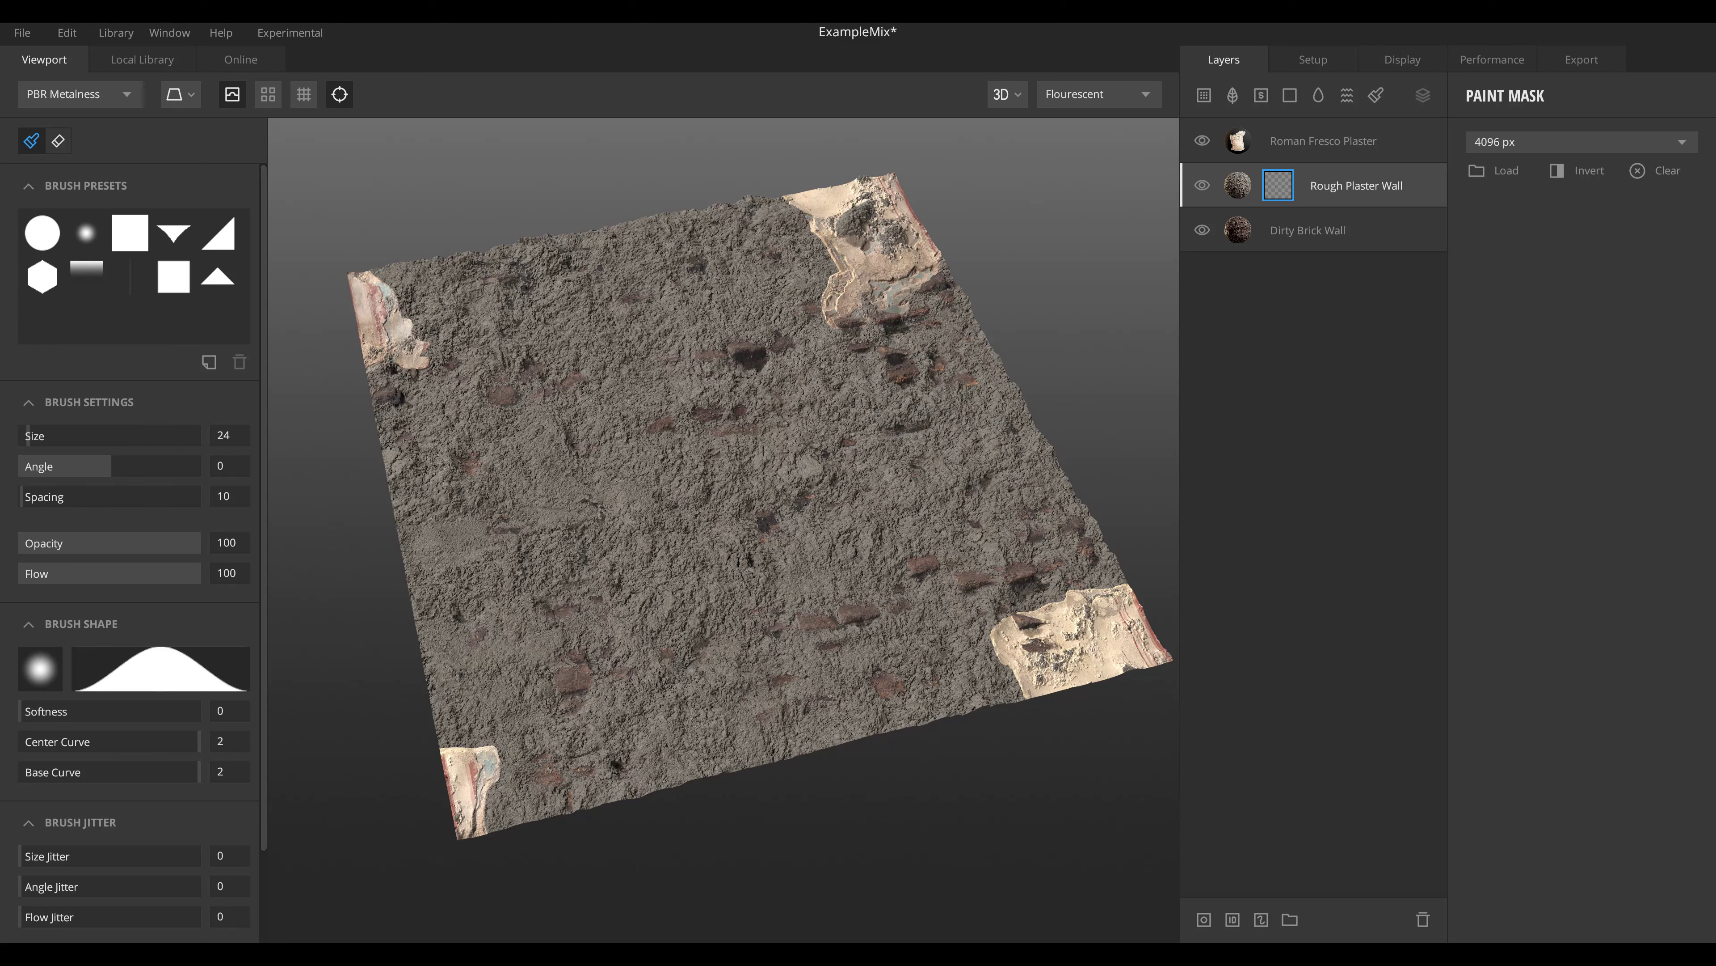
left_click(1202, 141)
Paint the Rough Plaster Wall mask in a strip along the plane's near edge with the soft brush to expose the bricks.
mouse_move(788, 443)
left_mouse_down("alt")
mouse_move(836, 449)
mouse_move(861, 396)
mouse_move(874, 437)
mouse_move(851, 453)
mouse_move(912, 499)
mouse_move(904, 525)
left_mouse_up("alt")
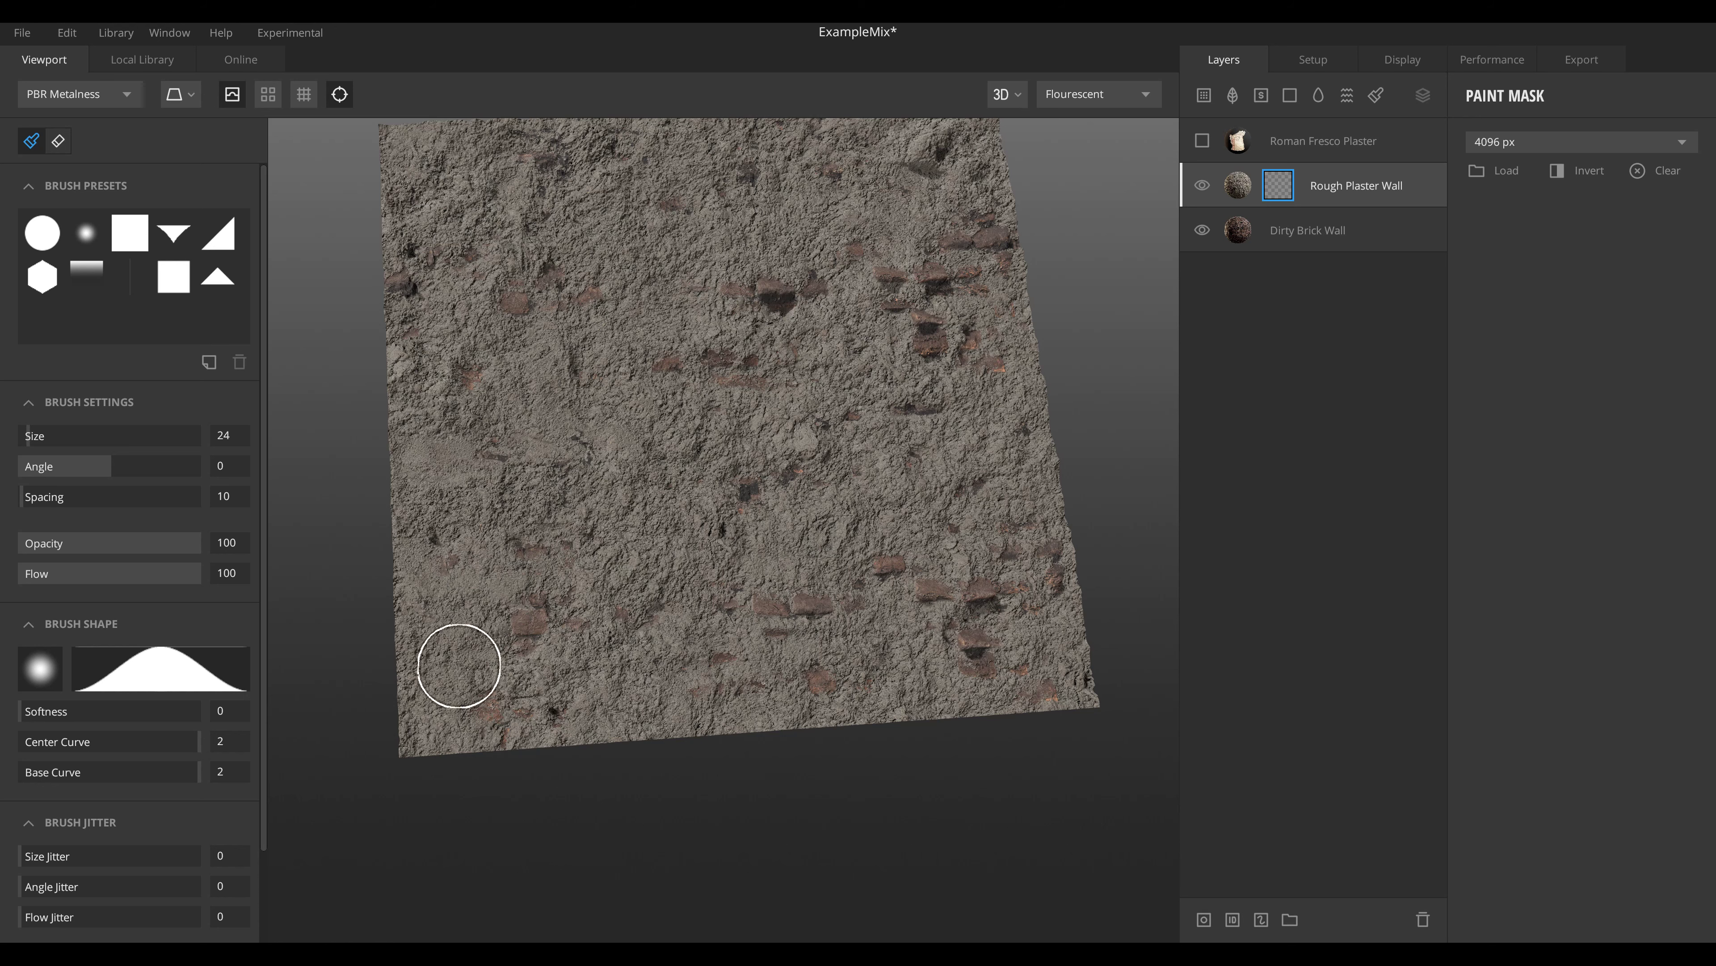
left_click_drag(650, 666, 706, 665, "alt")
mouse_move(445, 691)
left_mouse_down()
mouse_move(437, 710)
mouse_move(606, 729)
mouse_move(418, 711)
mouse_move(1077, 698)
left_mouse_up()
mouse_move(457, 671)
left_mouse_down()
mouse_move(406, 651)
mouse_move(675, 652)
mouse_move(996, 621)
mouse_move(1054, 640)
mouse_move(969, 667)
mouse_move(631, 701)
mouse_move(491, 690)
mouse_move(395, 651)
mouse_move(399, 626)
left_mouse_up()
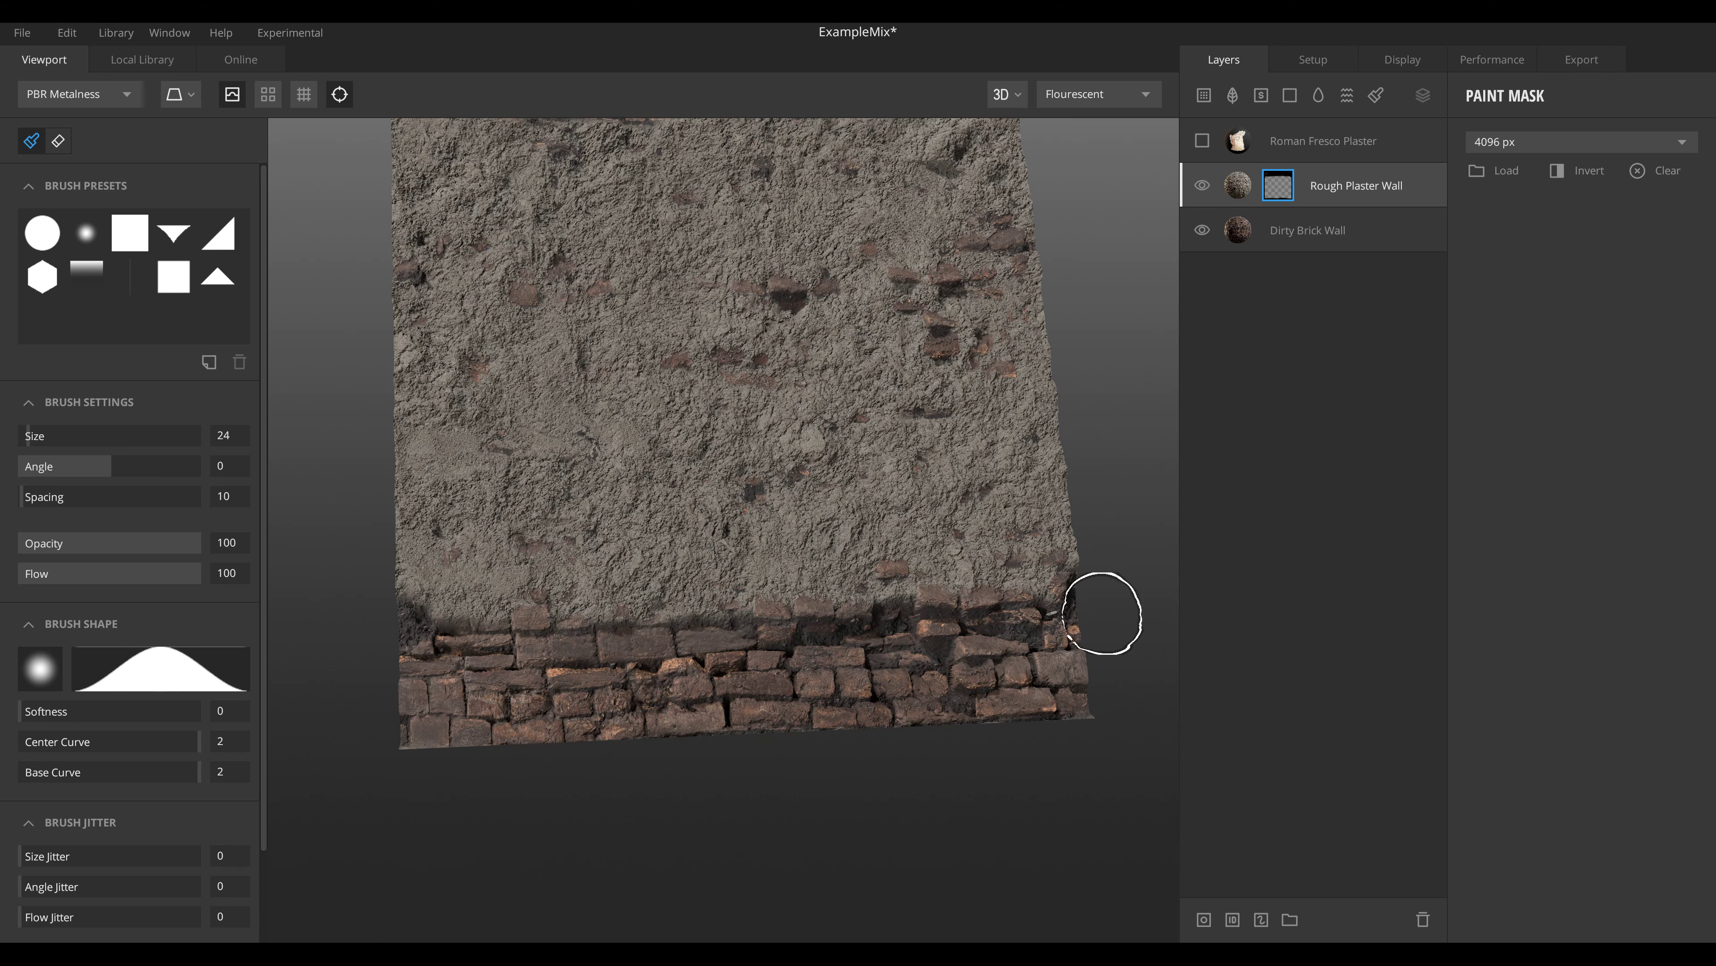
left_click_drag(1115, 675, 1103, 700, "alt")
key("f")
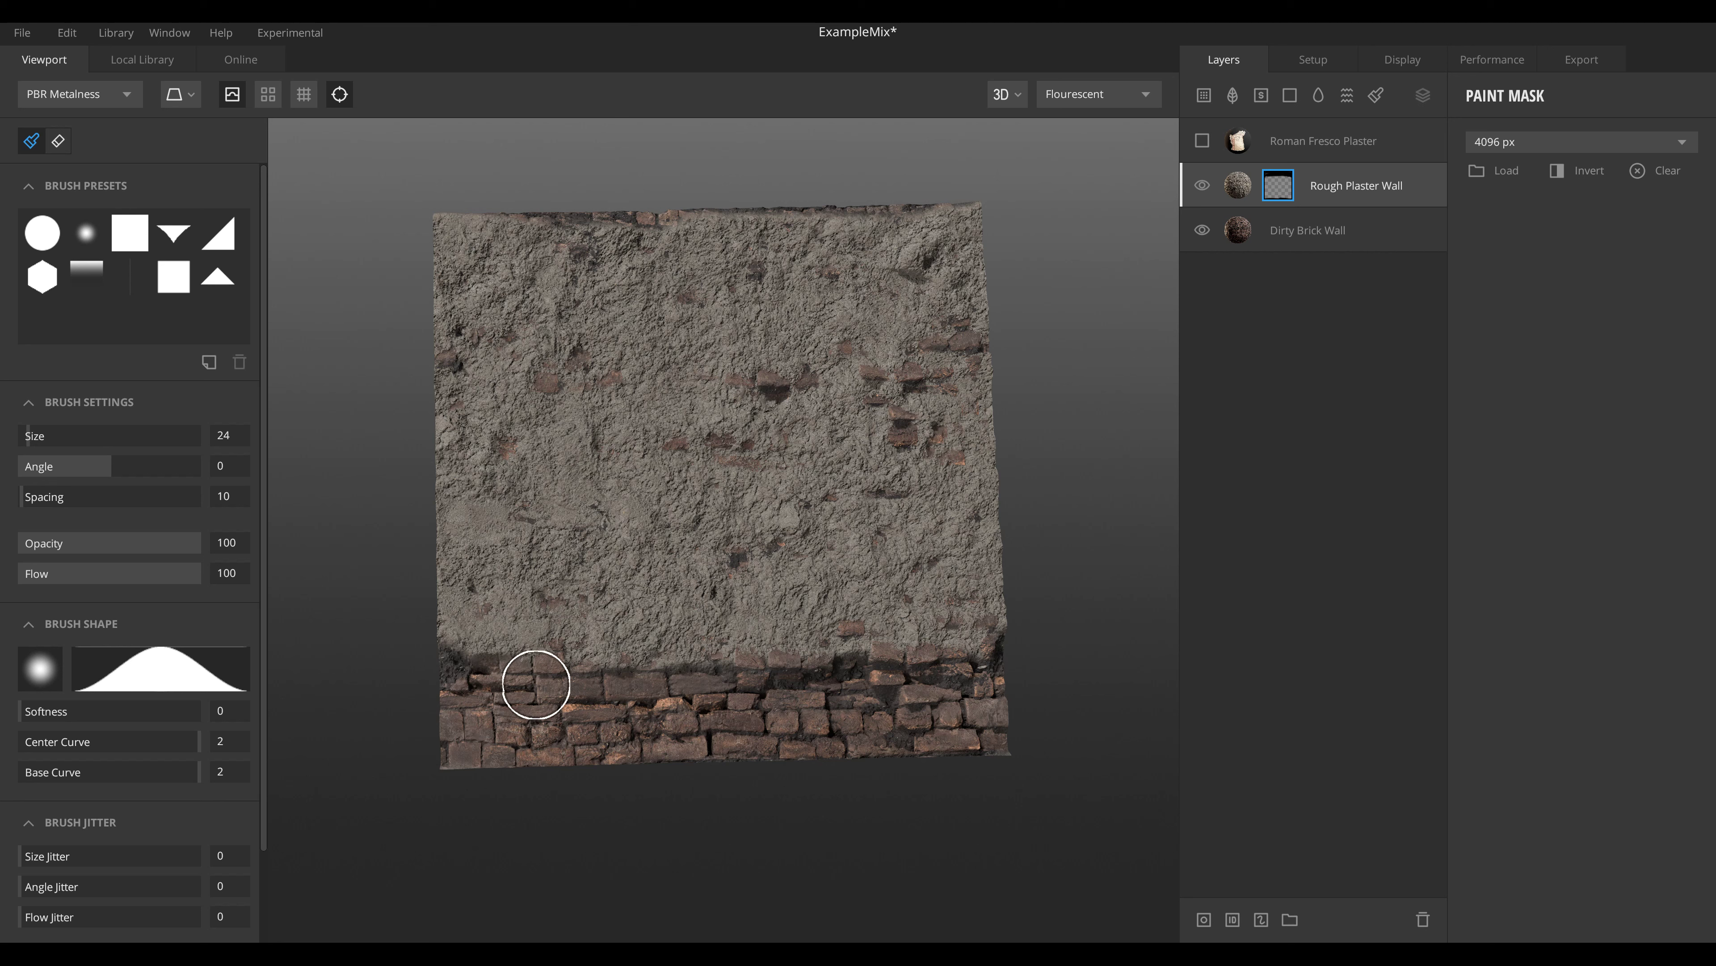
left_click_drag(464, 686, 976, 674)
left_click(125, 247)
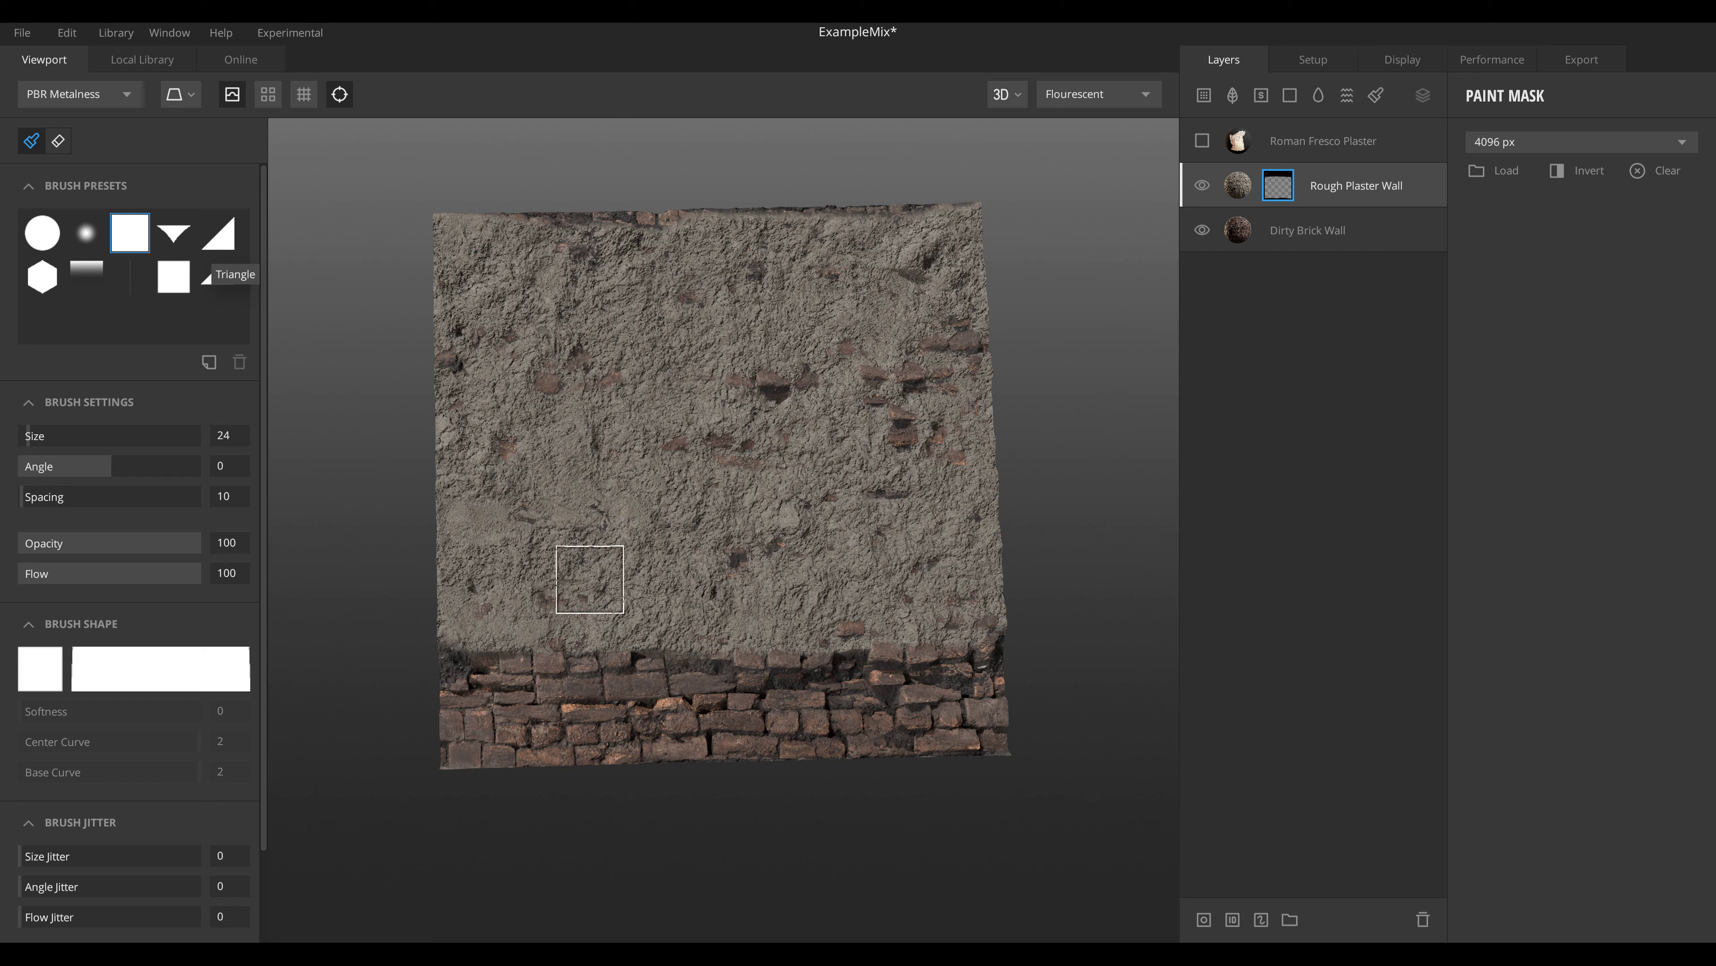
left_click(899, 435)
mouse_move(899, 435)
left_mouse_down()
mouse_move(845, 446)
mouse_move(892, 480)
mouse_move(916, 439)
mouse_move(916, 487)
mouse_move(889, 498)
mouse_move(808, 443)
left_mouse_up()
left_click_drag(807, 442, 875, 435, "alt")
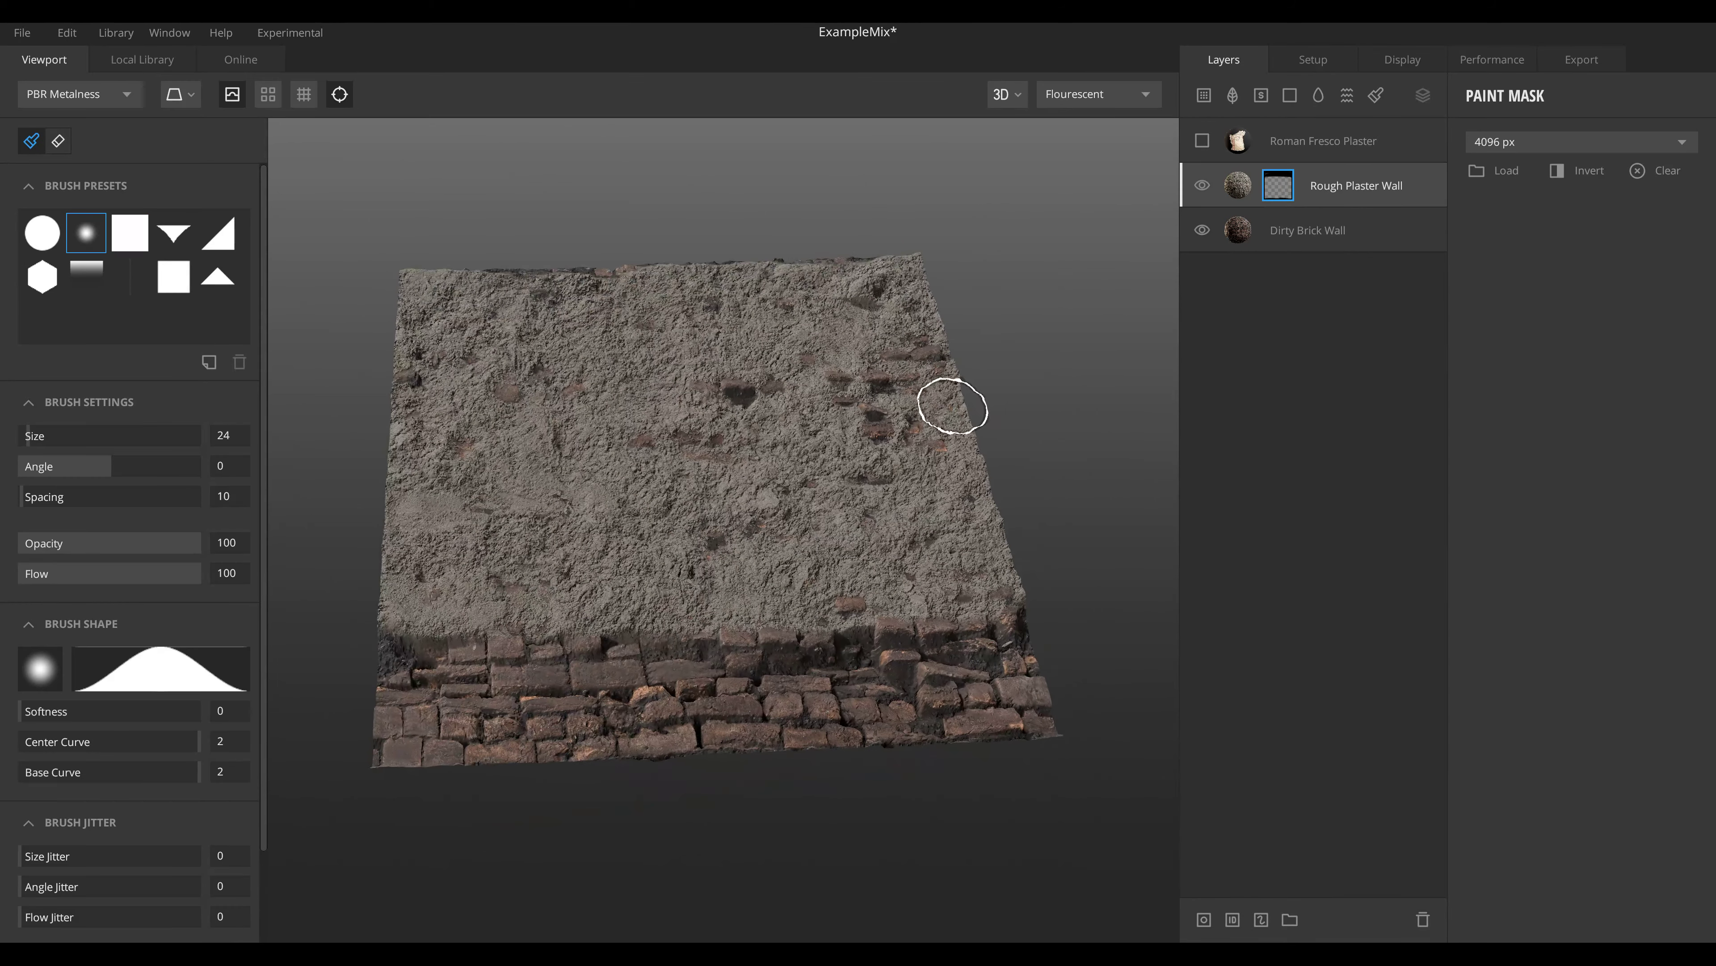
Paint the Rough Plaster Wall mask along the plane's far edge with the soft brush to expose a thin brick strip.
mouse_move(950, 403)
left_mouse_down("alt")
mouse_move(223, 253)
mouse_move(784, 348)
left_mouse_up("alt")
middle_click_drag(784, 348, 794, 463)
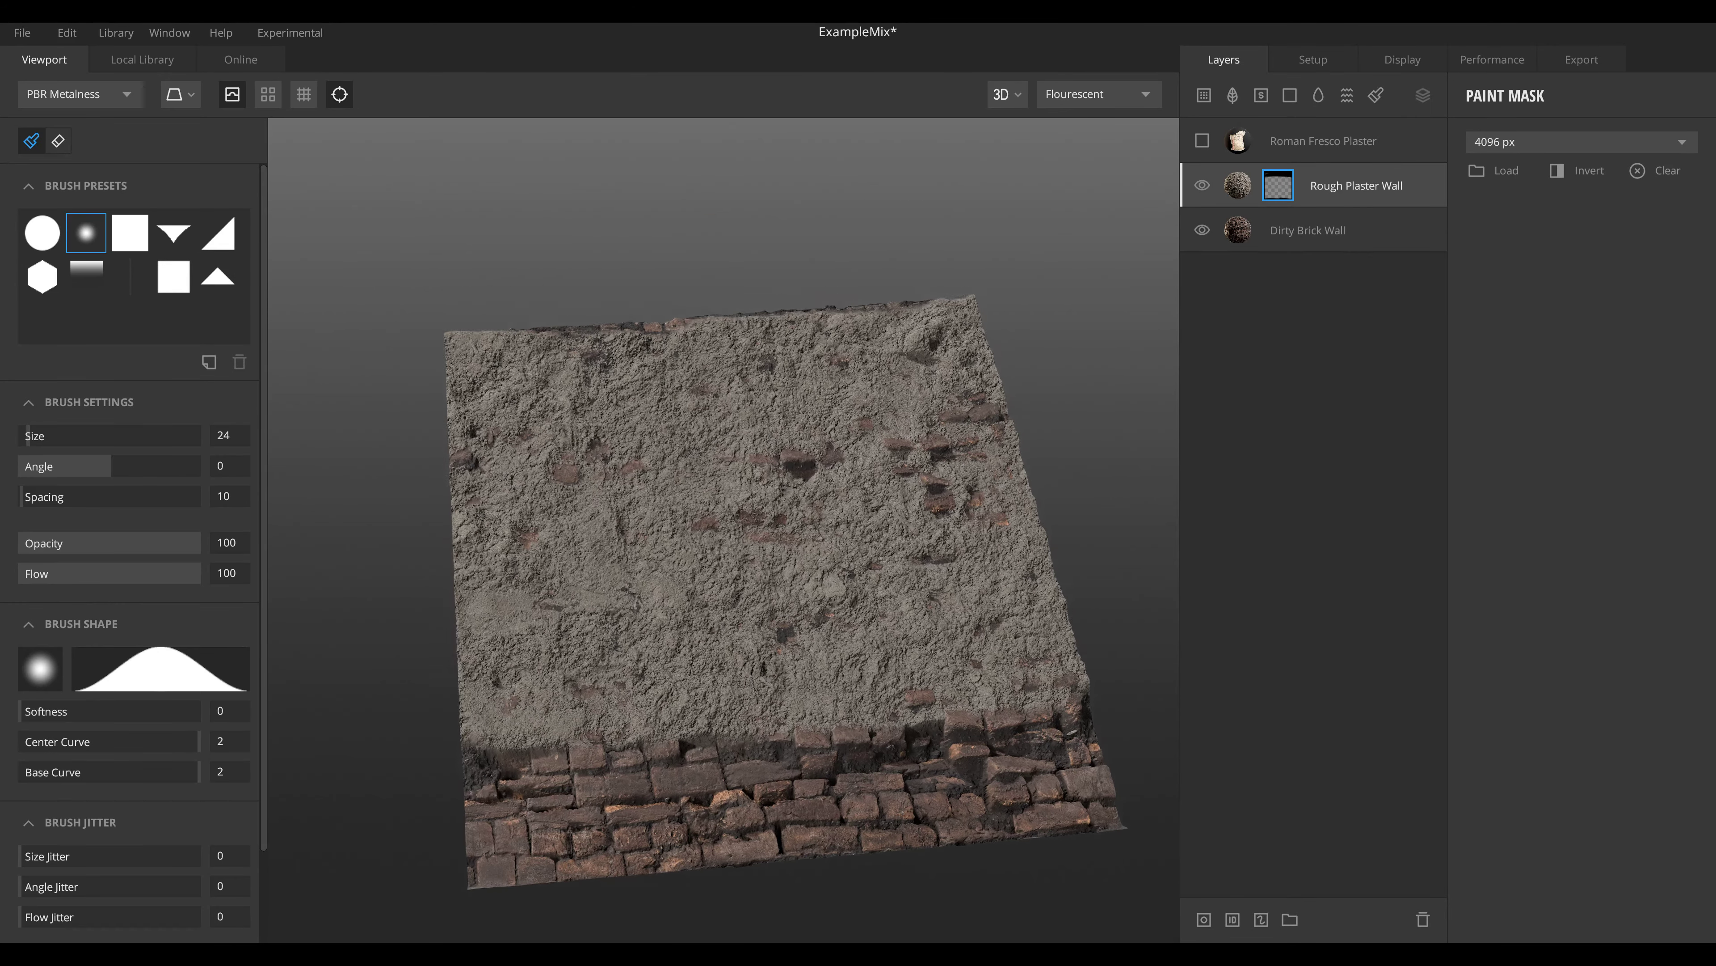
left_click_drag(794, 462, 795, 484, "alt")
left_click_drag(456, 314, 902, 279)
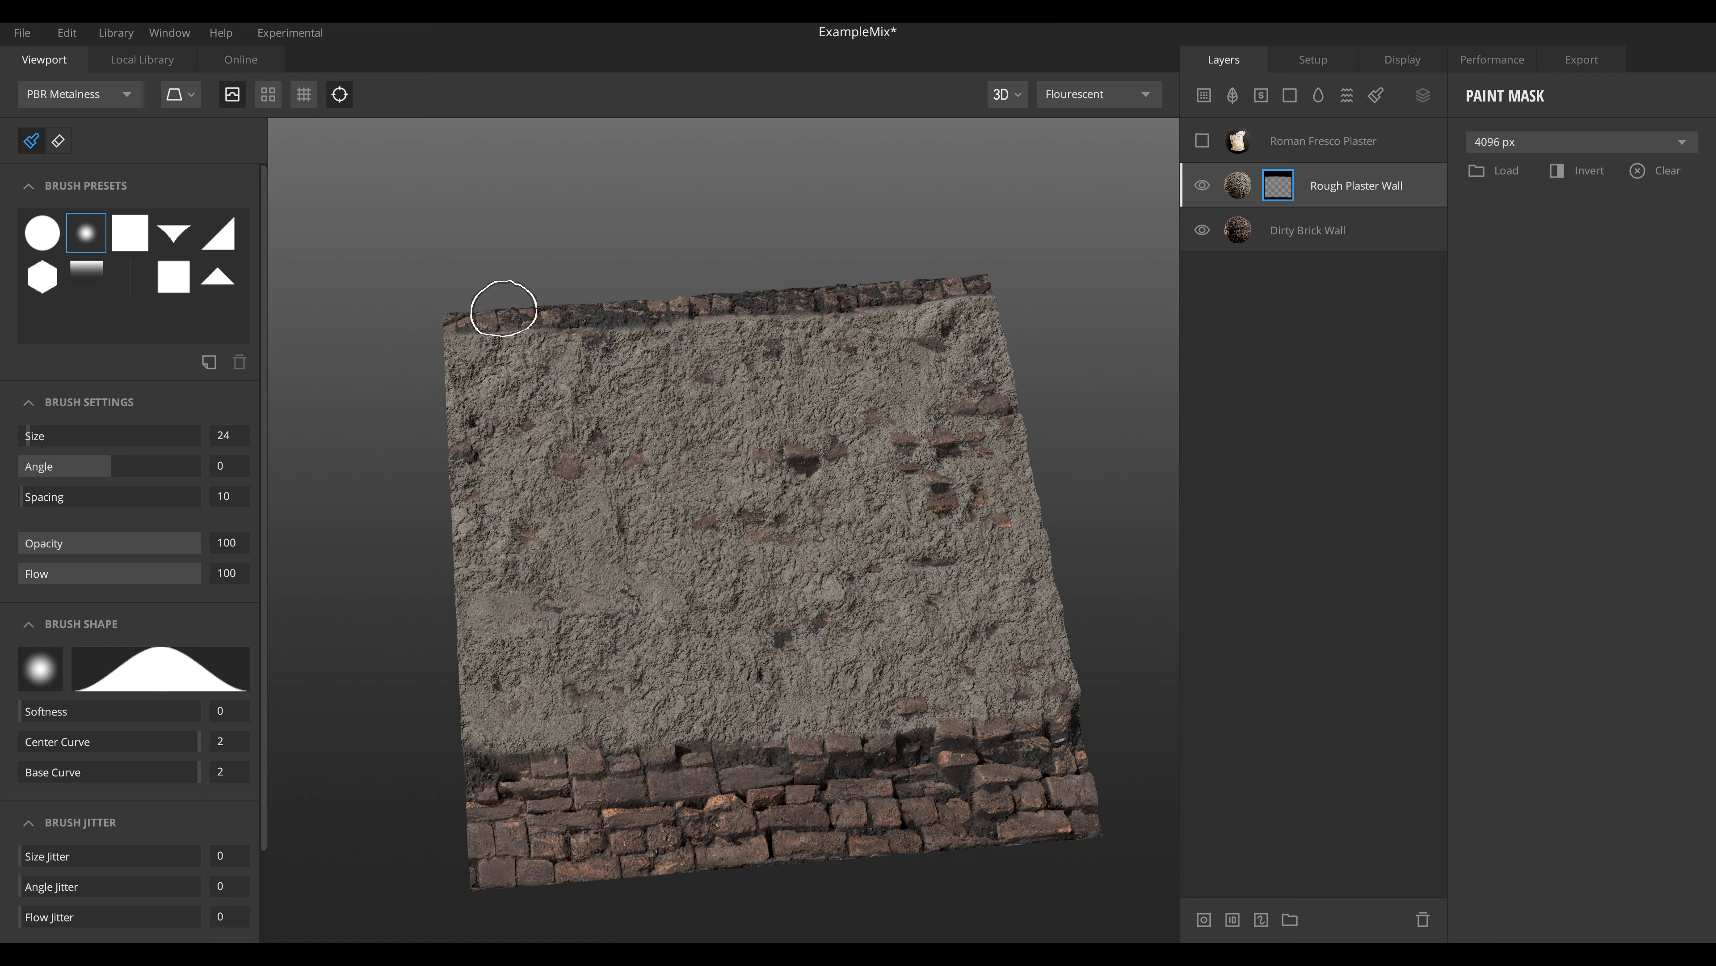
Set the Rough Plaster Wall layer's blend Height to 1.791 and Blend Radius to 0.149.
left_click(1356, 185)
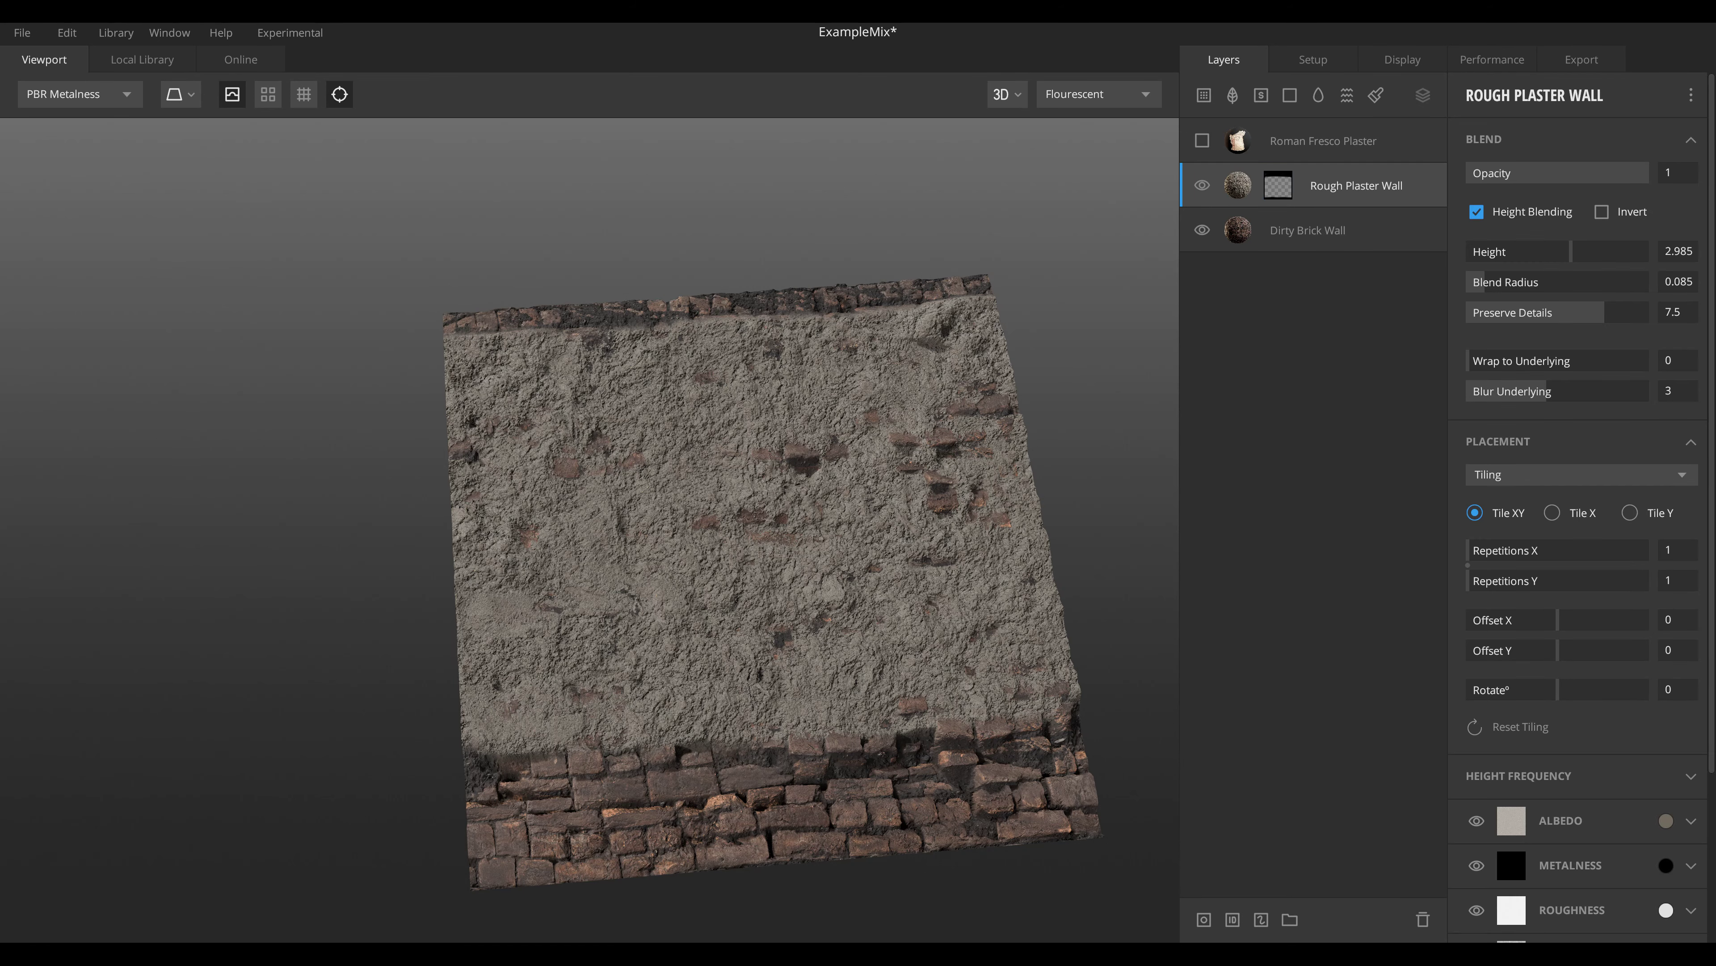
middle_click_drag(757, 567, 725, 534)
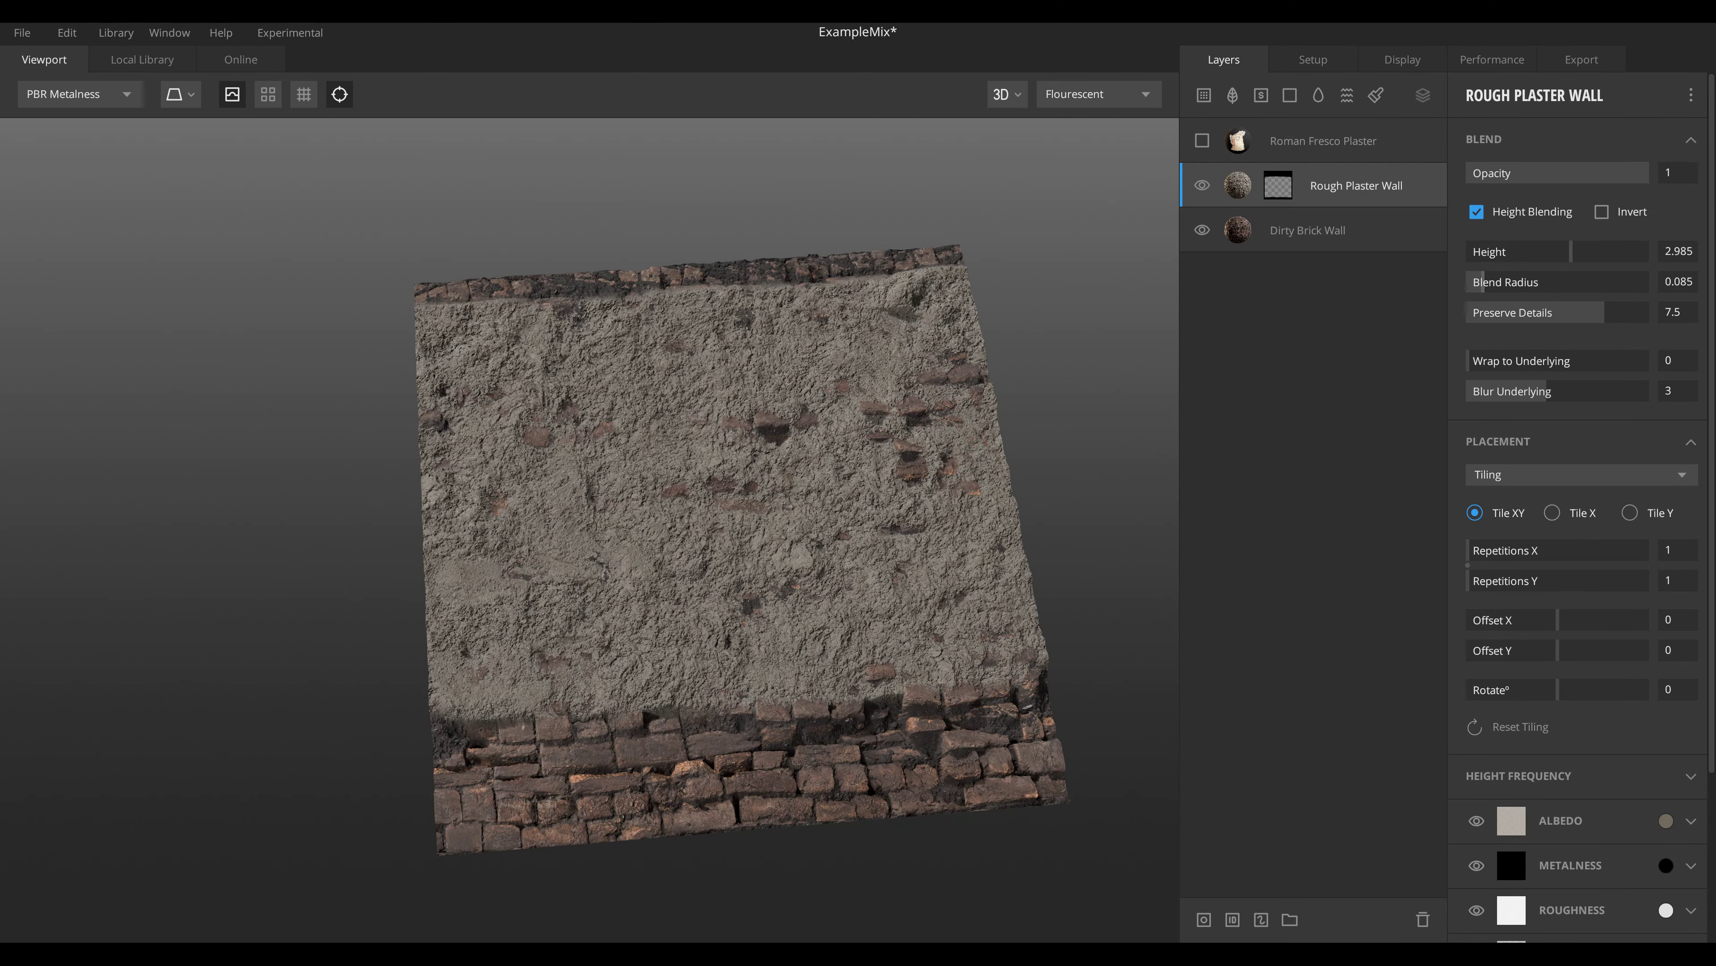
mouse_move(1571, 250)
left_mouse_down()
mouse_move(1500, 282)
mouse_move(1533, 283)
mouse_move(1495, 282)
mouse_move(1566, 250)
left_mouse_up()
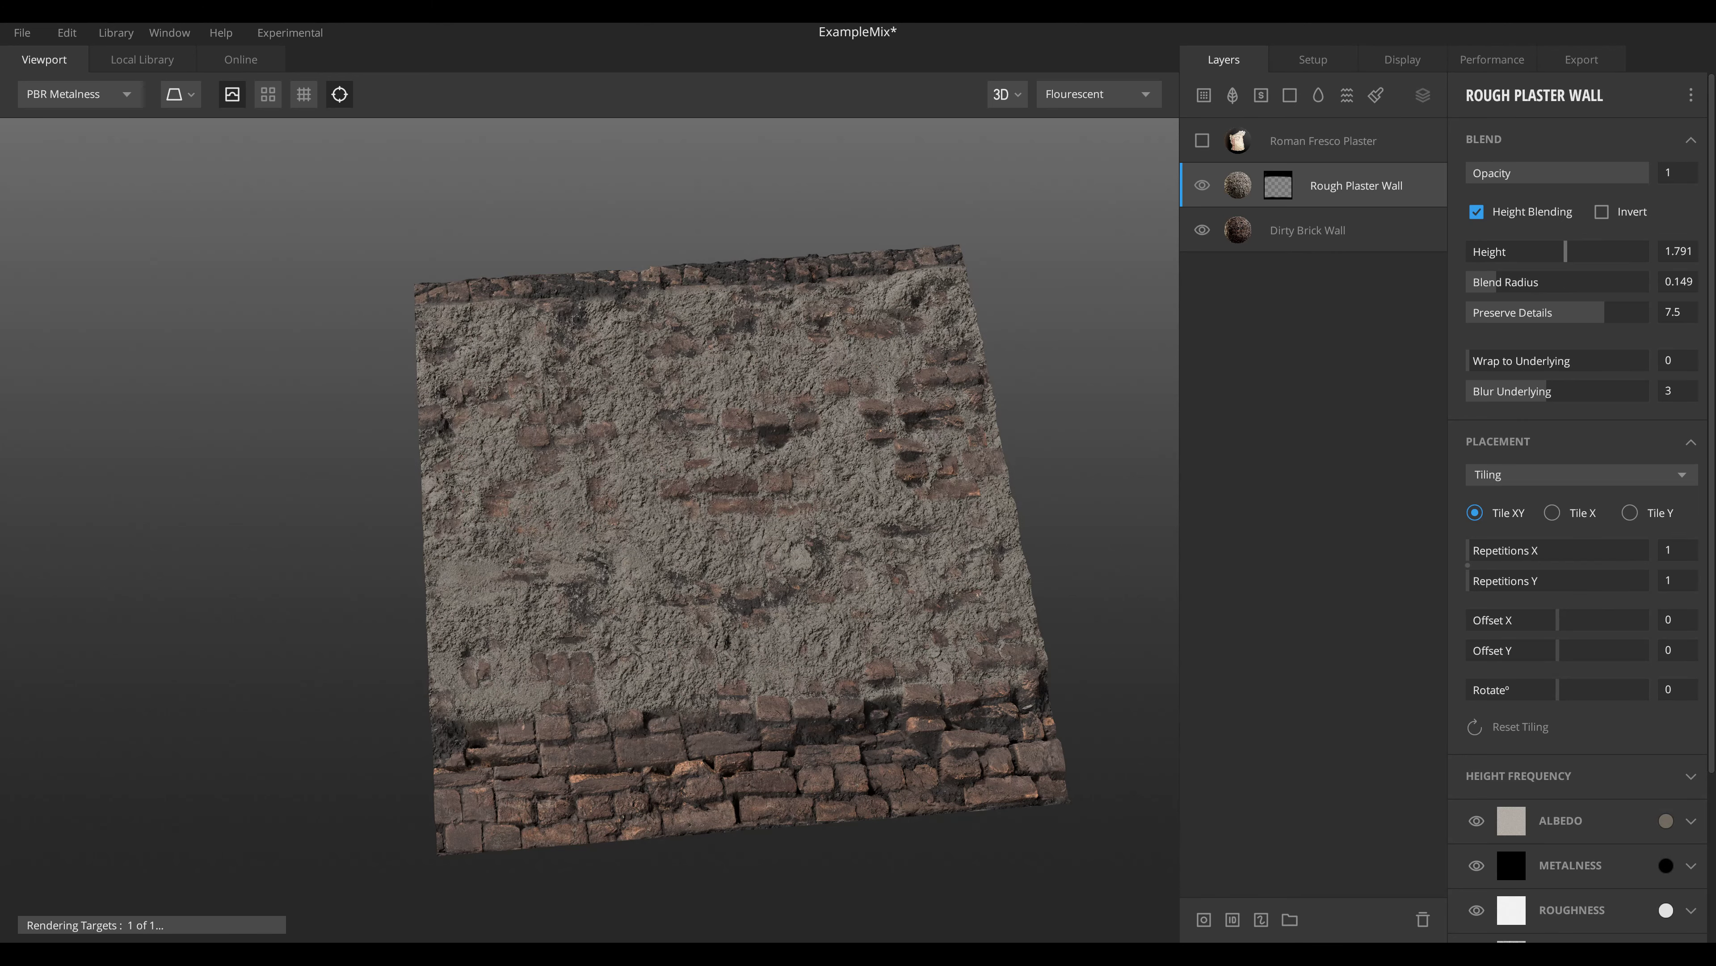
Delete the hidden Roman Fresco Plaster layer from the mix.
left_click_drag(743, 541, 838, 568)
middle_click_drag(838, 569, 830, 512)
left_click(1323, 141)
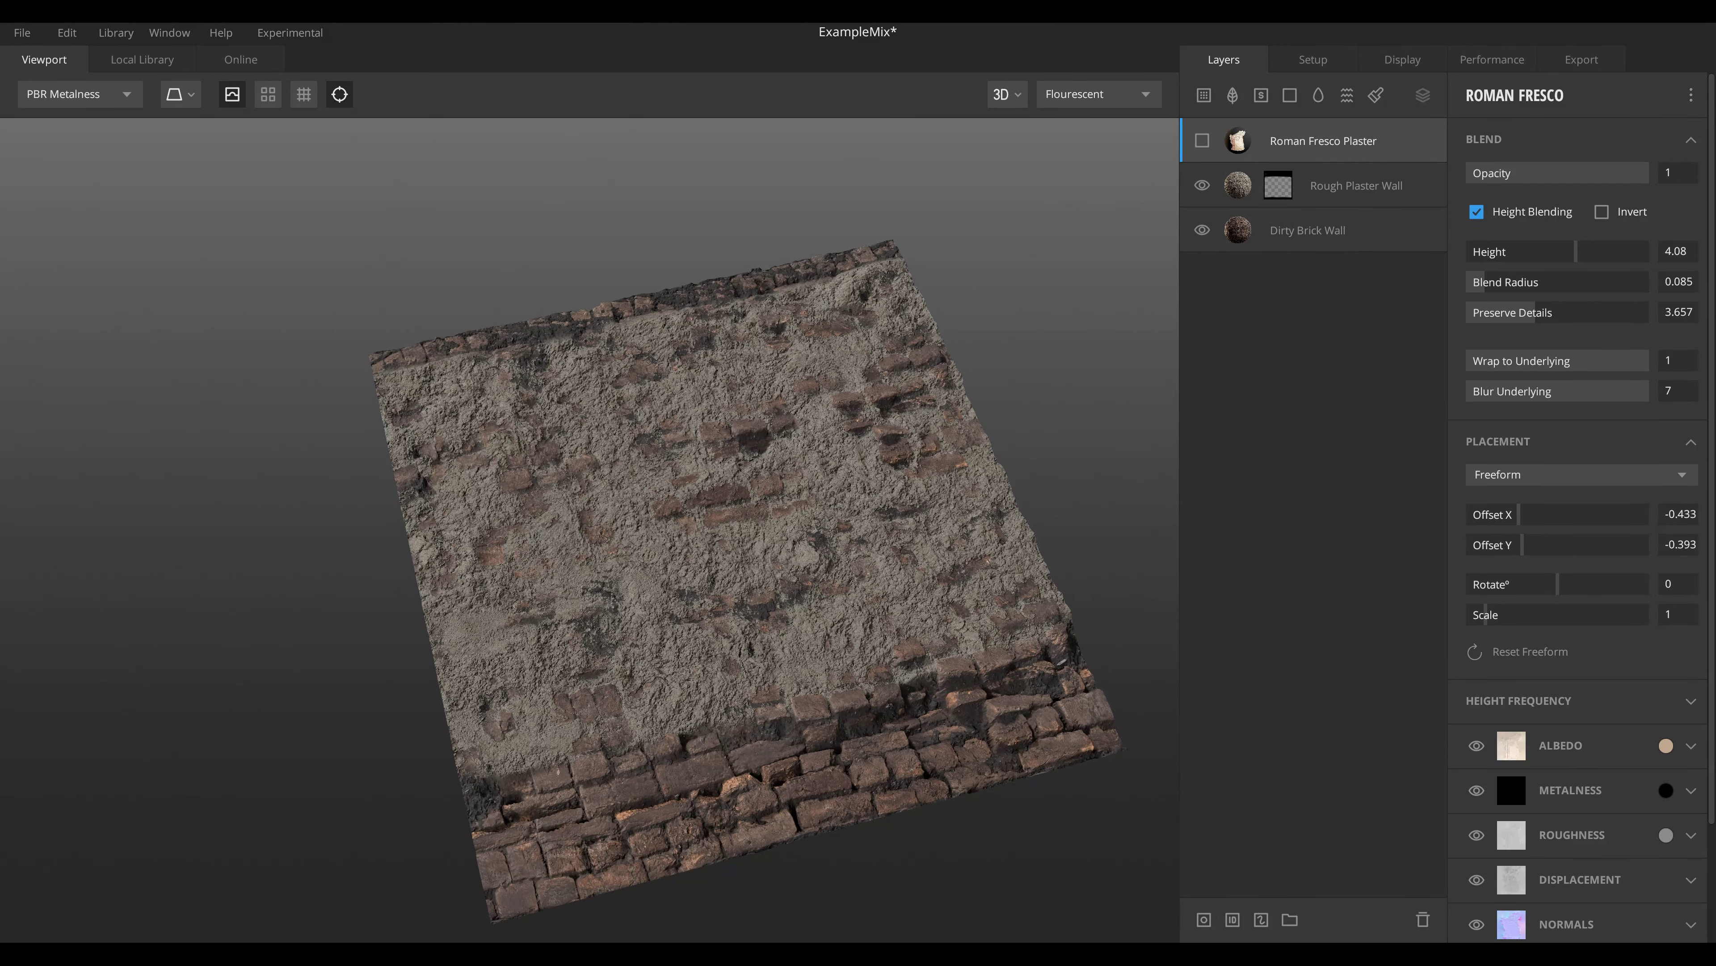
key("Delete")
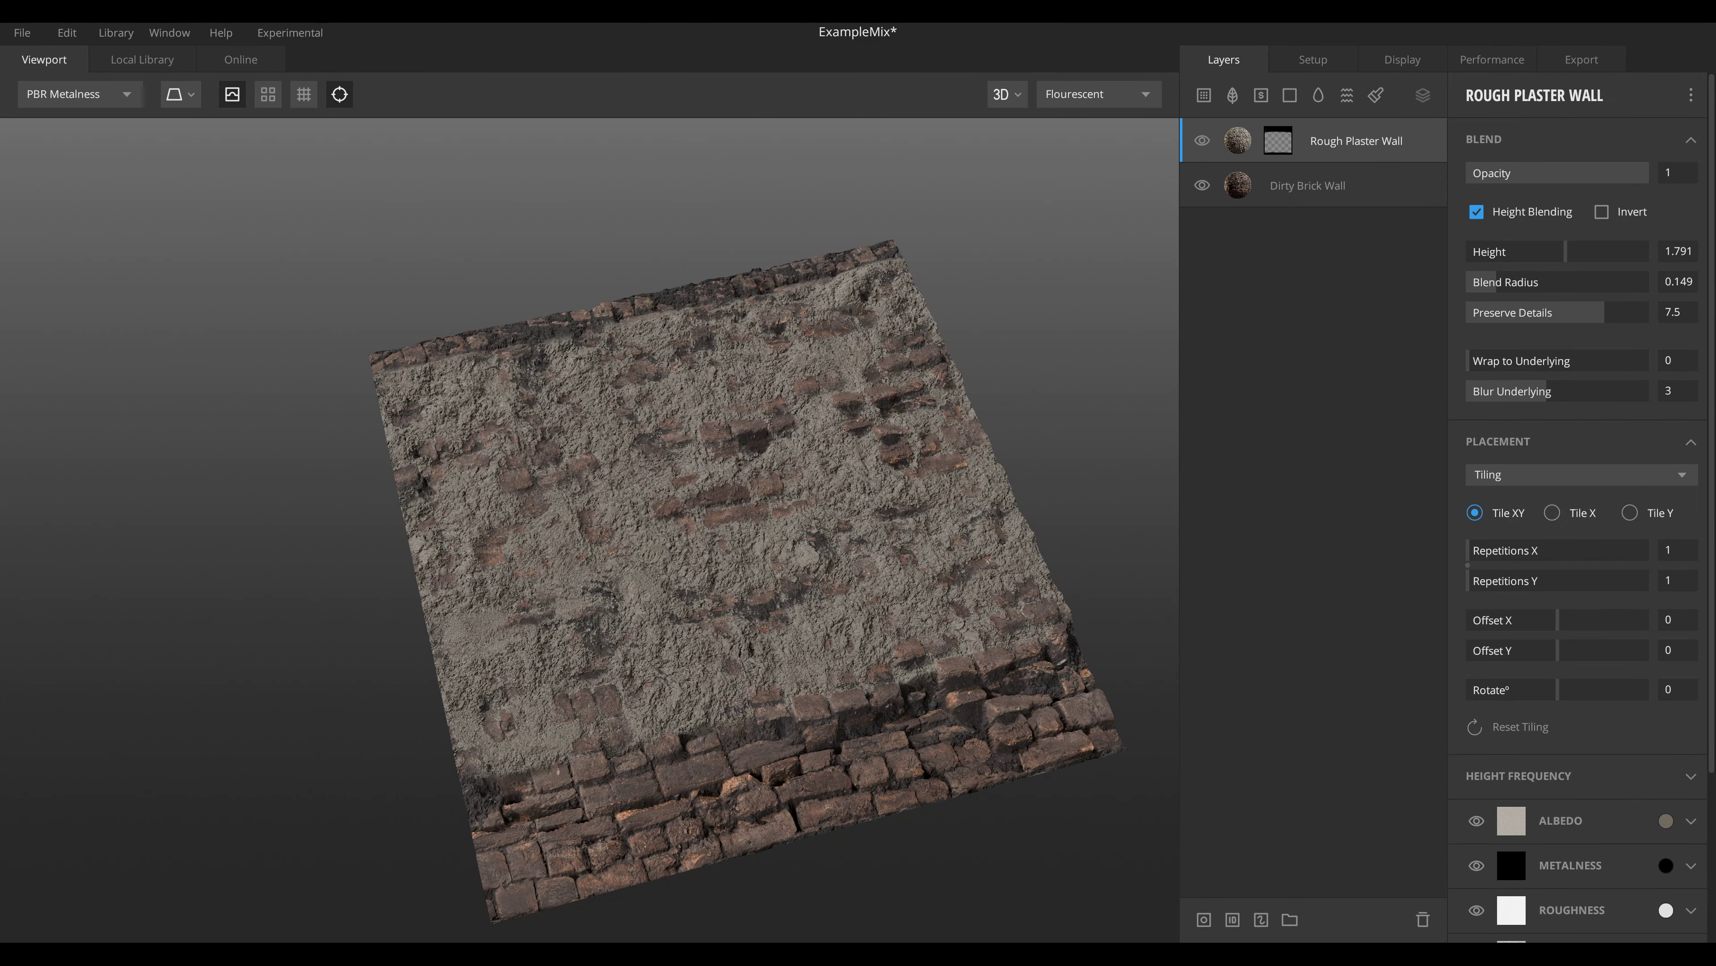
middle_click_drag(804, 555, 735, 515)
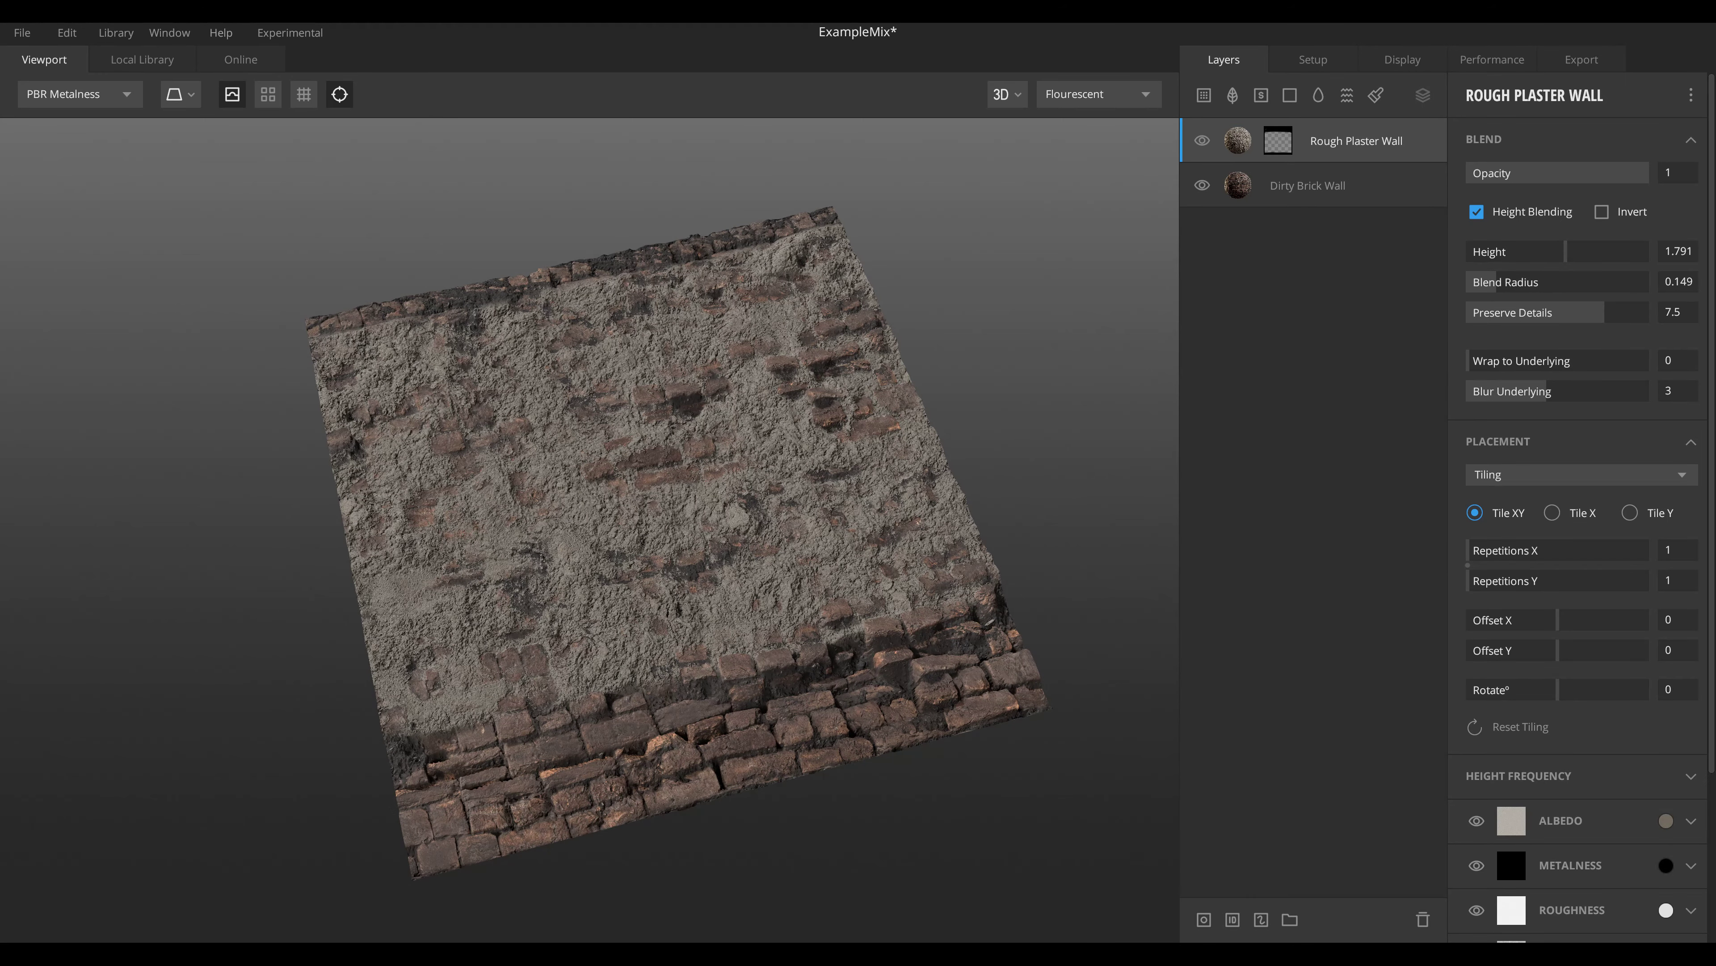
Browse the online Surface assets in the Plaster and Snow categories and view the Fresh Snow asset's download details.
left_click(142, 59)
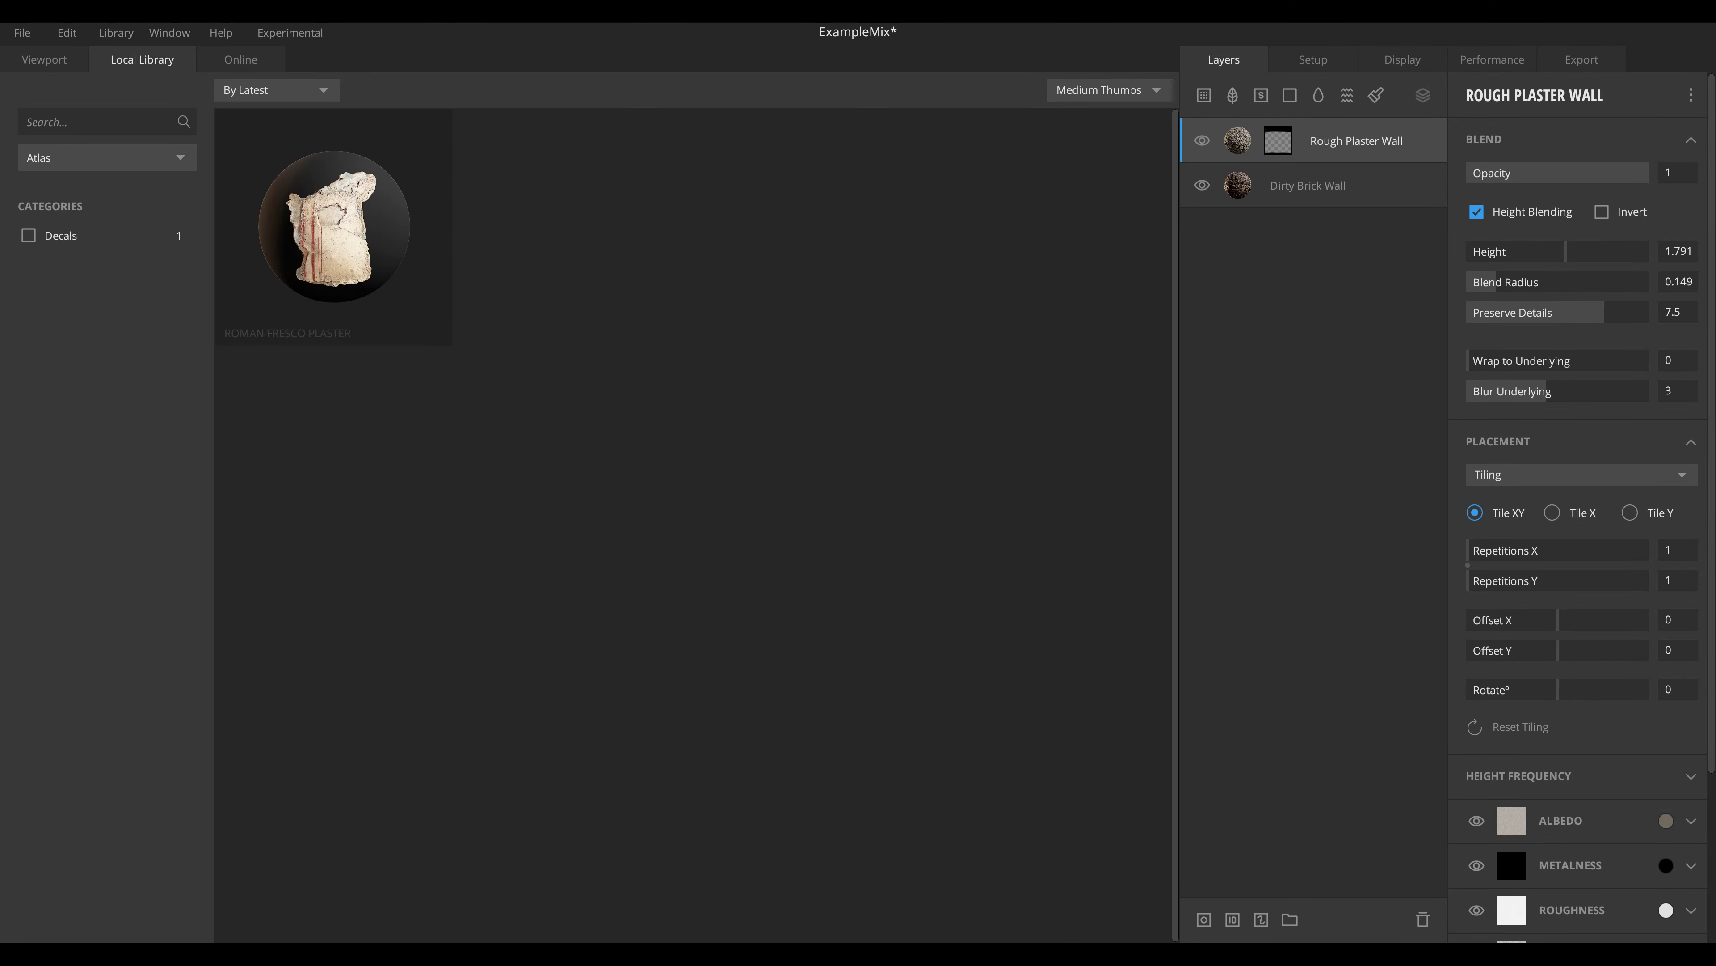
left_click(240, 60)
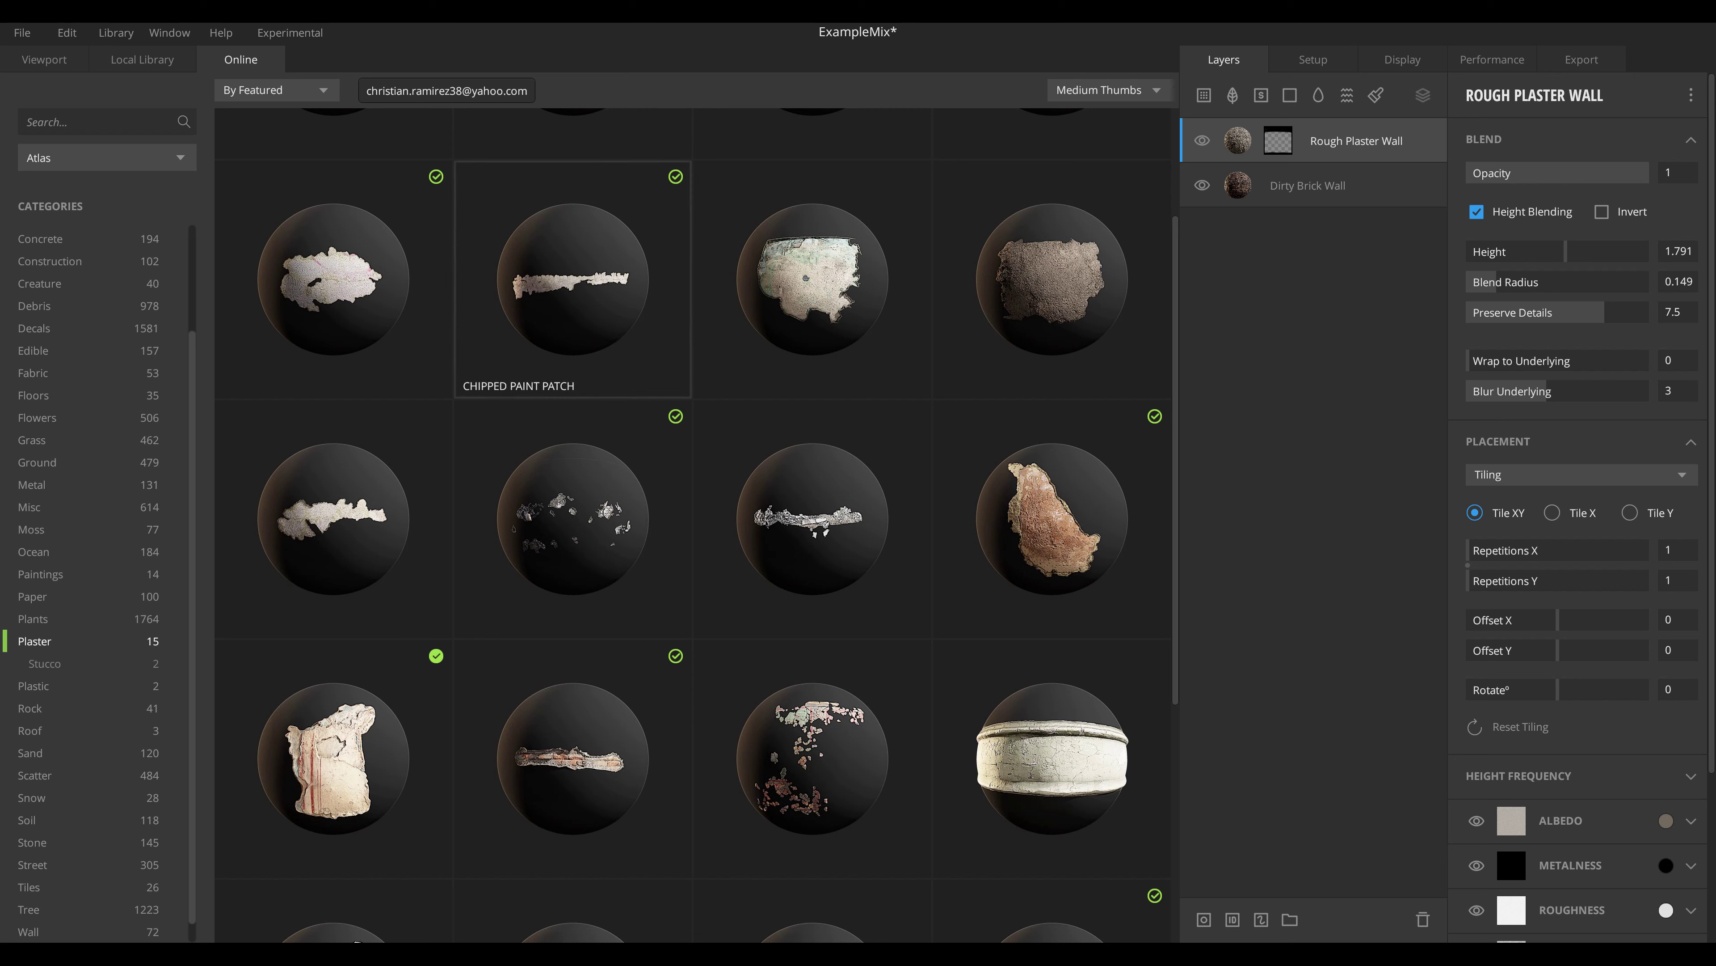
scroll(95, 581, "down", 1)
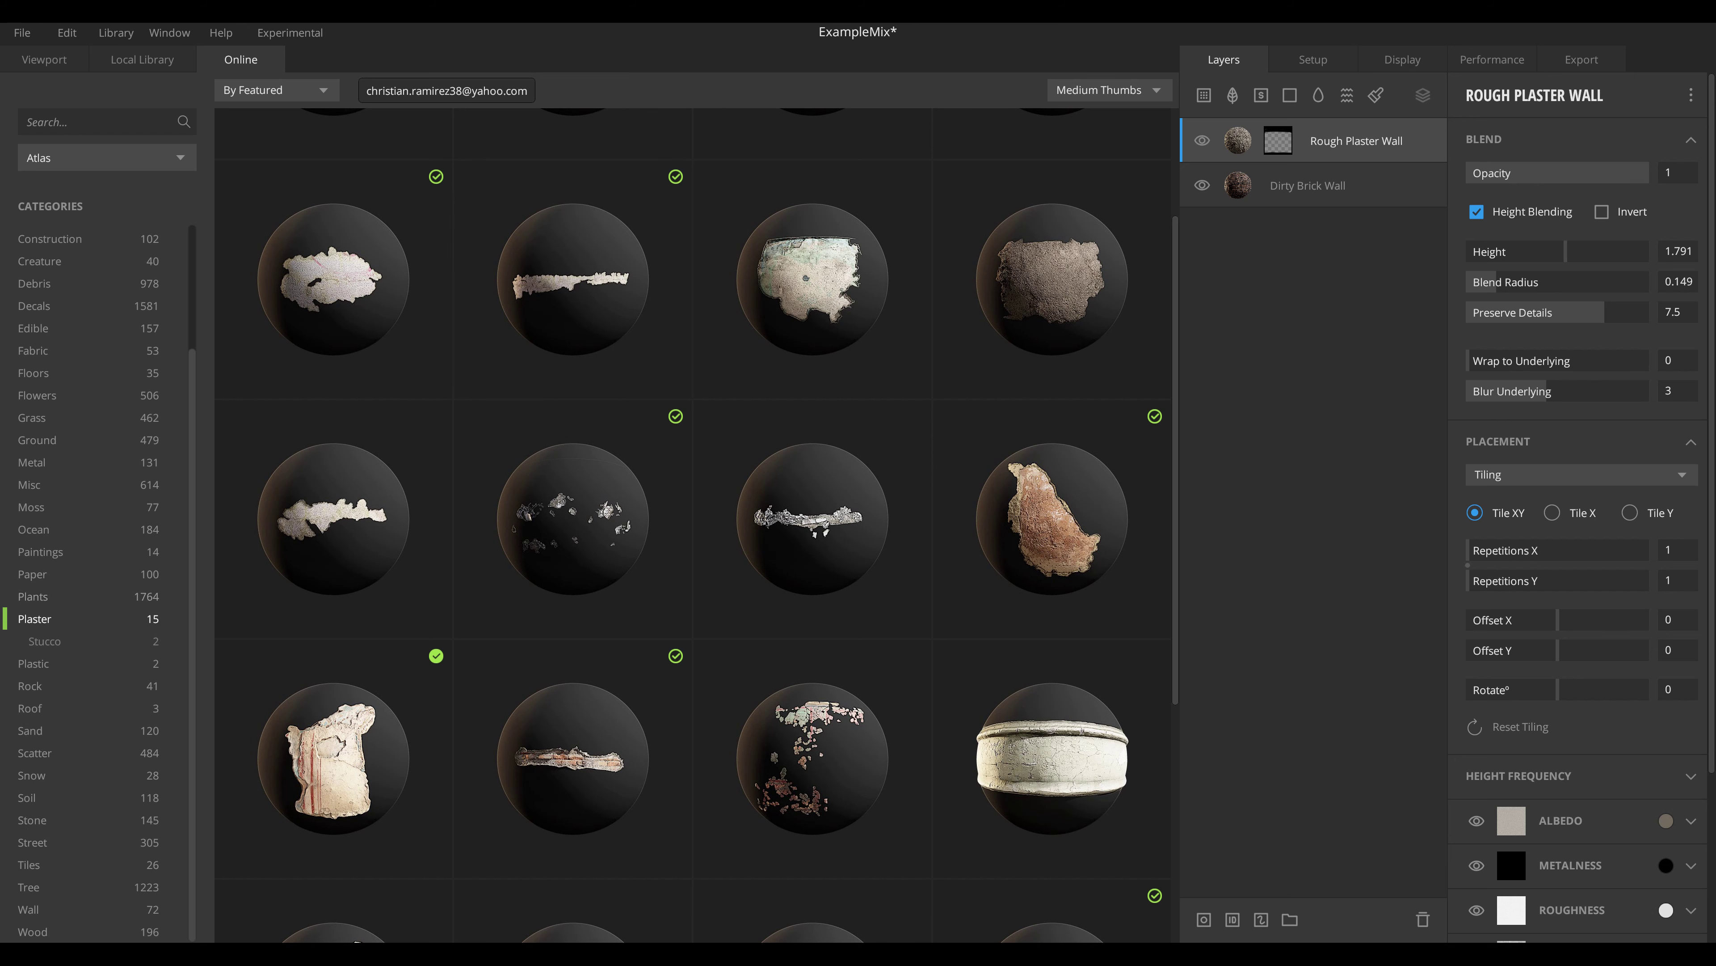
left_click(106, 158)
left_click(106, 211)
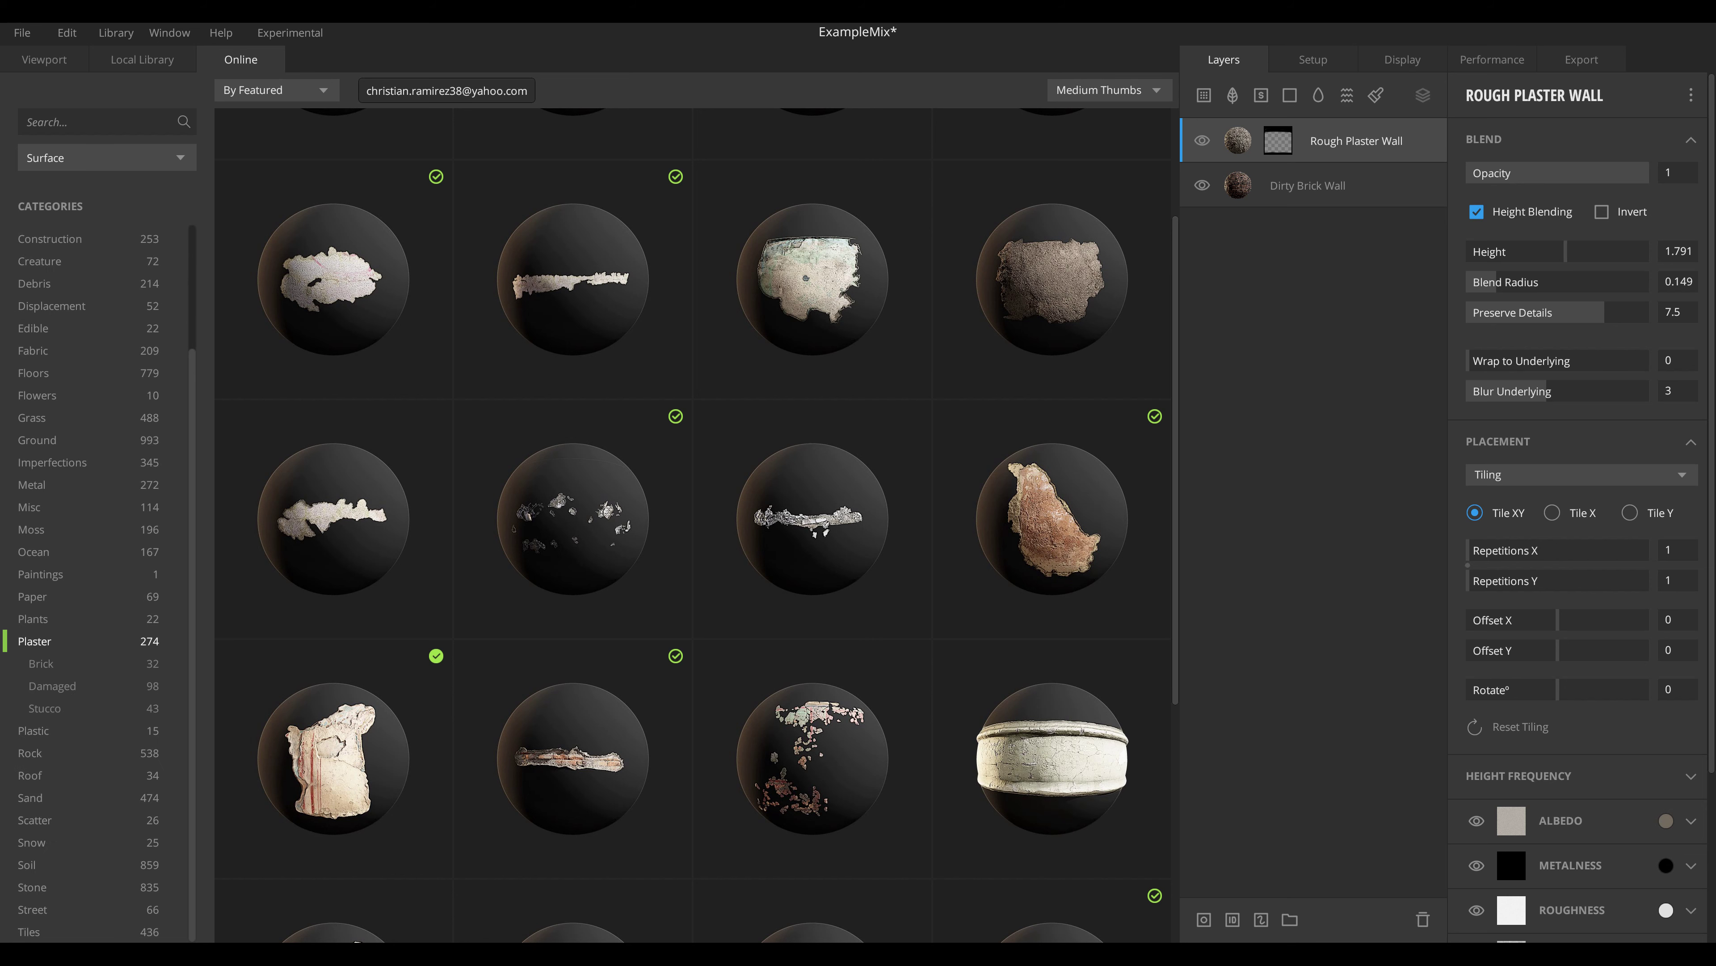
scroll(95, 582, "down", 3)
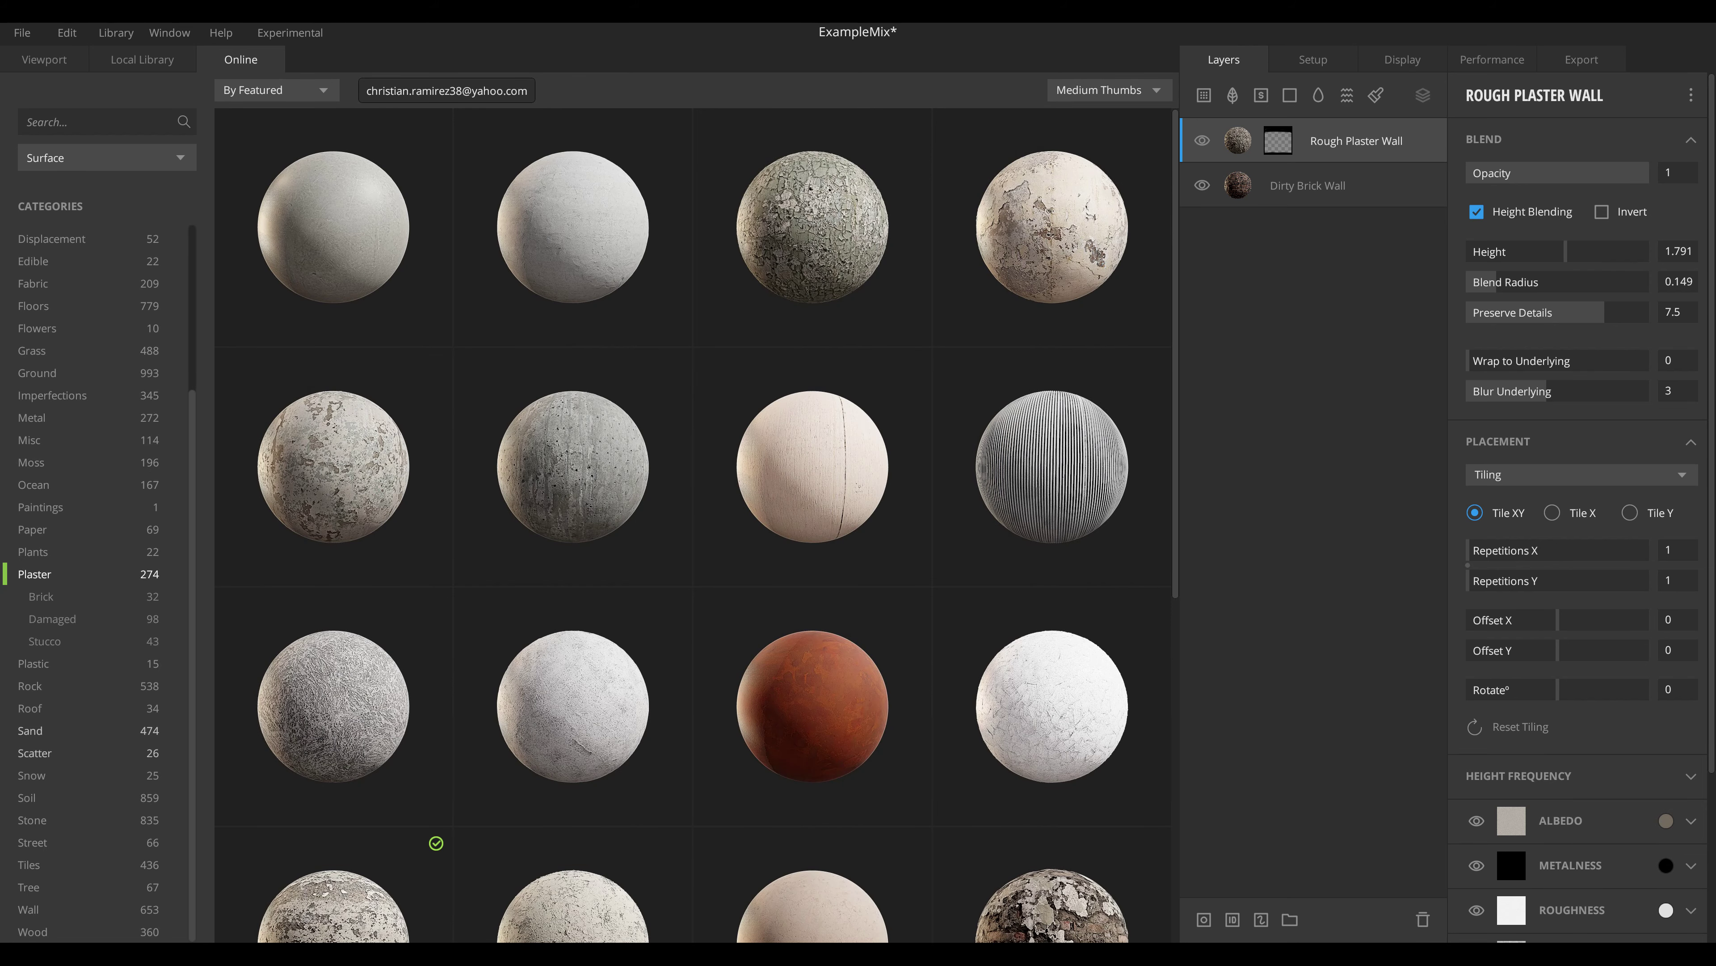
left_click(31, 775)
scroll(812, 677, "down", 6)
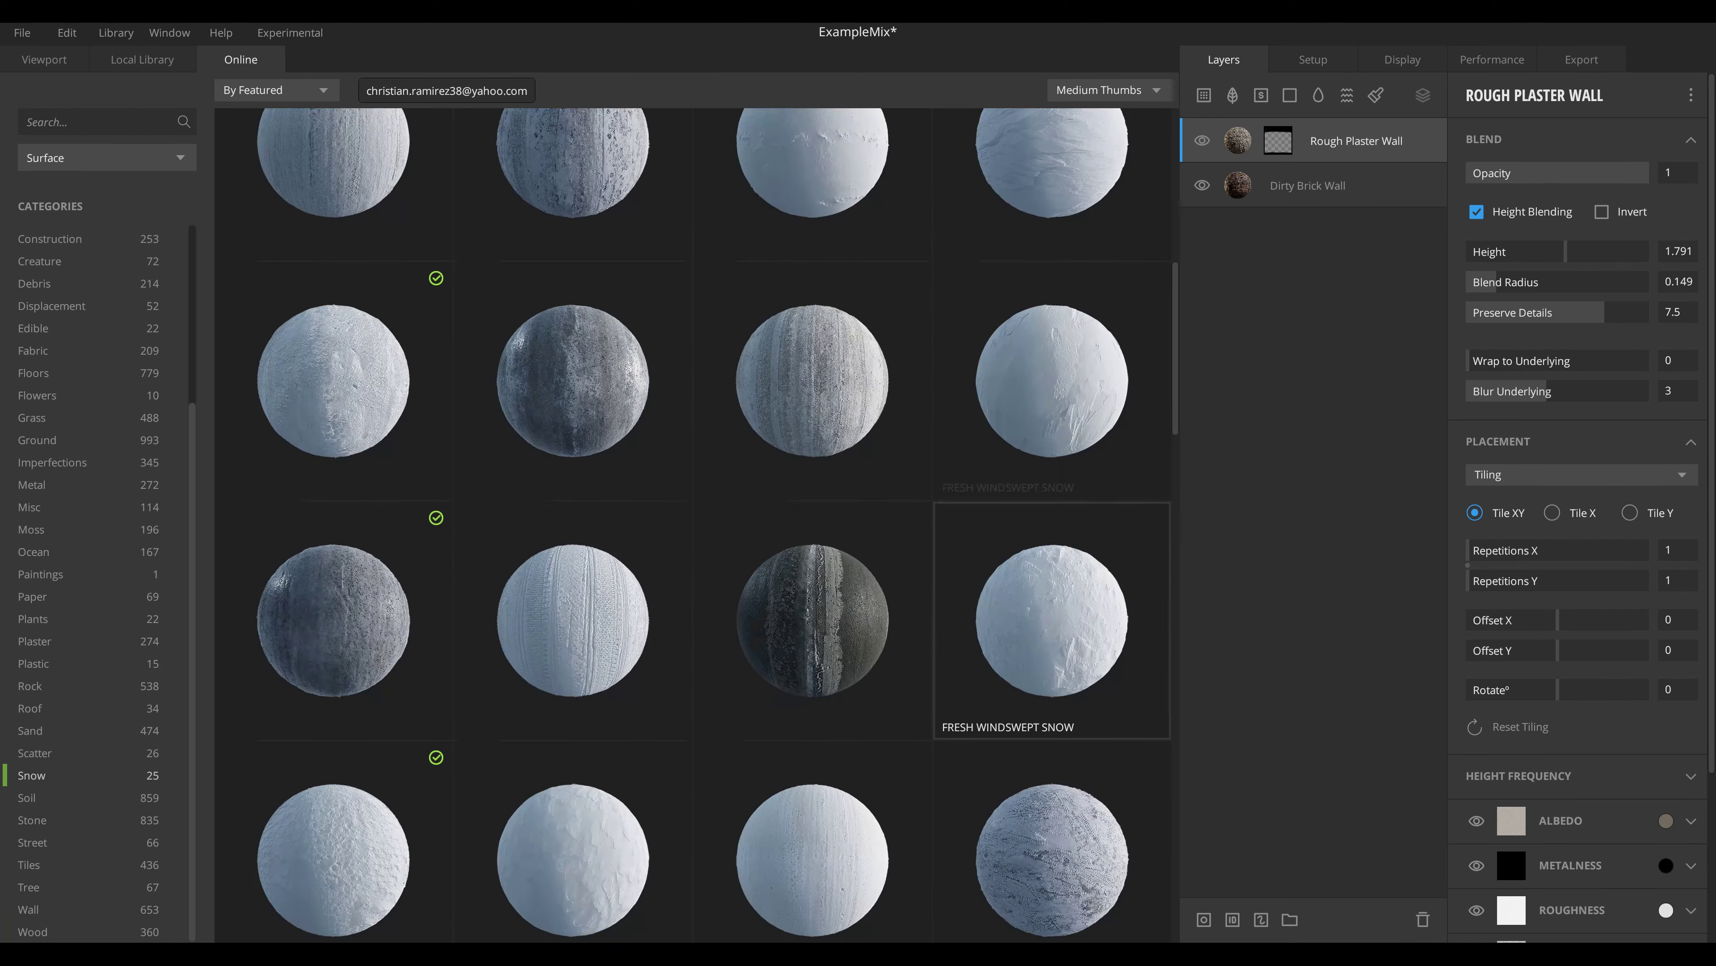
scroll(573, 677, "up", 1)
left_click(333, 679)
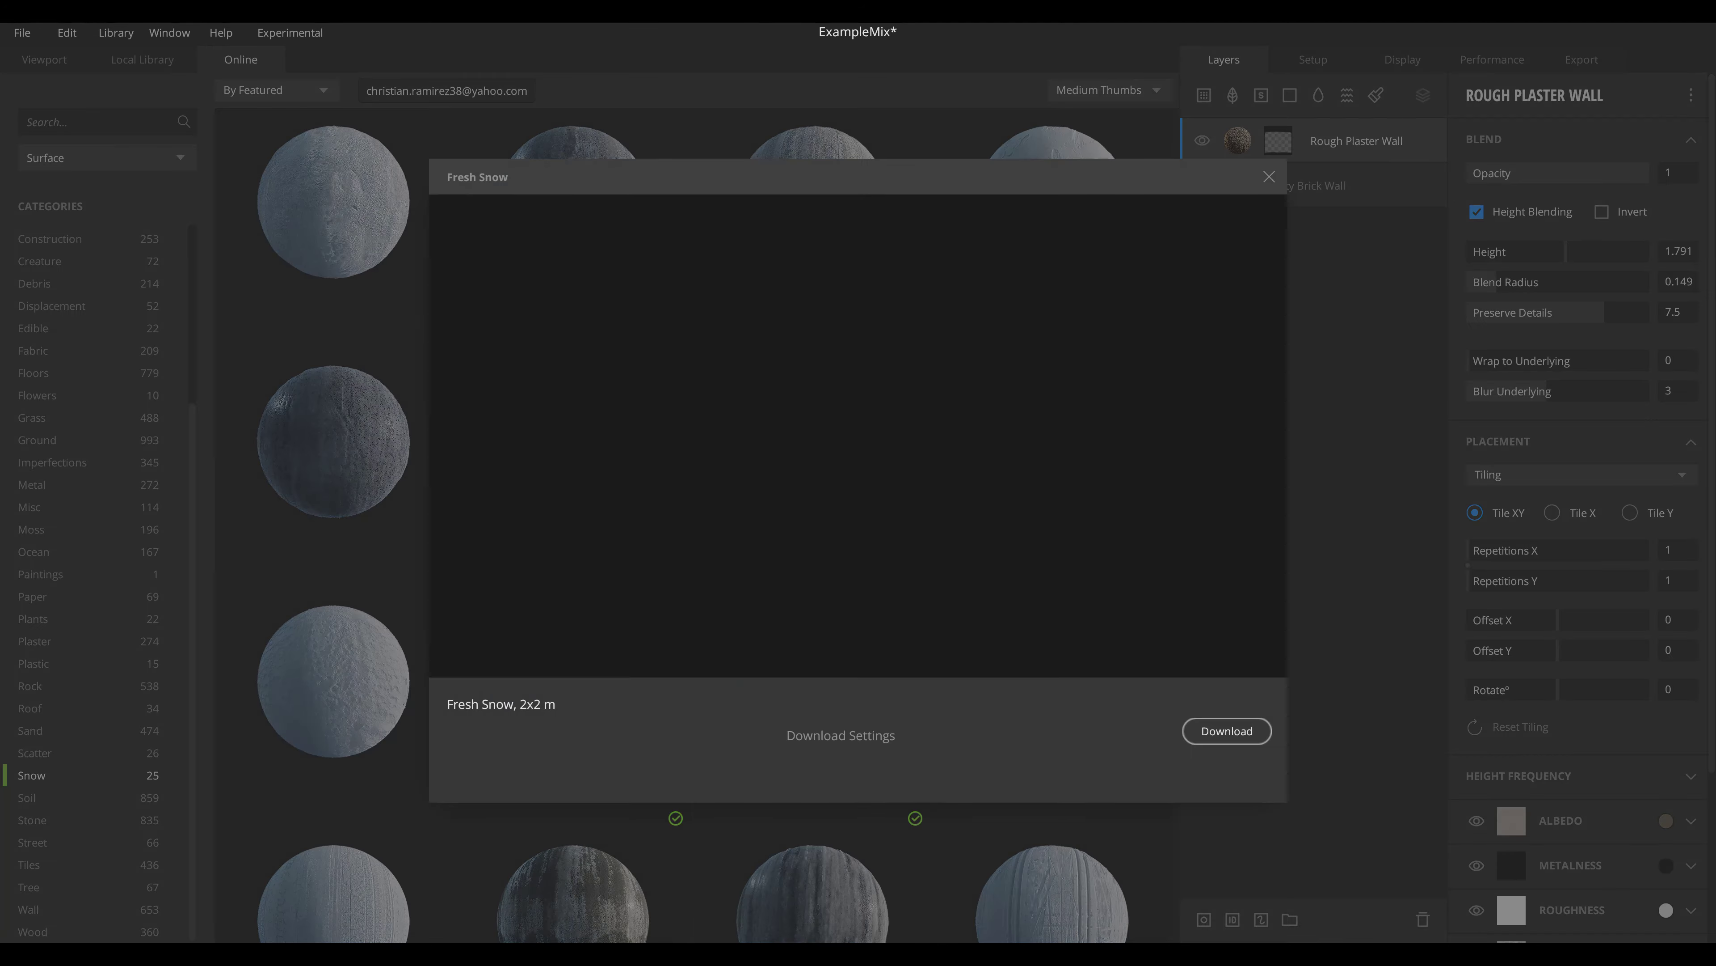
key("Escape")
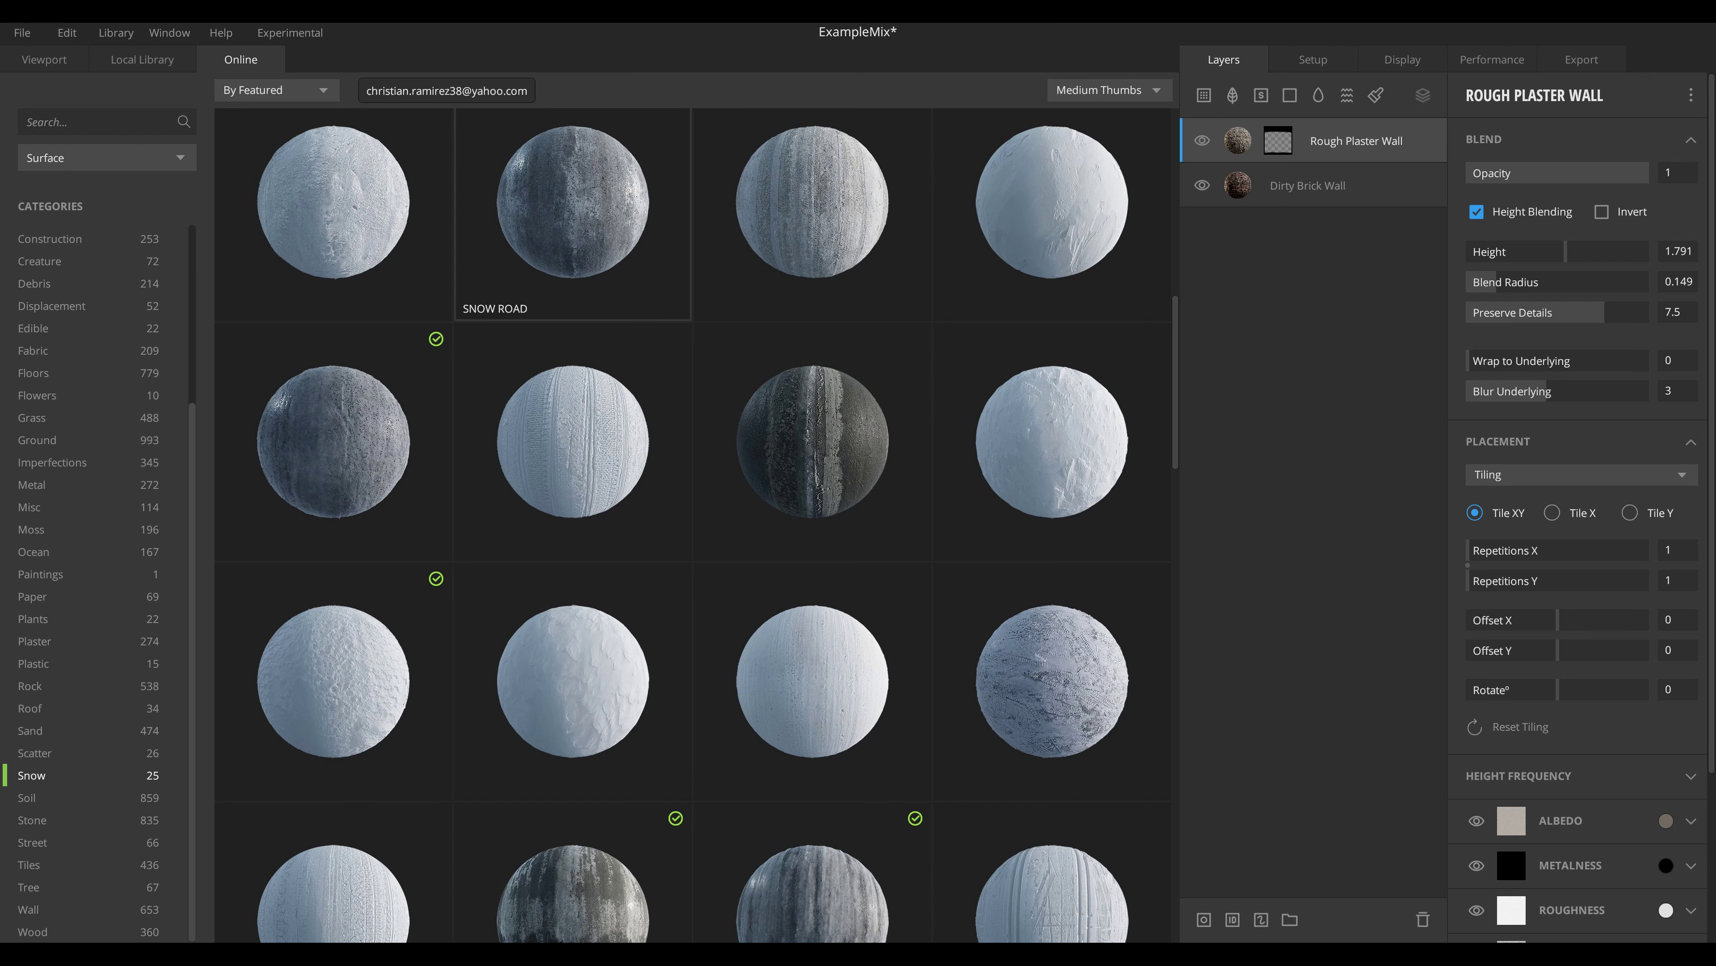
Add the Fresh Snow surface from the local library as a new layer above Rough Plaster Wall.
left_click(142, 59)
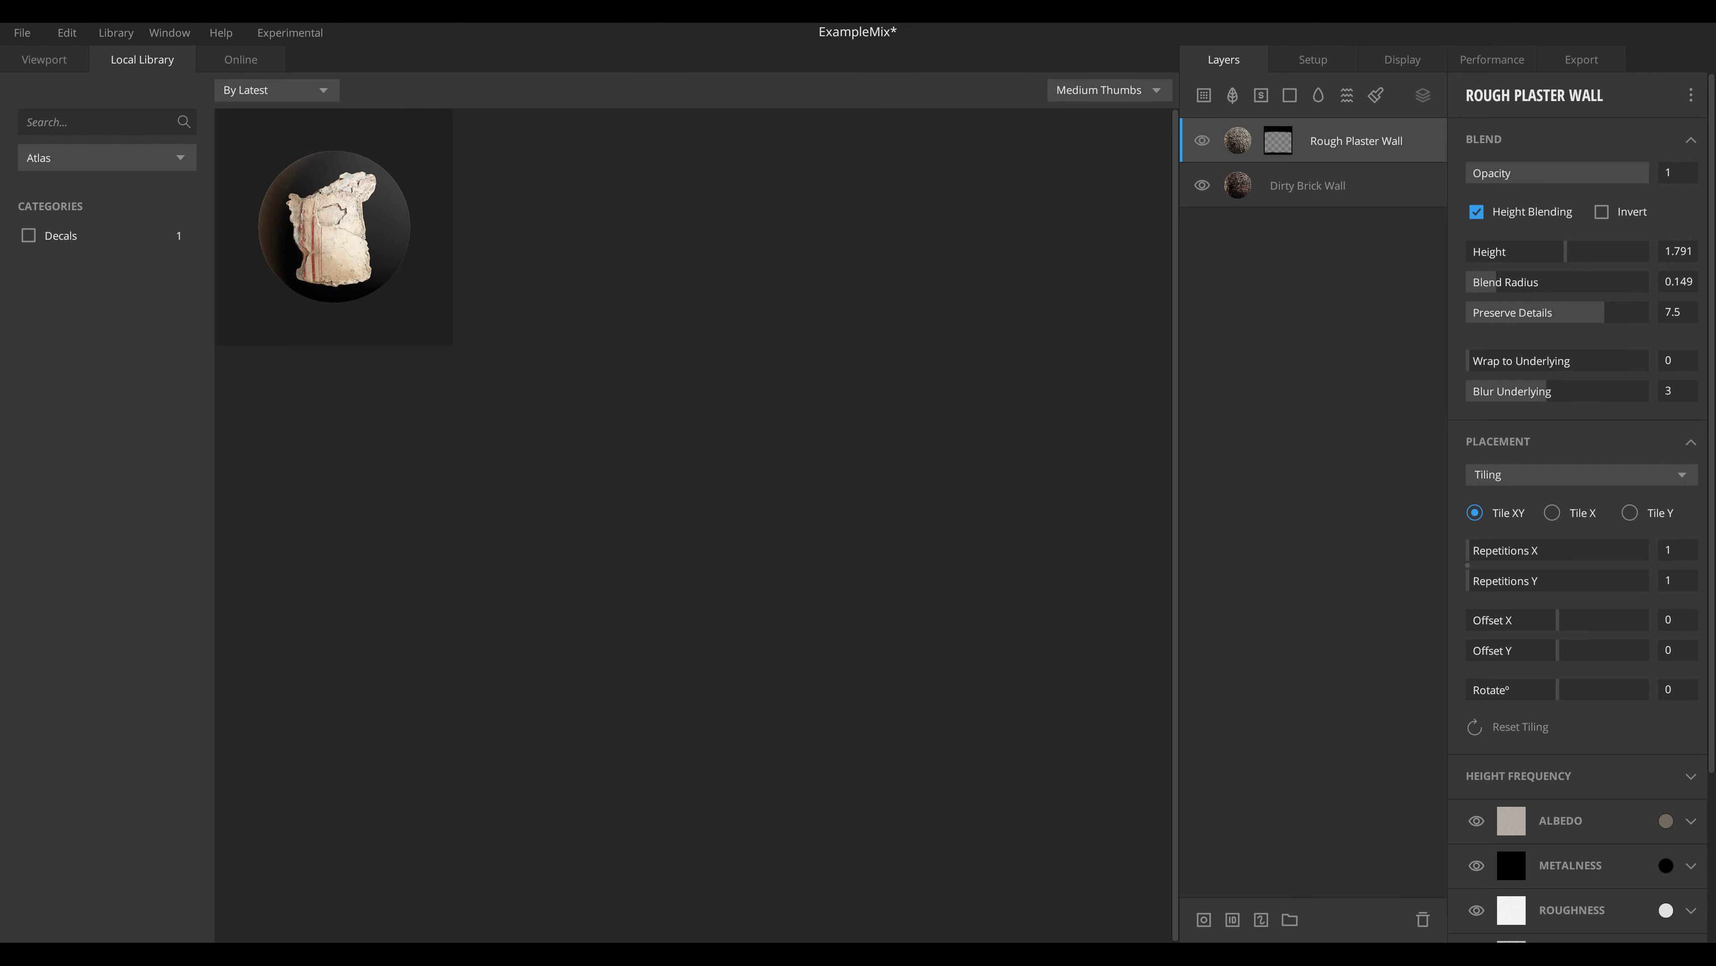
left_click(106, 158)
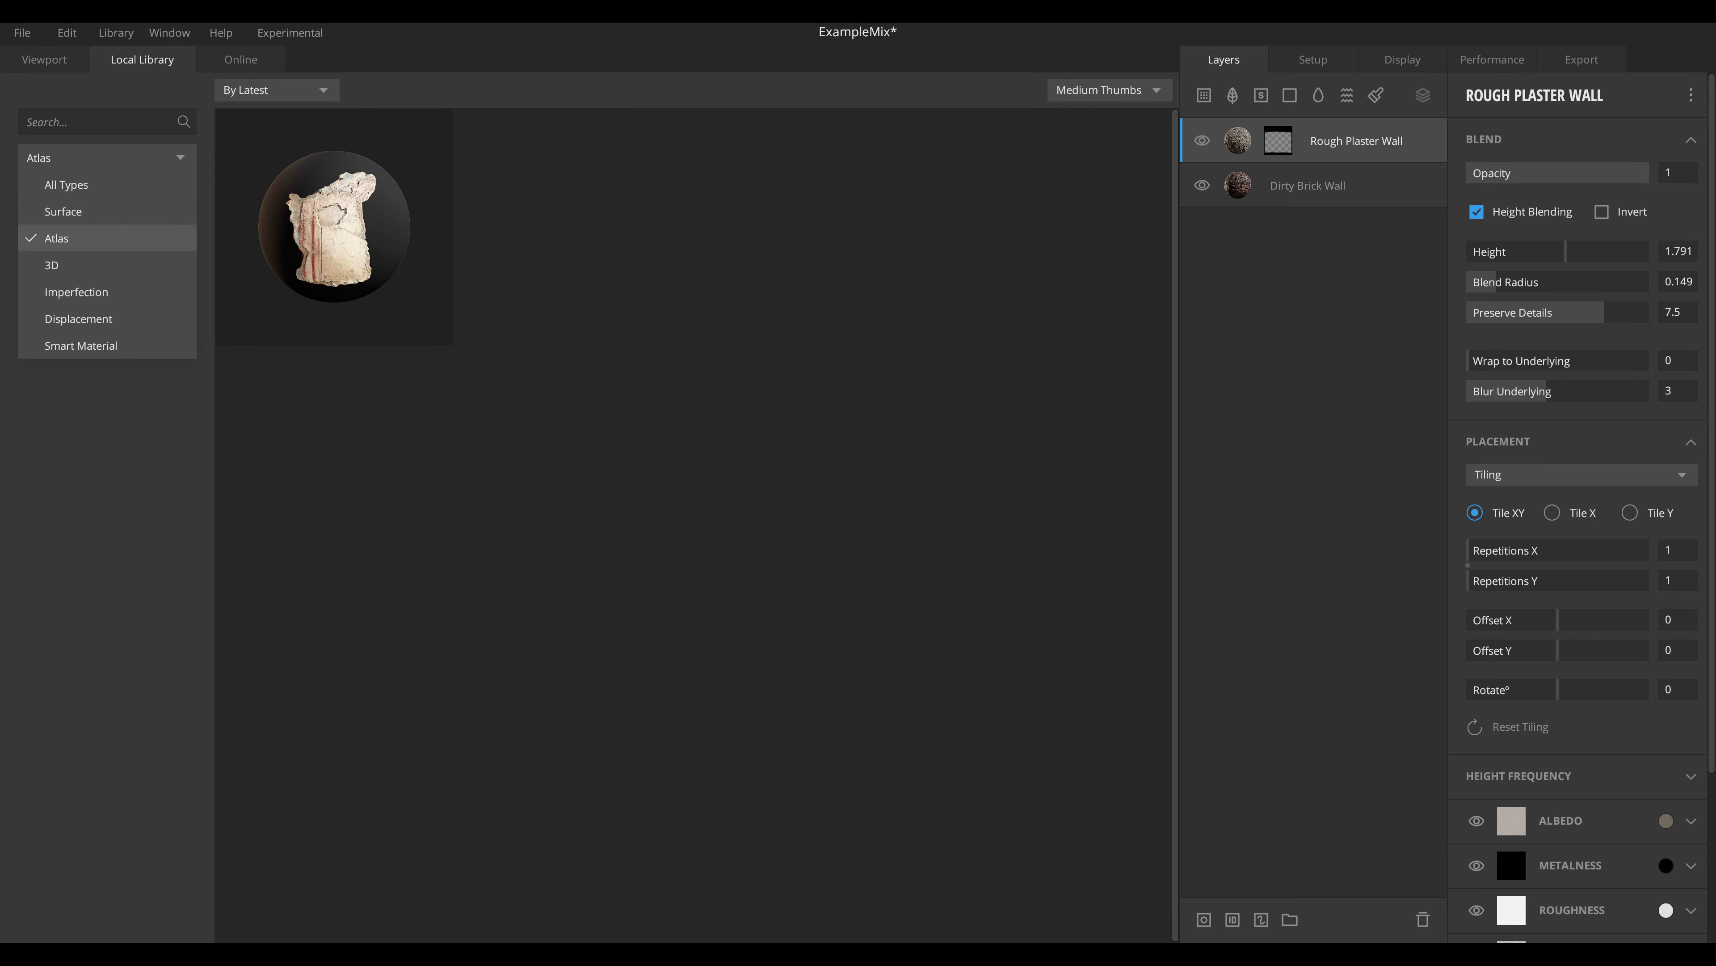
left_click(63, 211)
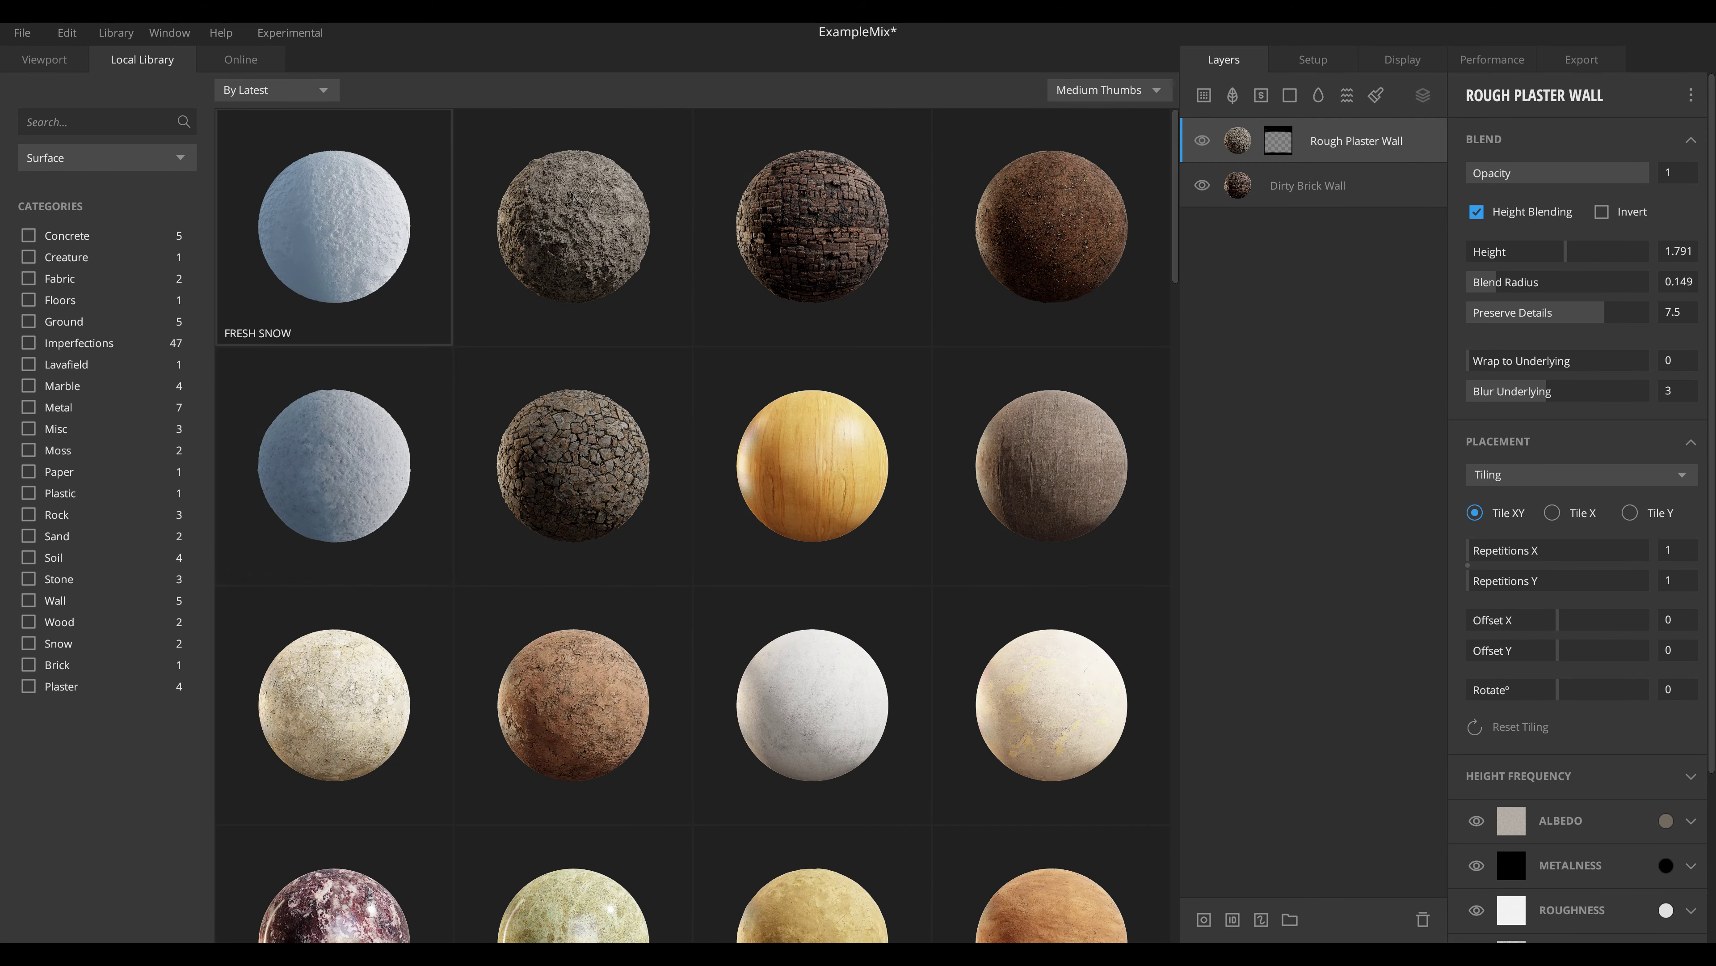
left_click(334, 226)
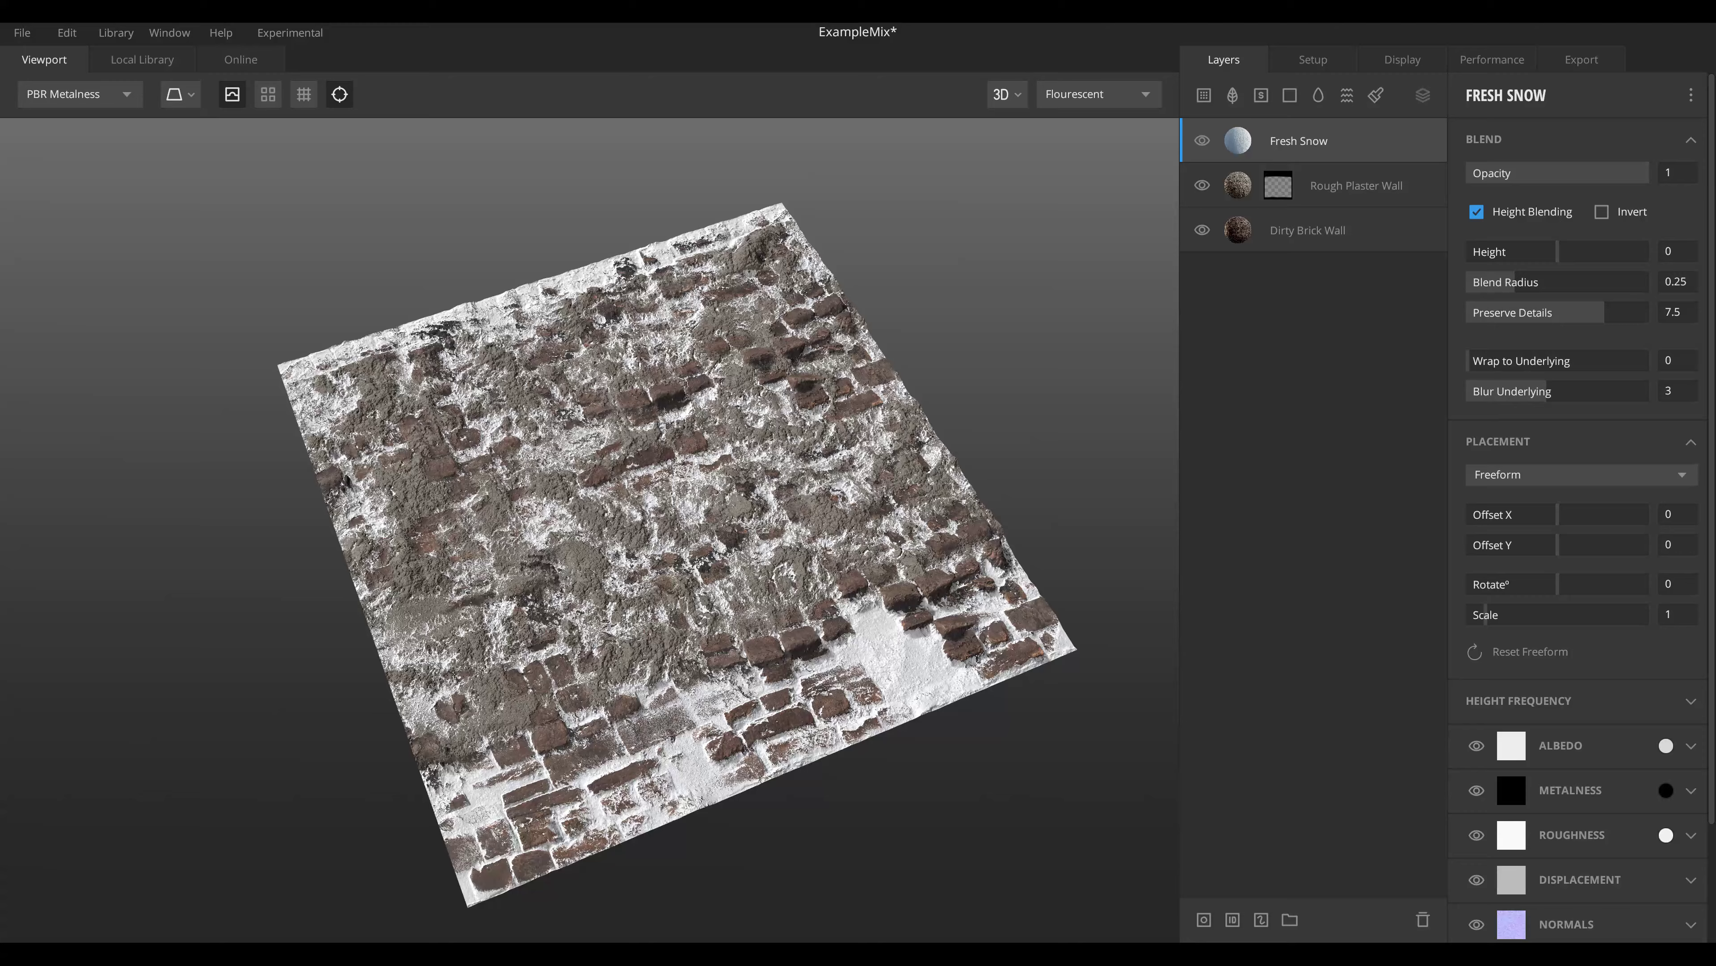
Set the Fresh Snow layer's blend Height to 1.791 and Blend Radius to 0.162.
mouse_move(1558, 251)
left_mouse_down()
mouse_move(1497, 282)
mouse_move(1566, 251)
left_mouse_up()
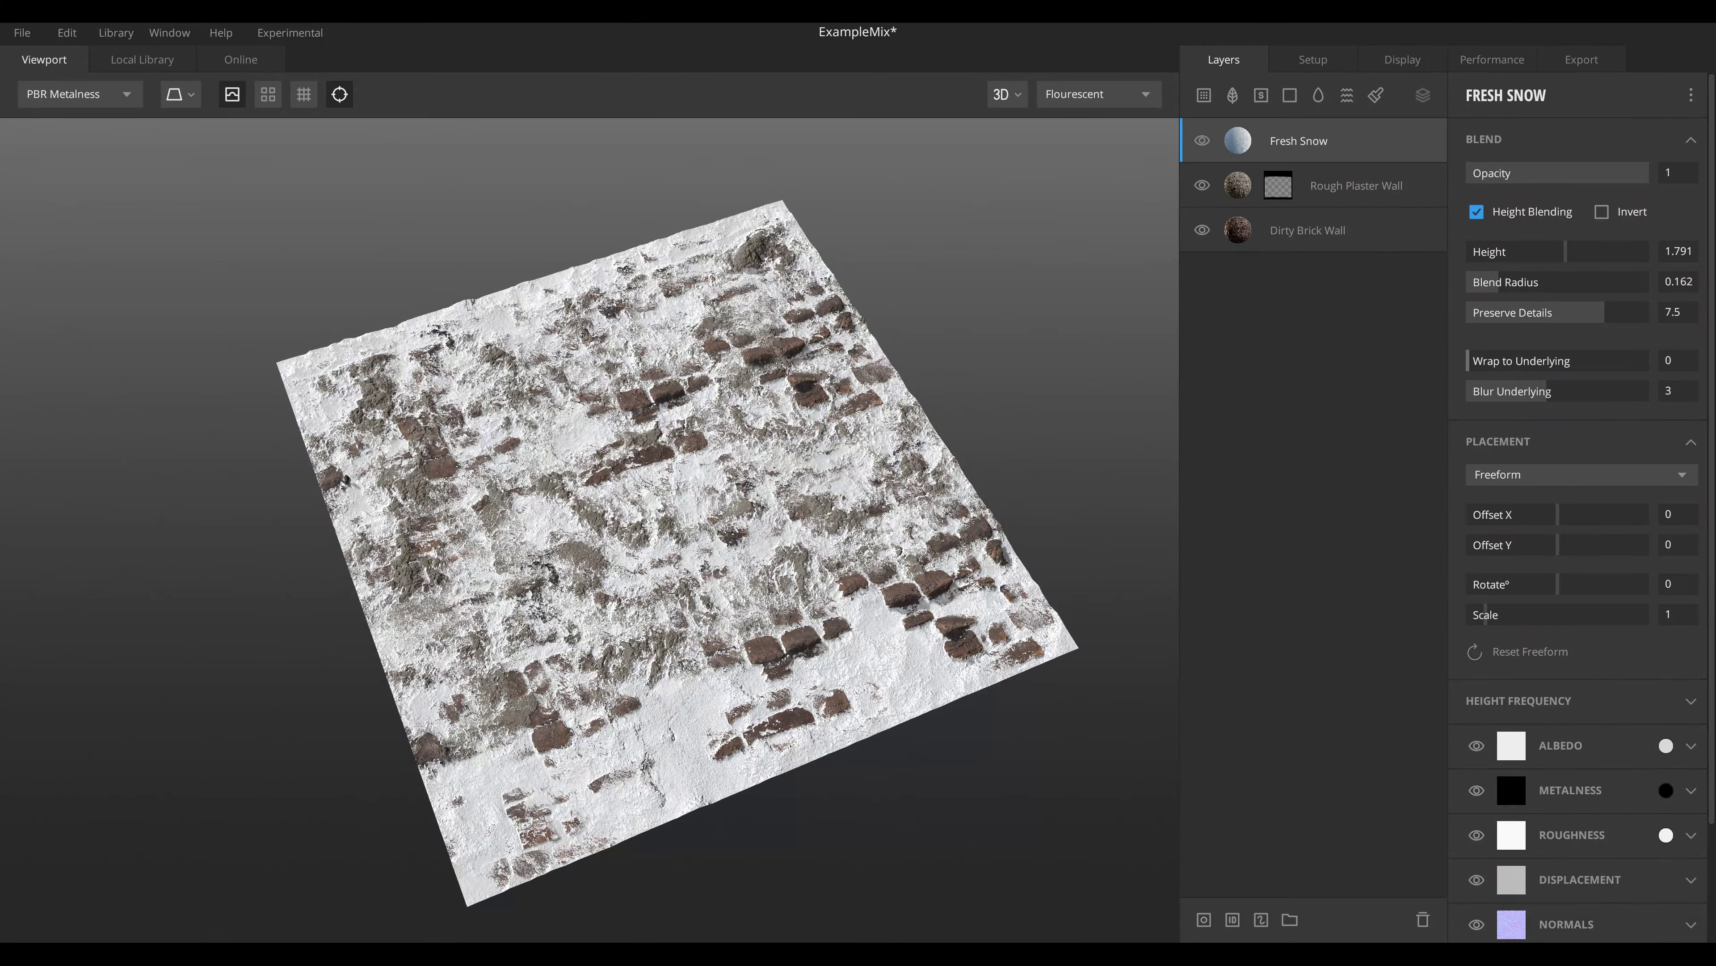
left_click_drag(676, 540, 693, 427)
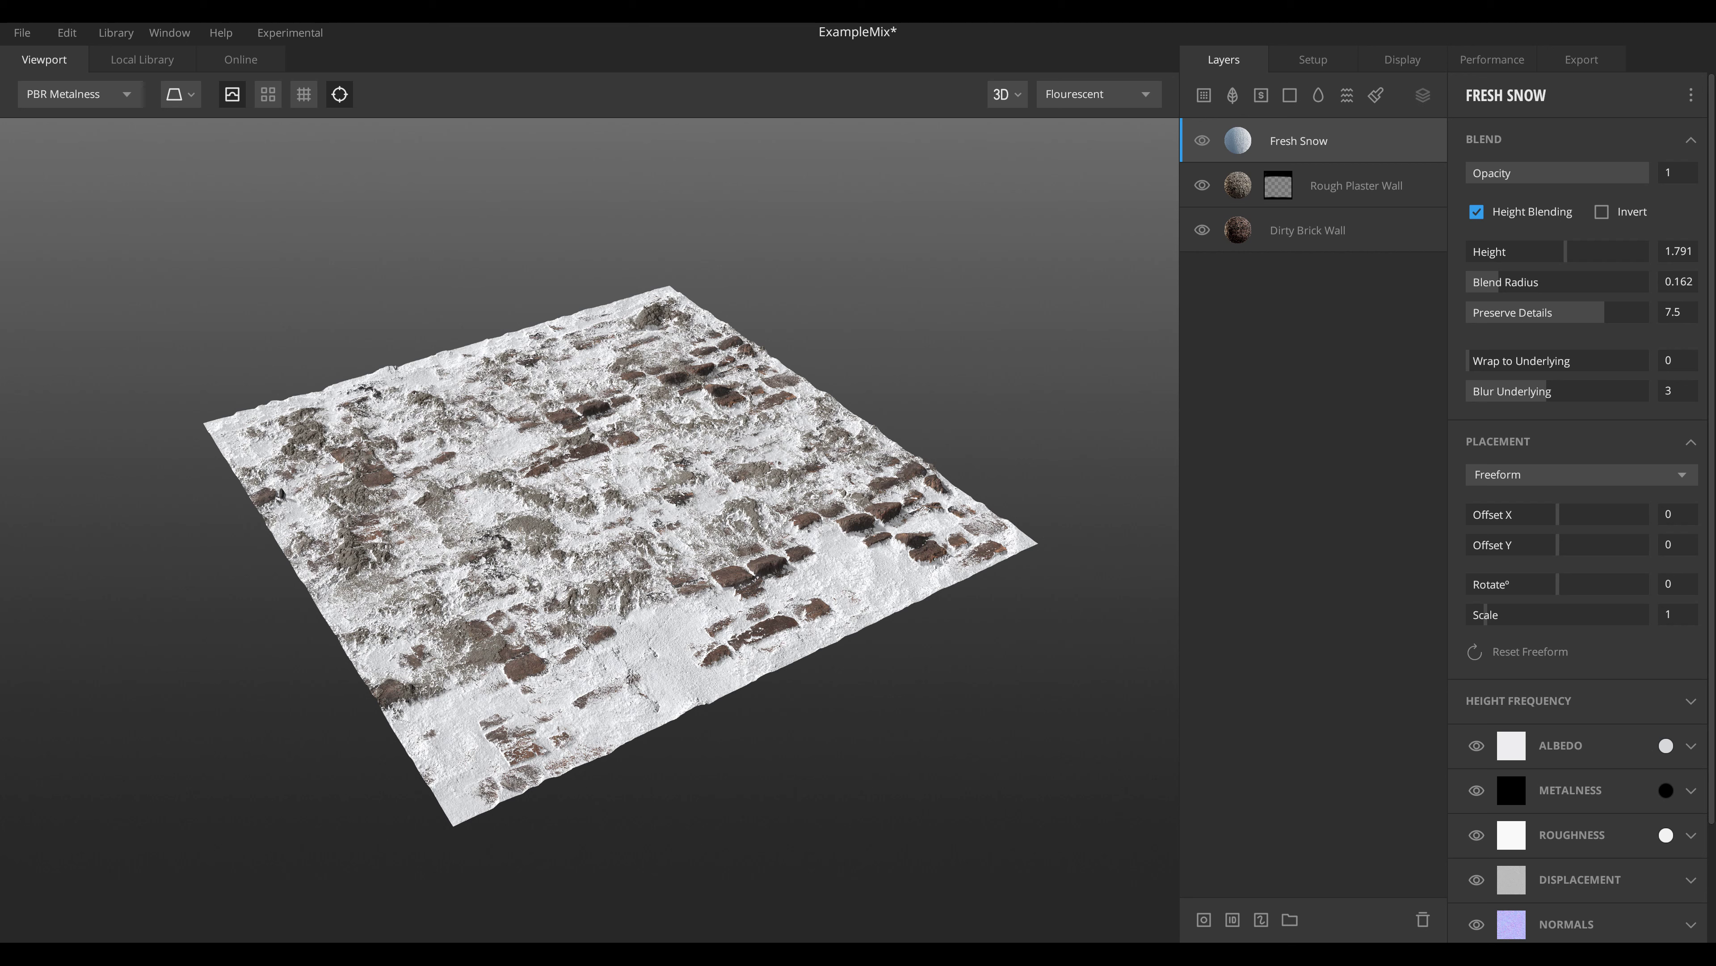
Set up a custom export to C:\Users\user\Desktop\Mixer with the Metalness Maps preset, AO included, at 4096 px.
key("ctrl+e")
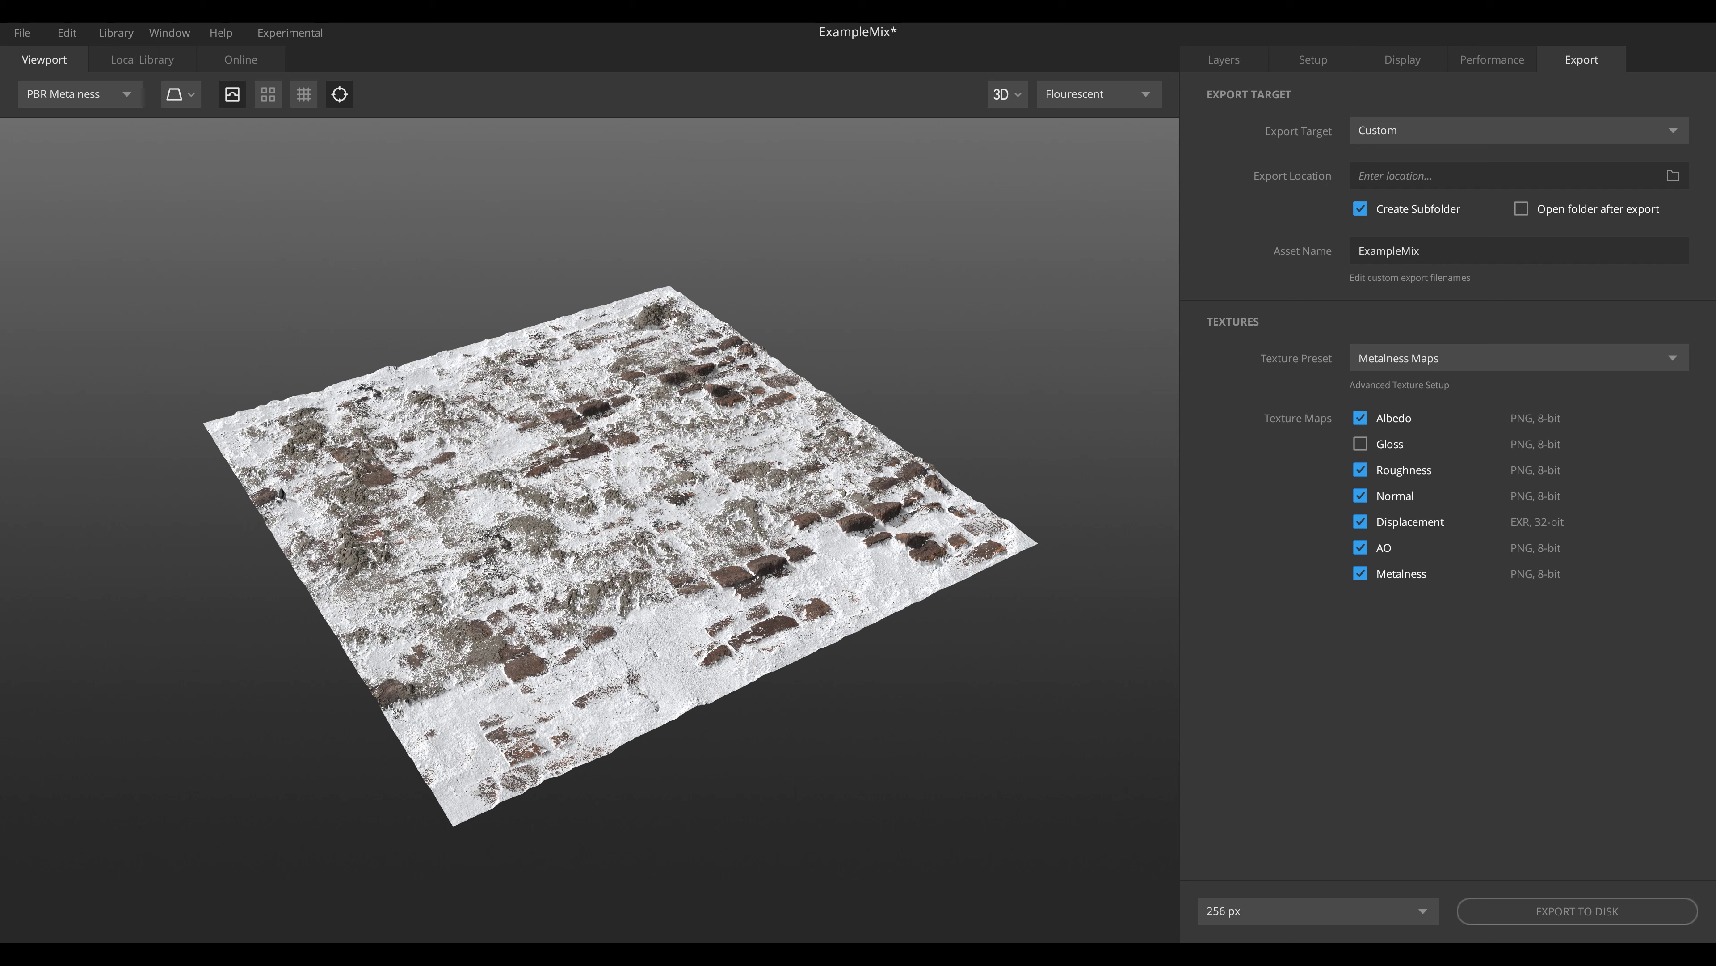
left_click(1518, 358)
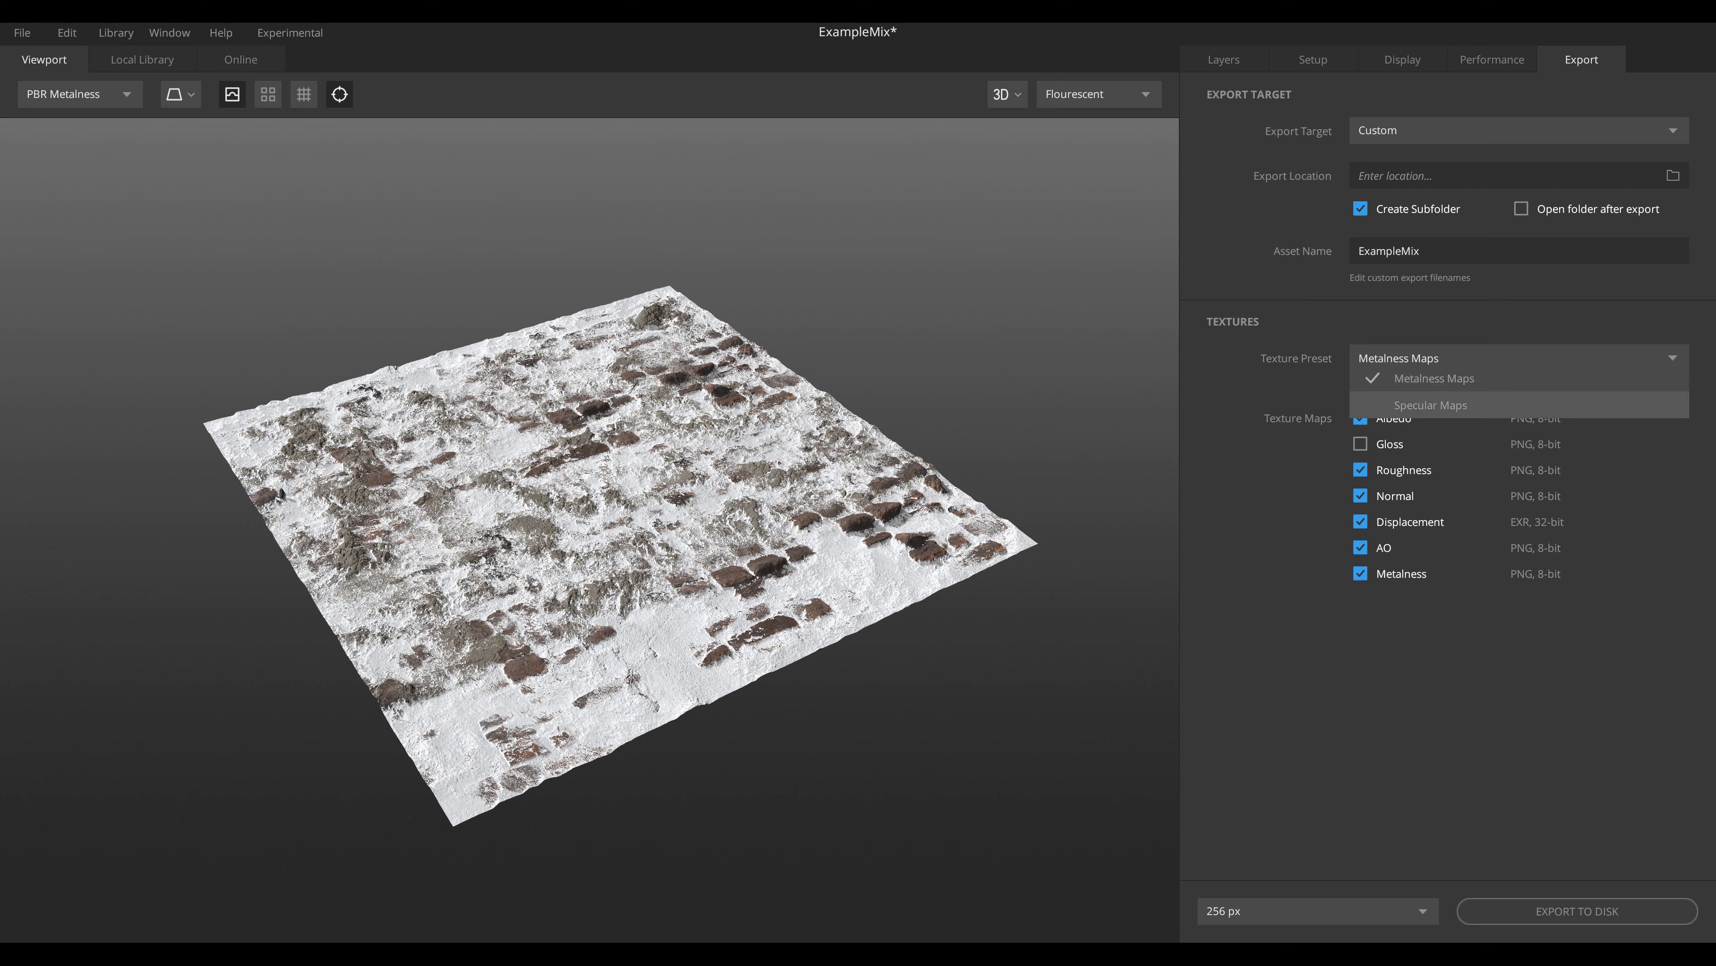
left_click(1519, 358)
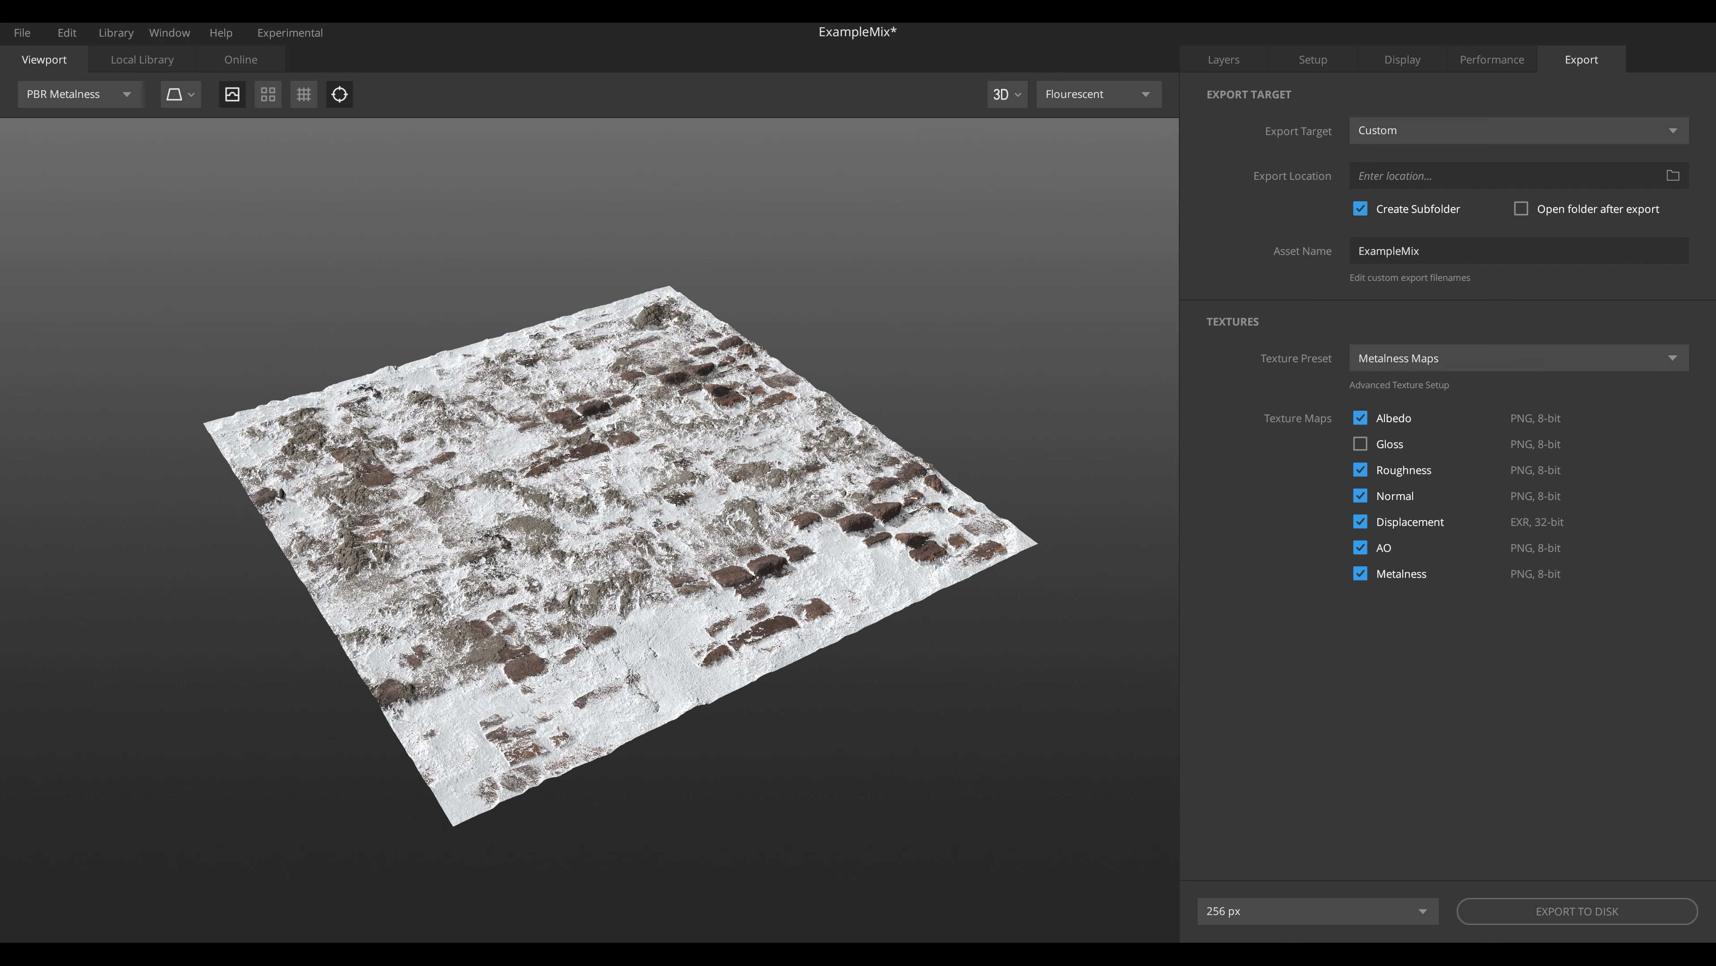
left_click(1360, 547)
left_click(1361, 547)
left_click(1318, 911)
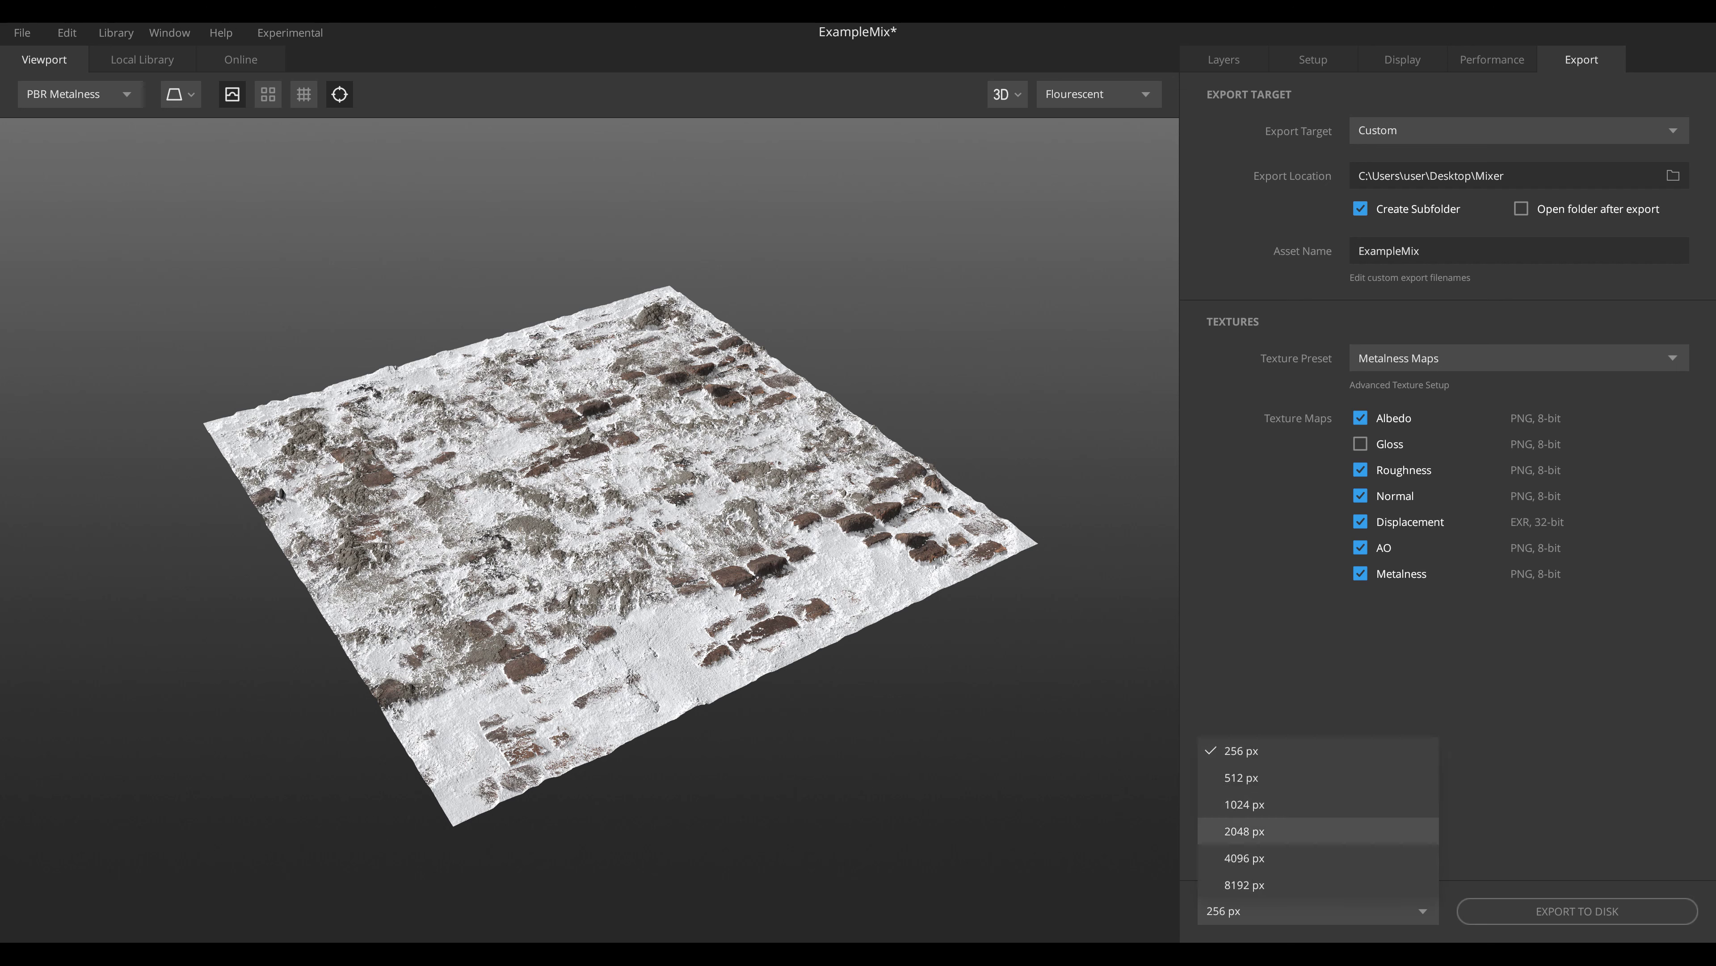
left_click(1244, 857)
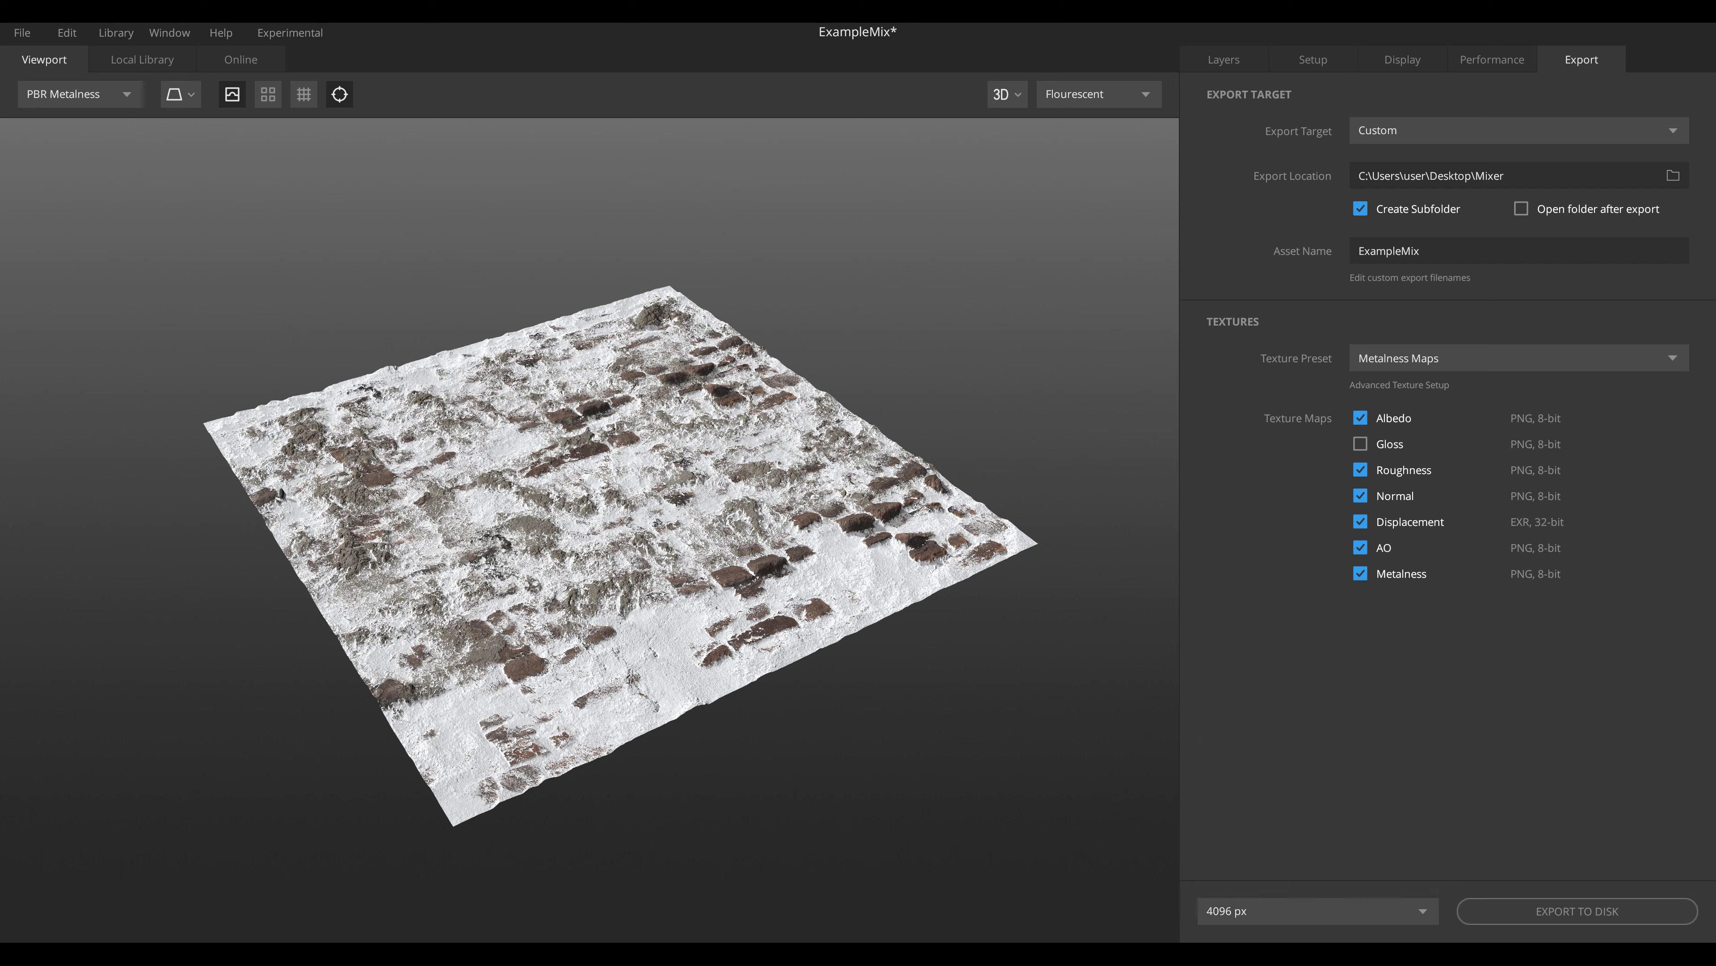
left_click(1577, 910)
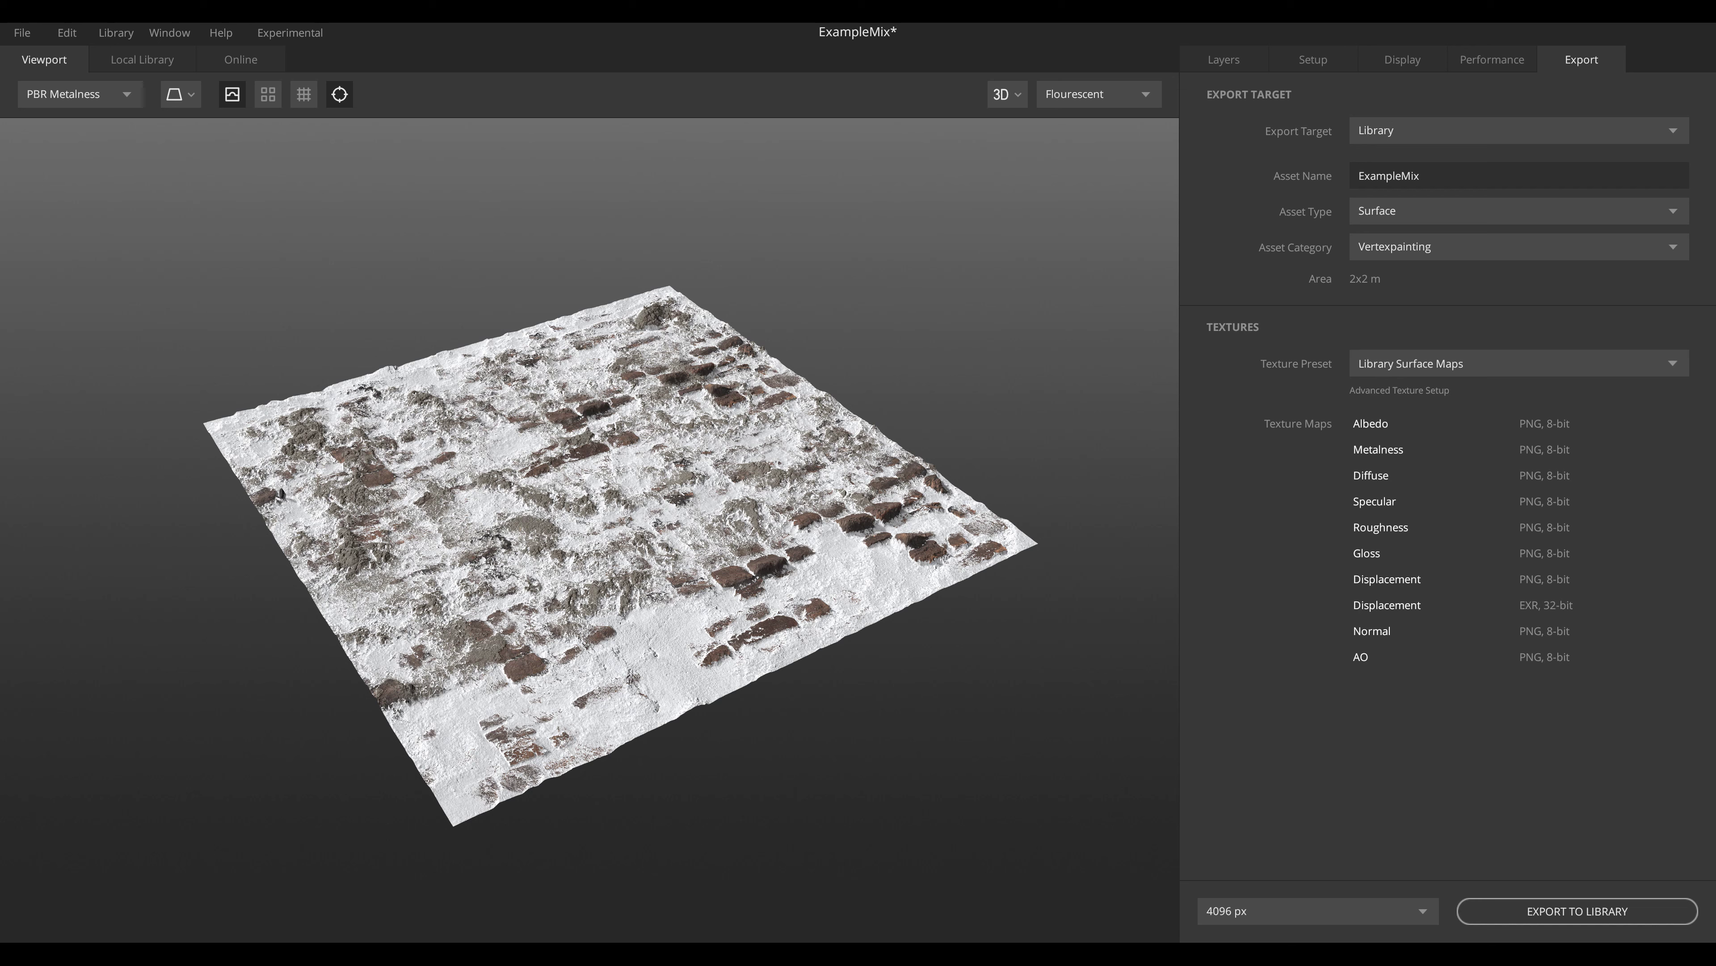
Set the export target to Library, keeping the asset name ExampleMix, the type Surface and the category Vertexpainting.
left_click(1514, 131)
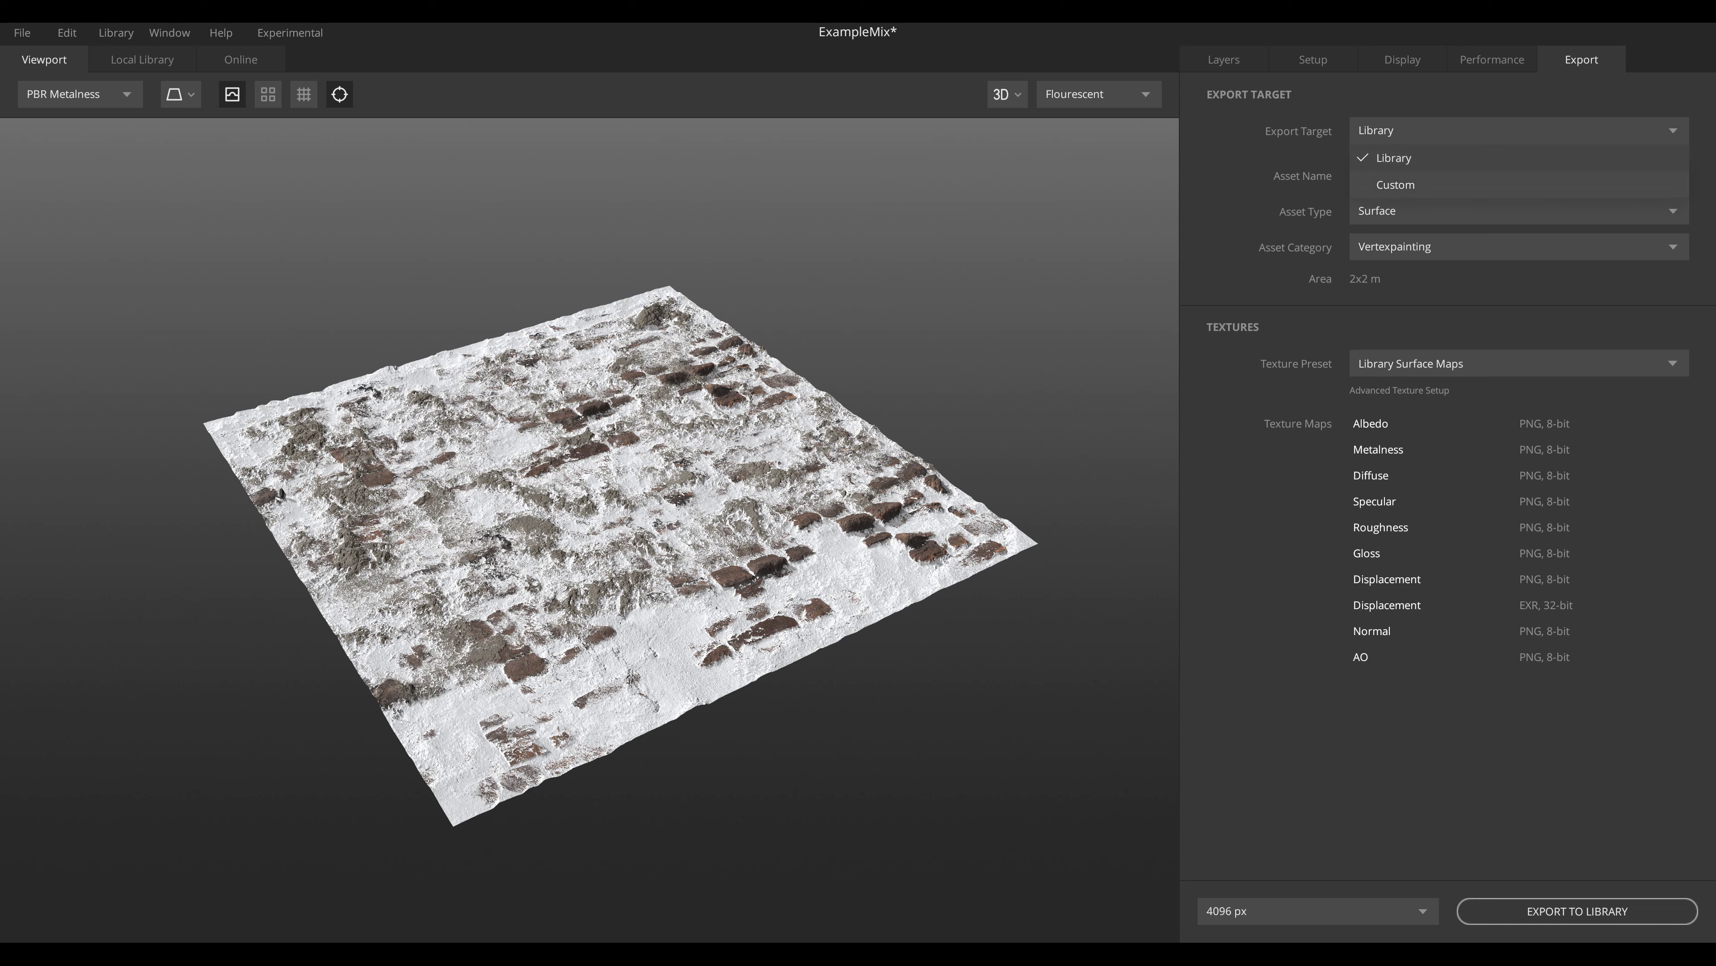
left_click(1513, 157)
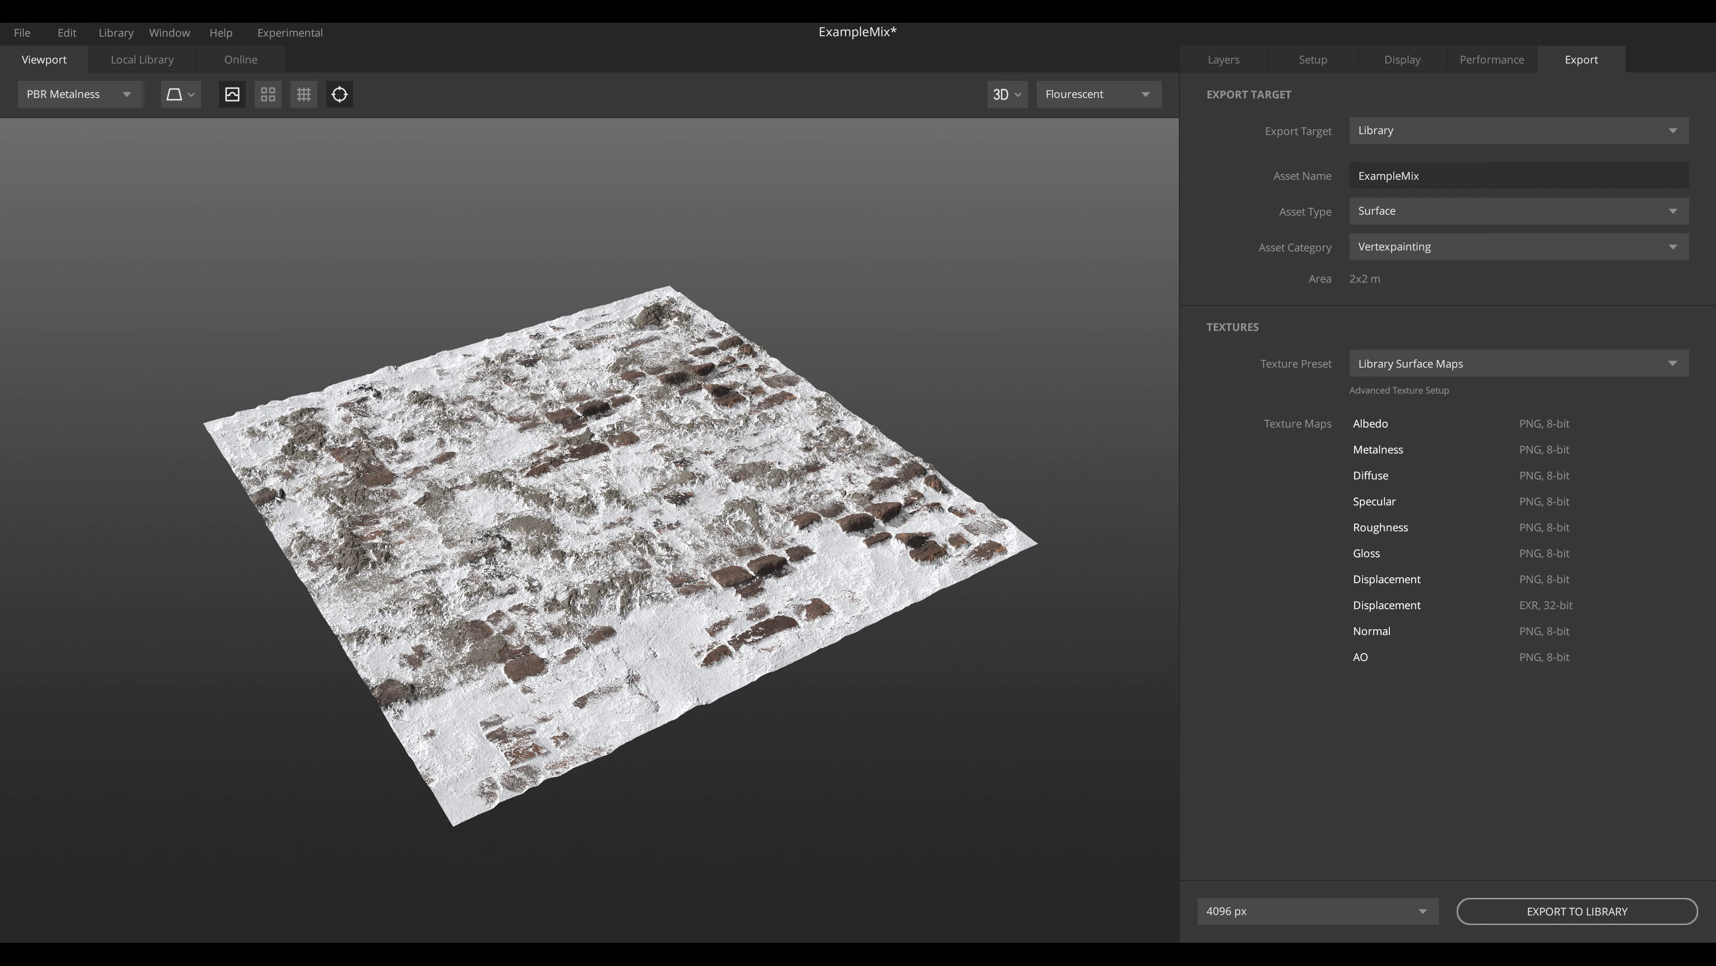
key("Tab")
left_click(1419, 176)
left_click(1518, 211)
left_click(1395, 238)
left_click(1519, 246)
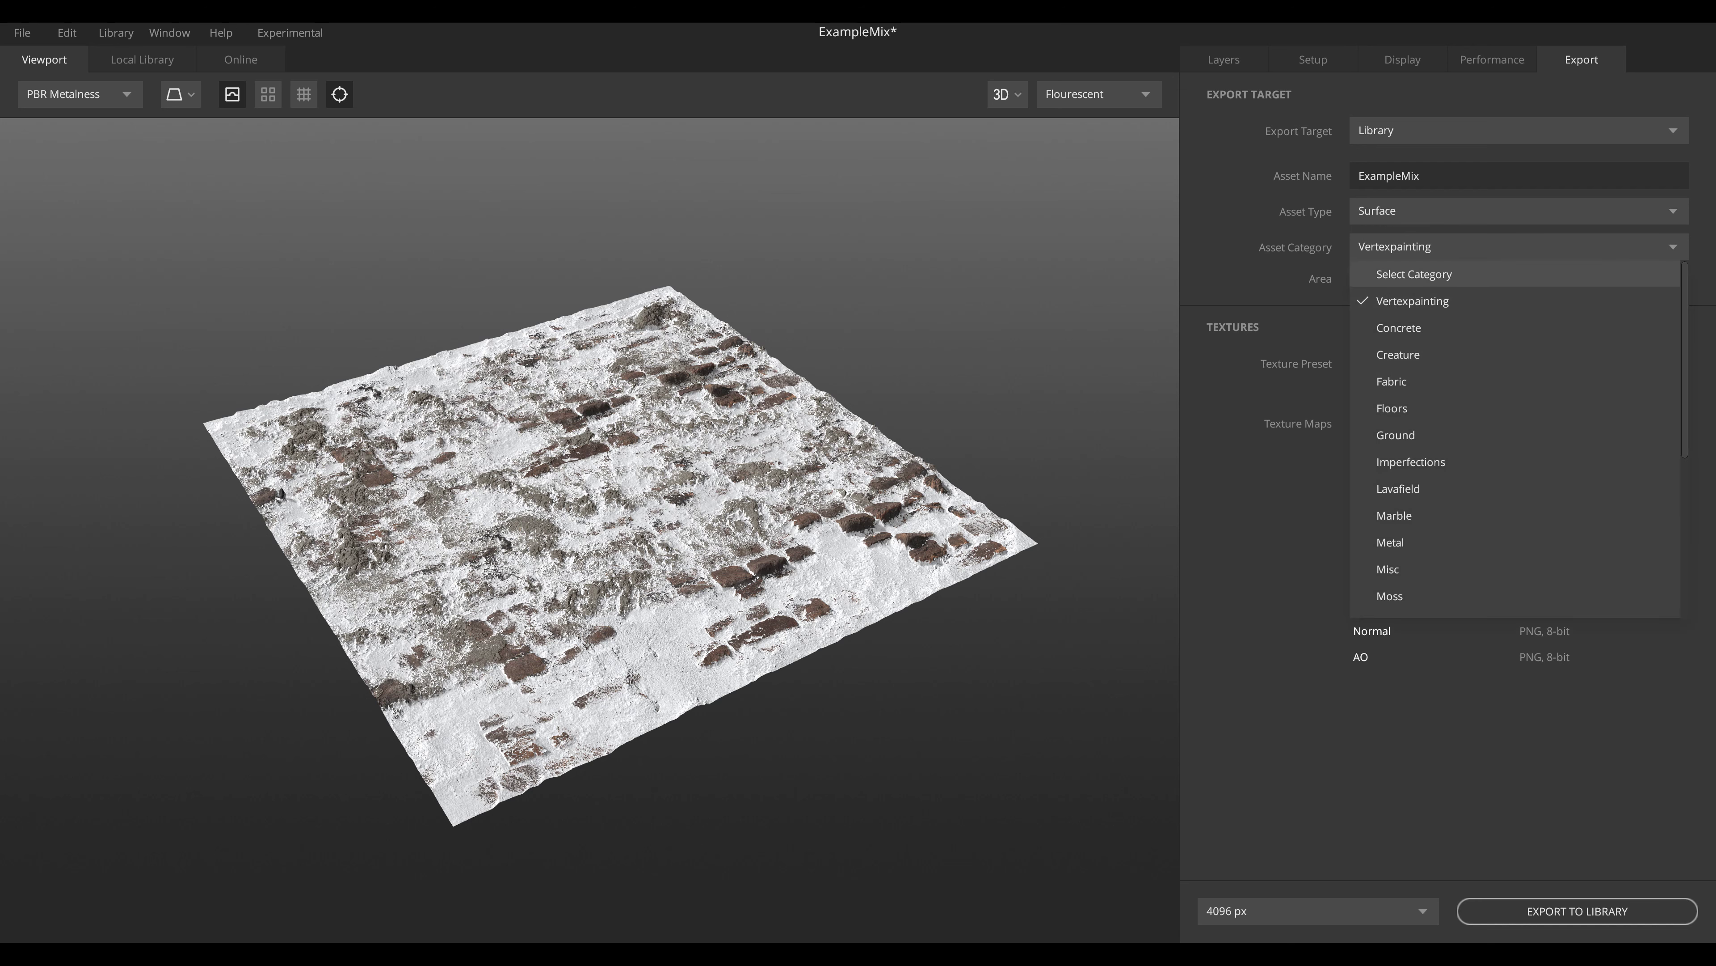
key("Escape")
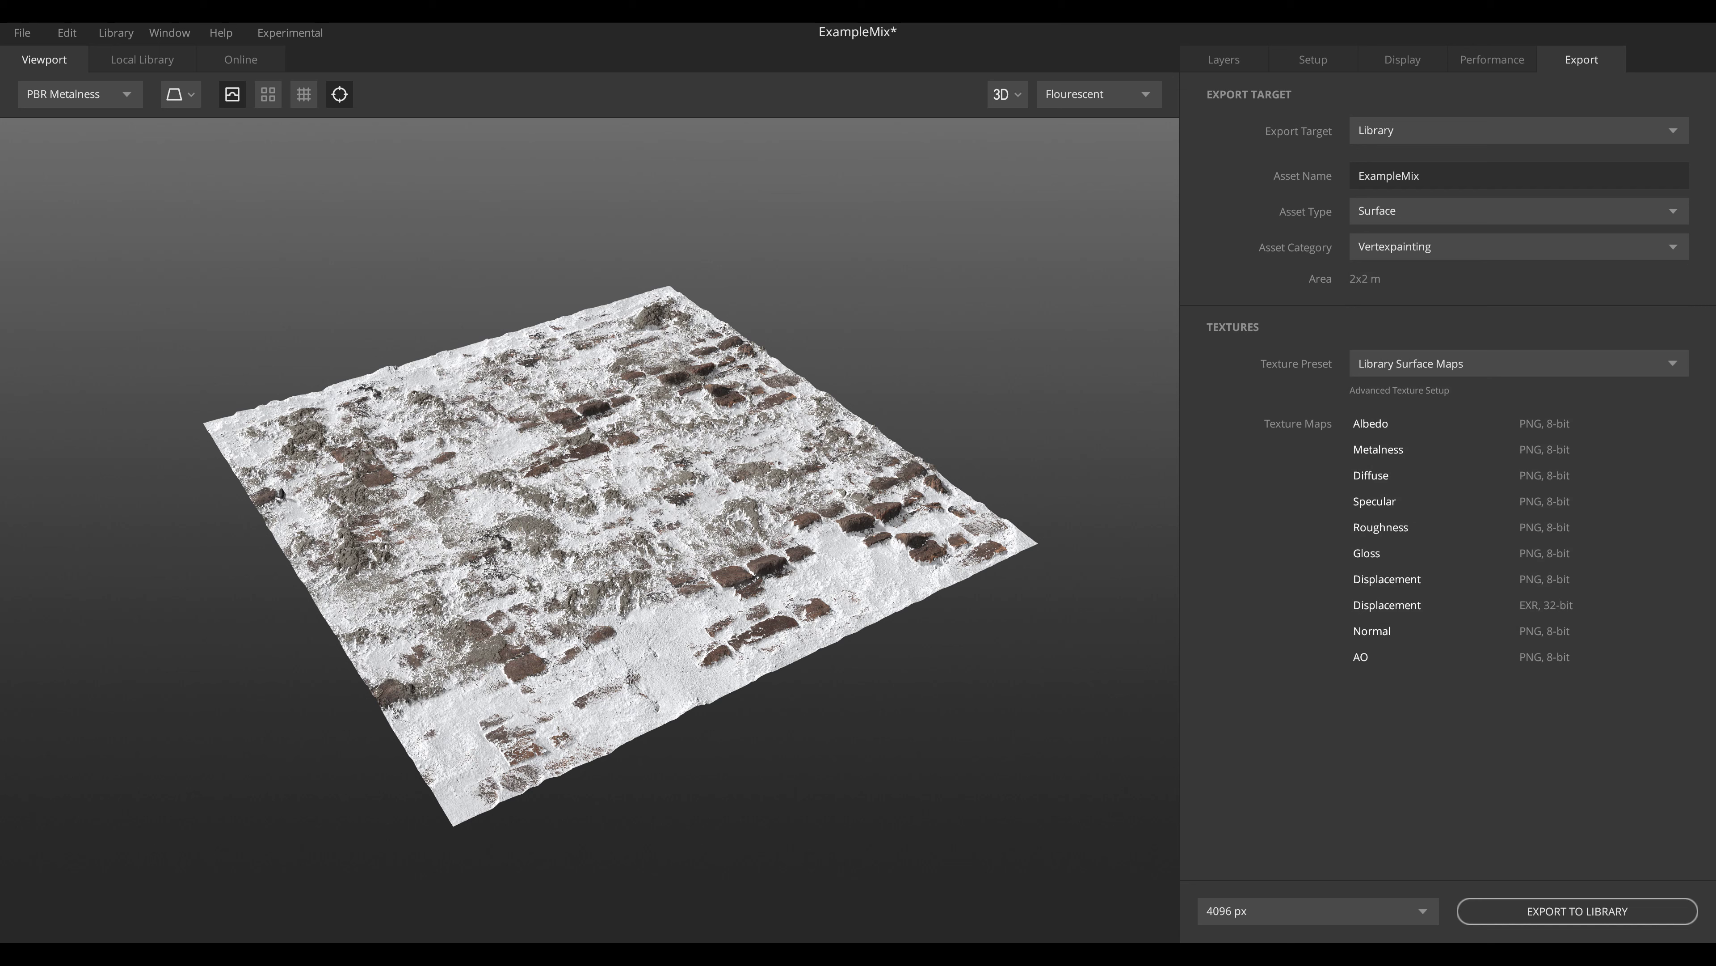
Export ExampleMix to the library with Library Surface Maps at 4096 px, replacing the existing asset of the same name.
left_click(1518, 363)
key("Escape")
left_click(1317, 911)
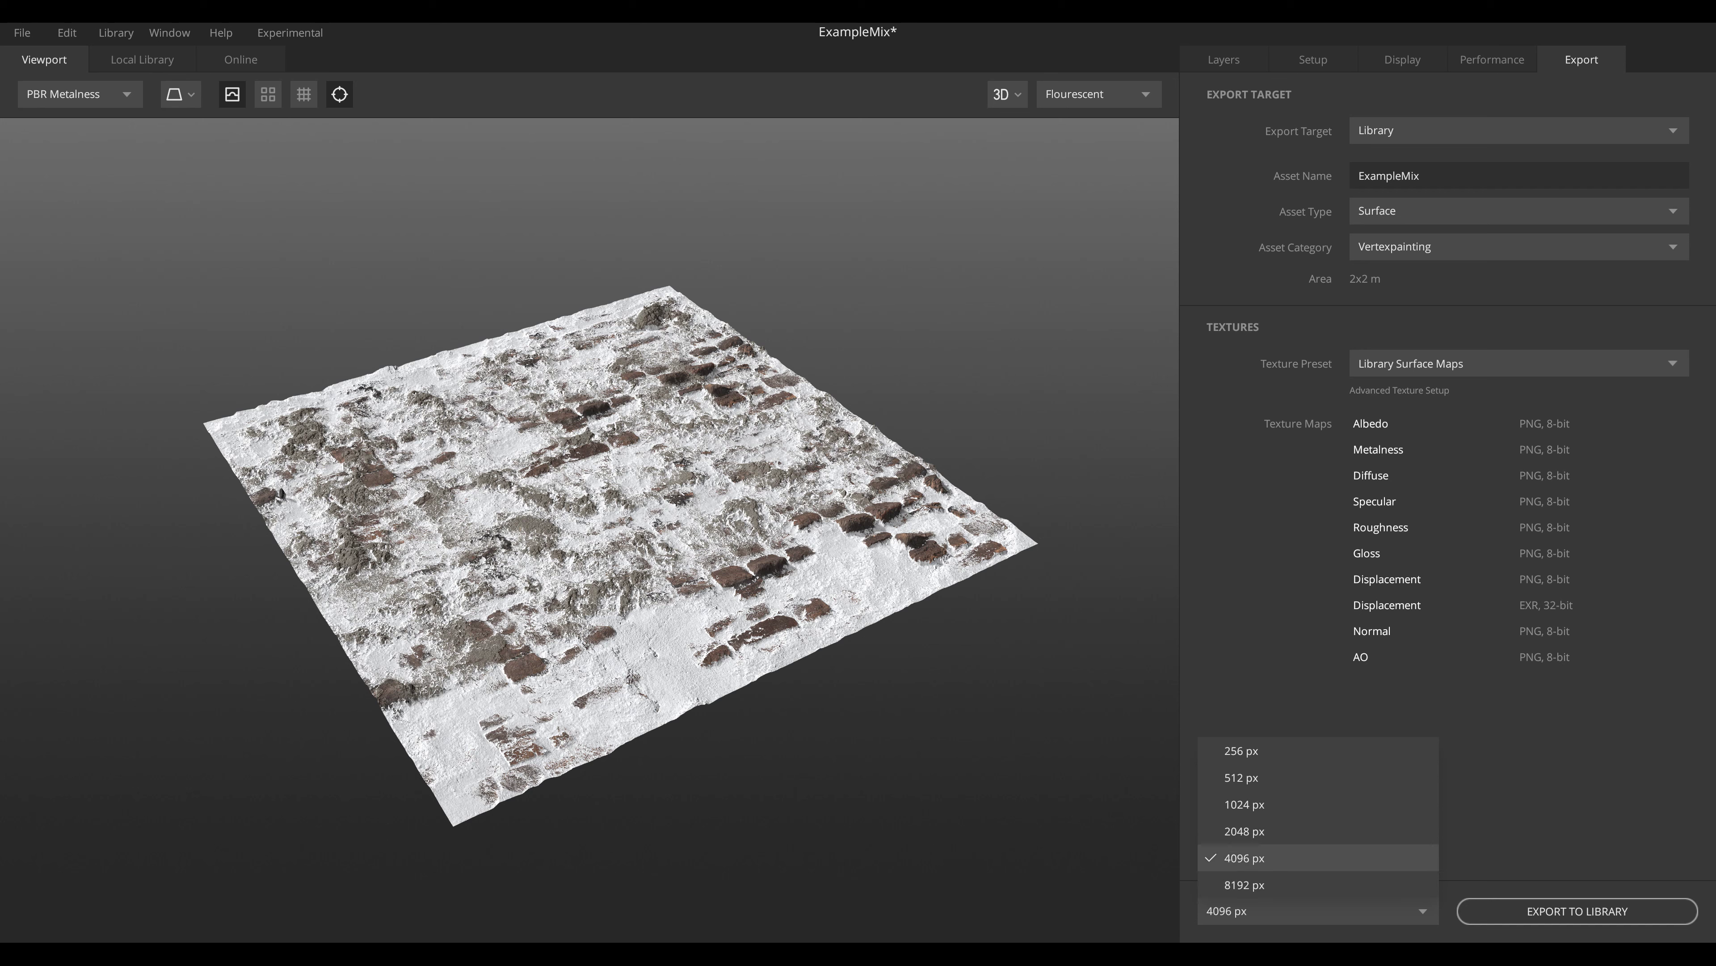
left_click(1318, 858)
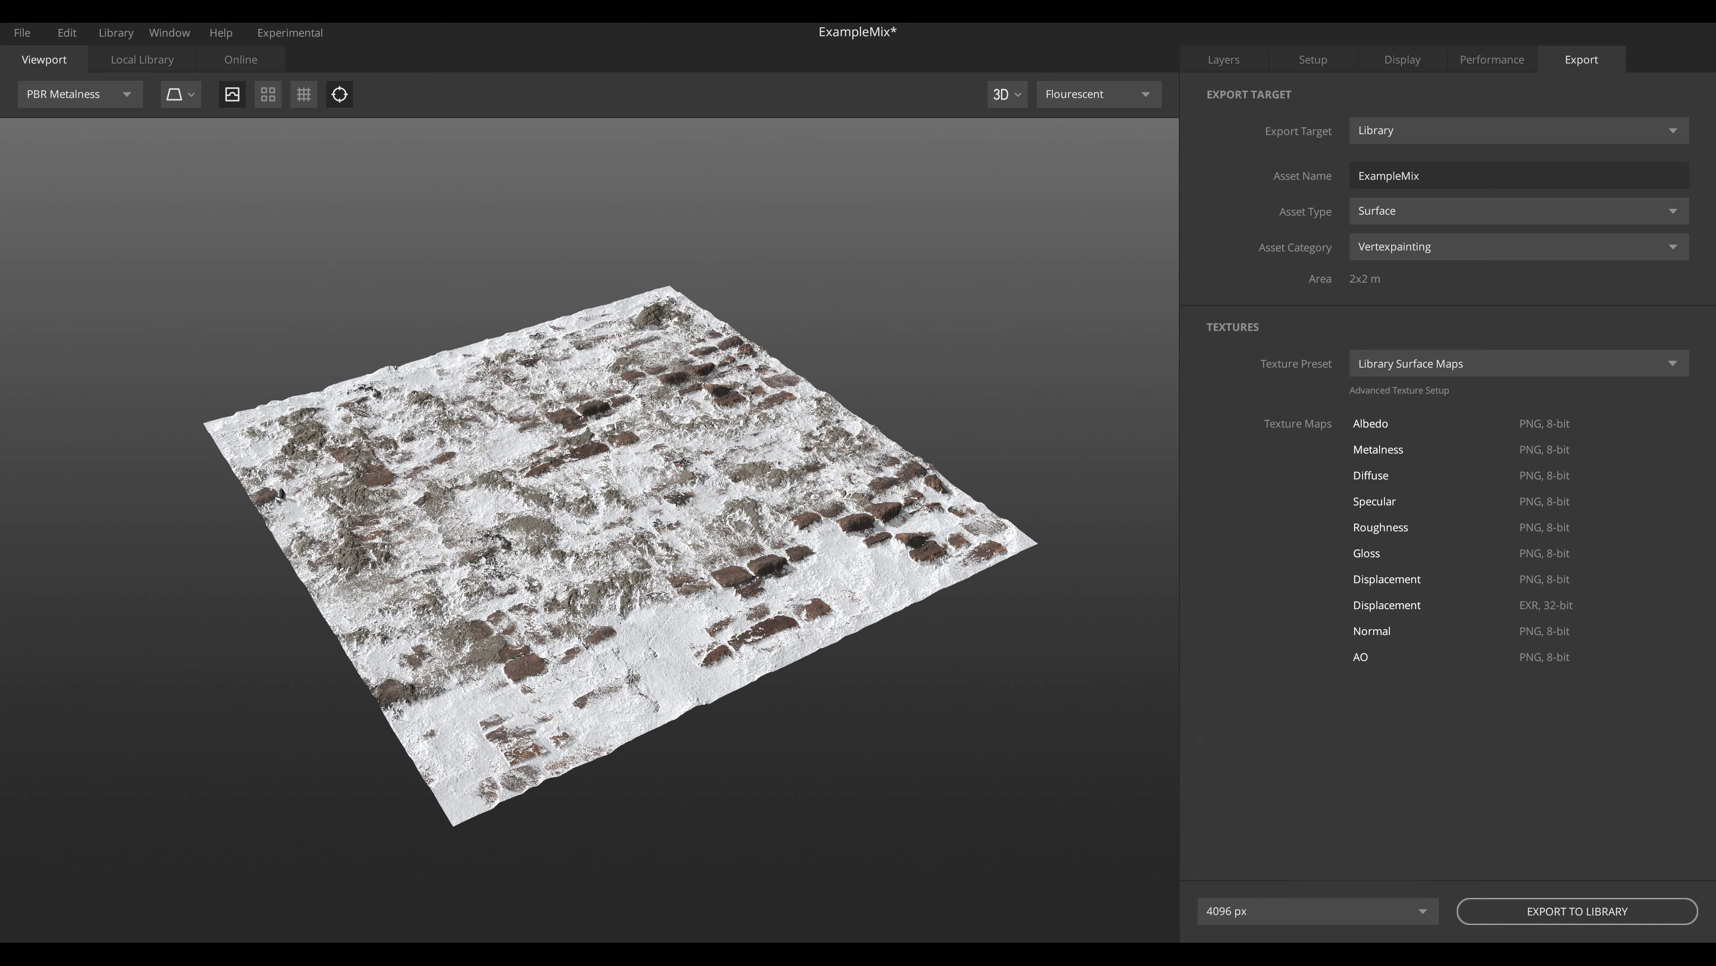
left_click(1577, 911)
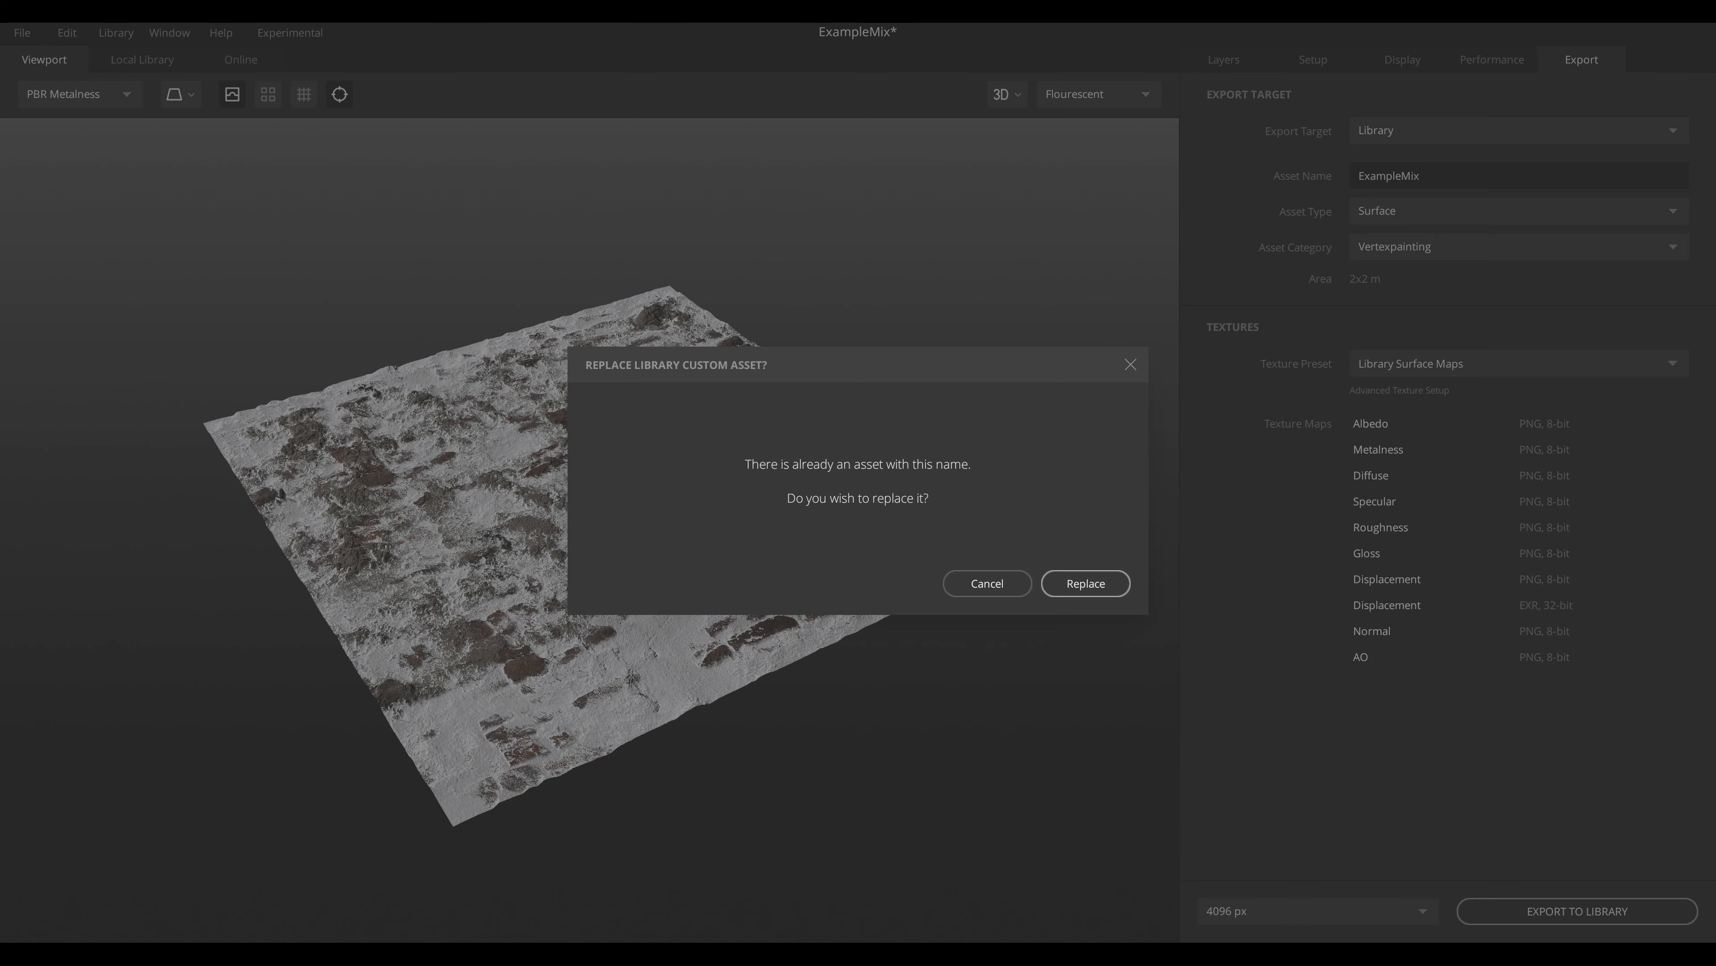
left_click(1085, 583)
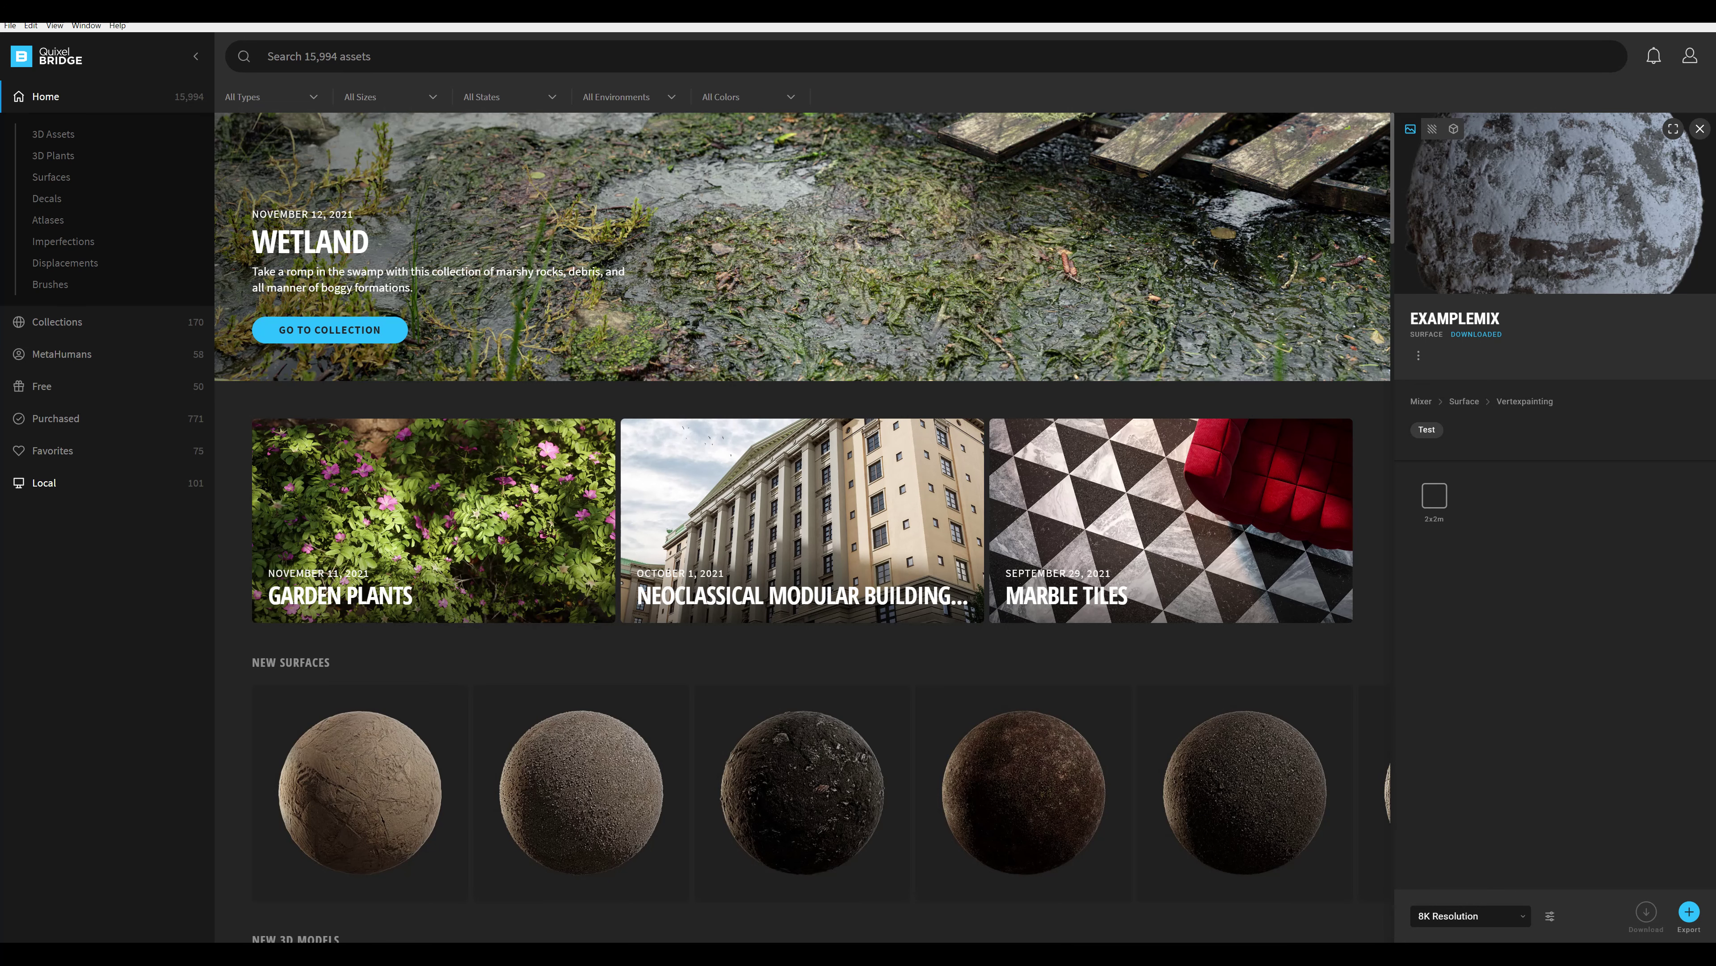
In Quixel Bridge, show the local Mixer assets and select the last ExampleMix surface in the row.
left_click(44, 482)
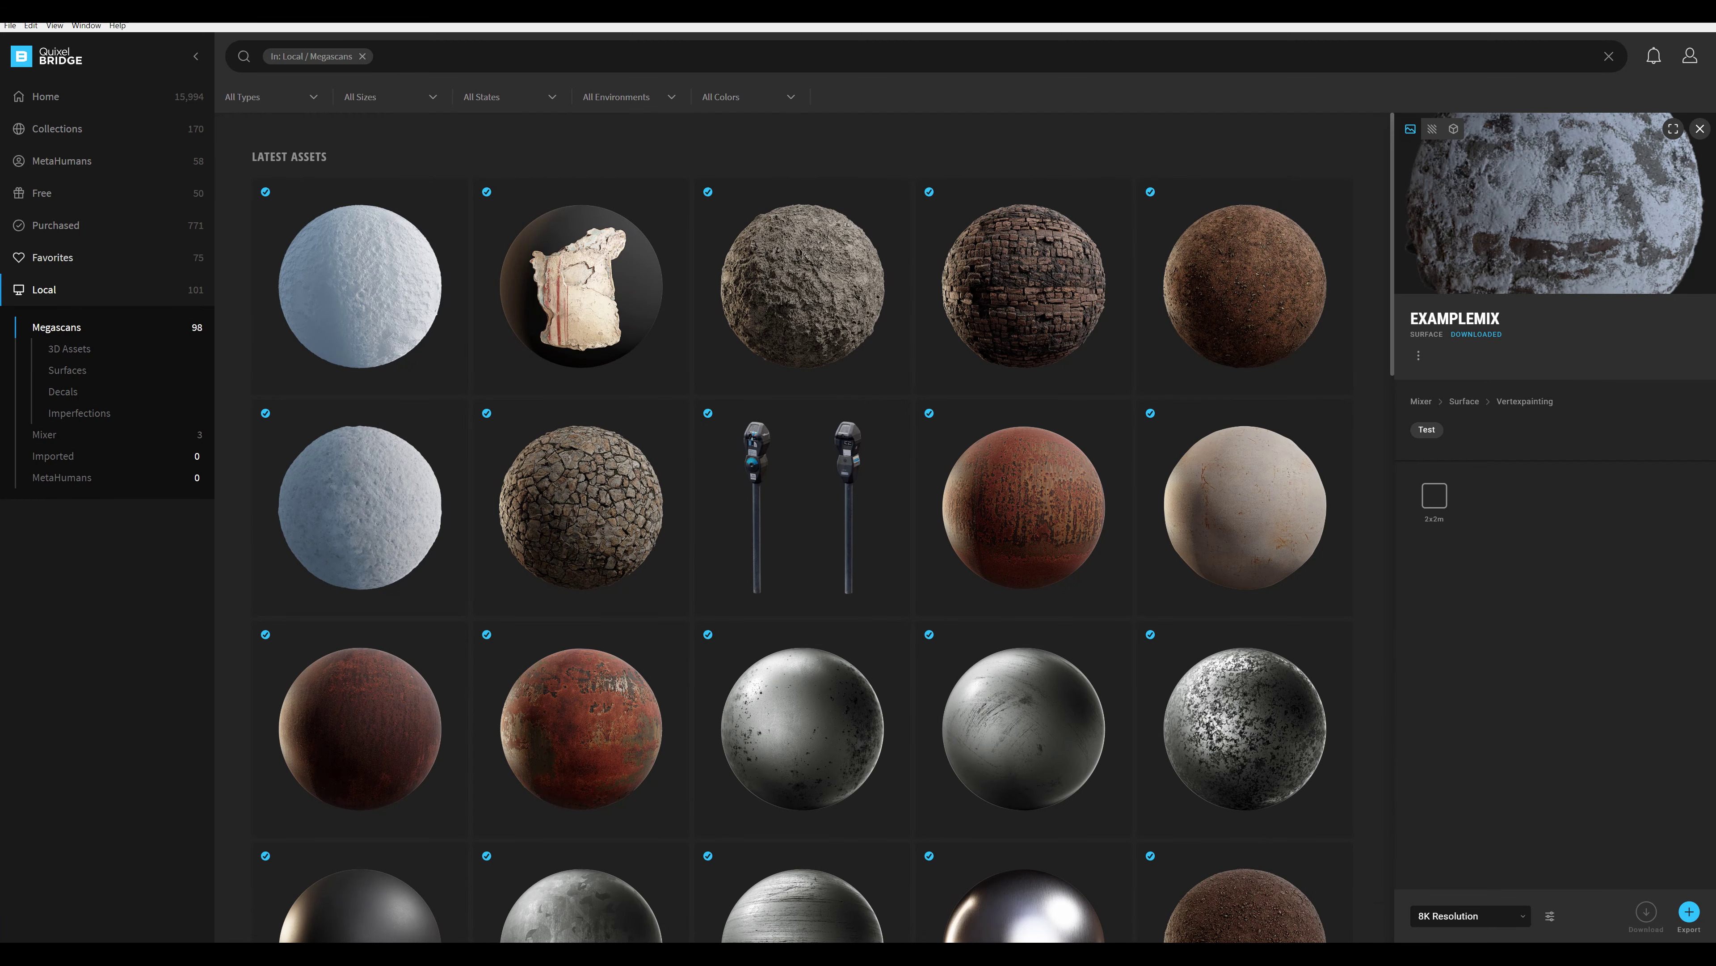
left_click(44, 434)
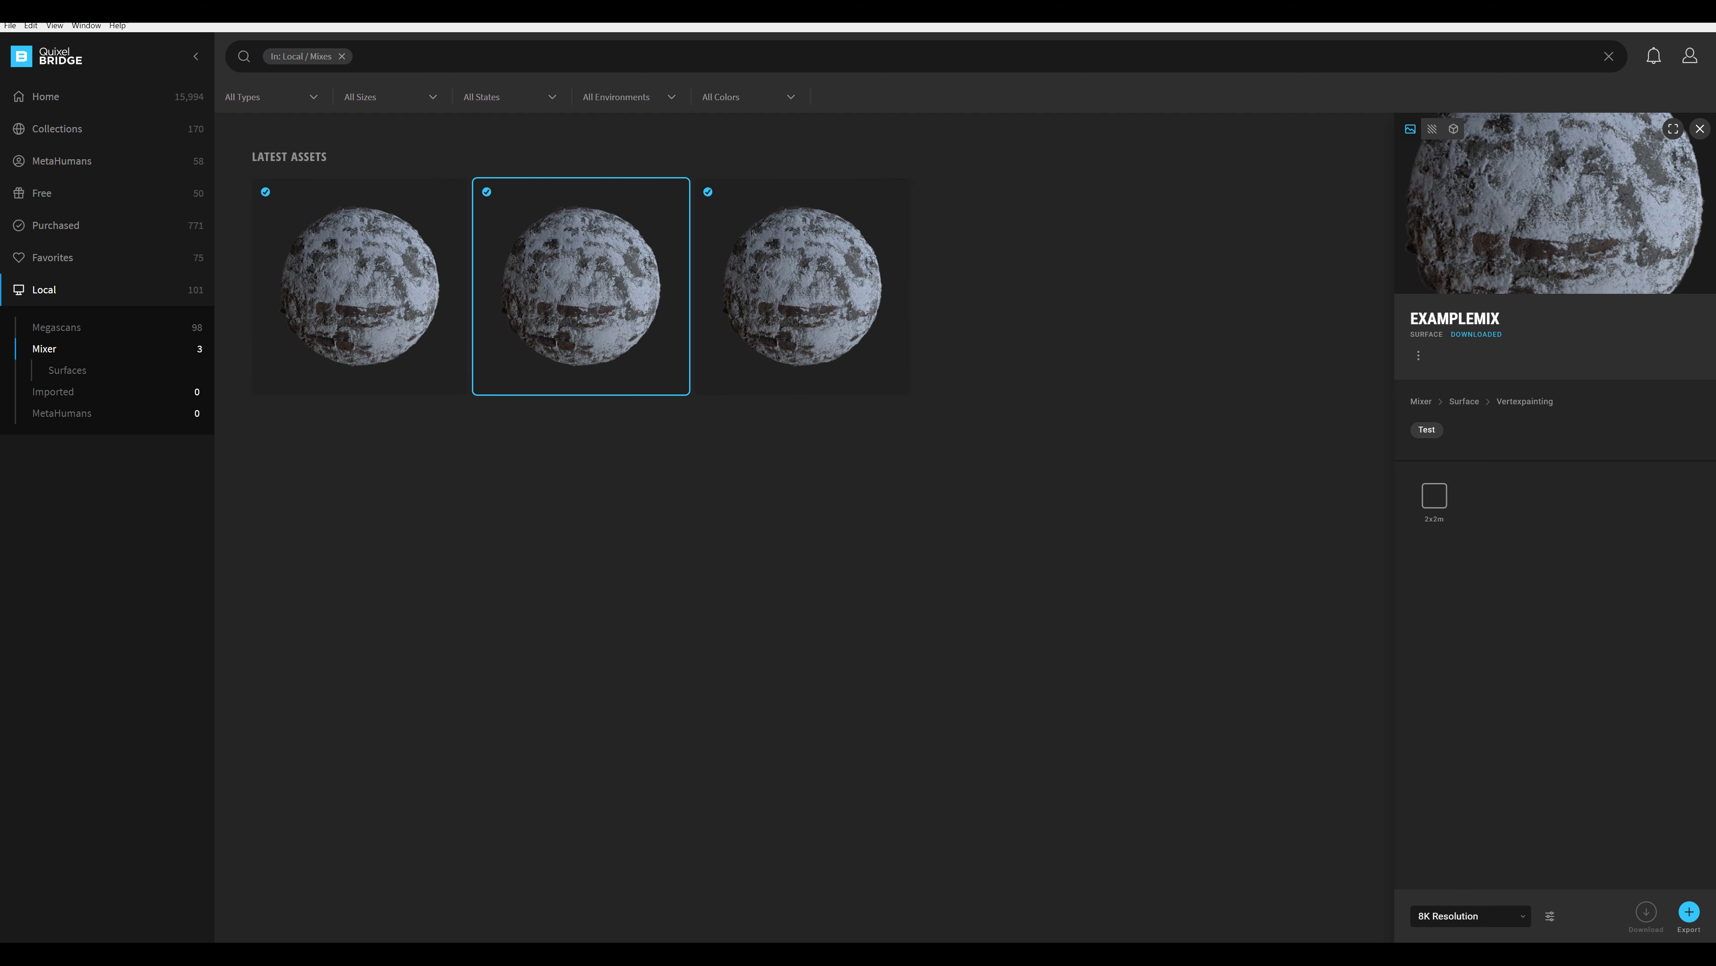
key("Escape")
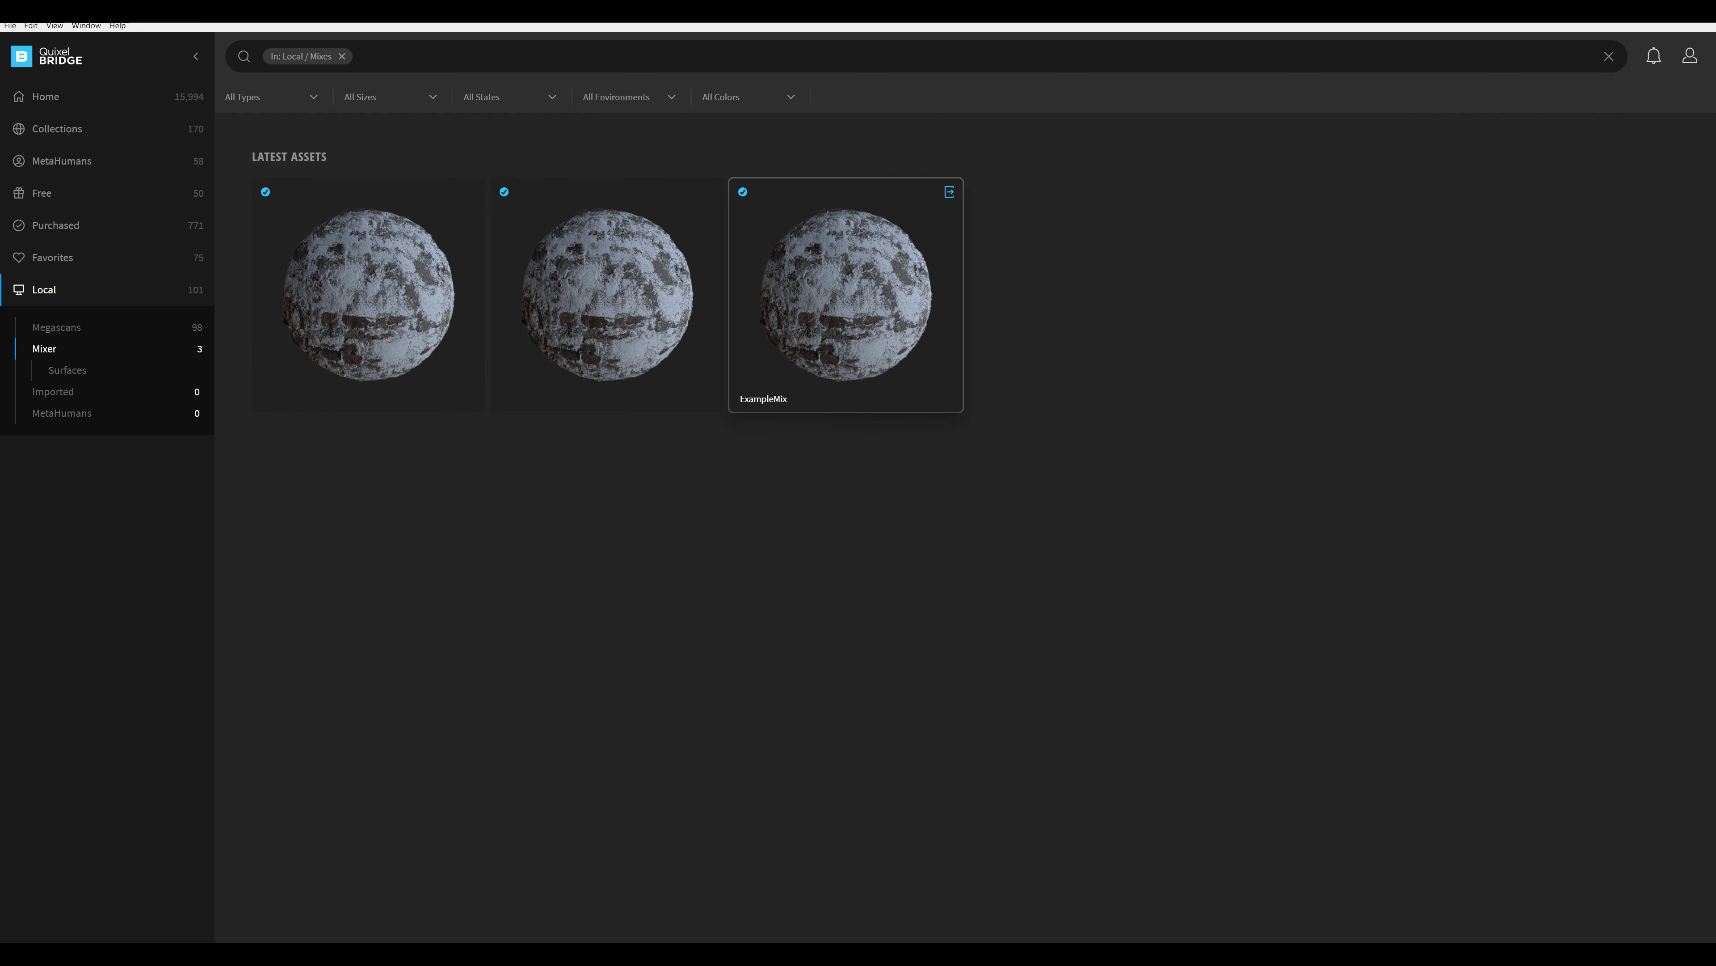
left_click(845, 294)
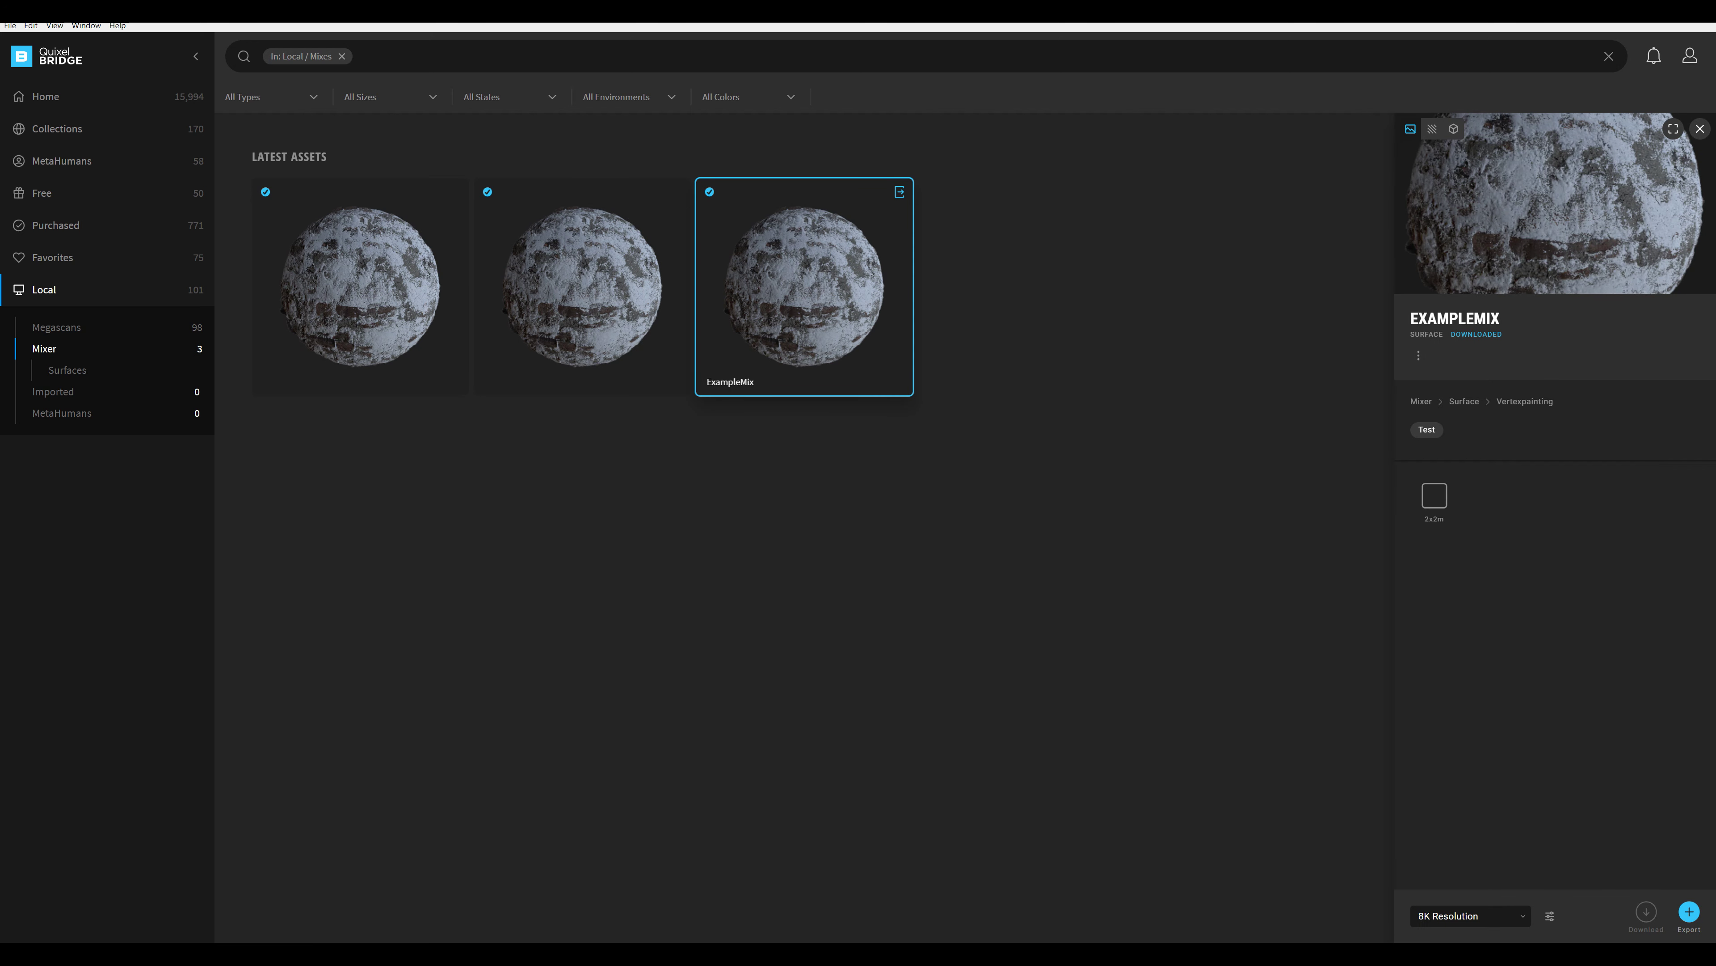
Set the ExampleMix surface's resolution to 4K.
left_click(1471, 915)
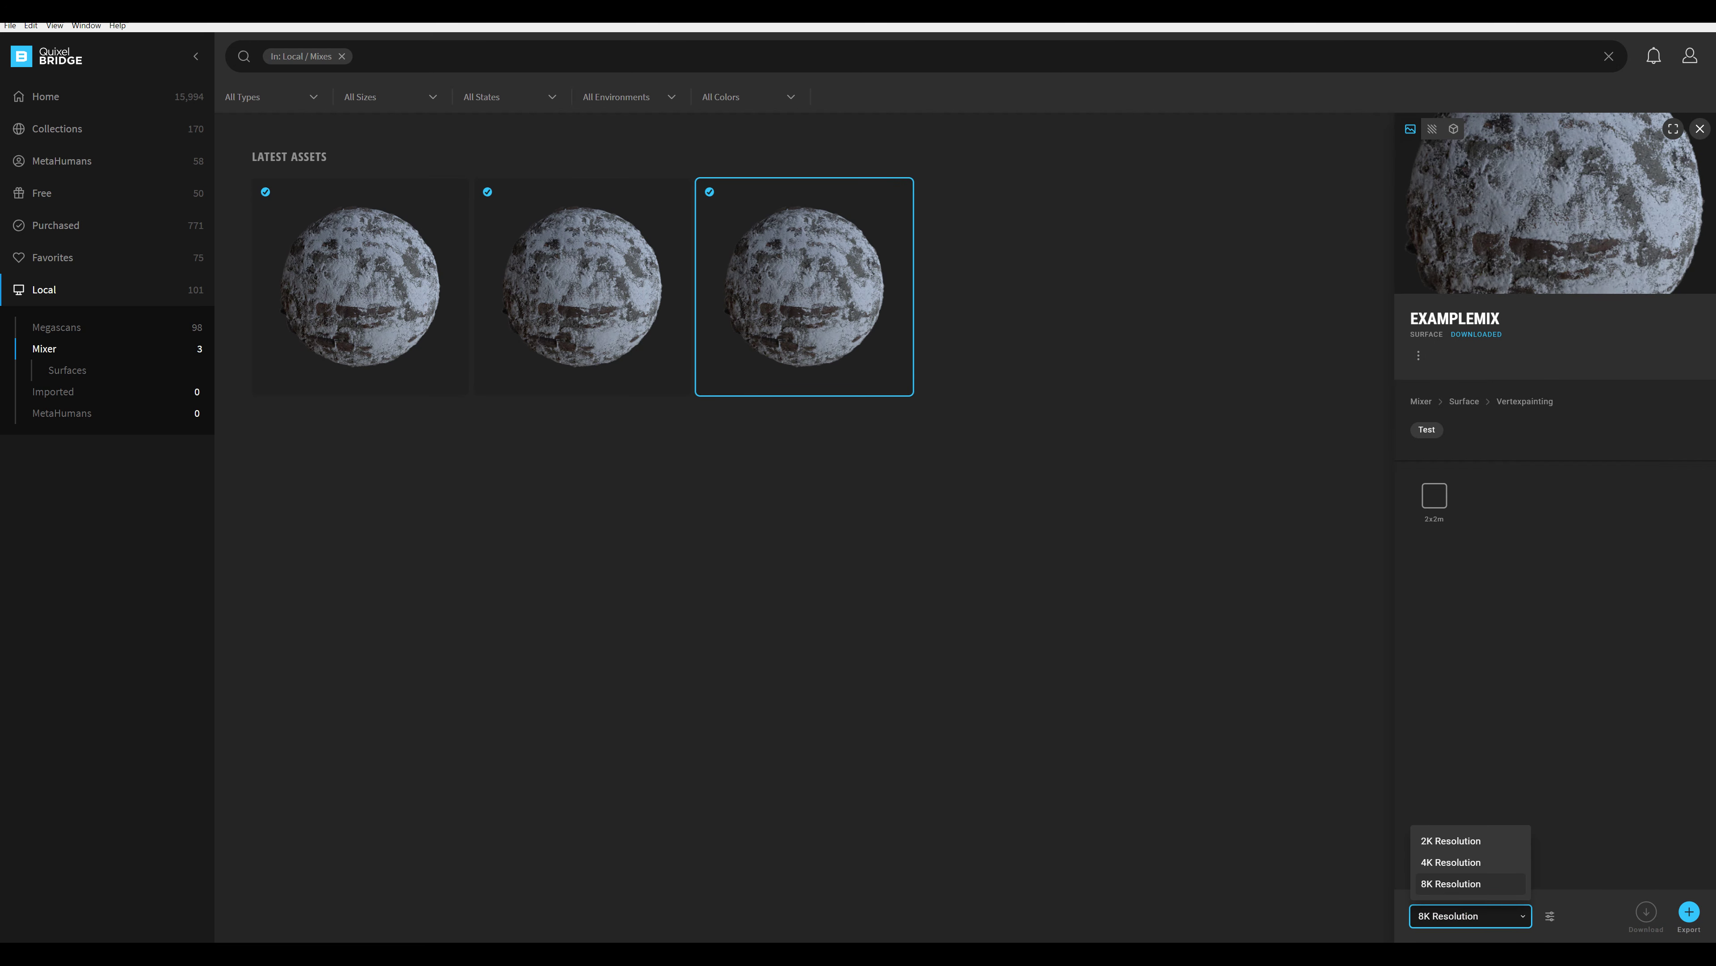
left_click(1451, 861)
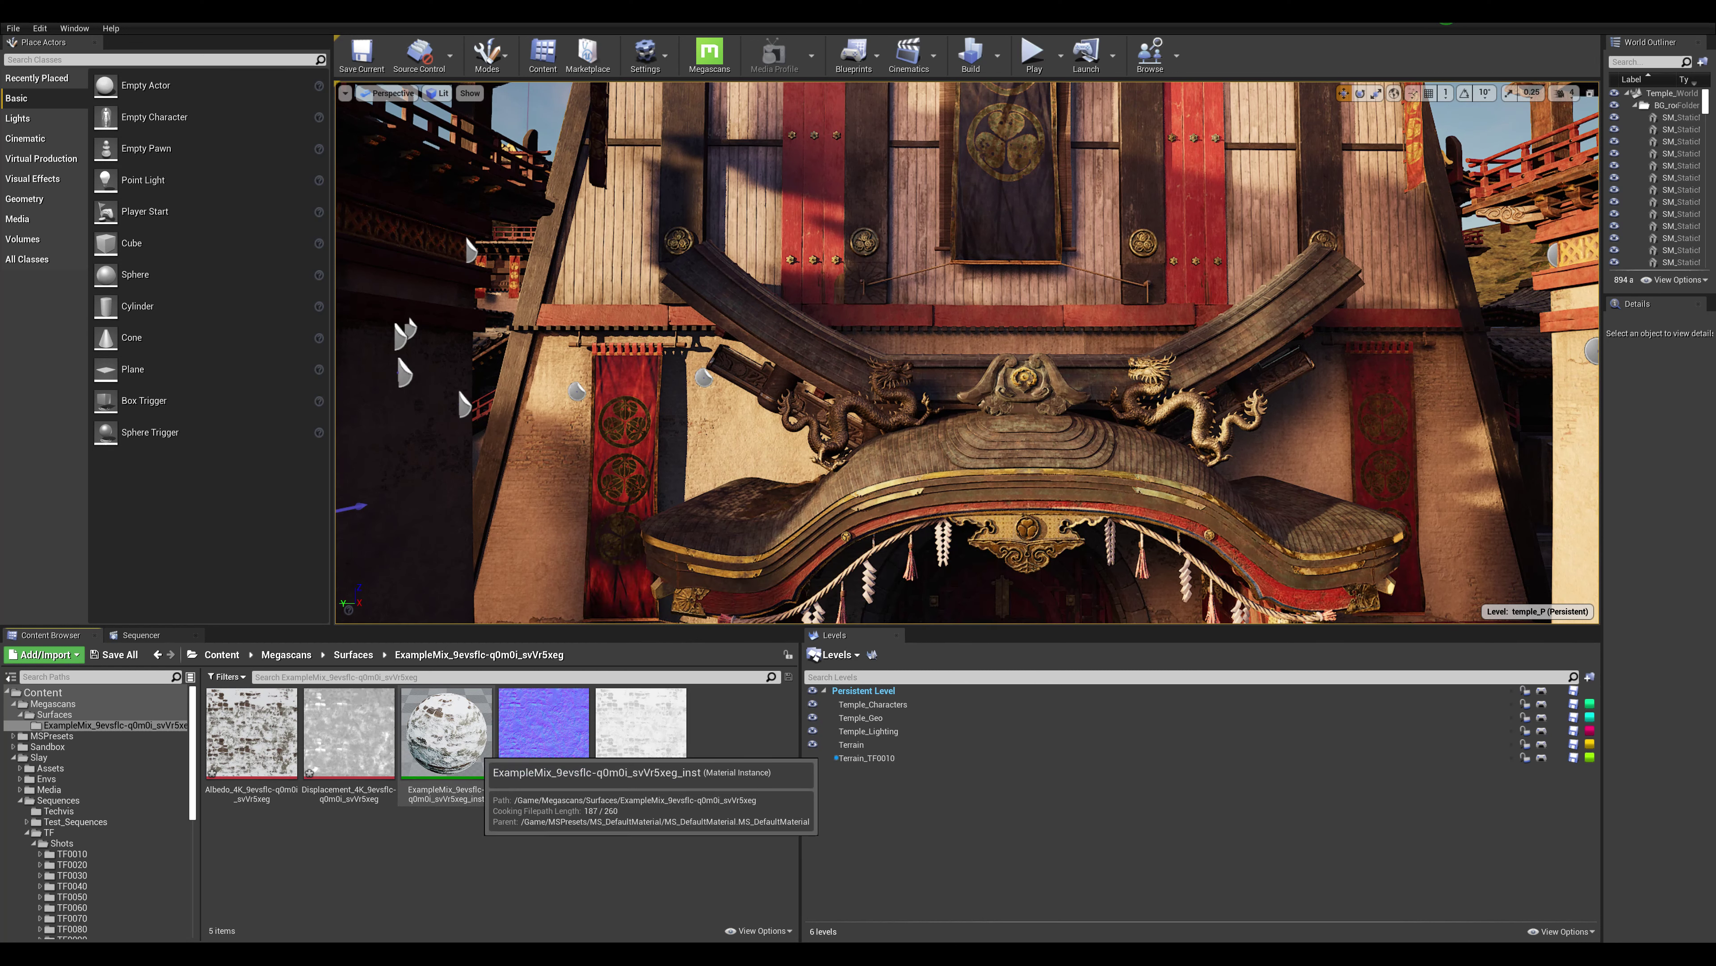
In Unreal Engine, try the ExampleMix material instance on the temple's curved entrance roof, and undo the assignment.
left_click_drag(466, 744, 1026, 462)
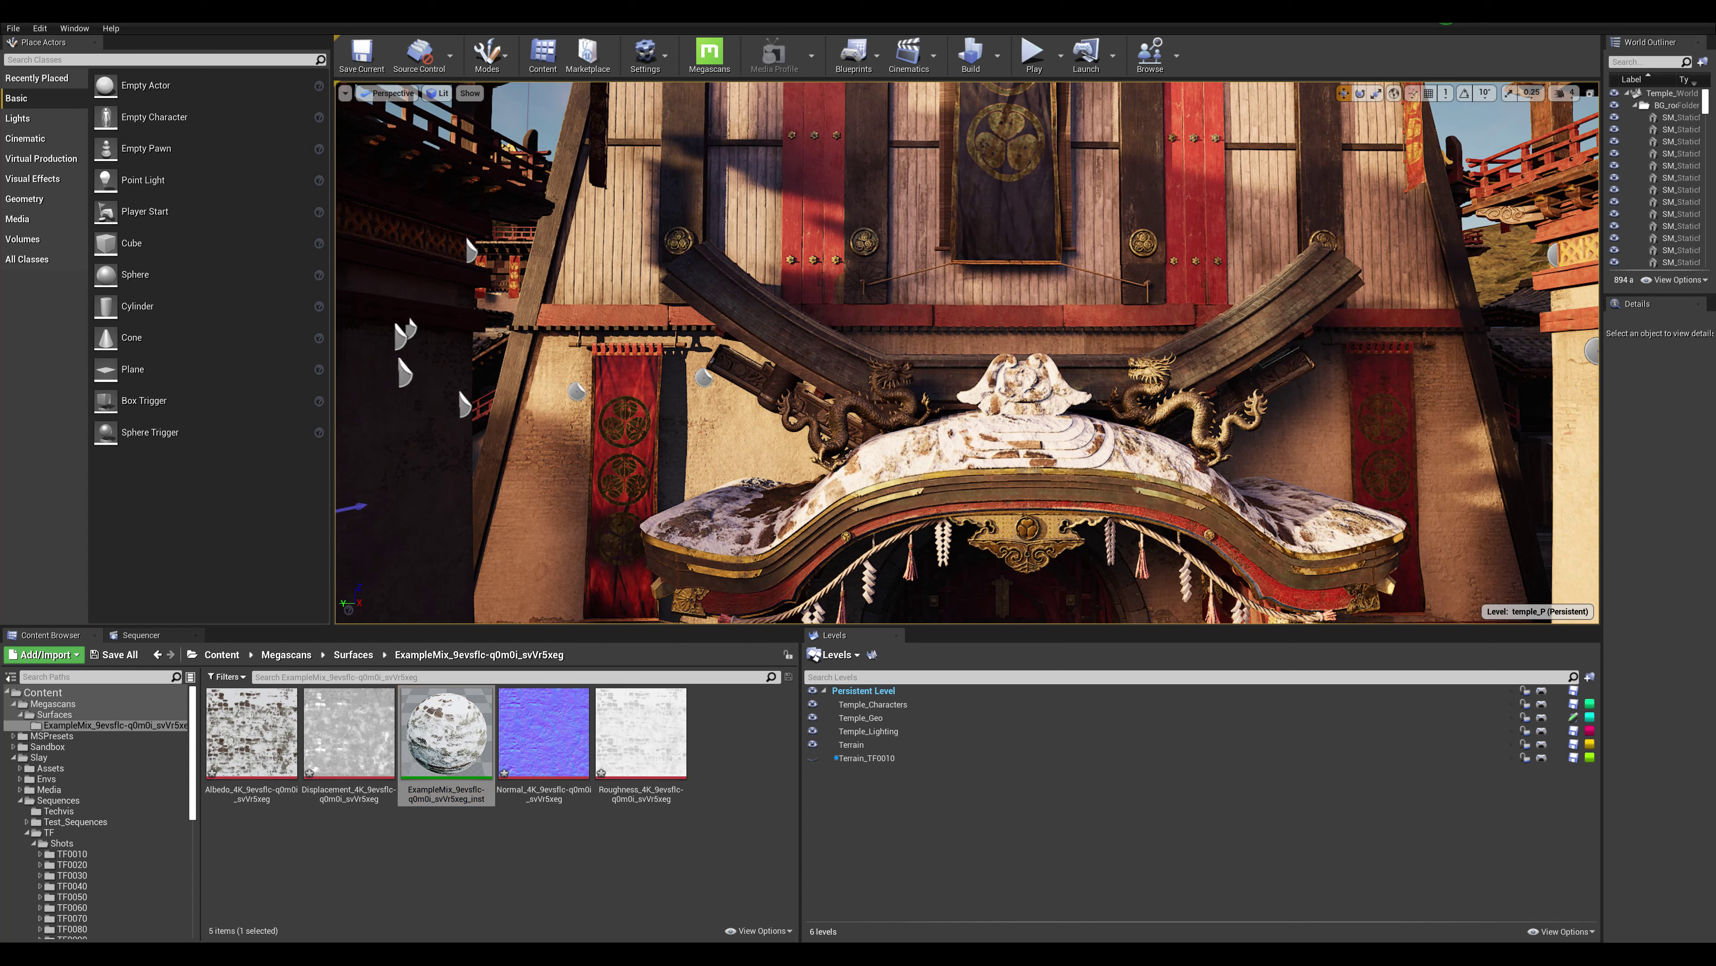
key("ctrl+z")
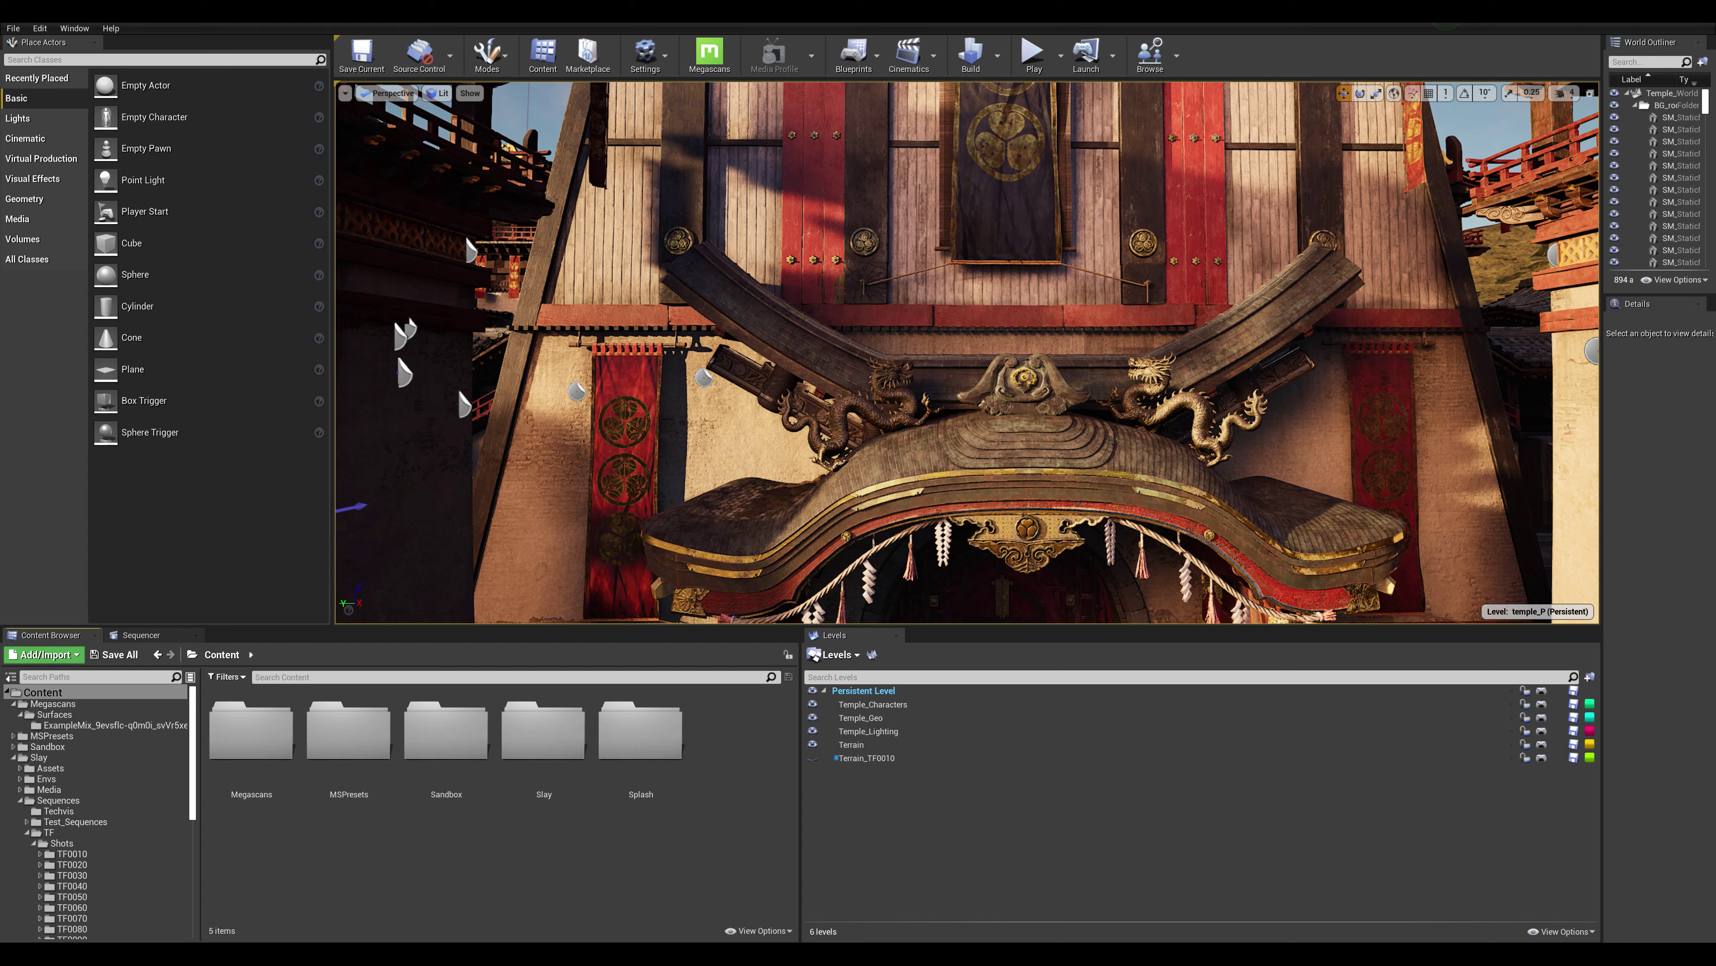
Select SM_mainTowerMiddle_top on the temple facade and open its wood planks material instance in the material editor.
key("s")
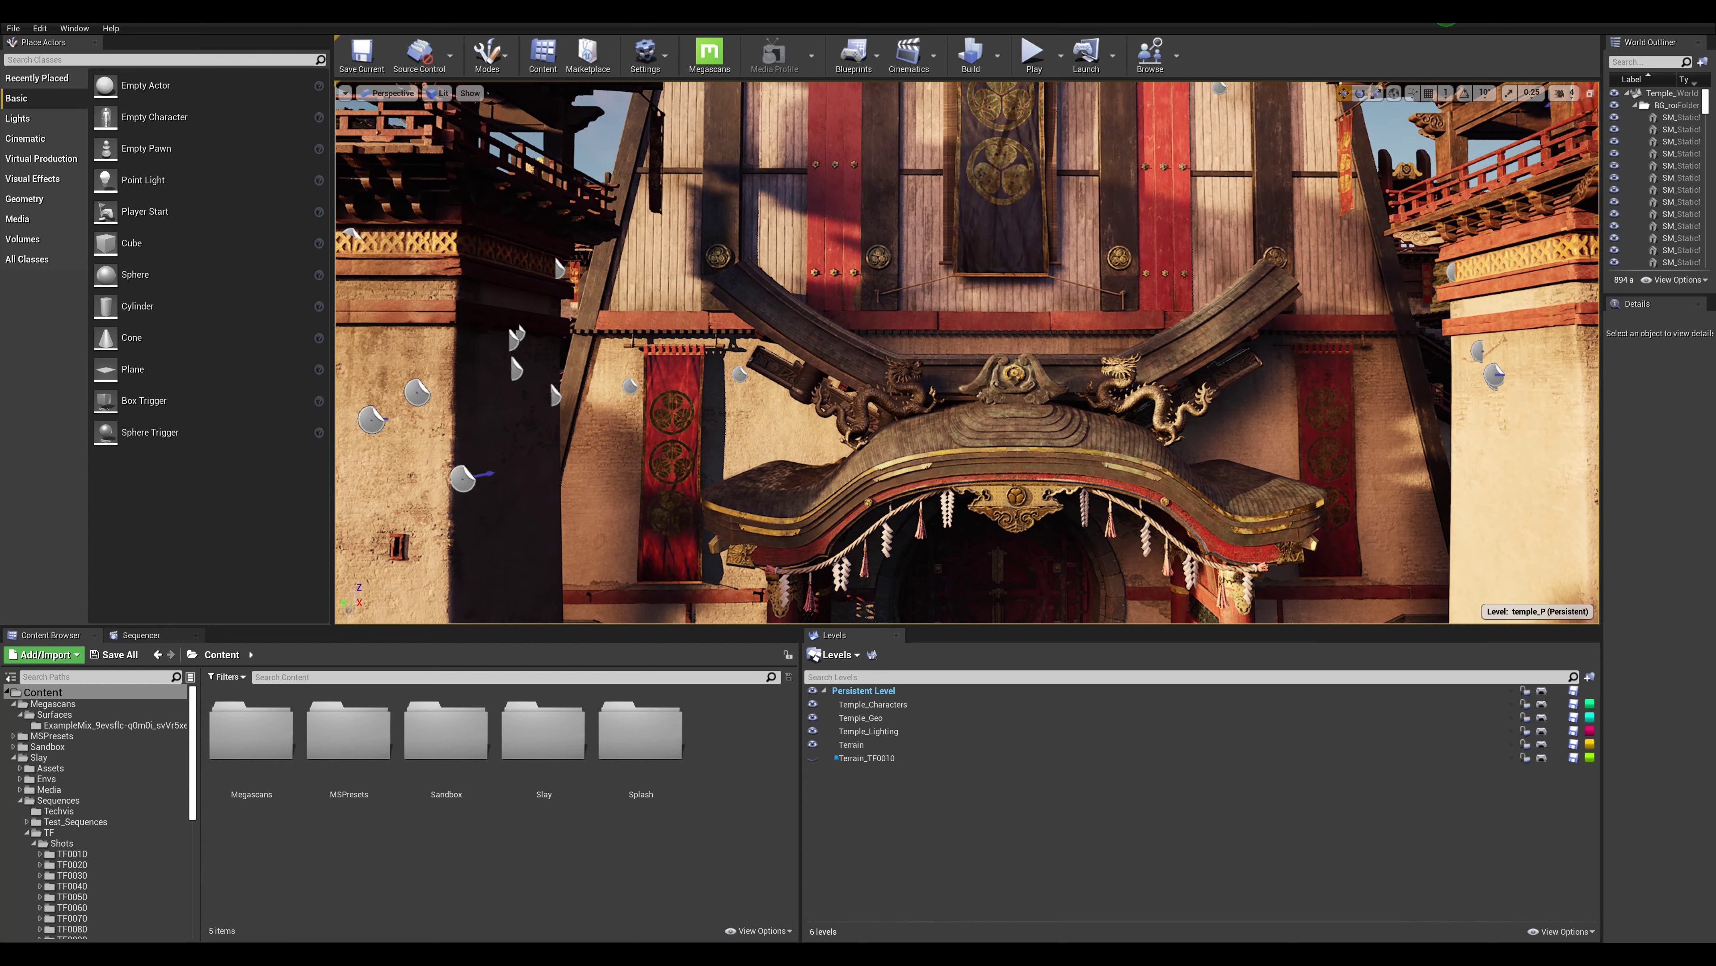
key("e")
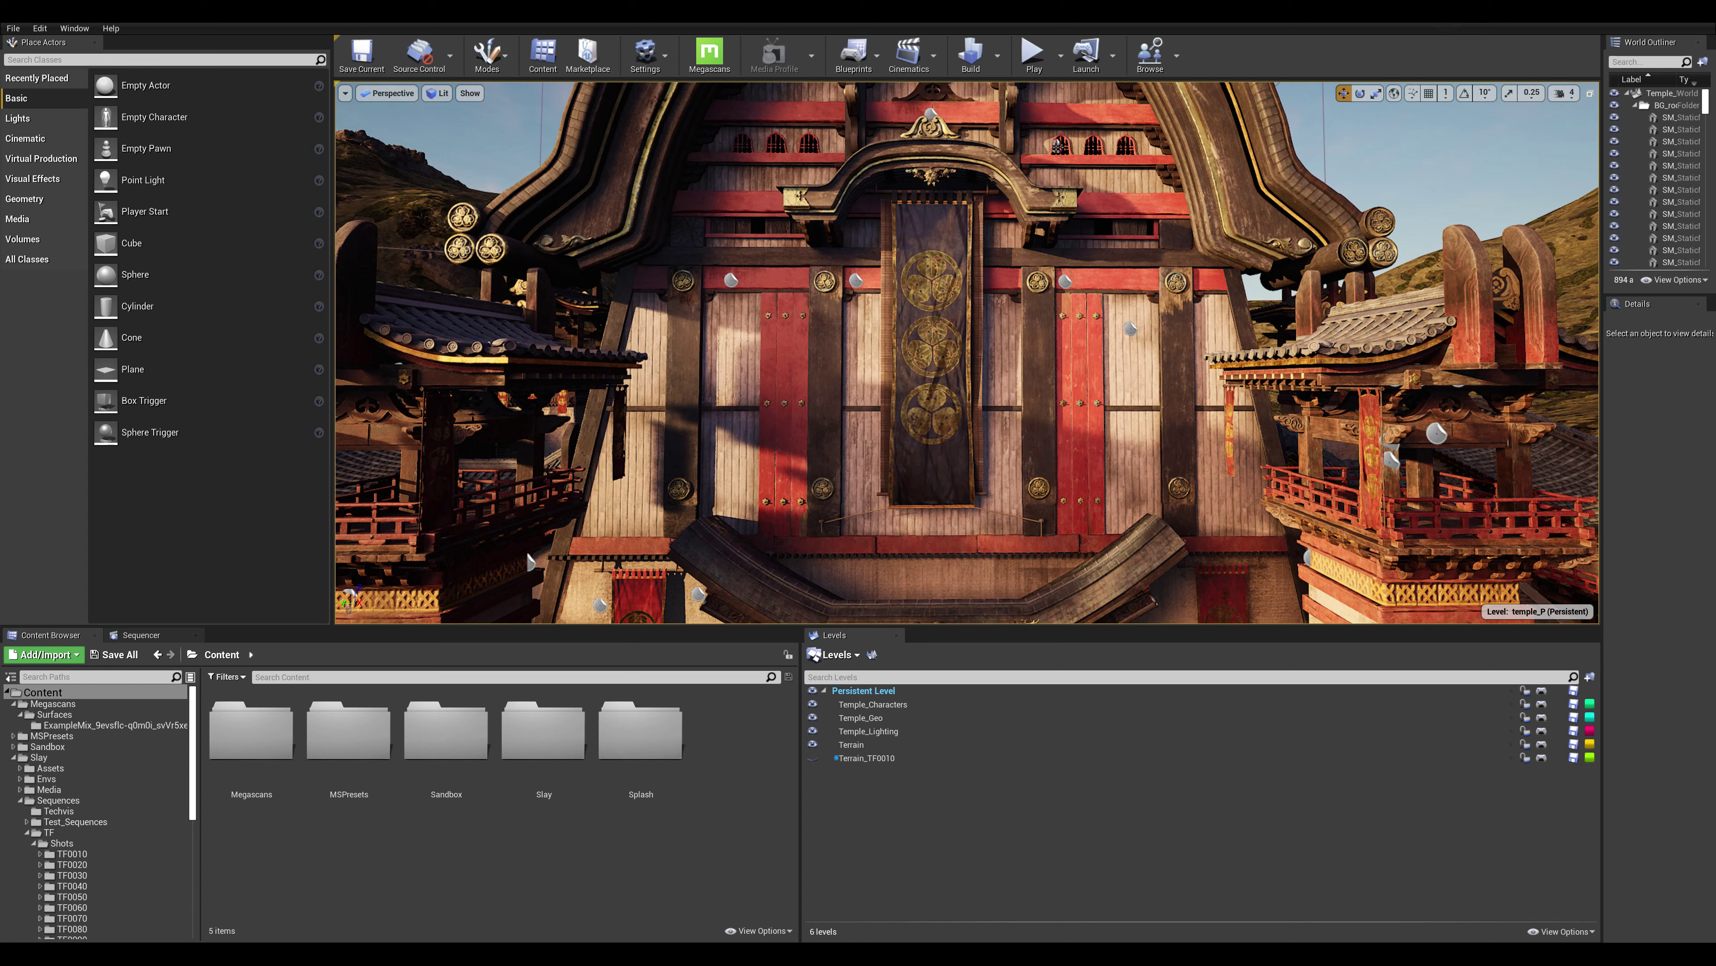
key("w")
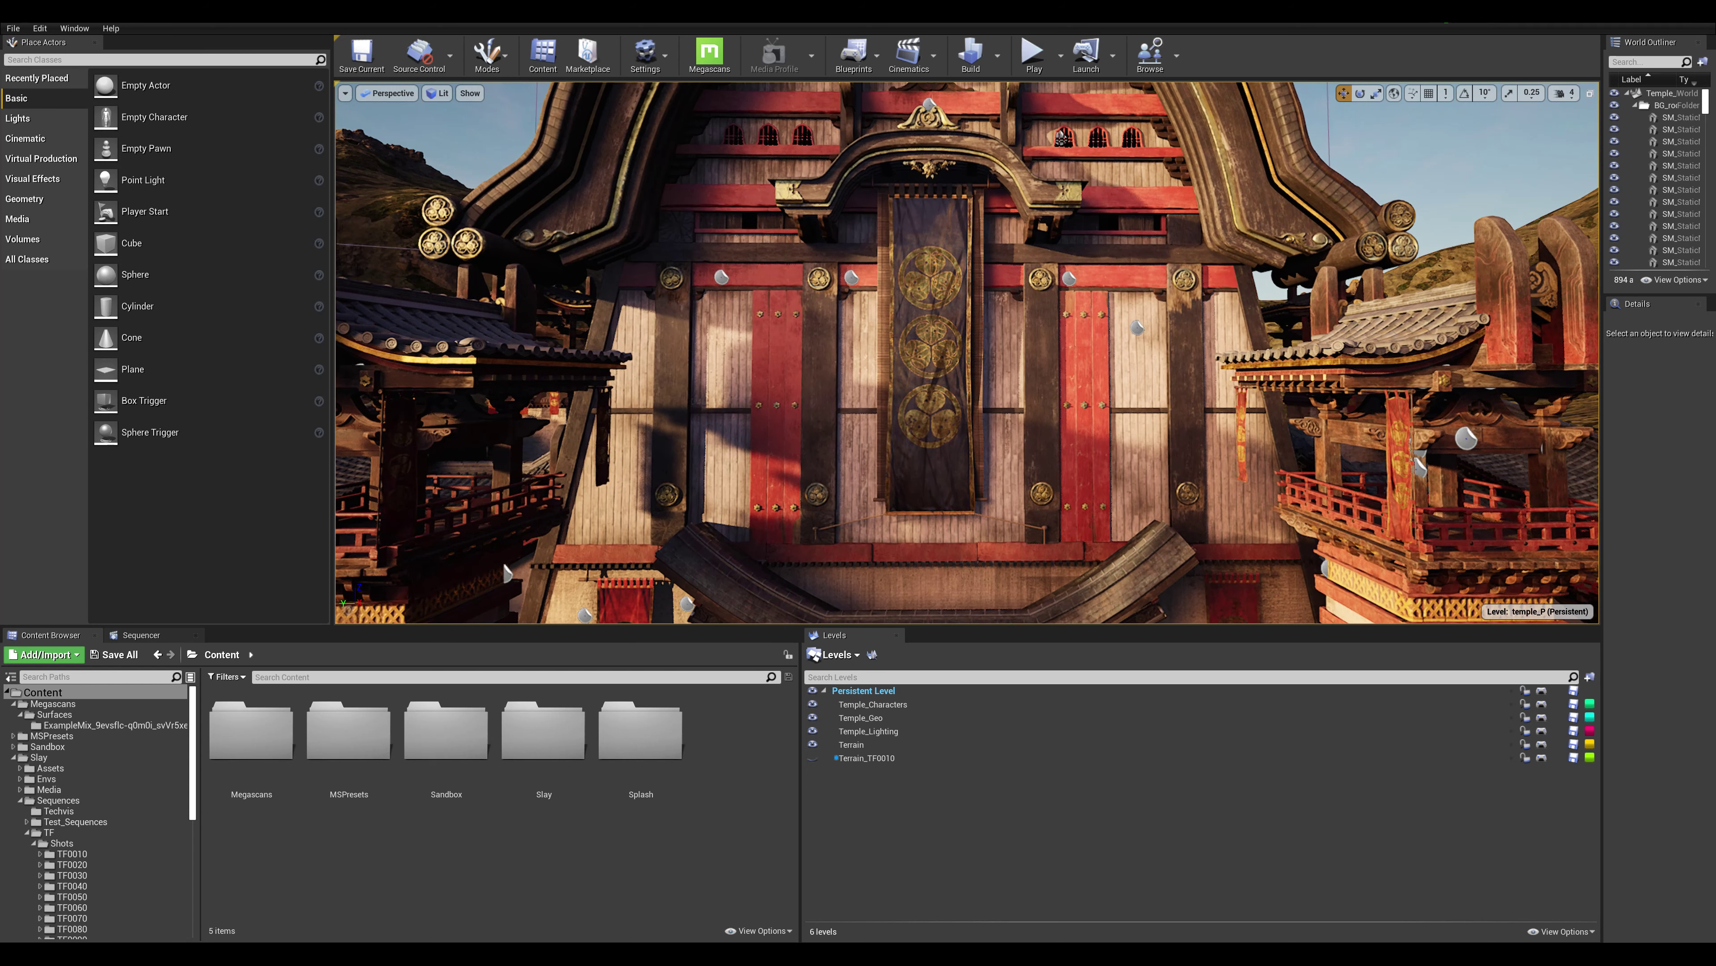
key("d")
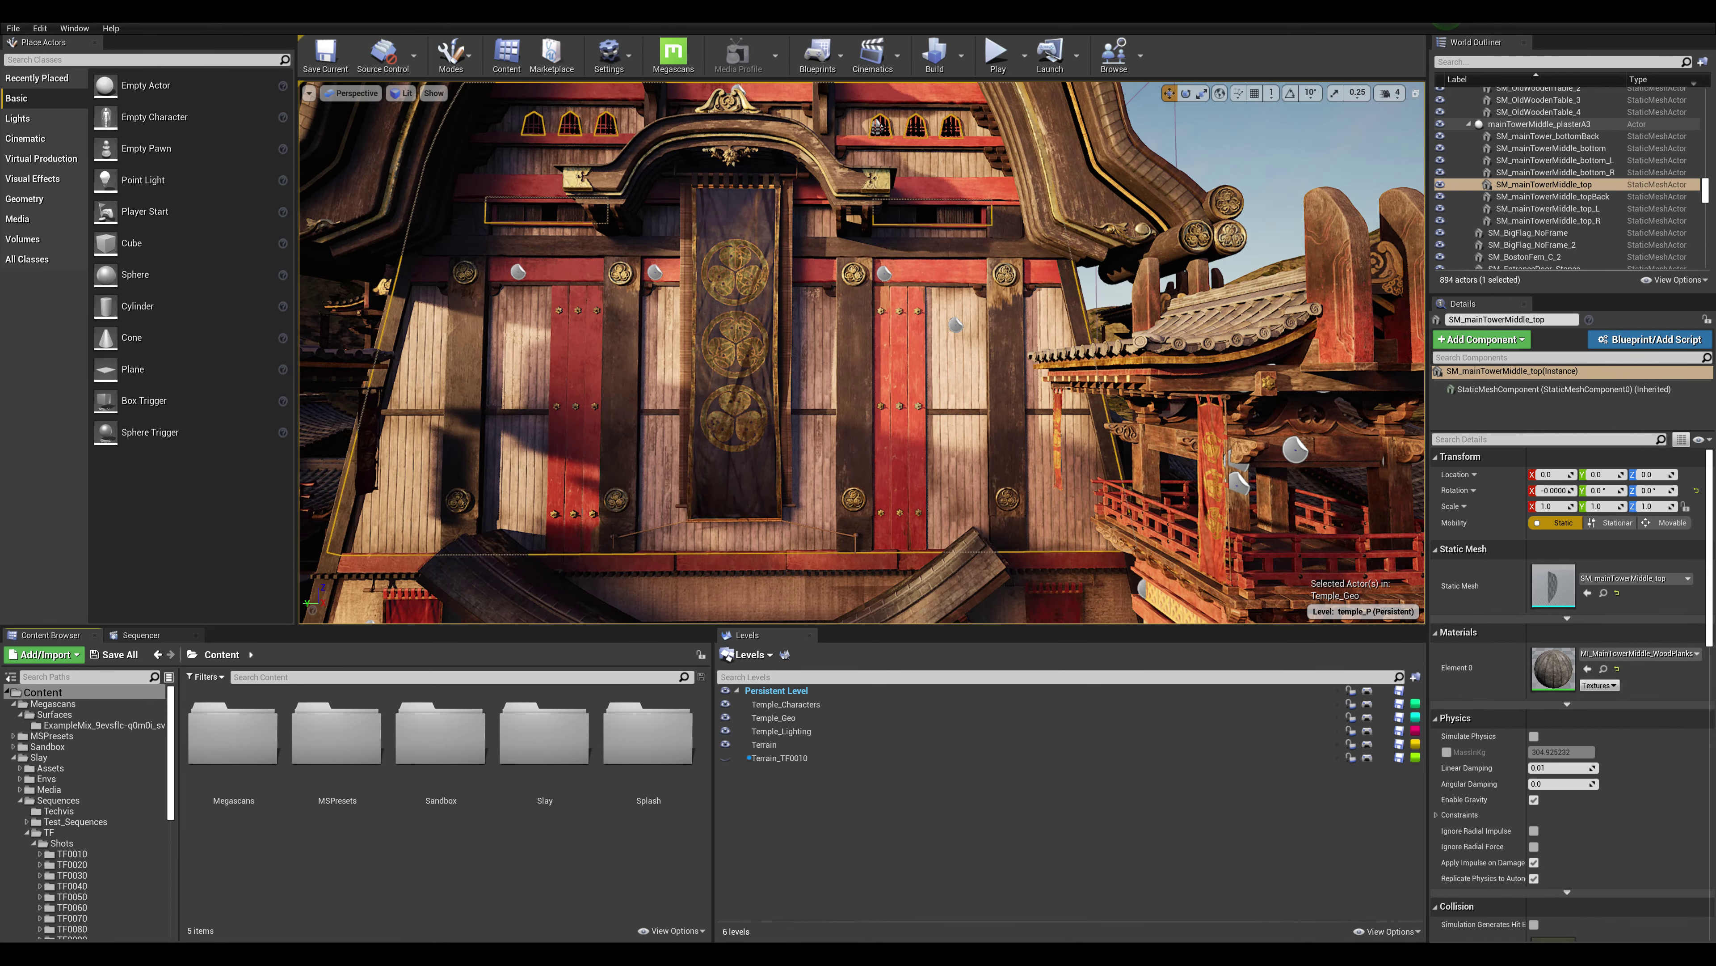
mouse_move(684, 953)
left_click(753, 896)
left_click(1571, 173)
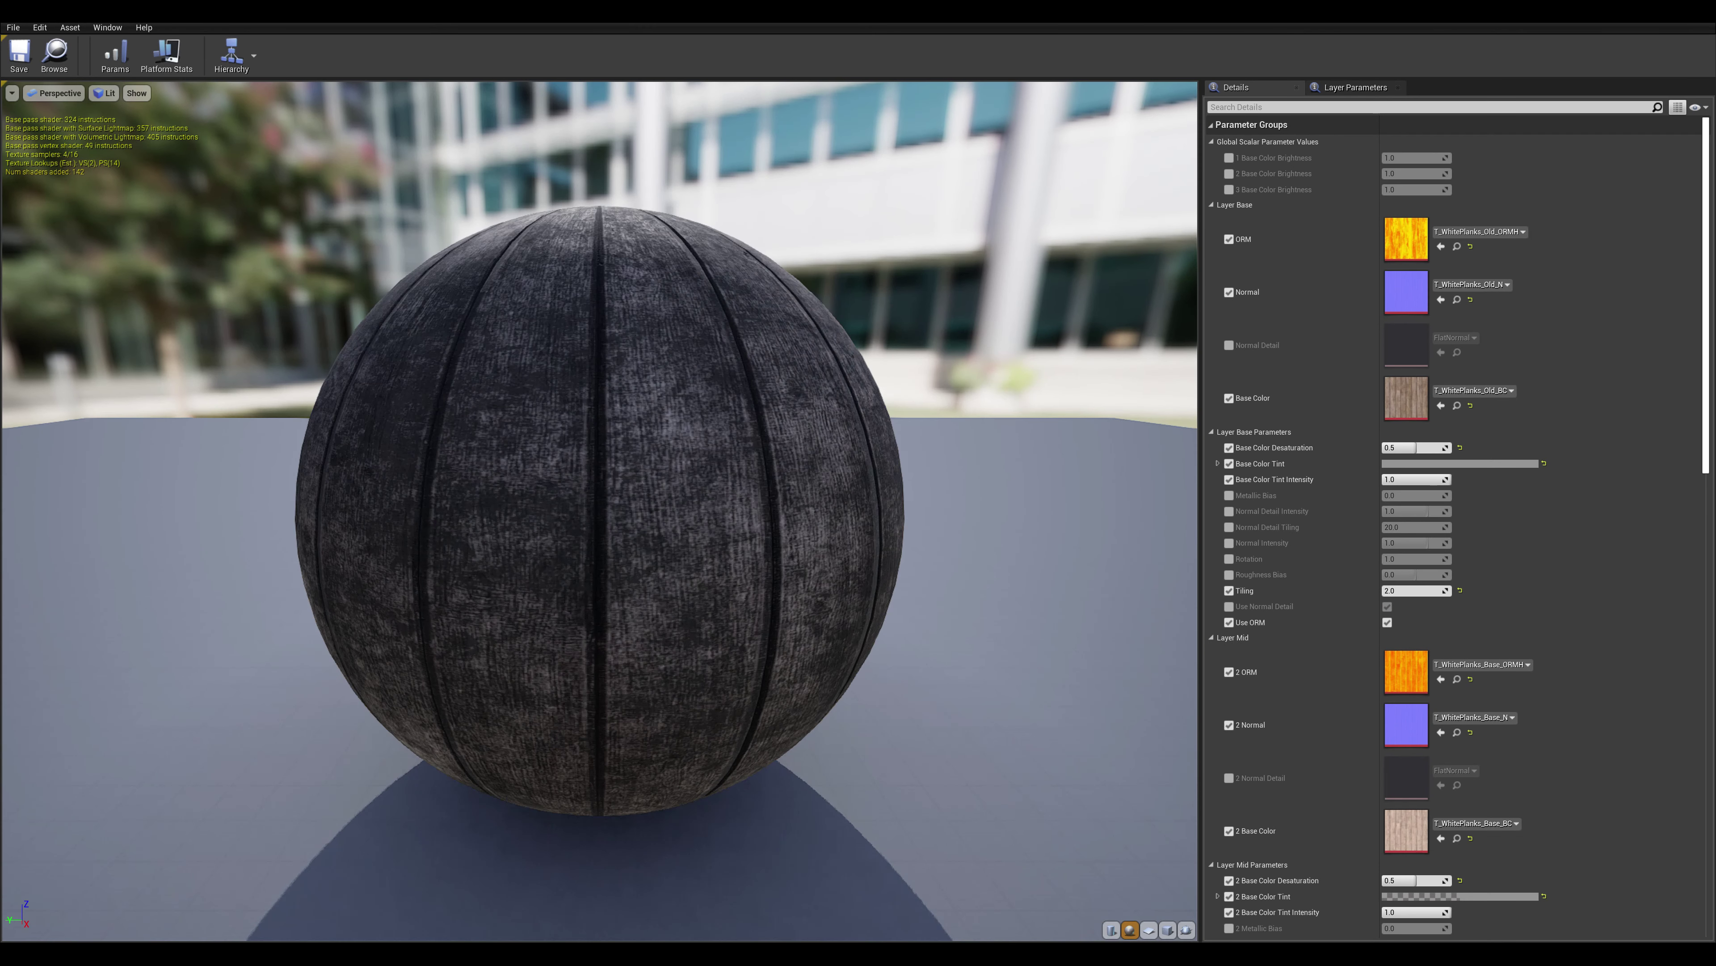
Examine the textures and parameters of the material instance's Layer Base, Layer Mid and Layer Top groups.
scroll(1453, 446, "down", 5)
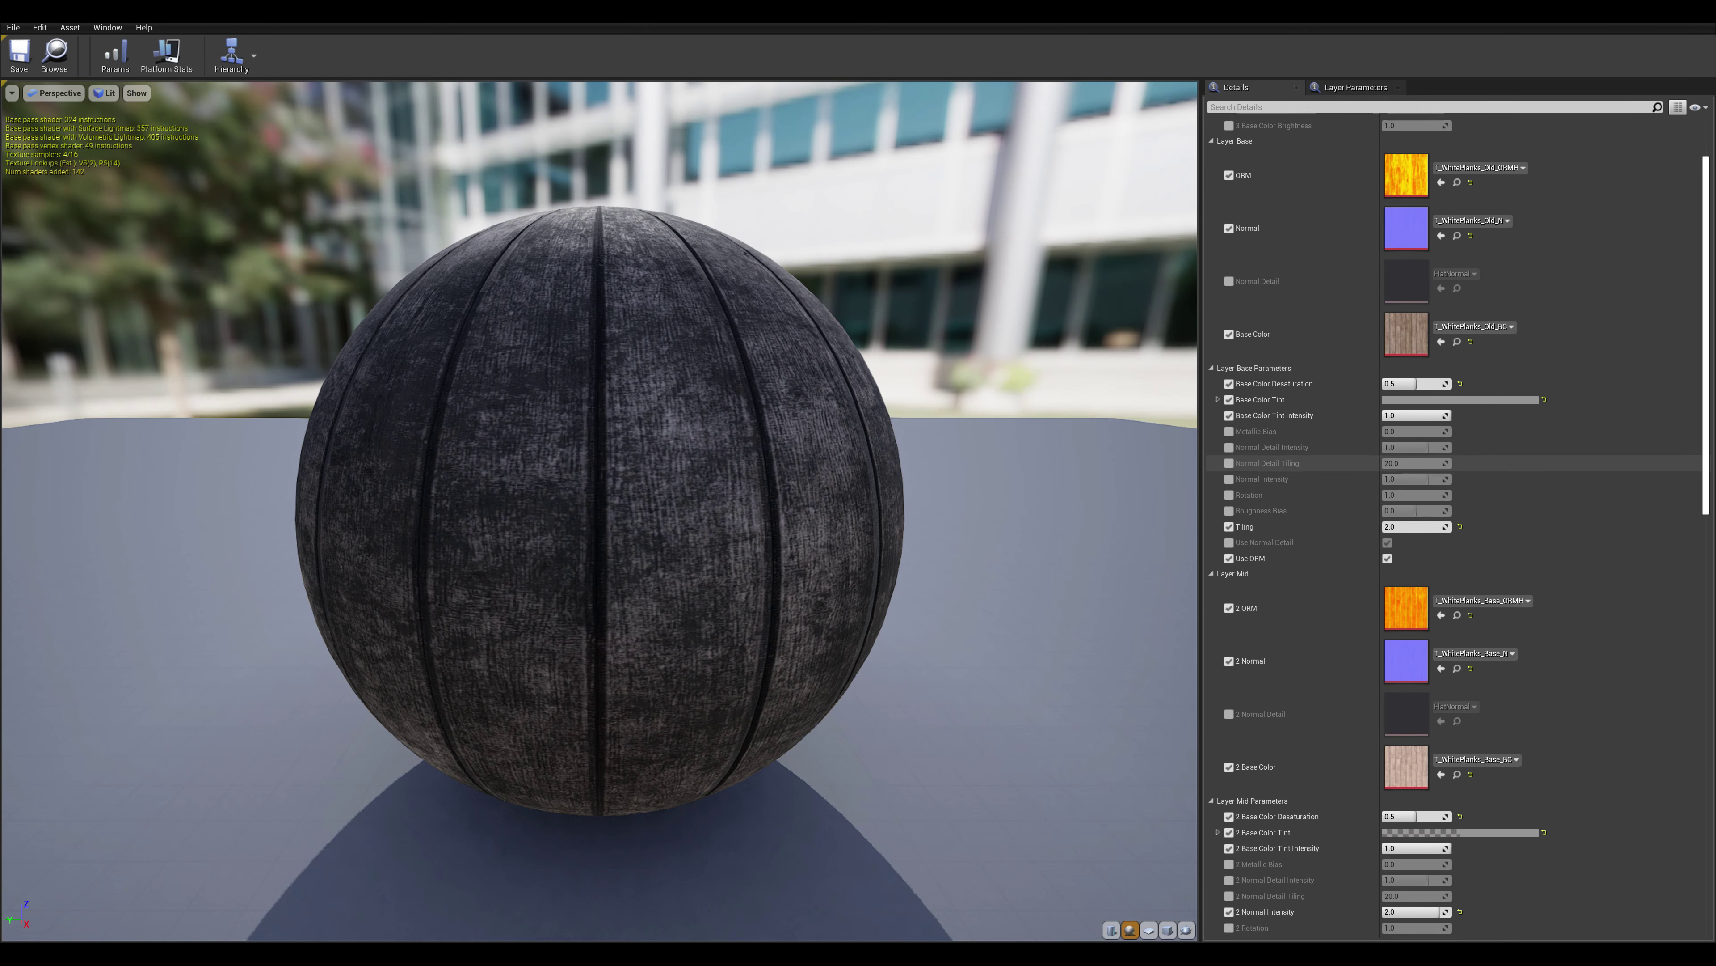
scroll(1453, 474, "up", 5)
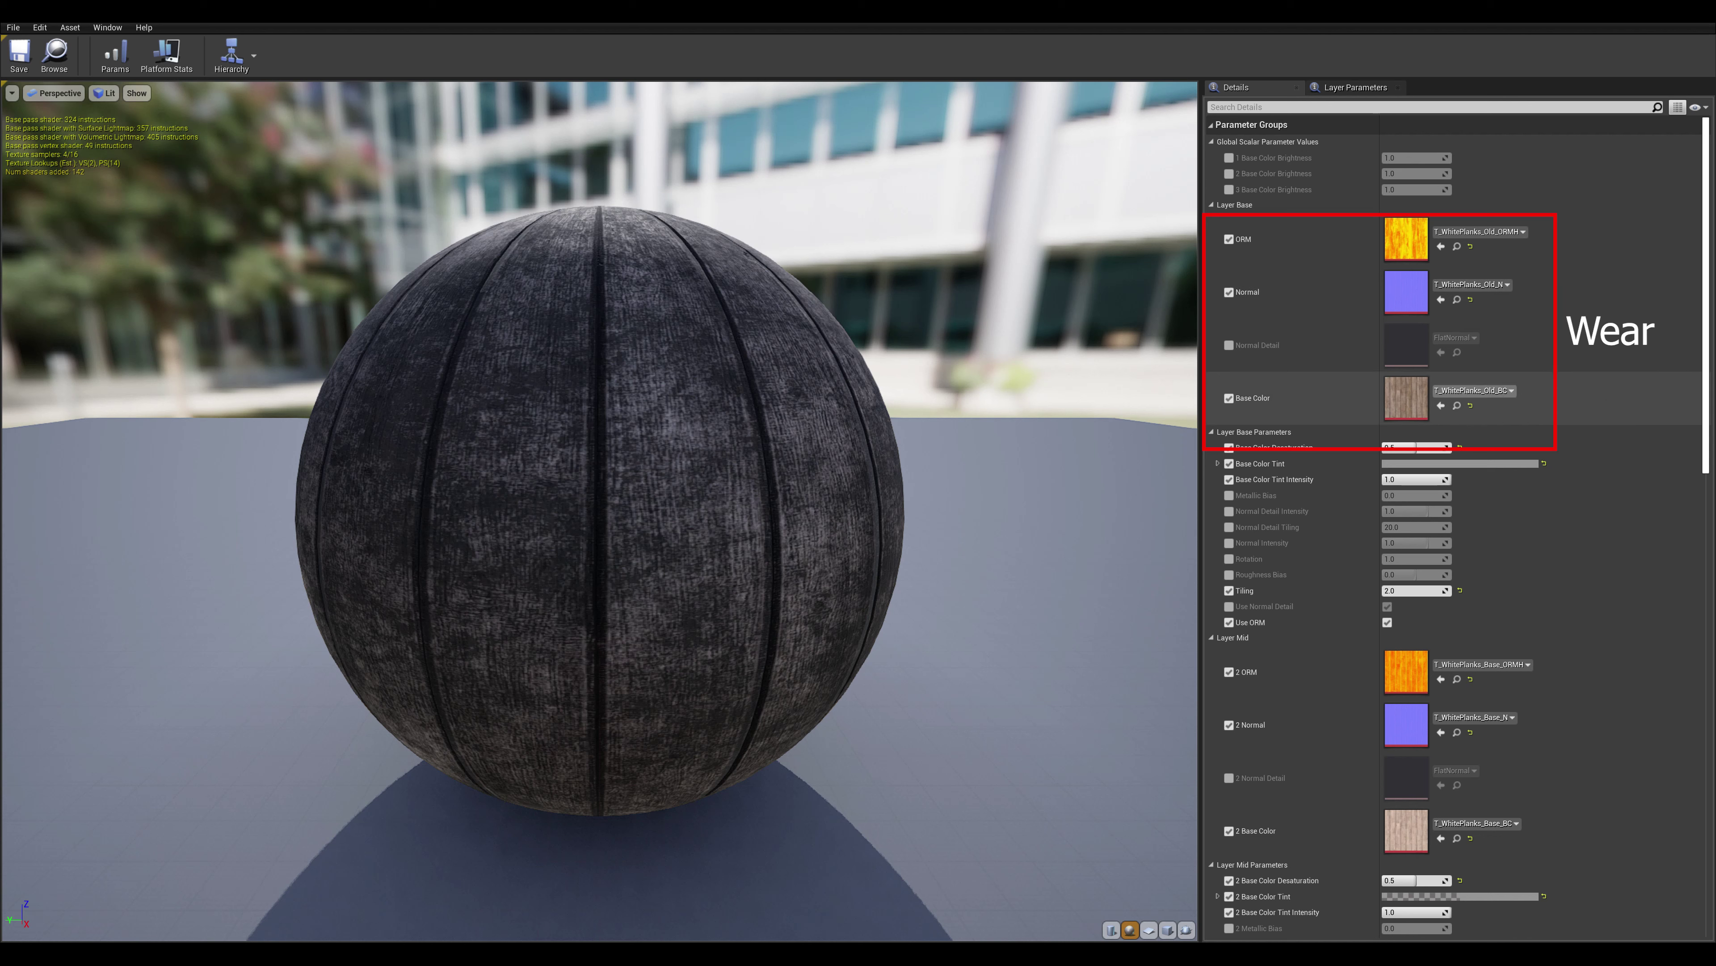
scroll(1453, 413, "down", 2)
scroll(1453, 419, "down", 1)
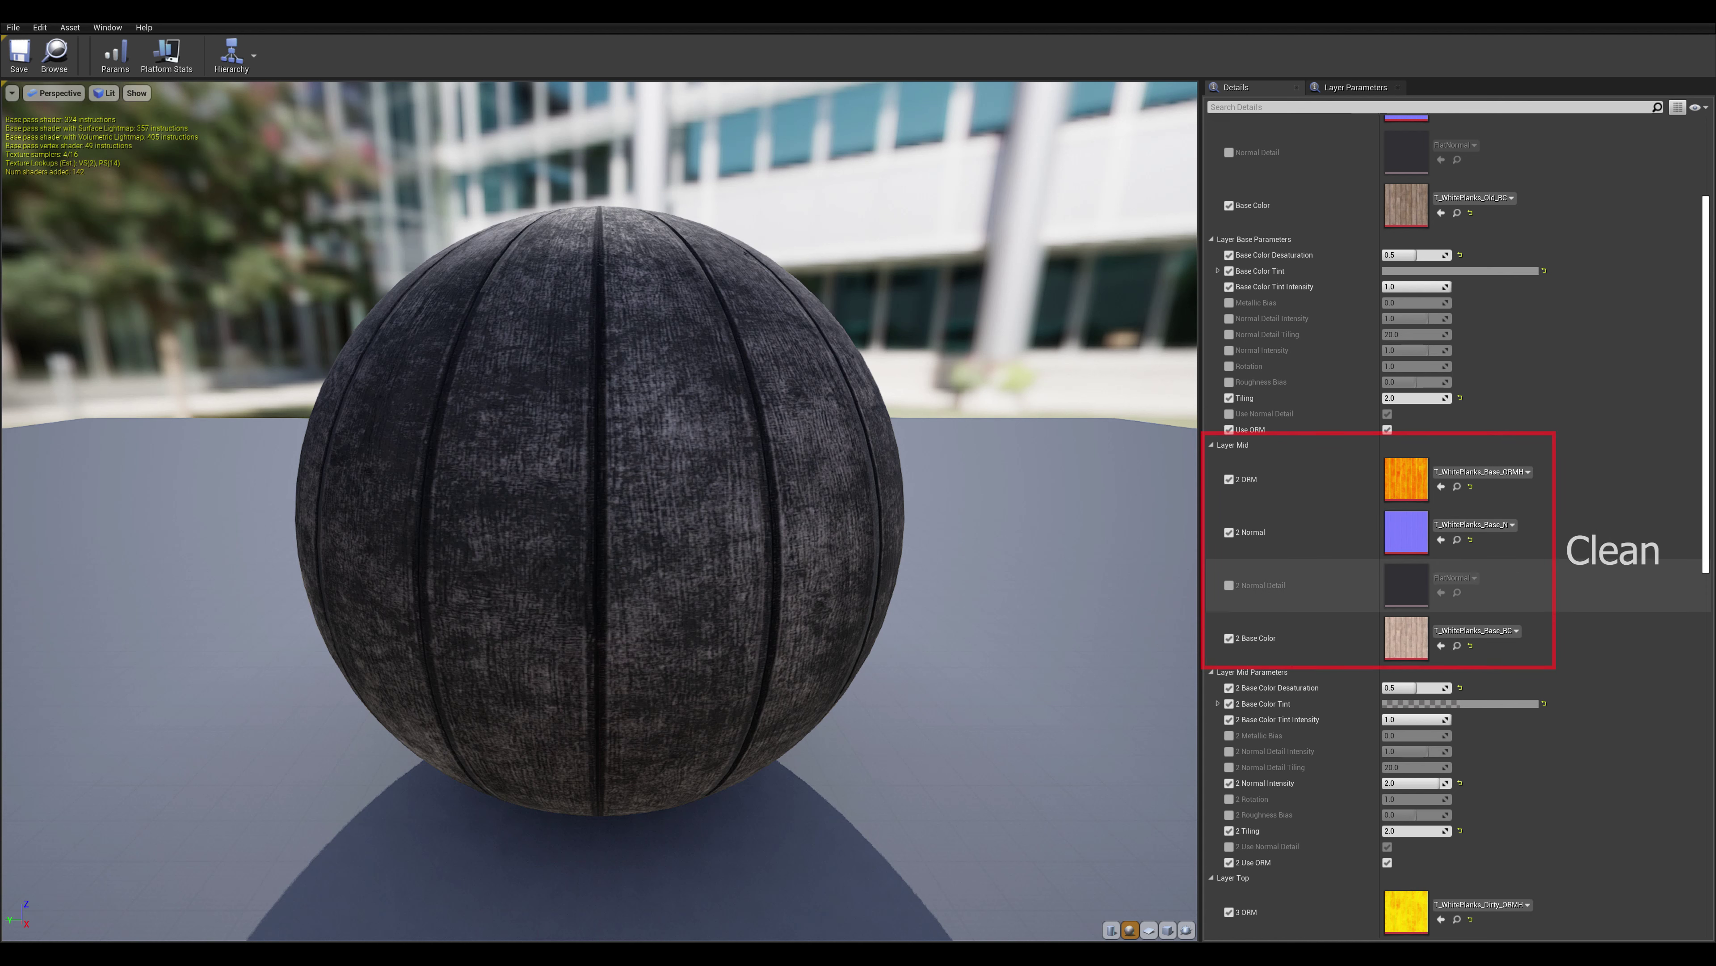
scroll(1453, 609, "down", 3)
scroll(1453, 643, "down", 3)
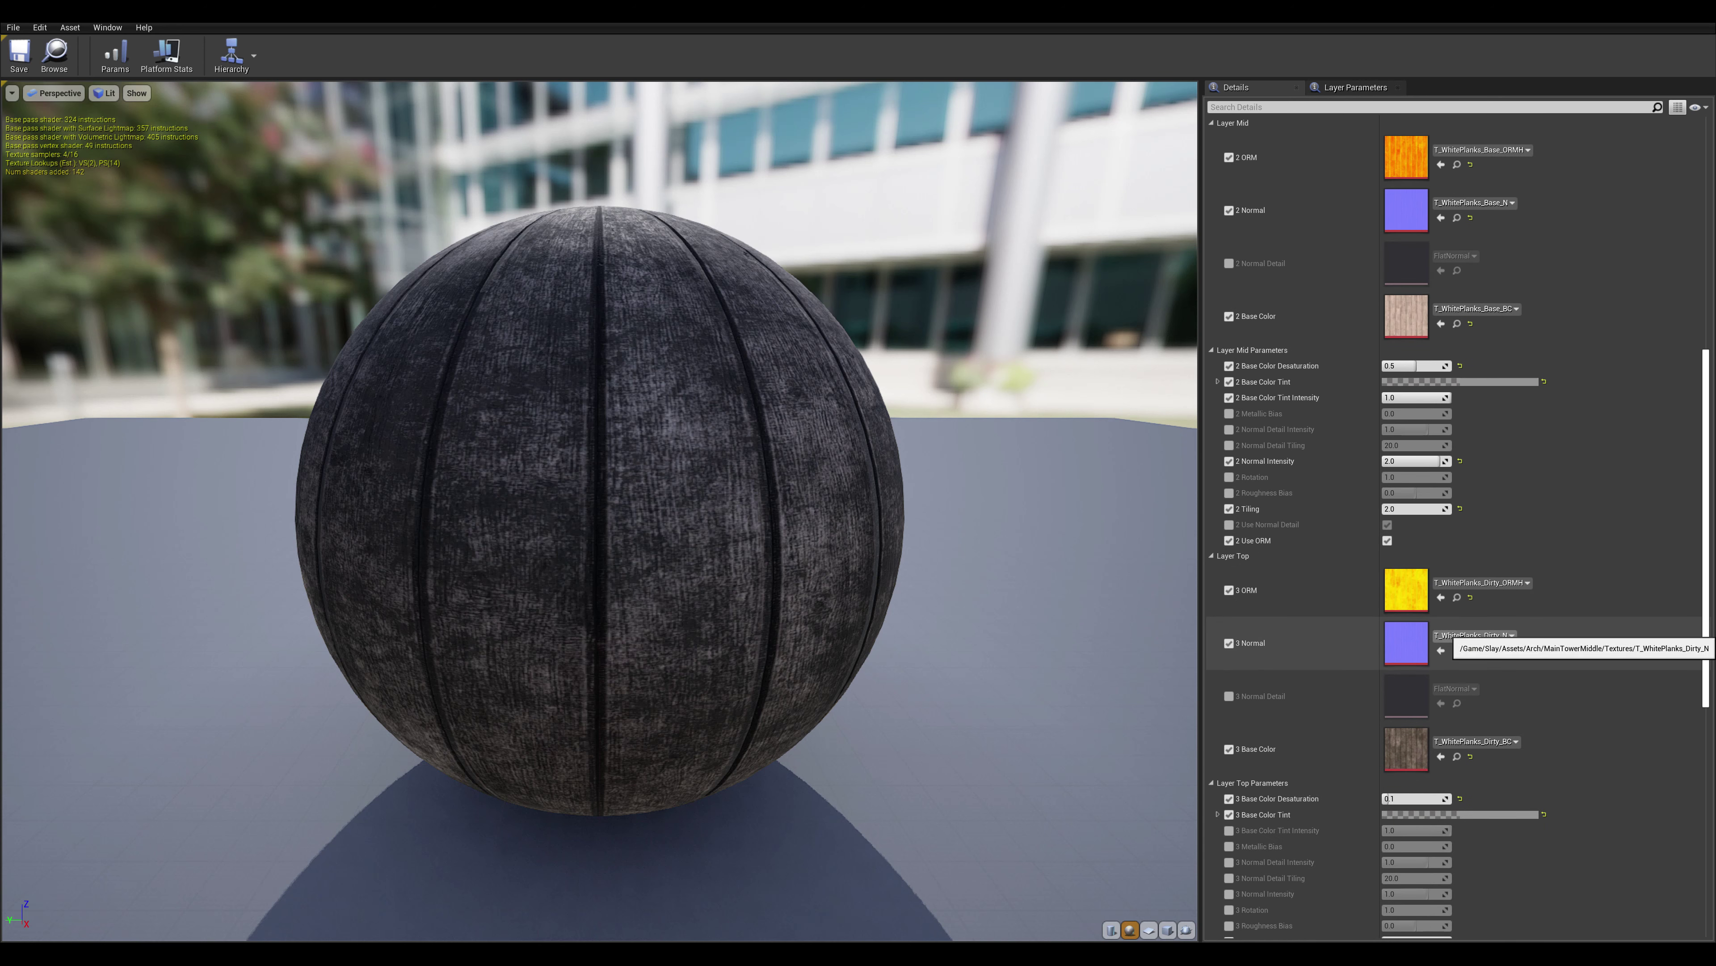
scroll(1453, 642, "down", 1)
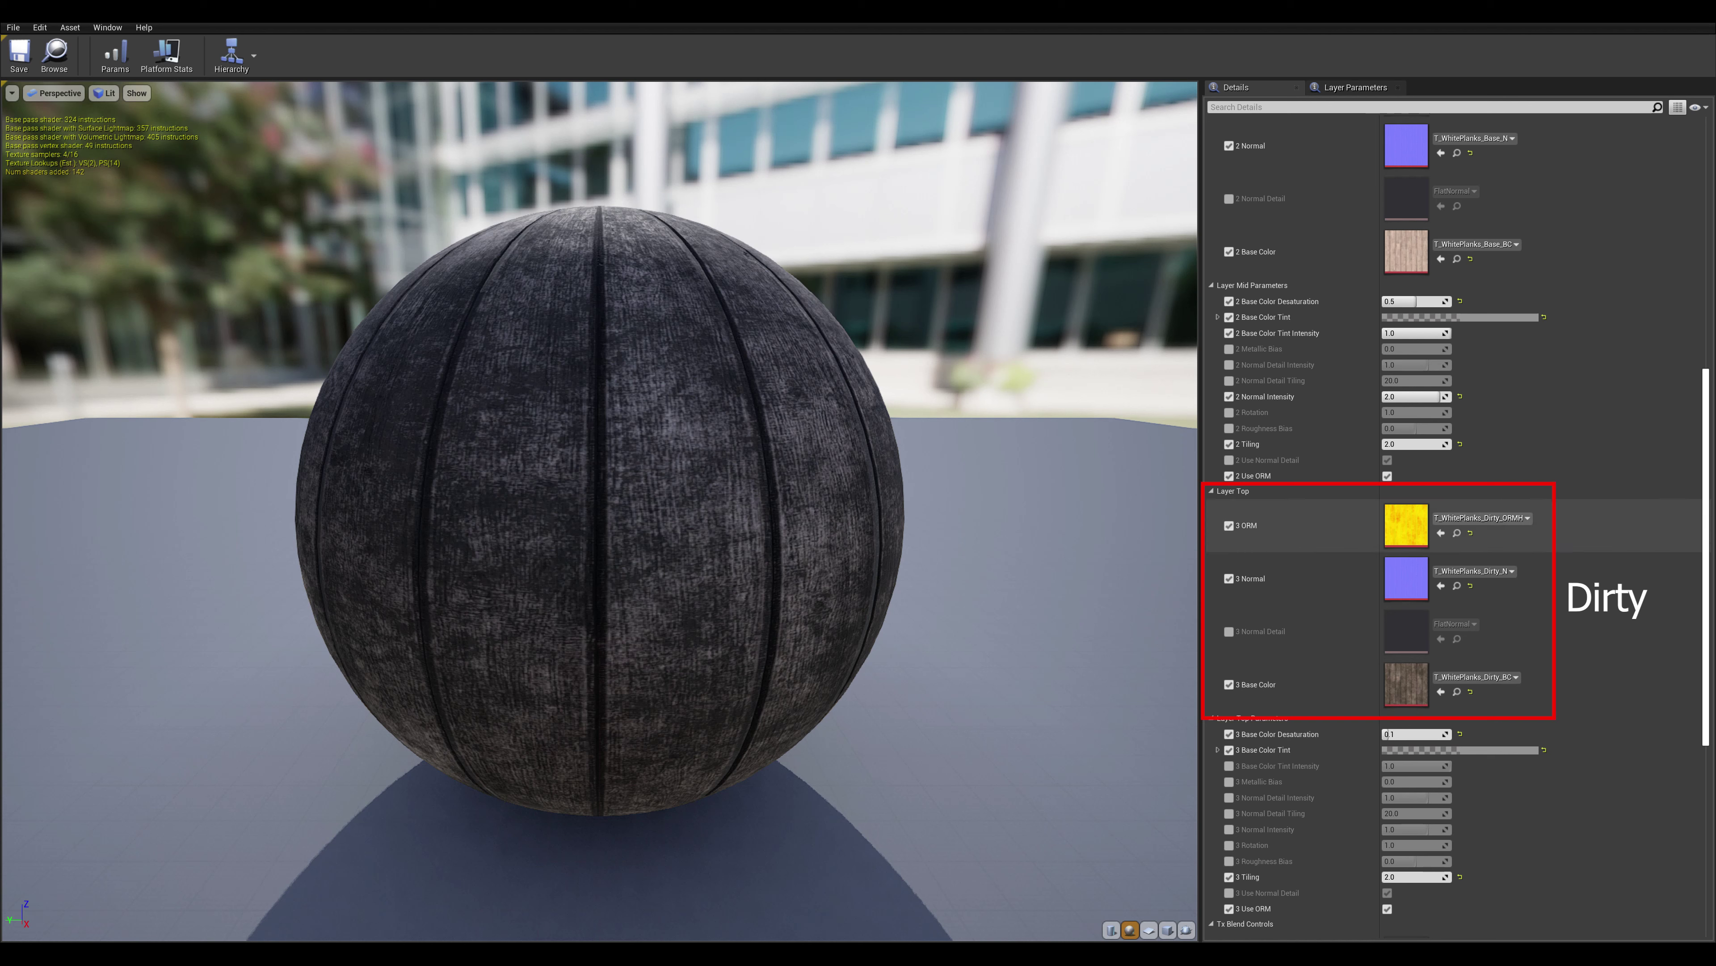
scroll(1446, 561, "up", 1)
scroll(1453, 568, "up", 1)
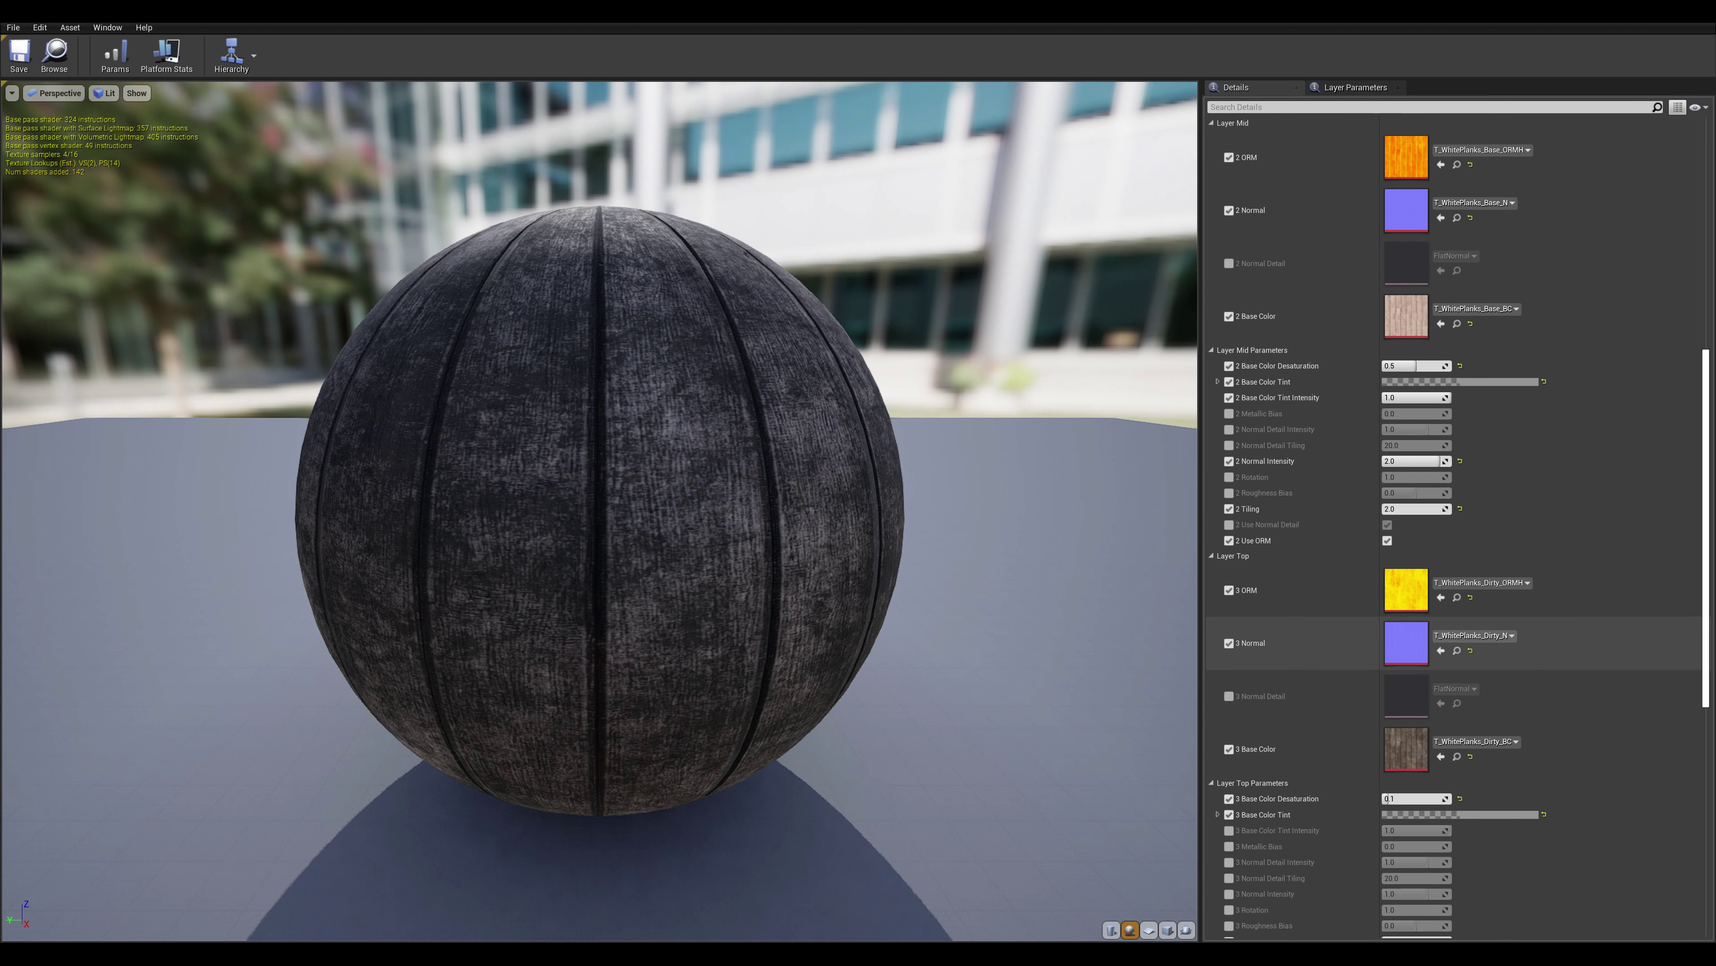
scroll(1420, 540, "up", 4)
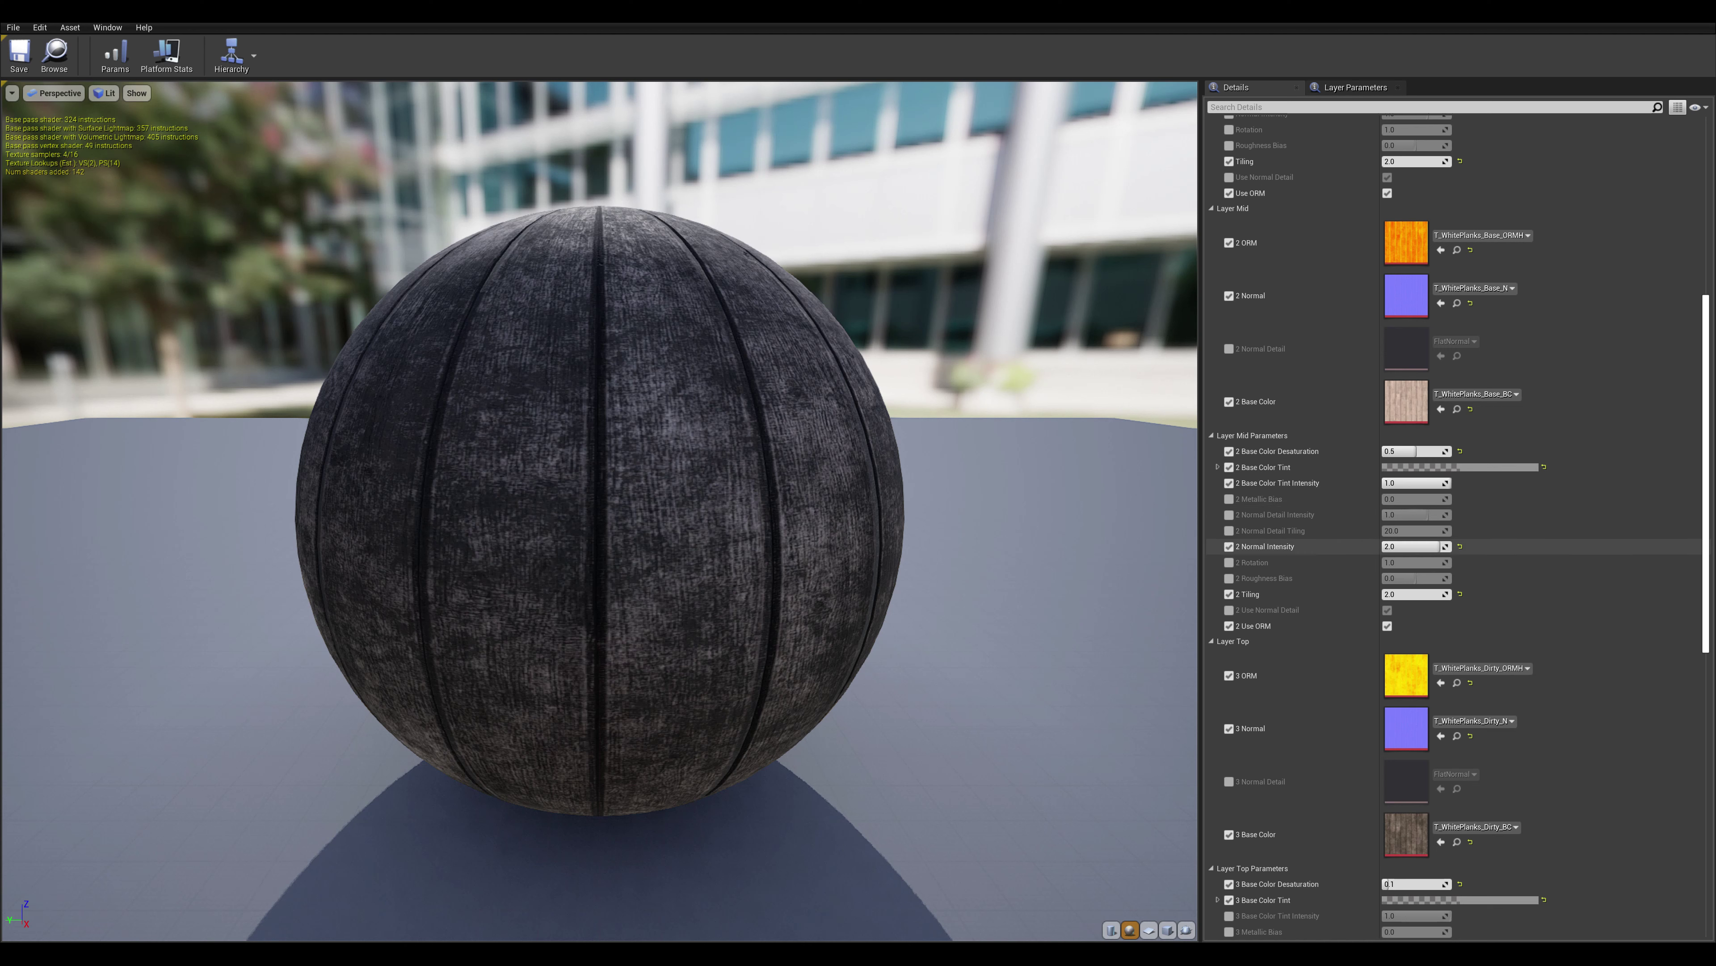
scroll(1453, 546, "up", 3)
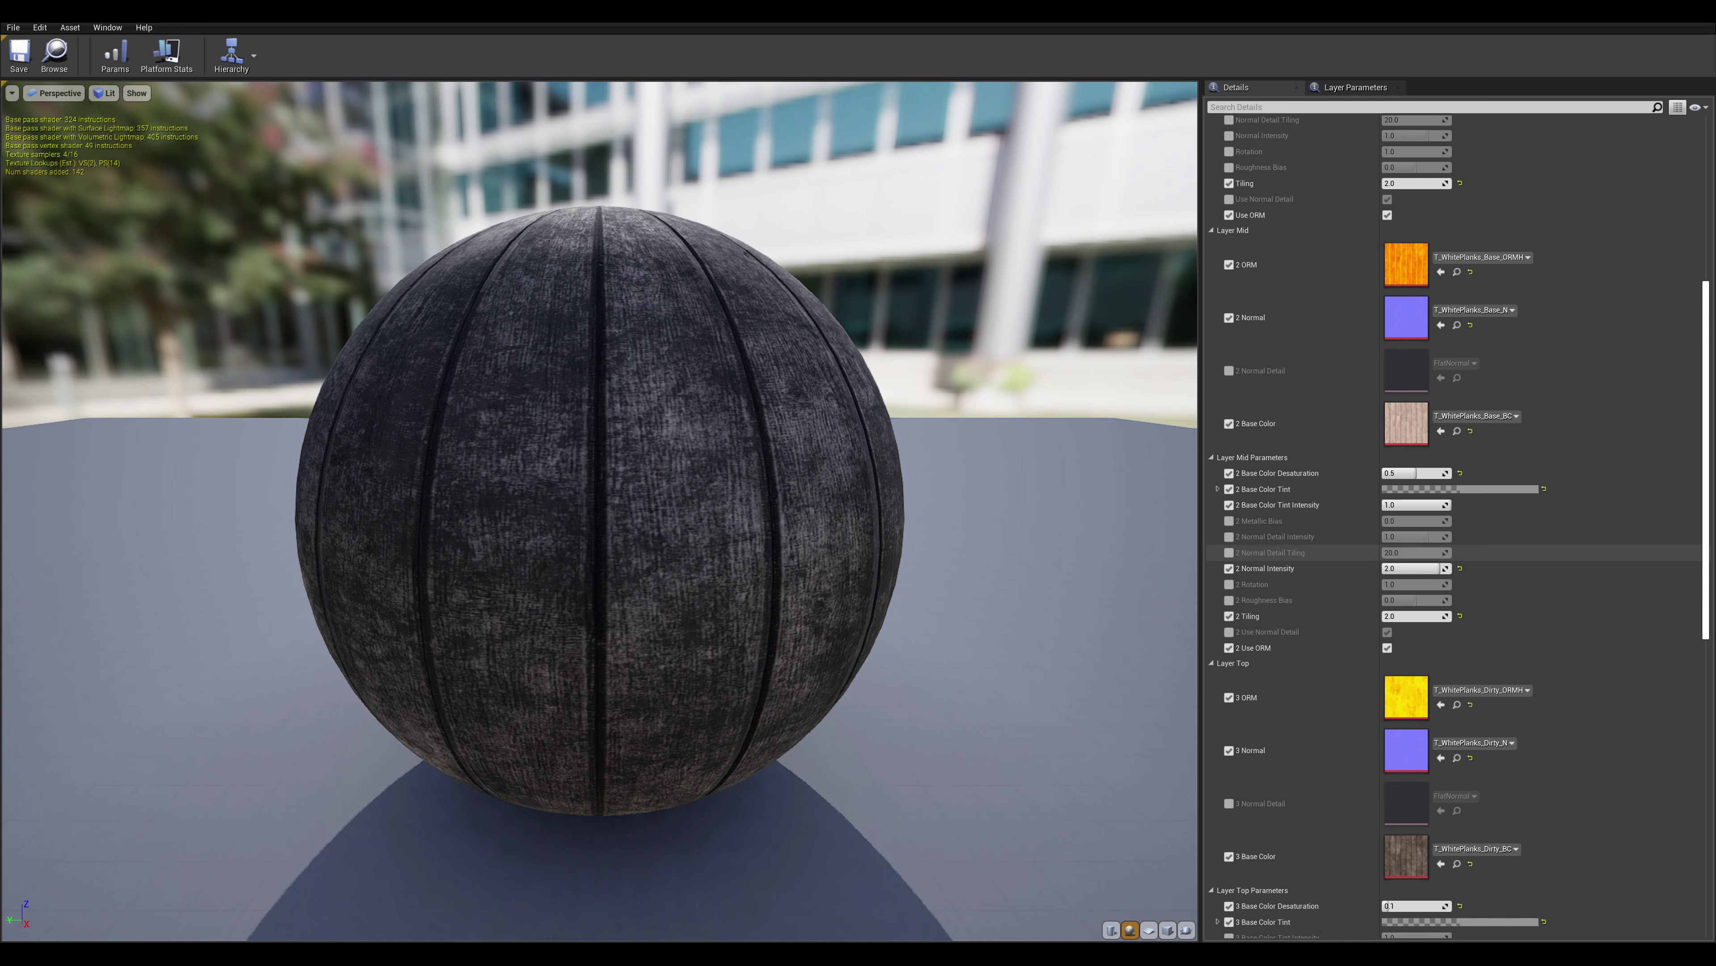
left_click_drag(599, 511, 683, 541)
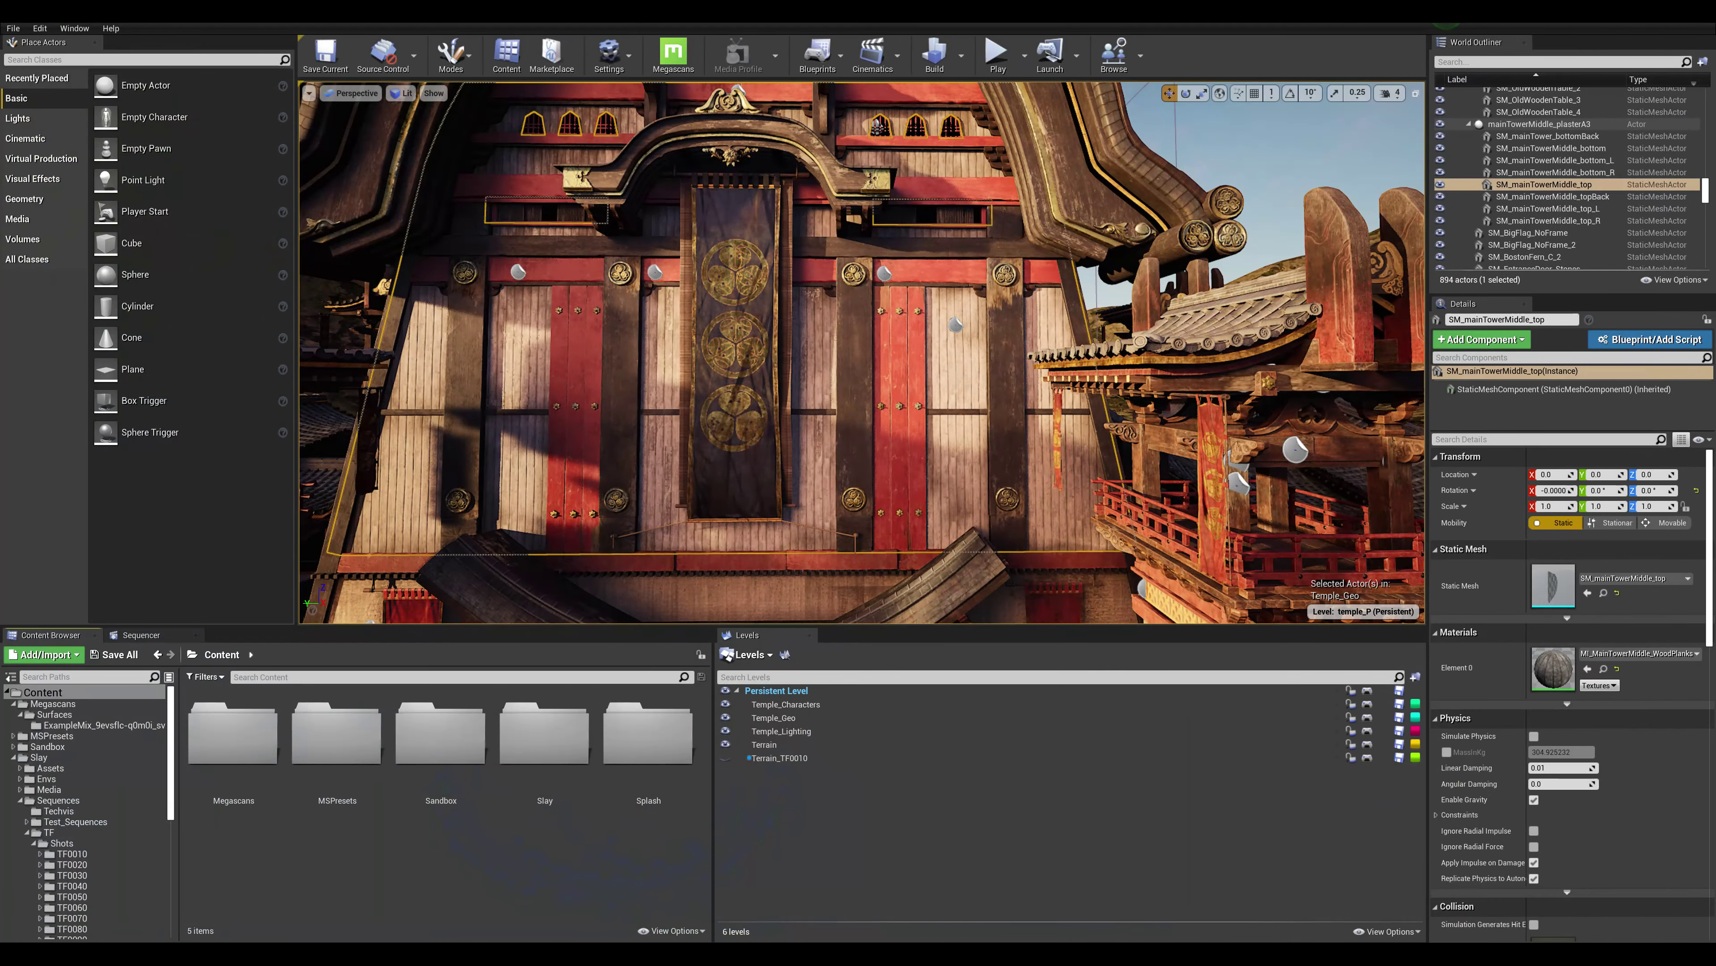
Enter Mesh Paint mode for SM_mainTowerMiddle_top and remove its vertex colors.
key("w")
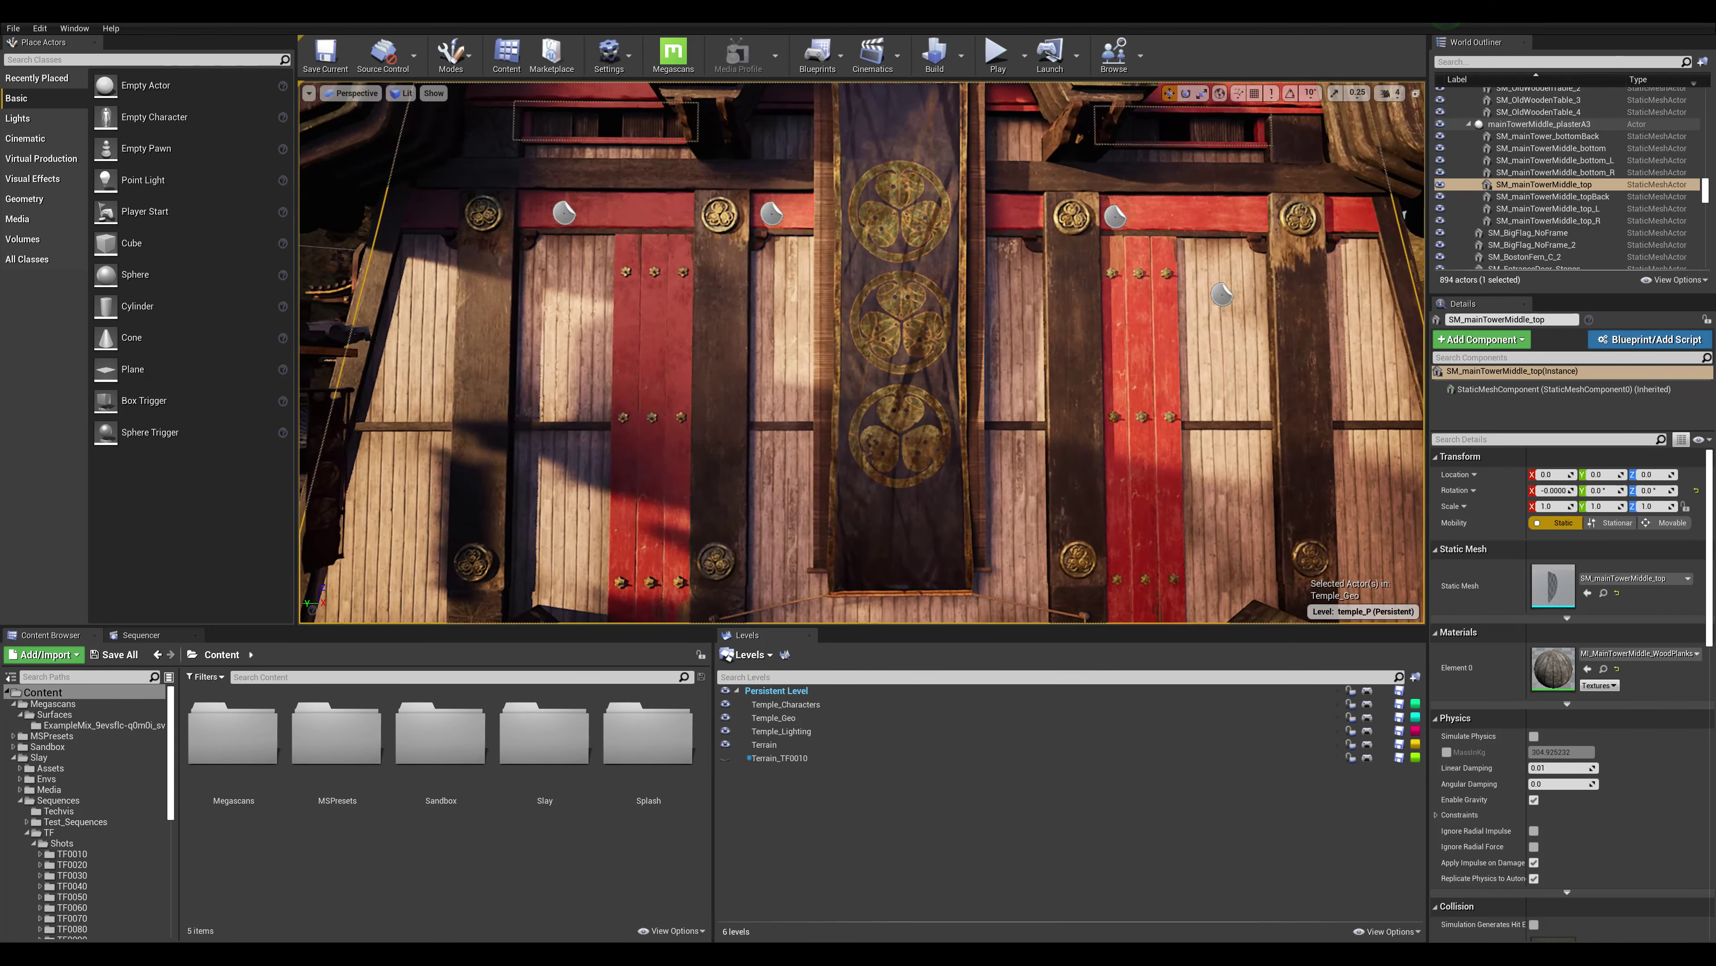
key("a")
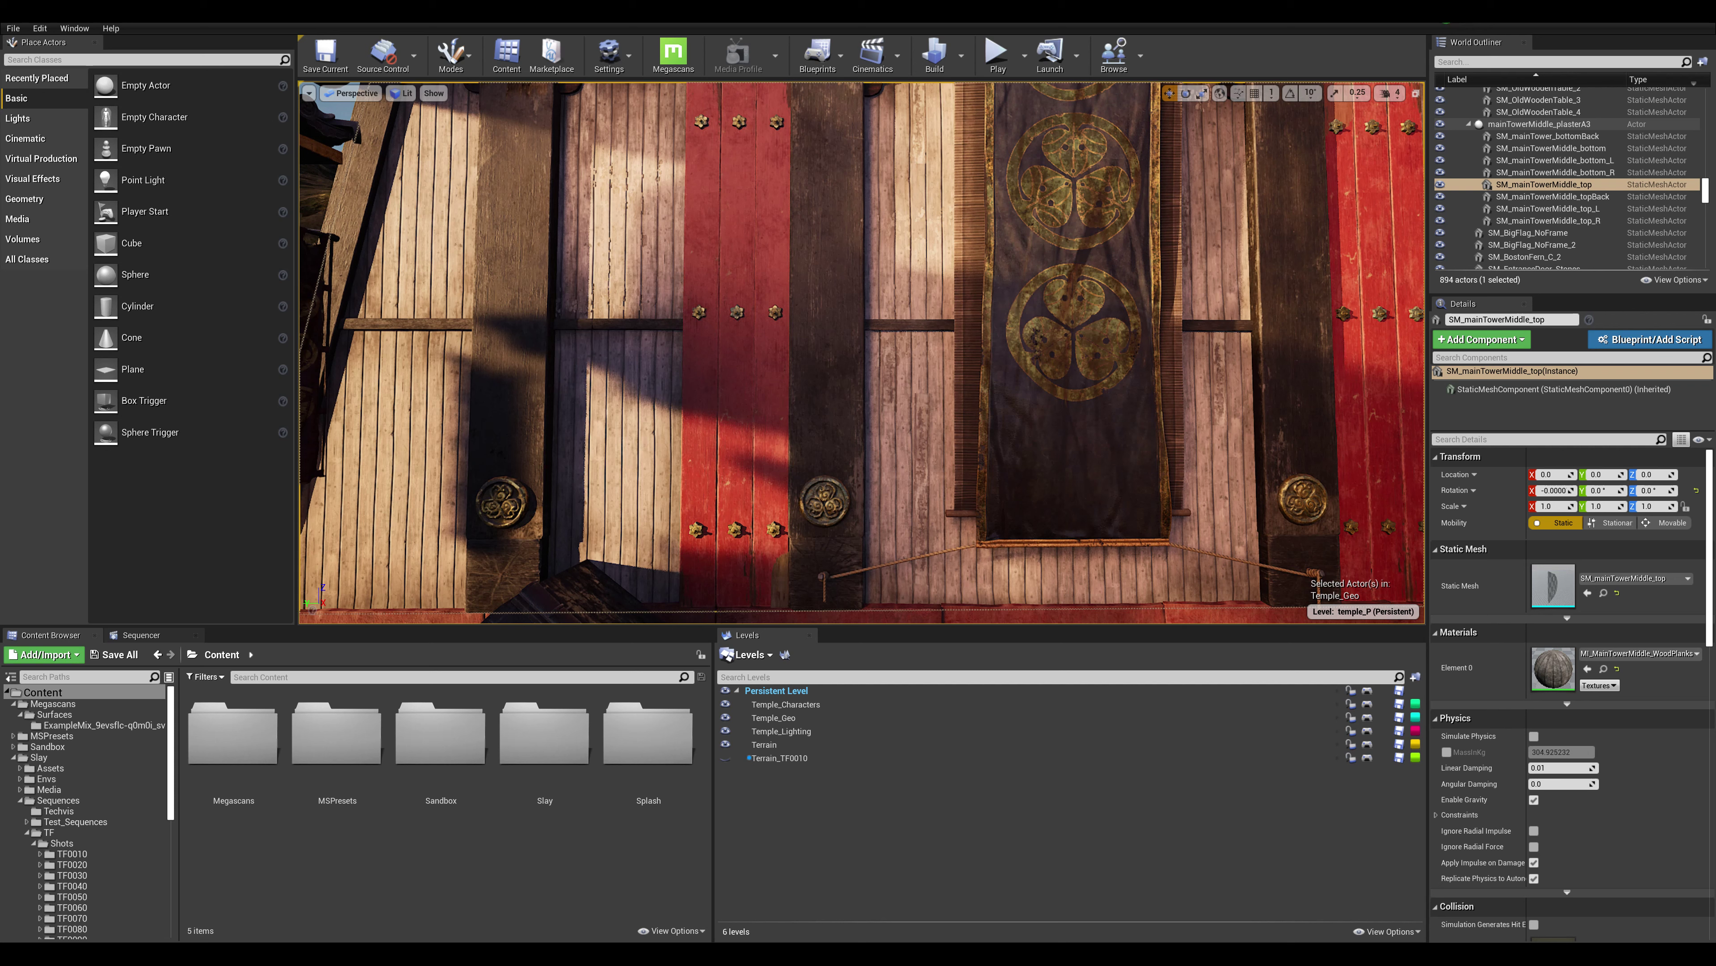
left_click(451, 54)
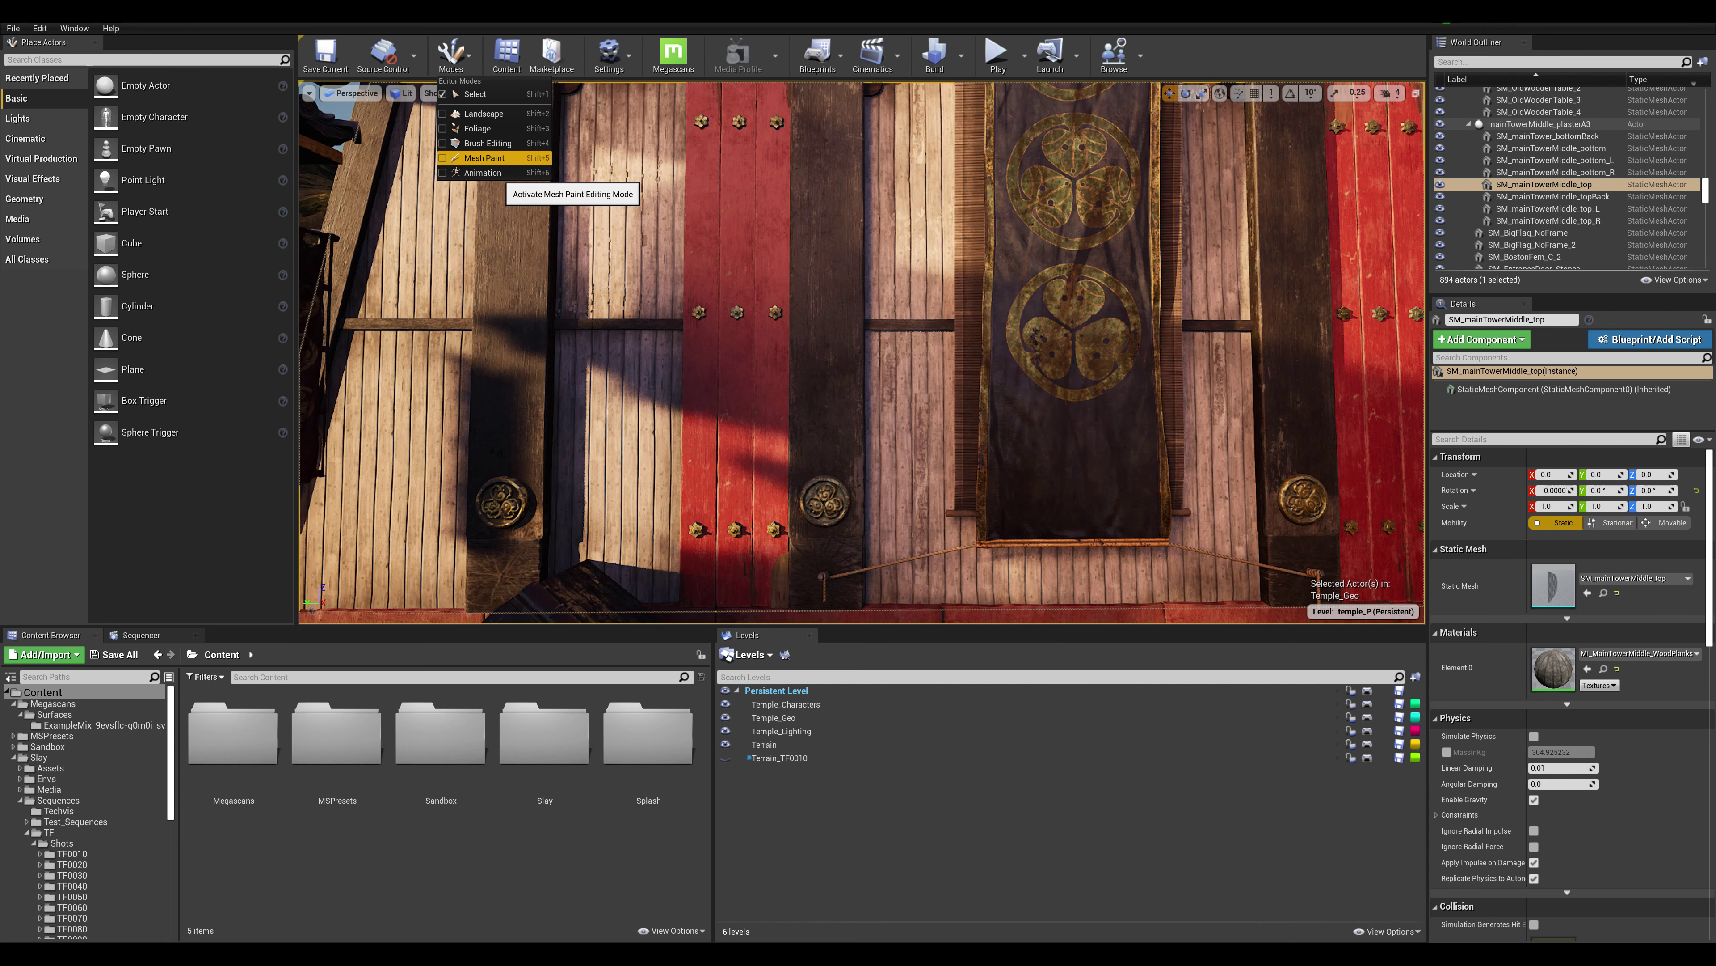
left_click(484, 158)
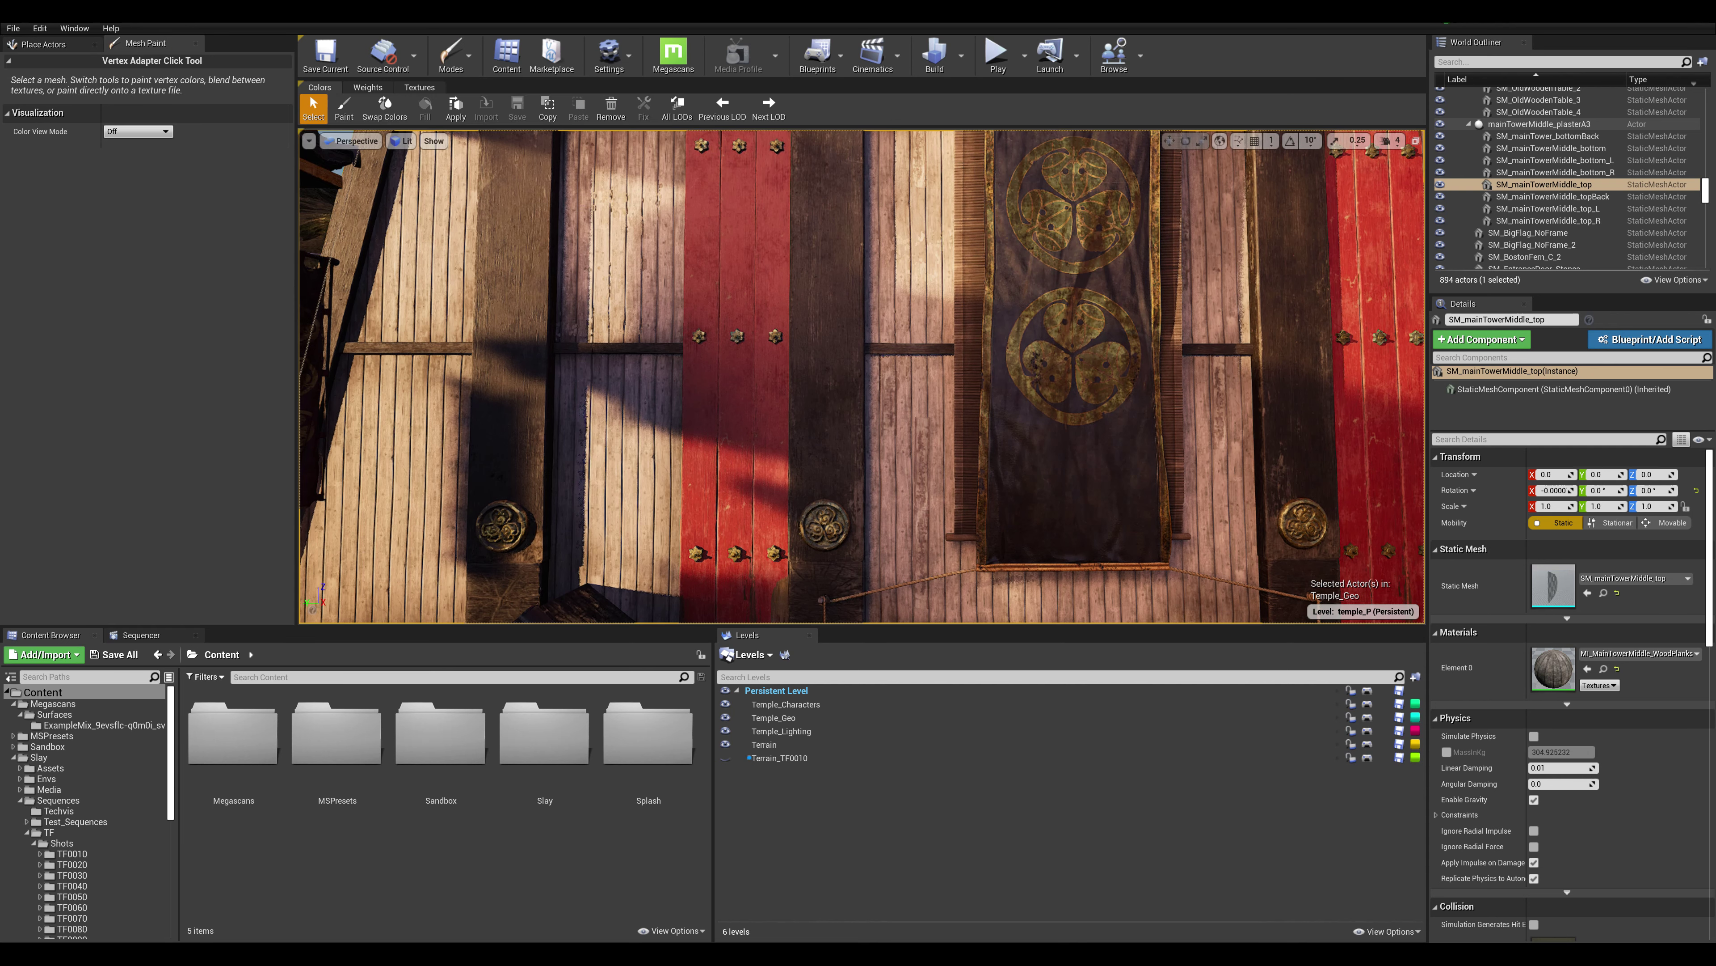
scroll(862, 376, "up", 1)
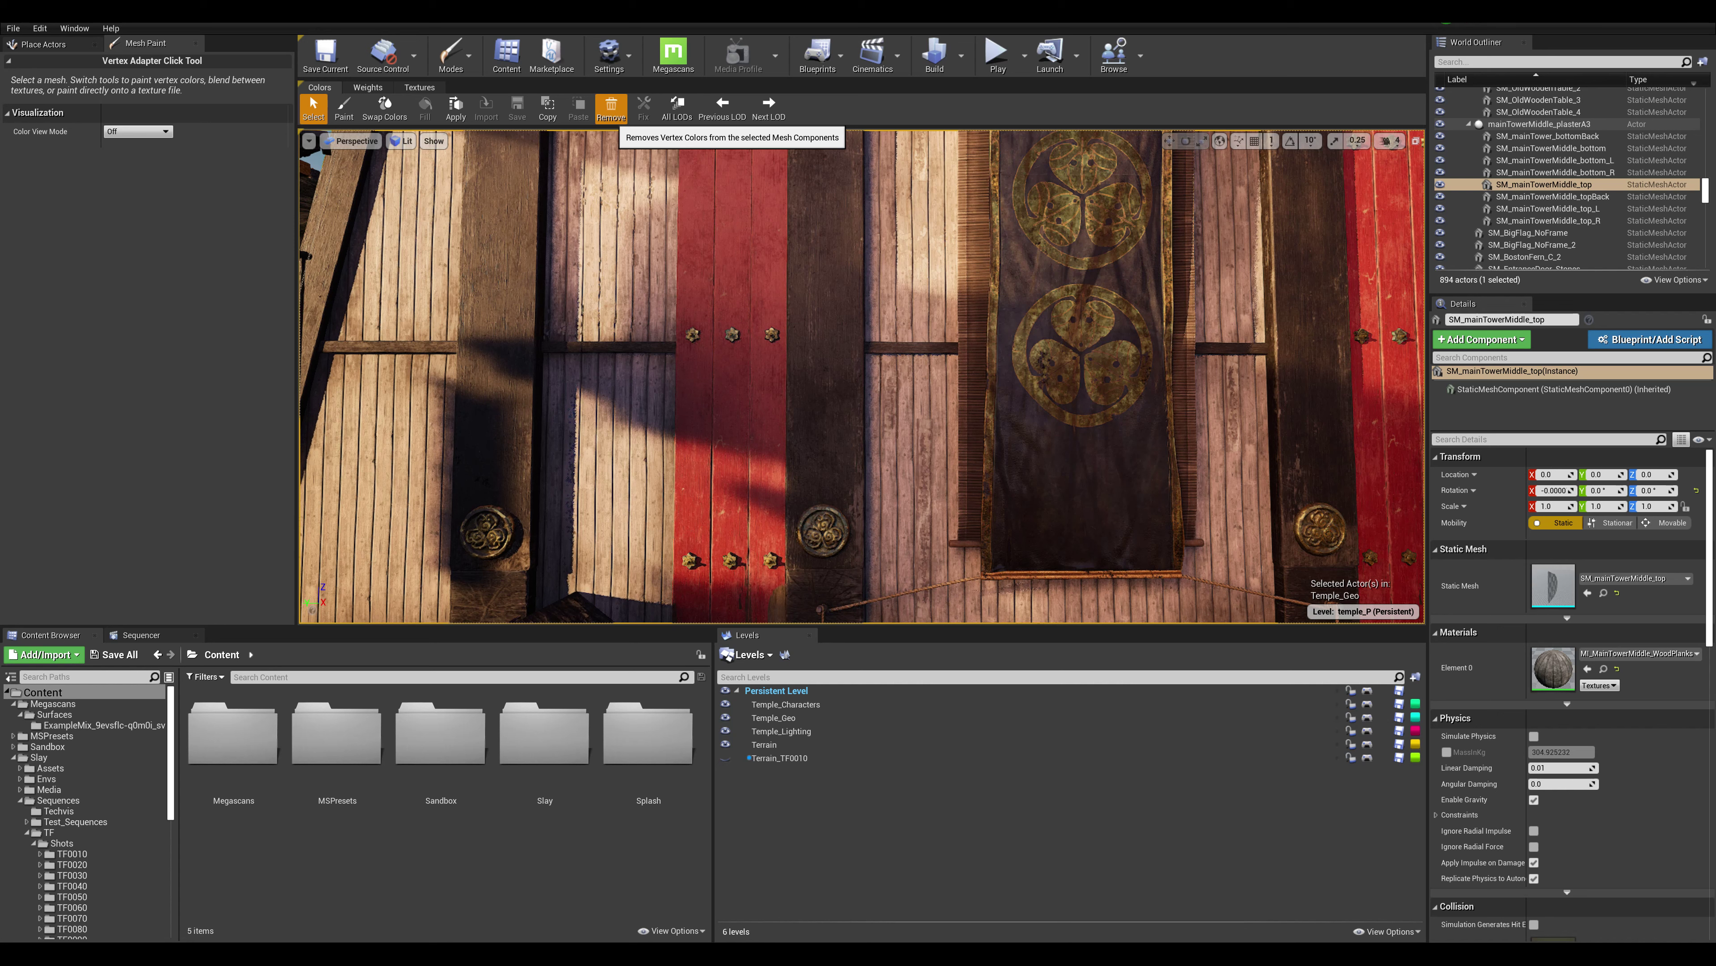
left_click(611, 106)
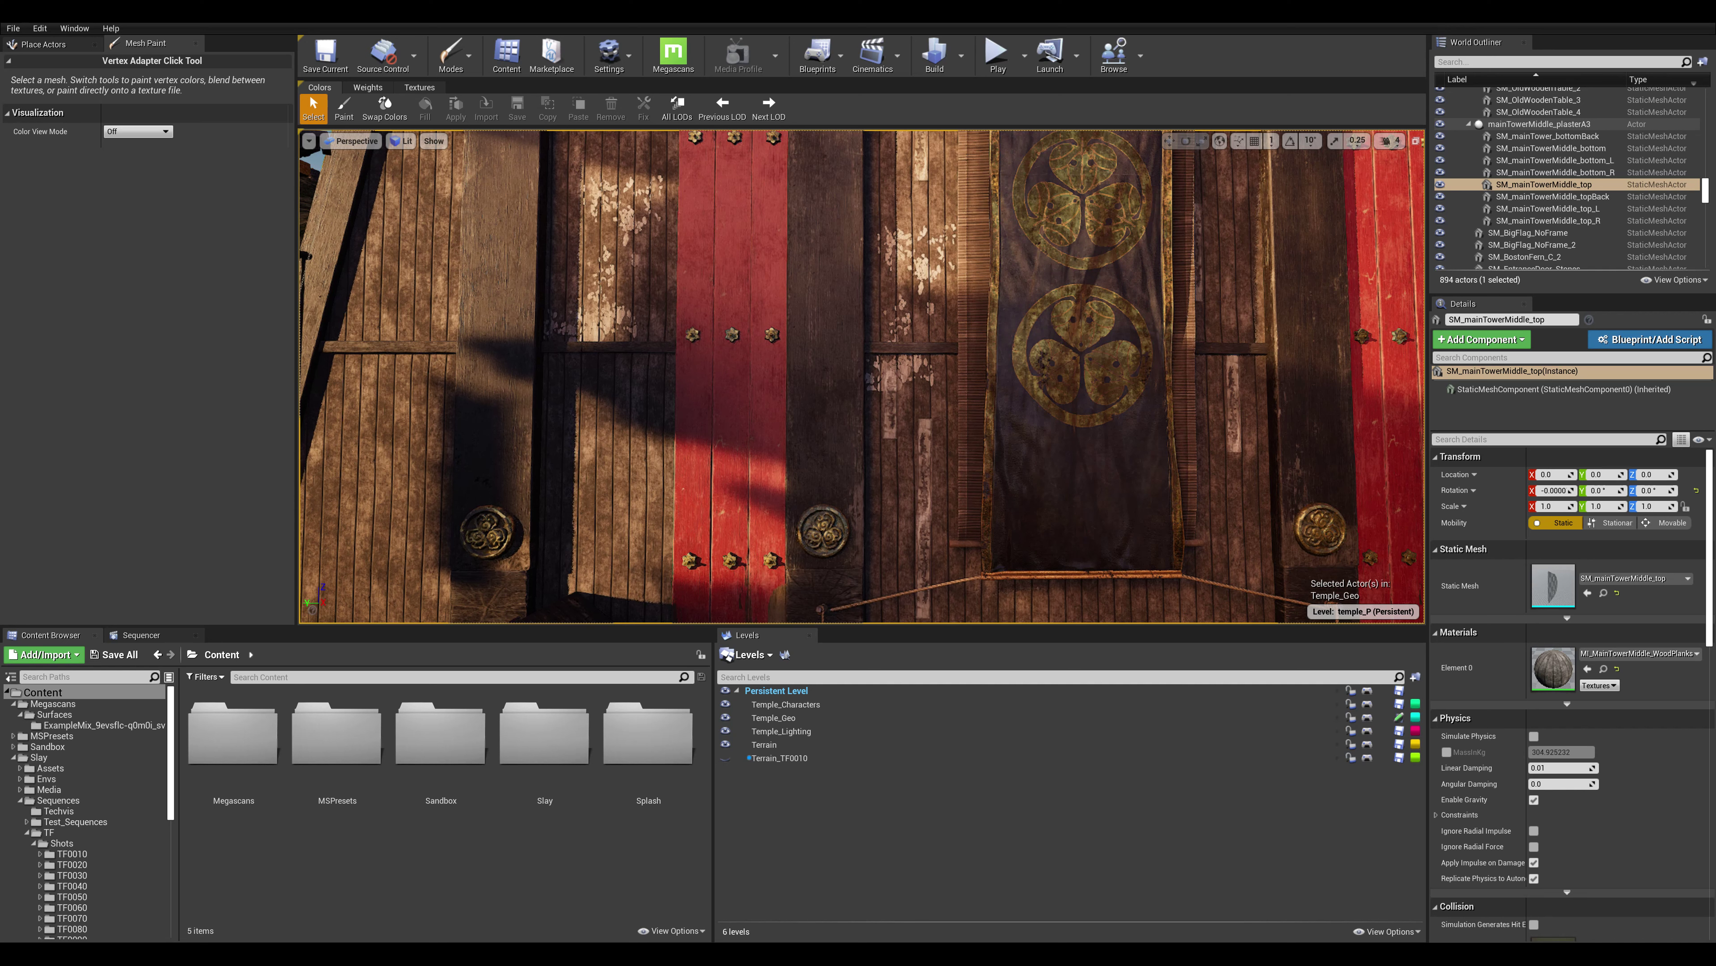
Set the vertex paint brush size to 0.25, limit it to the Red channel and paint black over planks beside the red boards.
key("ctrl+z")
left_click(345, 107)
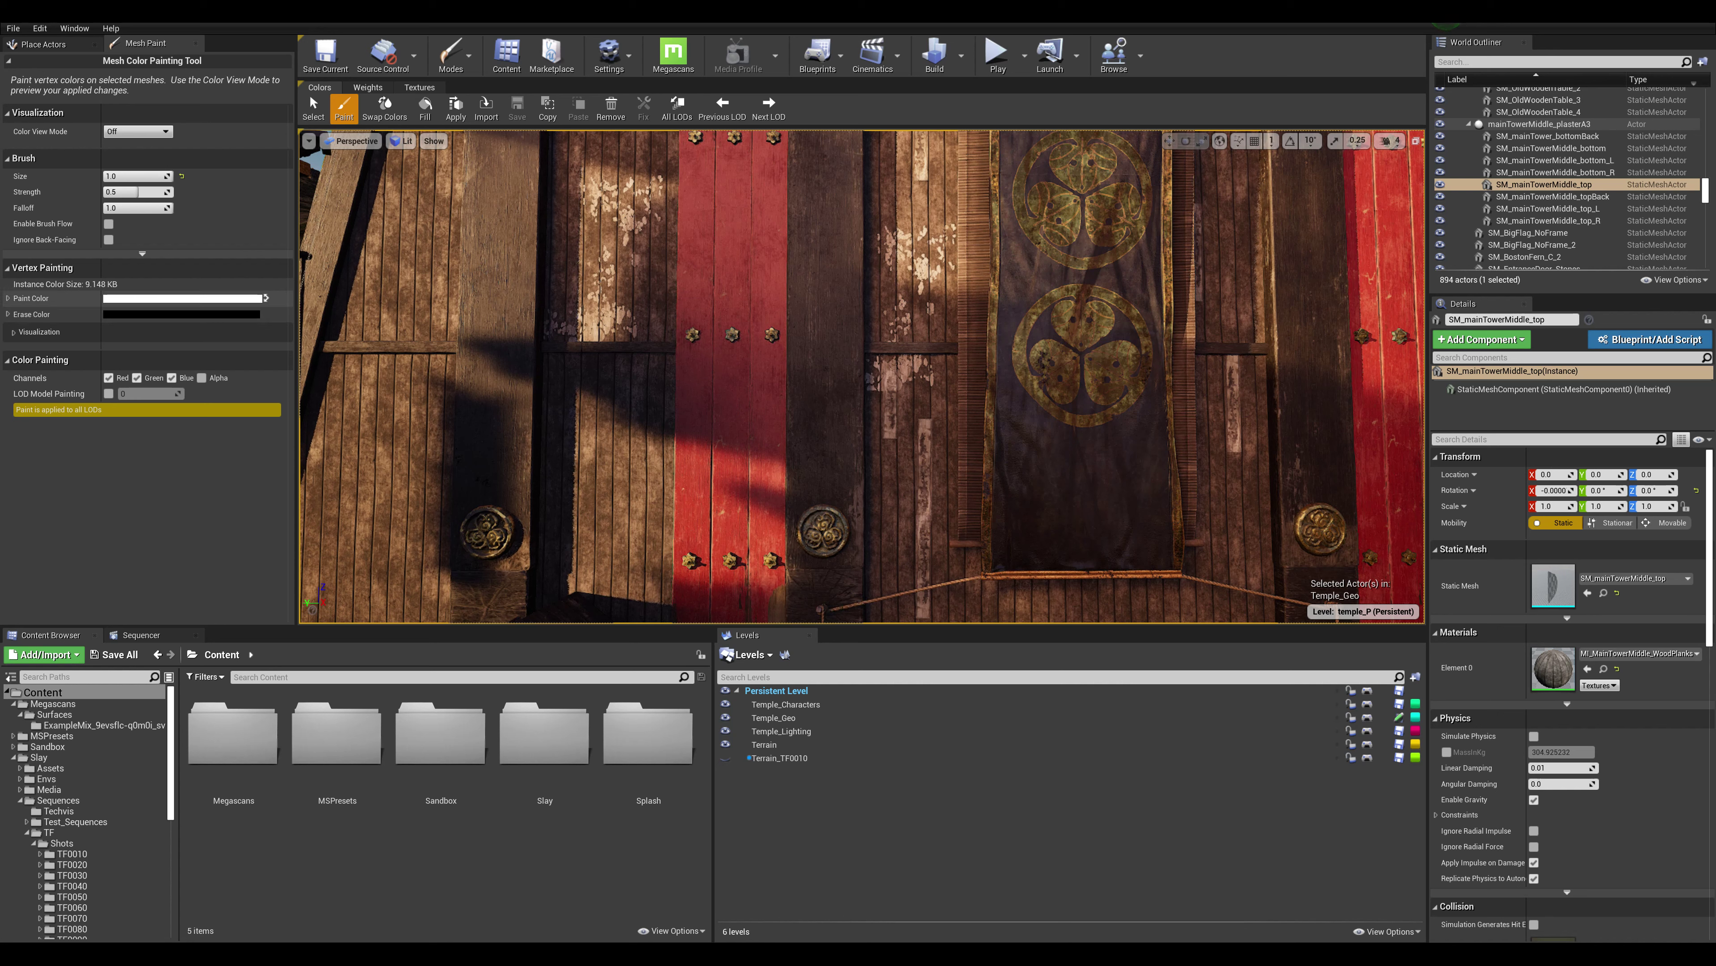
key("x")
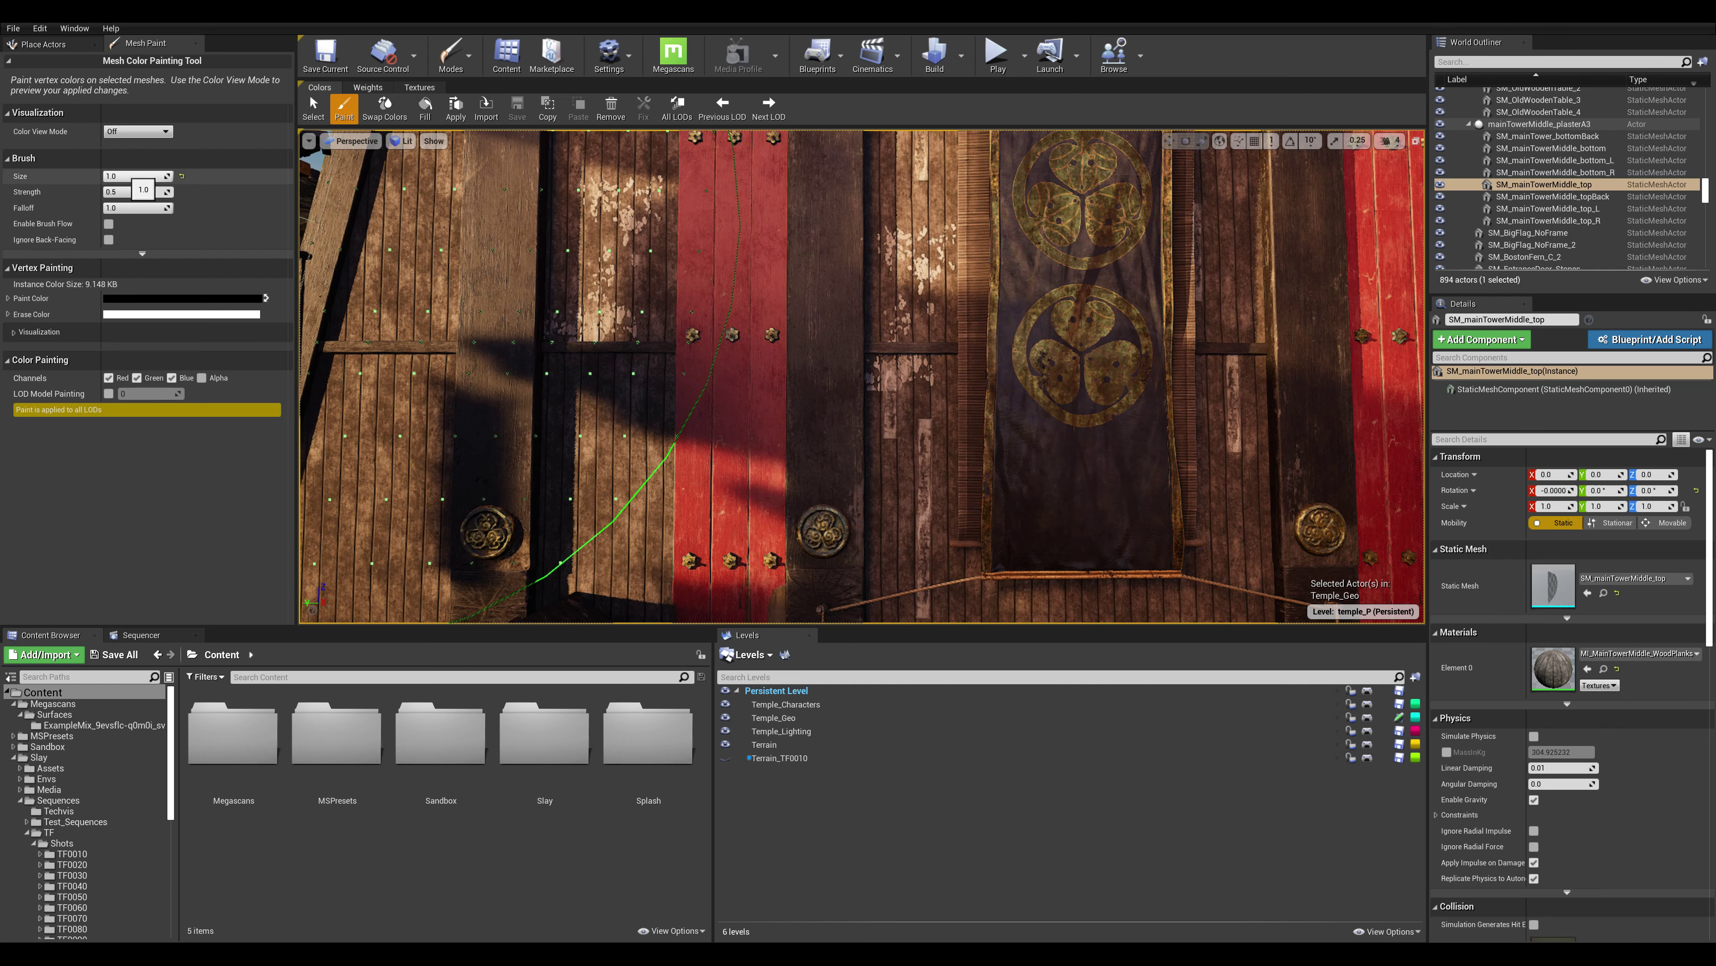
left_click(139, 177)
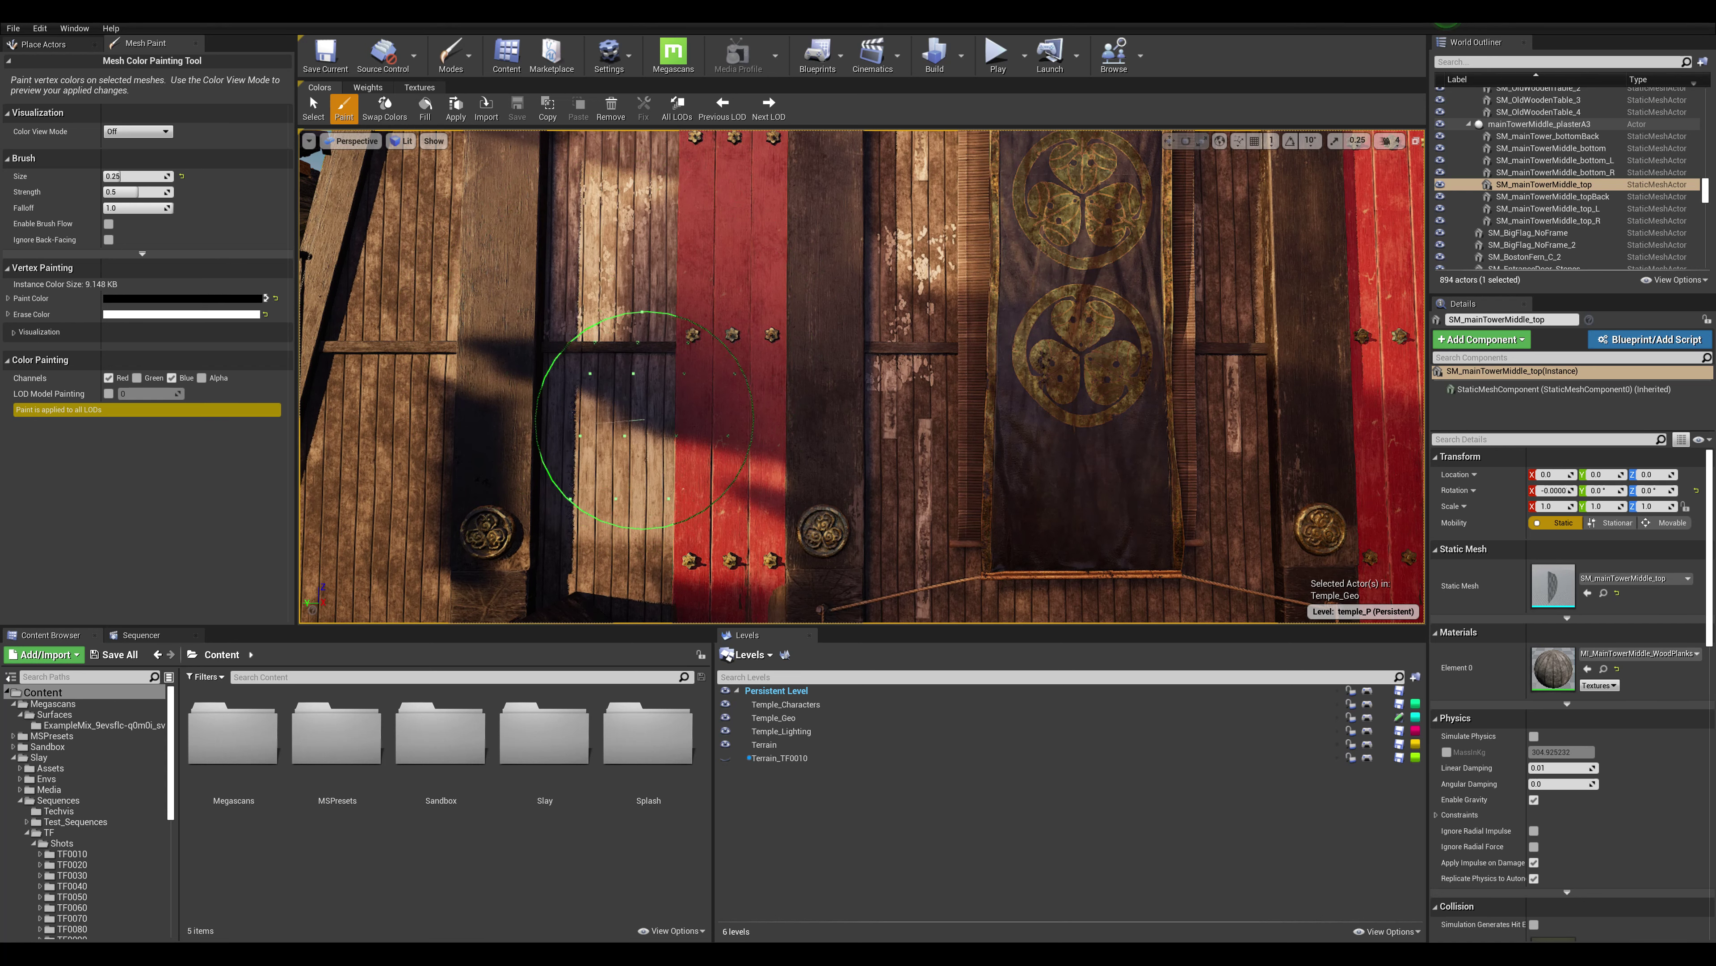
key("x")
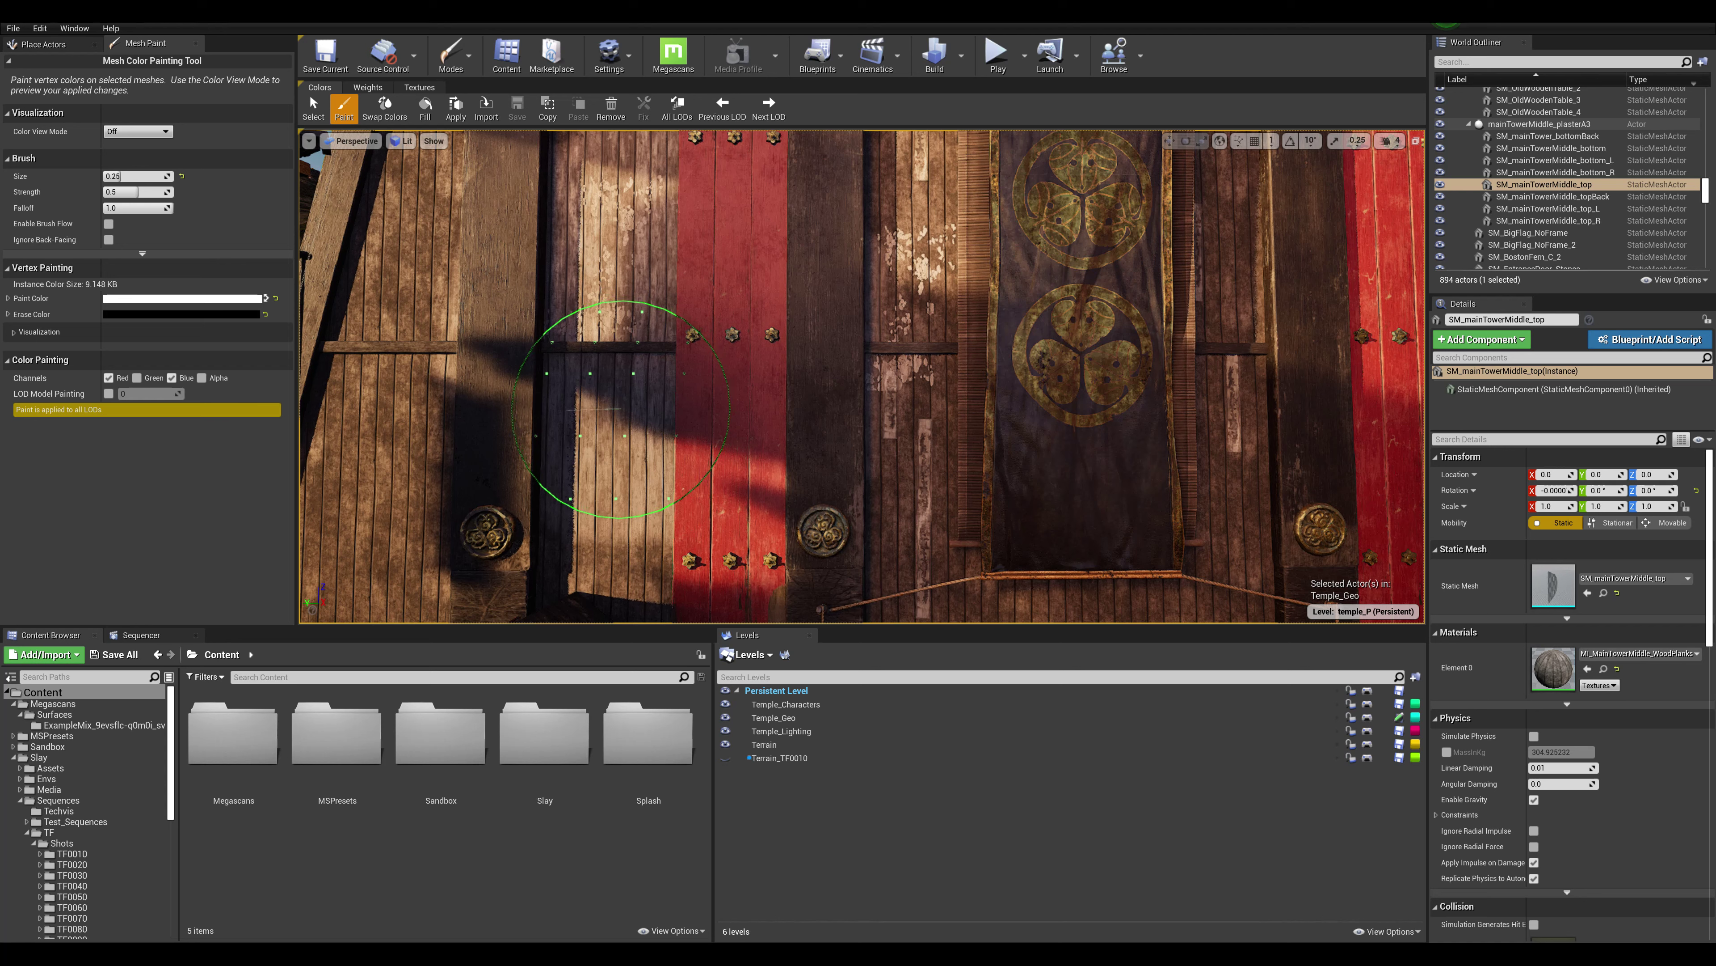
Paint vertex colors over more plank panels beside the red boards and banner, using white paint and changing the active color channels.
mouse_move(626, 414)
left_mouse_down()
mouse_move(630, 310)
mouse_move(595, 188)
left_mouse_up()
middle_click_drag(810, 306, 944, 450)
left_click(136, 378)
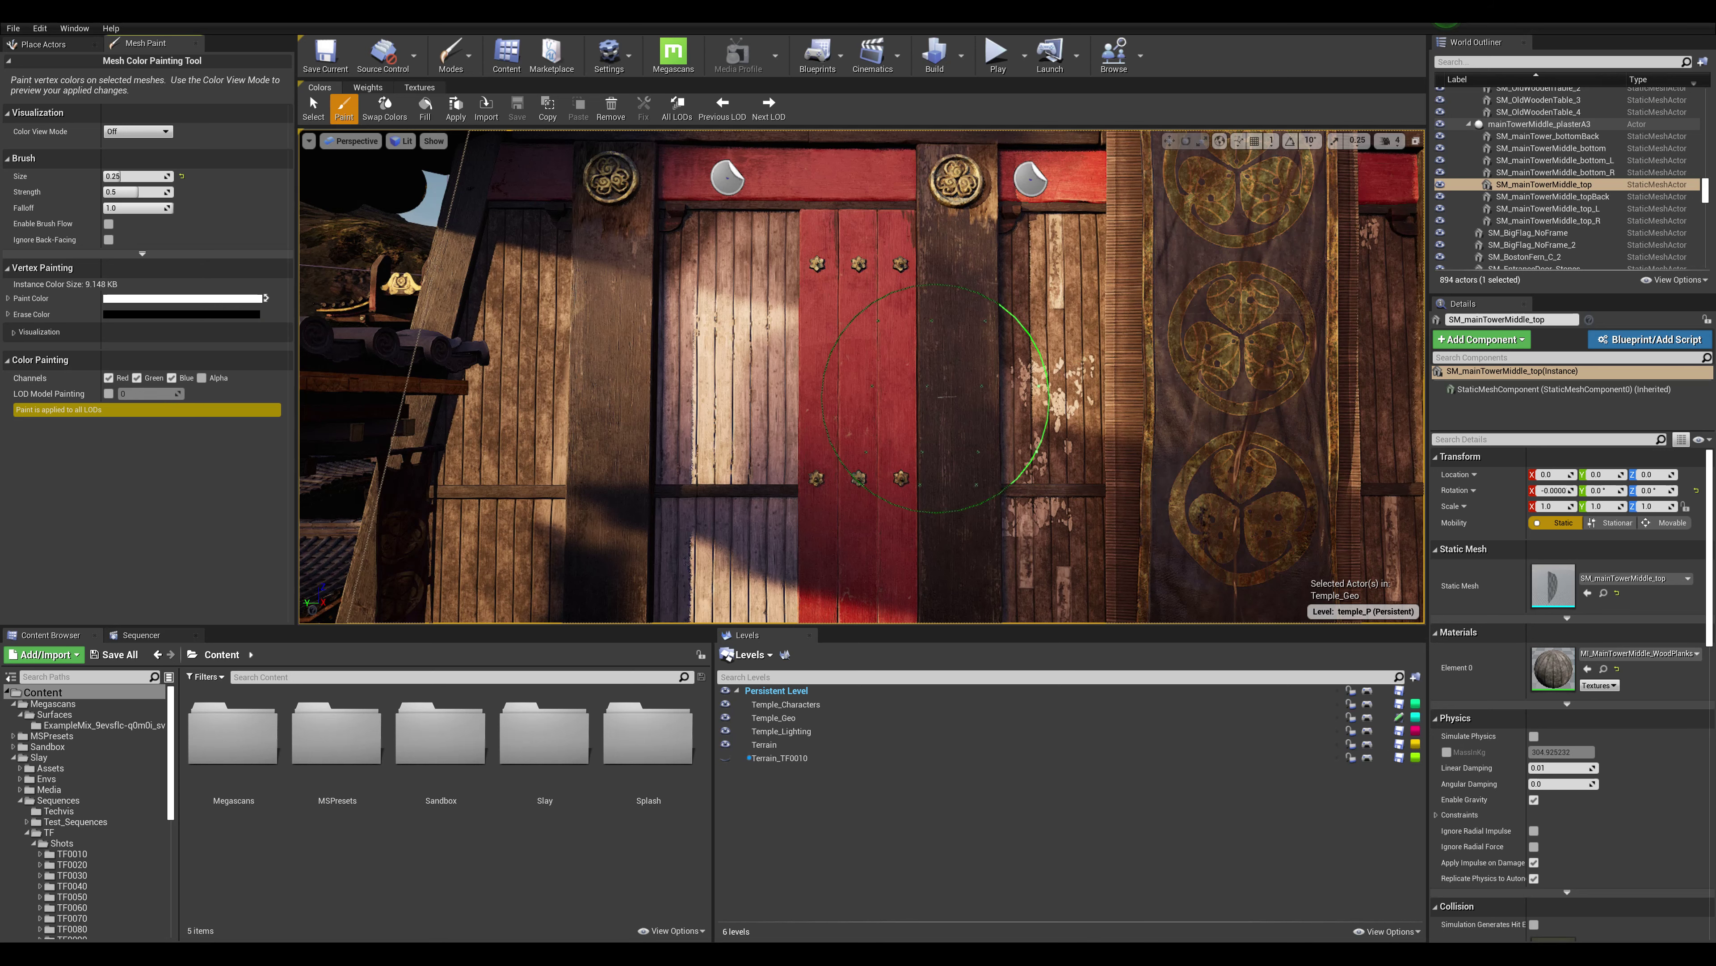
mouse_move(635, 346)
right_mouse_down()
mouse_move(621, 337)
mouse_move(635, 346)
right_mouse_up()
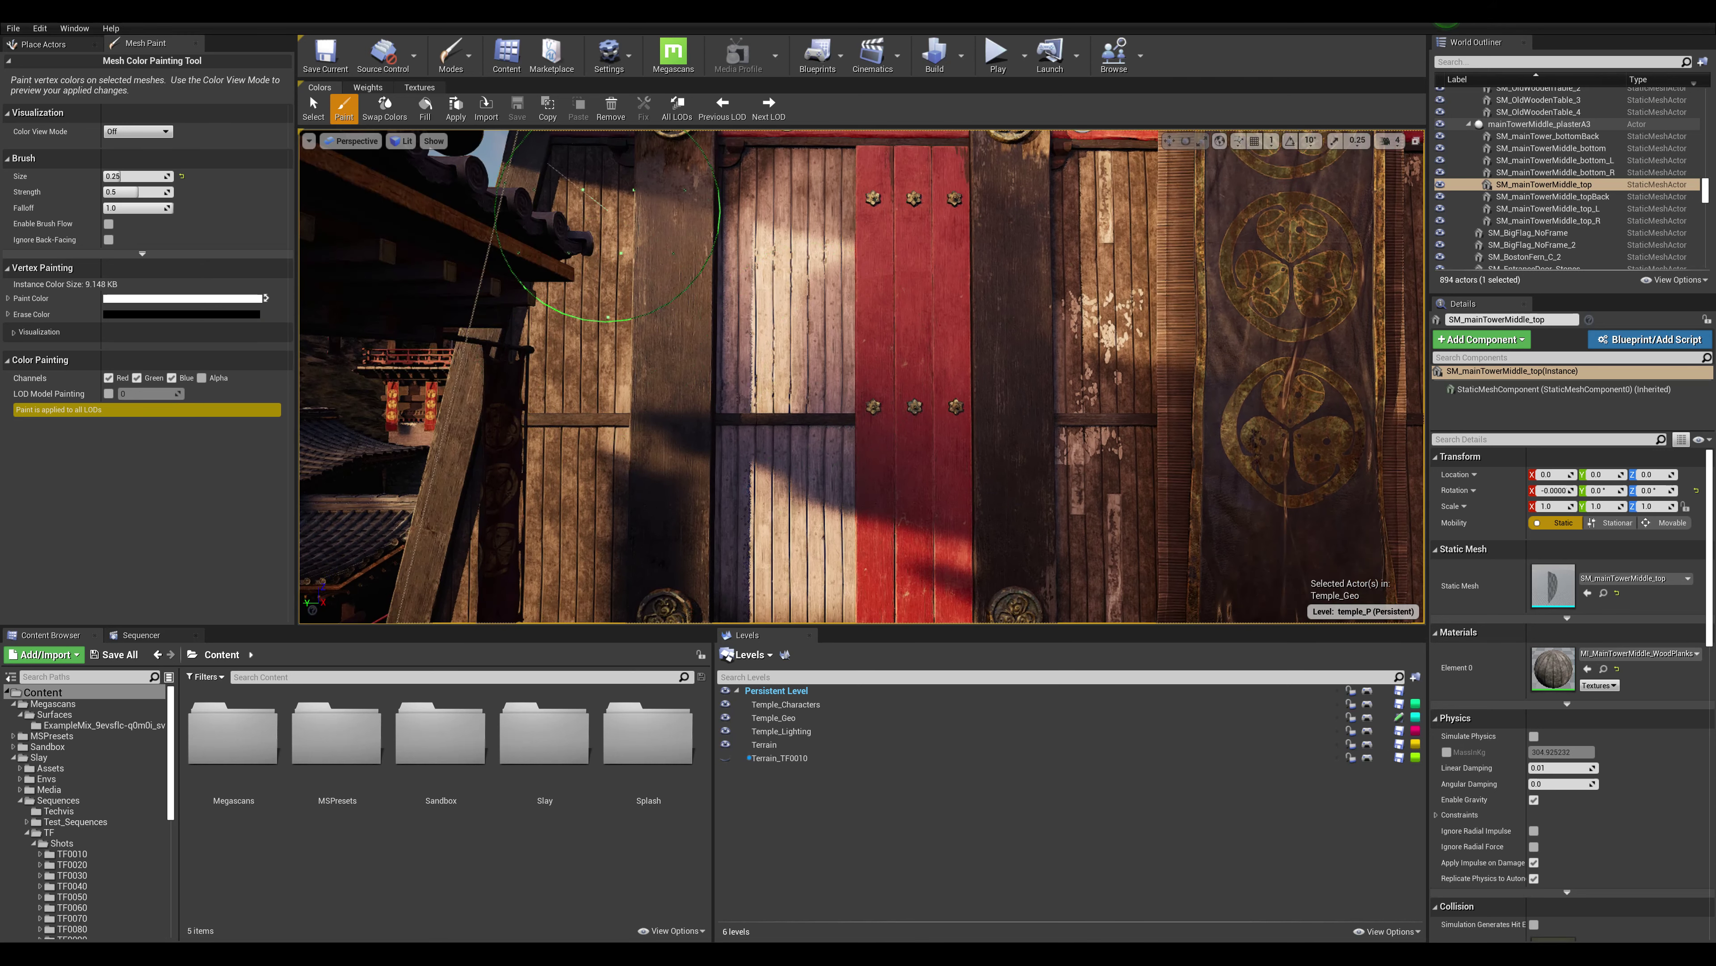
key("x")
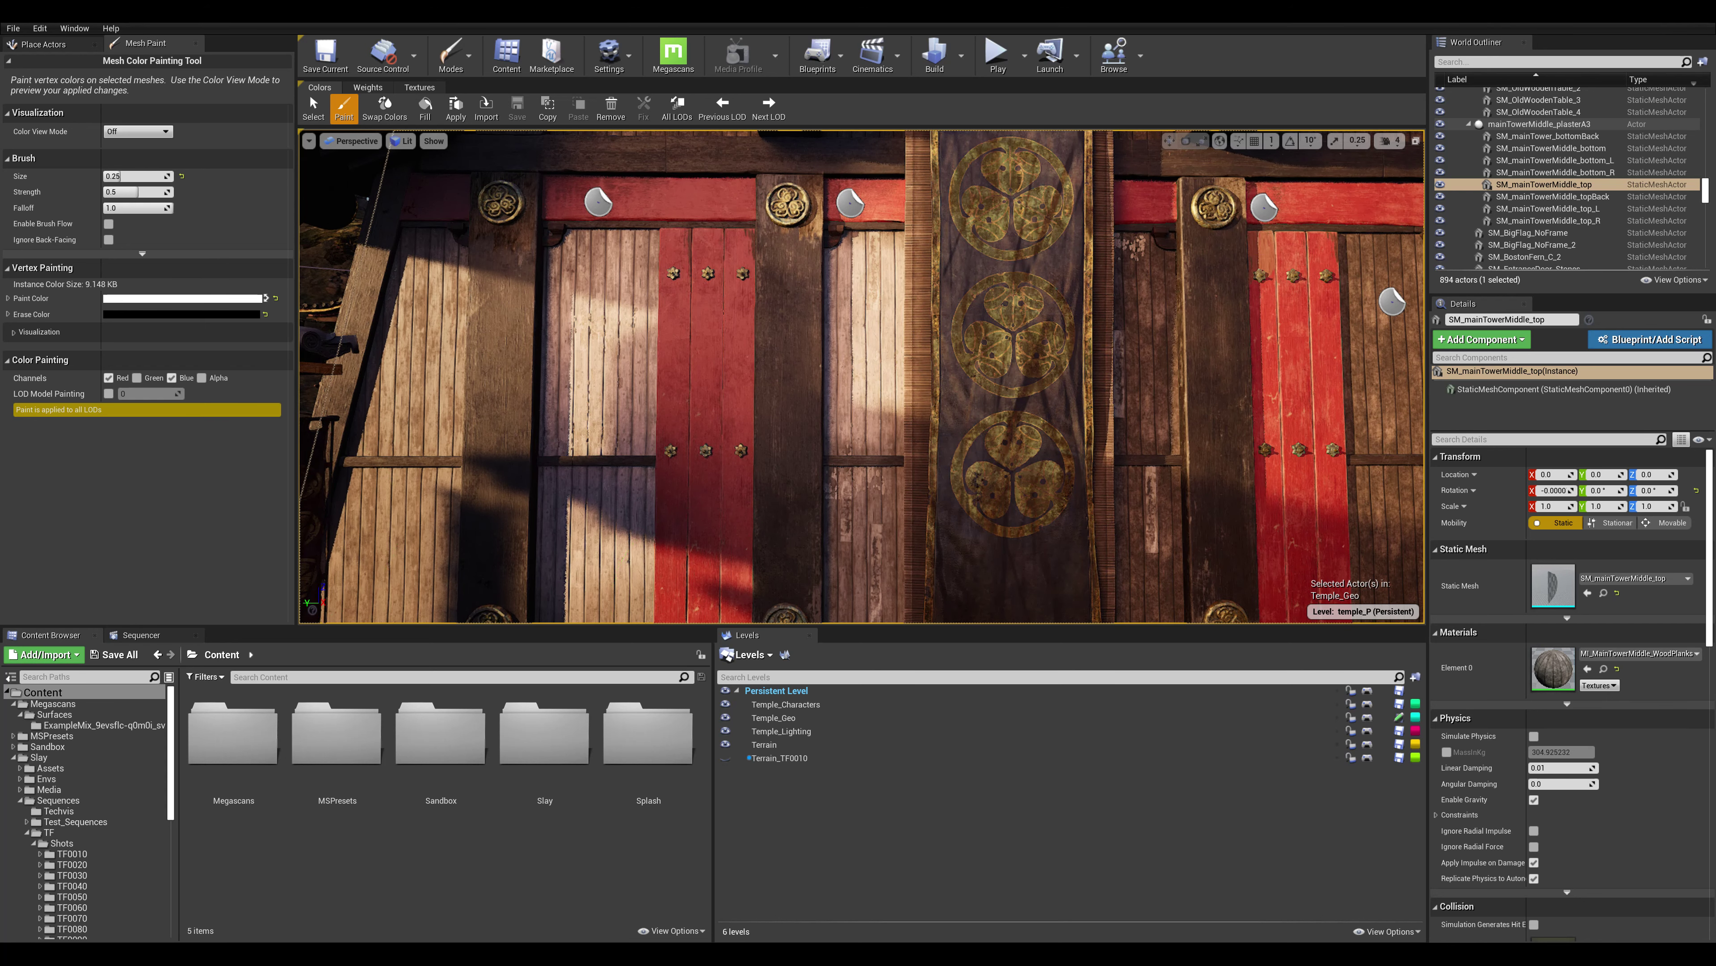
Switch to Maya and create a polygon plane at the origin.
mouse_move(748, 952)
left_click(820, 896)
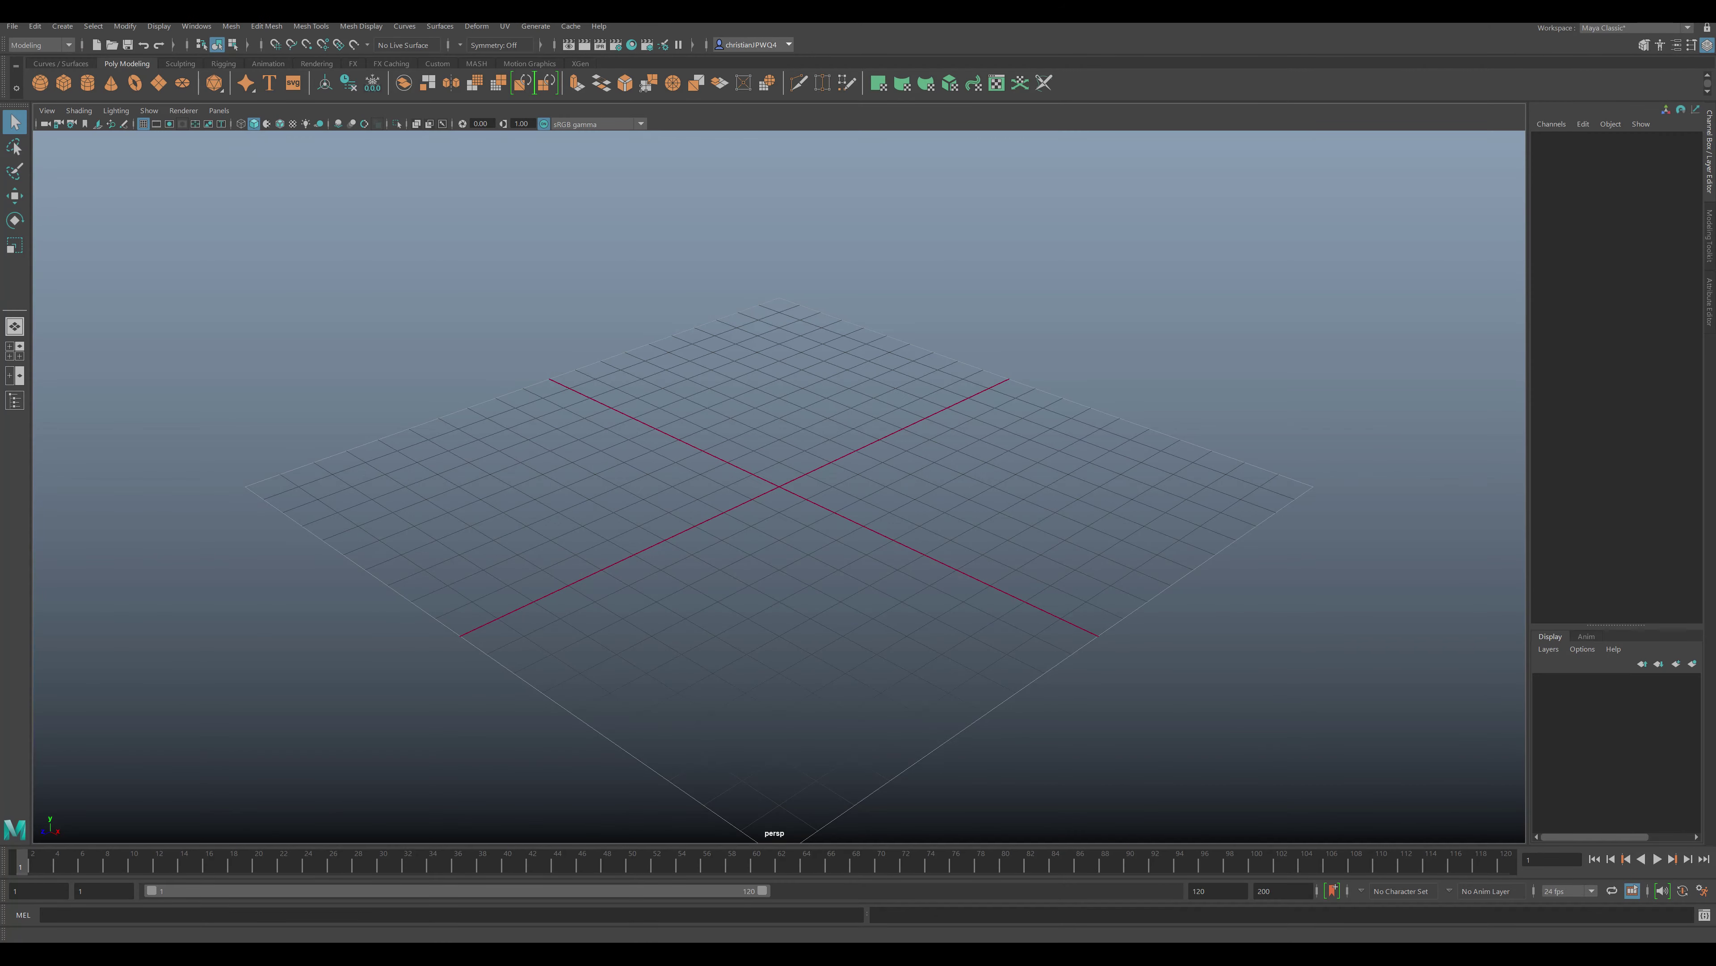
left_click(63, 25)
mouse_move(135, 74)
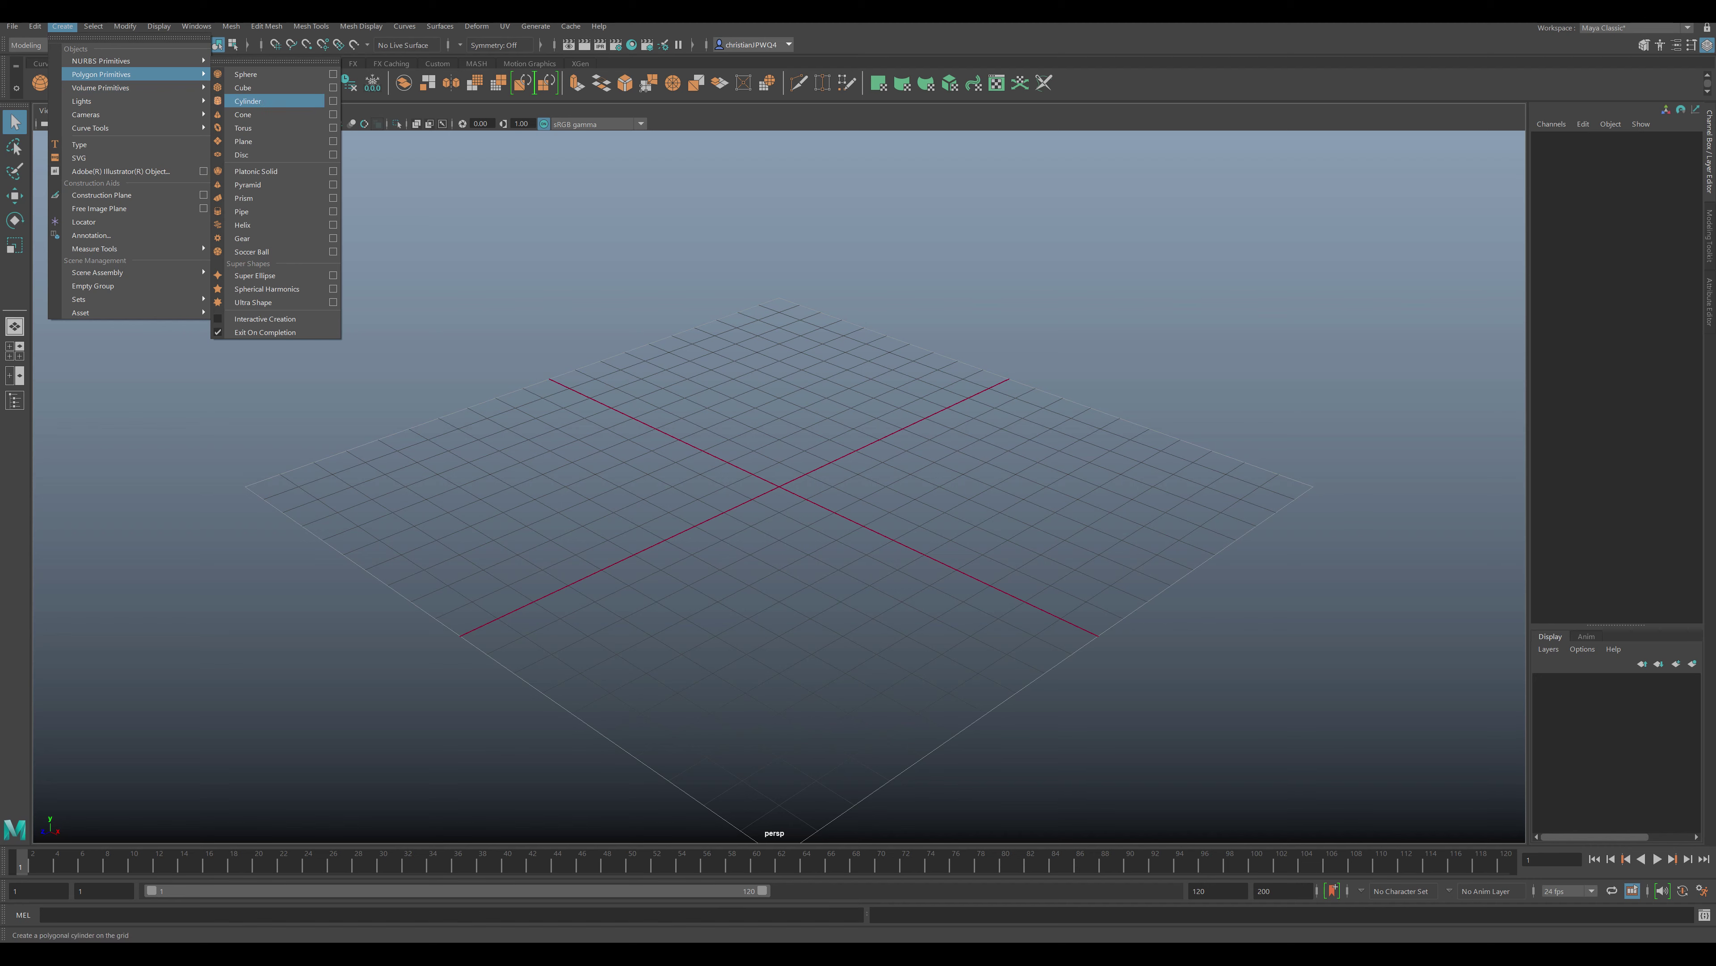
left_click(244, 141)
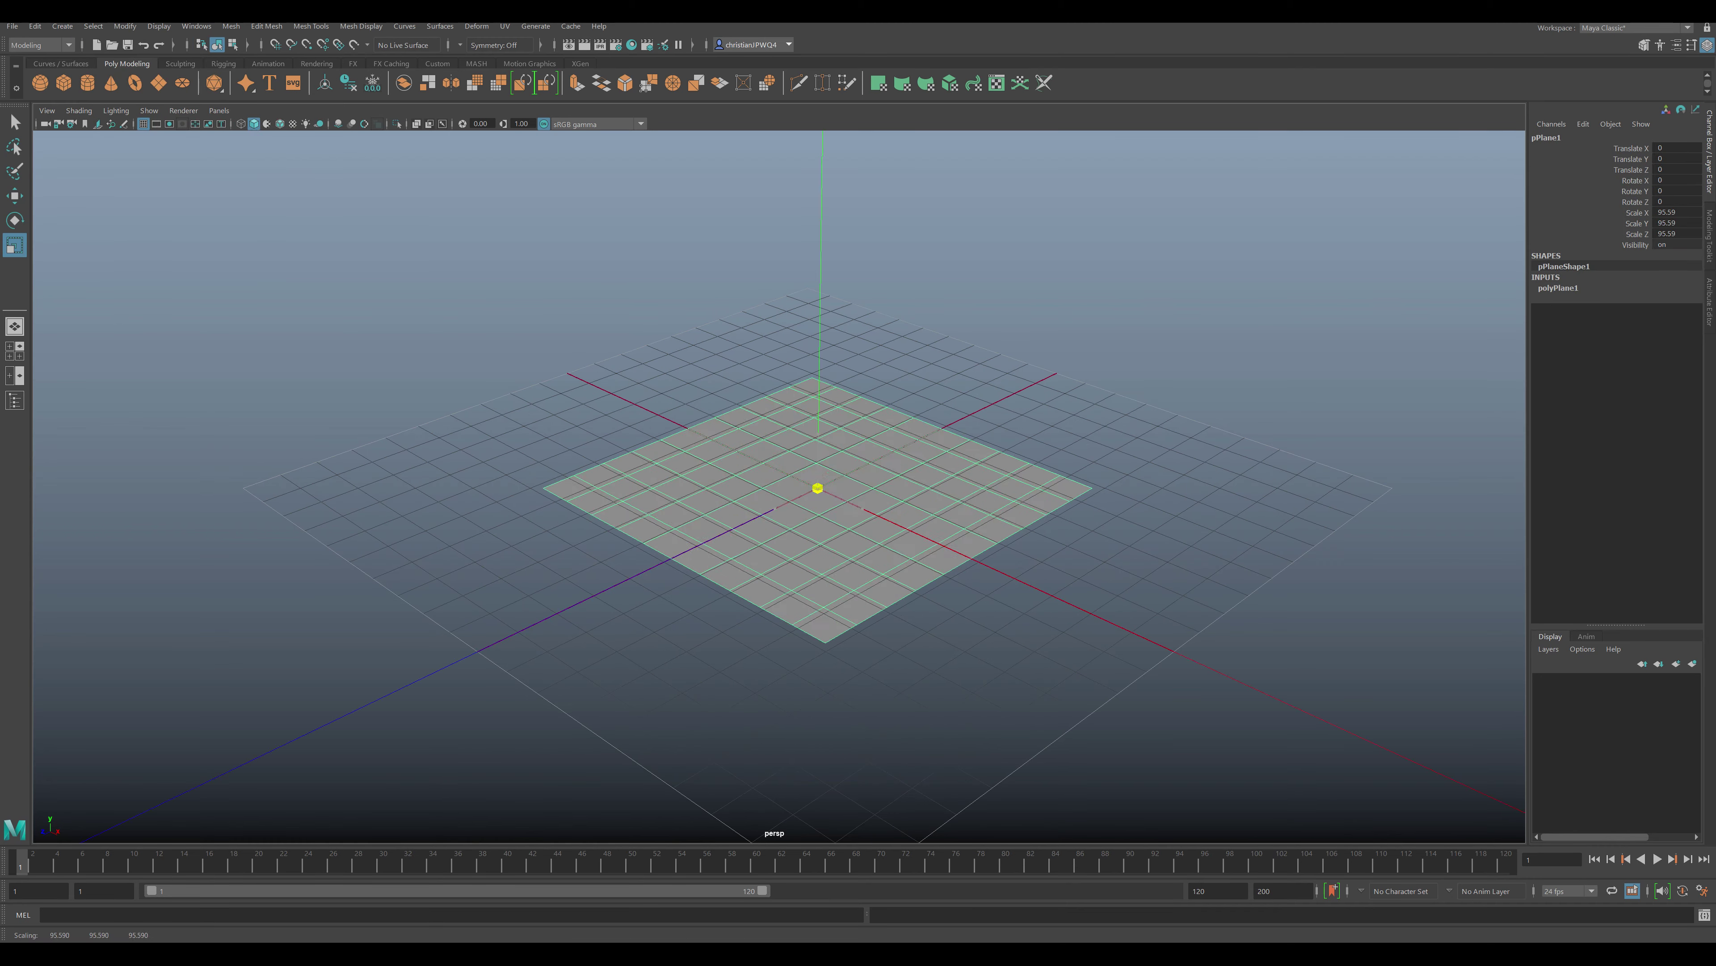
Scale the polygon plane uniformly to about 187.27 and activate the Rotate tool.
scroll(818, 487, "down", 3)
left_click_drag(817, 488, 946, 457)
key("e")
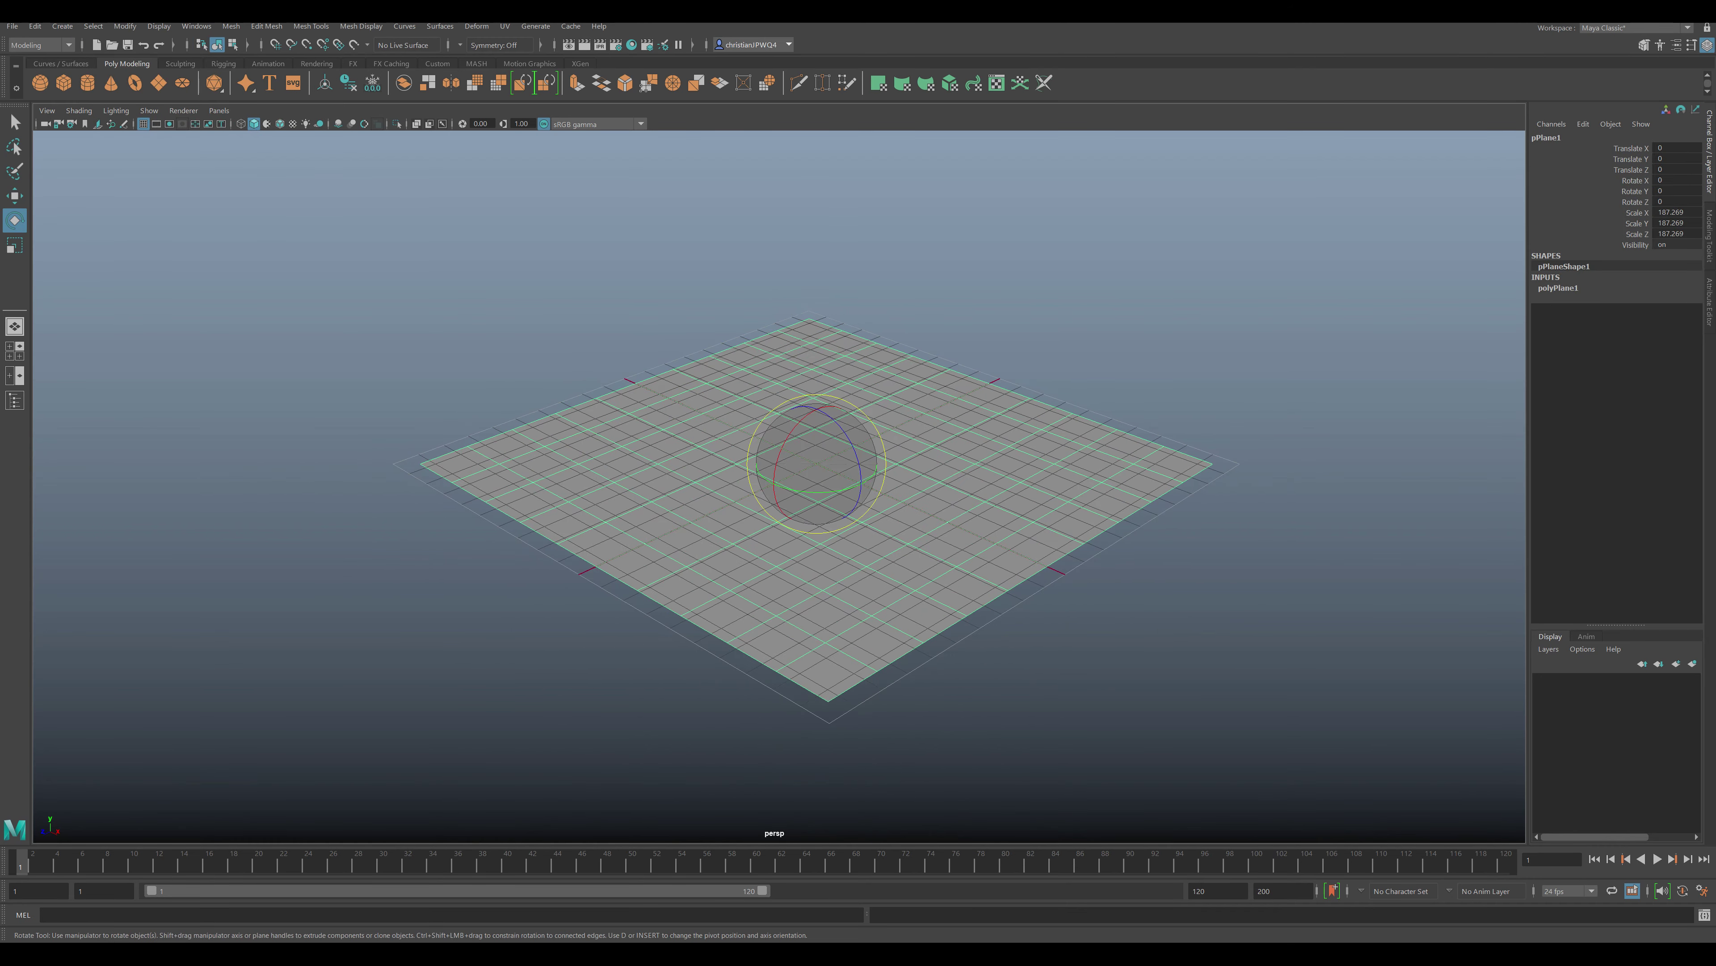
Set the polygon plane's Z rotation to -90 and duplicate it, placing the copy at about -219.2 on the Z axis.
left_click_drag(838, 422, 862, 487)
left_click(1676, 202)
type("-90")
key("Return")
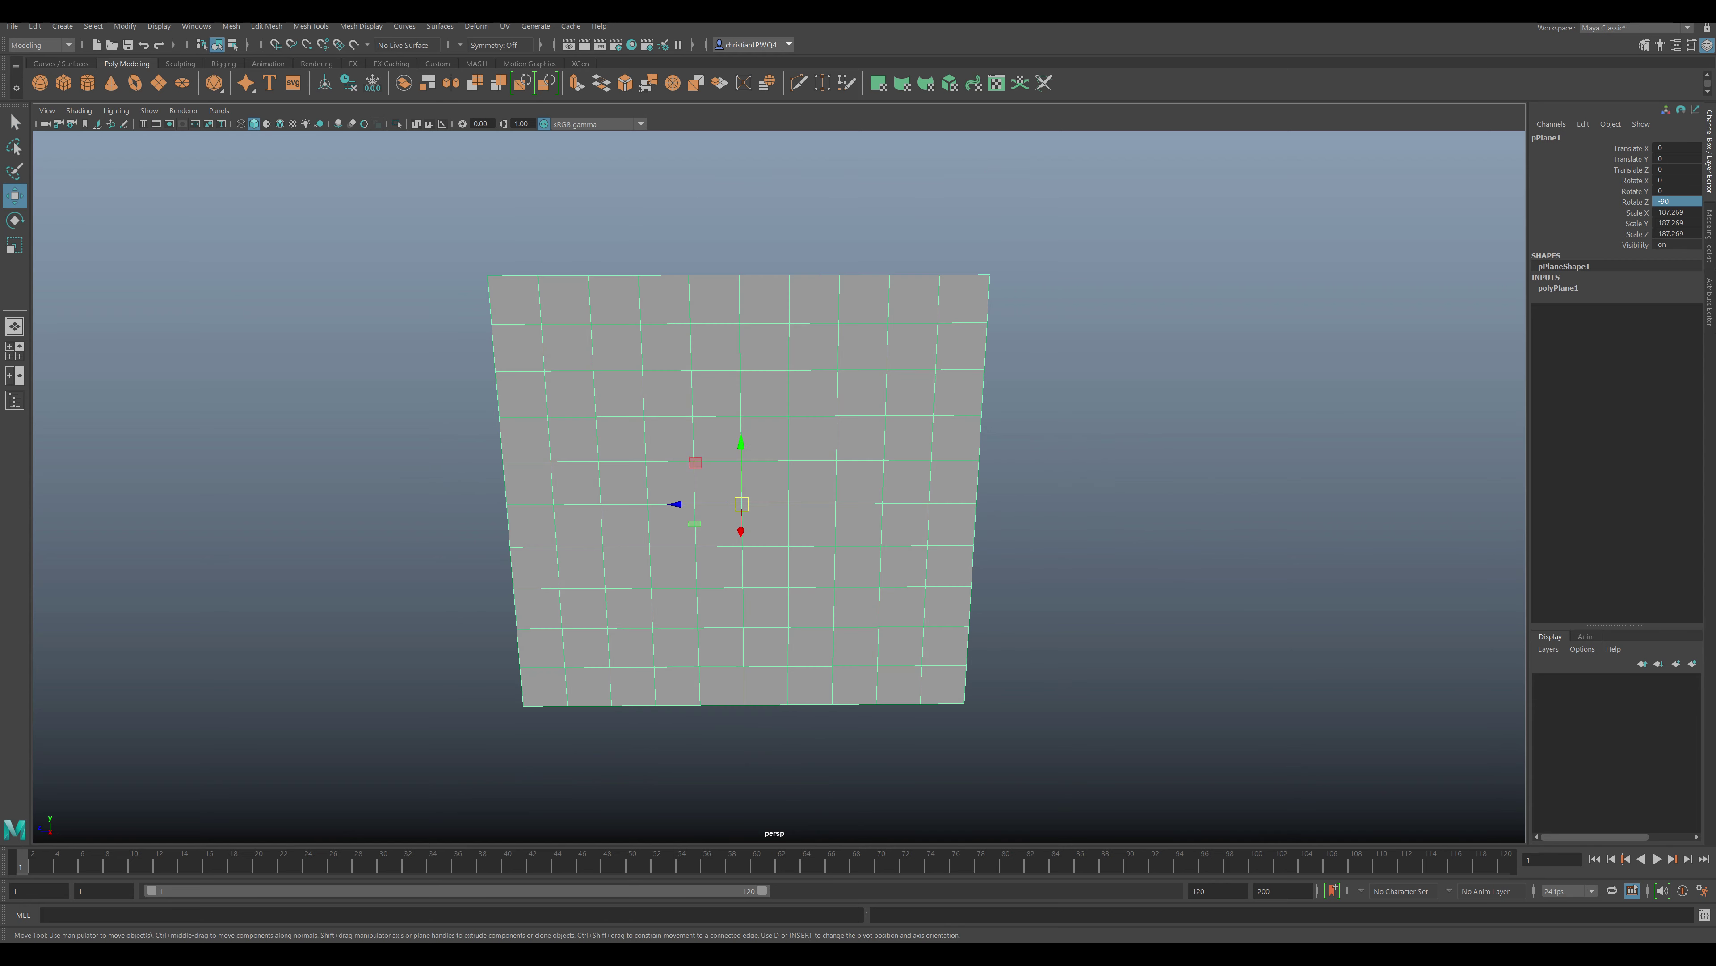
key("ctrl+d")
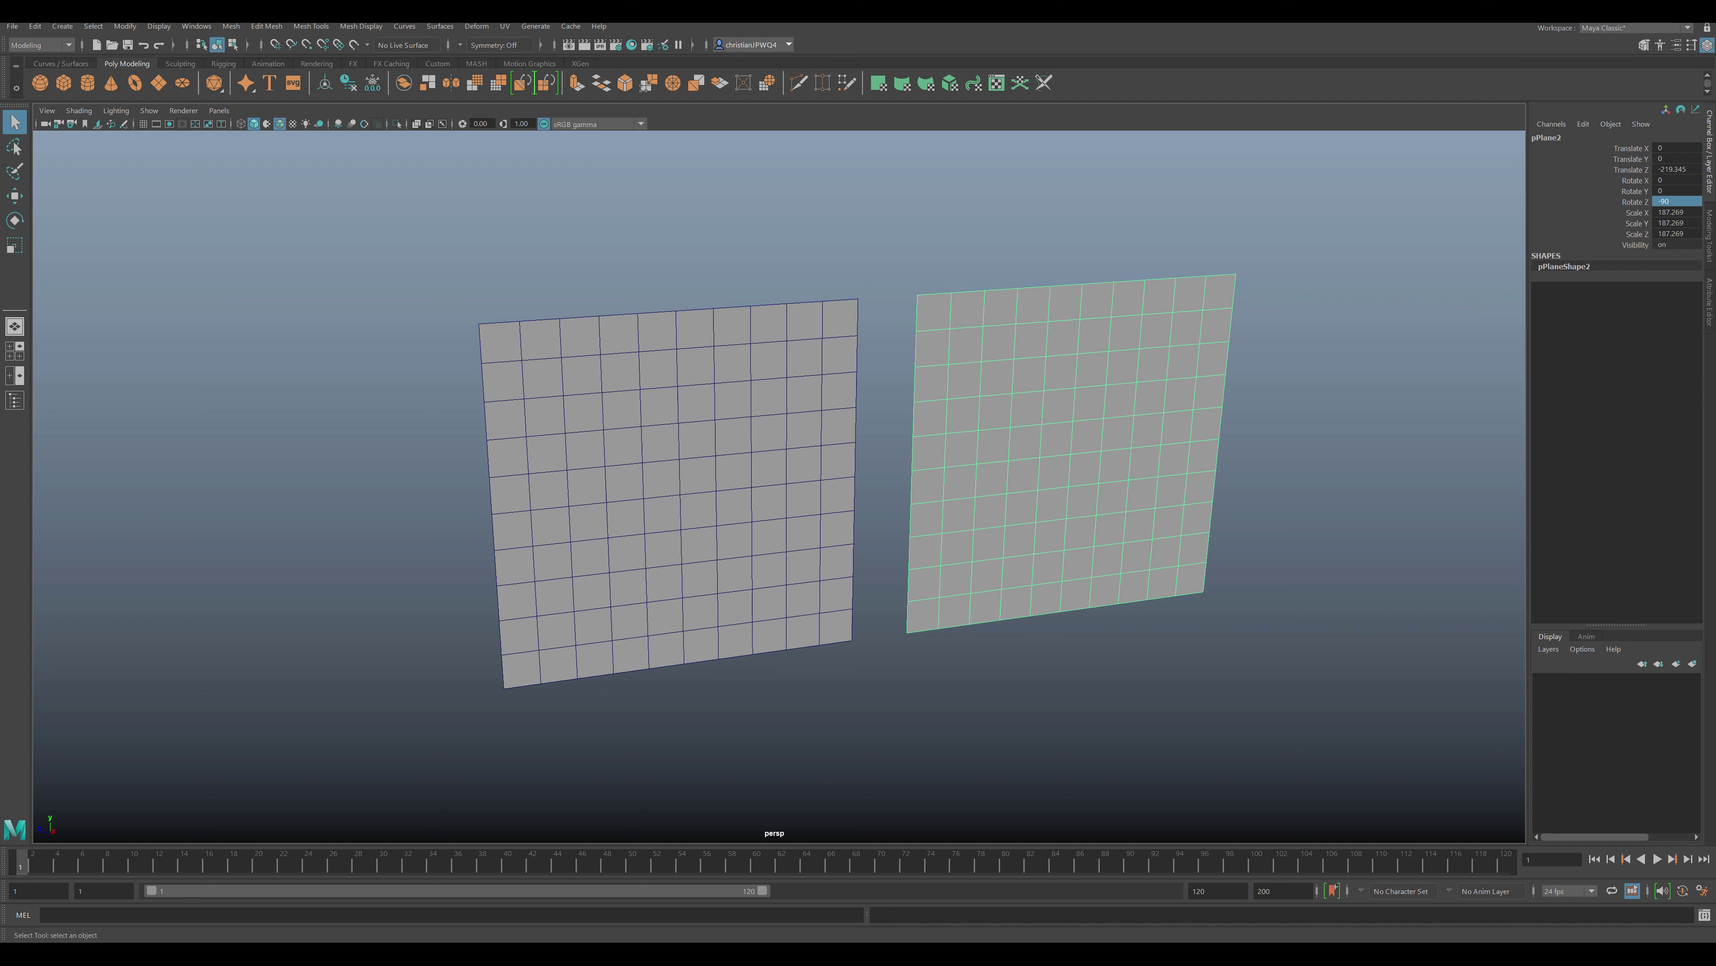
Reduce the original plane to a single face by setting its width and height subdivisions to 1.
left_click(677, 494)
left_click(1558, 287)
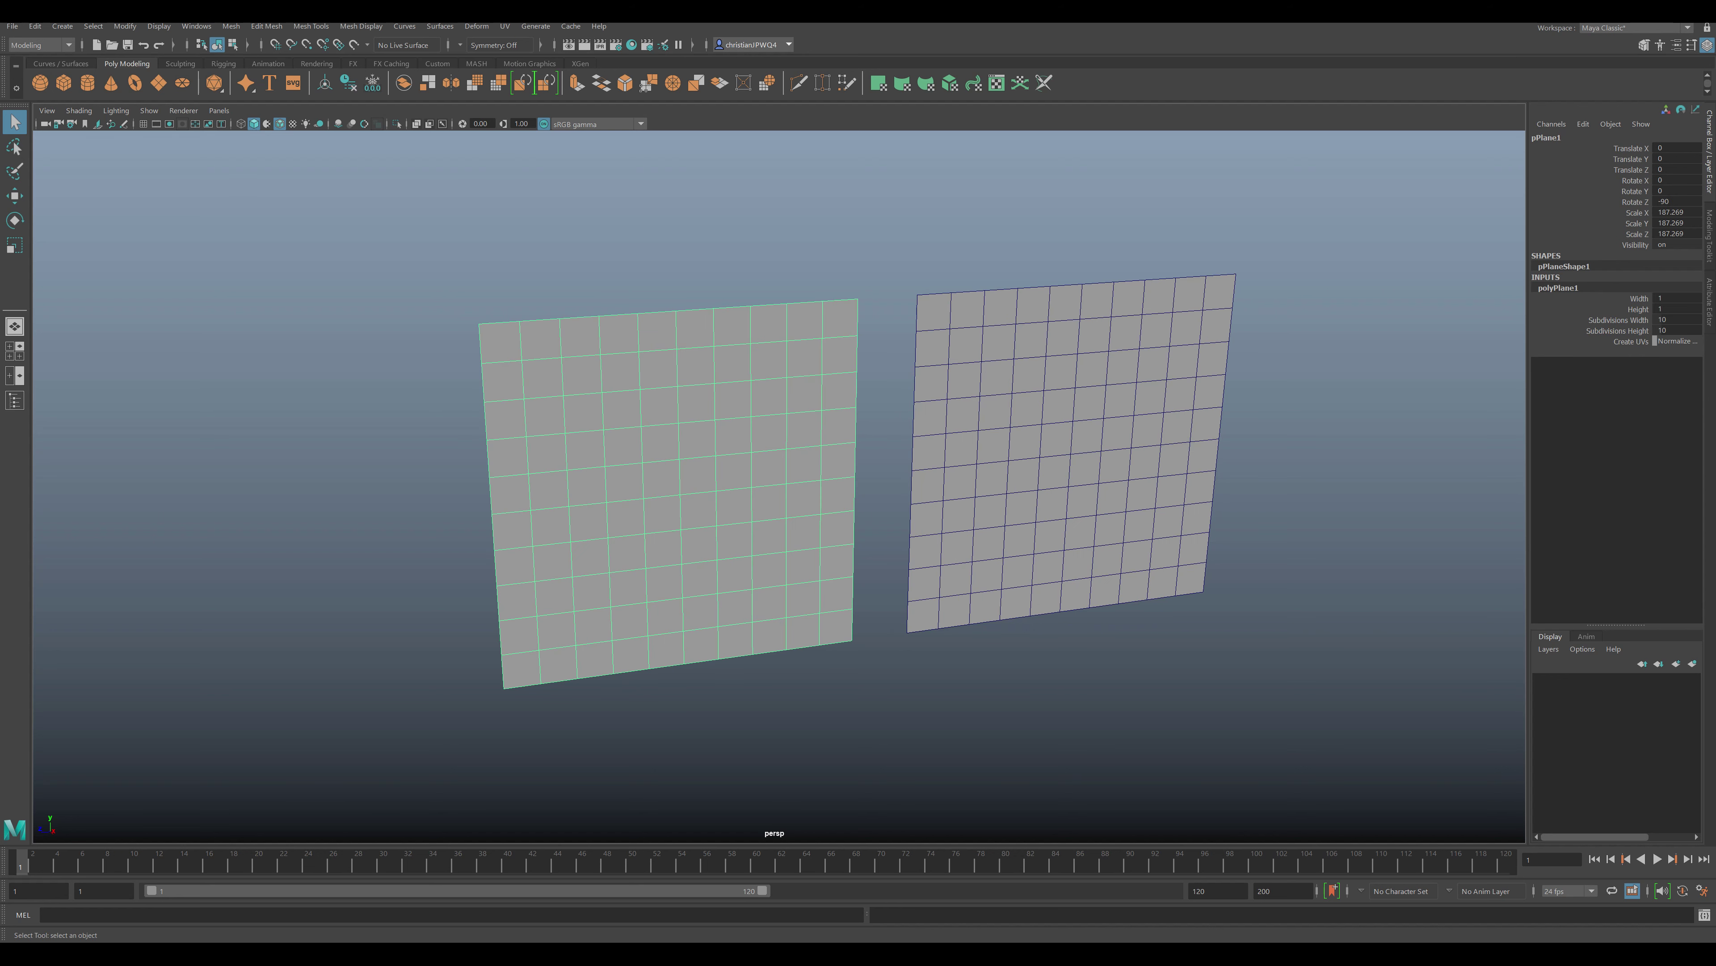
left_click_drag(1661, 320, 1661, 331)
type("1")
key("Return")
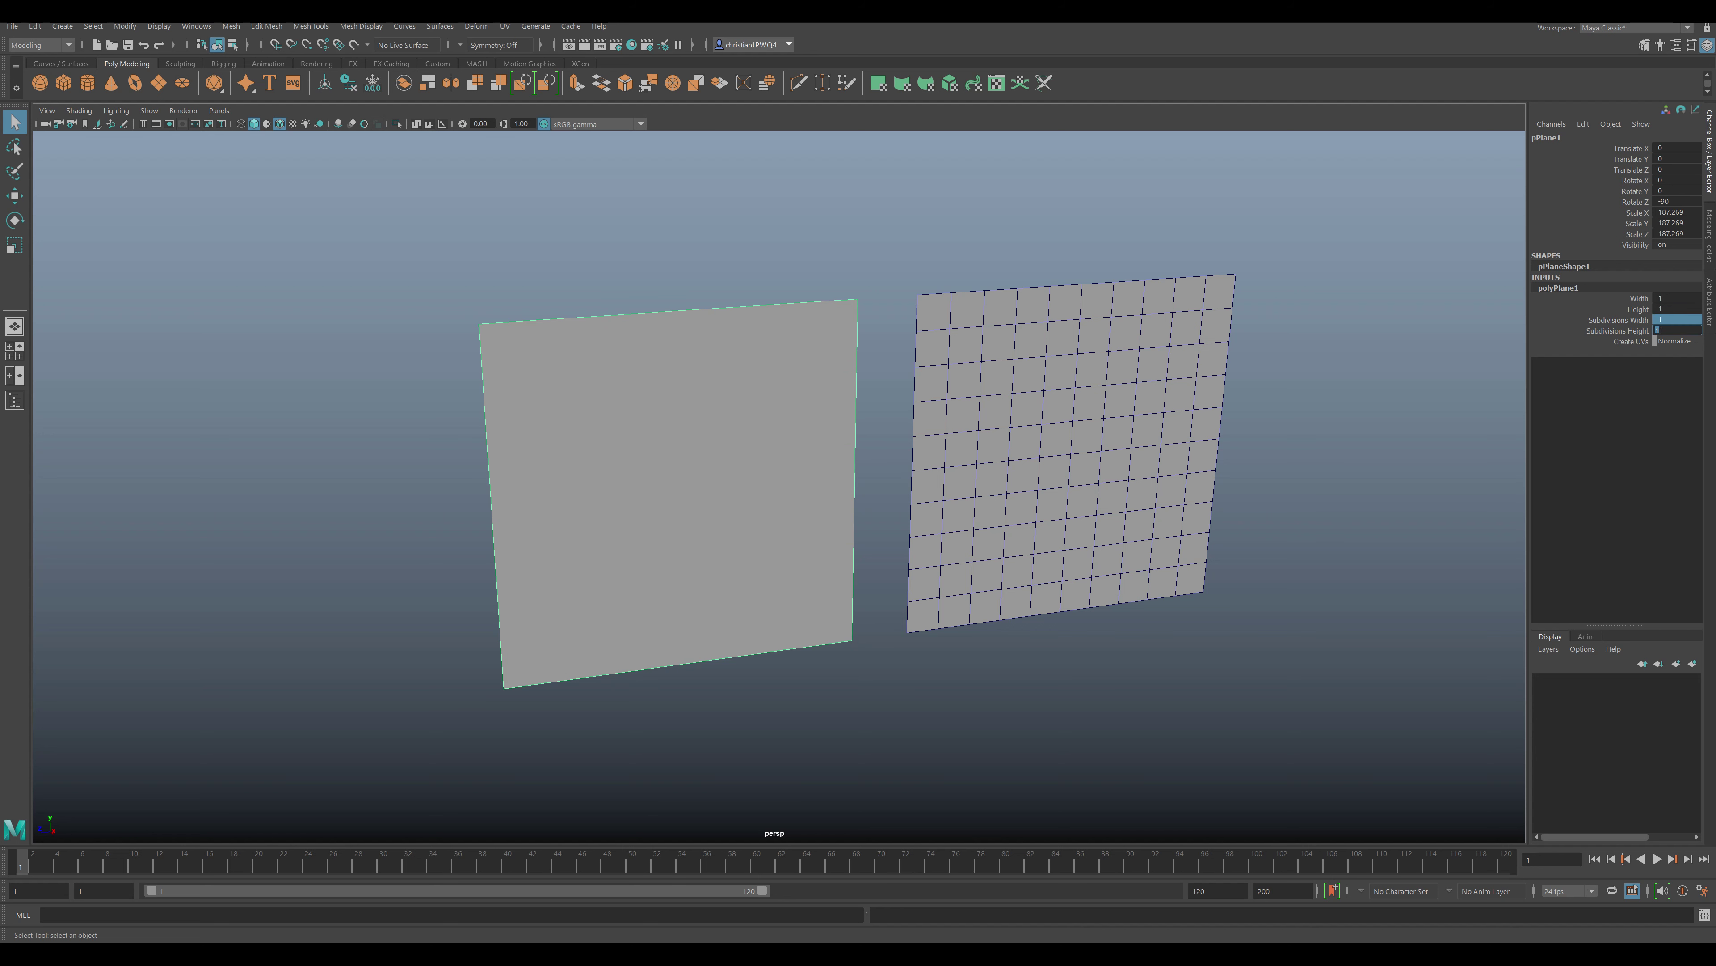
Spread the two planes apart along Z, moving the single-face plane to about 103.8.
left_click_drag(778, 474, 757, 481, "alt")
left_click(879, 223)
left_click_drag(1081, 251, 609, 514)
left_click(666, 493)
left_click_drag(777, 473, 750, 466, "alt")
scroll(774, 486, "down", 2)
key("w")
left_click_drag(627, 492, 447, 493)
left_click(1031, 487)
left_click_drag(970, 486, 1017, 486)
scroll(778, 492, "down", 2)
Select both planes together and export only the selection as an FBX named Example.
key("q")
left_click(556, 492, "shift")
key("w")
left_click(12, 27)
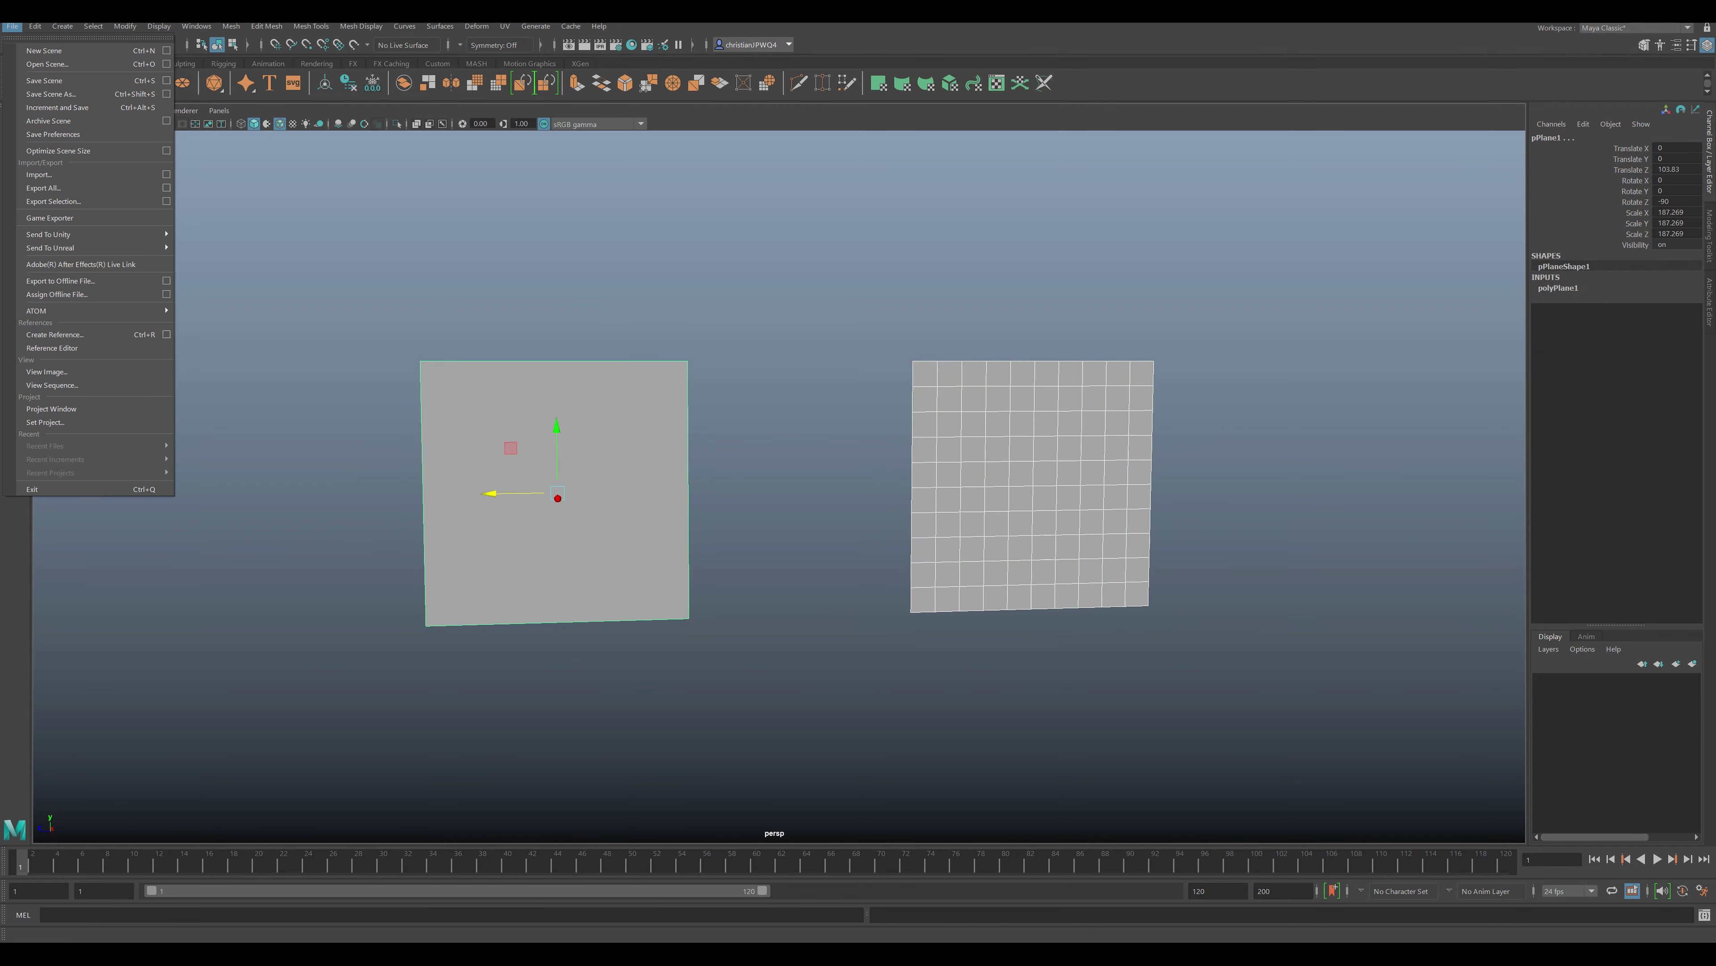
left_click(54, 201)
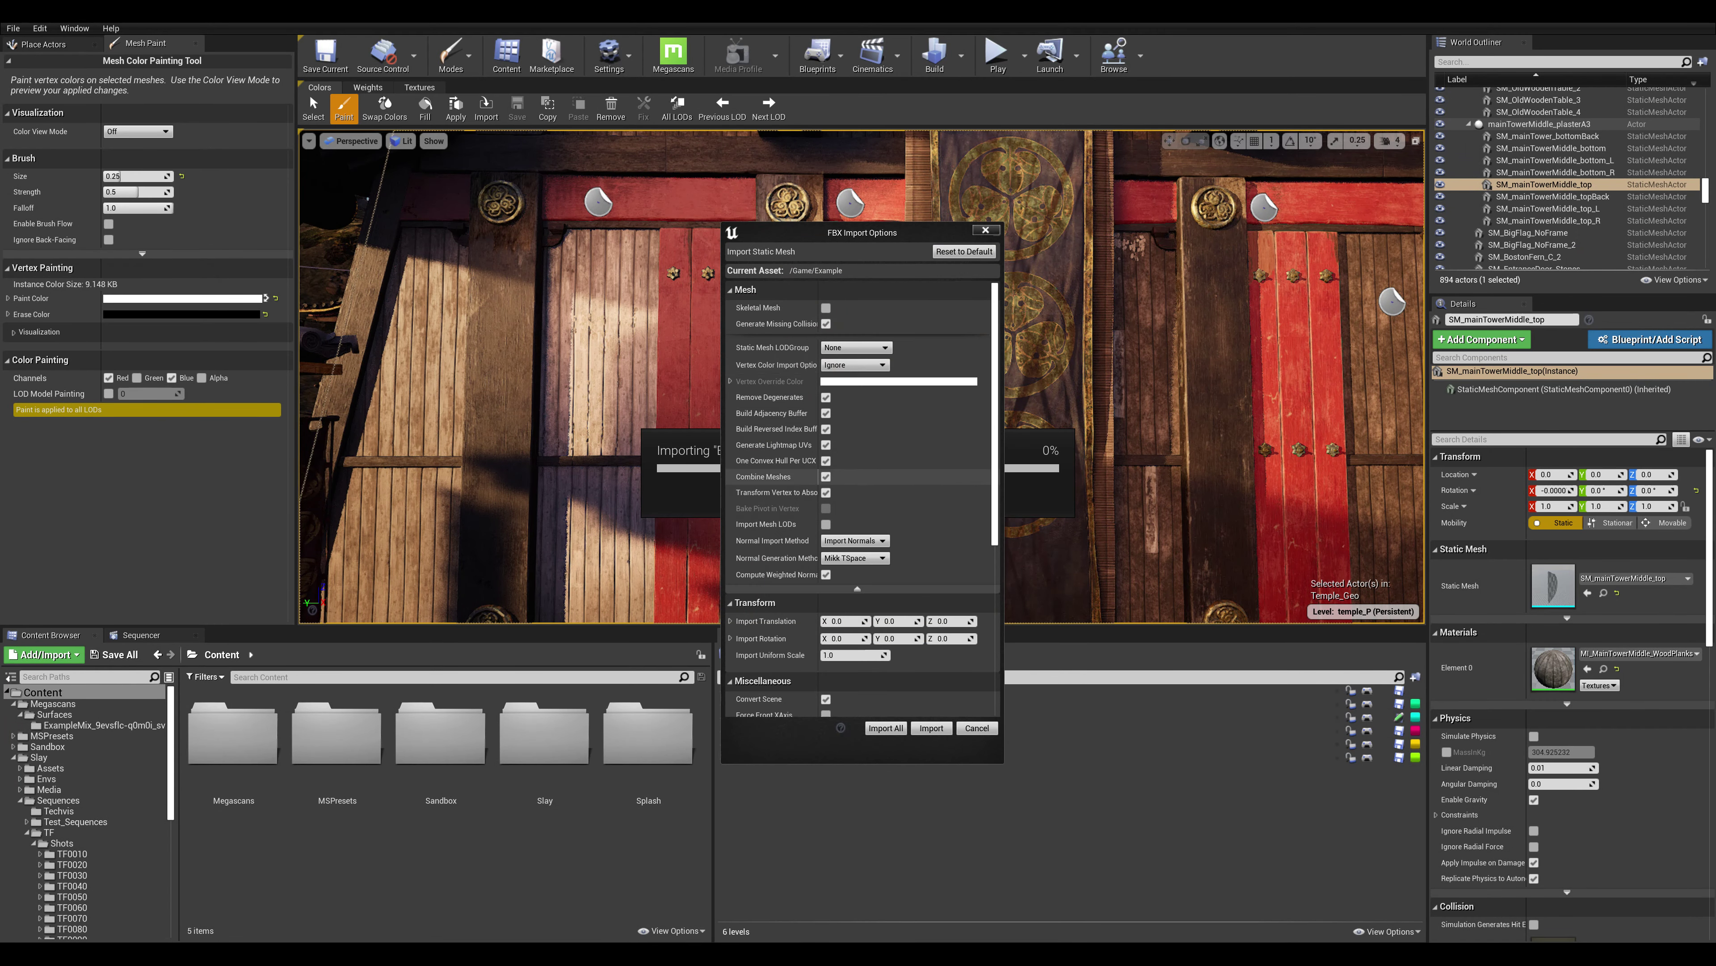
Switch to Unreal Engine, import the Example FBX into the Content folder, and place the mesh in front of the temple.
left_click(884, 727)
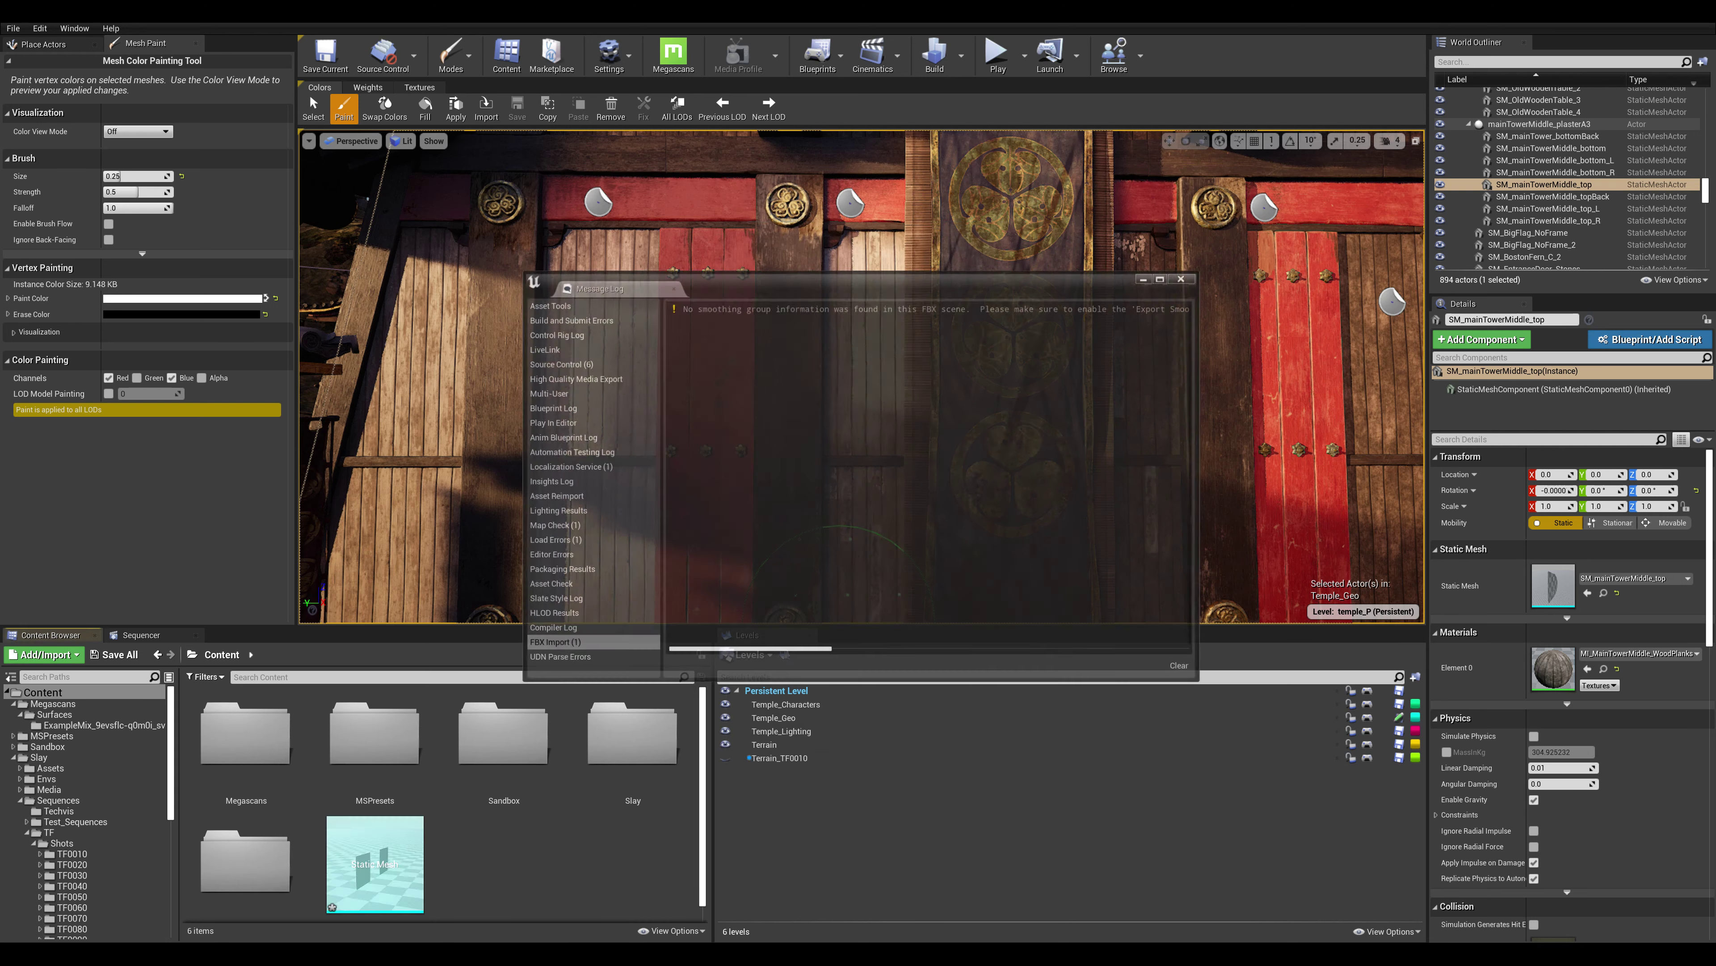
left_click(1183, 277)
key("s")
right_click_drag(974, 409, 1048, 403)
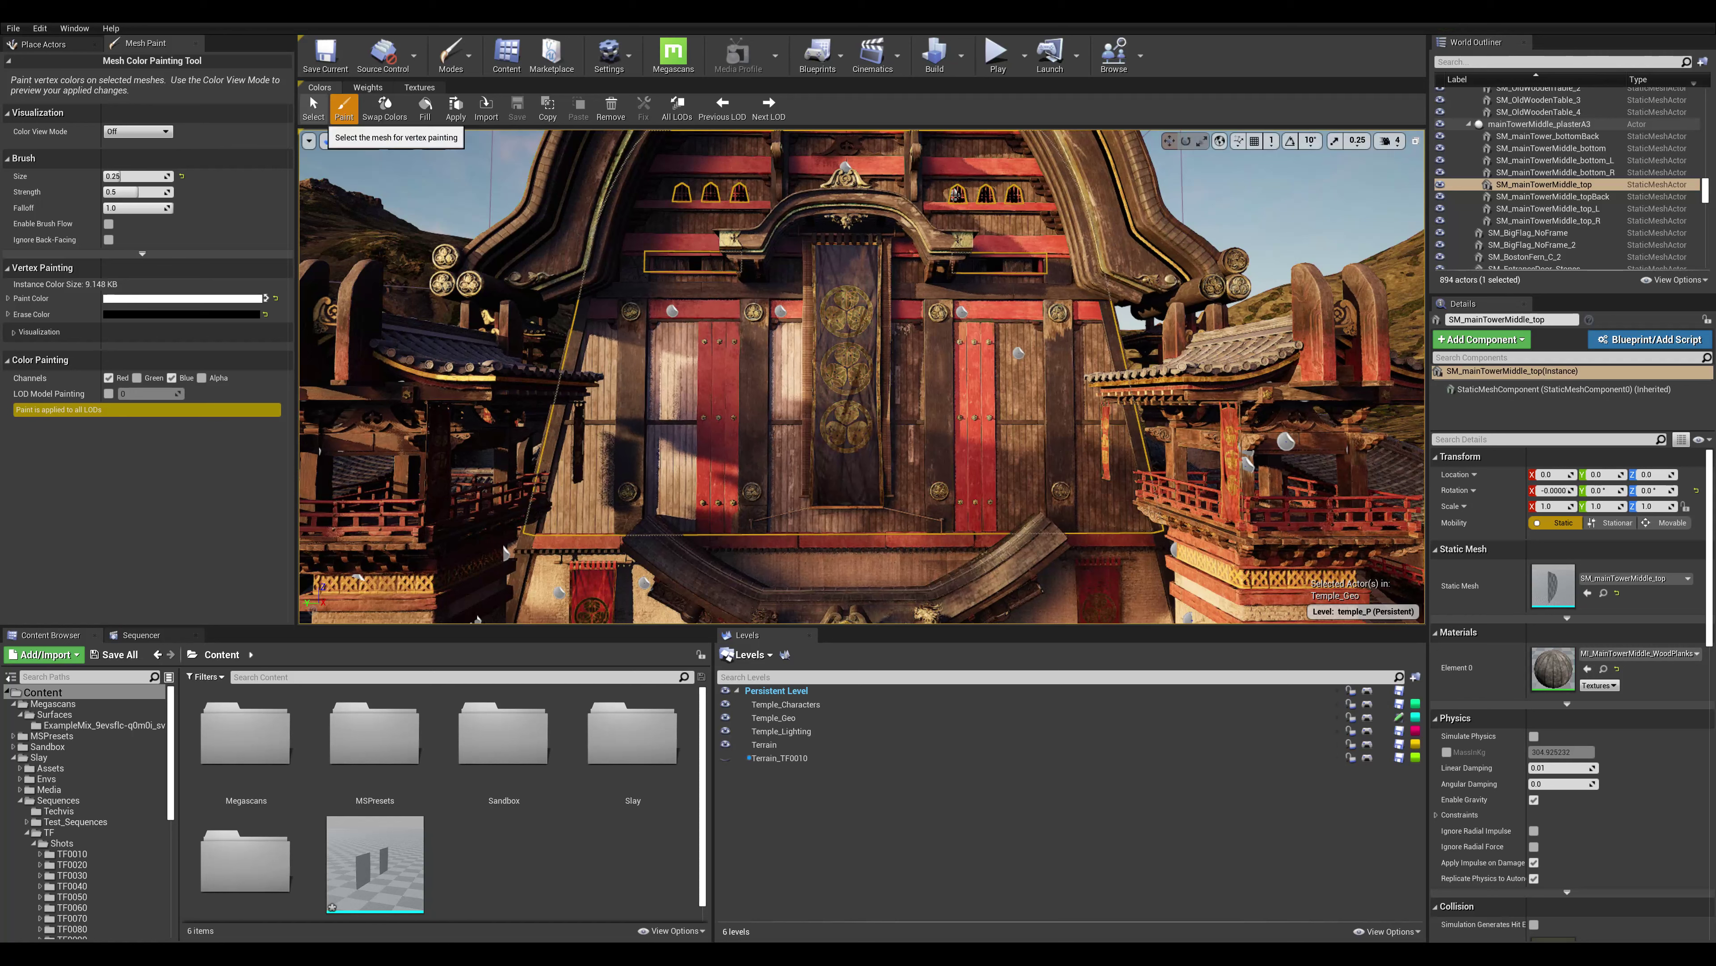
left_click(313, 108)
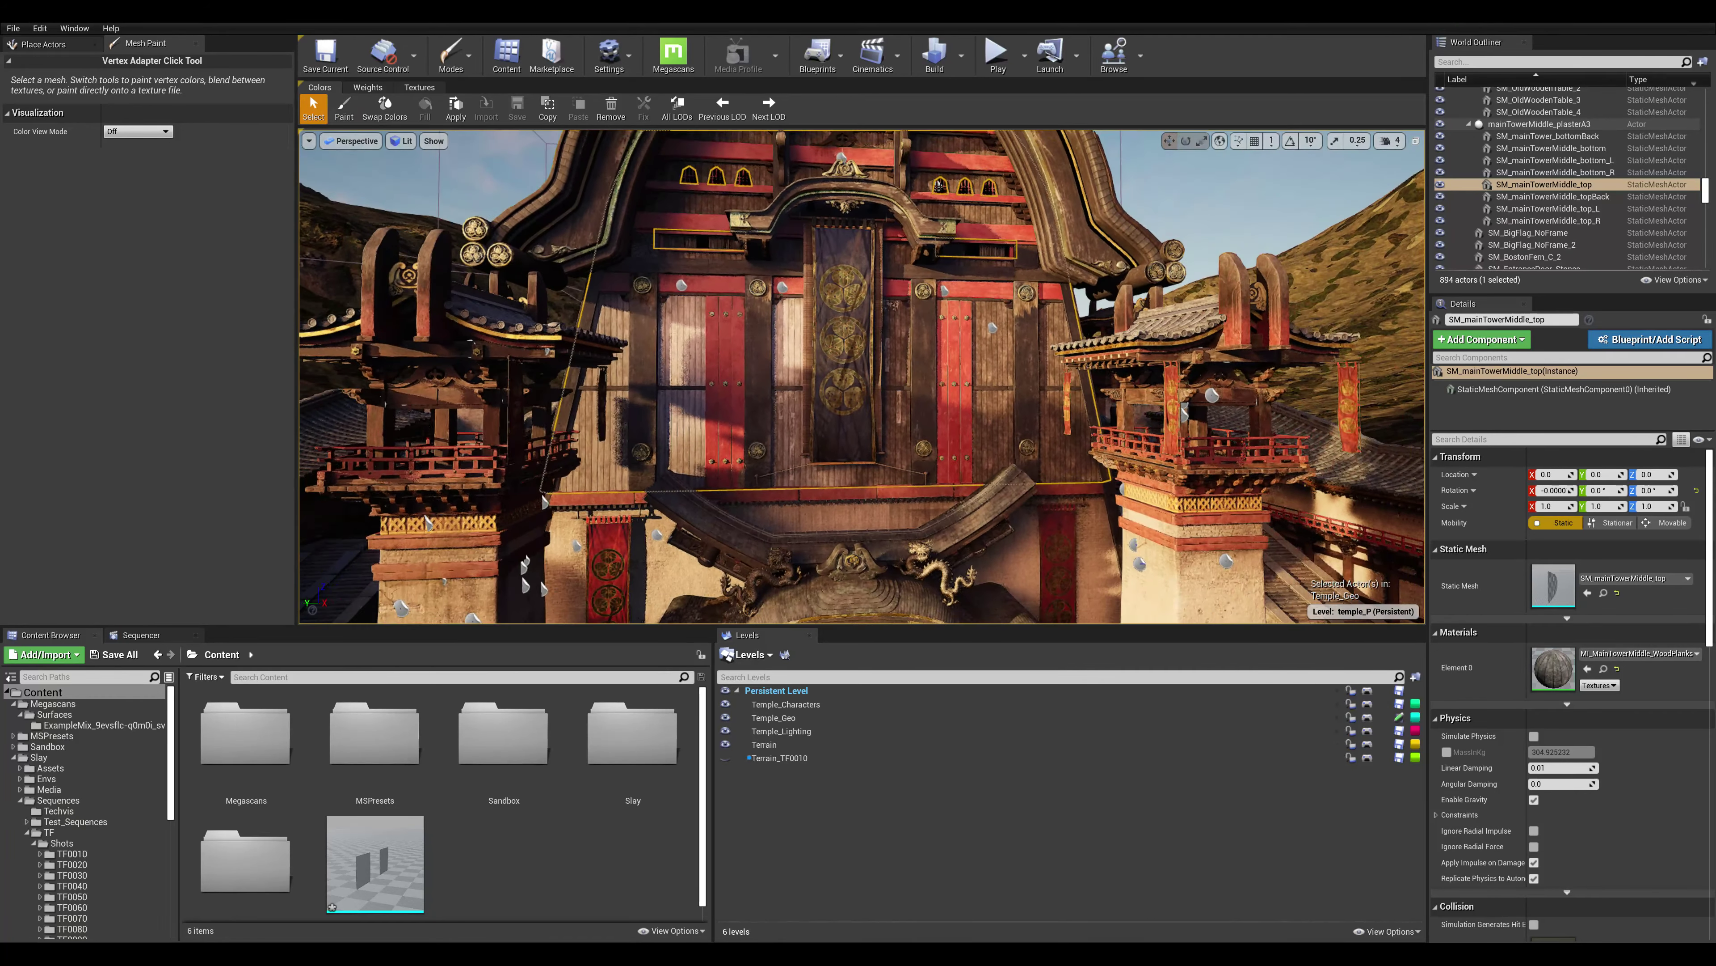
left_click_drag(375, 866, 831, 500)
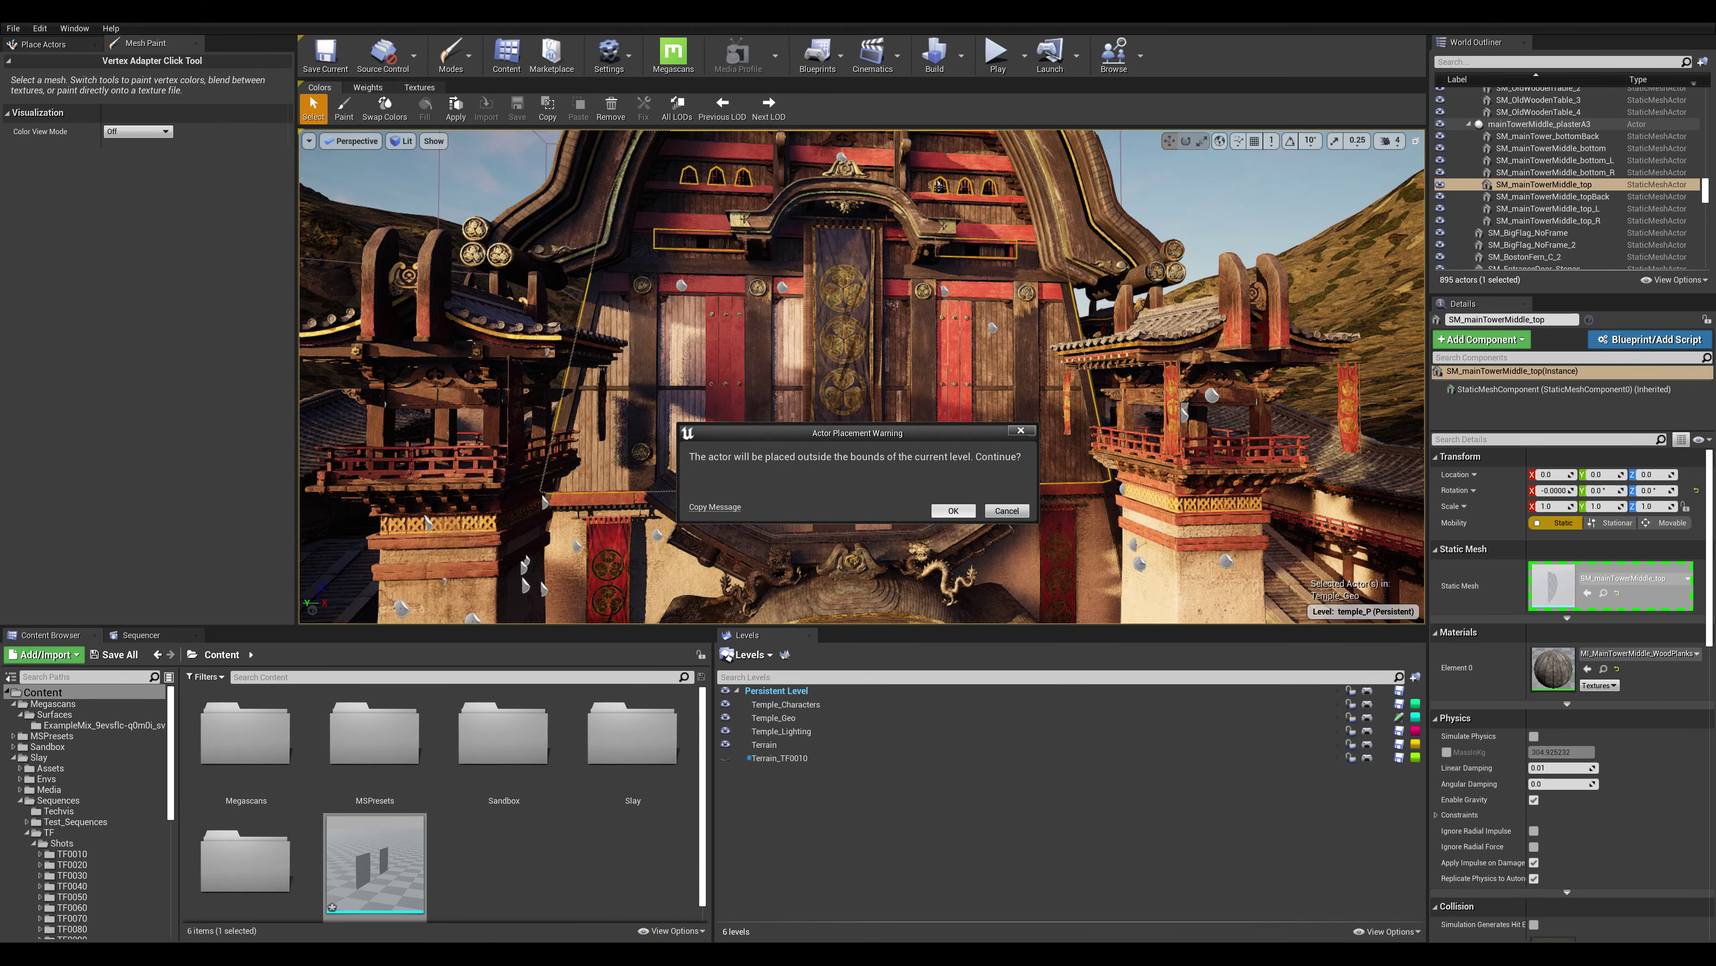
left_click(953, 510)
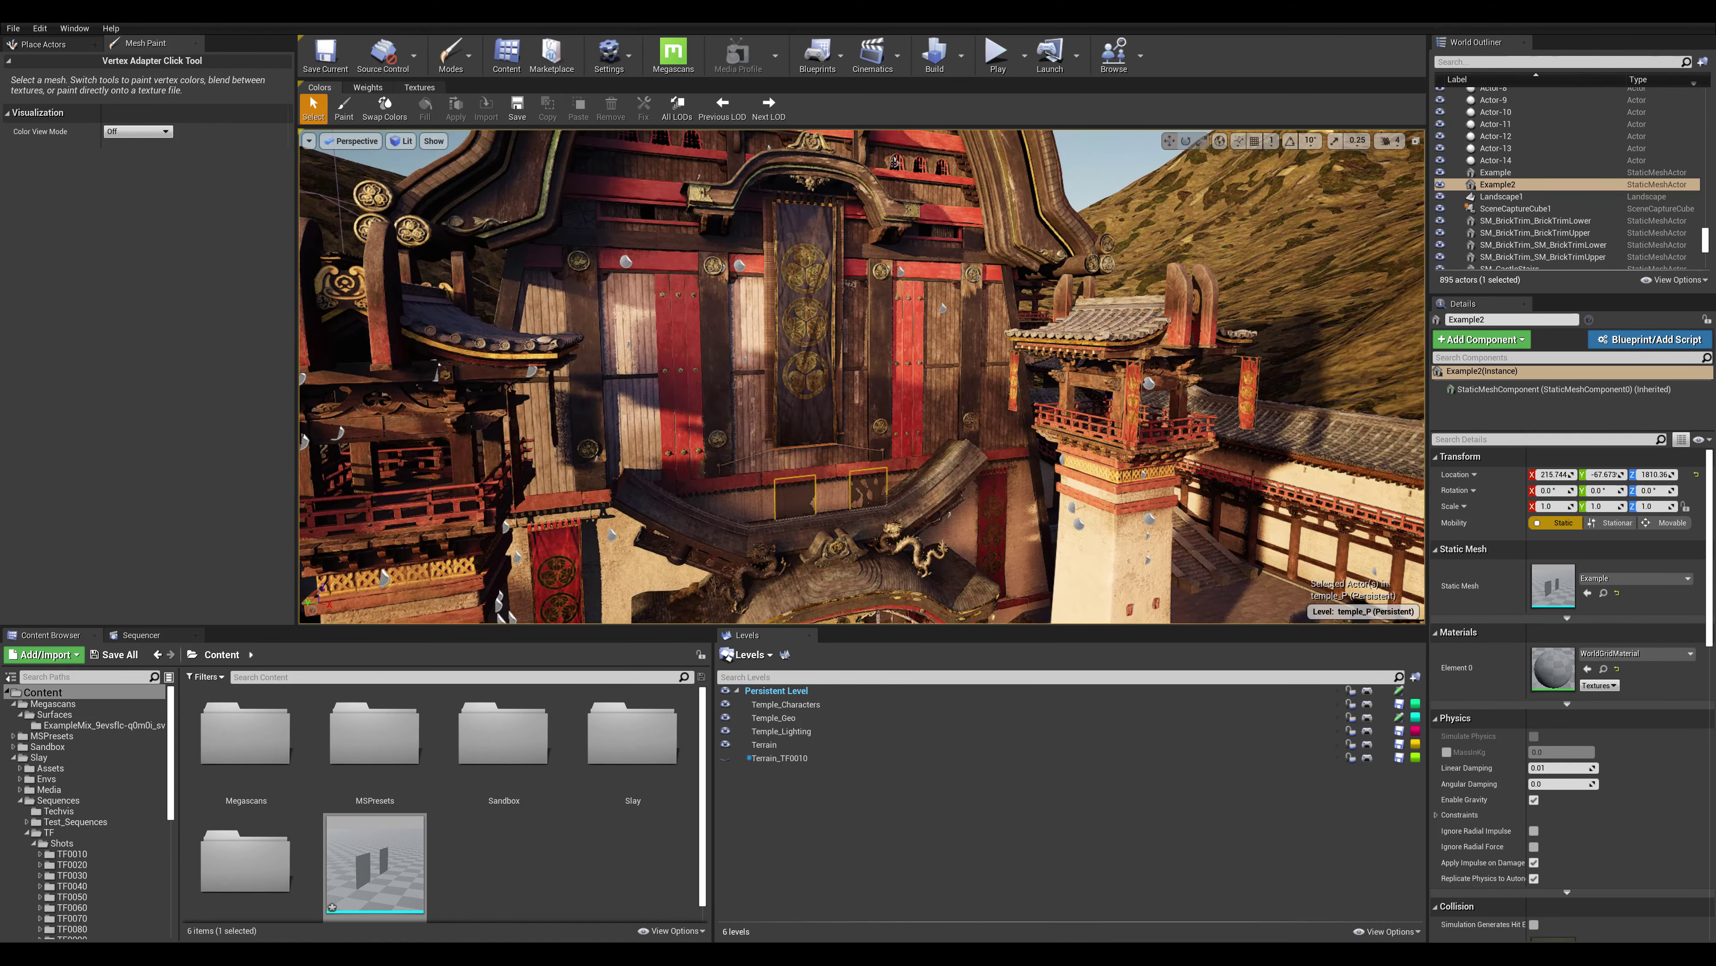
In Select mode, scale the Example planes uniformly to about 2.105 and move them to about 699, 118, 2036.
left_click(458, 59)
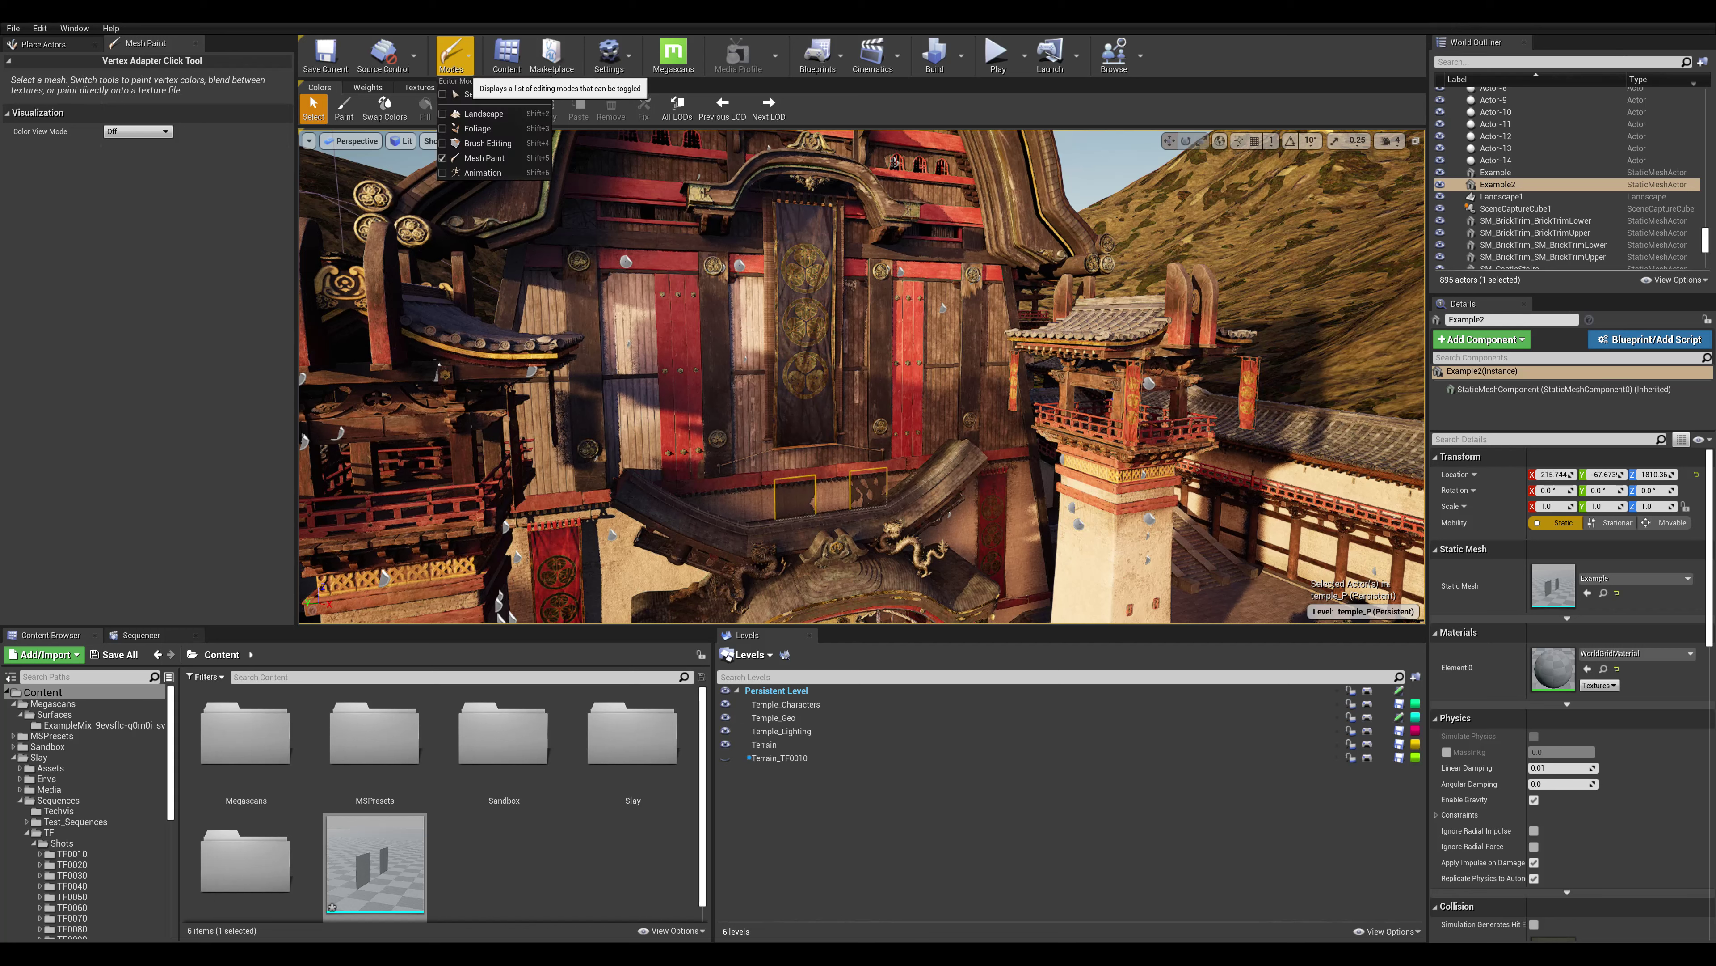
left_click(477, 94)
left_click_drag(832, 406, 864, 512, "alt")
left_click_drag(864, 512, 778, 544, "alt")
left_click_drag(815, 440, 832, 352)
key("r")
key("w")
mouse_move(761, 384)
left_mouse_down()
mouse_move(733, 385)
mouse_move(754, 384)
left_mouse_up()
right_click_drag(753, 384, 737, 355)
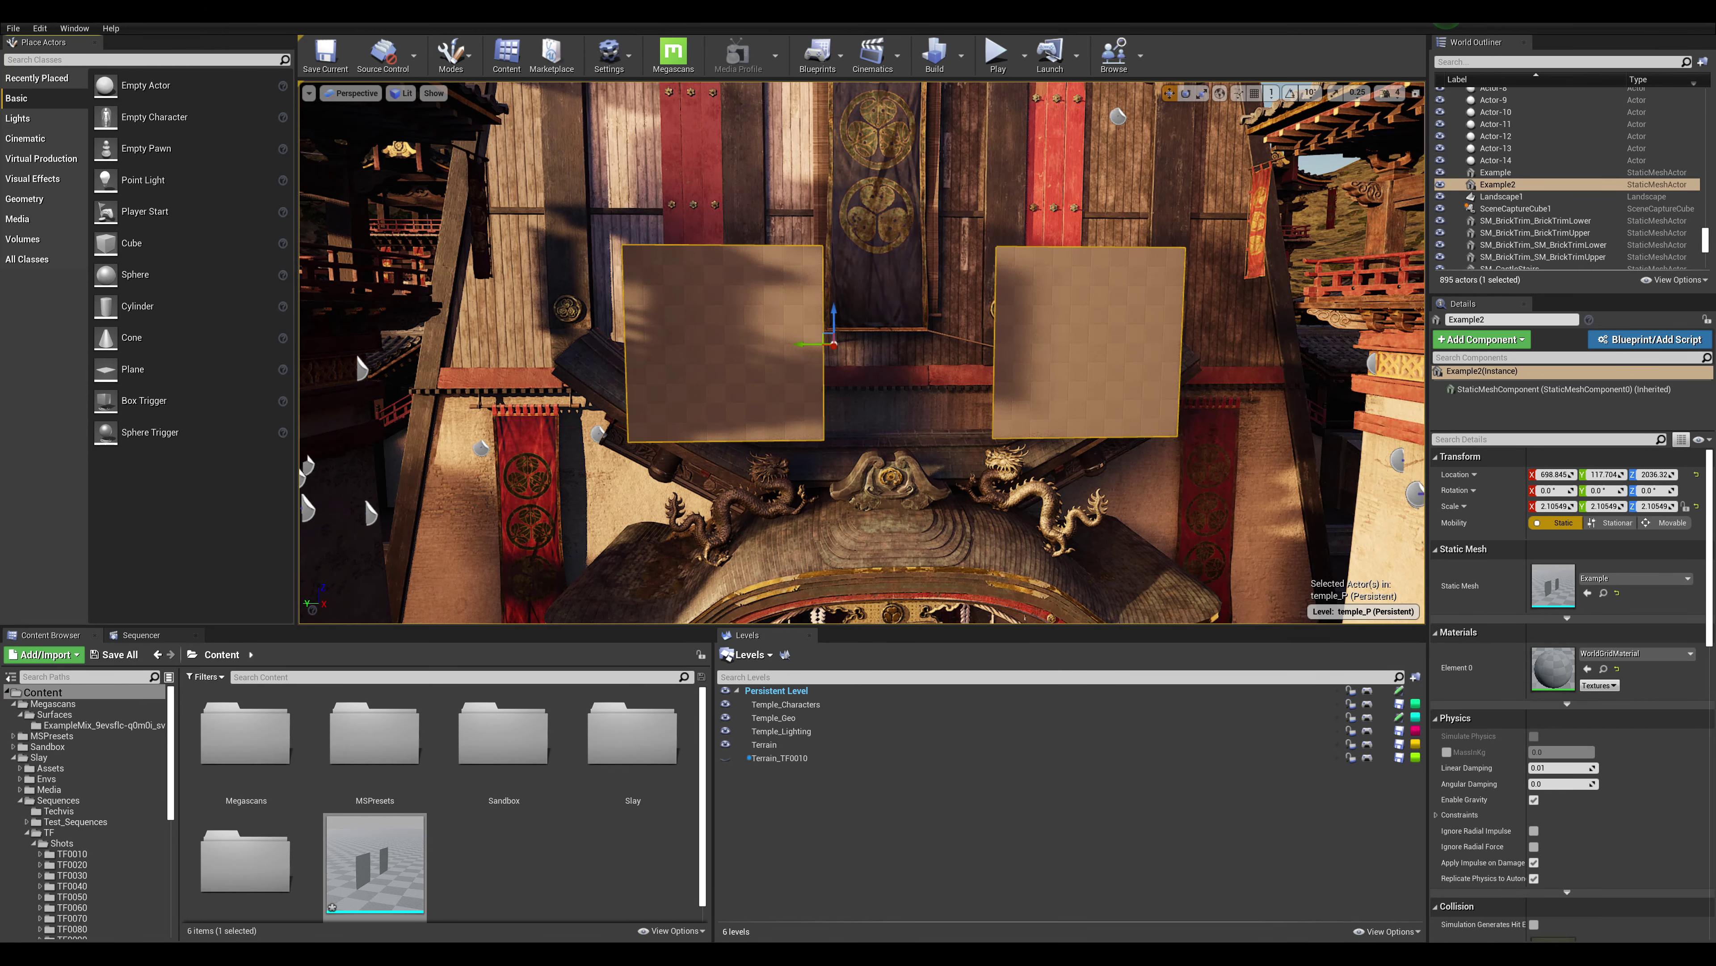
mouse_move(737, 355)
right_mouse_down()
mouse_move(764, 359)
mouse_move(760, 332)
right_mouse_up()
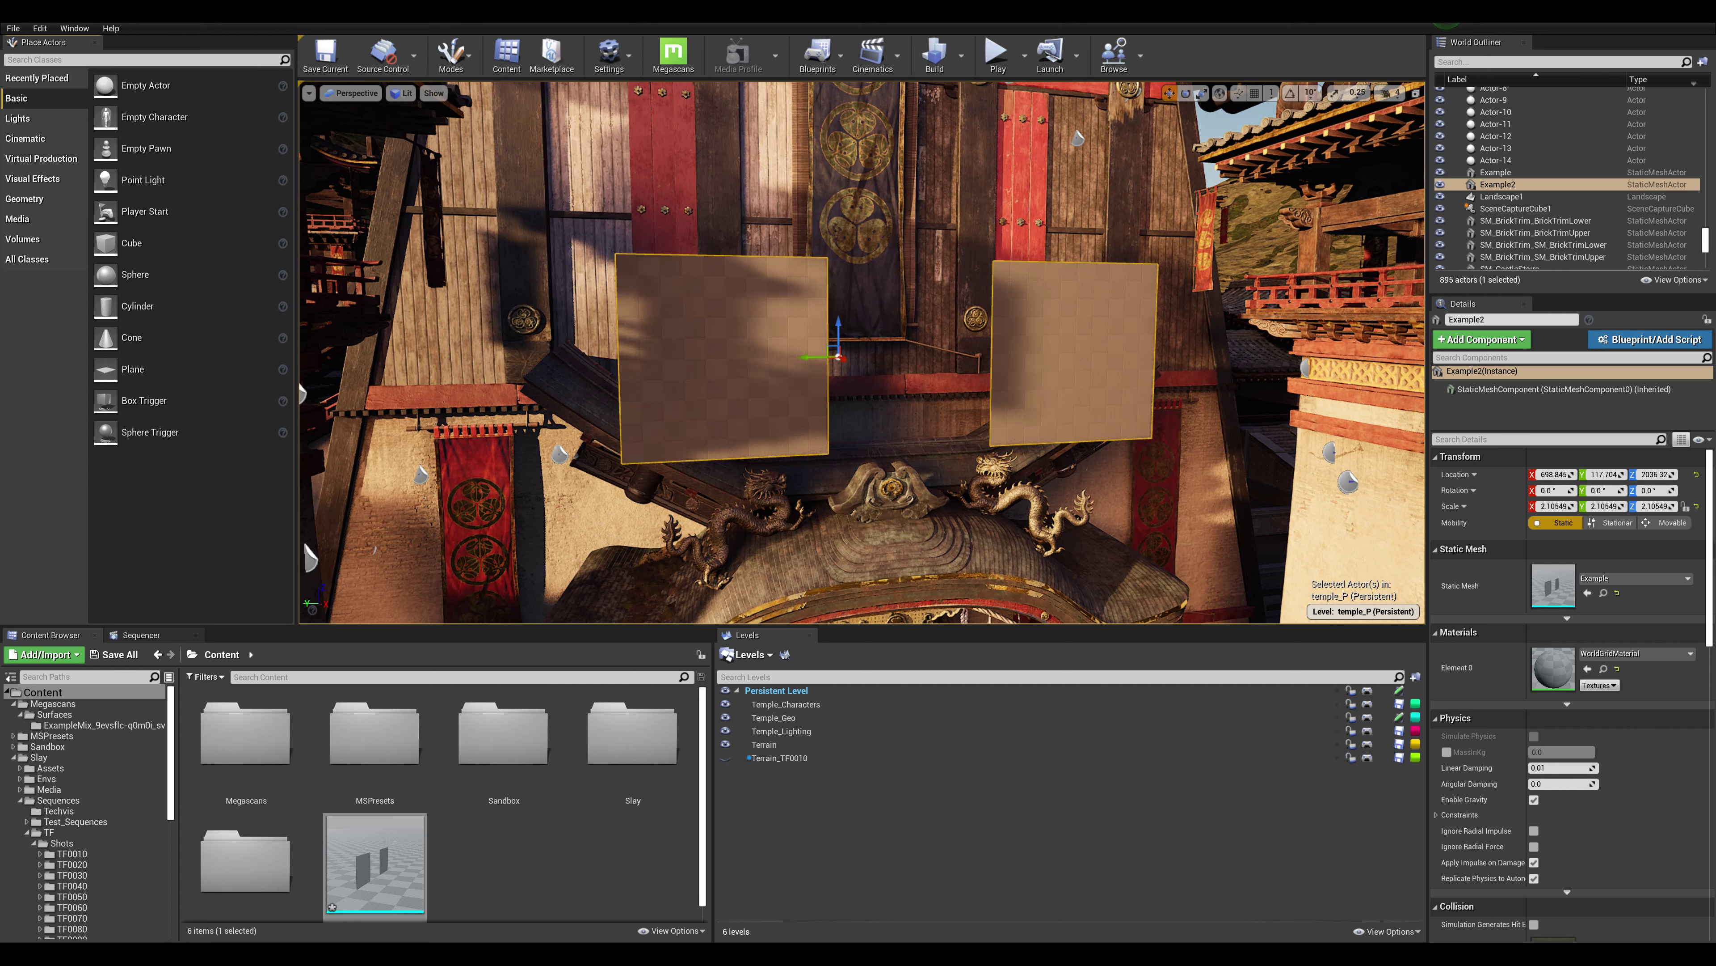
left_click_drag(760, 332, 733, 331, "alt")
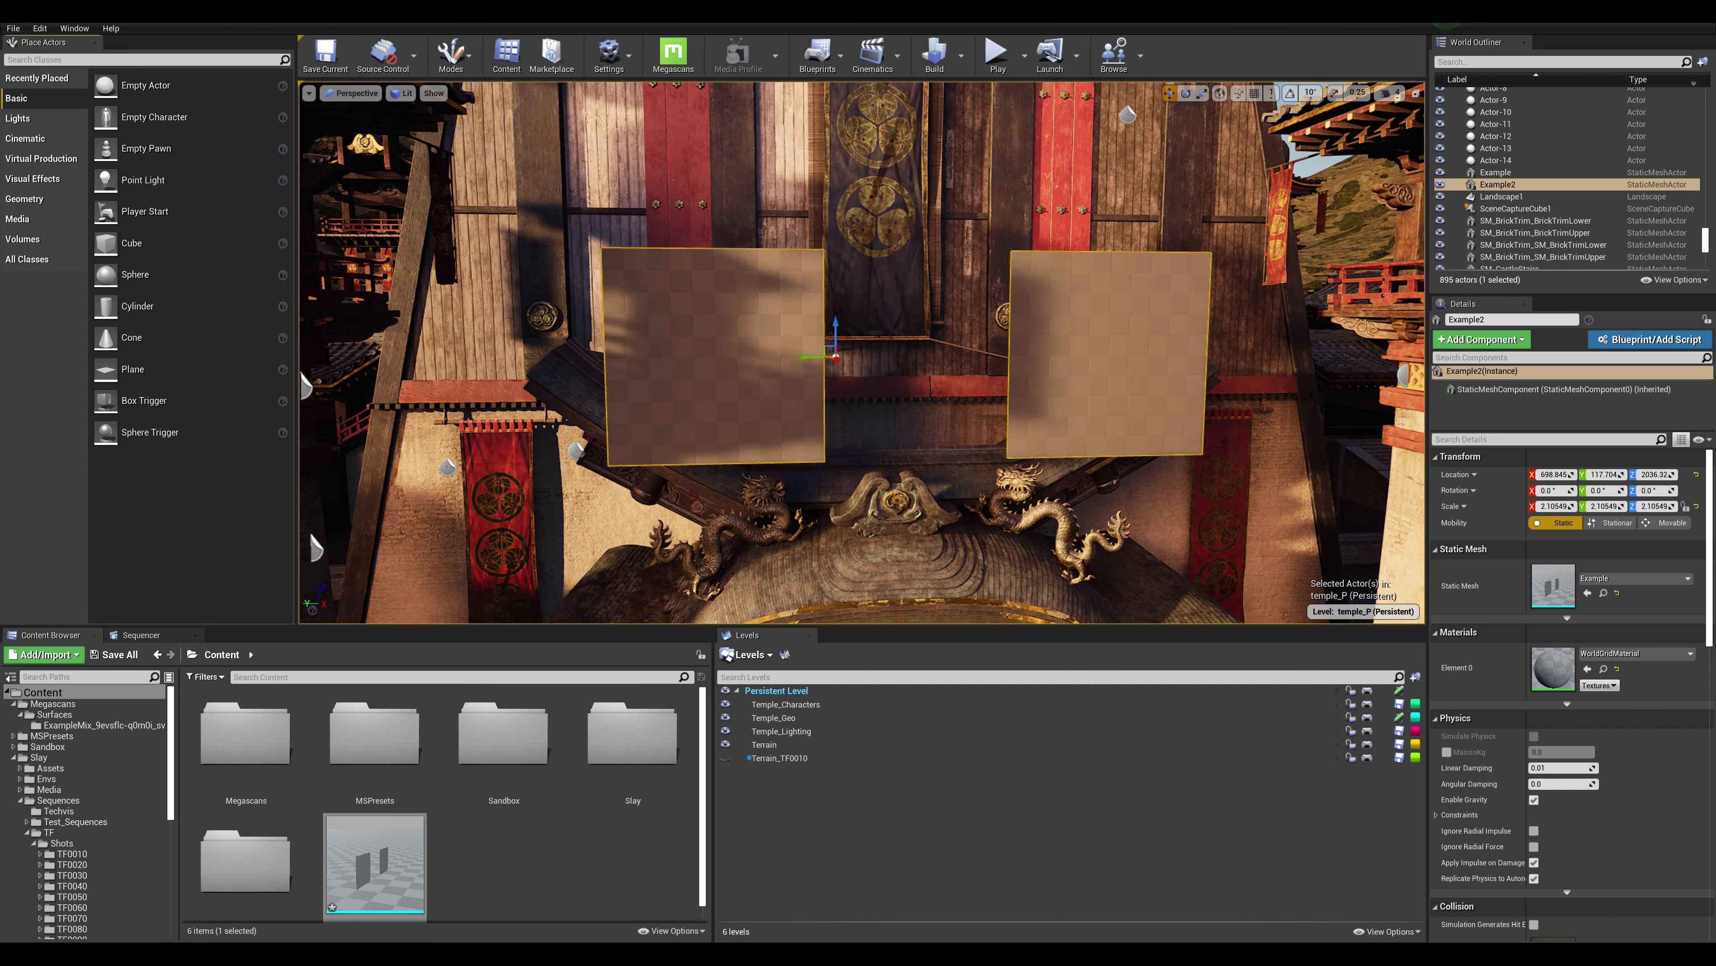
Find the wood planks material used on SM_mainTowerMiddle_top in the content folders and apply it to the Example planes.
left_click(967, 291)
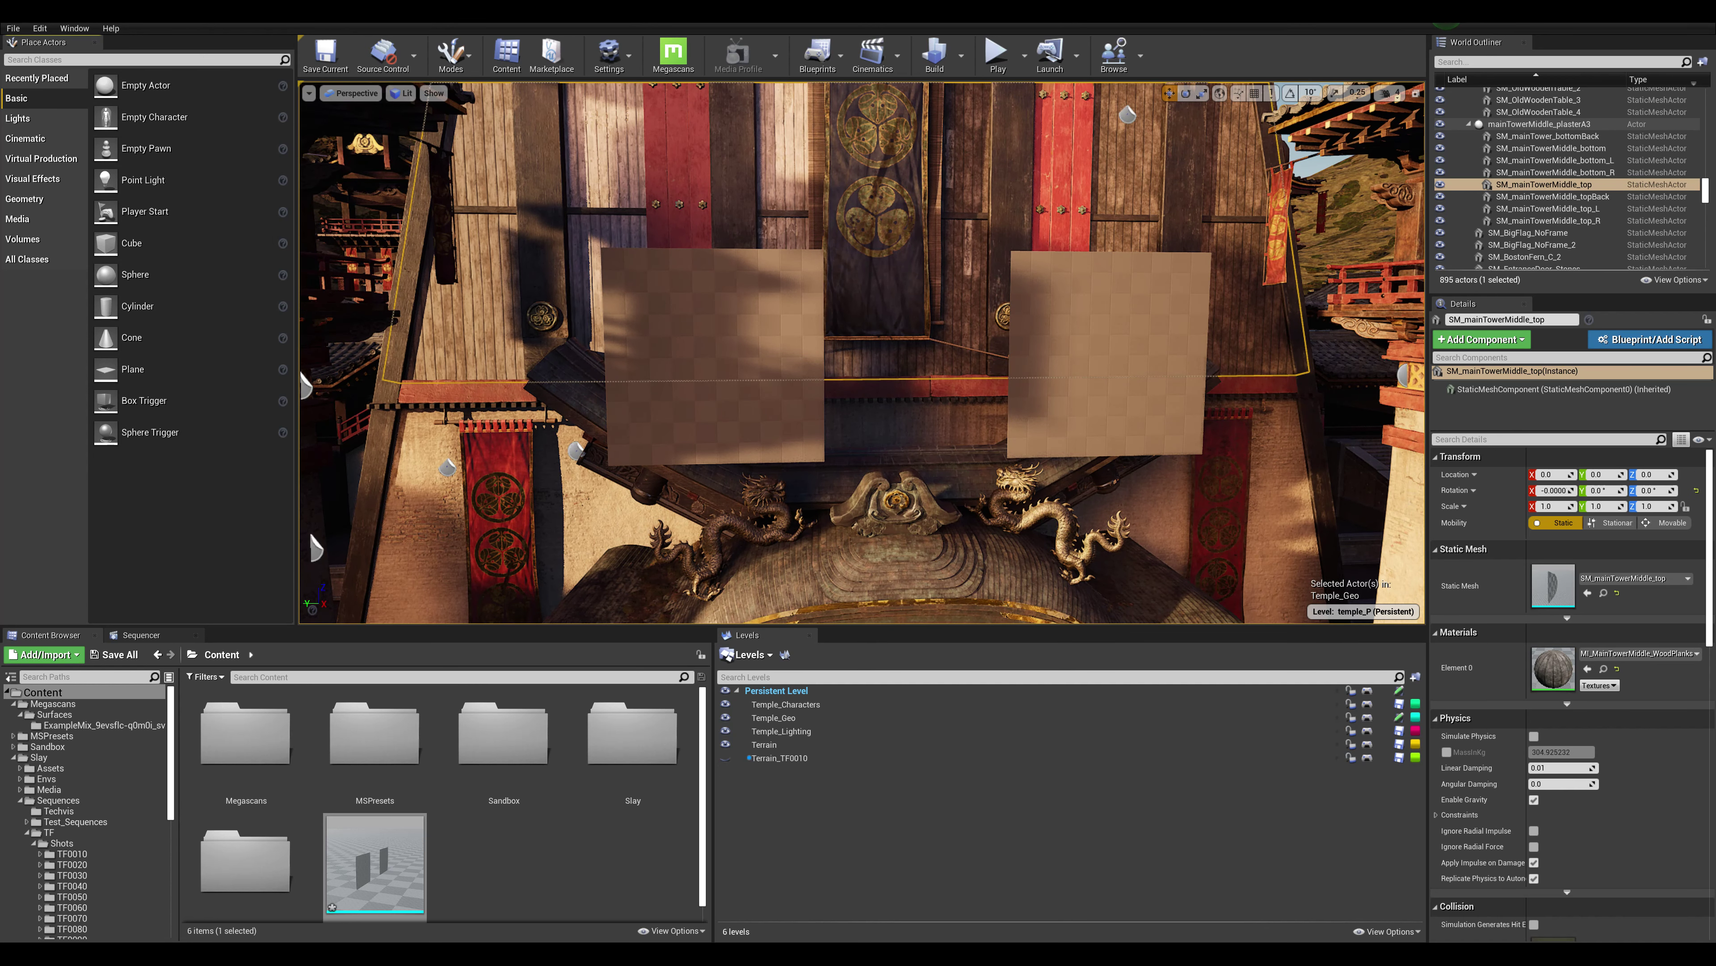
left_click(1603, 668)
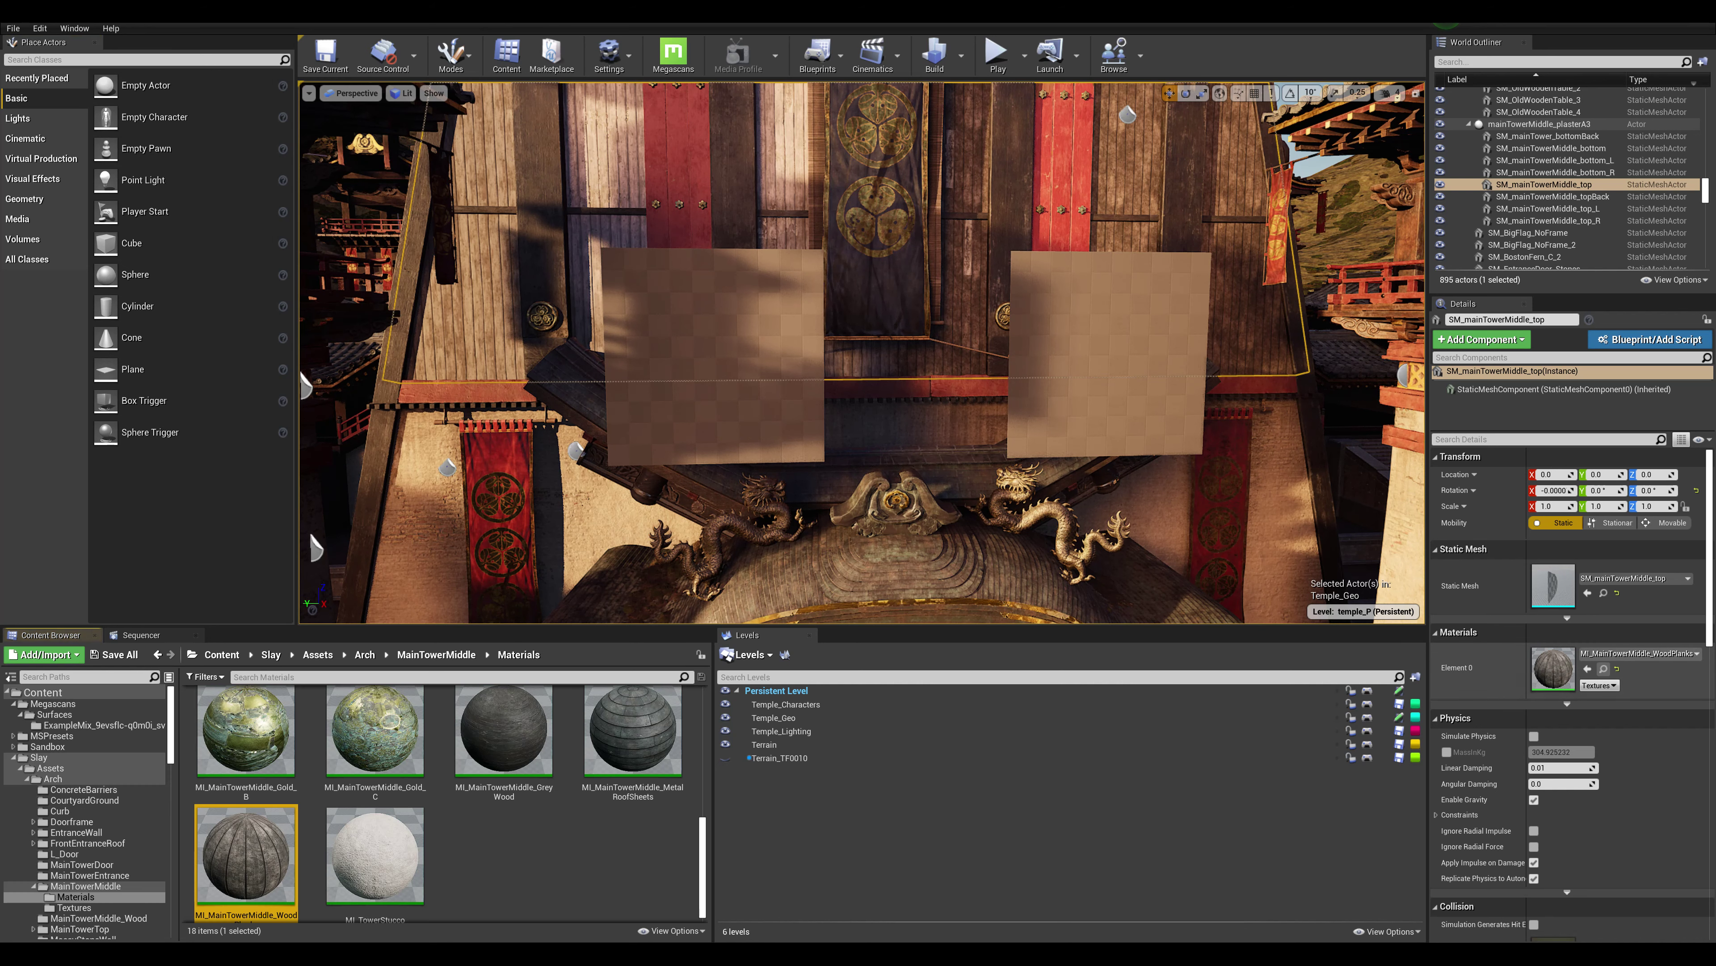
left_click_drag(245, 855, 784, 331)
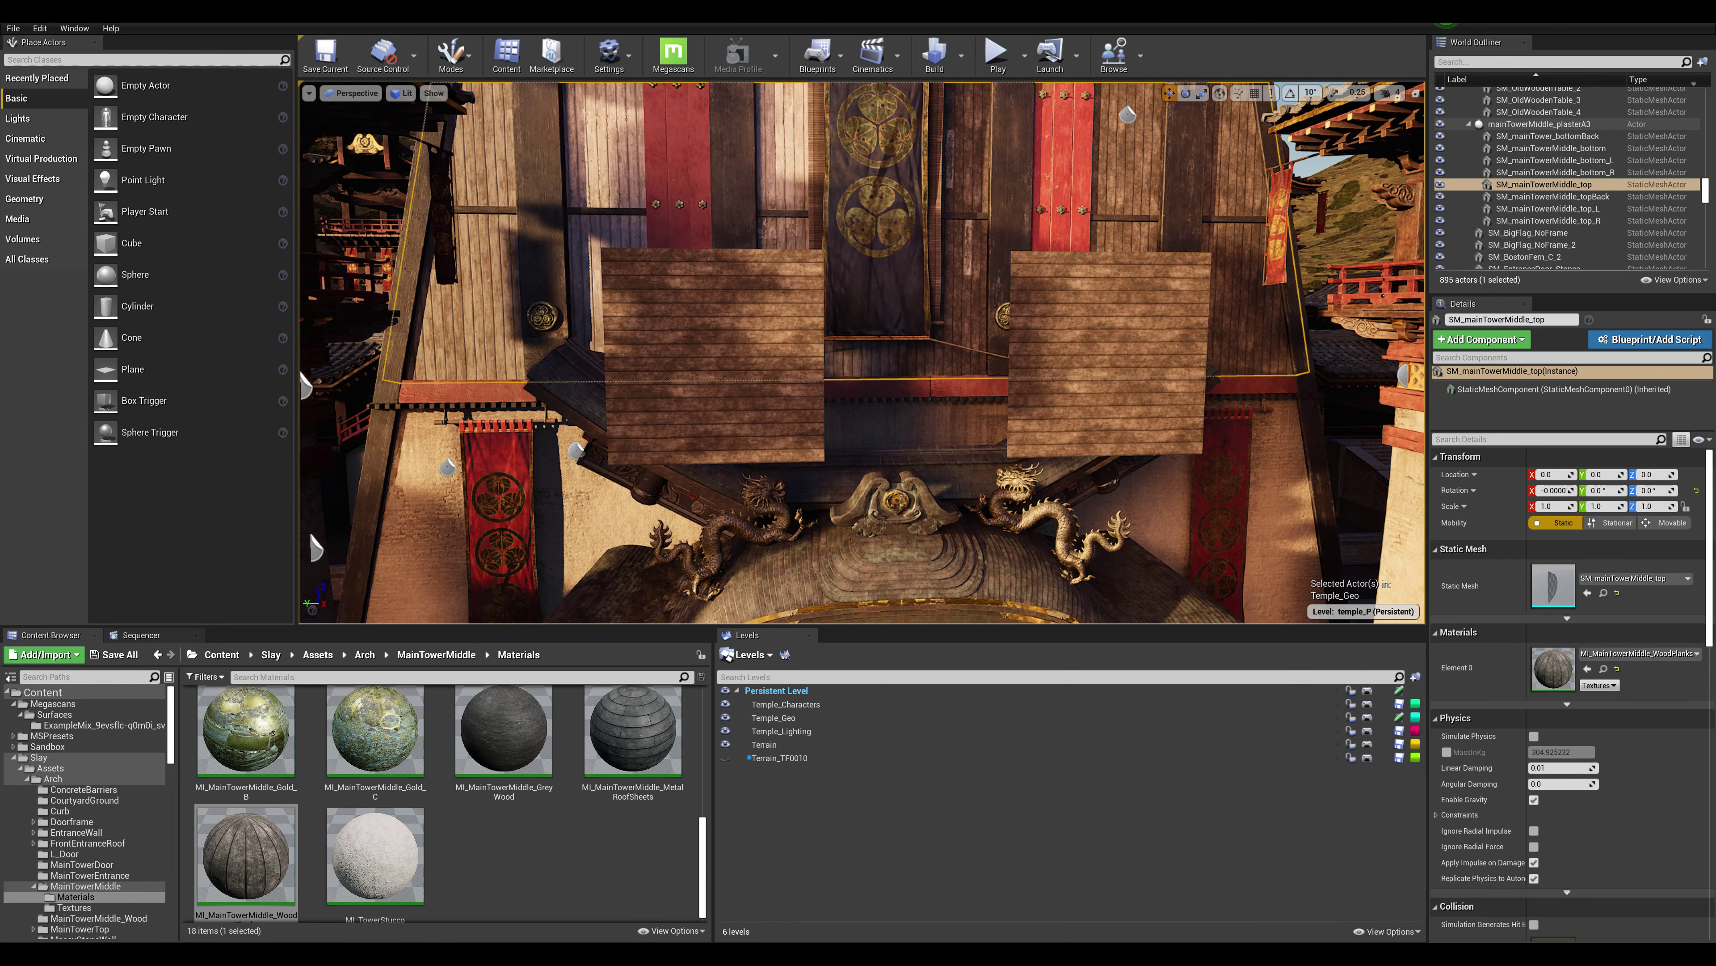
Enter Mesh Paint mode, select the Example planes and activate the vertex color Paint tool.
right_click_drag(862, 352, 858, 301)
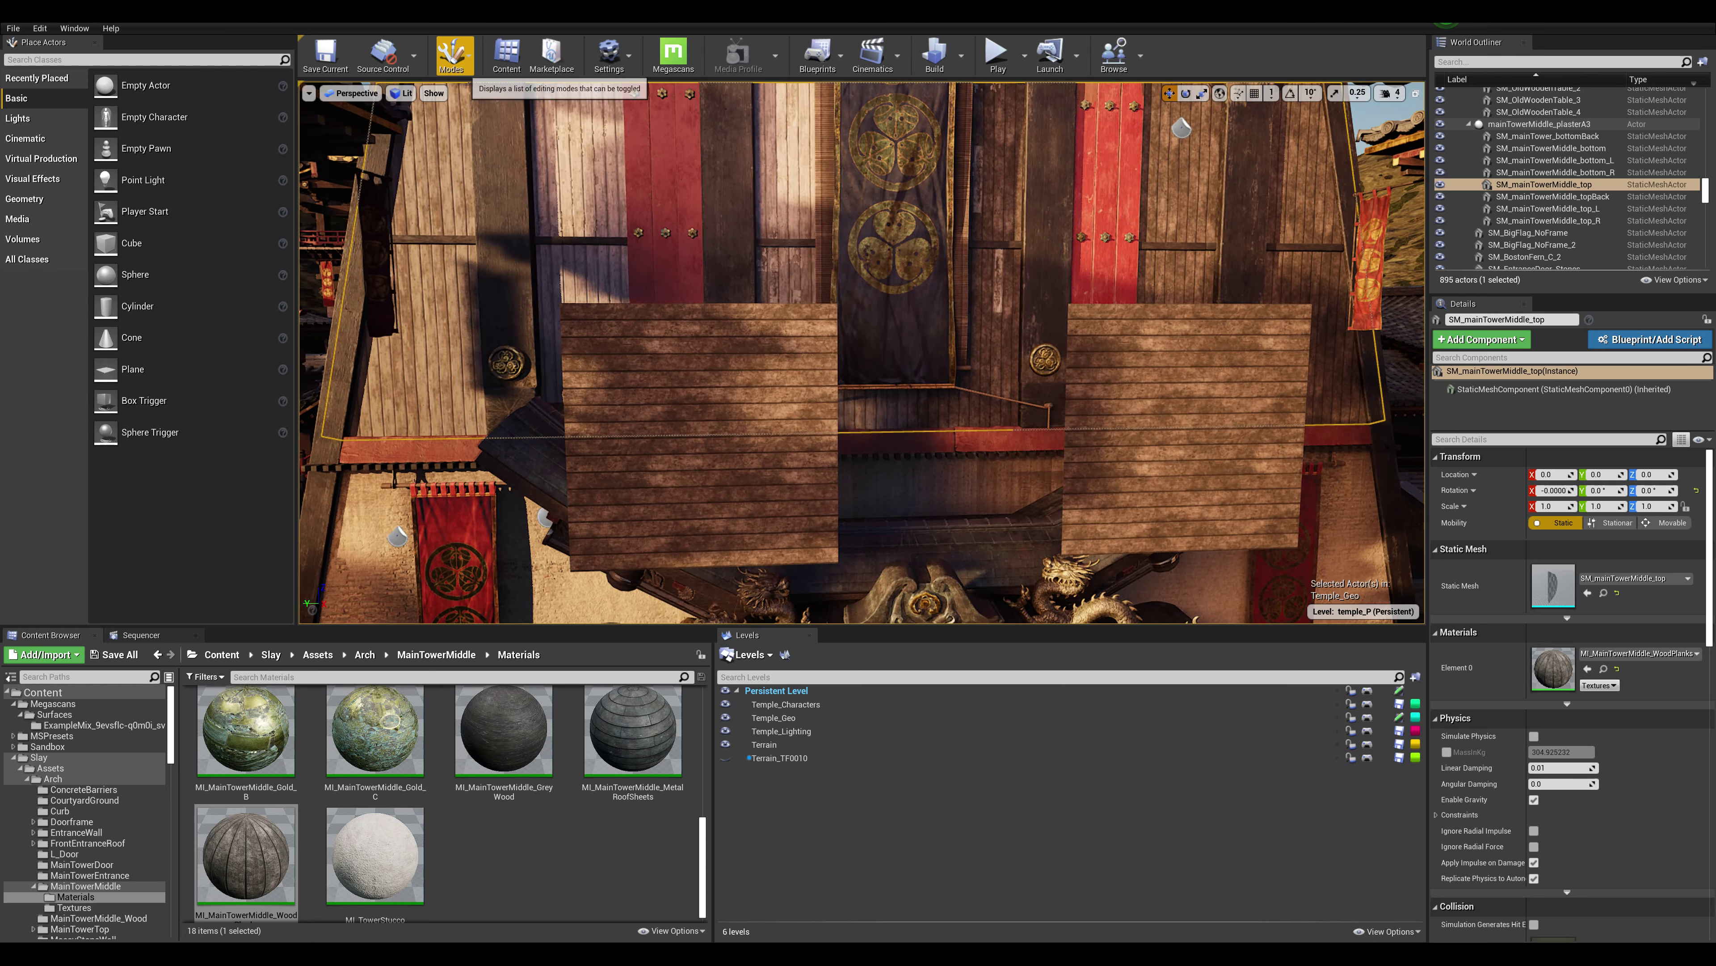
left_click(452, 60)
left_click(472, 158)
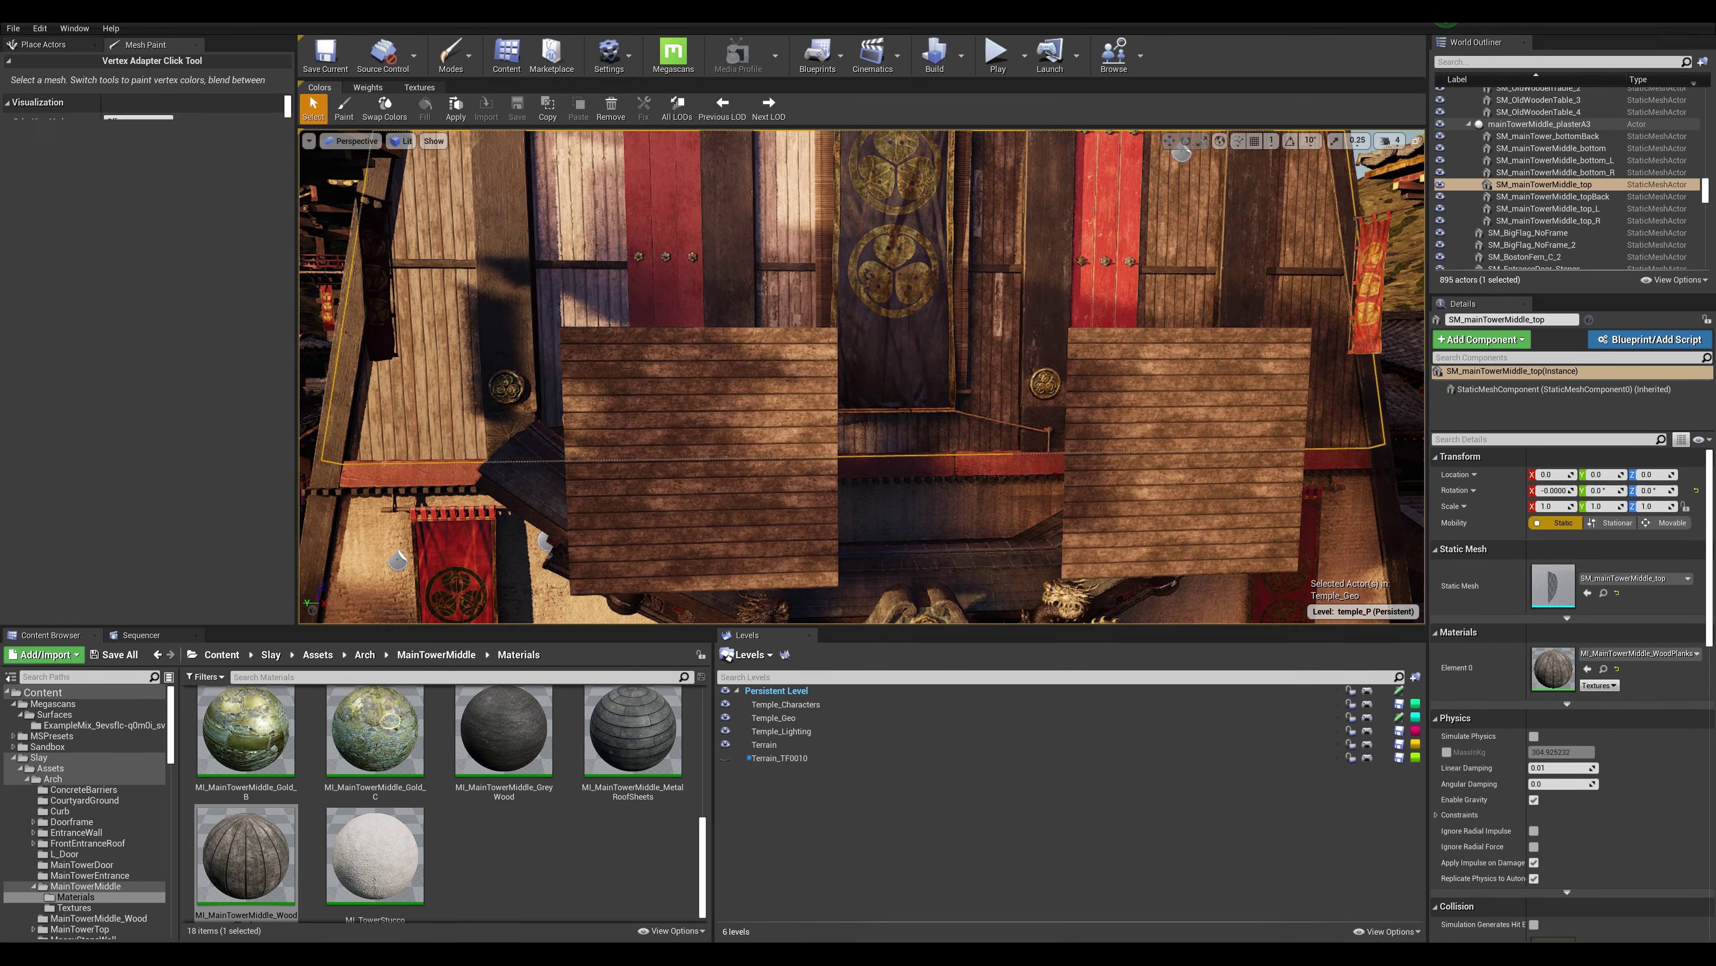
middle_click_drag(862, 352, 878, 409)
left_click(795, 387)
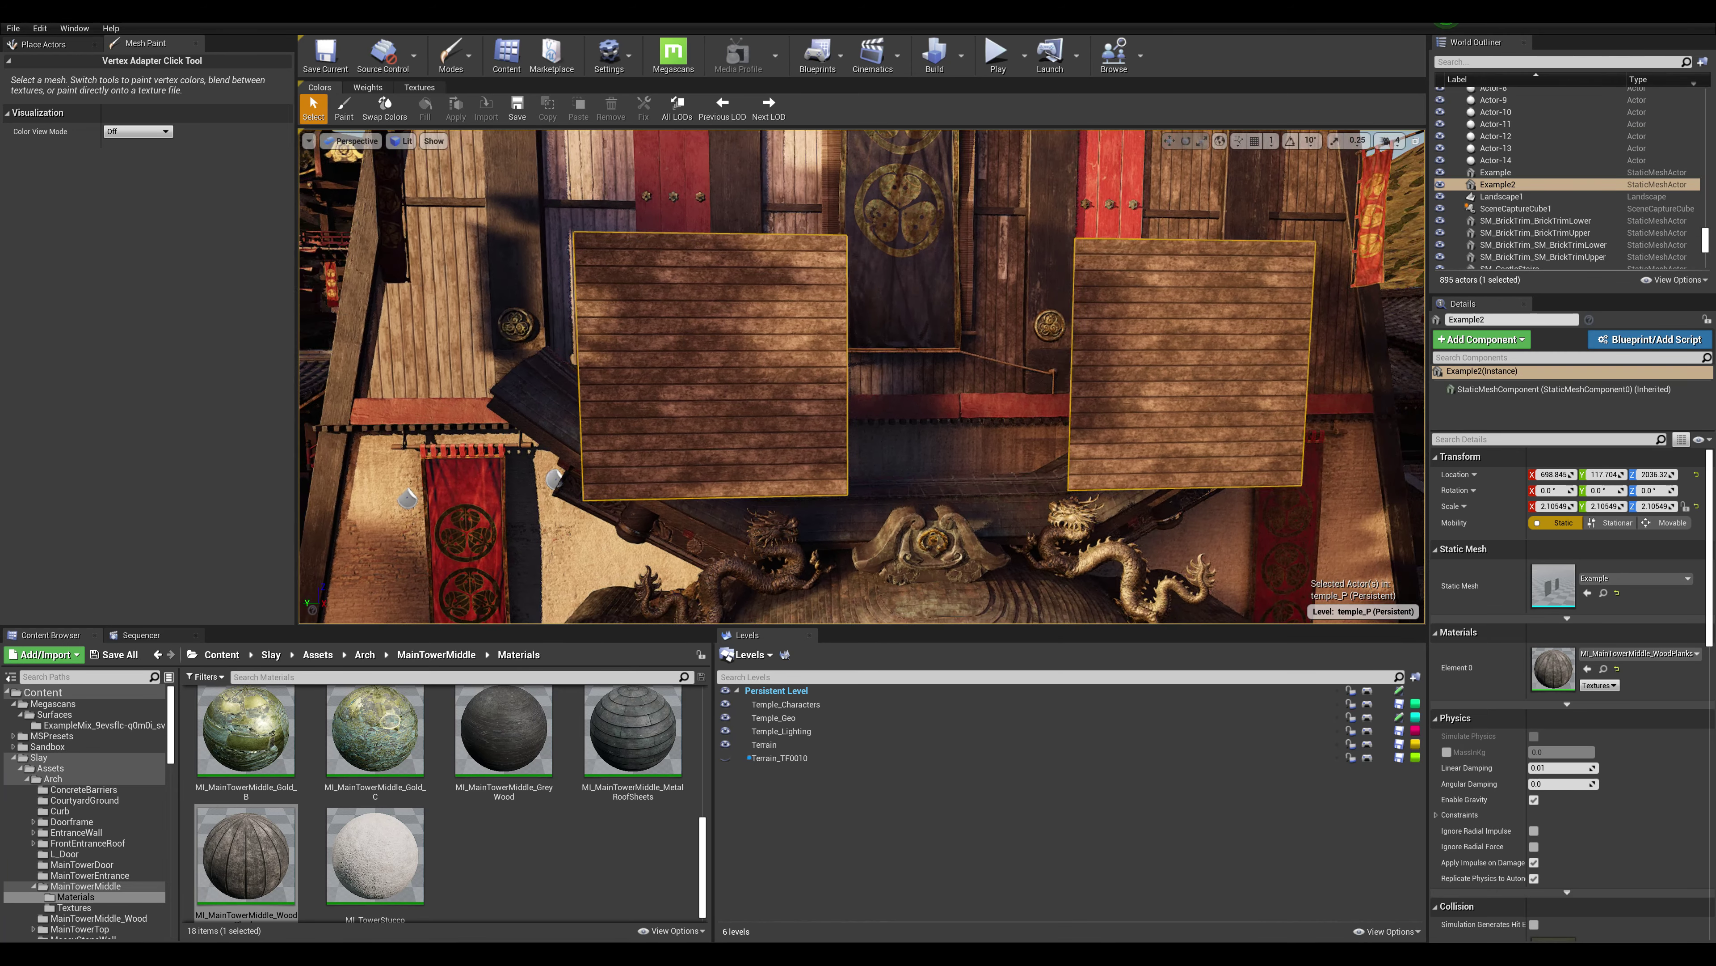
right_click_drag(797, 318, 778, 304)
left_click(344, 108)
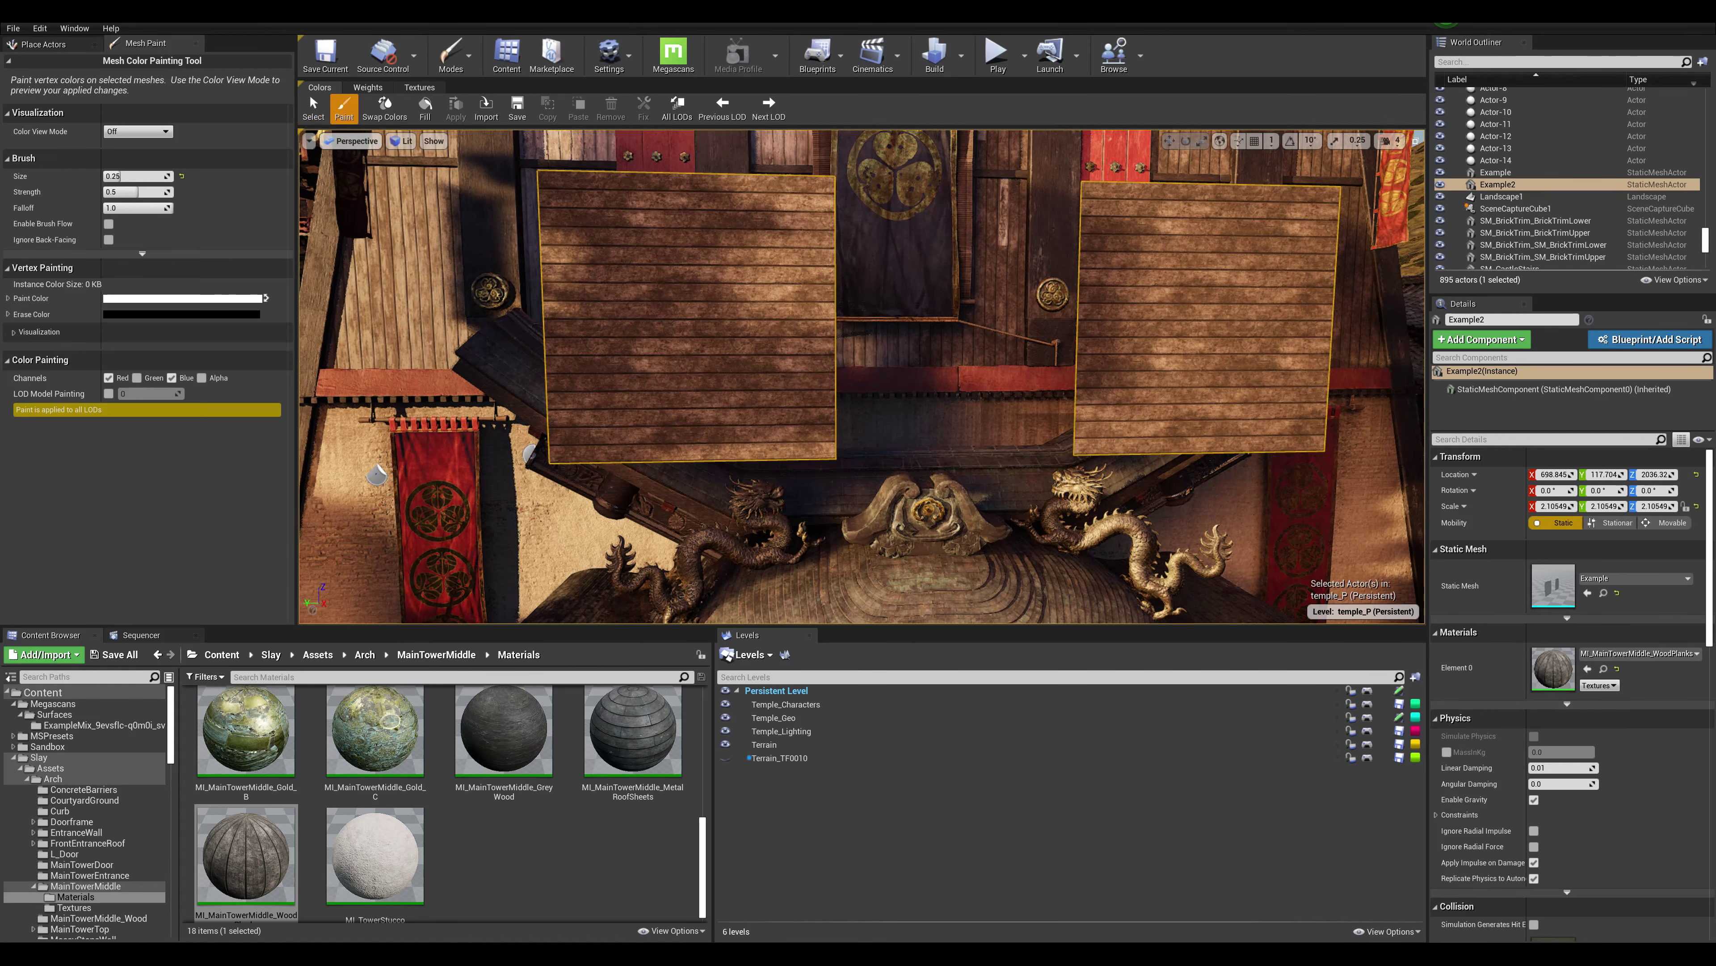
Add the Green channel and paint black vertex color around the corners of the single-face plane.
key("x")
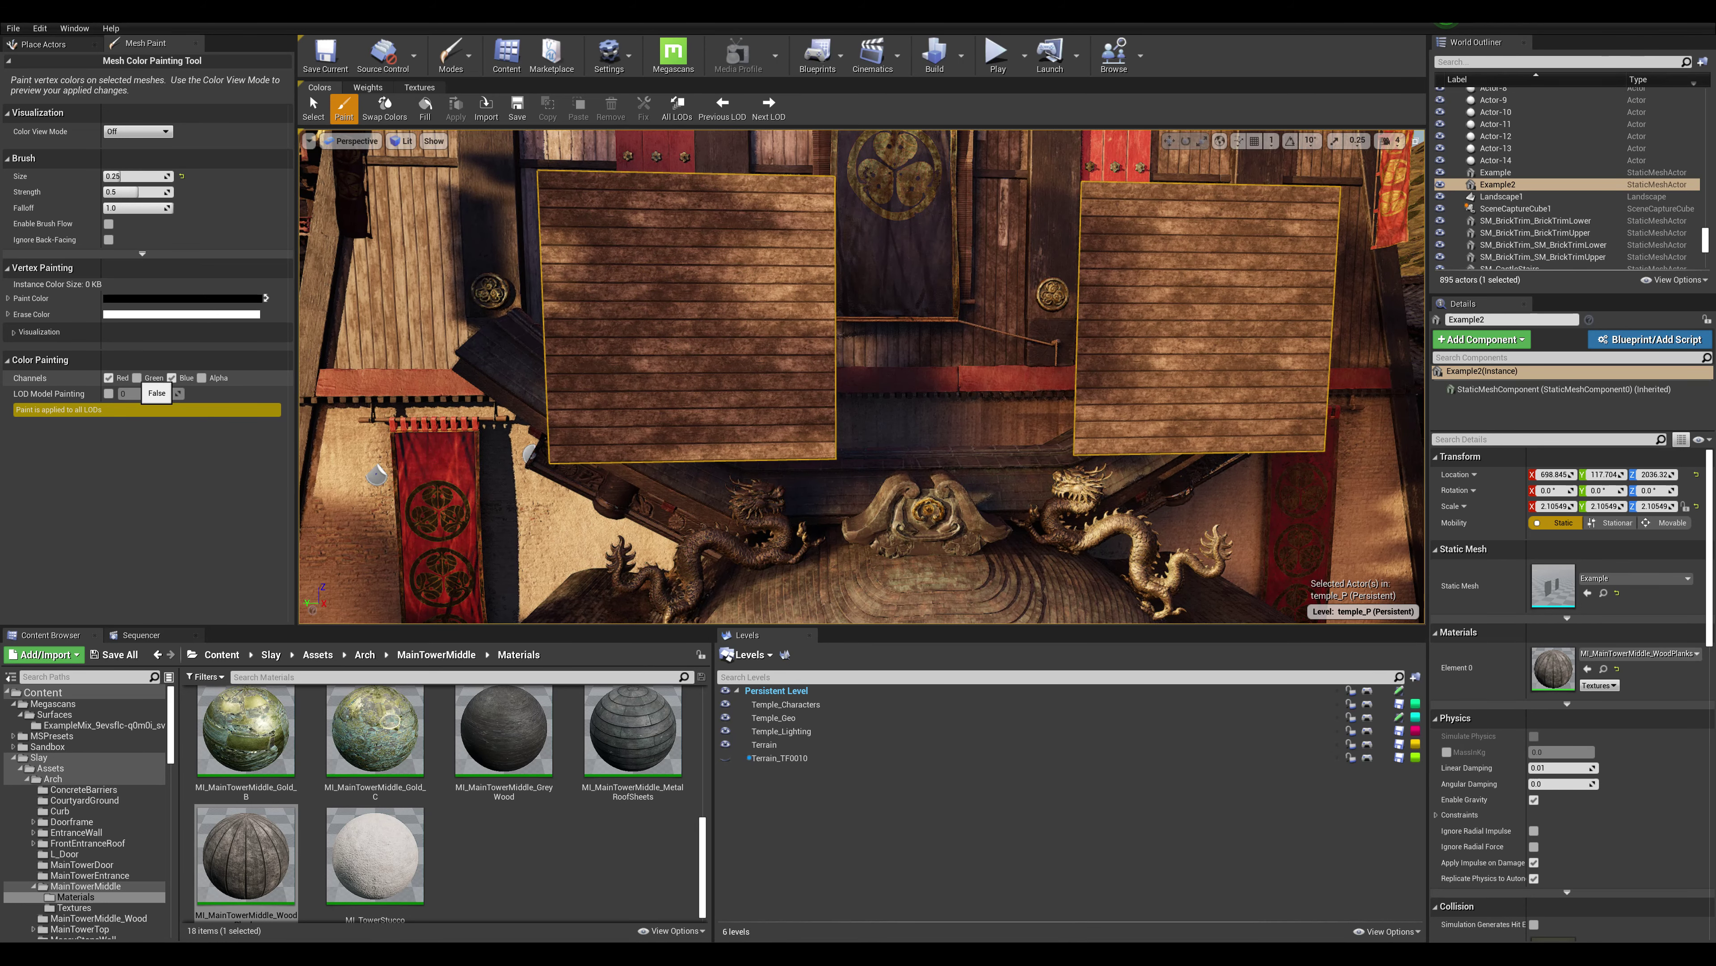
left_click(136, 377)
right_click_drag(718, 297, 677, 269)
right_click_drag(1156, 279, 1130, 249)
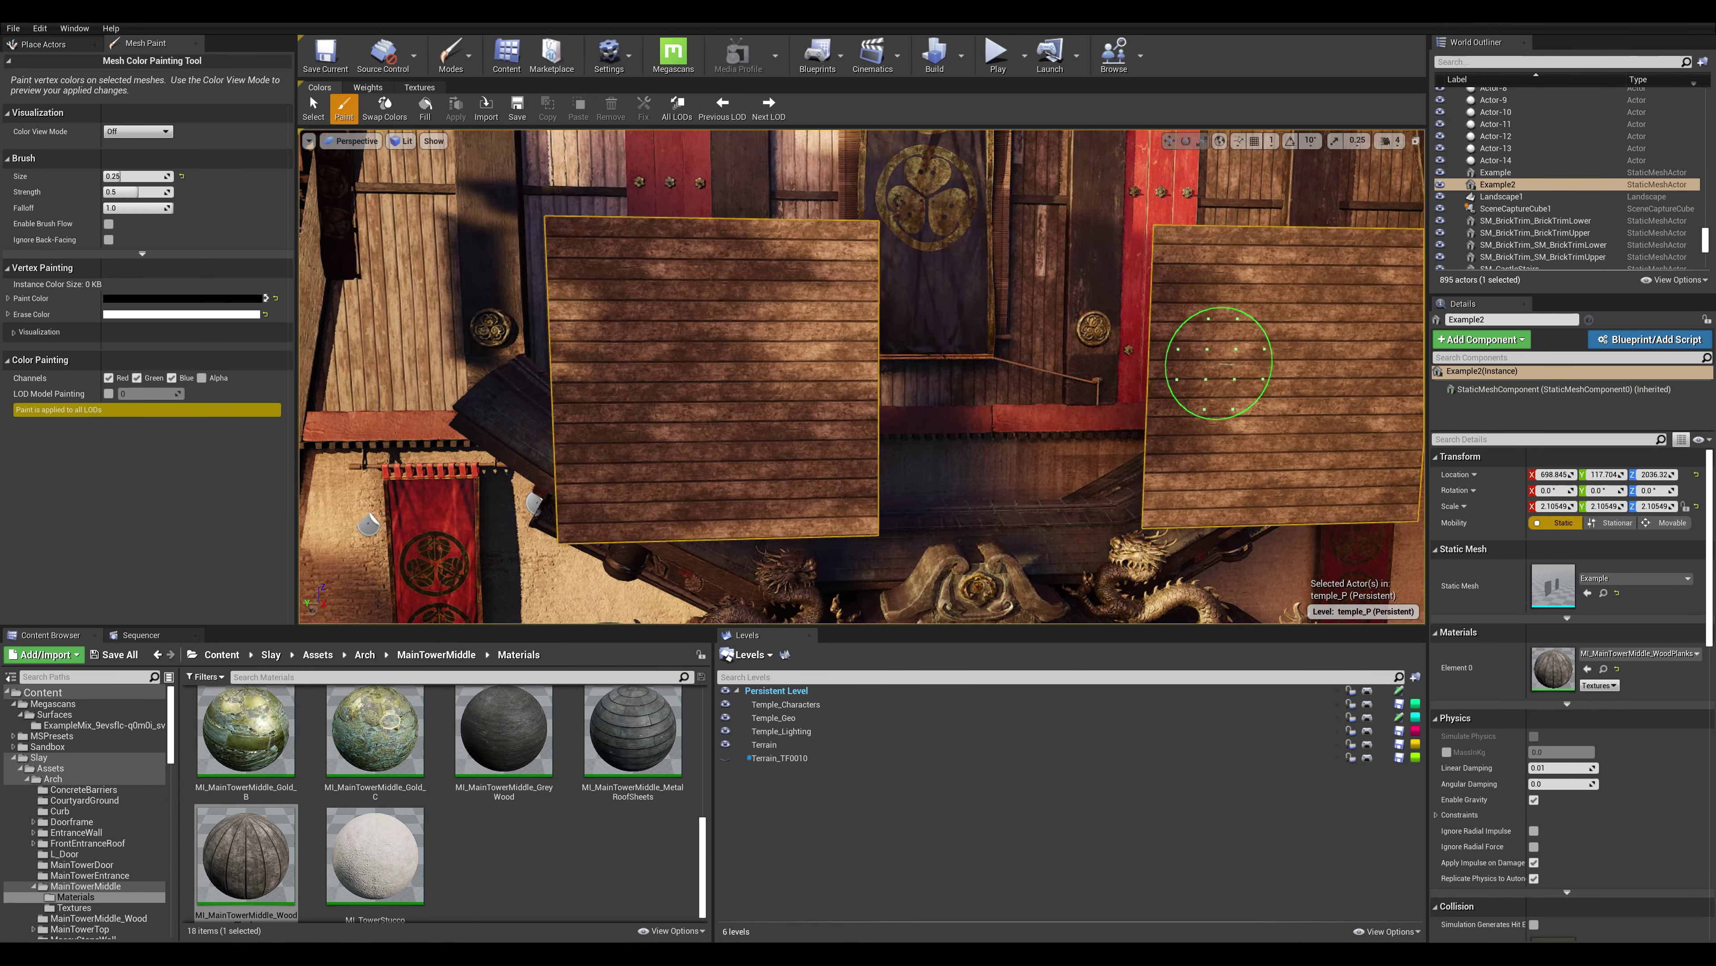
right_click_drag(787, 277, 818, 279)
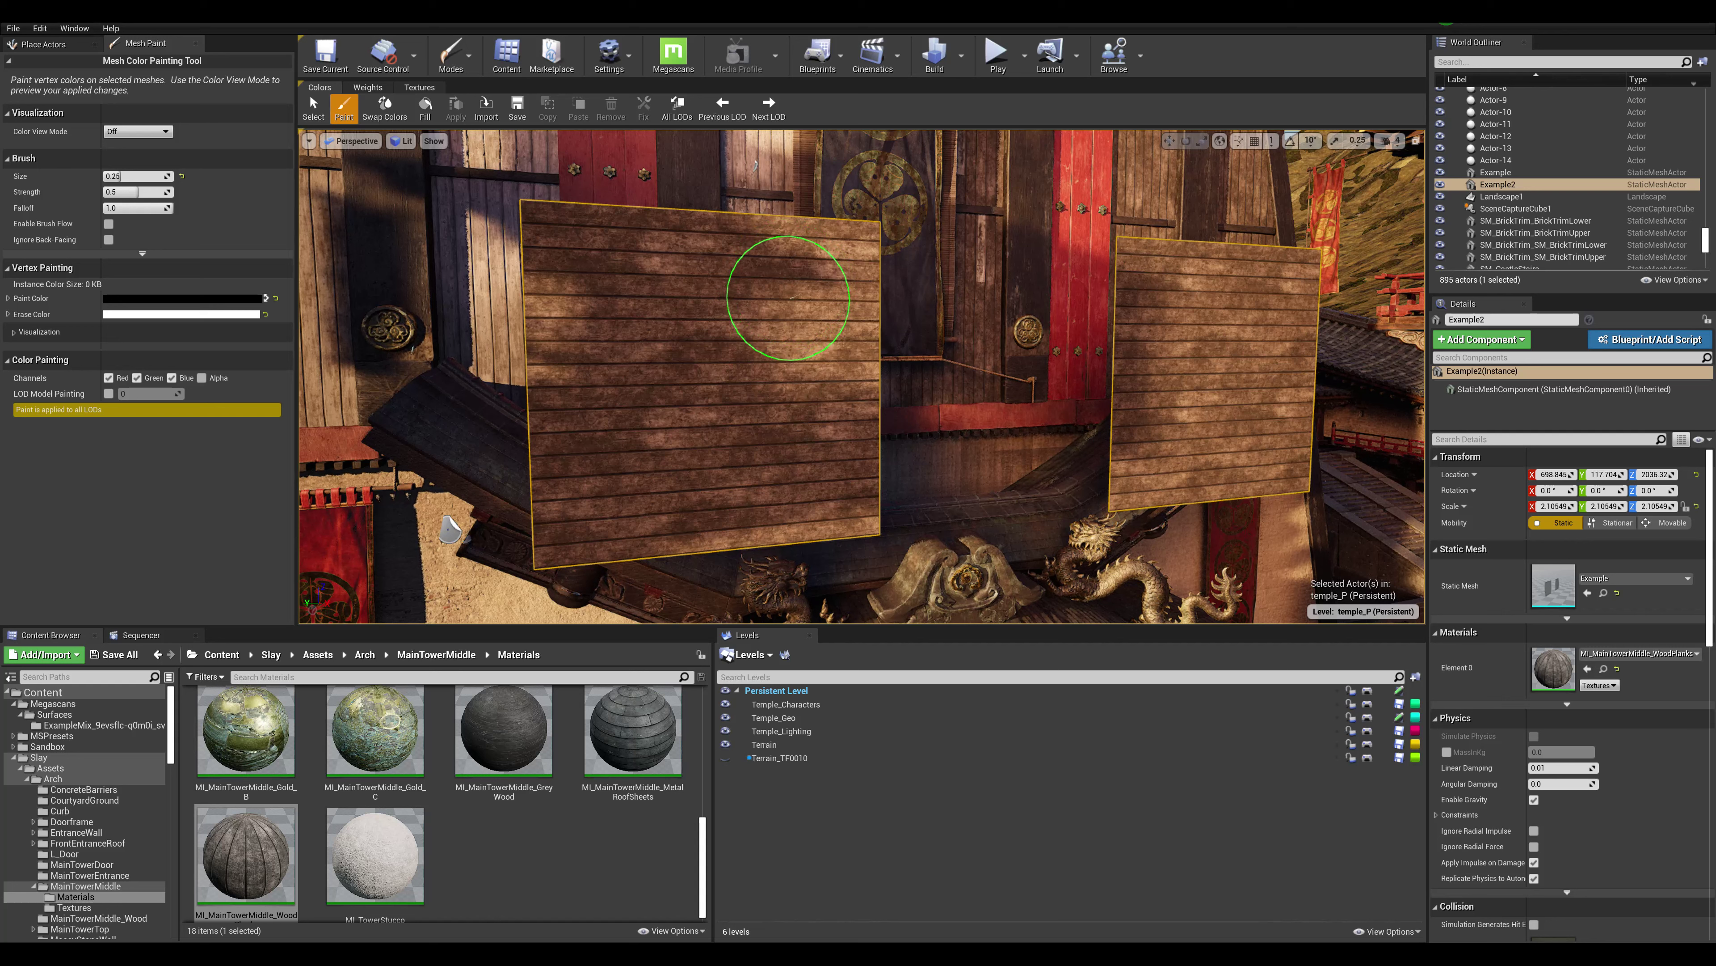
left_click_drag(842, 275, 839, 244)
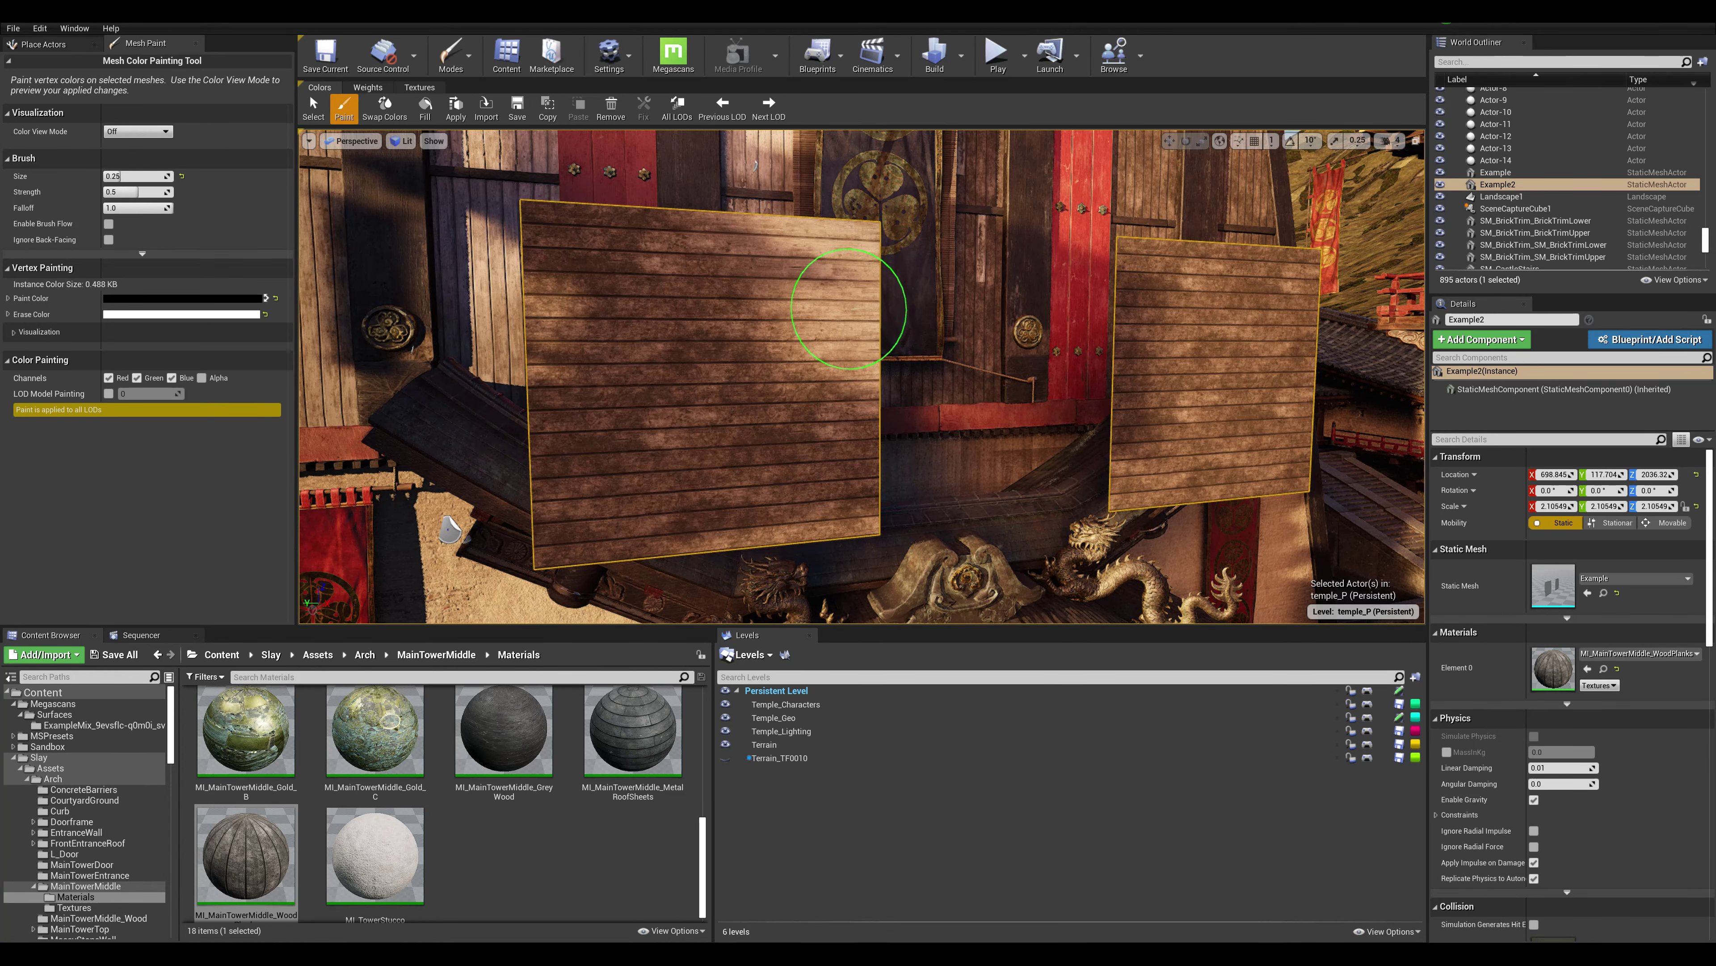
mouse_move(850, 479)
left_mouse_down()
mouse_move(858, 498)
mouse_move(568, 549)
mouse_move(536, 430)
mouse_move(520, 199)
left_mouse_up()
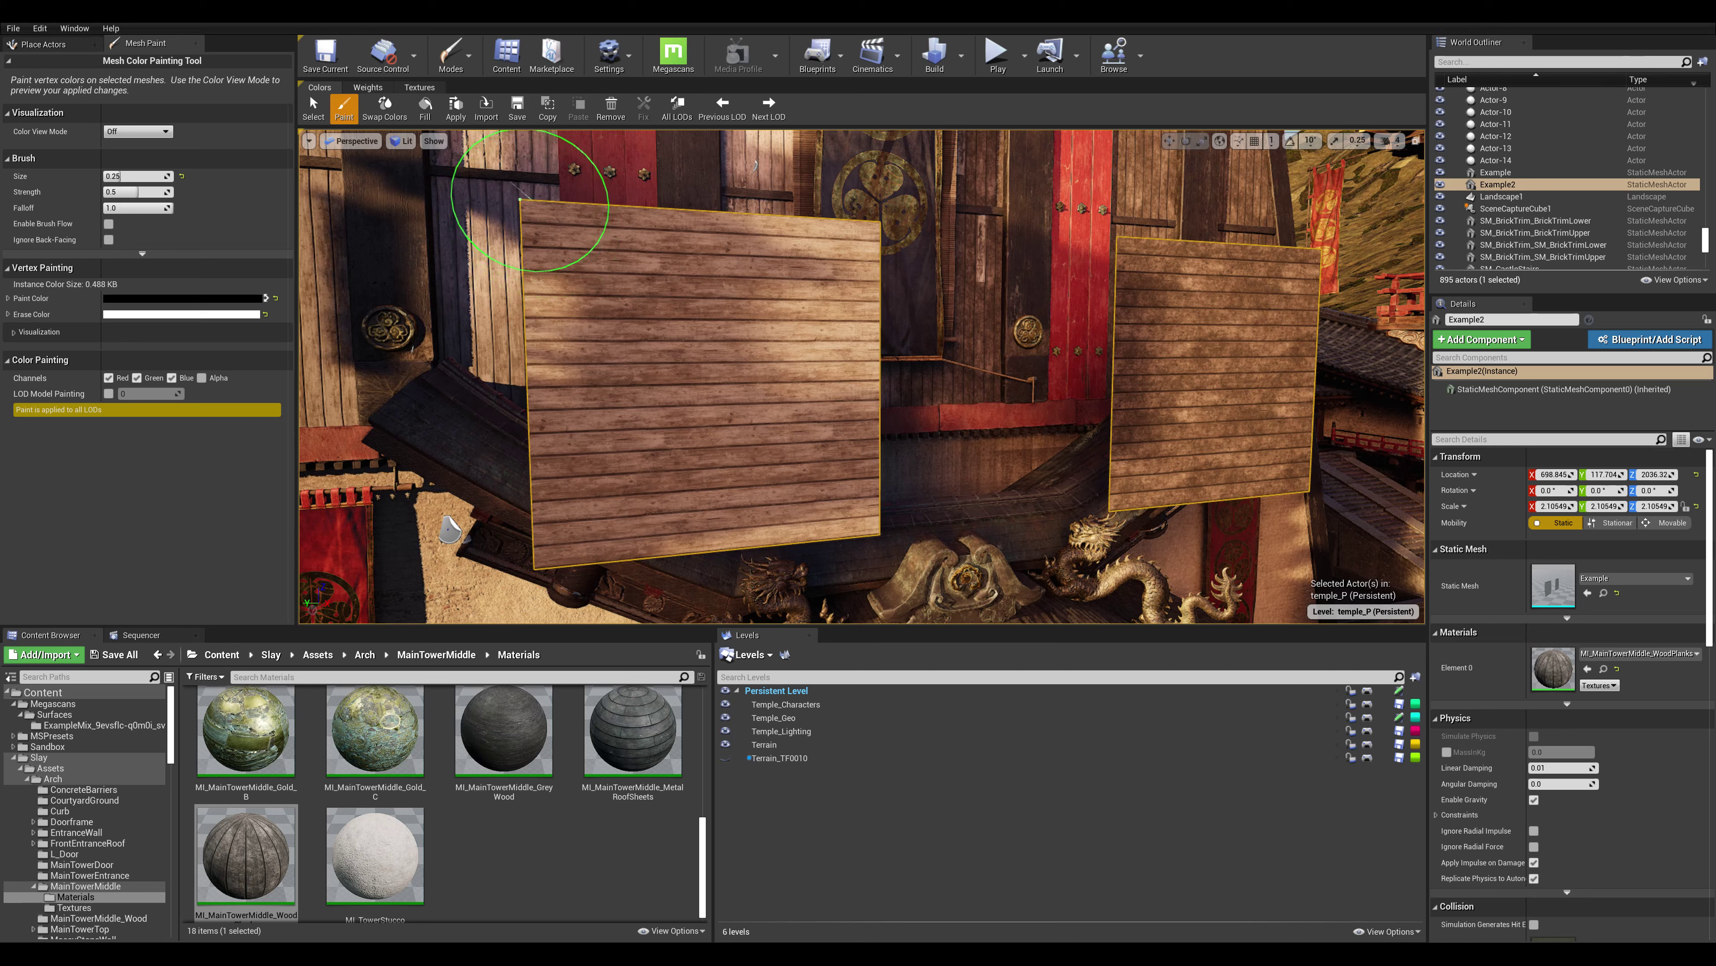
Paint black vertex color over the subdivided plane with the Red, Green and Blue channels active, and end the paint session.
key("x")
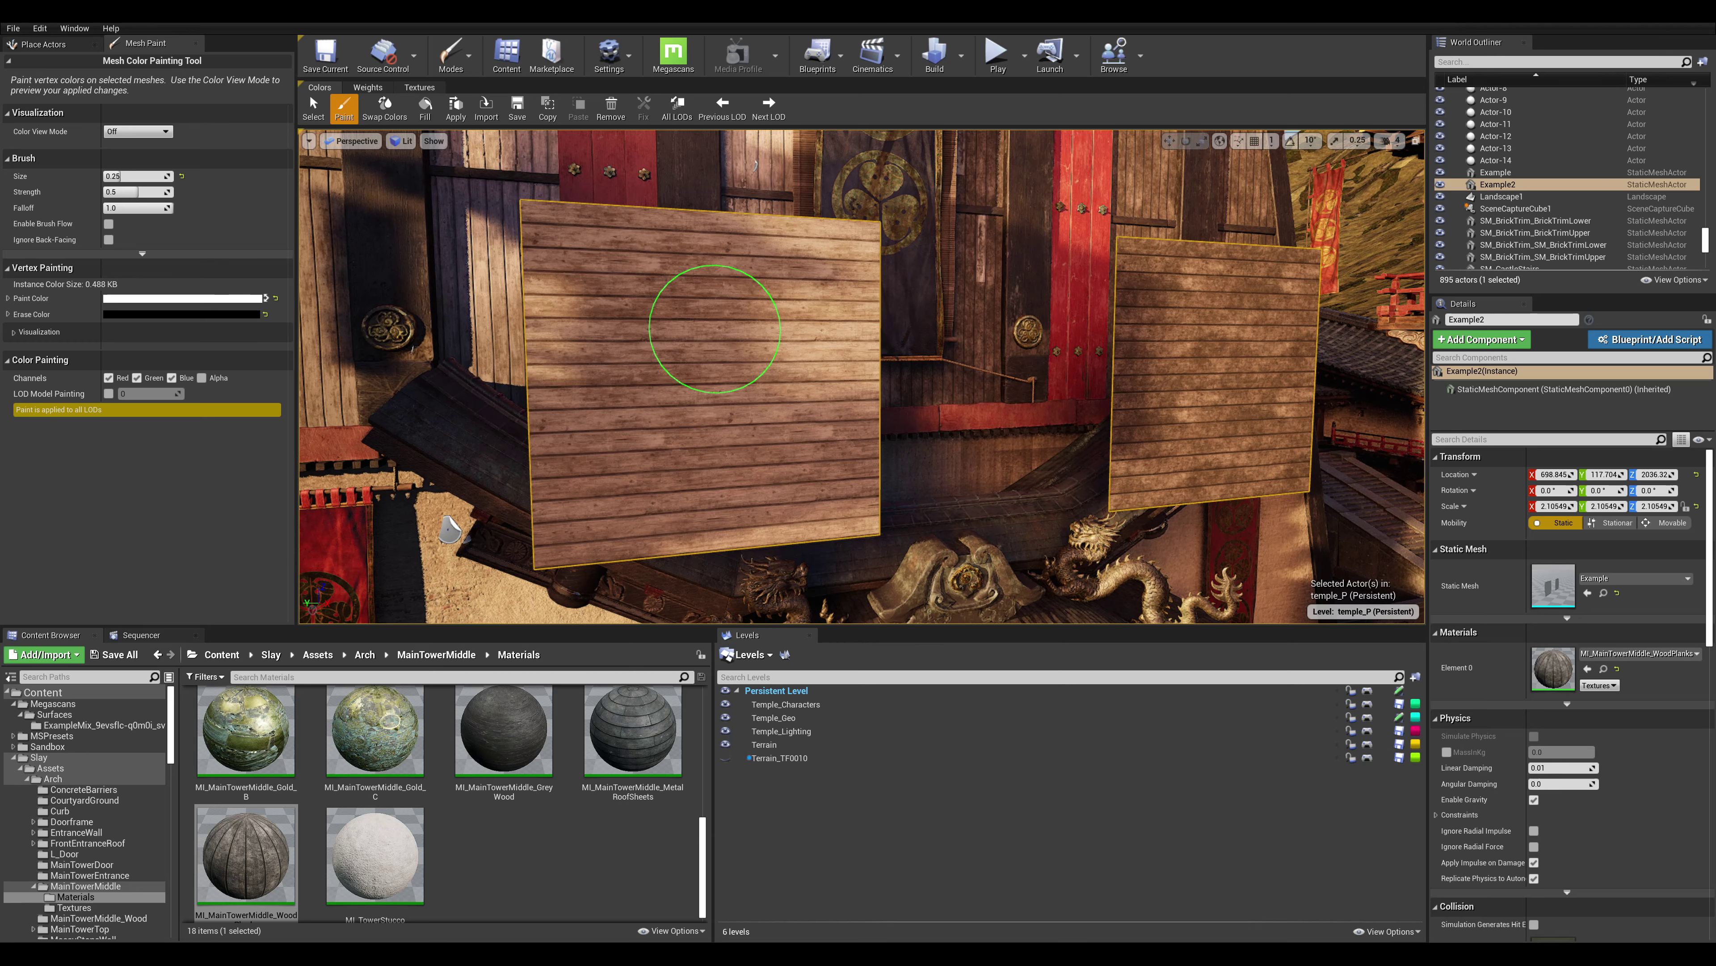
left_click_drag(715, 328, 608, 329, "alt")
middle_click_drag(1229, 287, 967, 281)
scroll(966, 281, "up", 2)
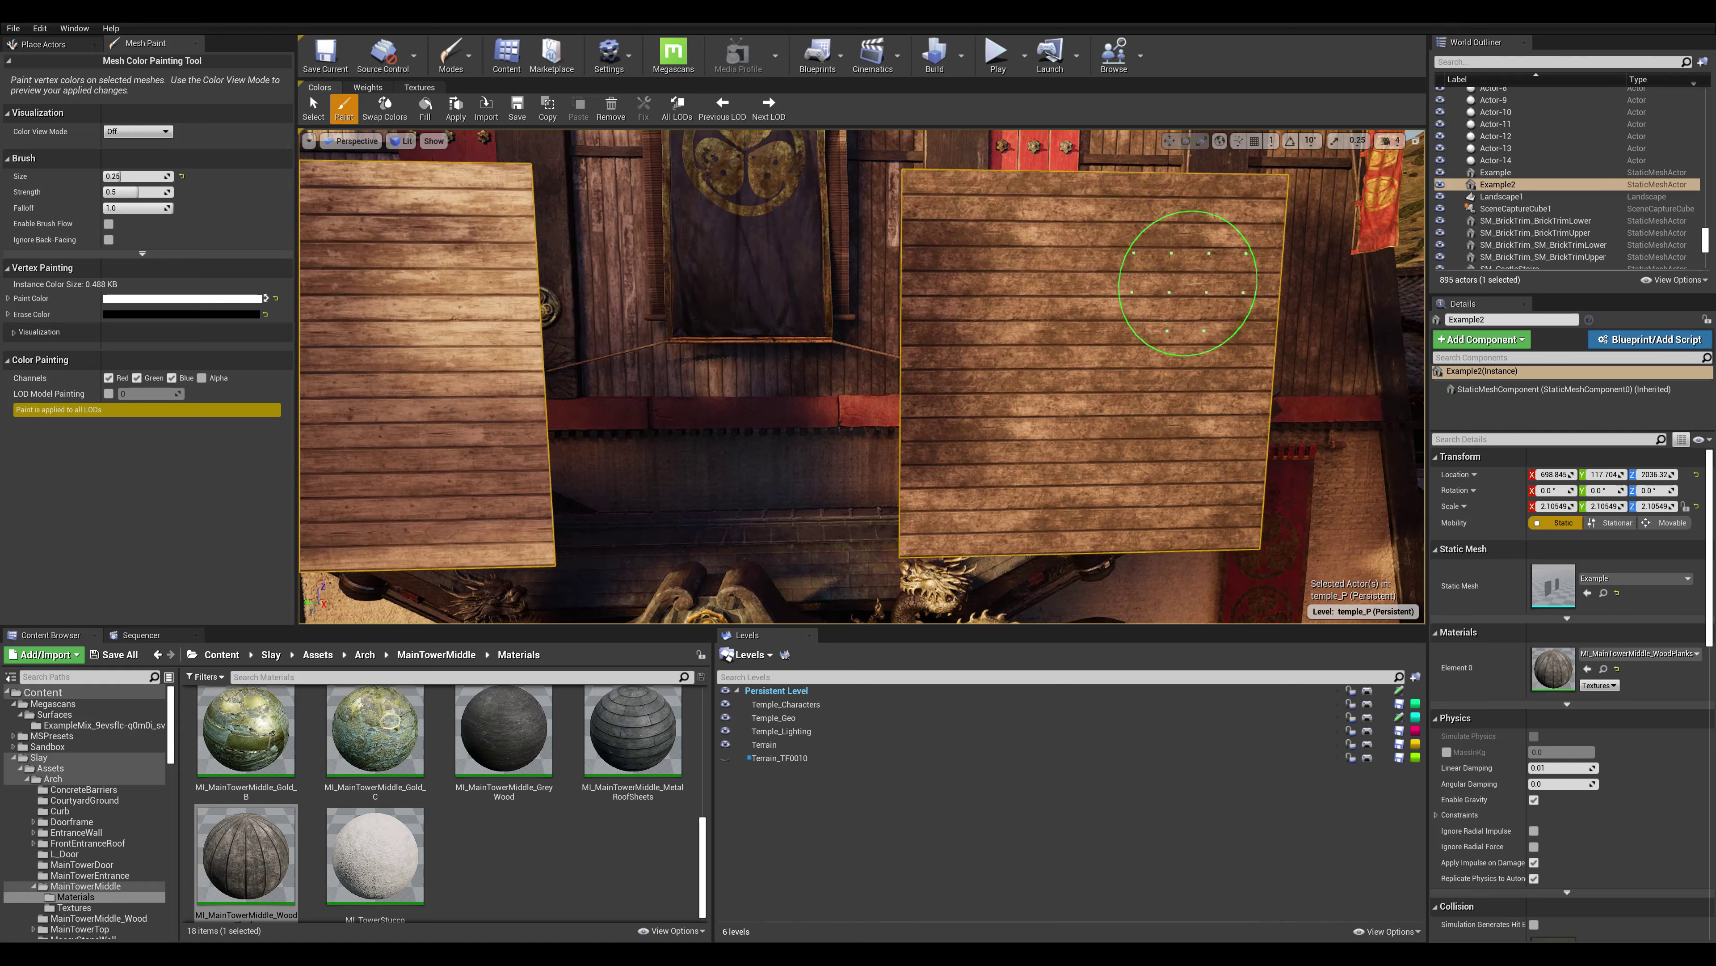
mouse_move(1187, 279)
middle_mouse_down()
mouse_move(1165, 261)
mouse_move(1172, 314)
mouse_move(1157, 238)
middle_mouse_up()
scroll(1187, 291, "down", 1)
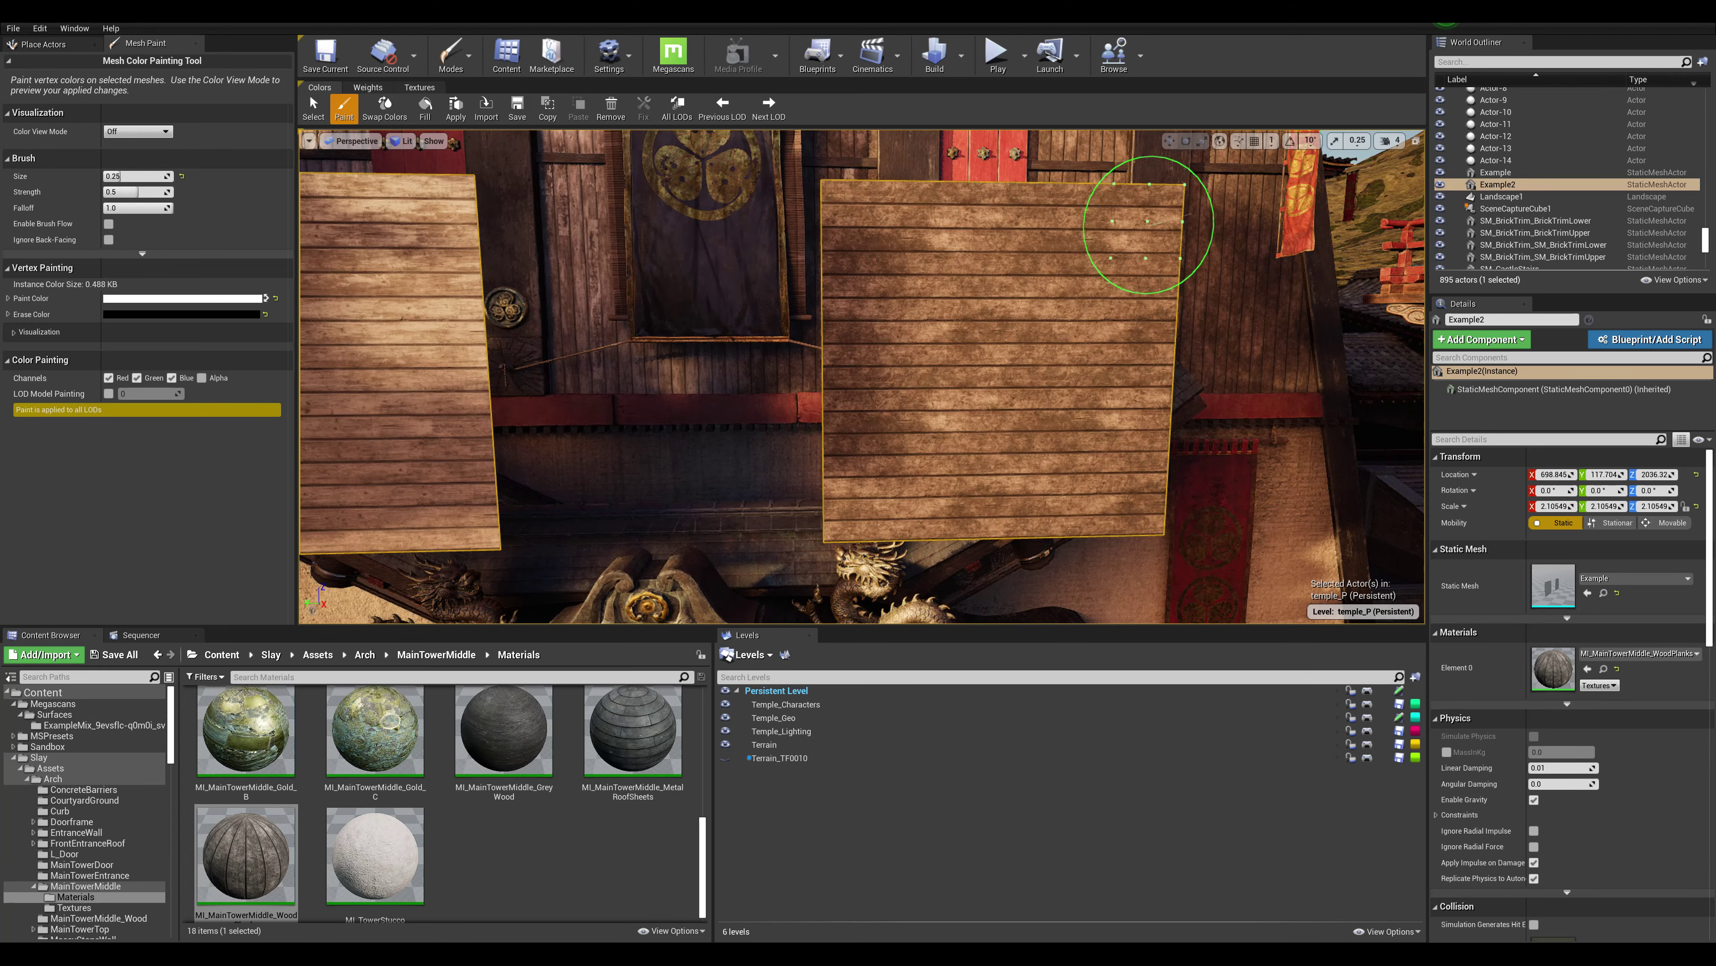
key("x")
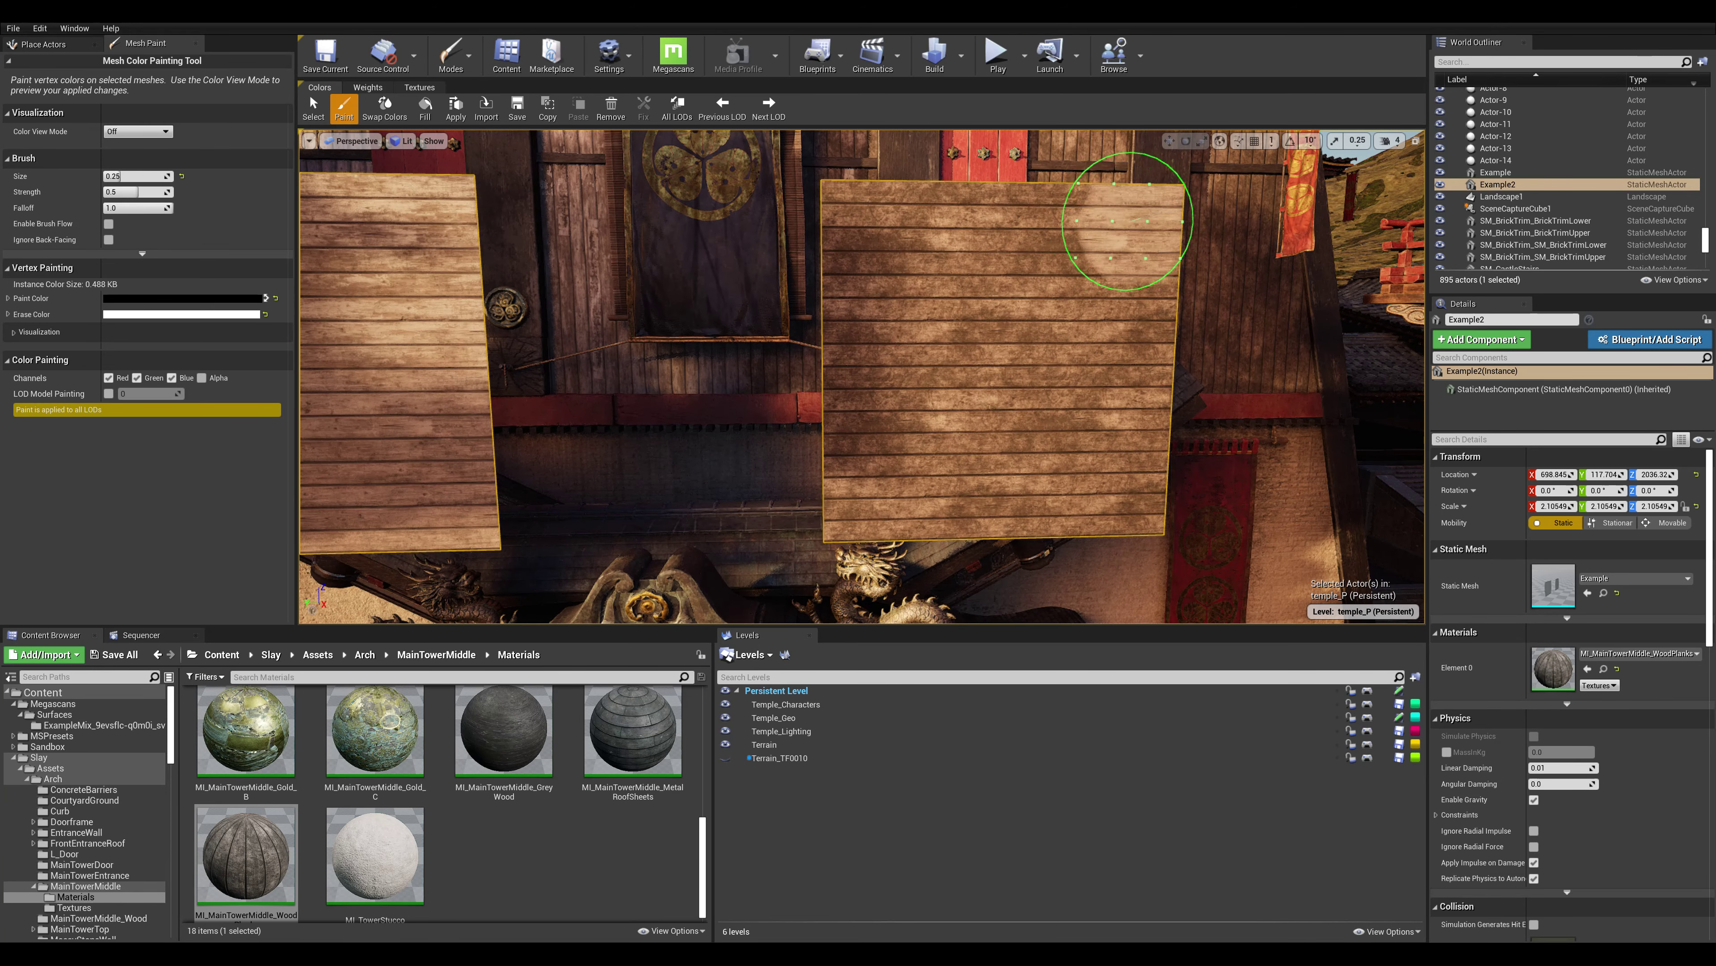
mouse_move(1024, 220)
left_mouse_down()
mouse_move(824, 240)
mouse_move(1122, 328)
mouse_move(797, 372)
mouse_move(1110, 399)
mouse_move(1129, 473)
mouse_move(836, 487)
mouse_move(939, 537)
mouse_move(980, 500)
left_mouse_up()
key("Escape")
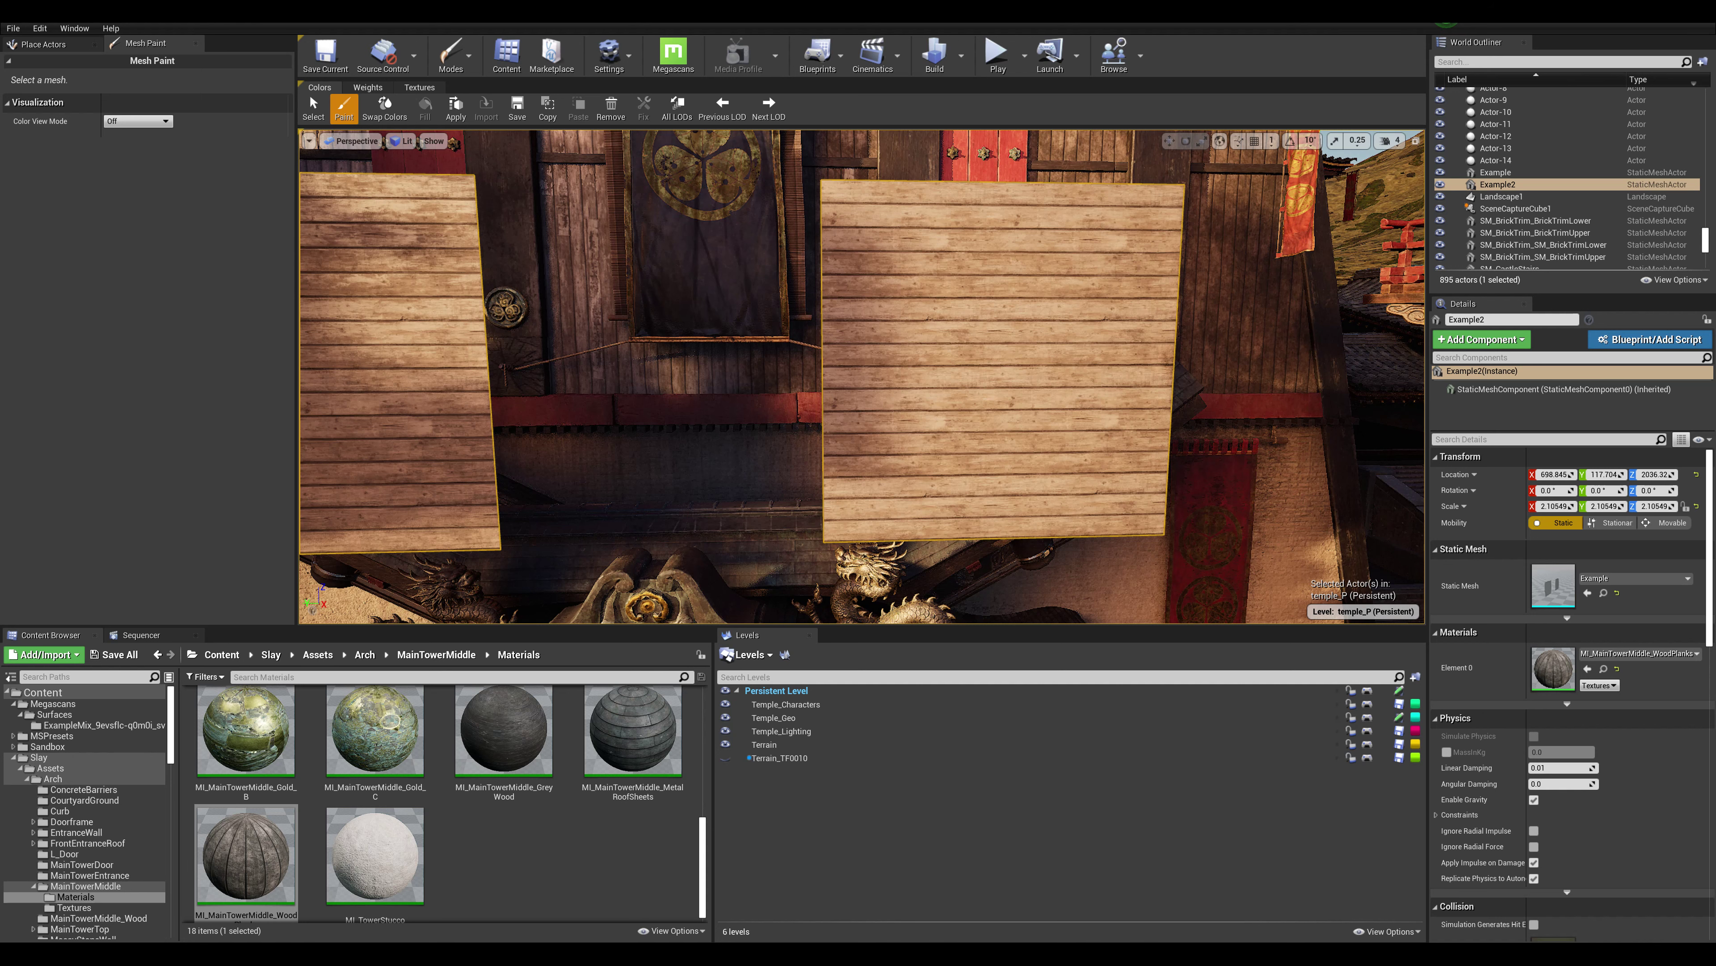
Remove the Example planes from the level and select the plaster tower SM_WTower_2 beside the temple.
right_click_drag(863, 376, 821, 368)
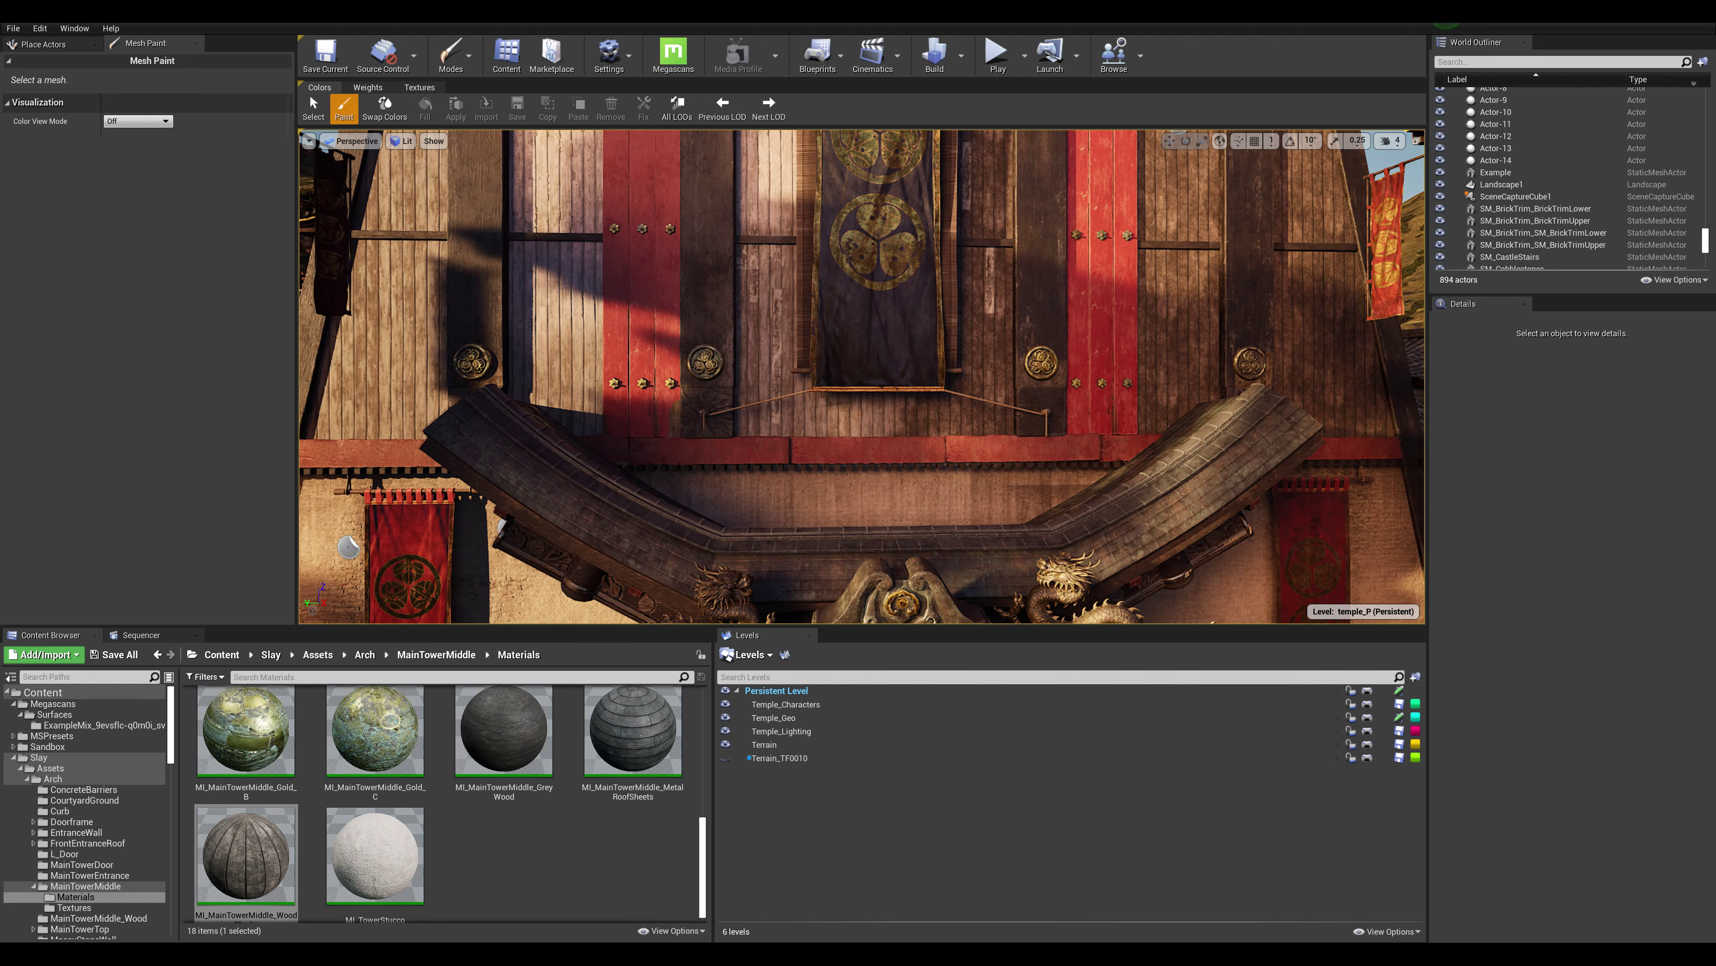
right_click_drag(863, 377, 675, 396)
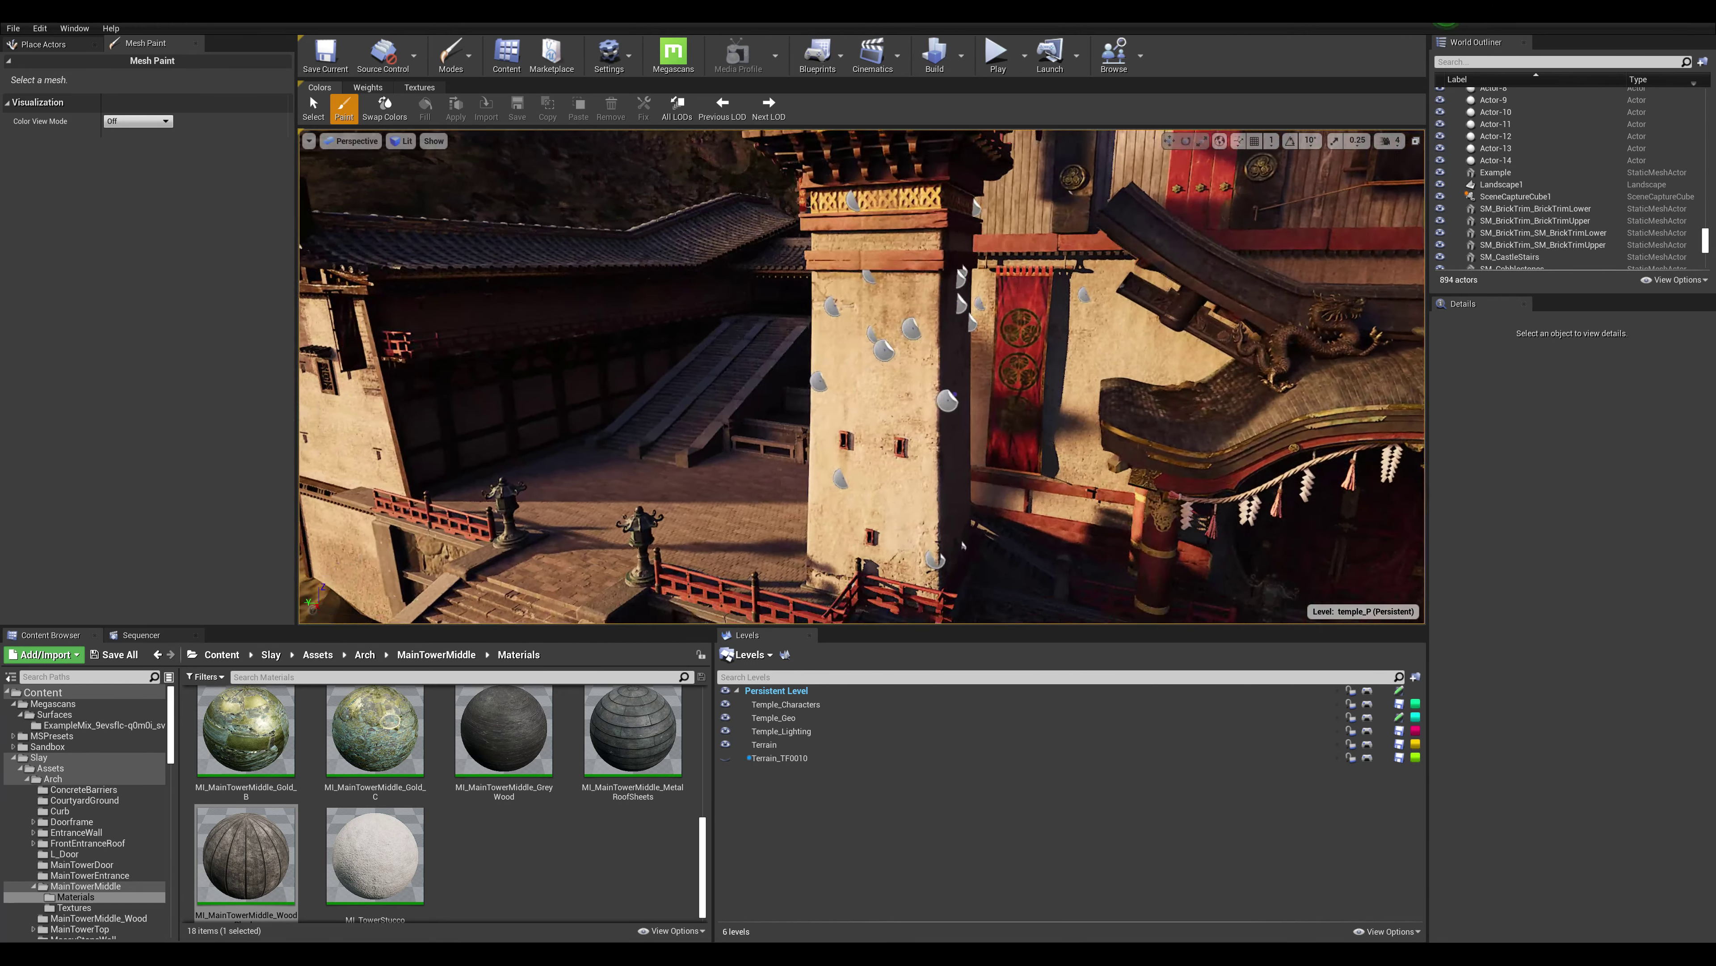
left_click(987, 587)
right_click_drag(963, 544, 902, 560)
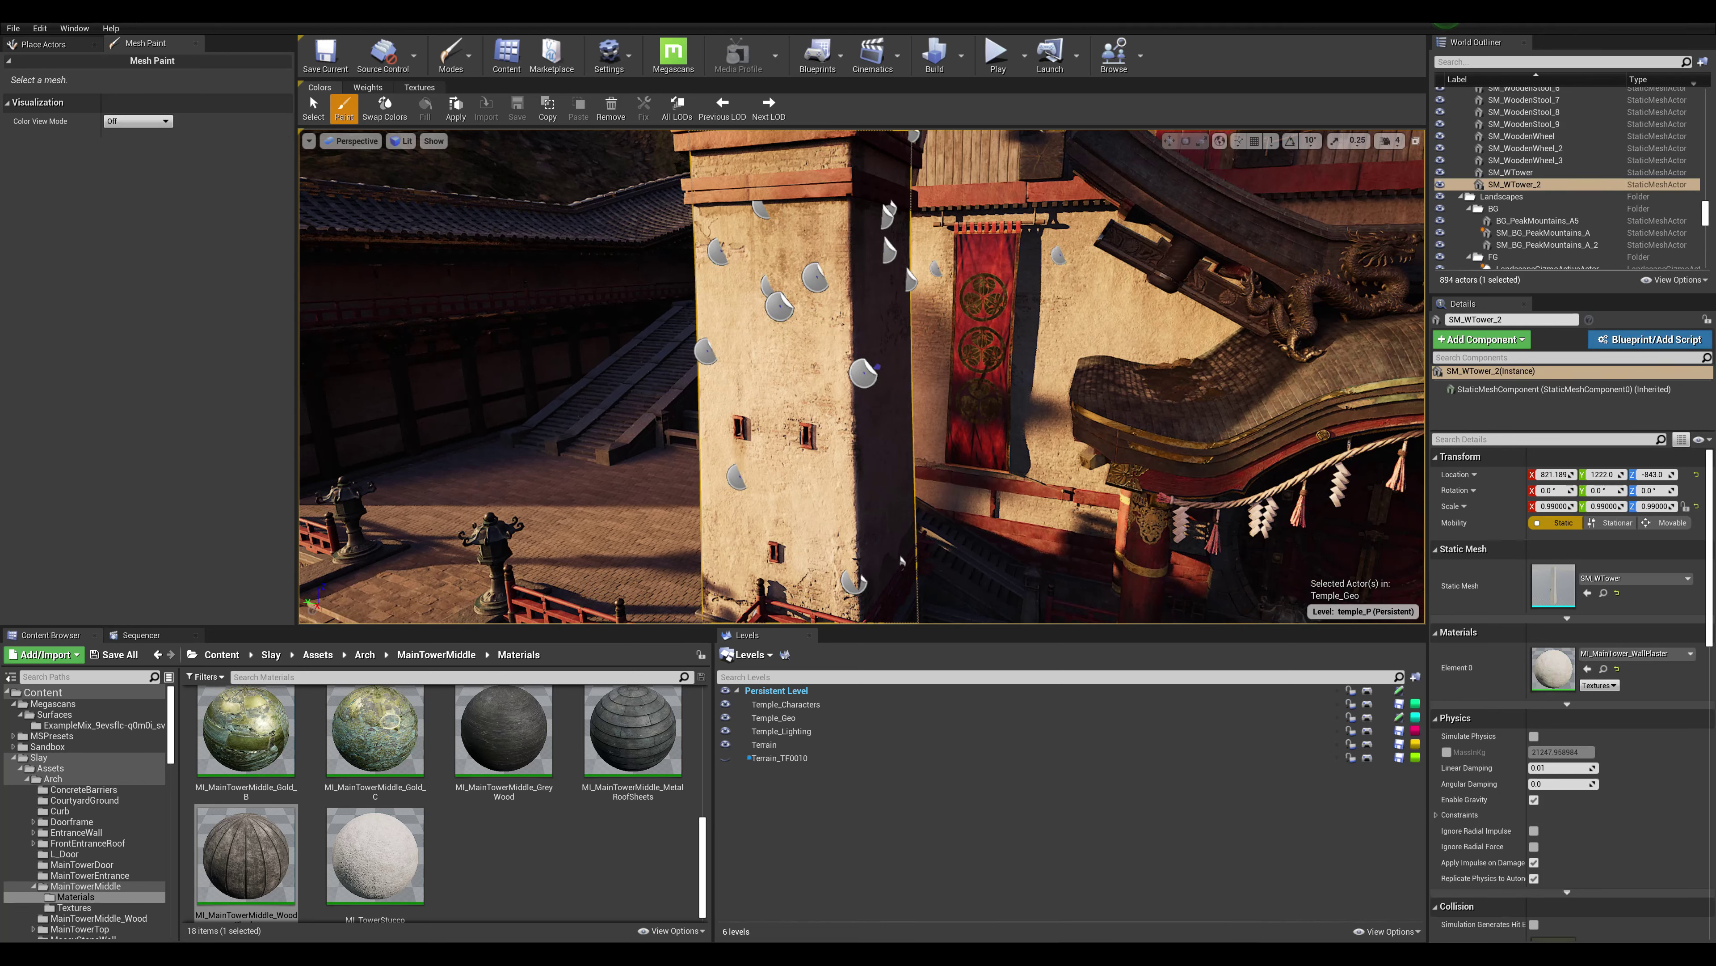
Reselect the plaster tower SM_WTower_2 beside the temple and open its wall plaster material instance.
left_click(901, 559)
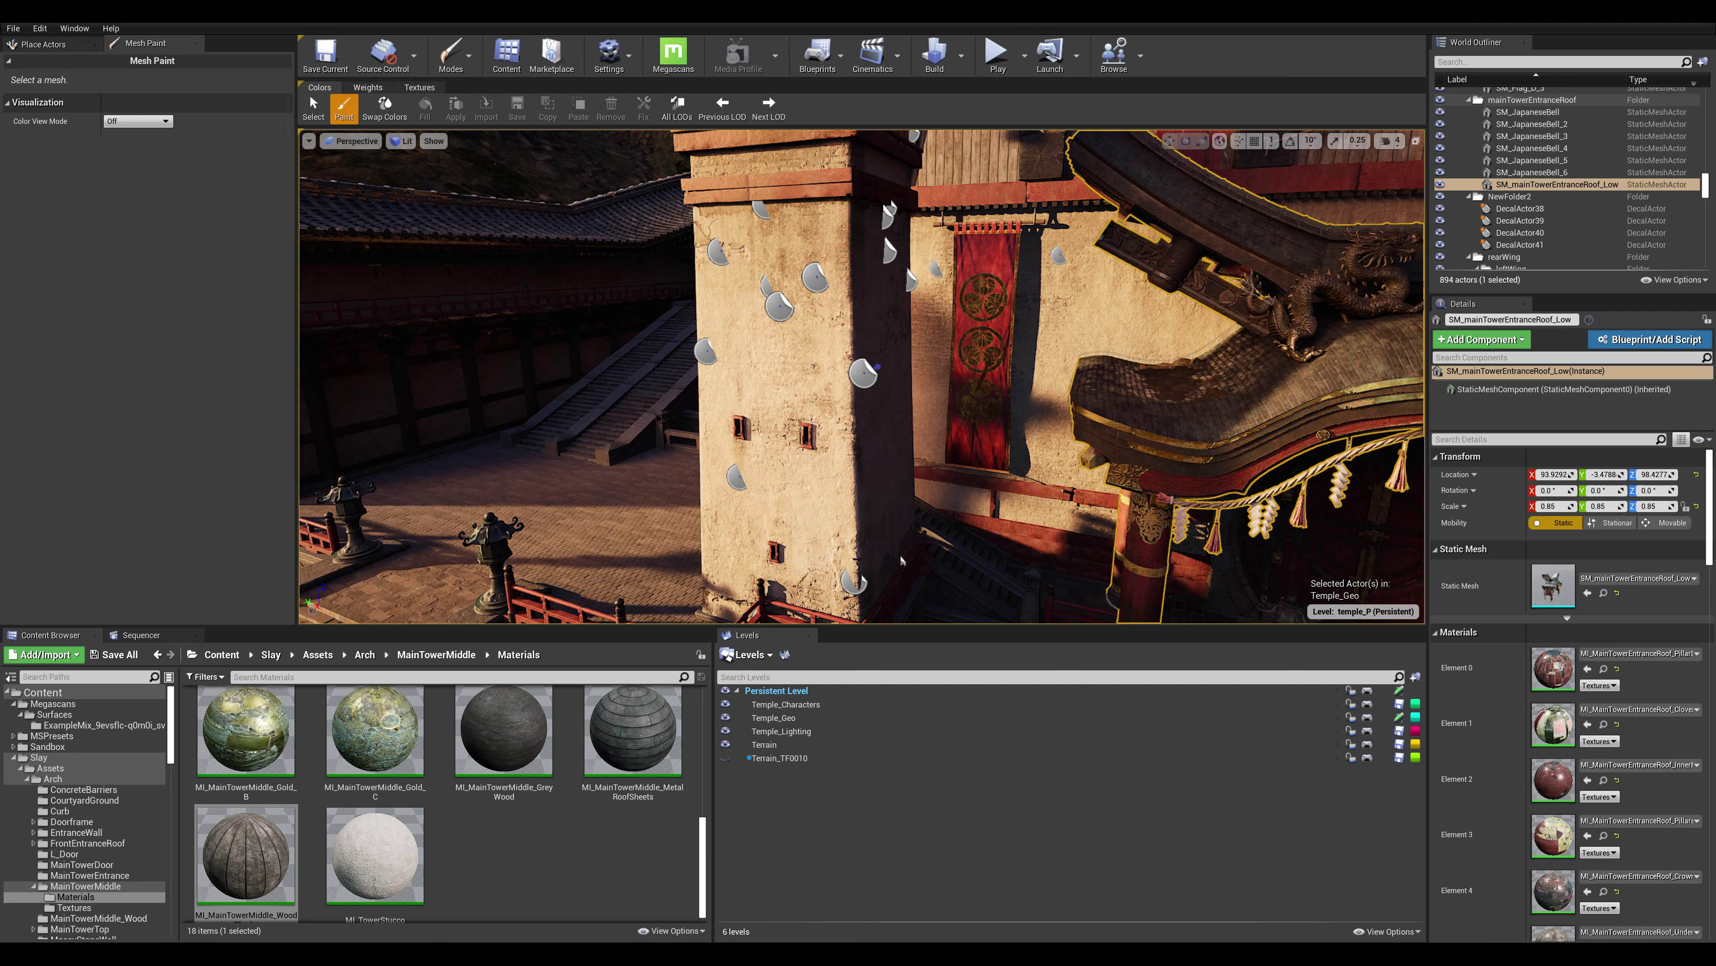
left_click(902, 560)
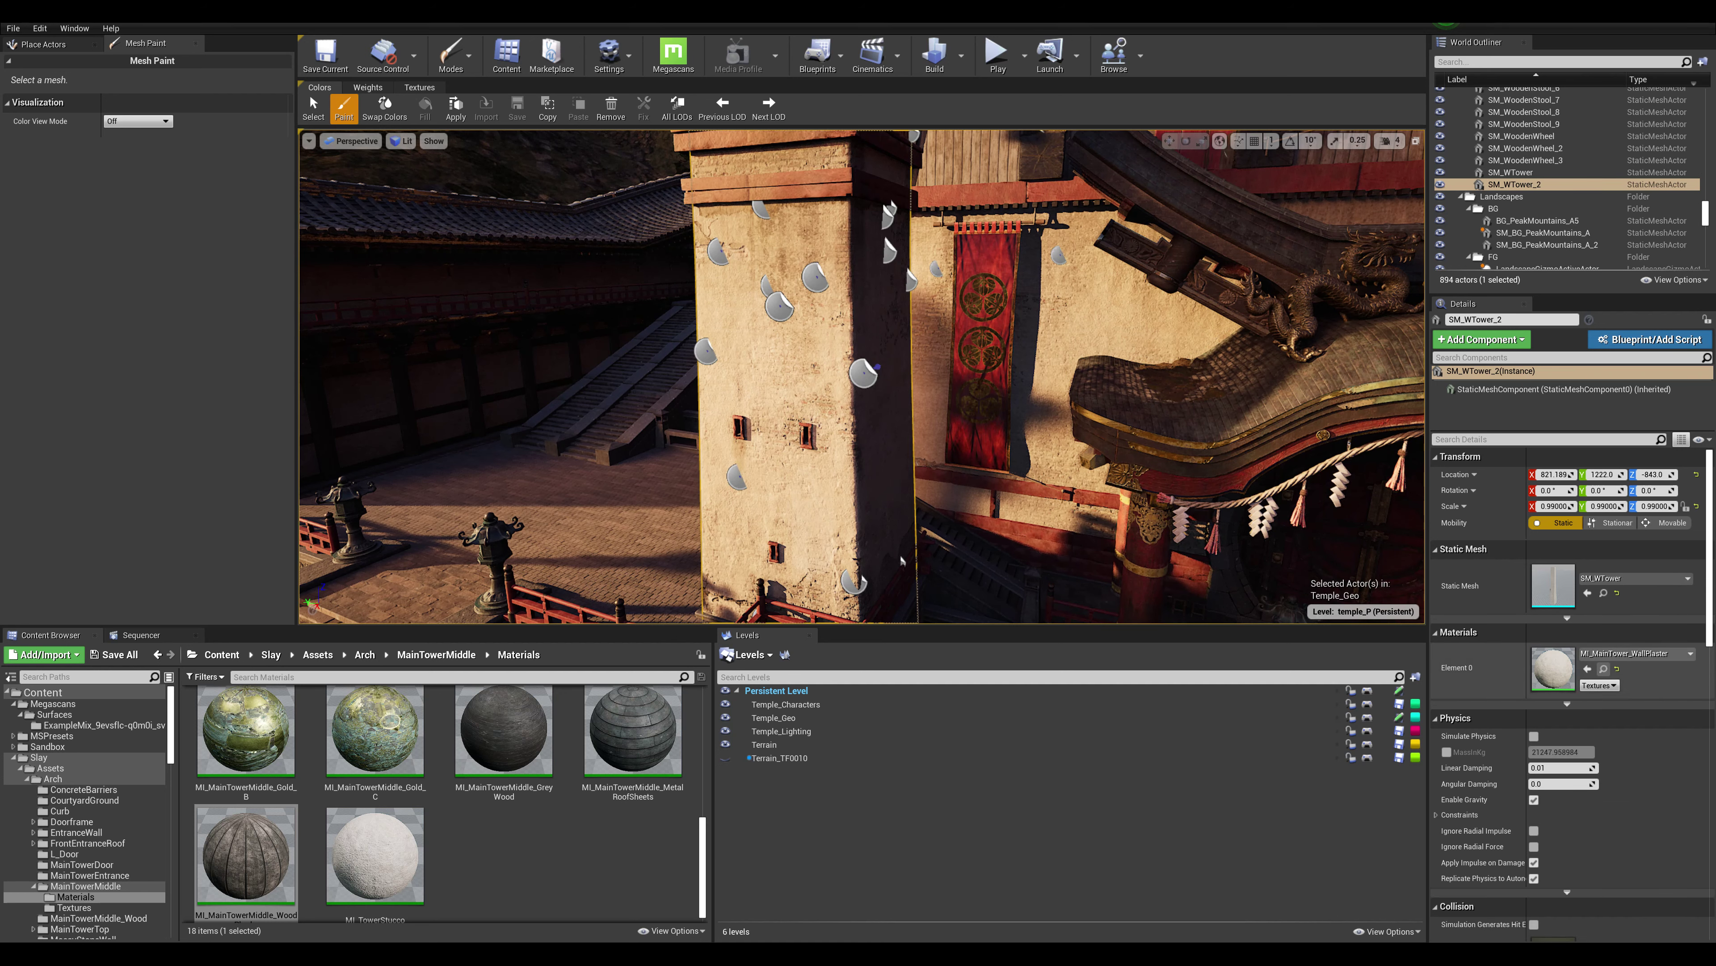
left_click(1603, 668)
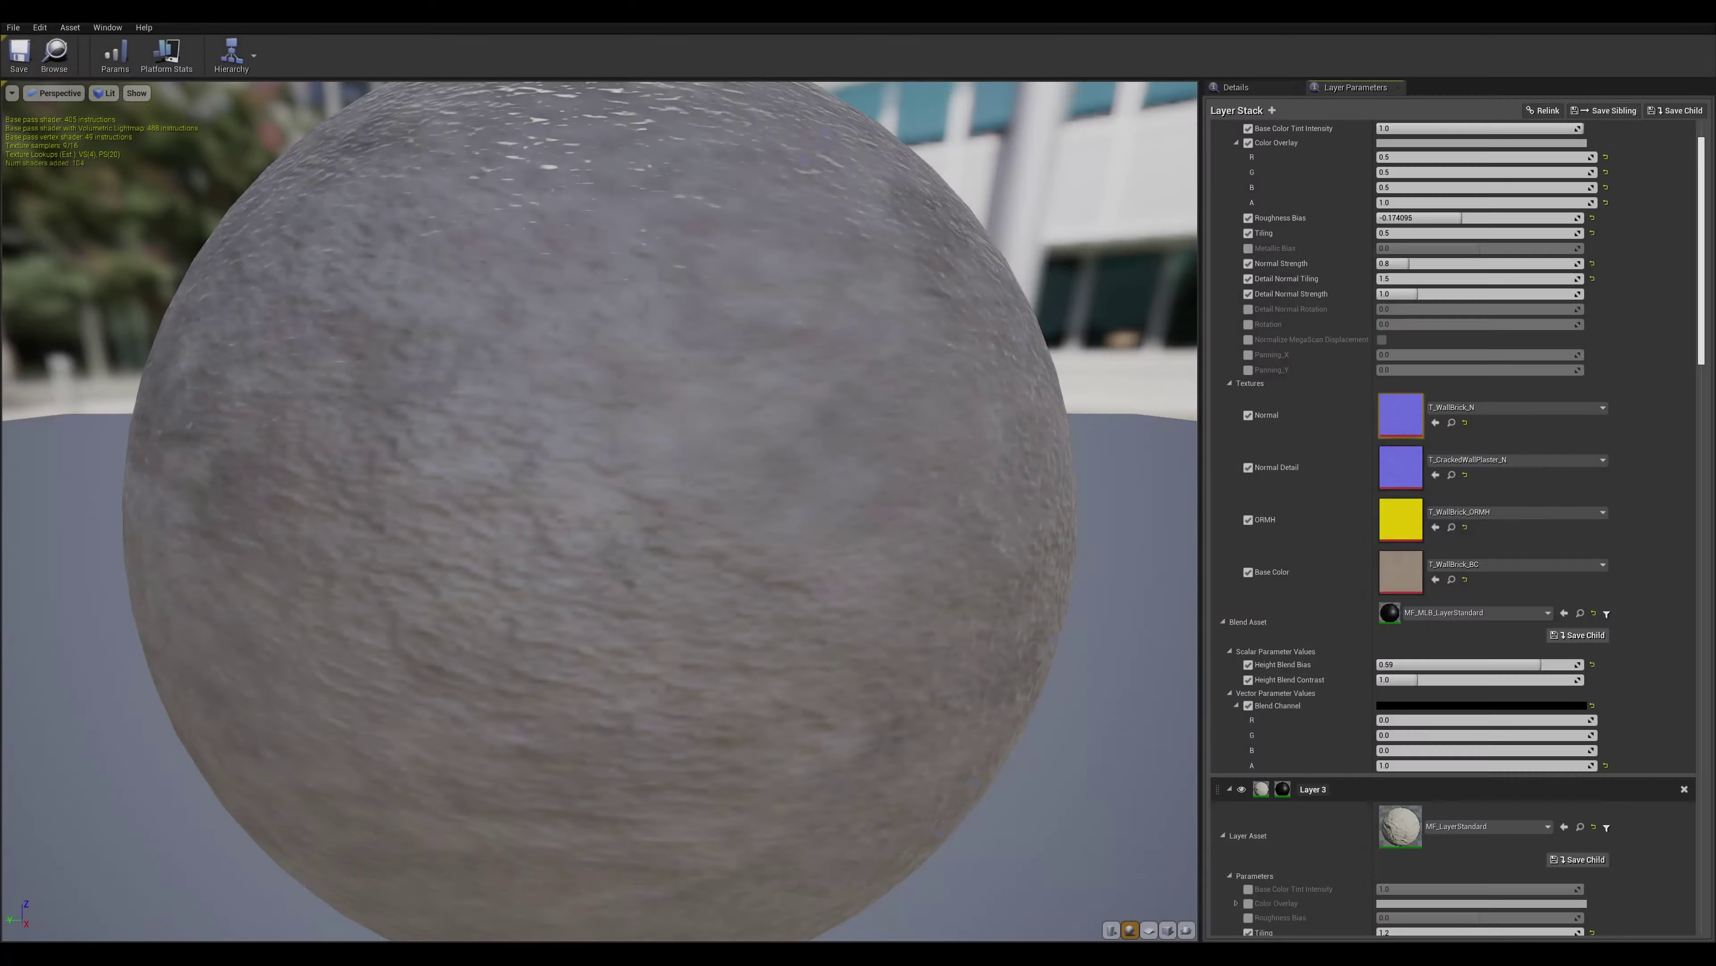
Examine the textures, height blend values and blend channels of Layers 4, 3 and 2 in the plaster material's layer stack.
scroll(1452, 528, "down", 4)
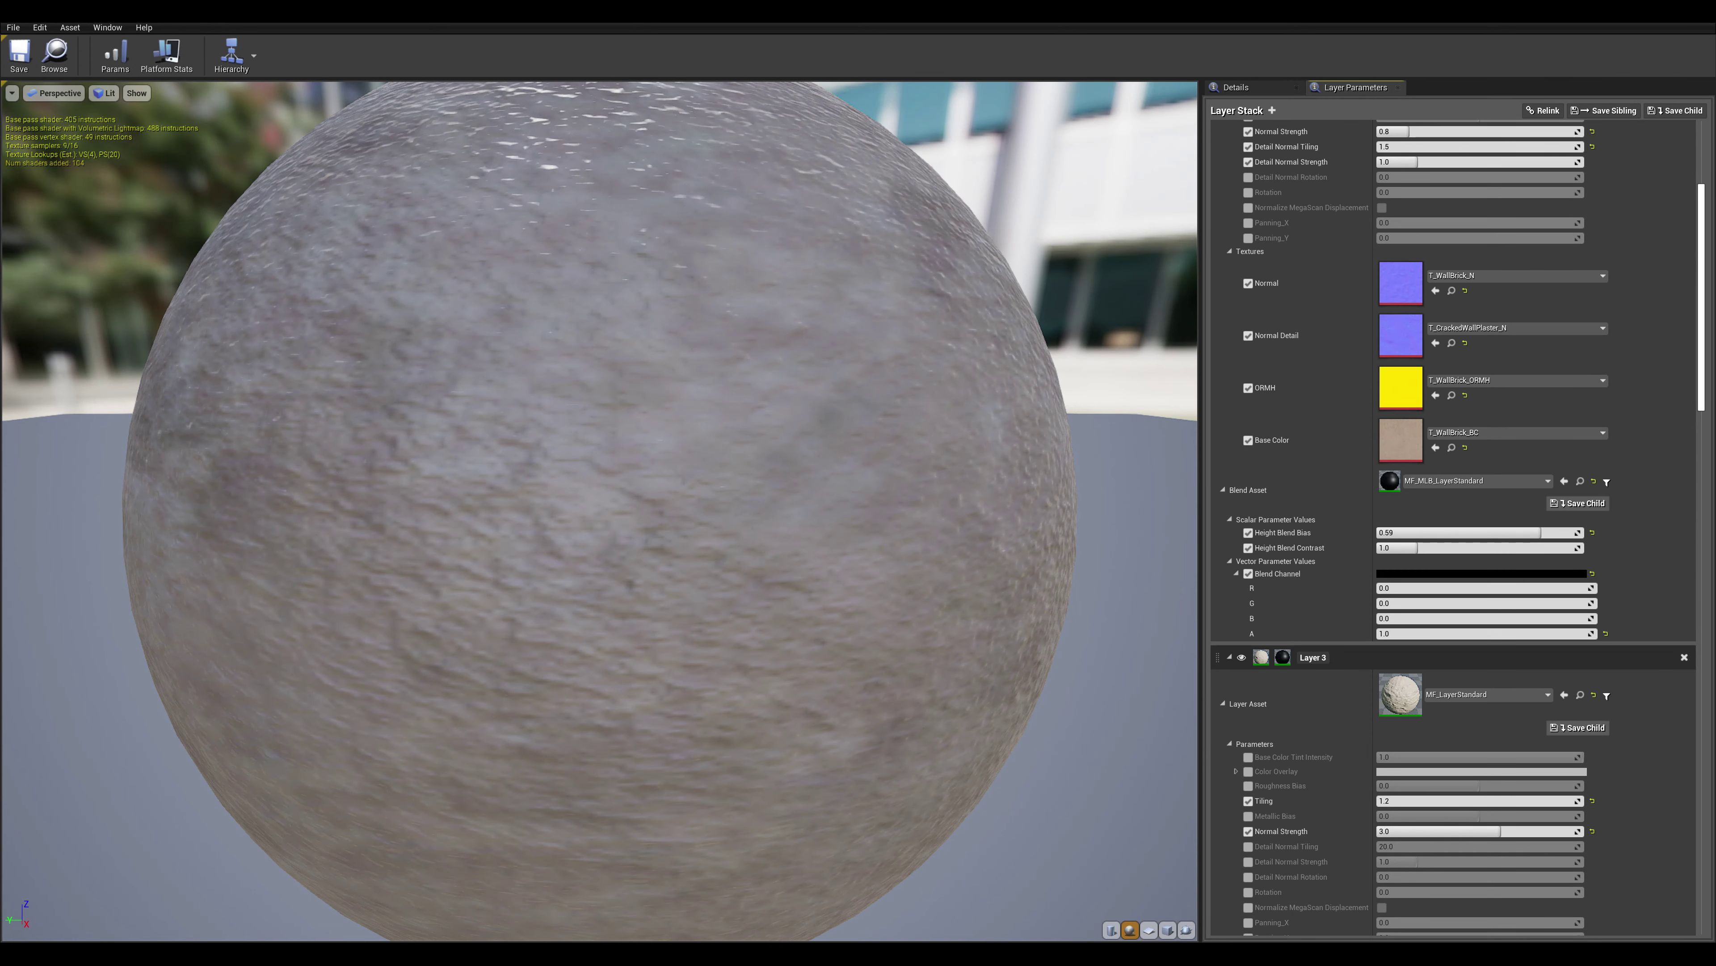
scroll(1452, 528, "down", 15)
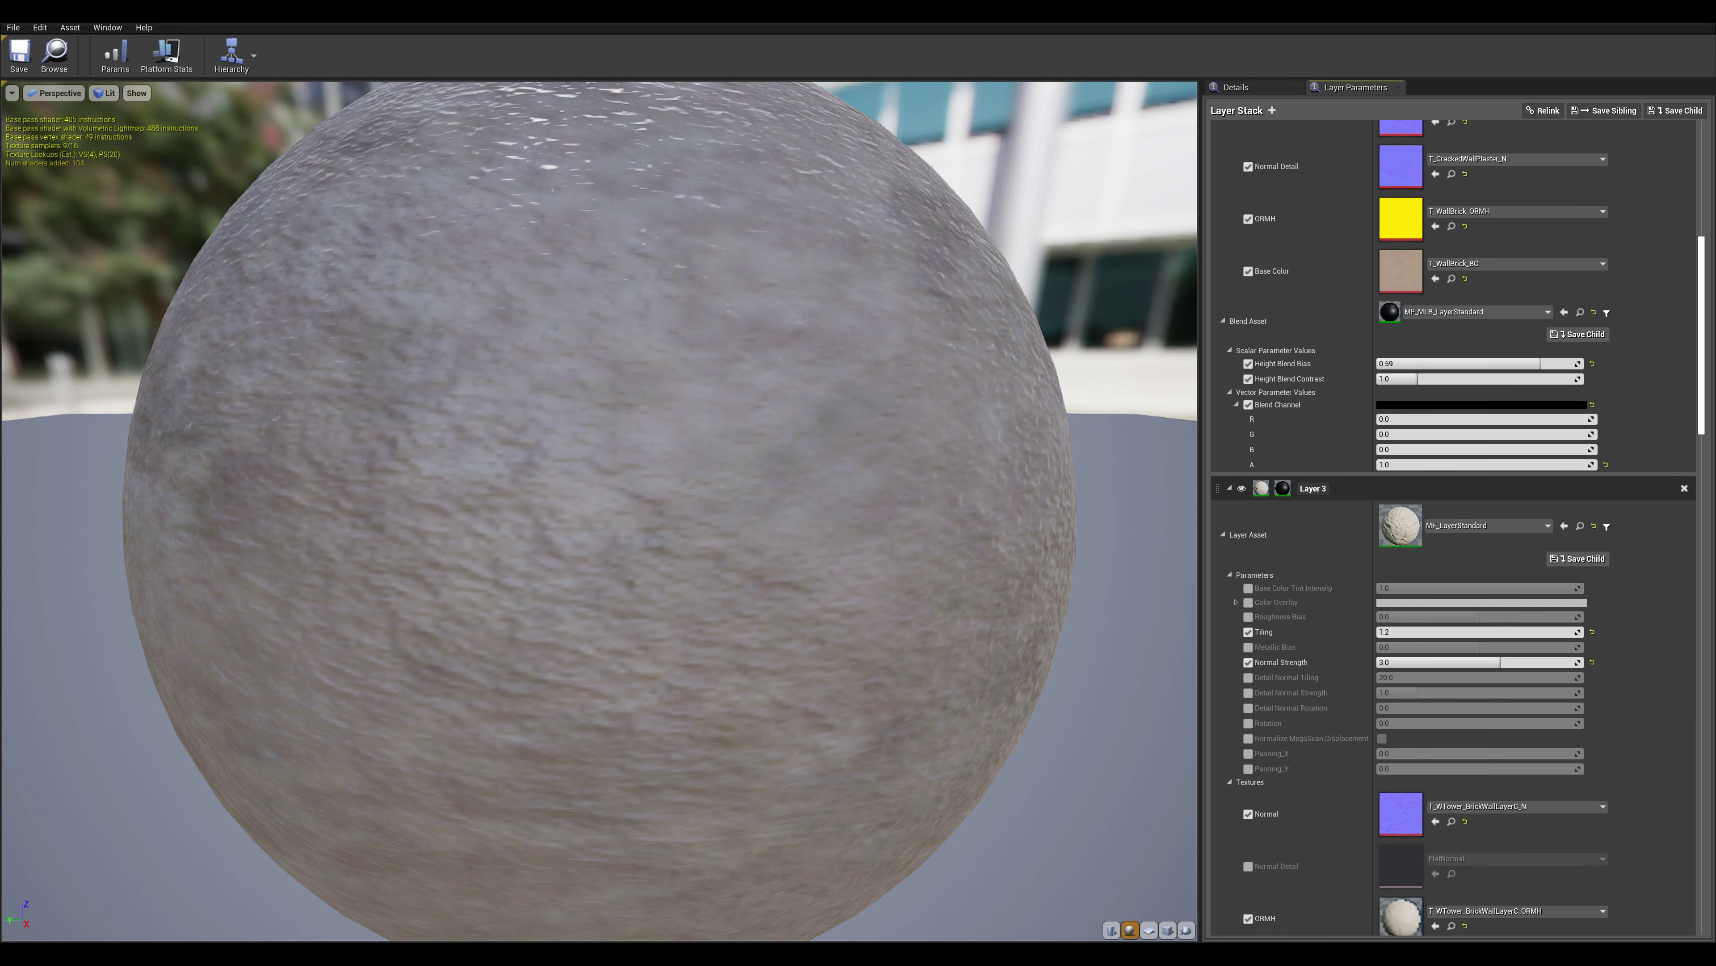
scroll(1453, 528, "down", 13)
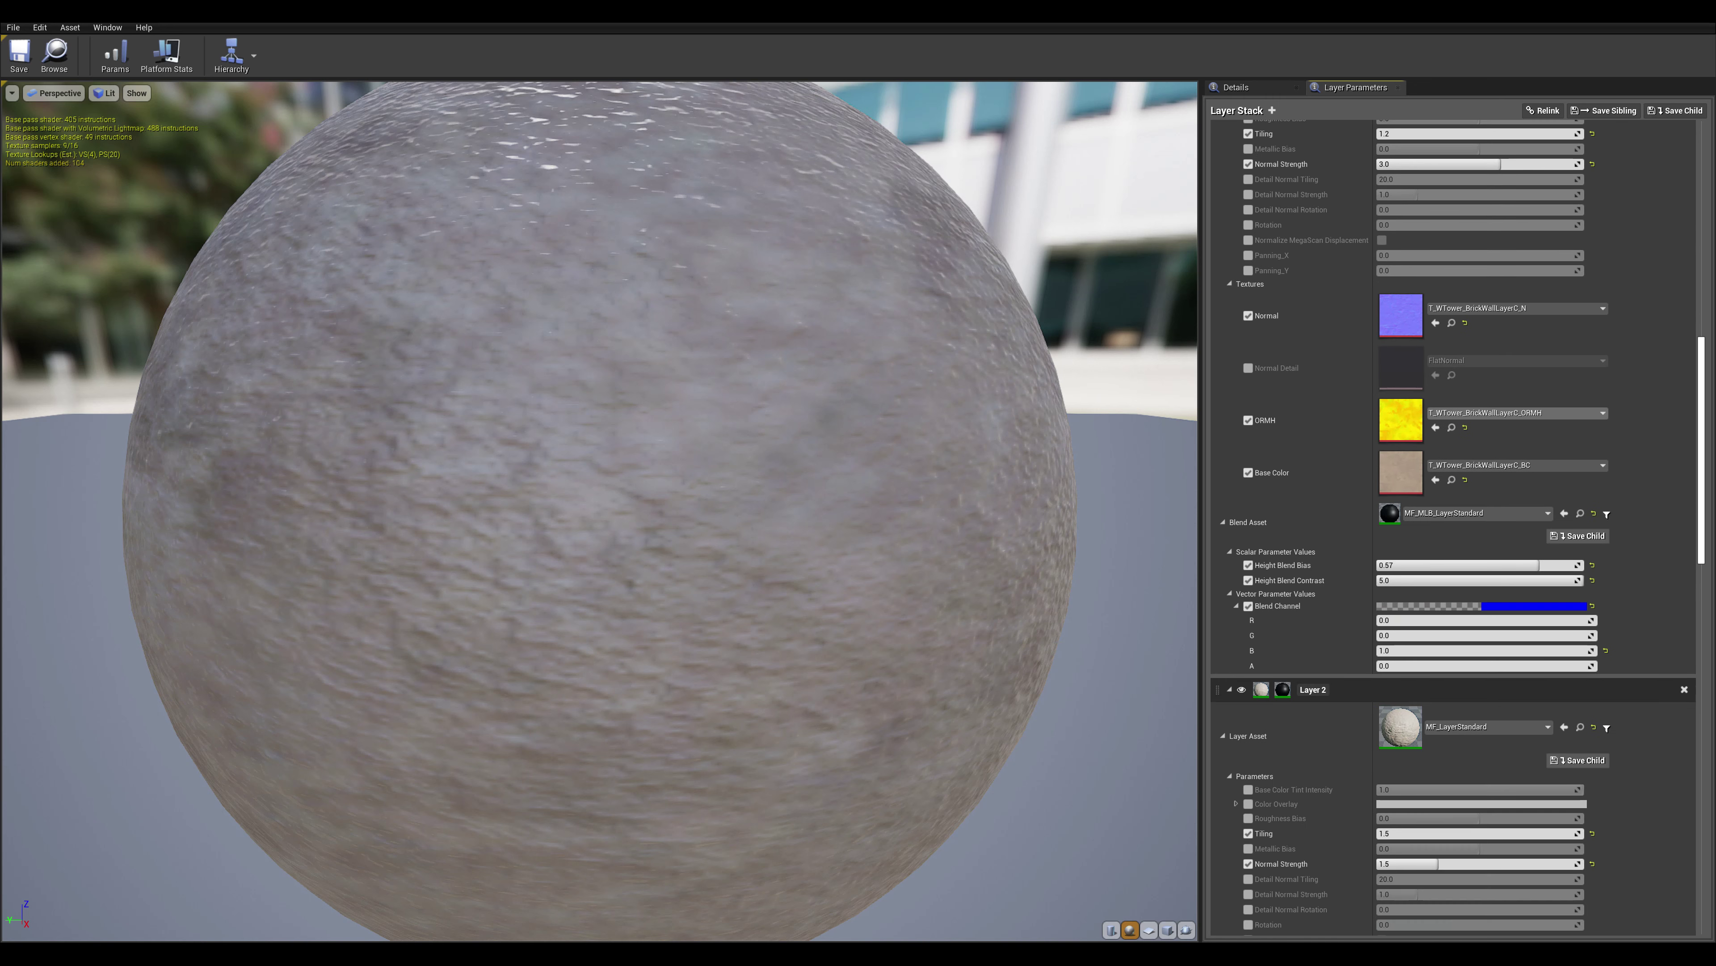
scroll(1458, 527, "down", 4)
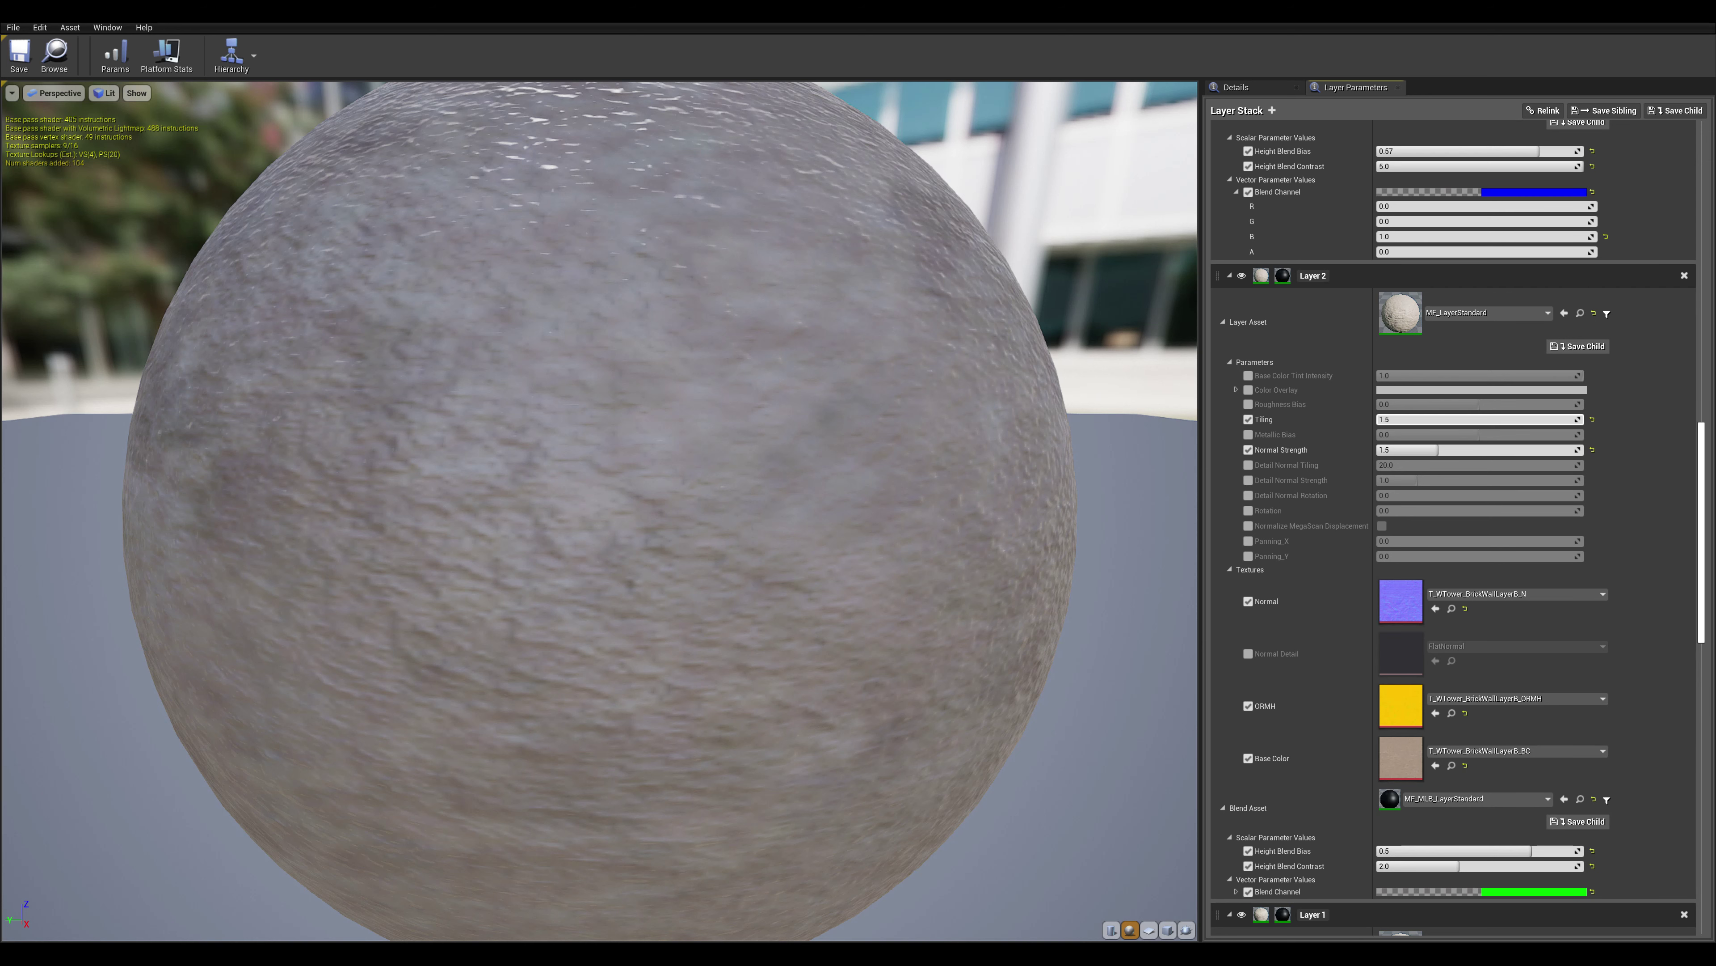
scroll(1457, 528, "up", 14)
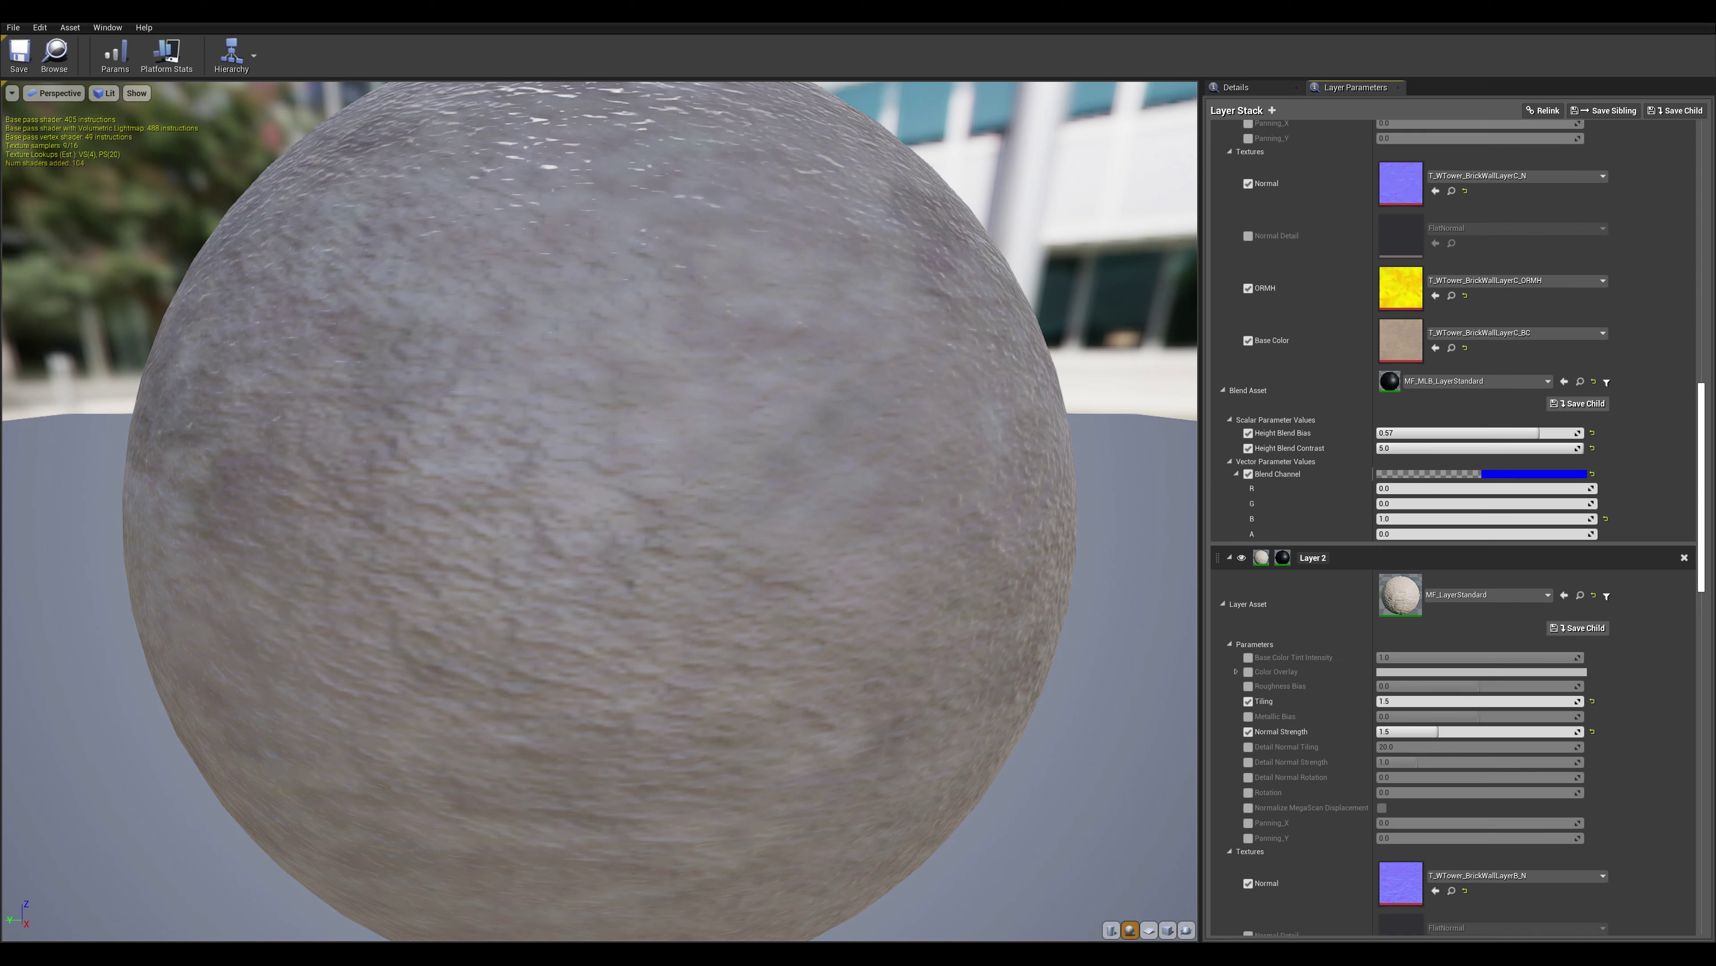
scroll(1458, 528, "up", 2)
scroll(1457, 527, "up", 20)
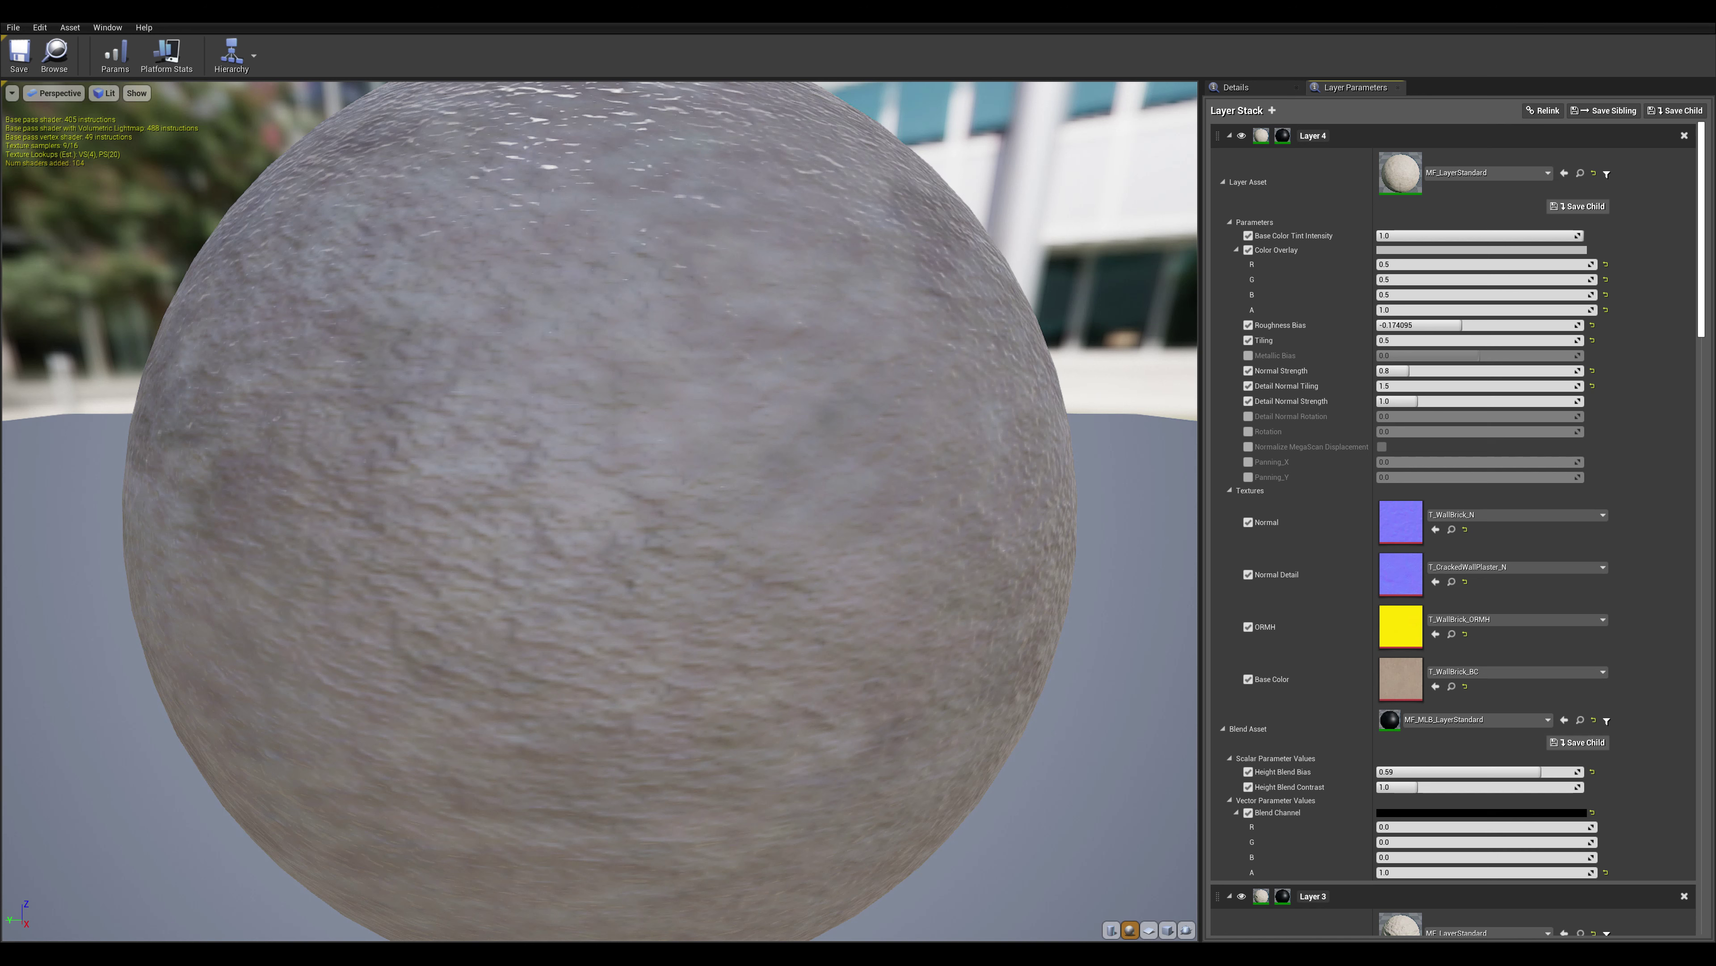
scroll(1458, 527, "down", 1)
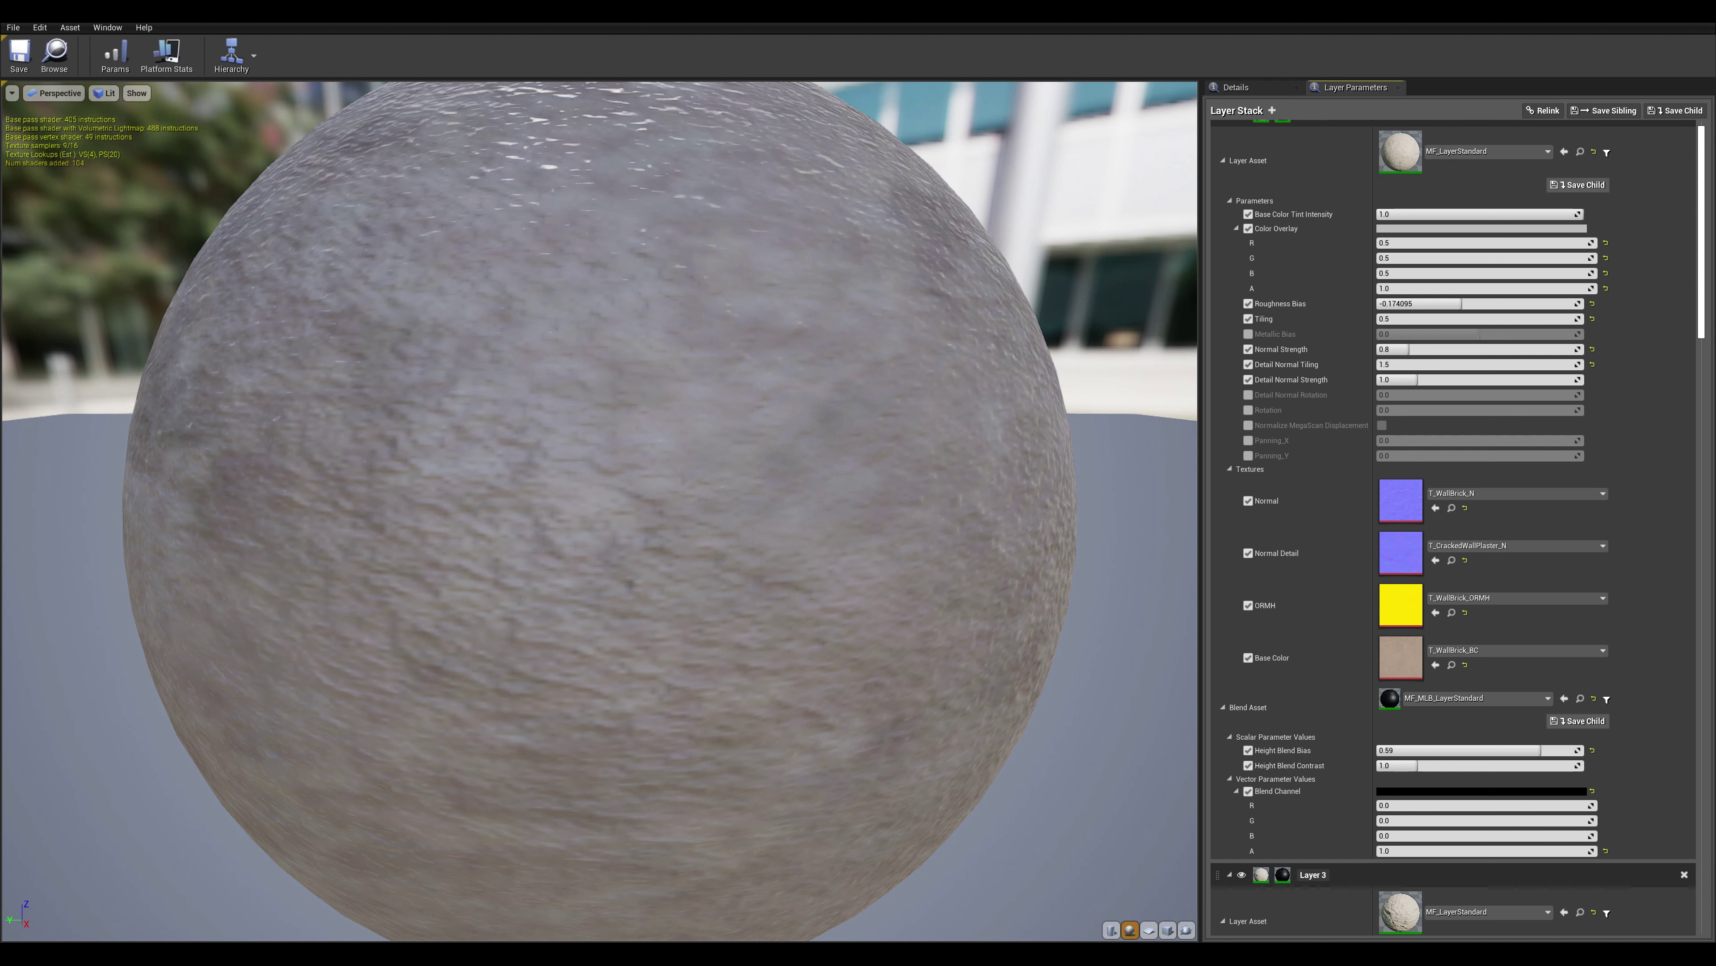
scroll(1458, 527, "down", 4)
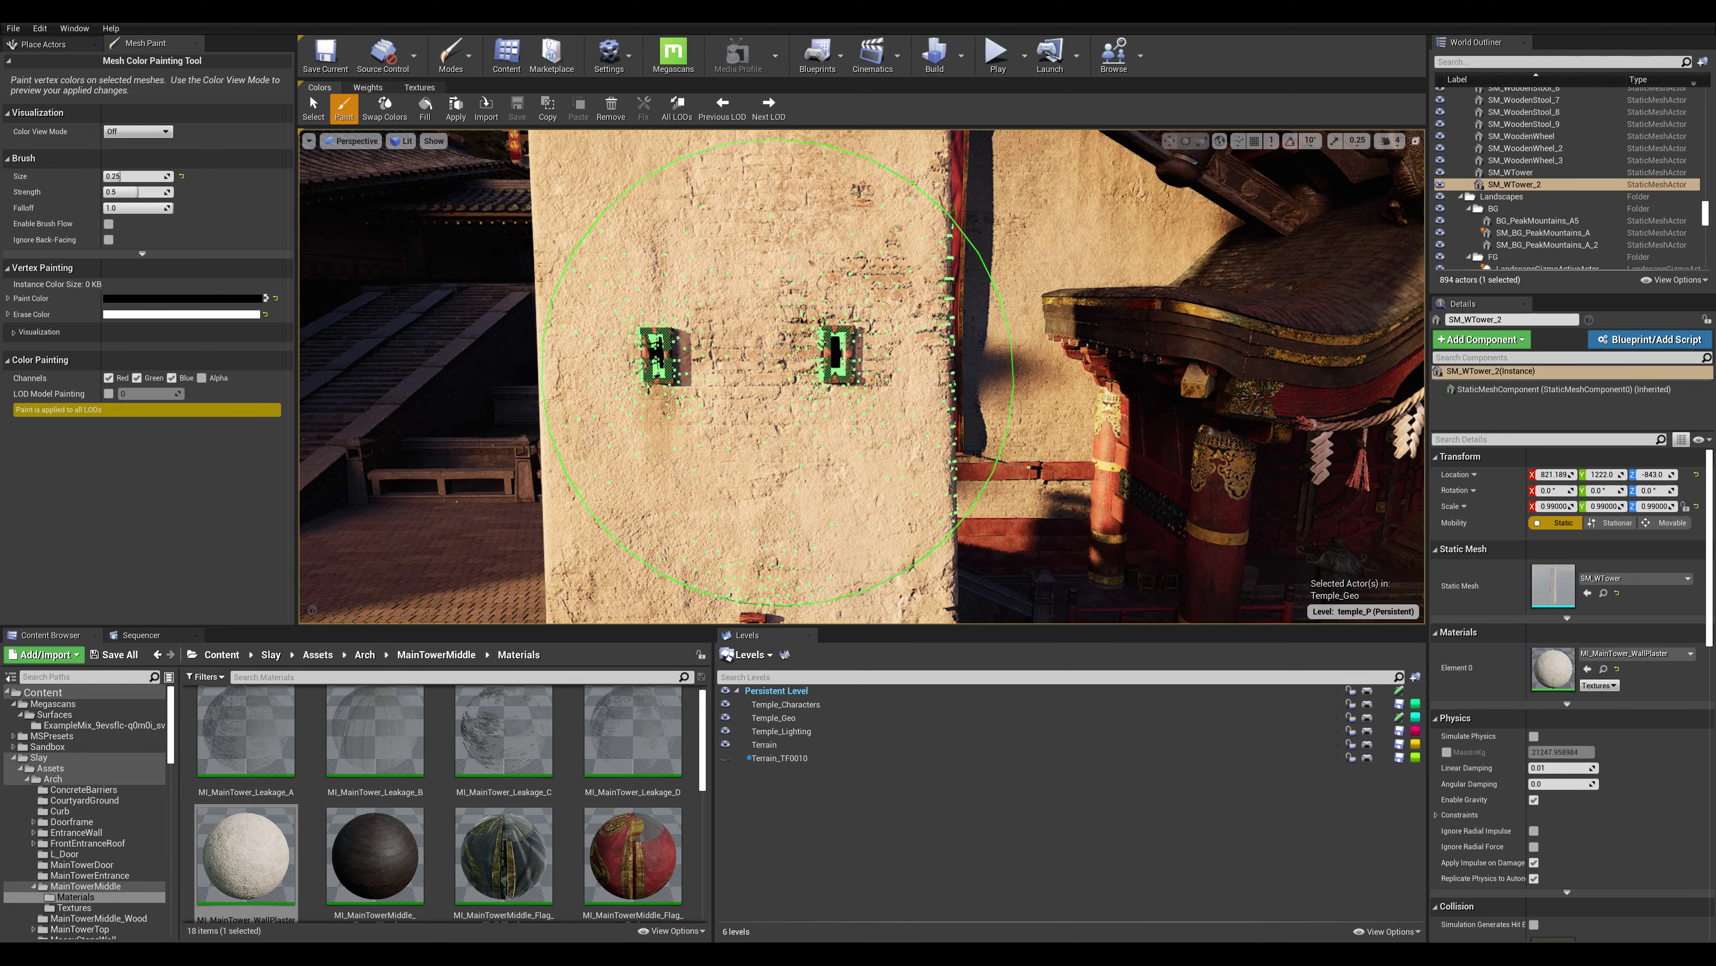
Set the vertex paint brush size to 0.15 and undo a test dab of black on the tower wall.
left_click(135, 176)
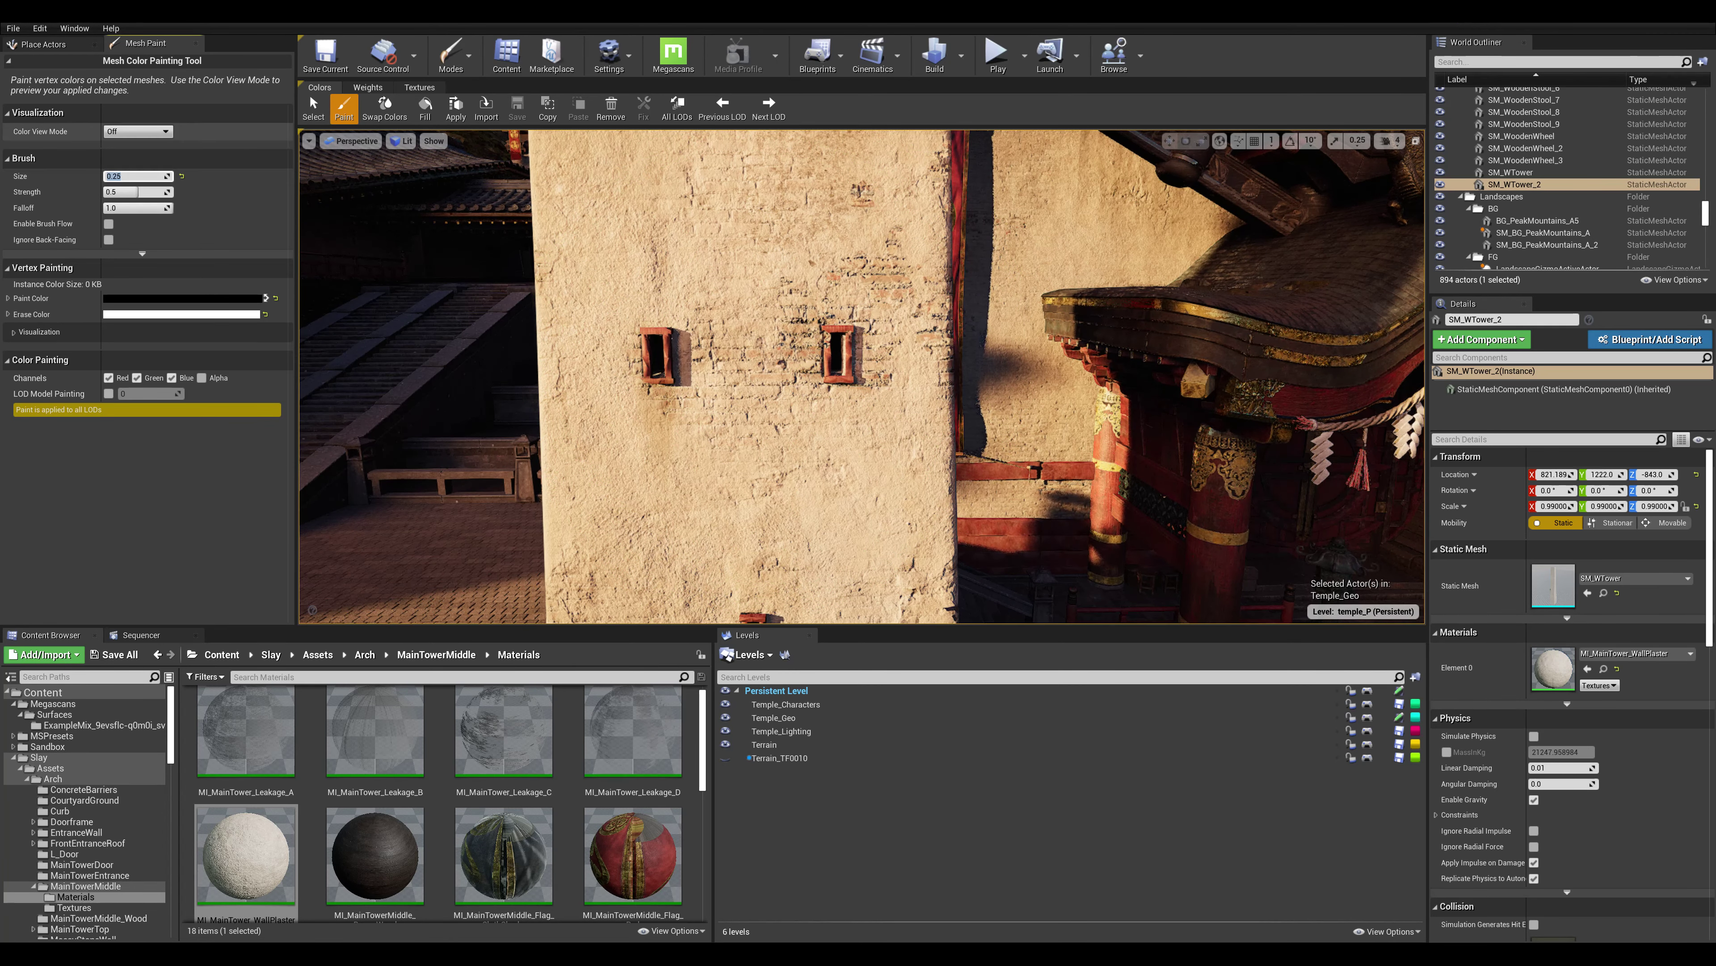
type("0.15")
scroll(771, 334, "up", 2)
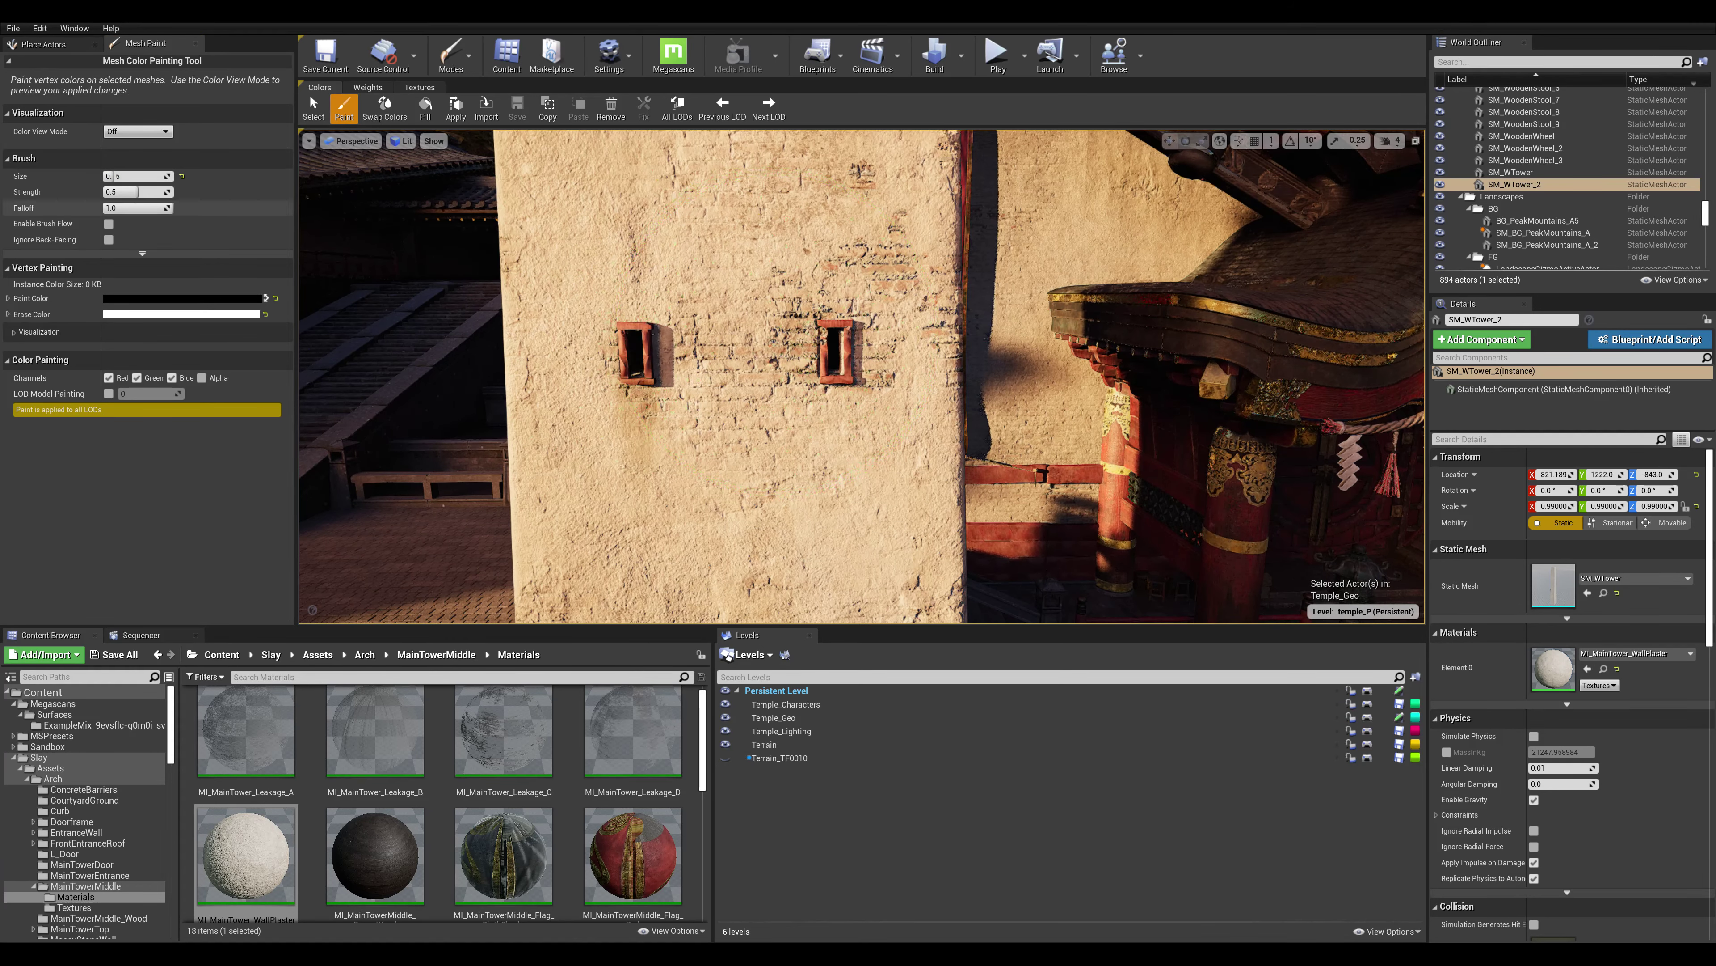
left_click(584, 279)
key("ctrl+z")
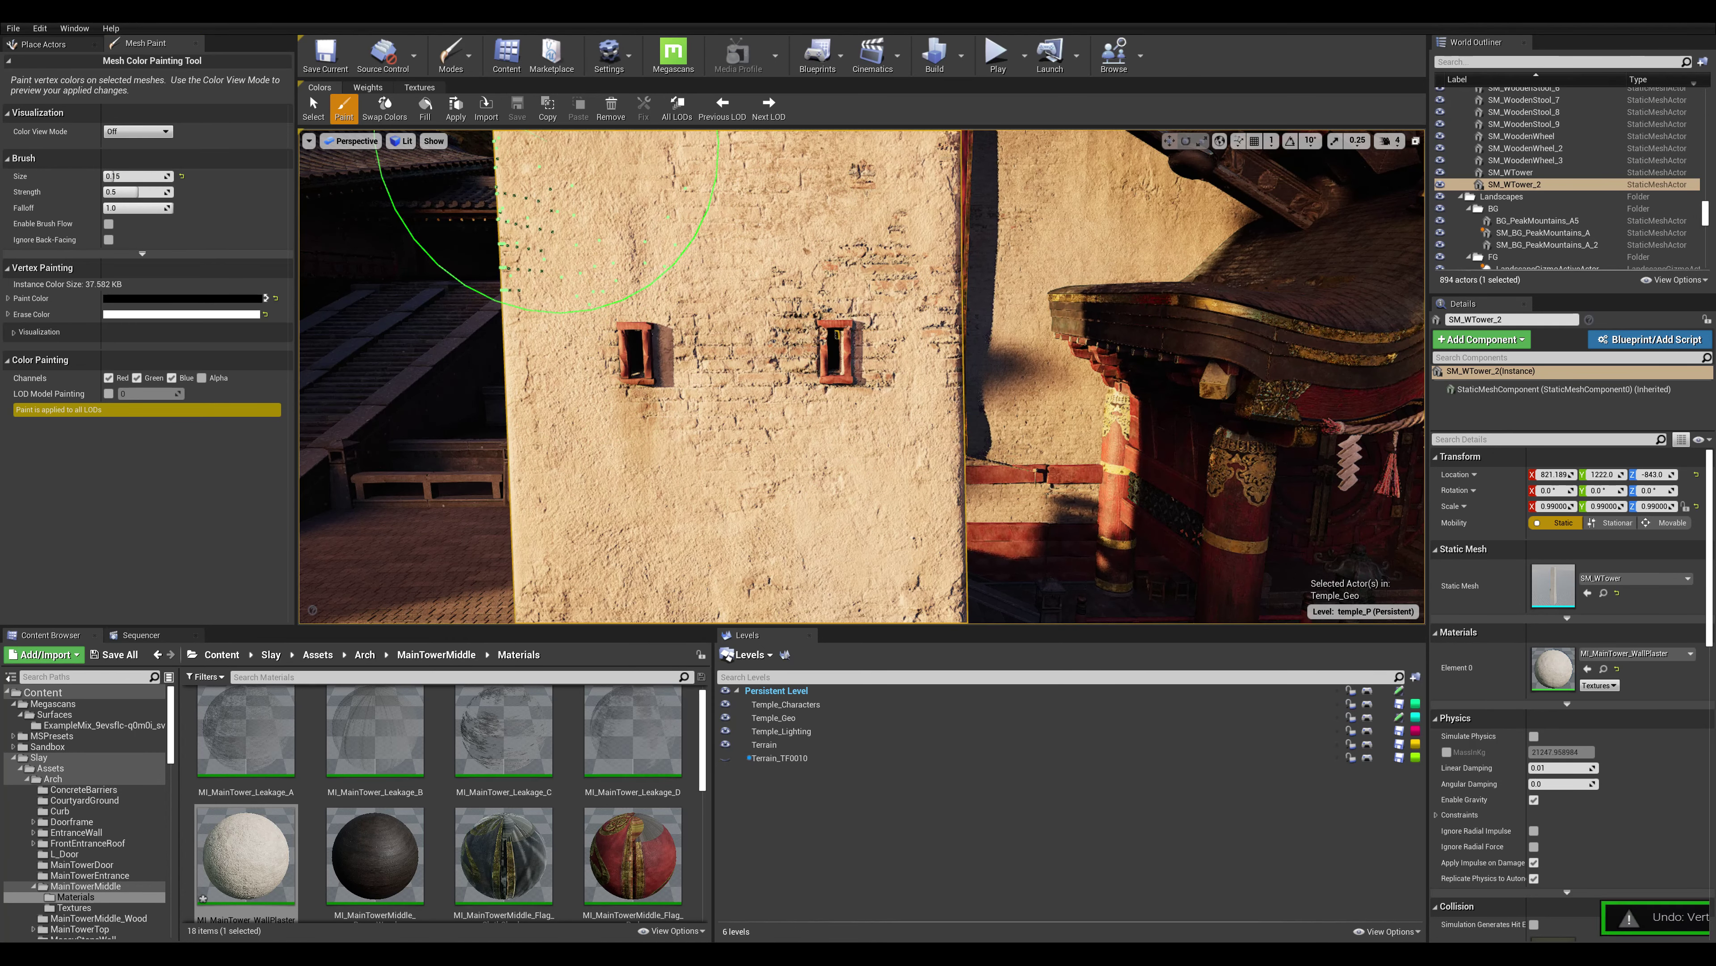
Reactivate the vertex color Paint tool on the tower and reduce the brush size to 0.075.
key("Escape")
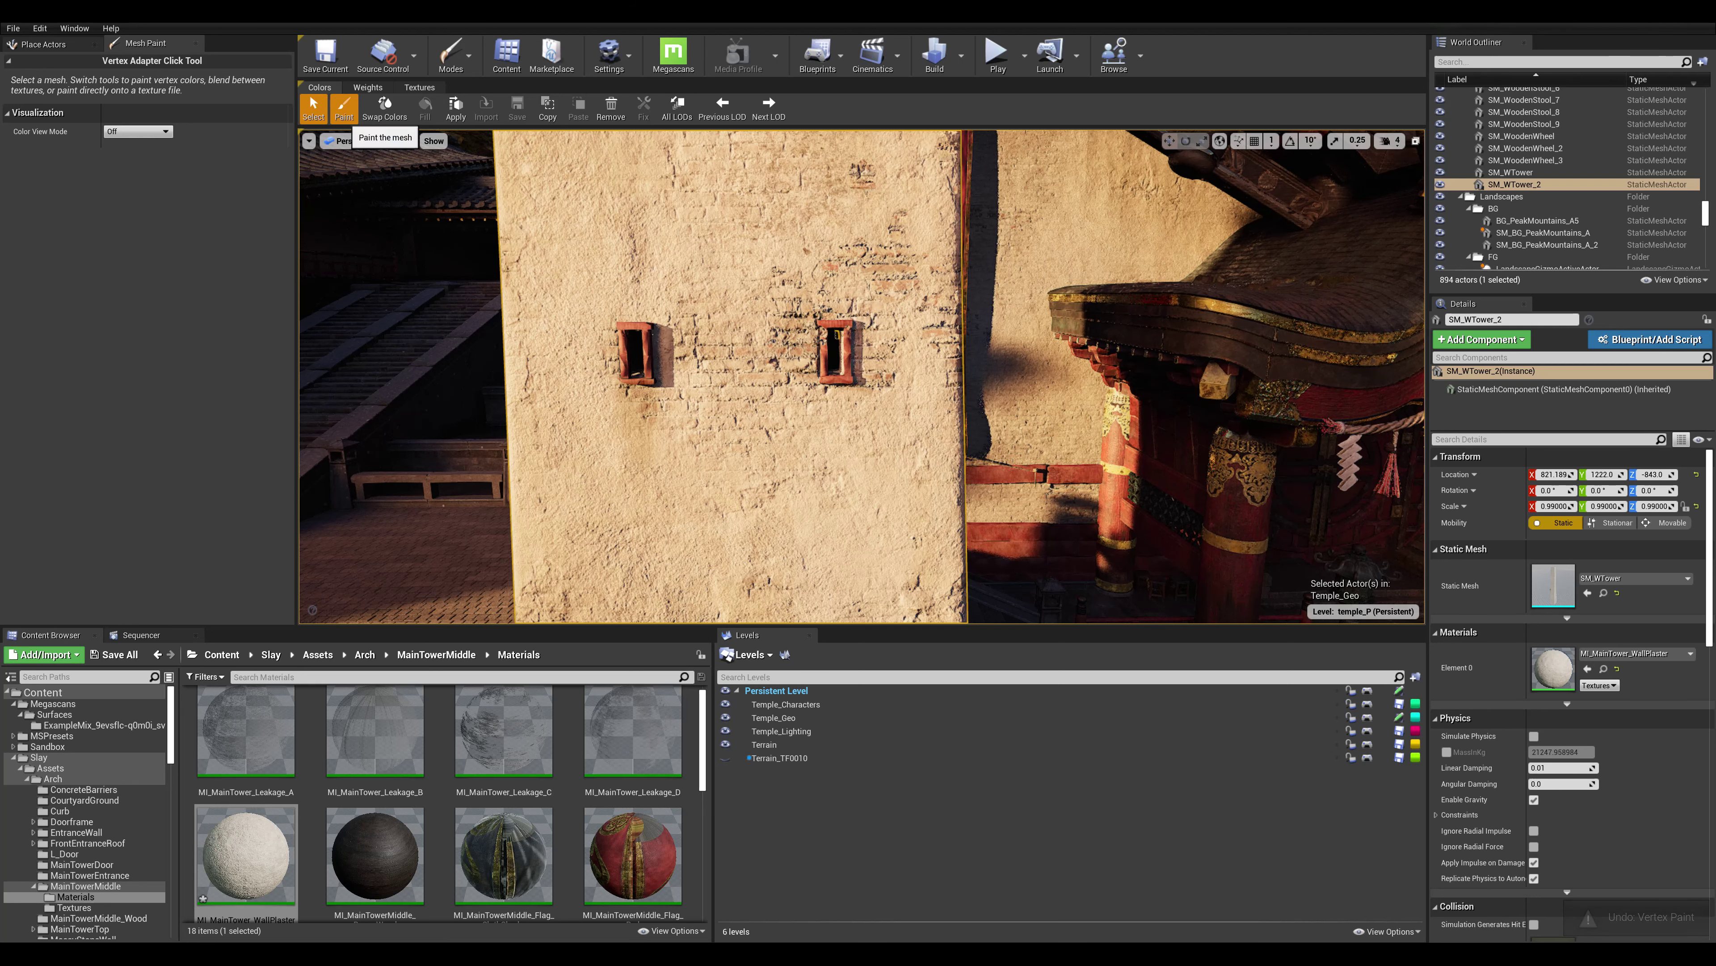
left_click(344, 109)
left_click(765, 344)
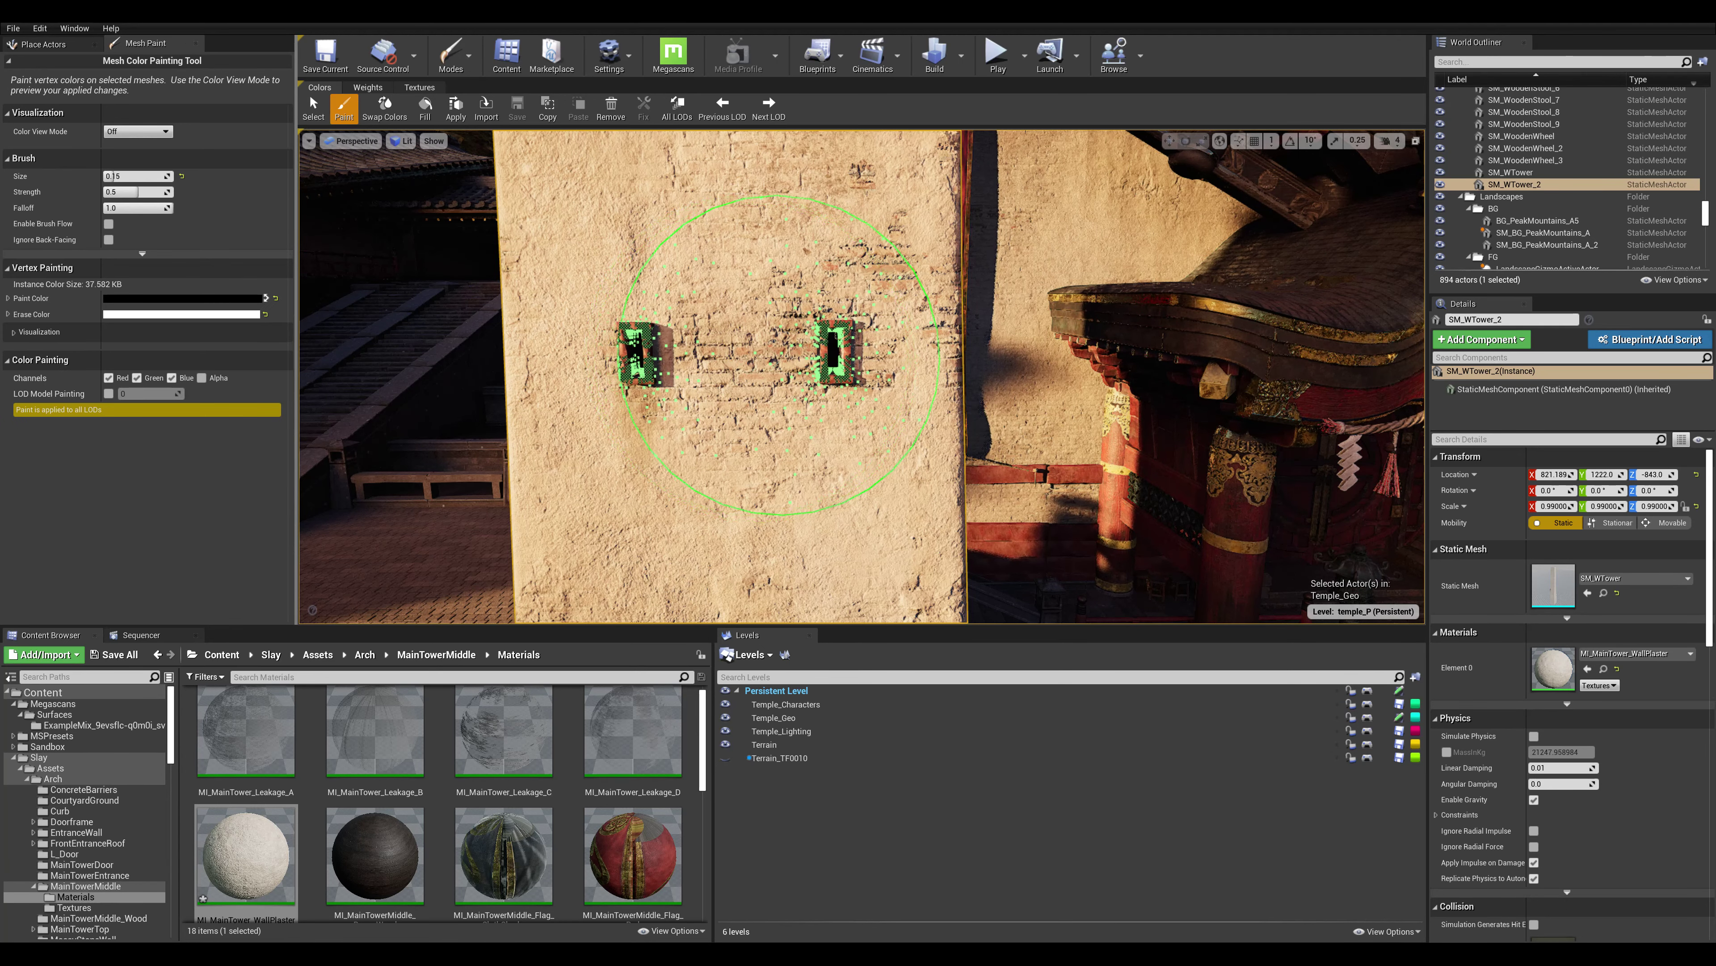
key("bracketleft")
scroll(788, 378, "up", 1)
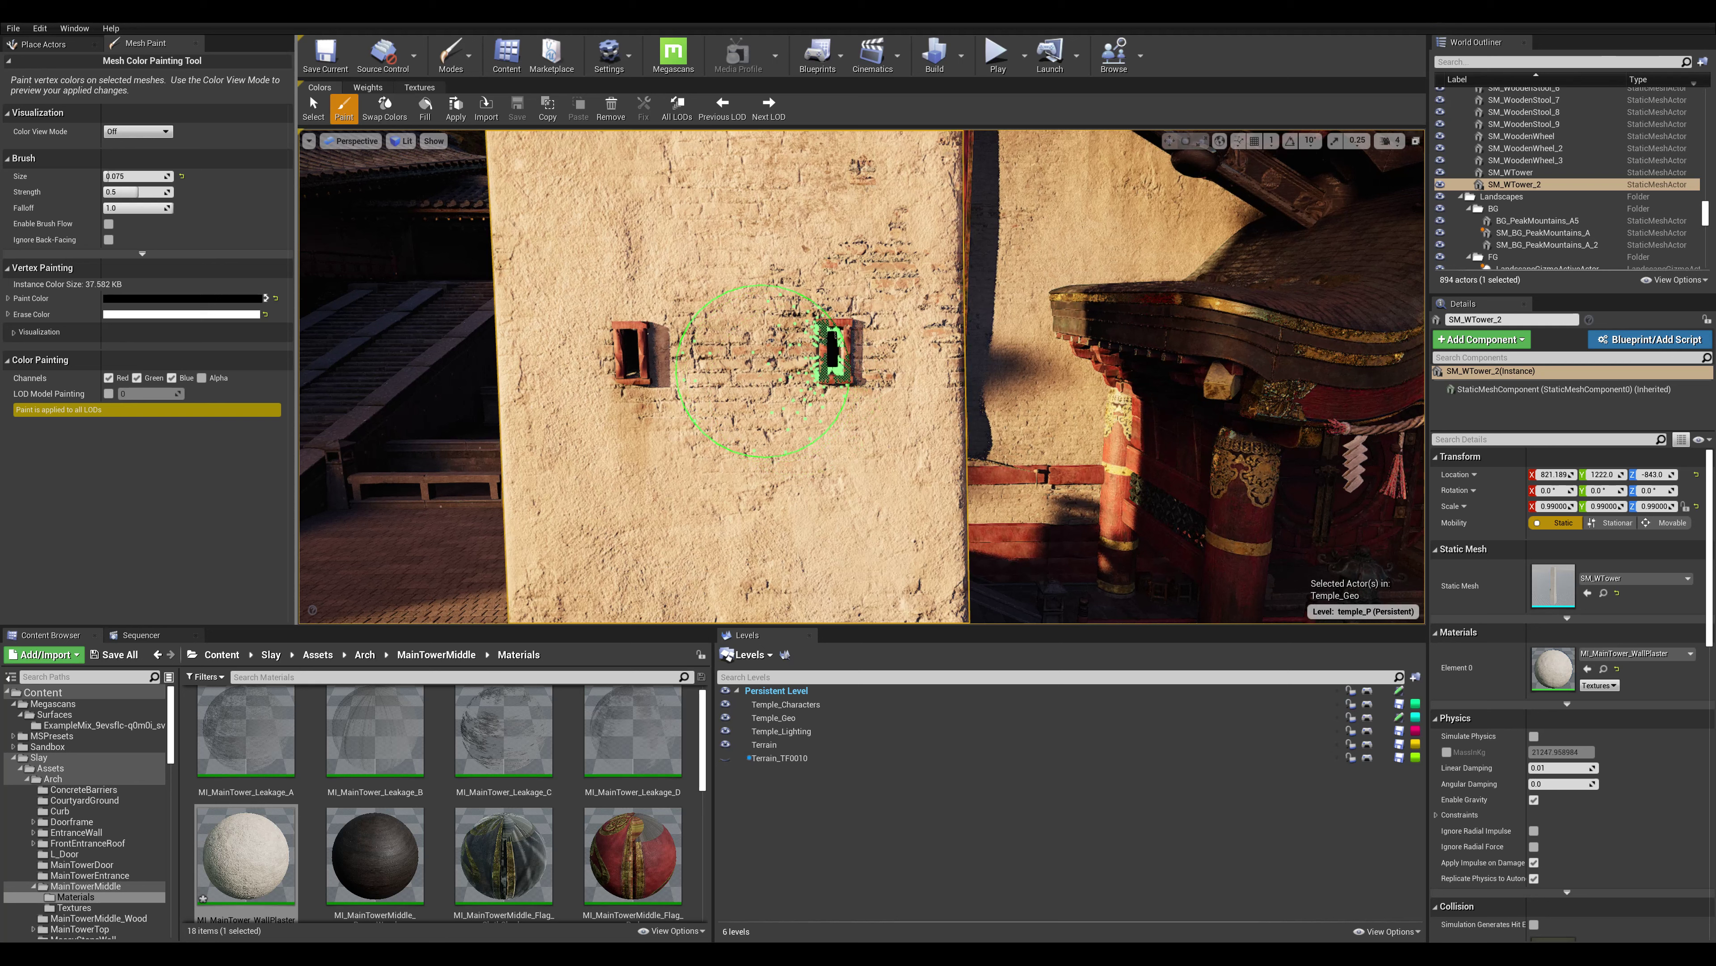
Paint black vertex color over the wall between and just below the tower's two upper windows.
left_click(737, 341)
left_click(735, 339)
left_click_drag(733, 337, 742, 380)
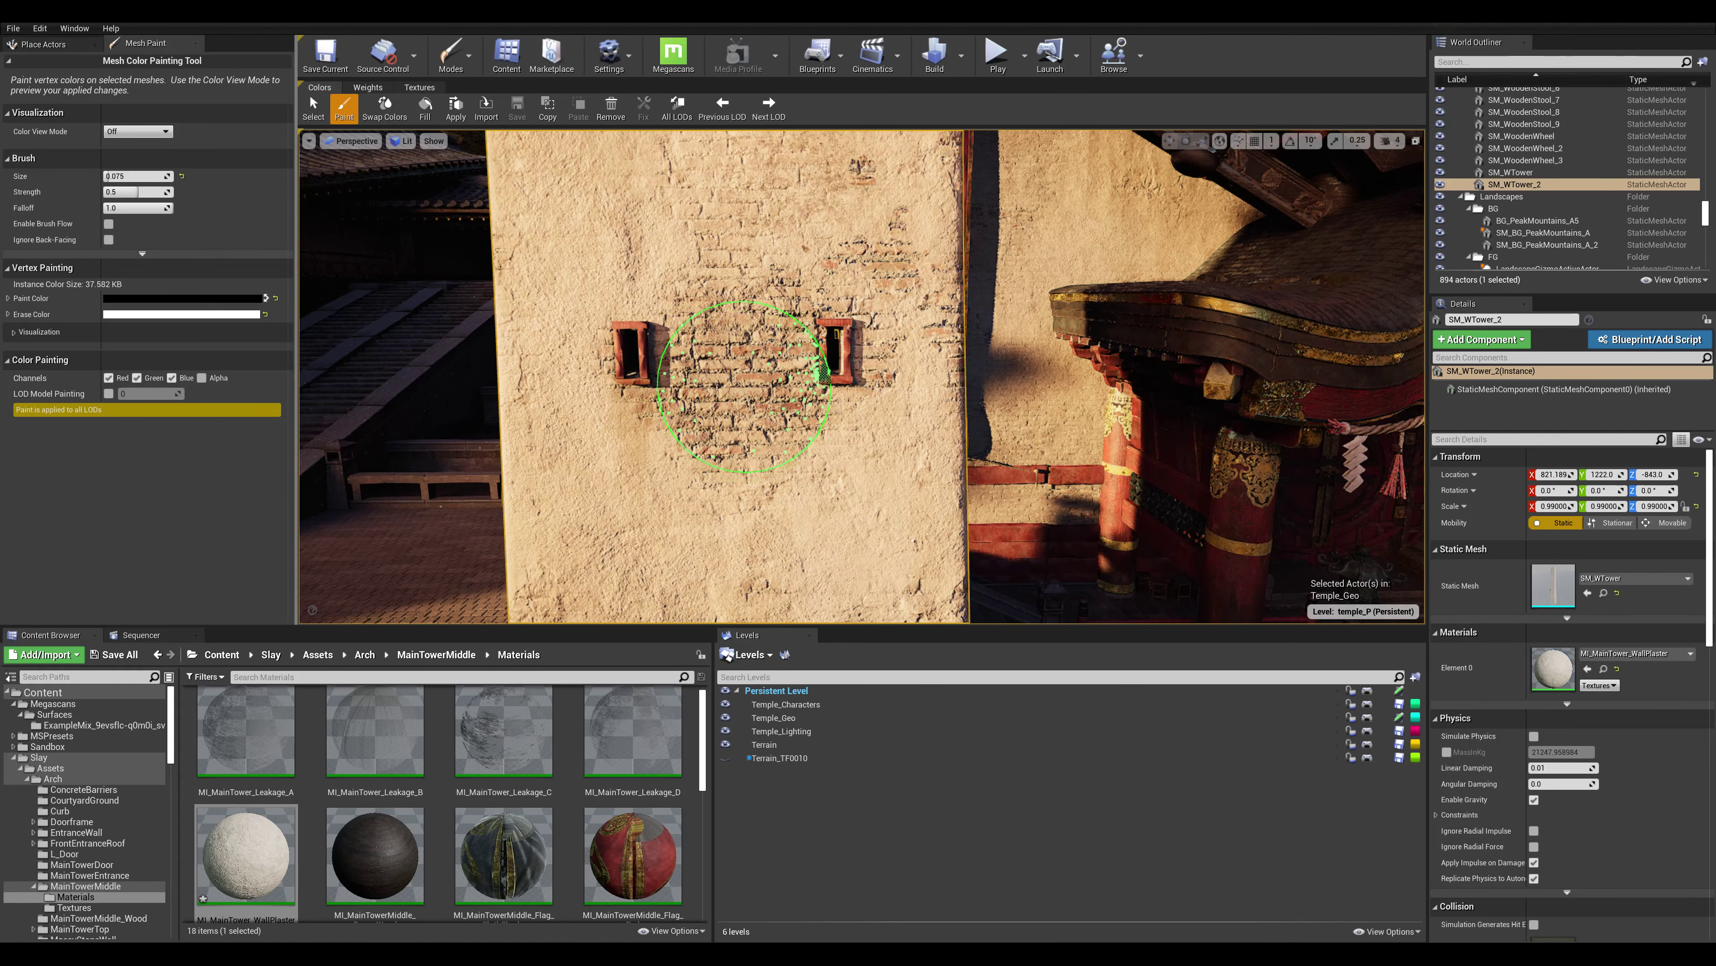
mouse_move(760, 404)
left_mouse_down()
mouse_move(737, 419)
mouse_move(720, 338)
left_mouse_up()
Swap the paint color to white, brush over the exposed bricks between the windows and undo the last stroke.
key("x")
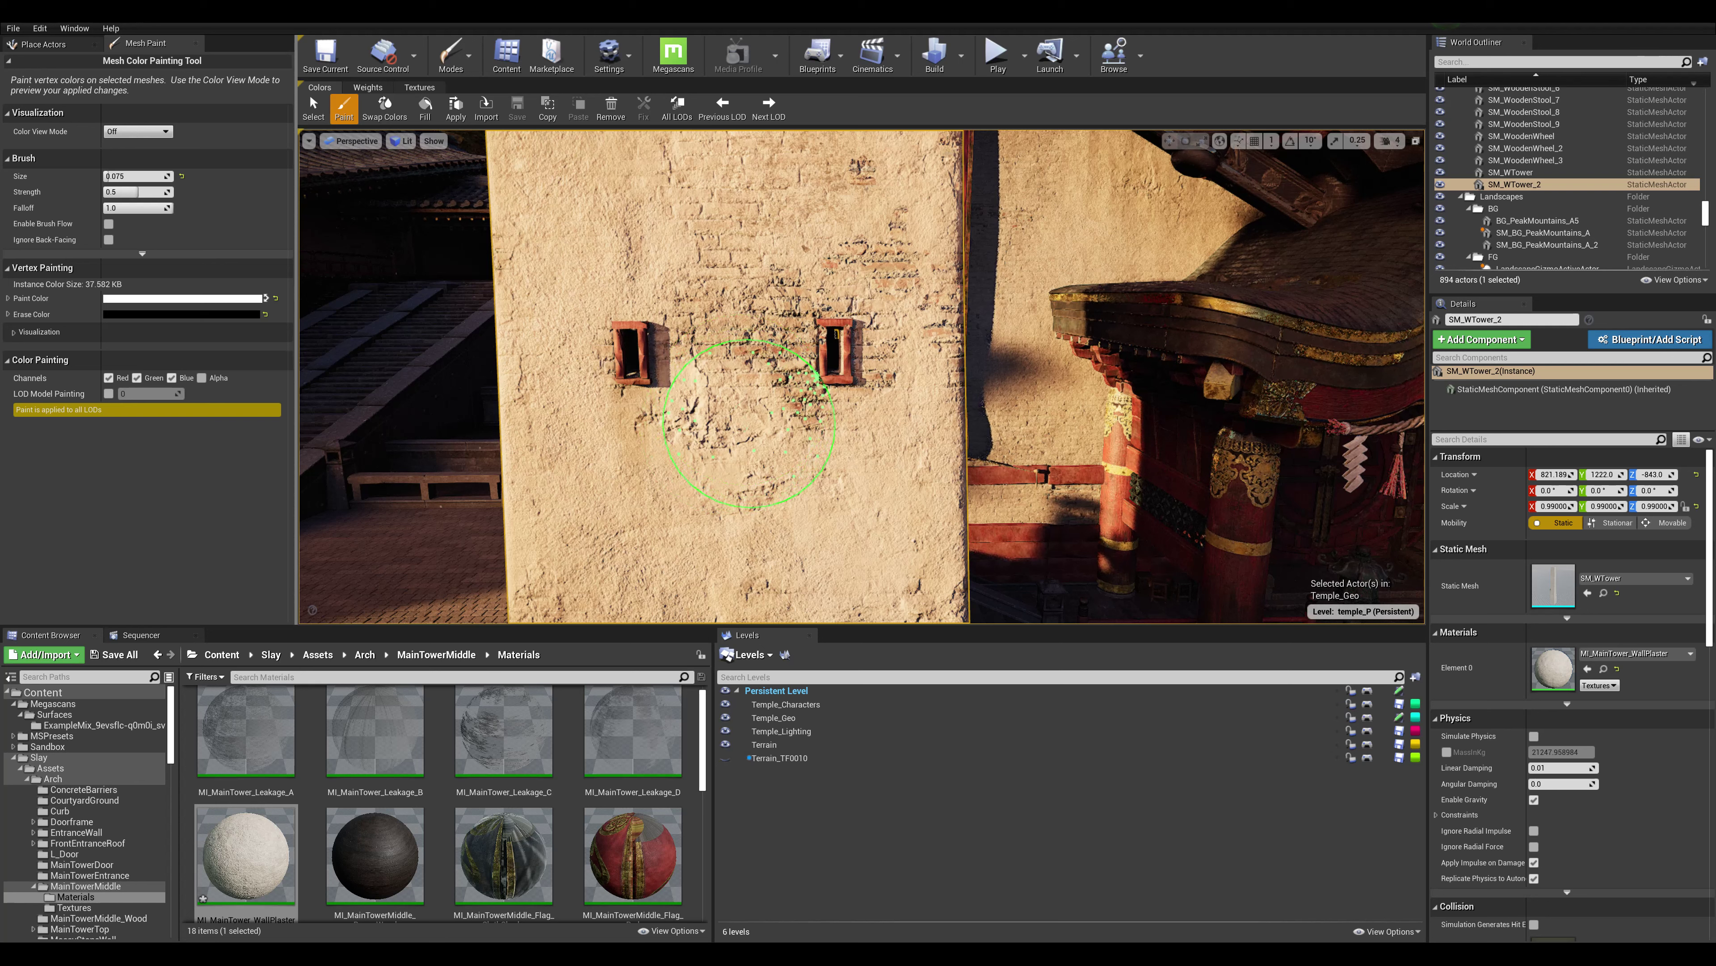
left_click_drag(748, 424, 719, 311)
key("ctrl+z")
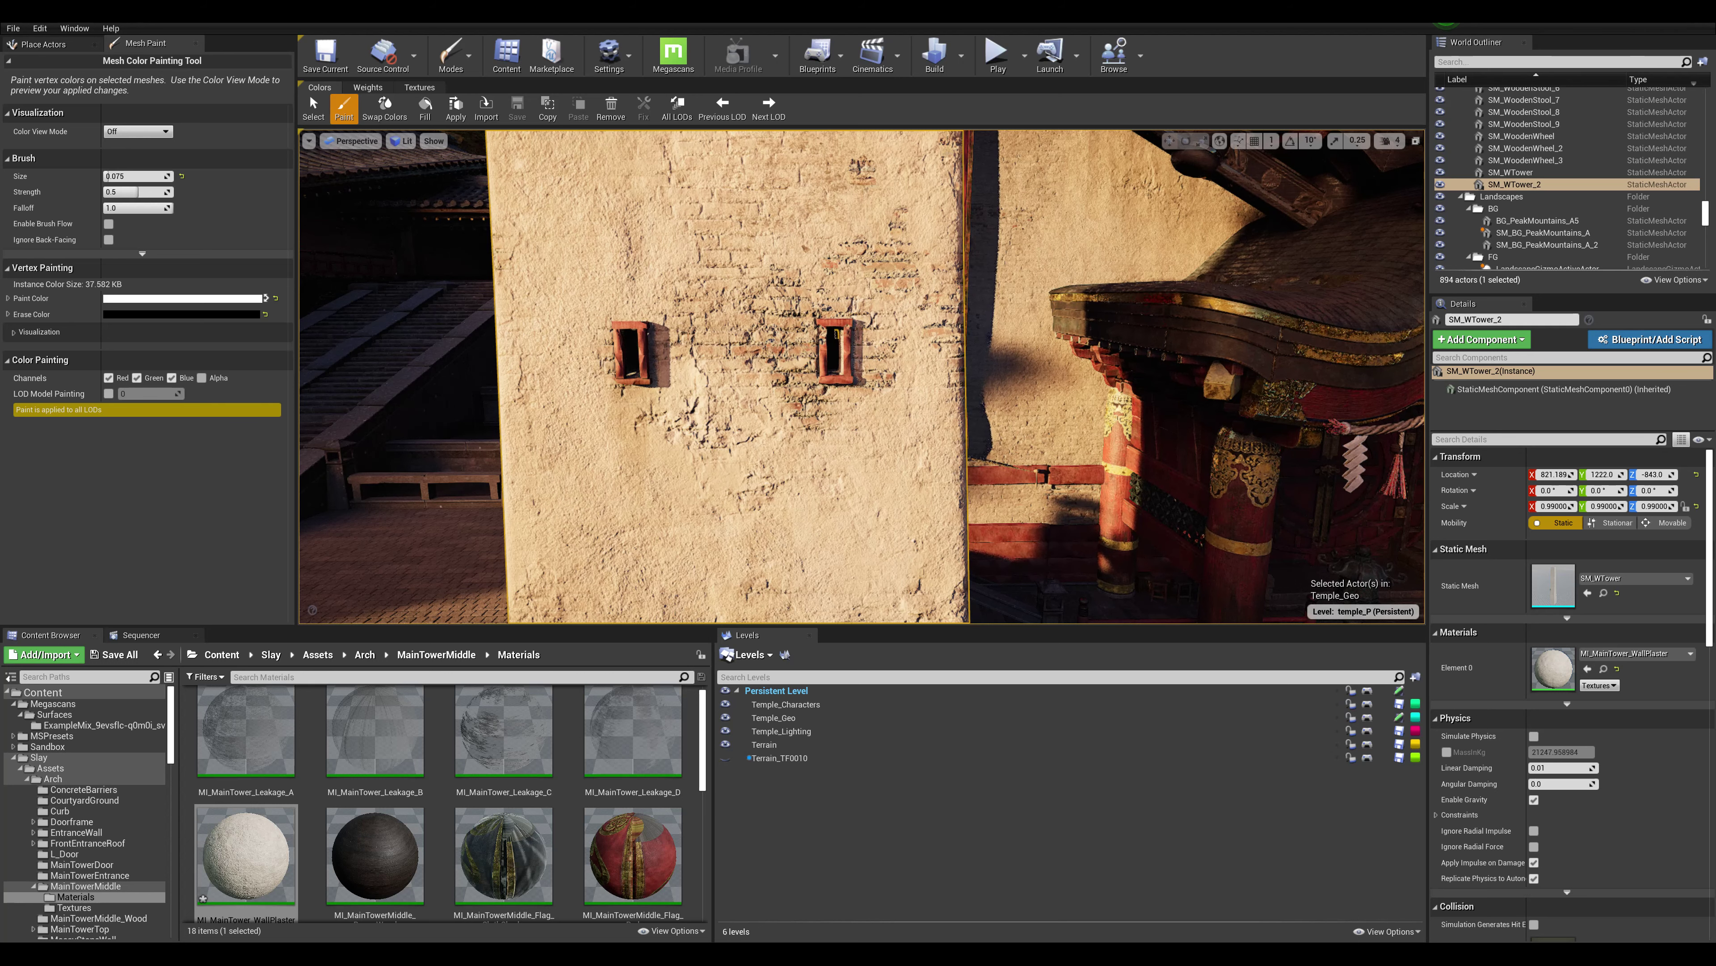
Arrange the material editor so the tower's painted wall stays in view, and set Layer 4's Height Blend Bias to 0.46061.
left_click_drag(1710, 118, 344, 467)
right_click_drag(858, 352, 655, 332)
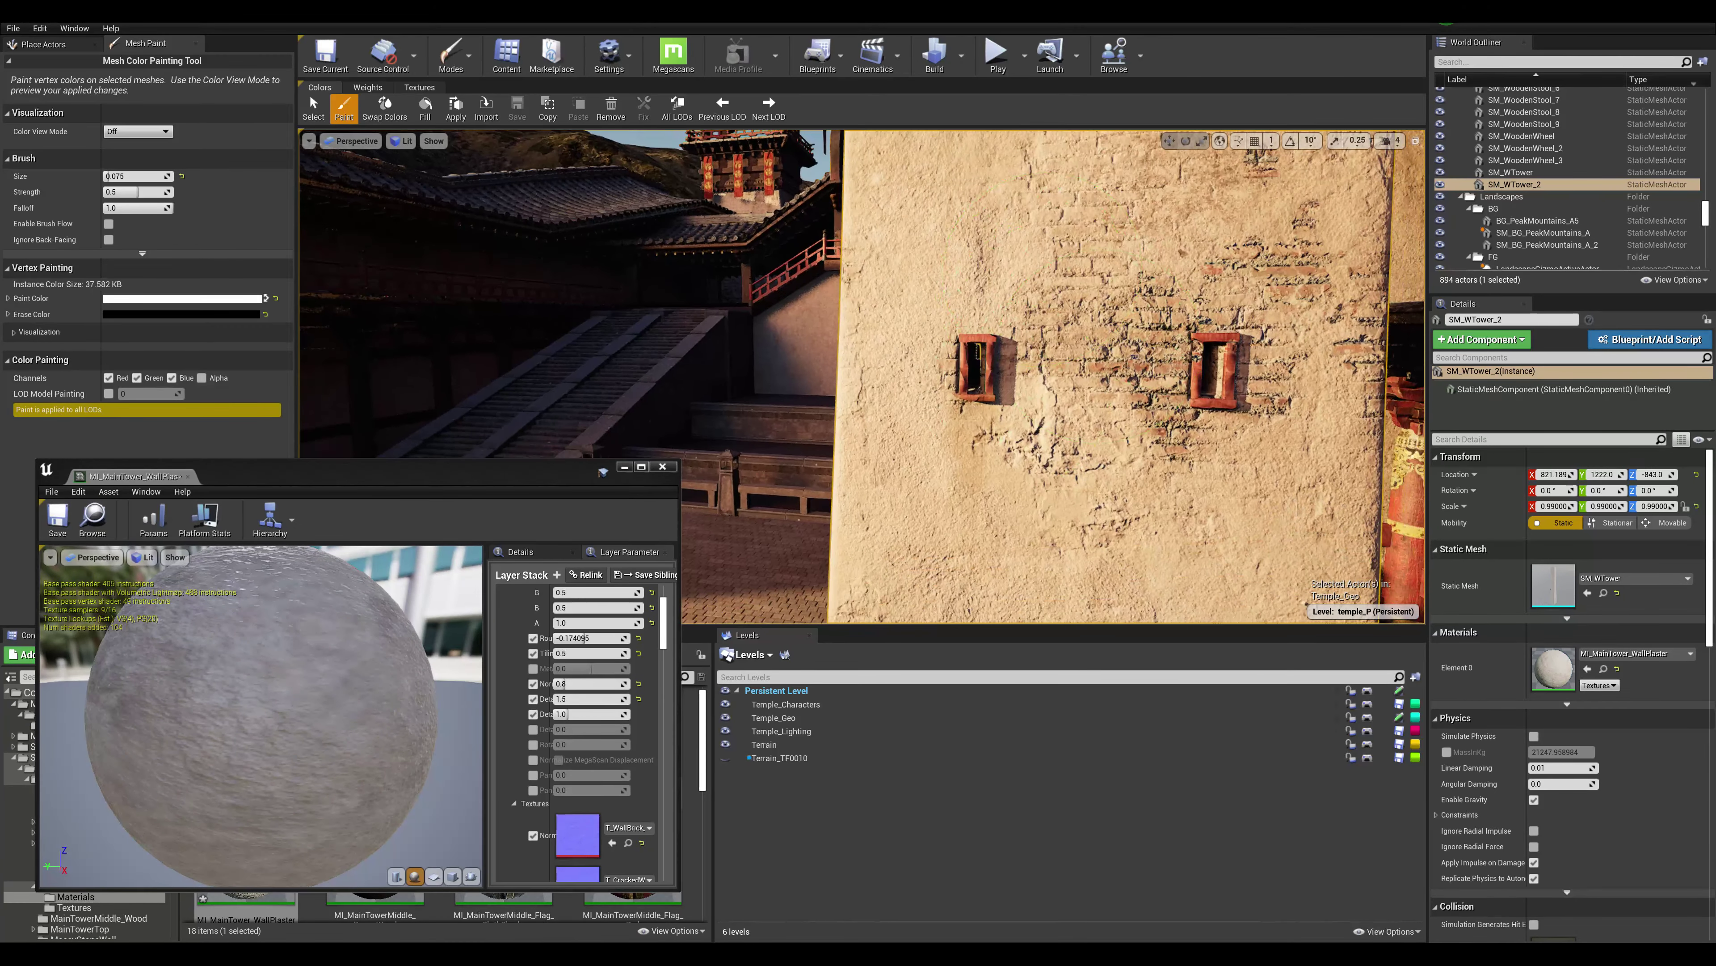
left_click_drag(604, 471, 615, 367)
left_click_drag(690, 785, 932, 949)
scroll(842, 774, "down", 7)
mouse_move(798, 657)
left_mouse_down()
mouse_move(774, 657)
mouse_move(853, 657)
left_mouse_up()
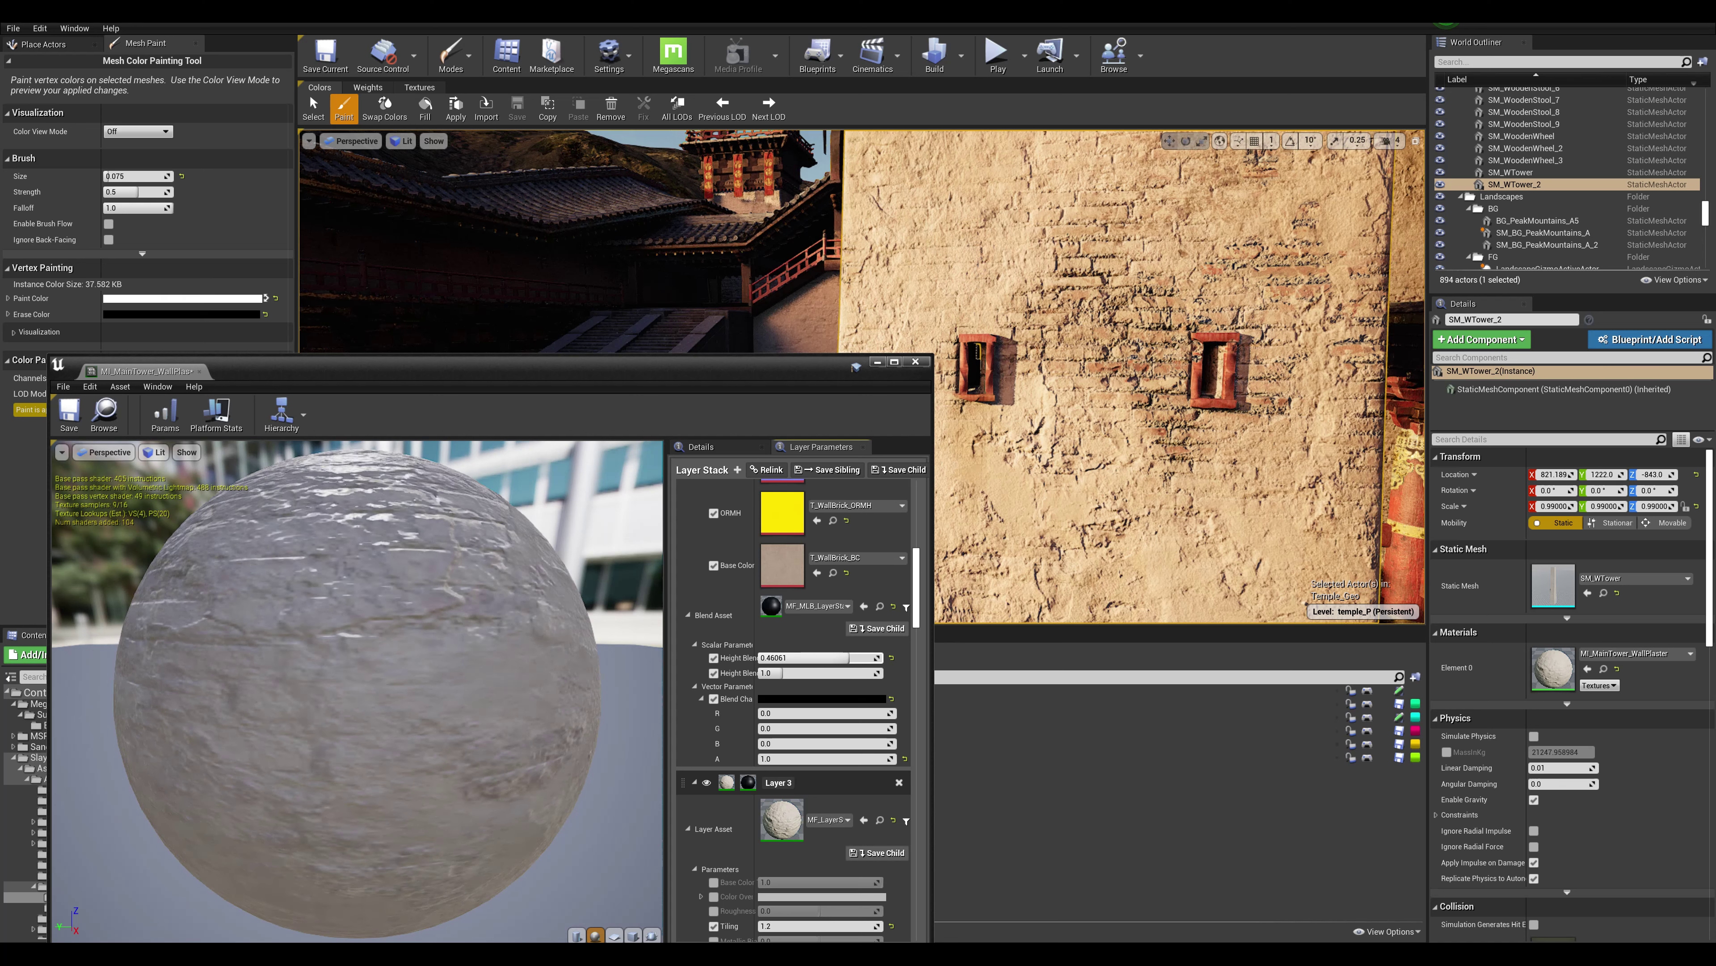
Set Layer 3's Height Blend Bias to 0.520319 and paint a white vertex color stroke above the tower's left window.
scroll(794, 710, "down", 10)
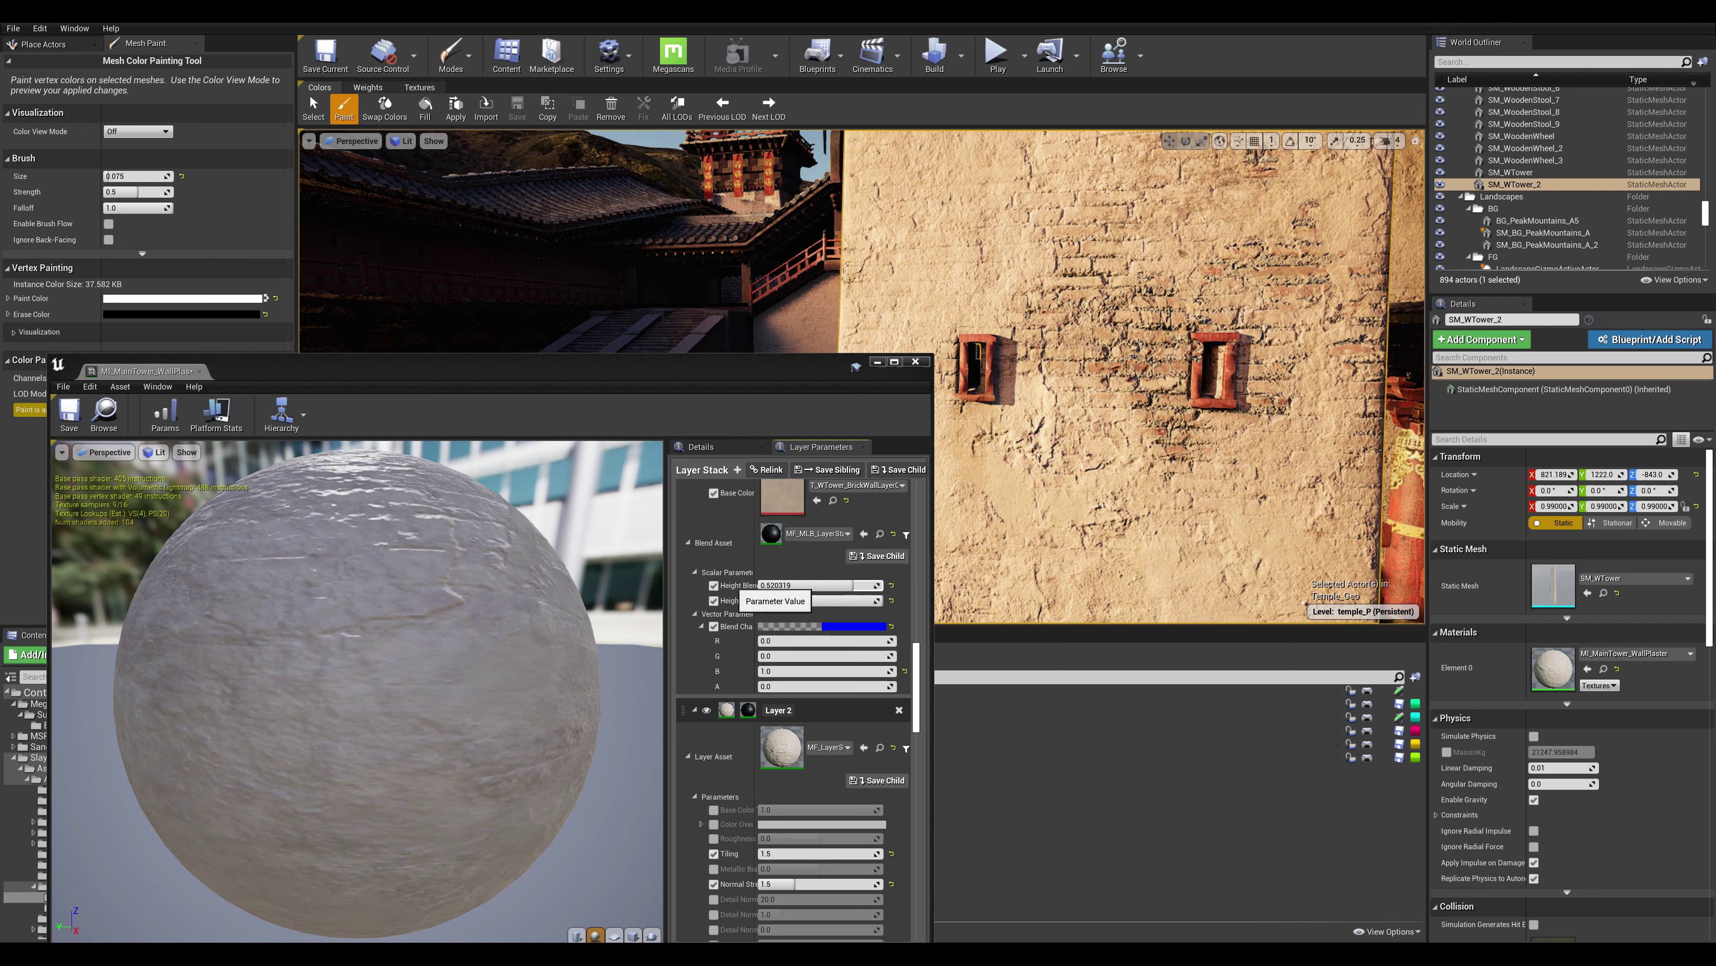
left_click_drag(665, 676, 631, 676)
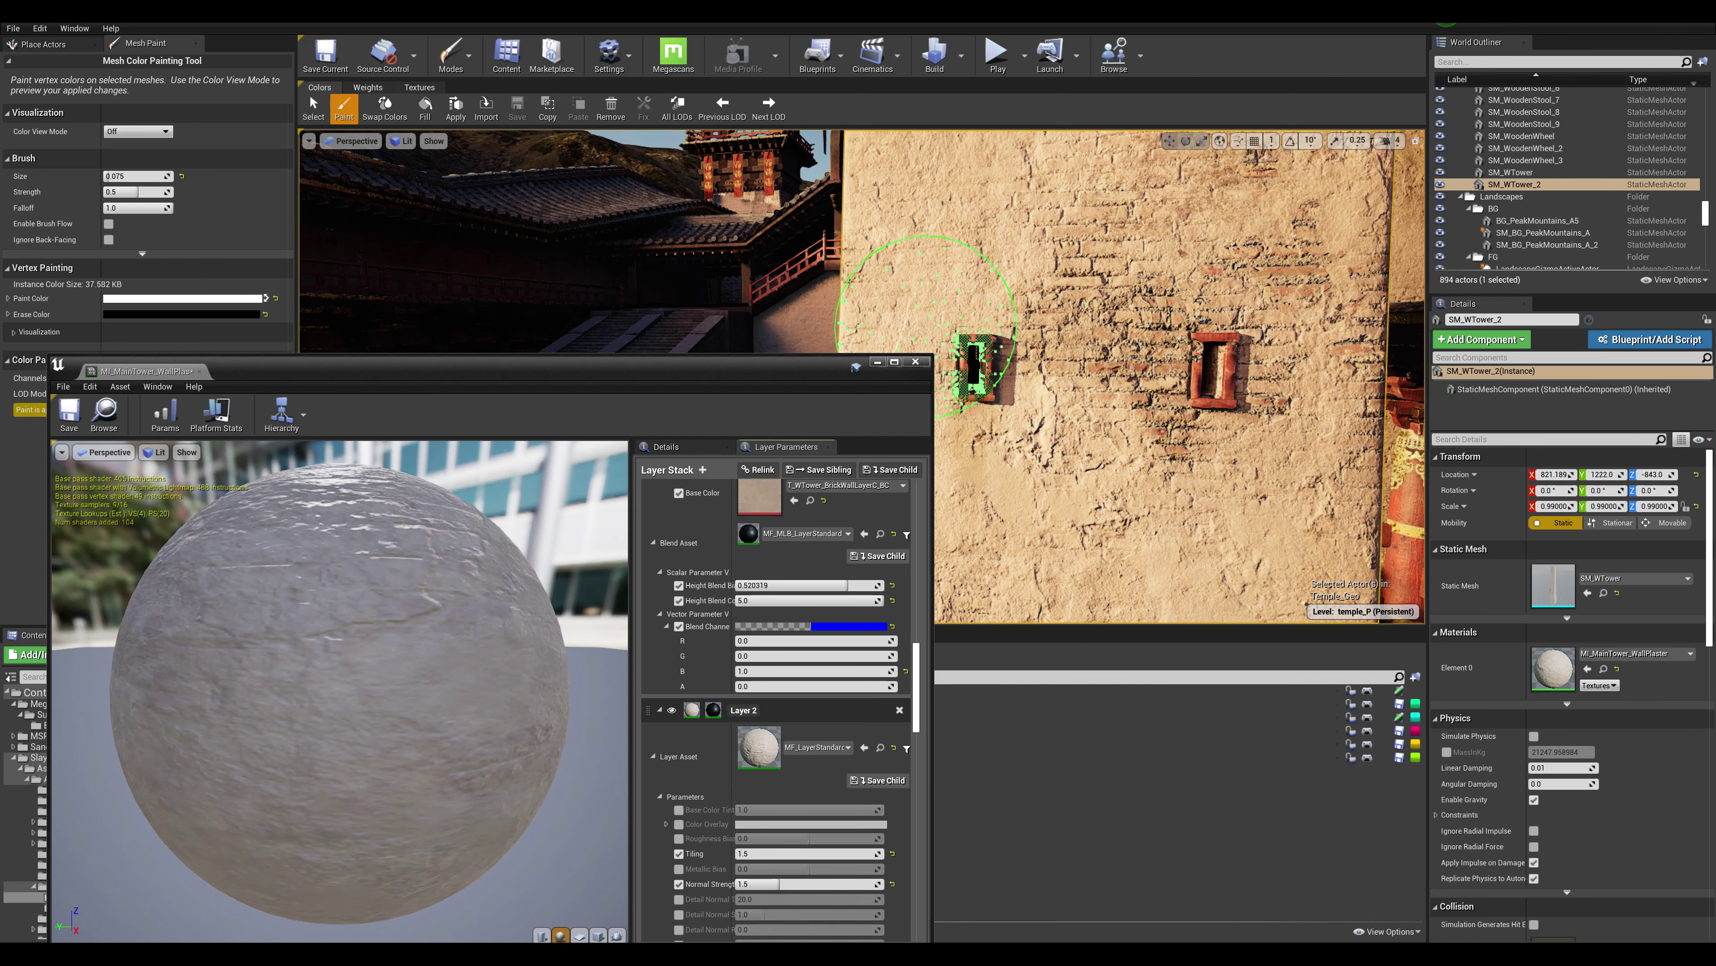
left_click_drag(956, 270, 988, 281)
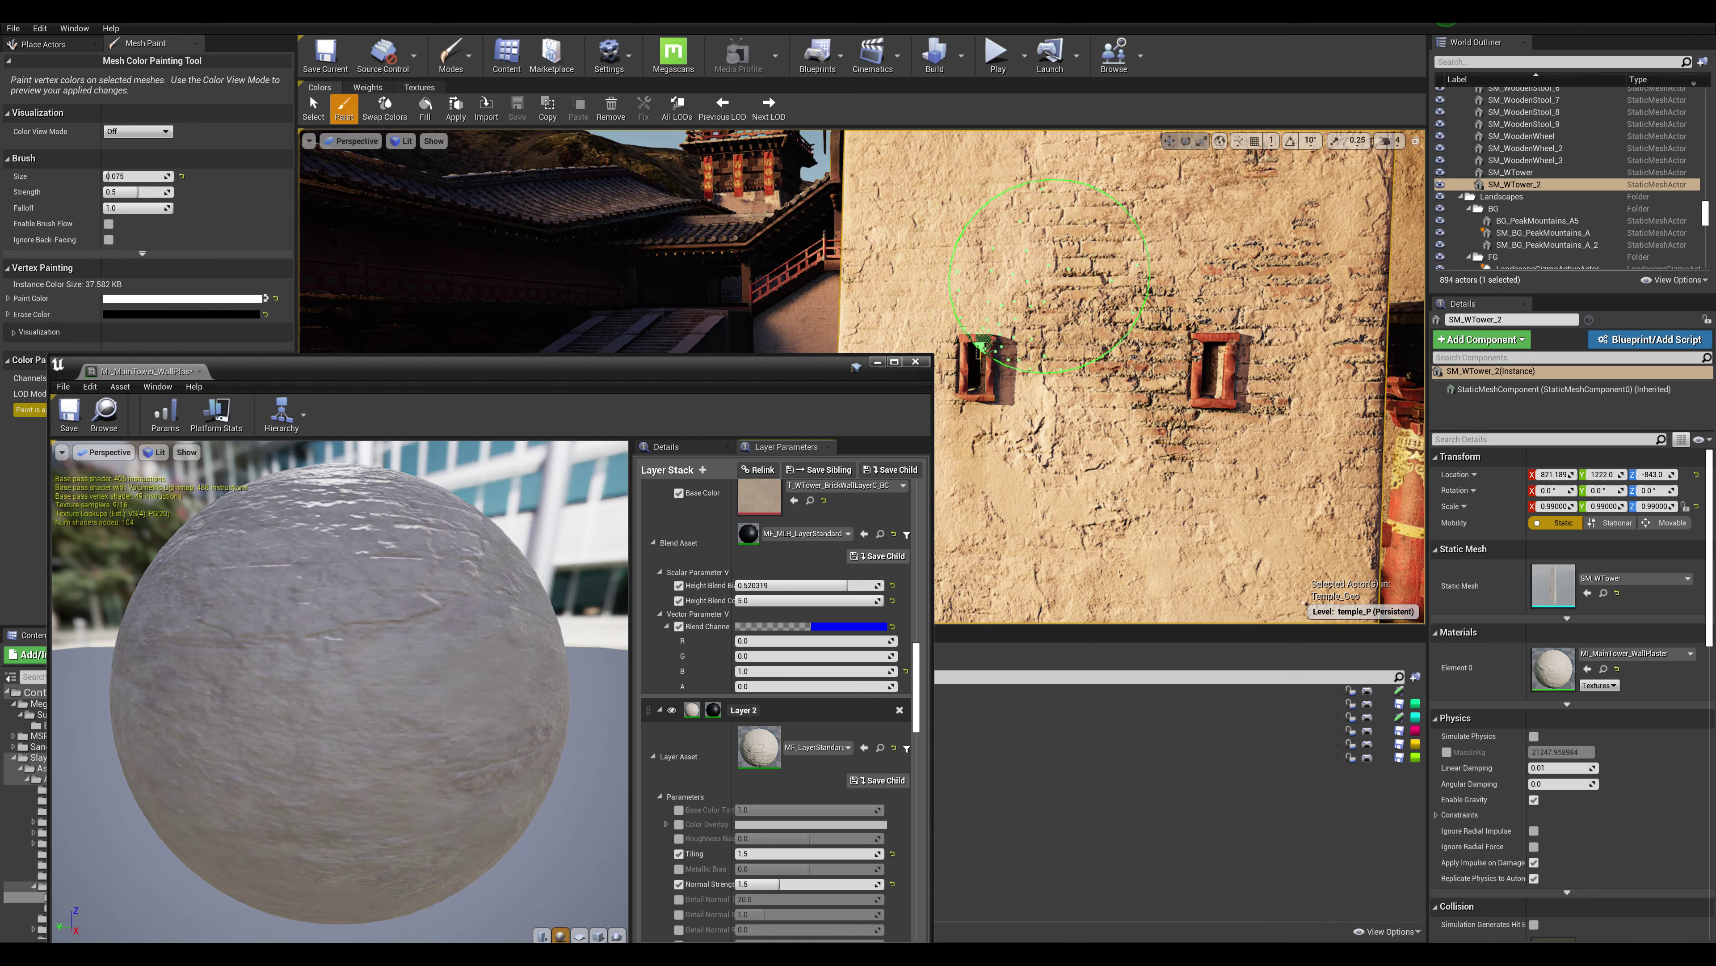
Minimize the material editor and end the vertex paint session with the whole tower front in view.
mouse_move(1065, 253)
right_mouse_down()
mouse_move(1092, 399)
mouse_move(1183, 443)
mouse_move(1182, 406)
right_mouse_up()
key("s")
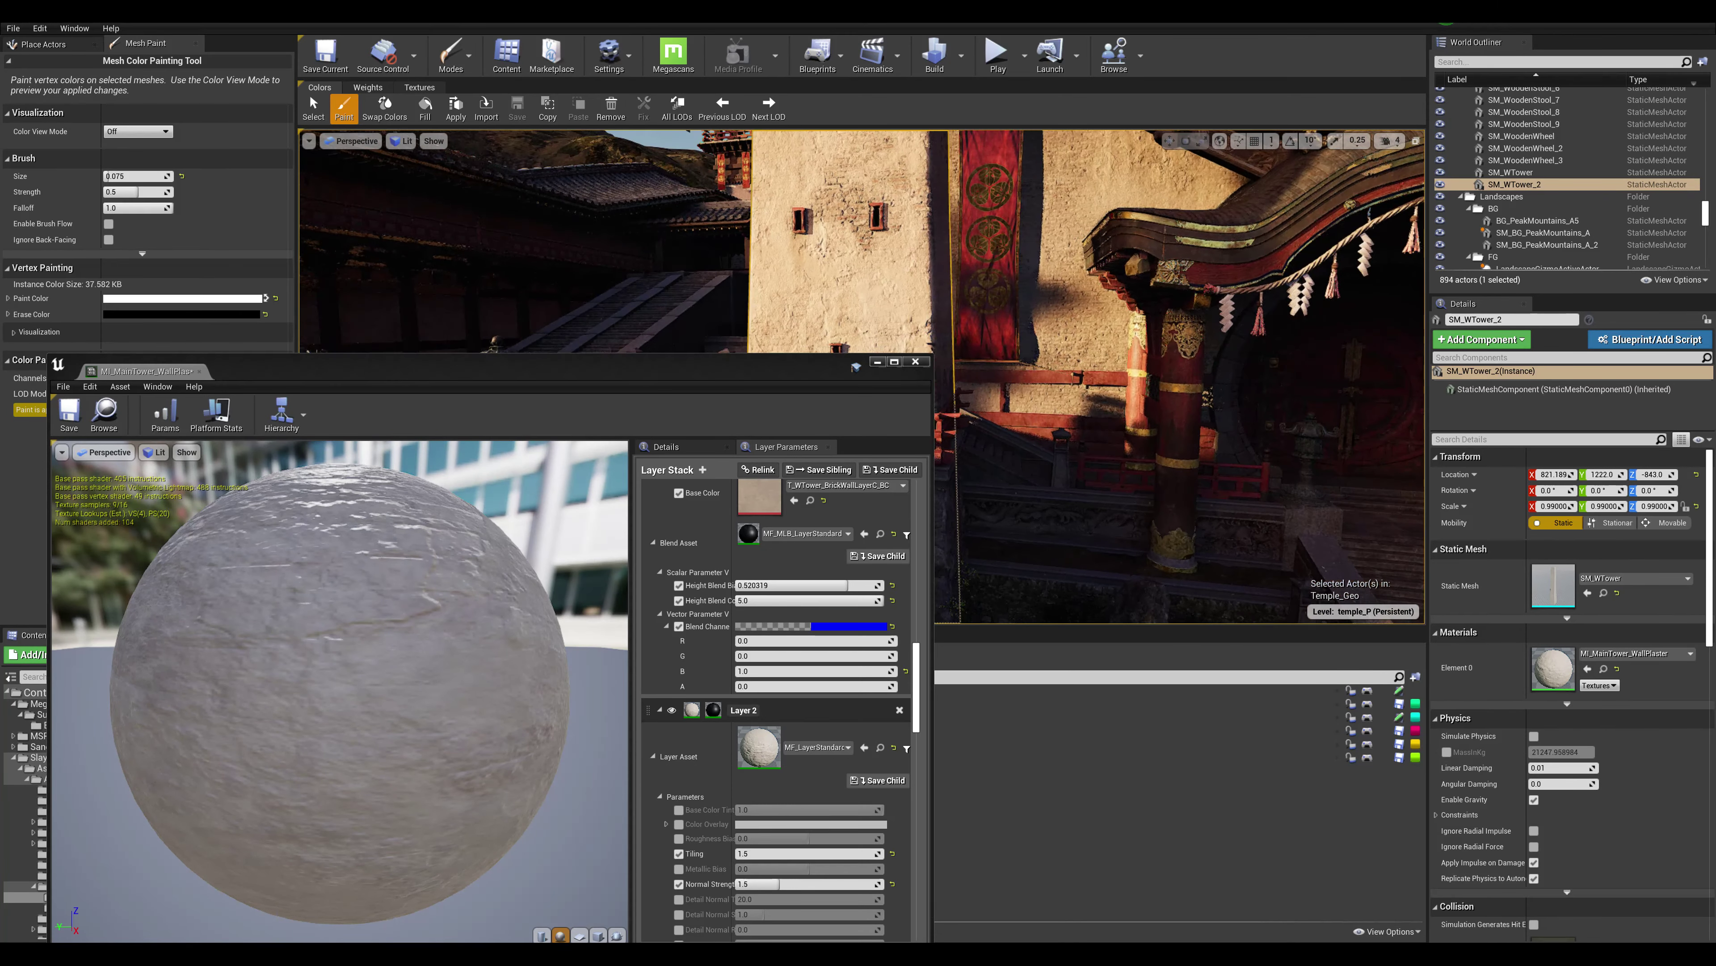
left_click(877, 362)
right_click_drag(877, 361, 893, 257)
key("s")
middle_click_drag(892, 257, 857, 269)
key("d")
right_click_drag(857, 269, 840, 306)
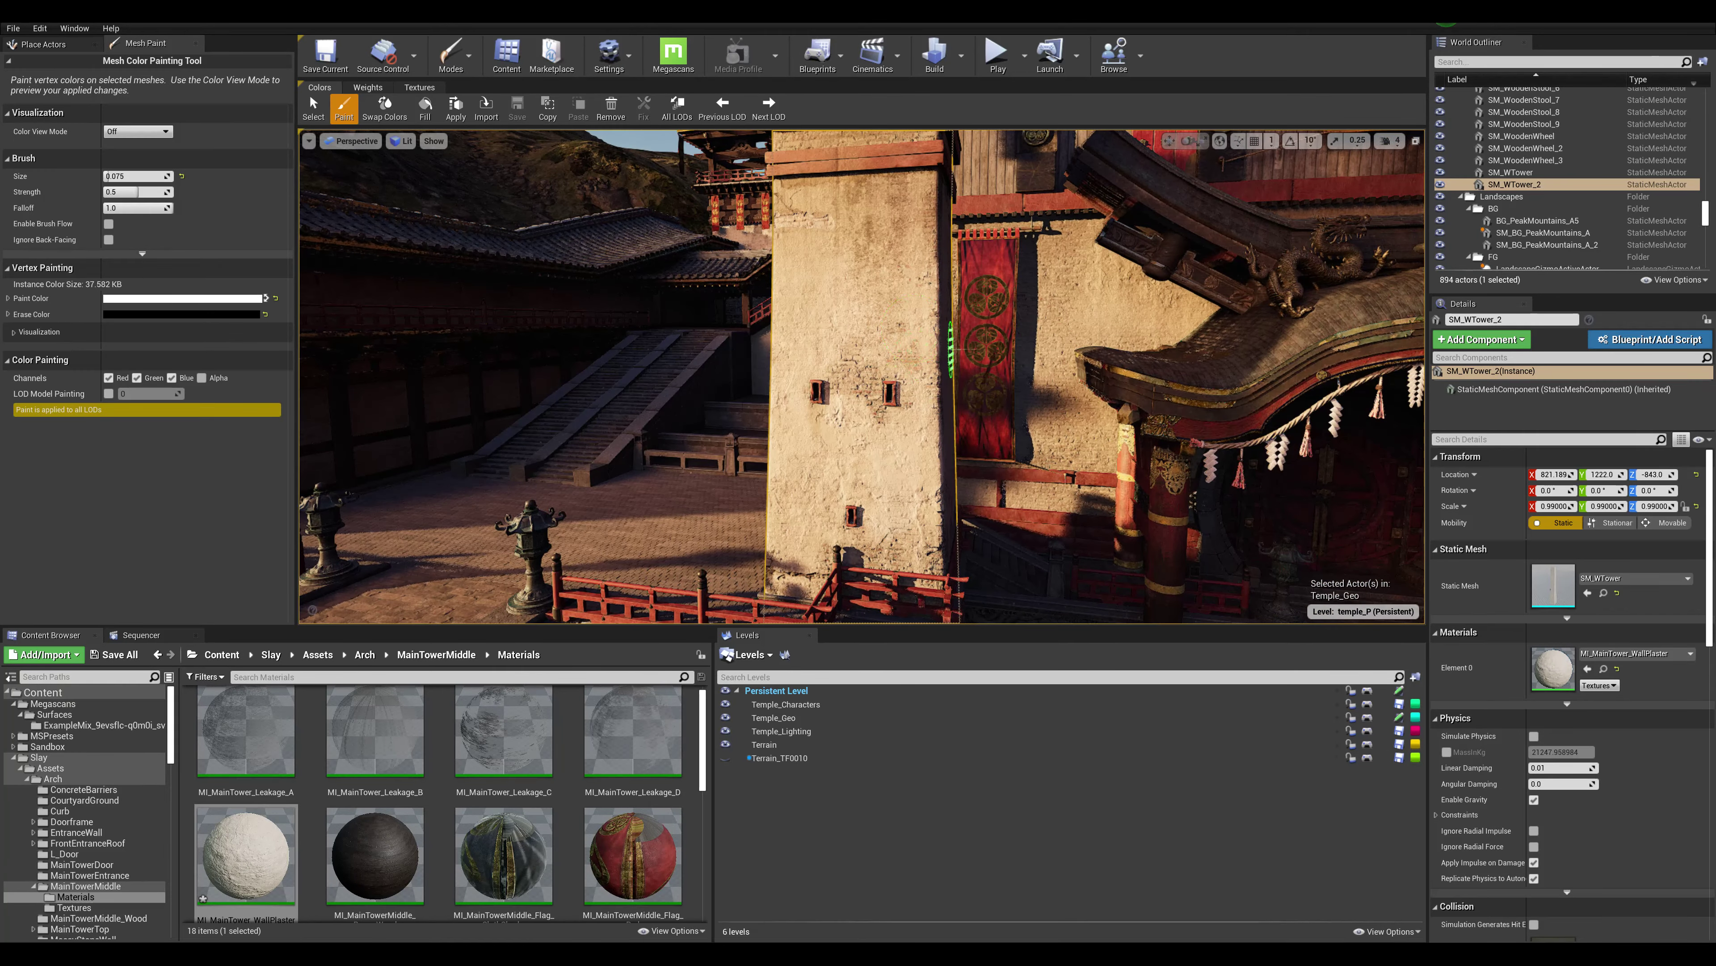
key("Escape")
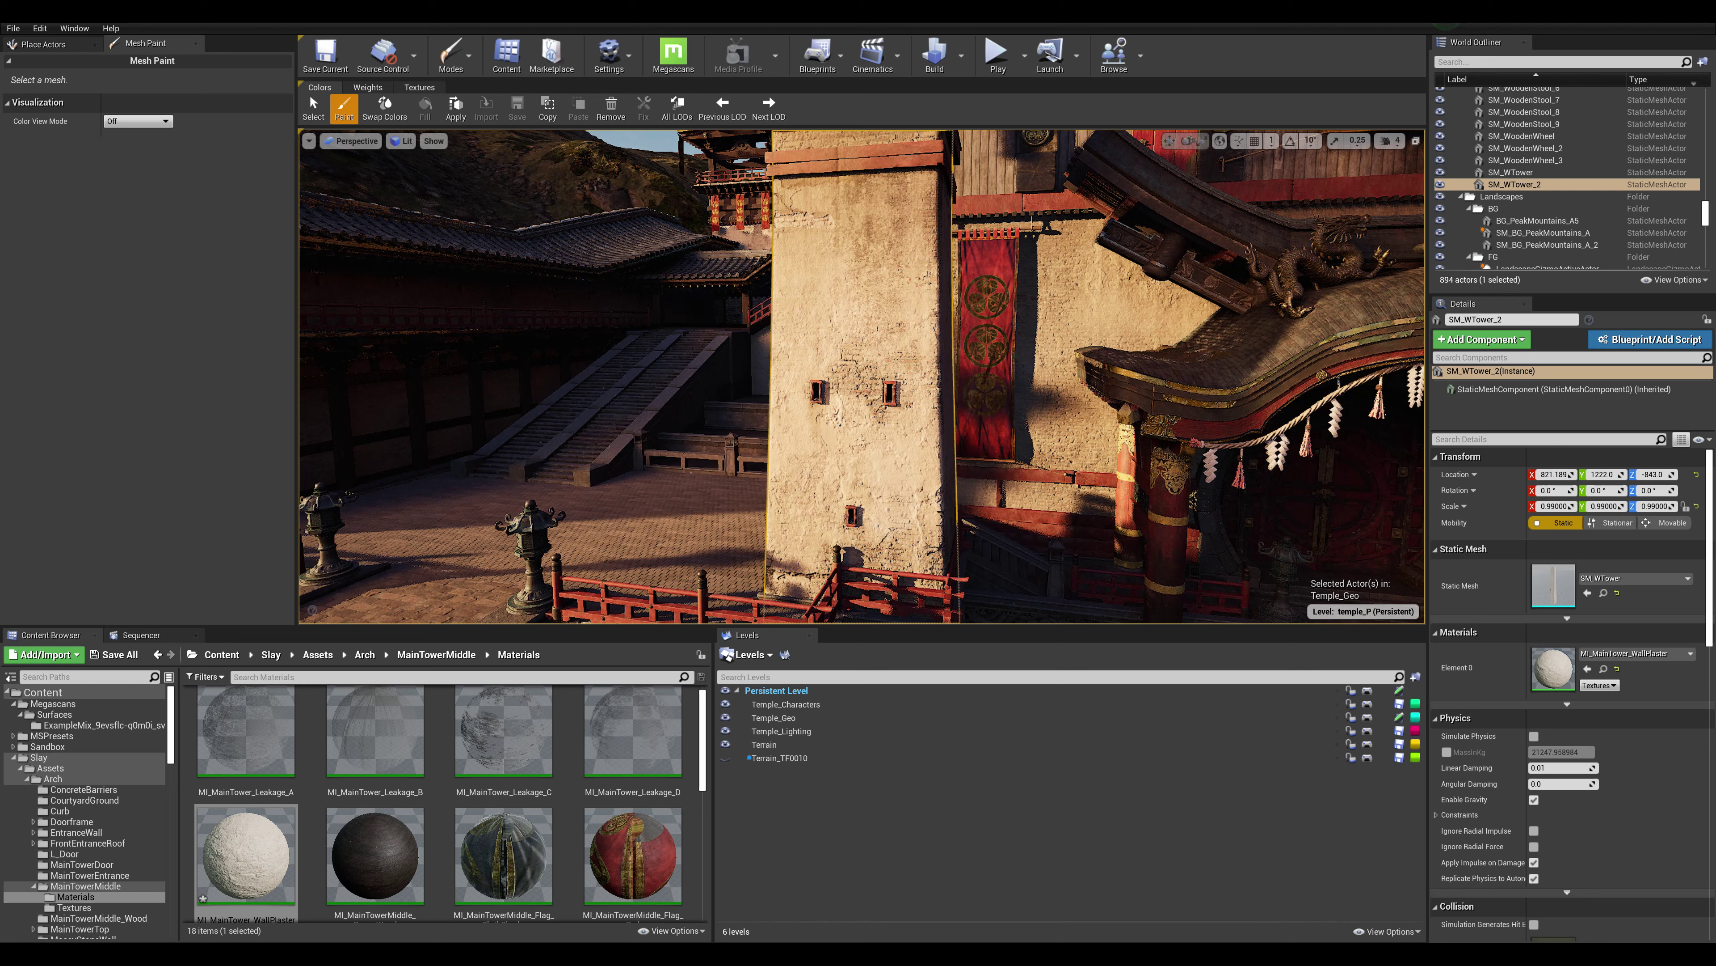
Display the decal icons placed over the upper part of the plaster tower.
right_click_drag(861, 376, 946, 460)
mouse_move(869, 337)
right_mouse_down()
mouse_move(872, 365)
mouse_move(855, 359)
mouse_move(874, 319)
right_mouse_up()
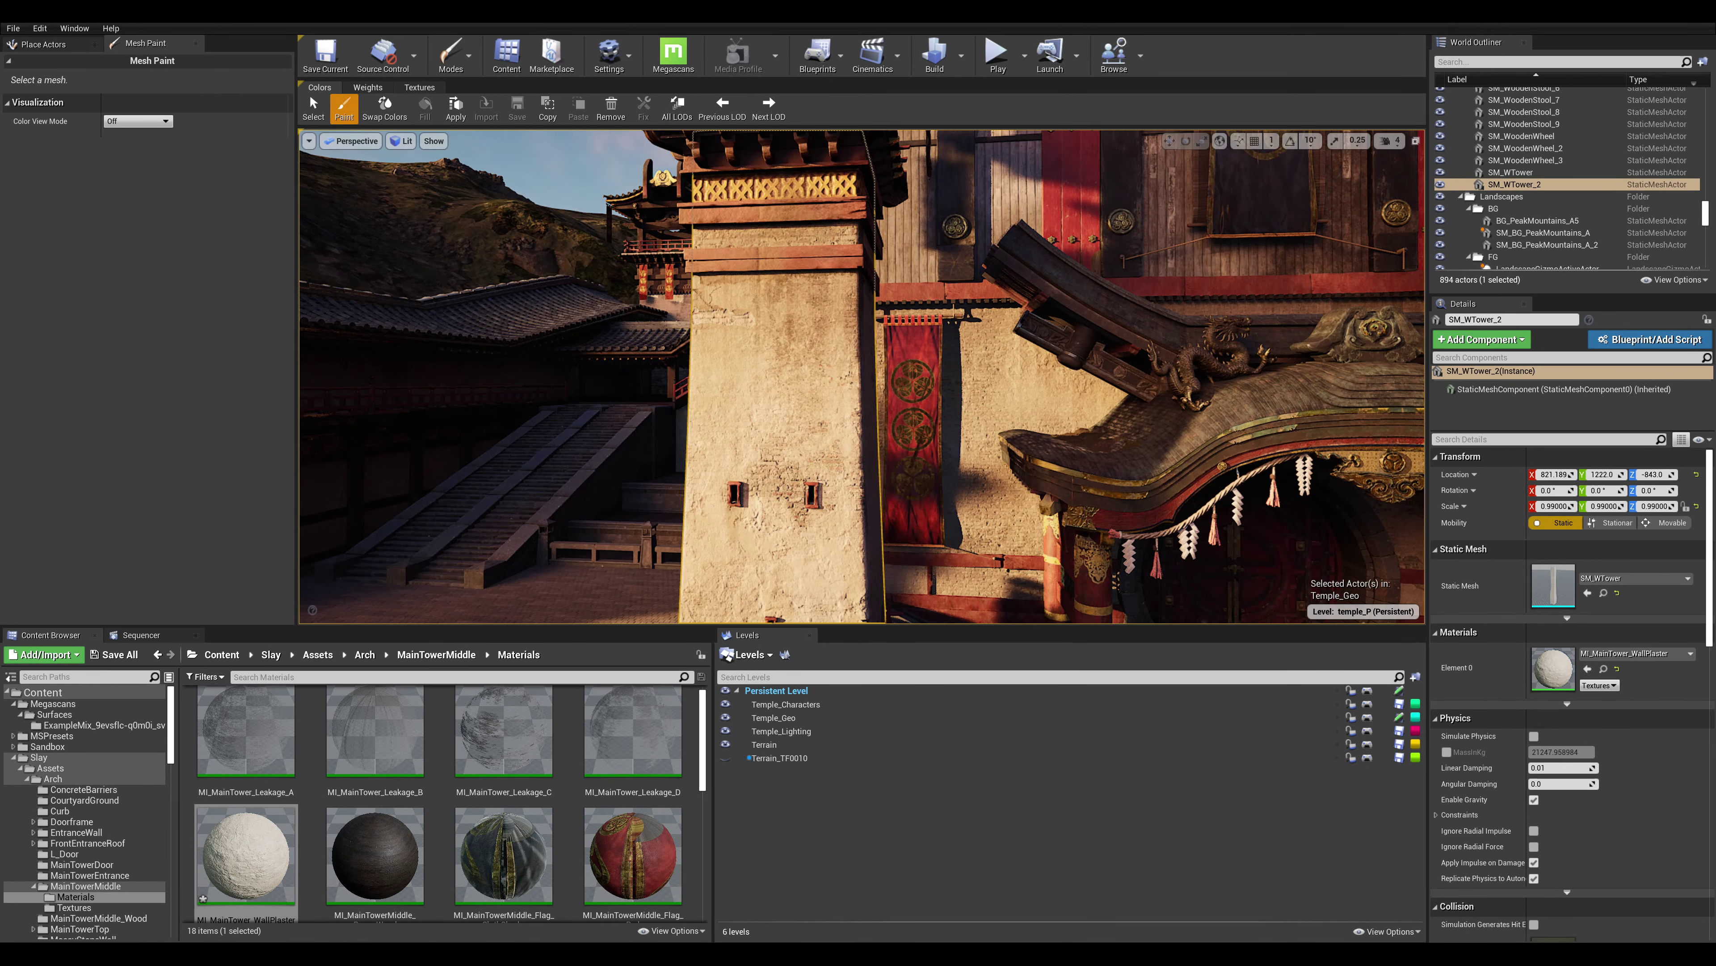
key("g")
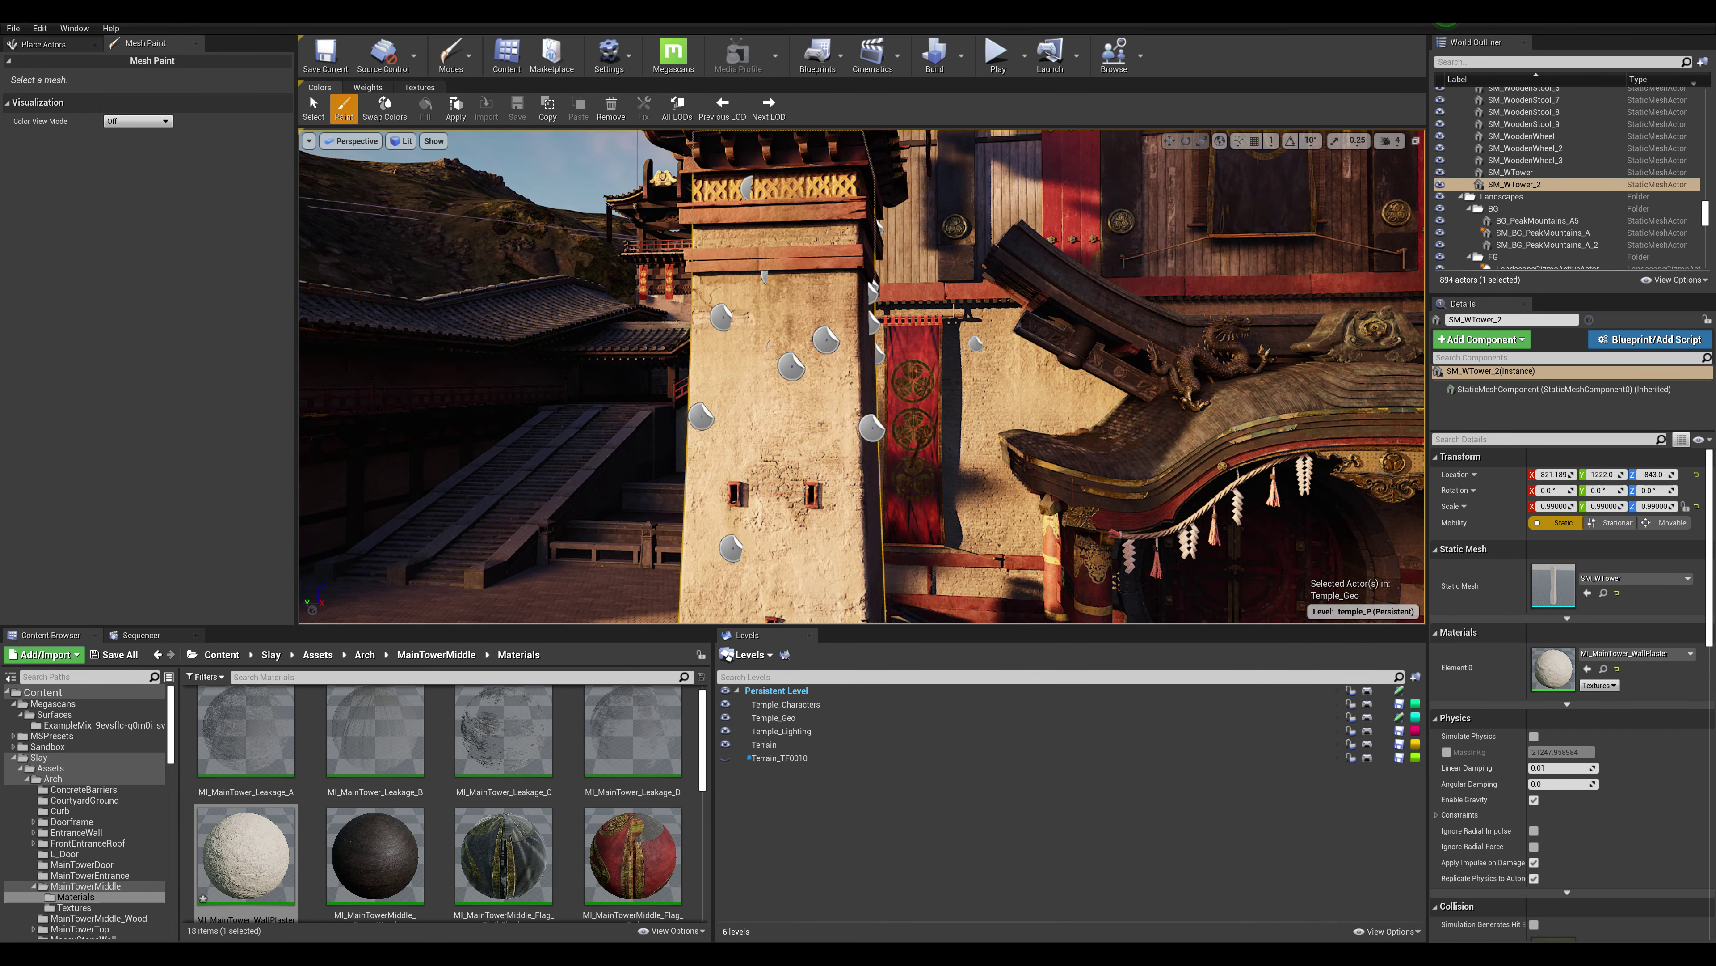
key("w")
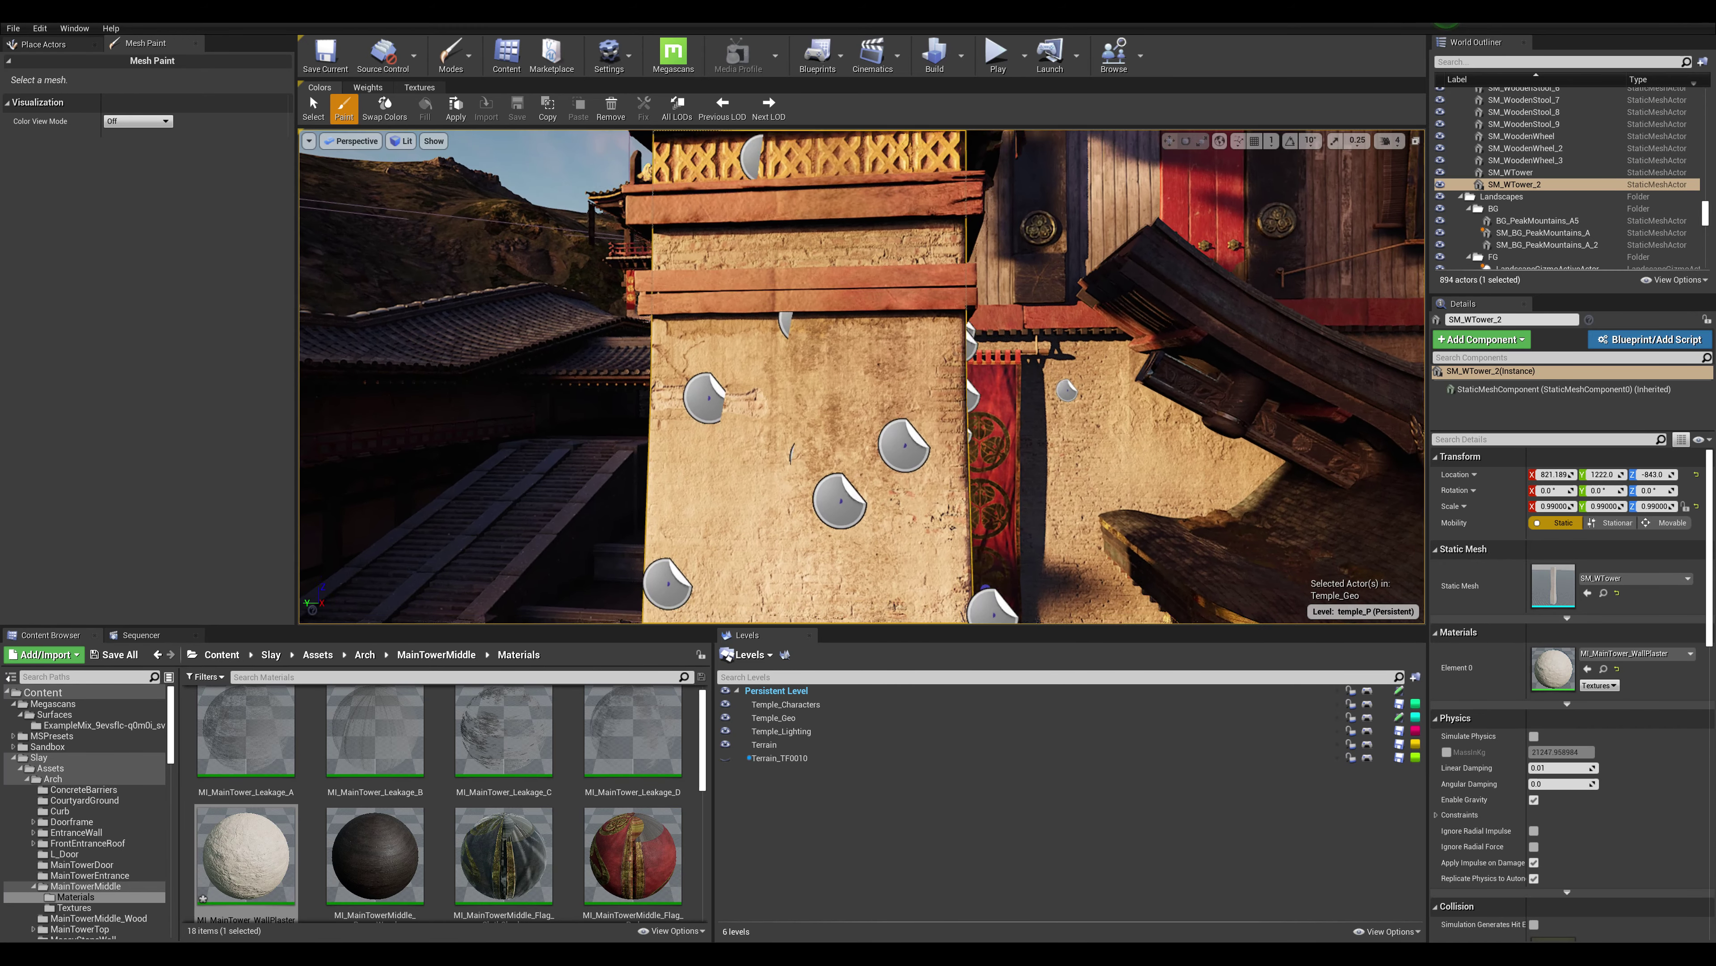
key("q")
key("w")
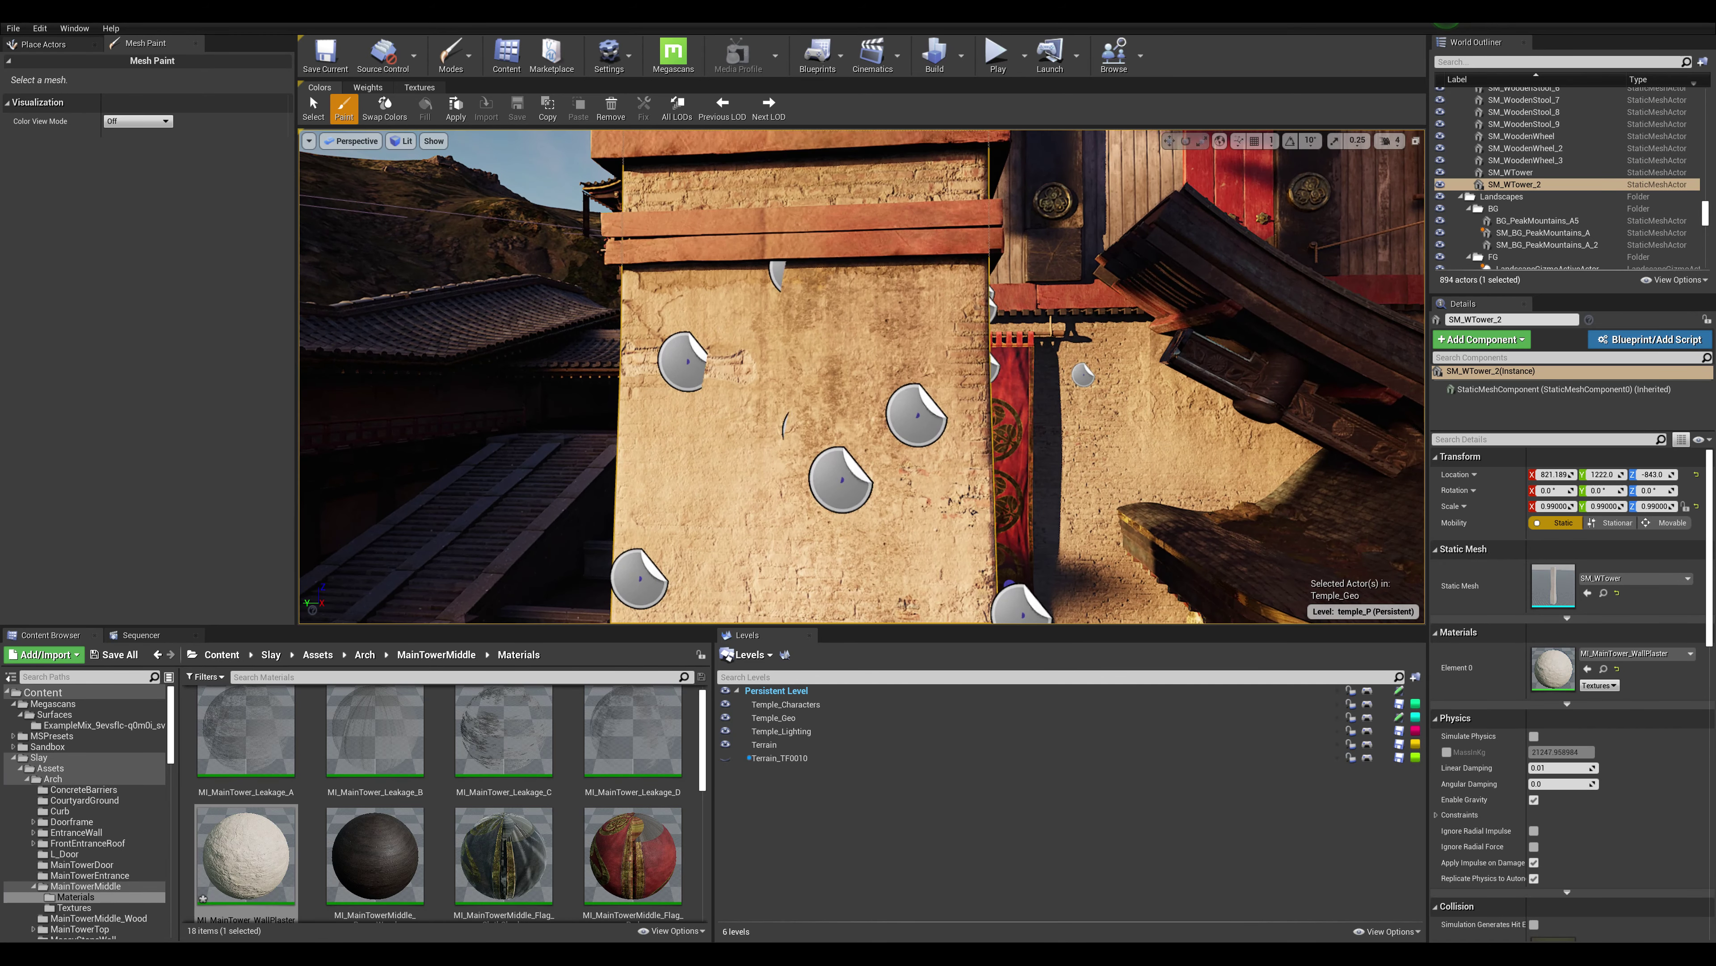
Select the concrete patch decal just beneath the tower's lower red beam and examine it up close.
left_click(778, 274)
right_click_drag(777, 274, 863, 281)
key("w")
key("e")
key("a")
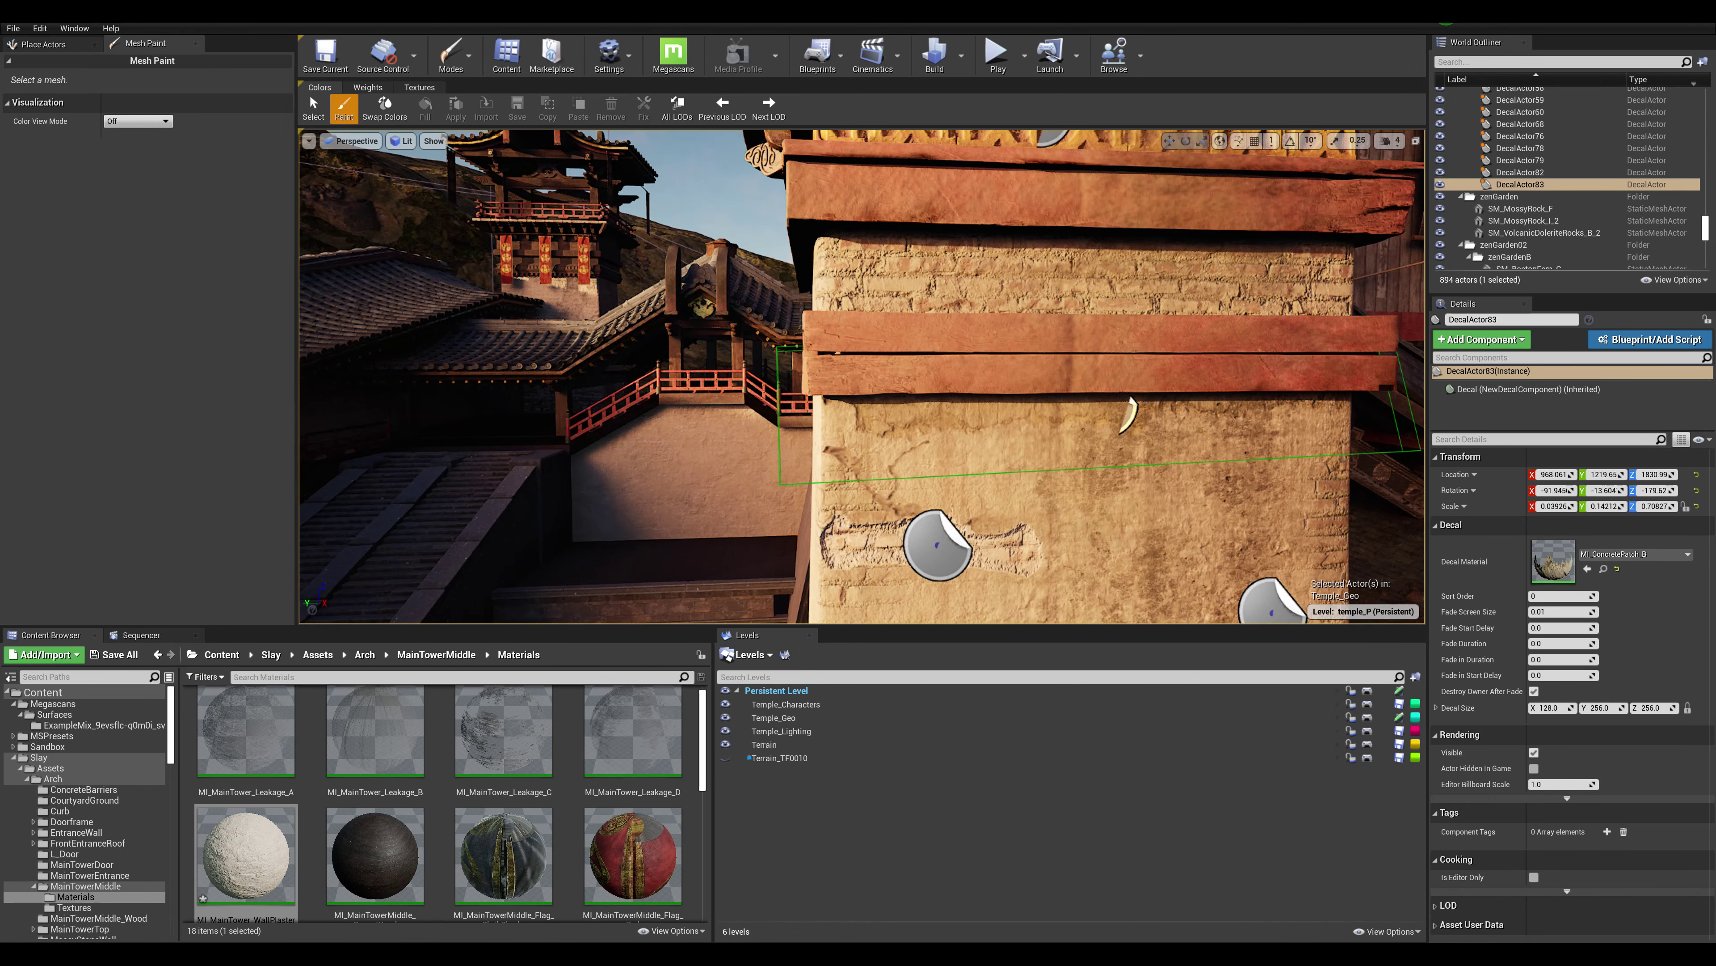
key("d")
key("q")
key("e")
key("a")
key("s")
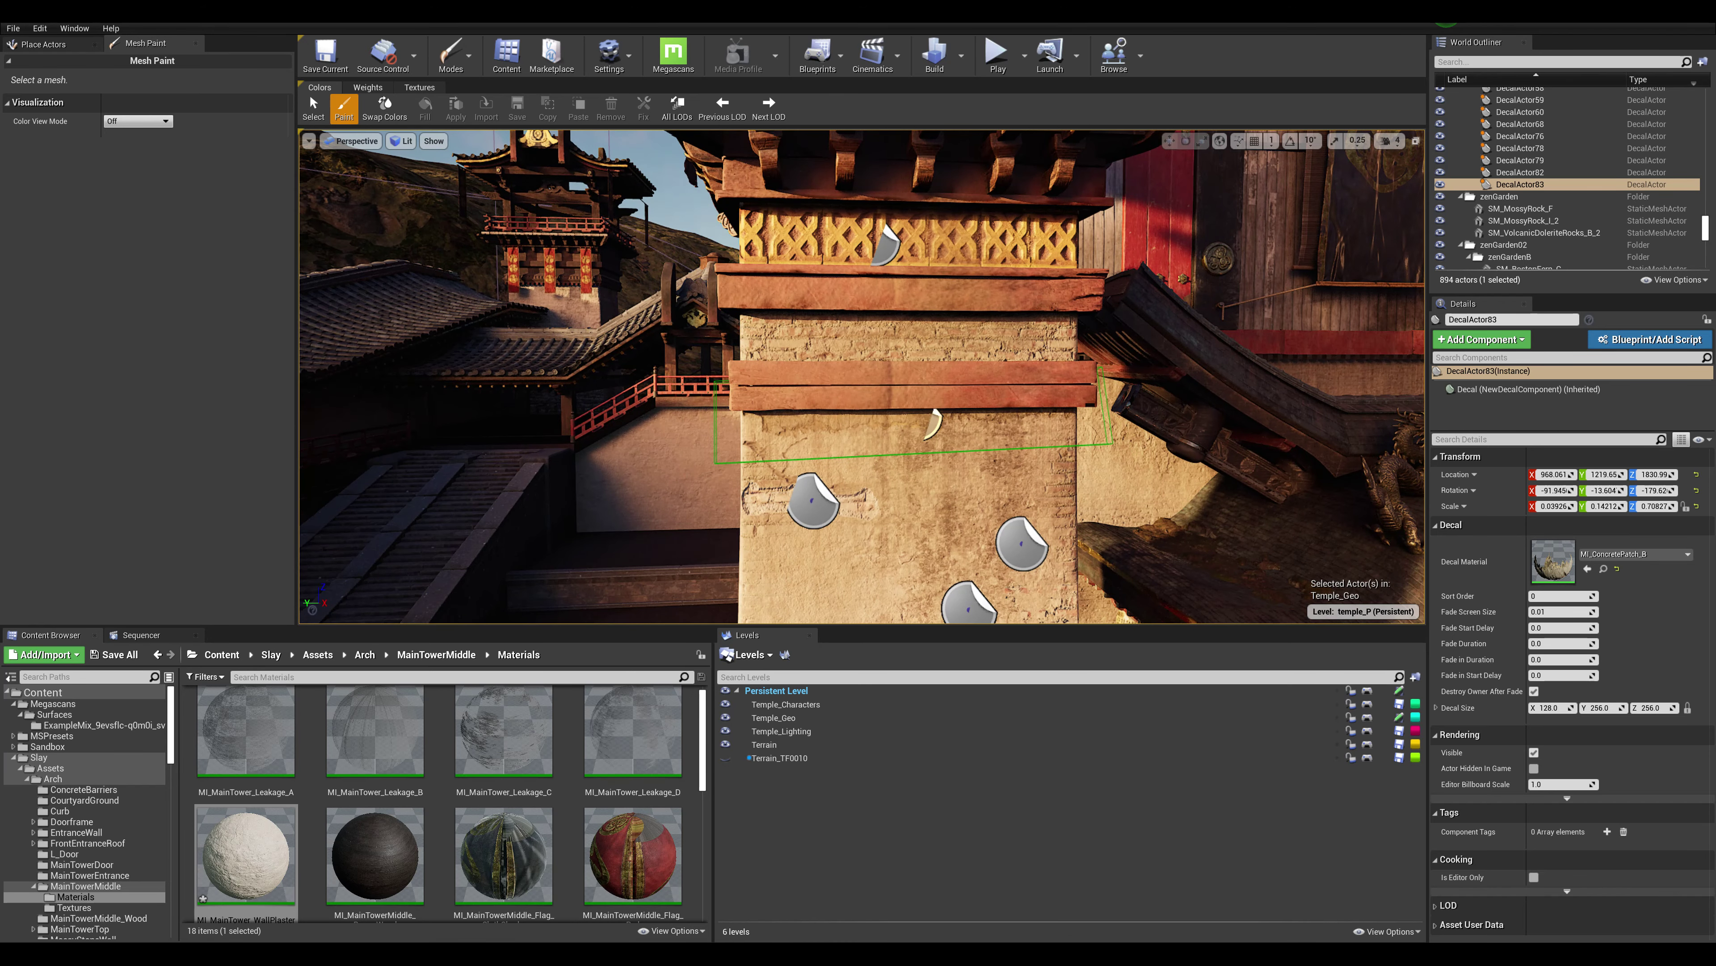
Select the brick wall border decal on the tower's golden lattice band and examine its placement.
right_click_drag(864, 376, 852, 374)
key("d")
left_click(899, 250)
right_click_drag(899, 251, 936, 254)
key("e")
key("a")
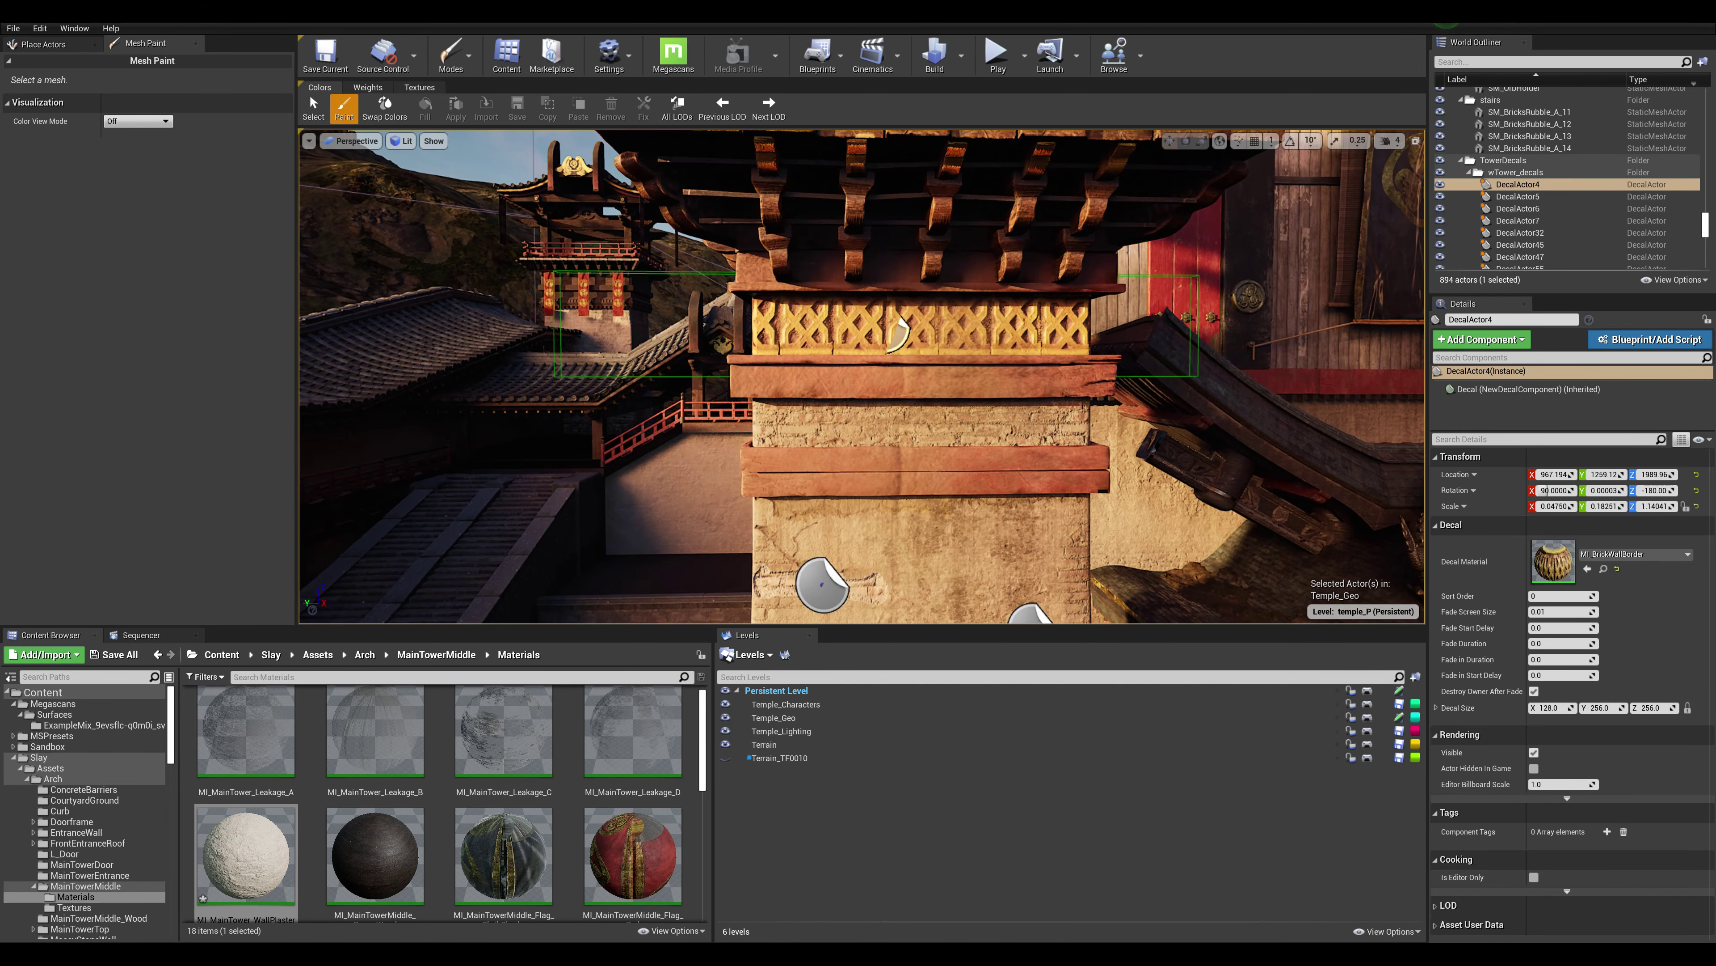
Return to object selection mode and try shifting the brick wall border decal off the tower's lattice band, undoing that move.
key("d")
left_click(457, 66)
left_click(476, 93)
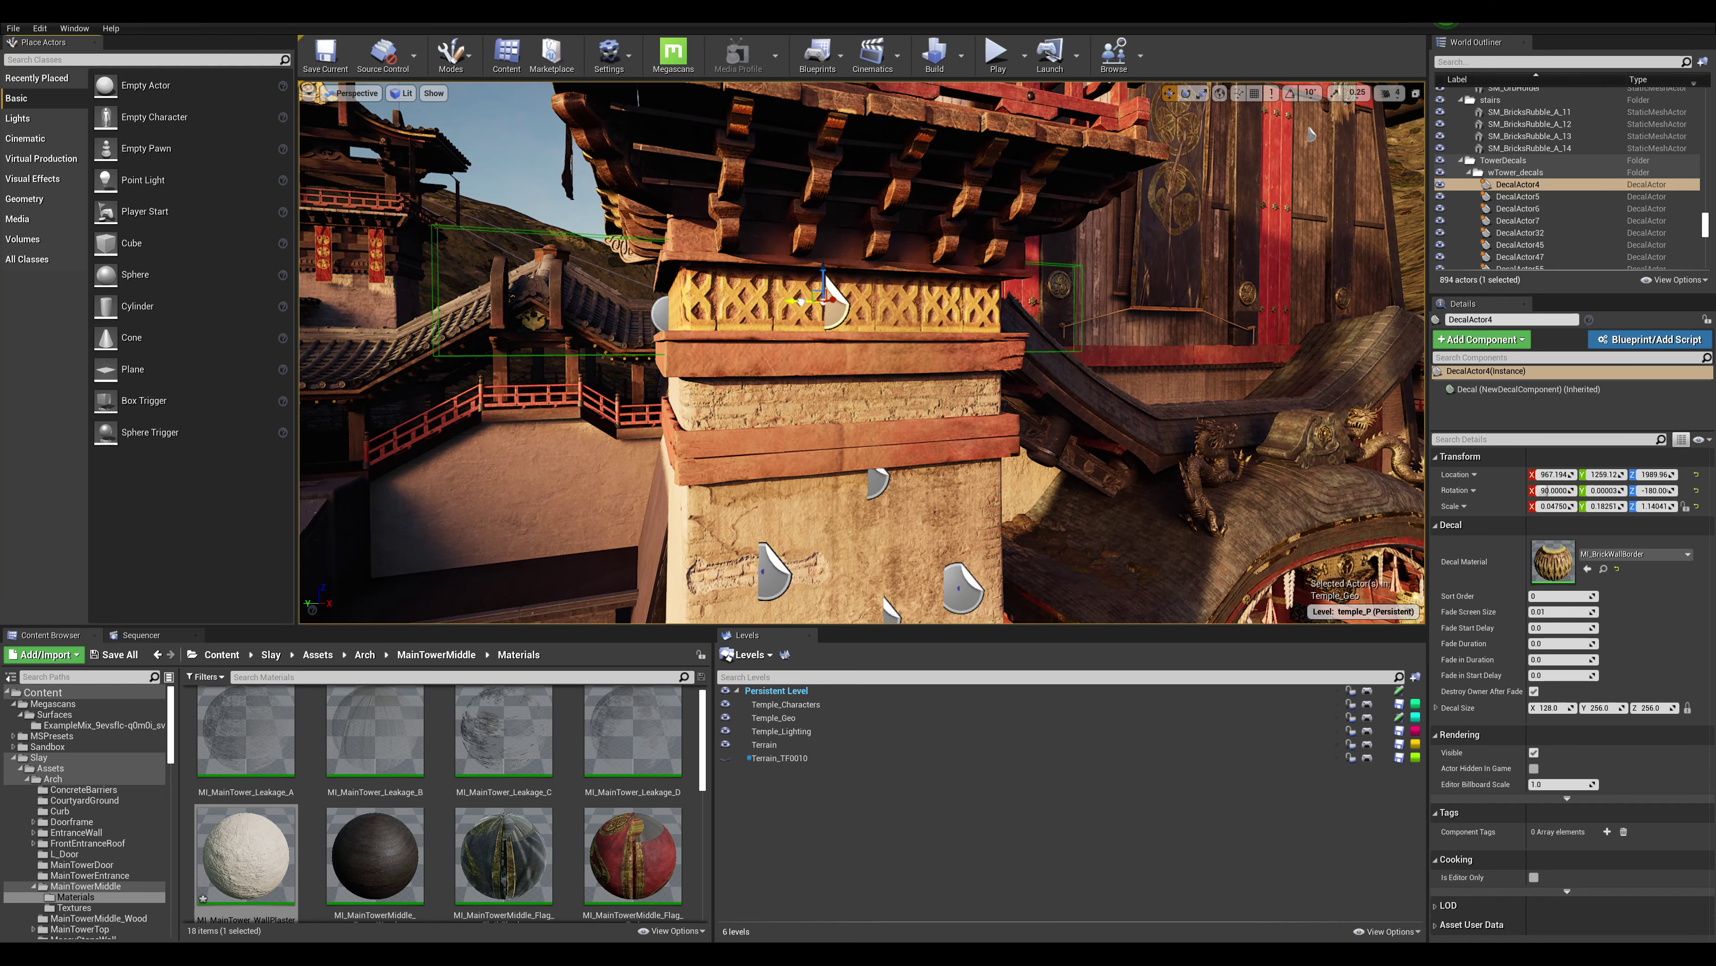
left_click_drag(798, 300, 923, 353)
key("ctrl+z")
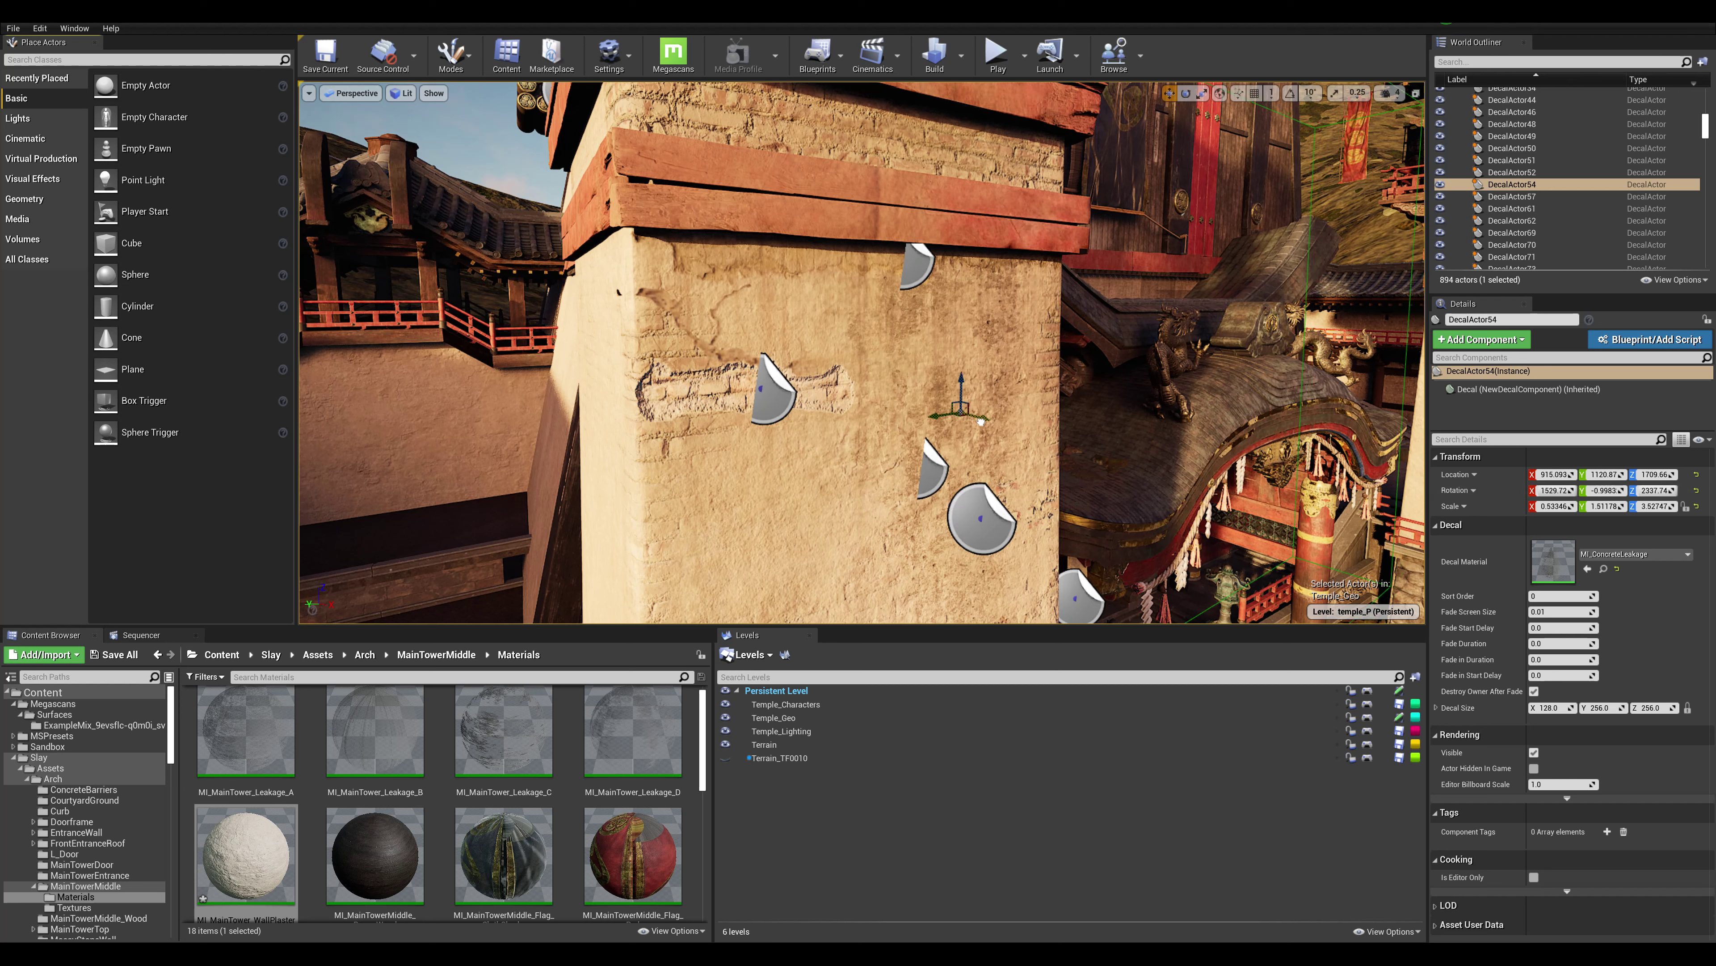
Shift the concrete leakage decal sideways on the plaster wall below the red beams, to about 932.9 on X.
mouse_move(988, 418)
left_mouse_down()
mouse_move(936, 406)
mouse_move(994, 419)
left_mouse_up()
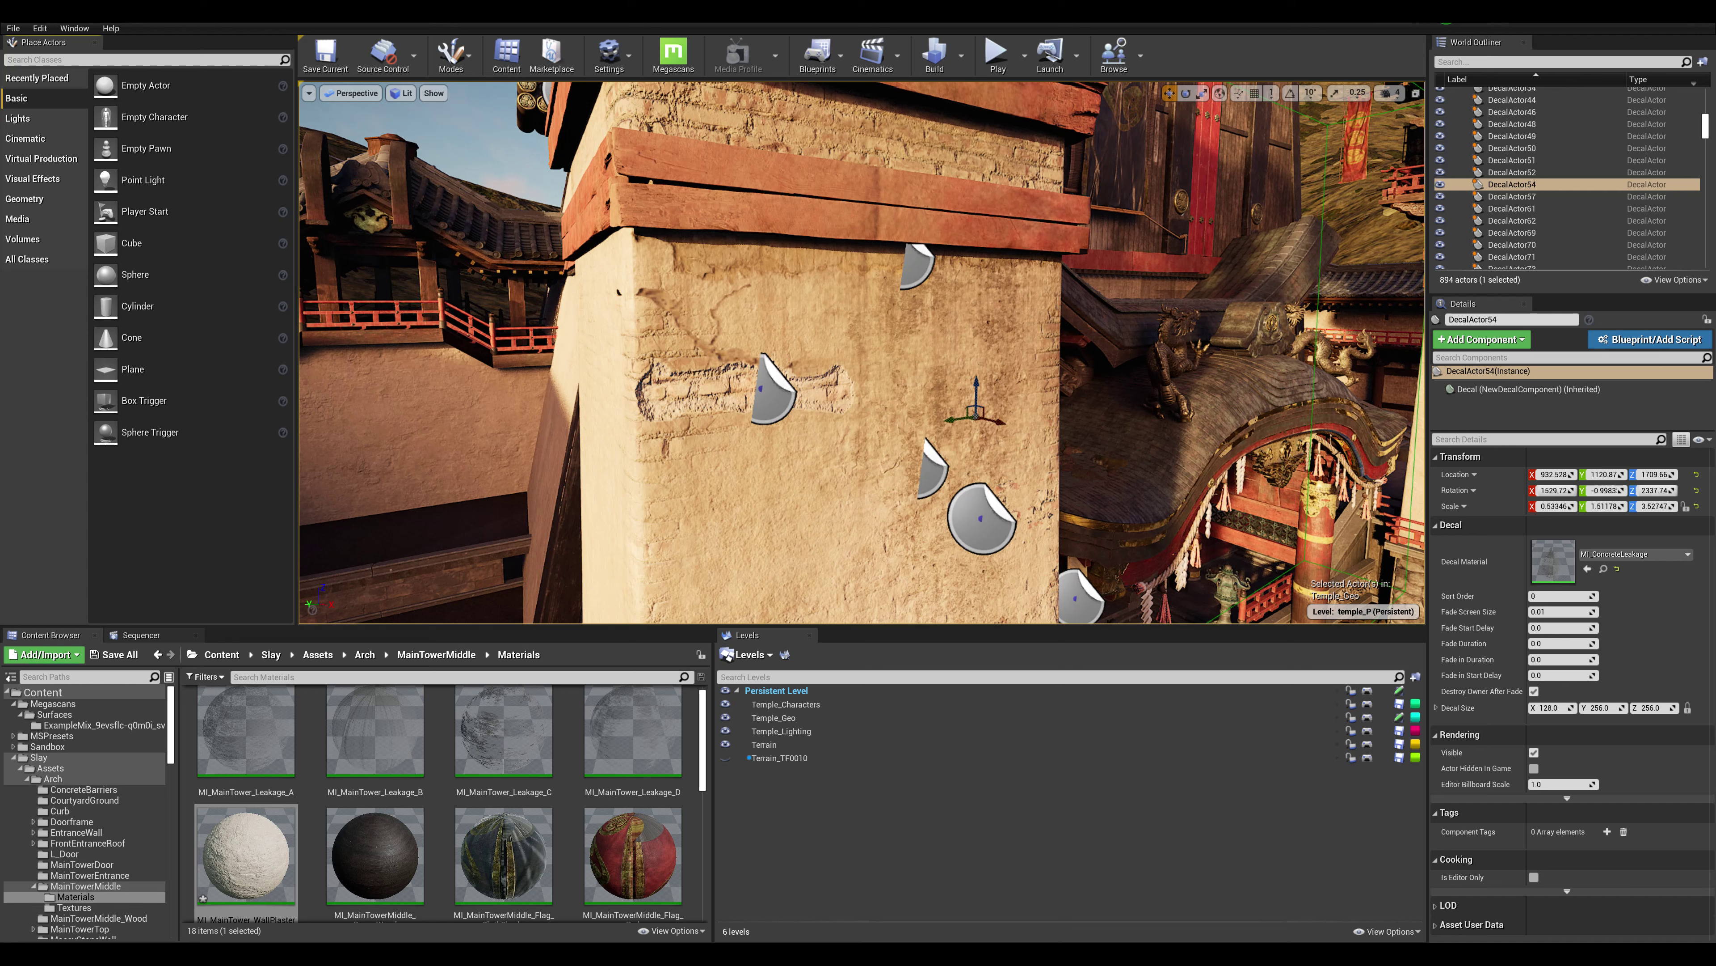
mouse_move(994, 420)
left_mouse_down()
mouse_move(963, 414)
mouse_move(967, 395)
mouse_move(999, 417)
left_mouse_up()
right_click_drag(977, 416, 1095, 514)
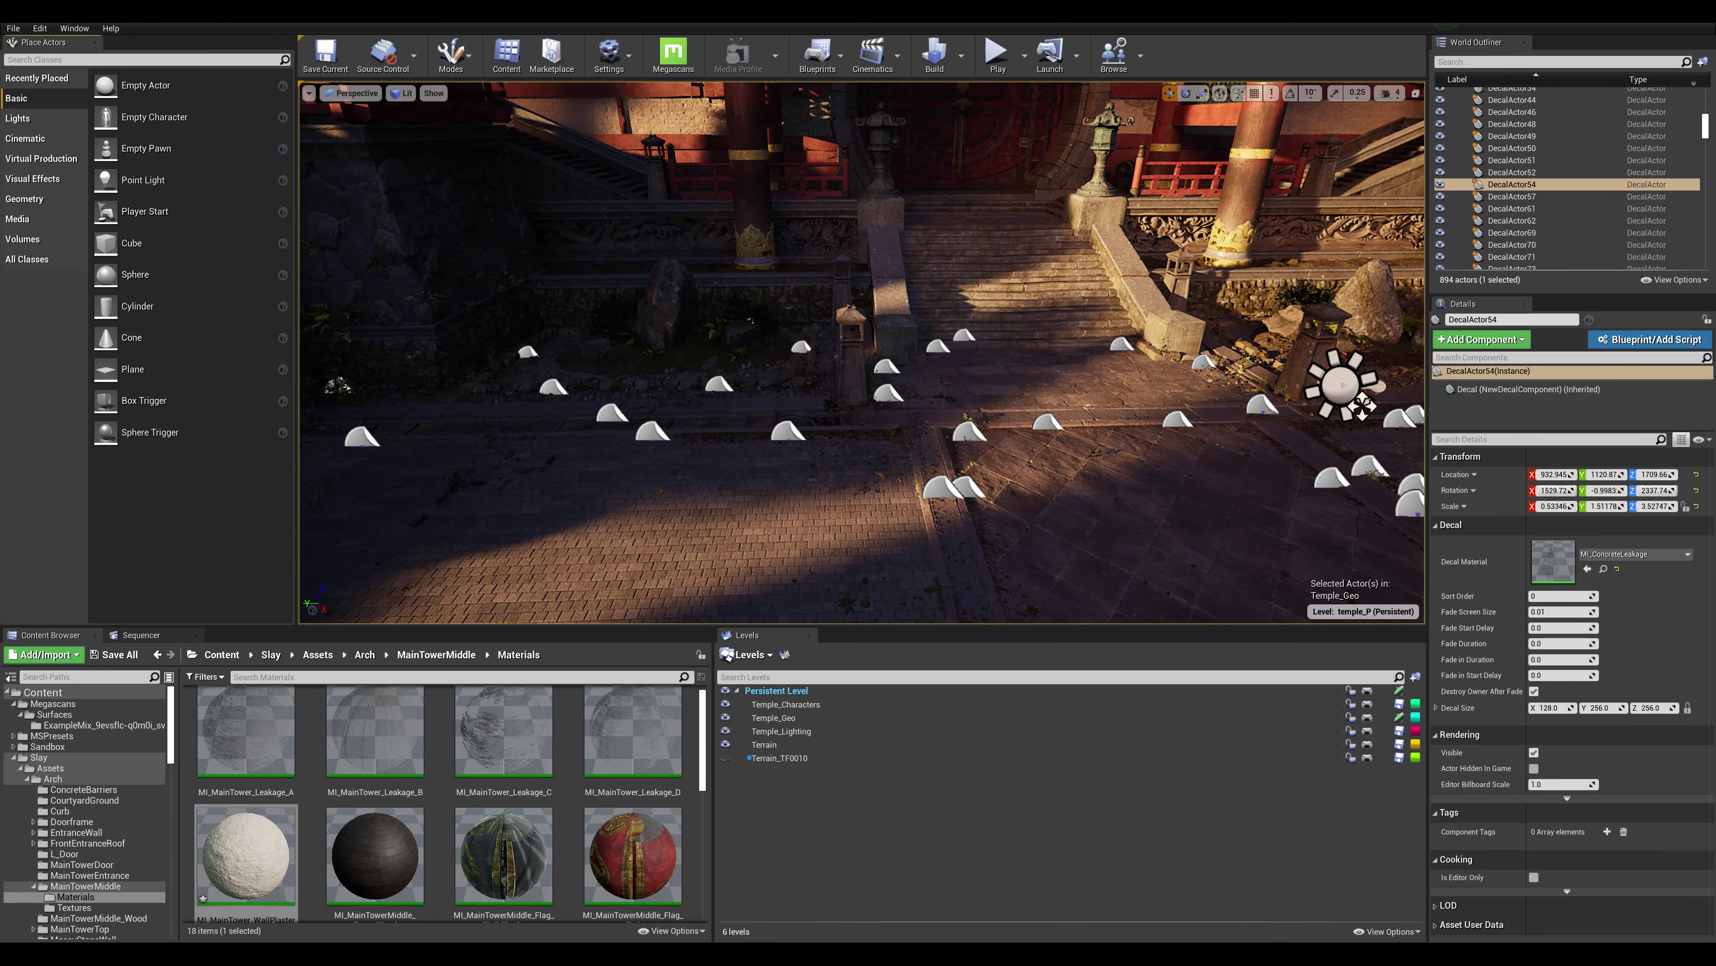
Move the dry leaves decal from the courtyard curb out onto the open stone tiles, to about 1253.6 on X.
right_click_drag(496, 86, 497, 85)
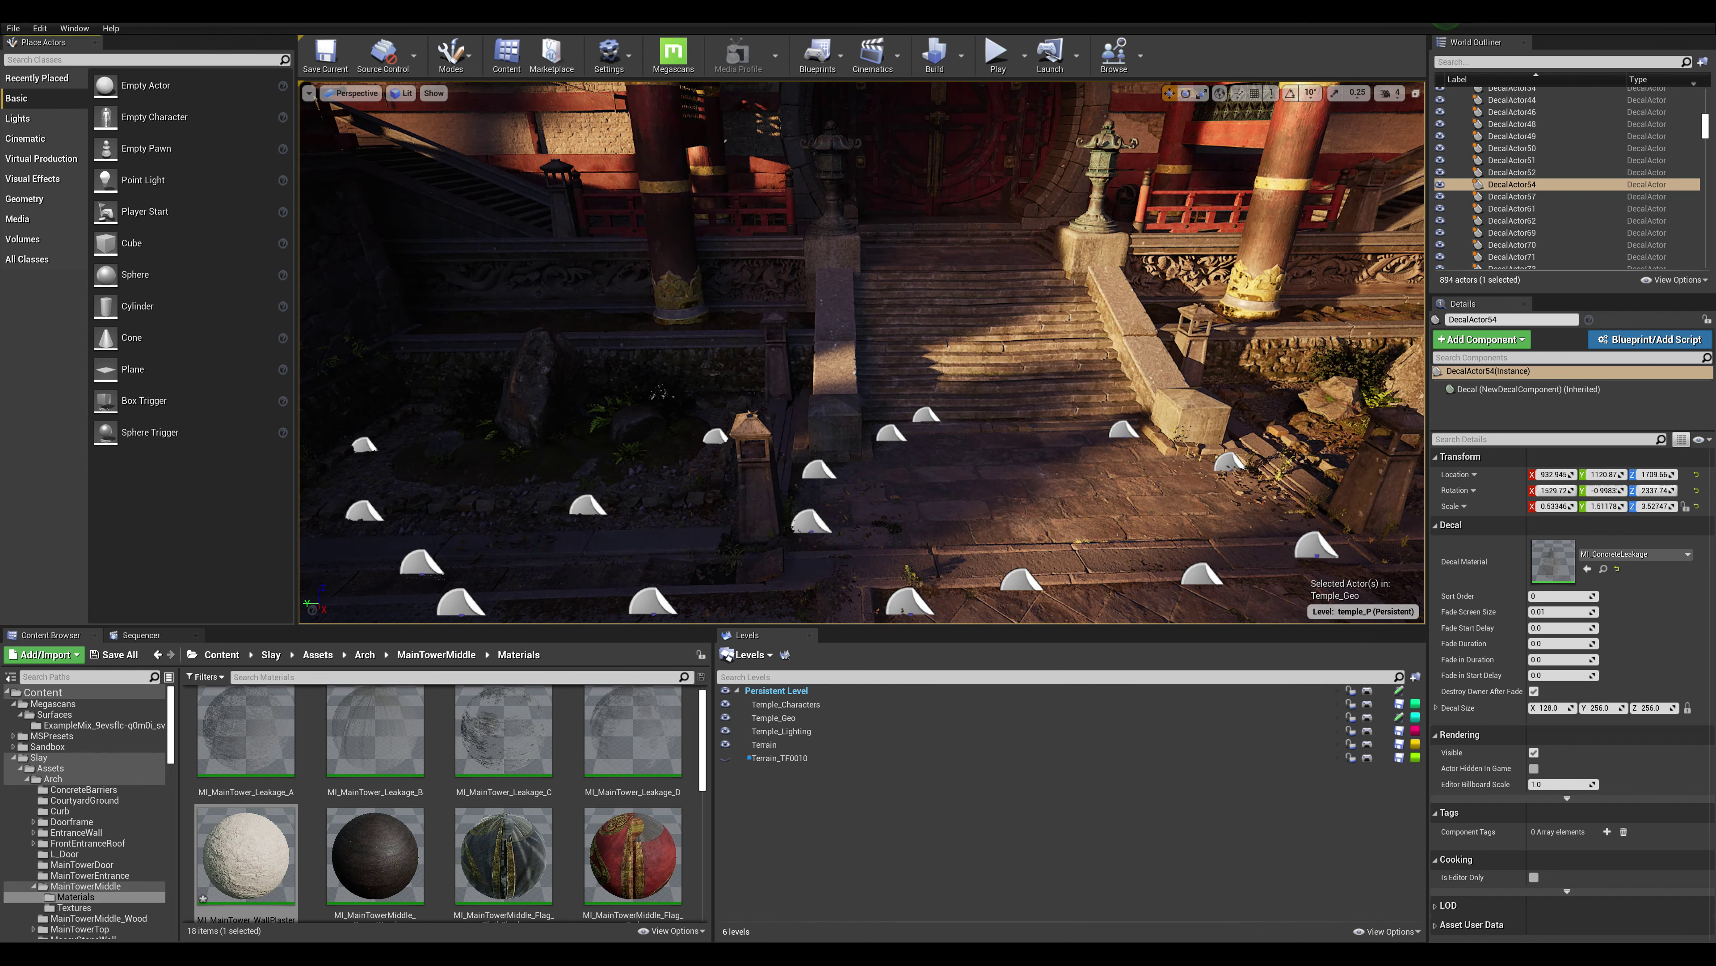
right_click_drag(863, 353, 845, 490)
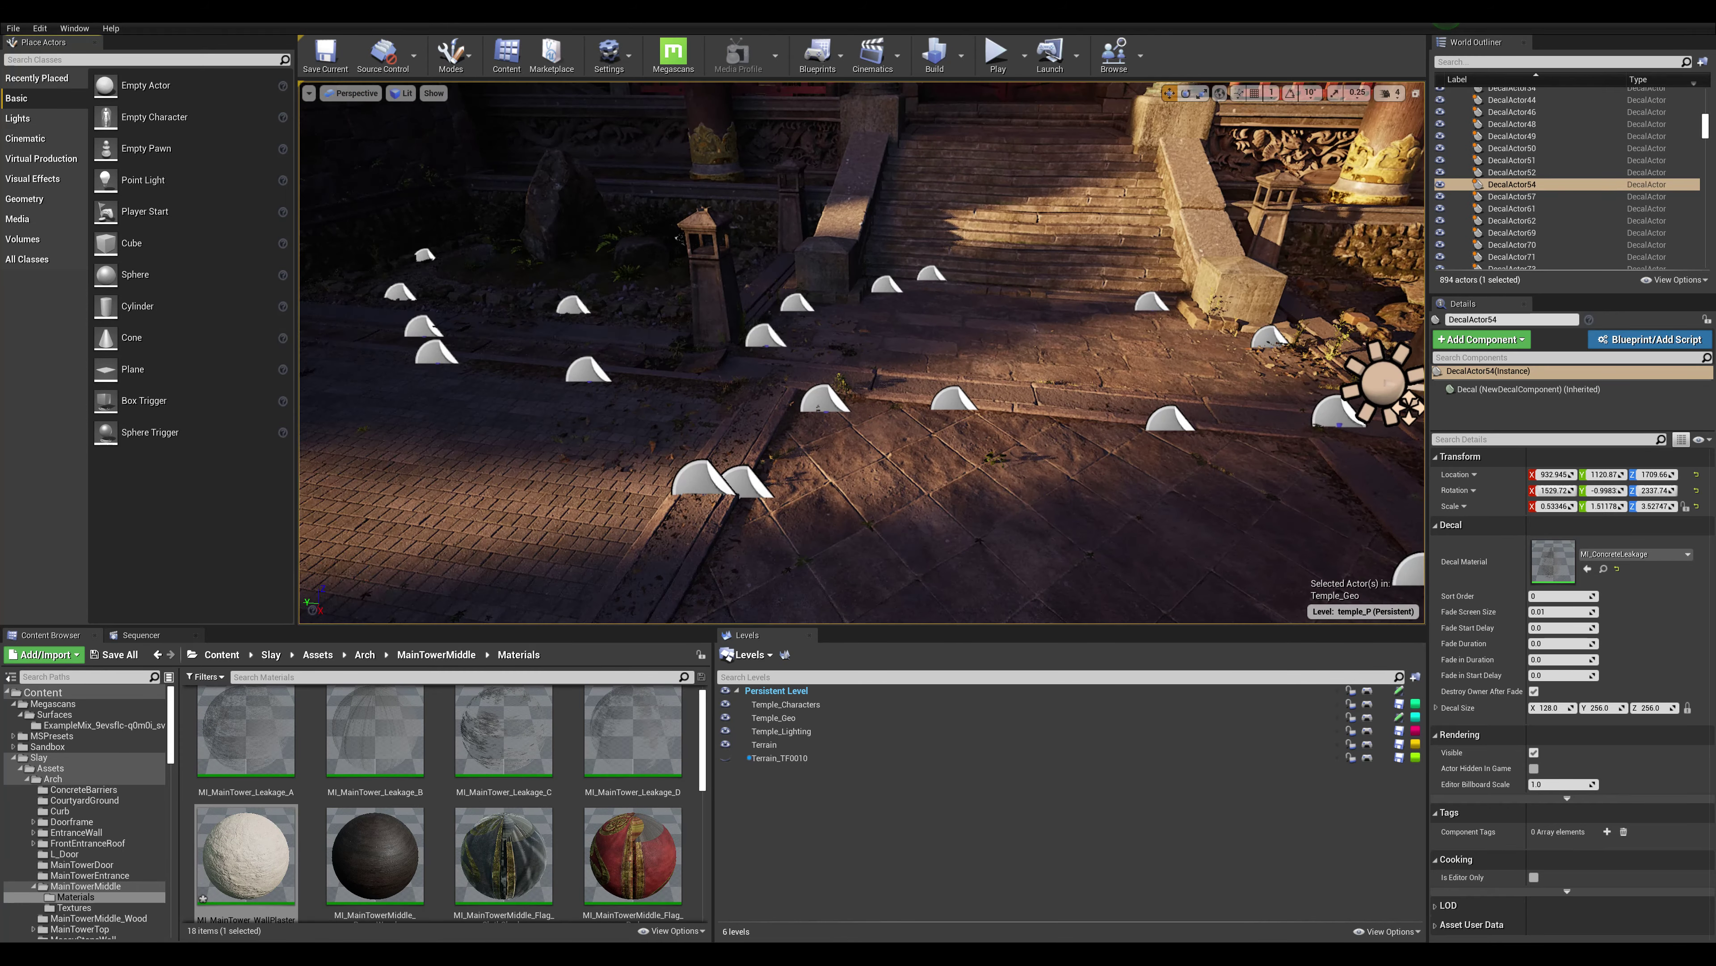
left_click(953, 399)
right_click_drag(953, 398, 852, 514)
scroll(1027, 372, "down", 2)
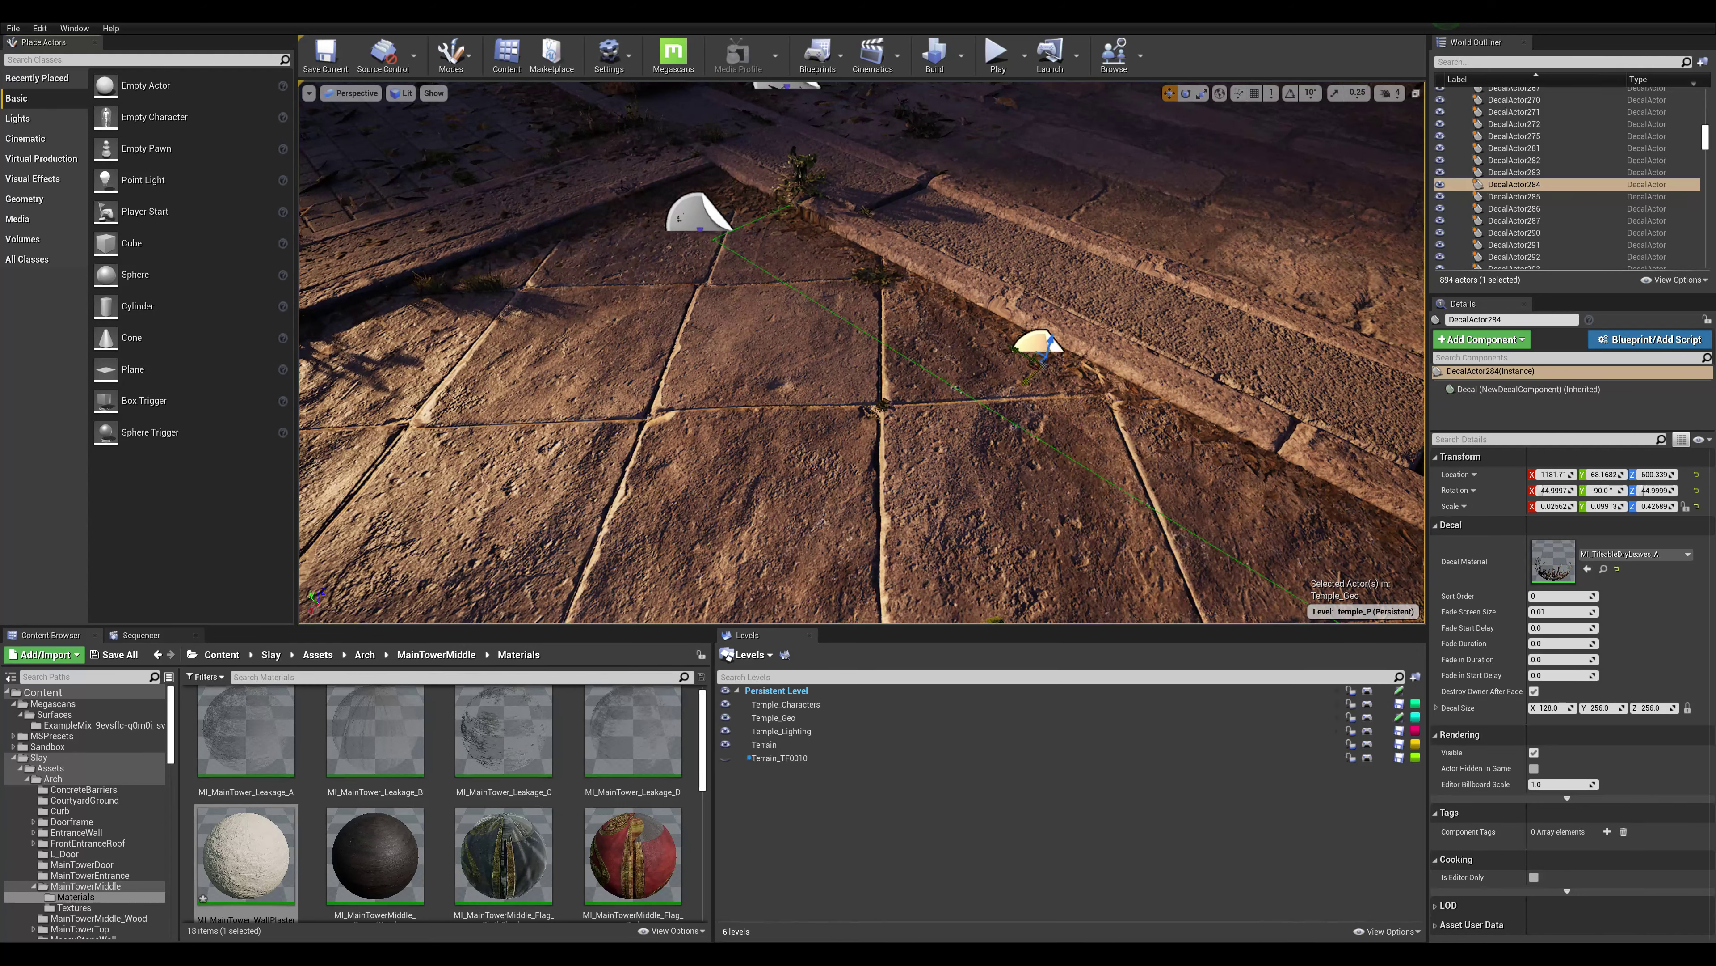
left_click_drag(1016, 378, 820, 562)
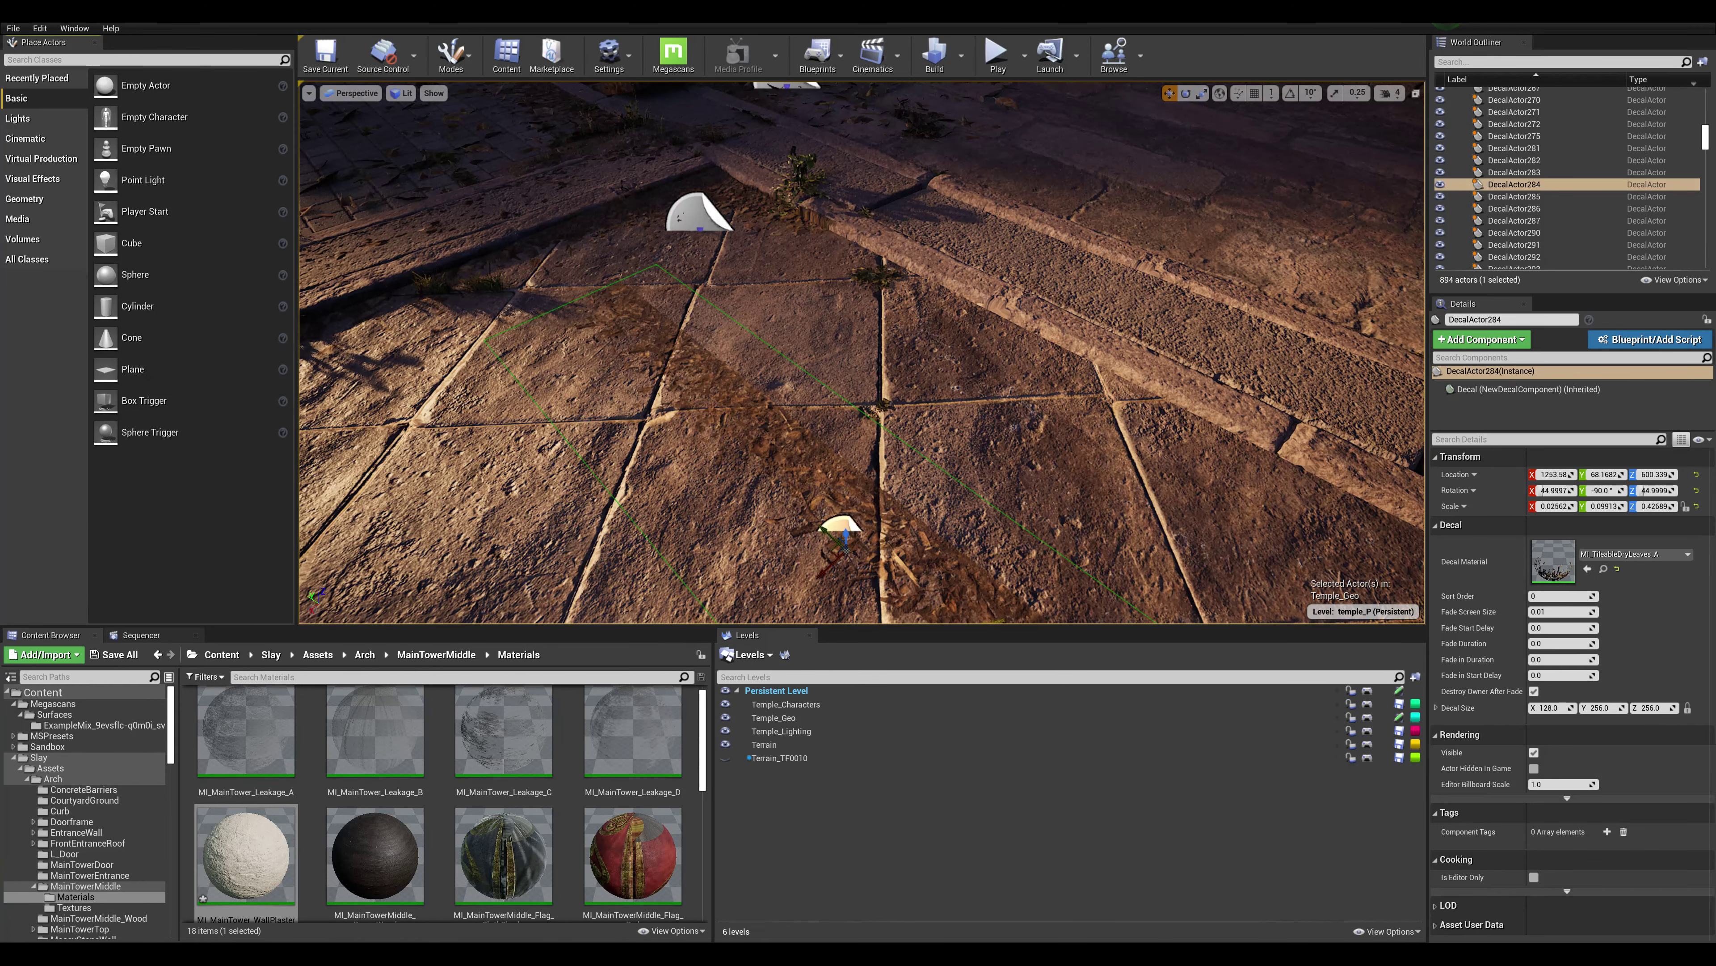
middle_click_drag(820, 561, 969, 585)
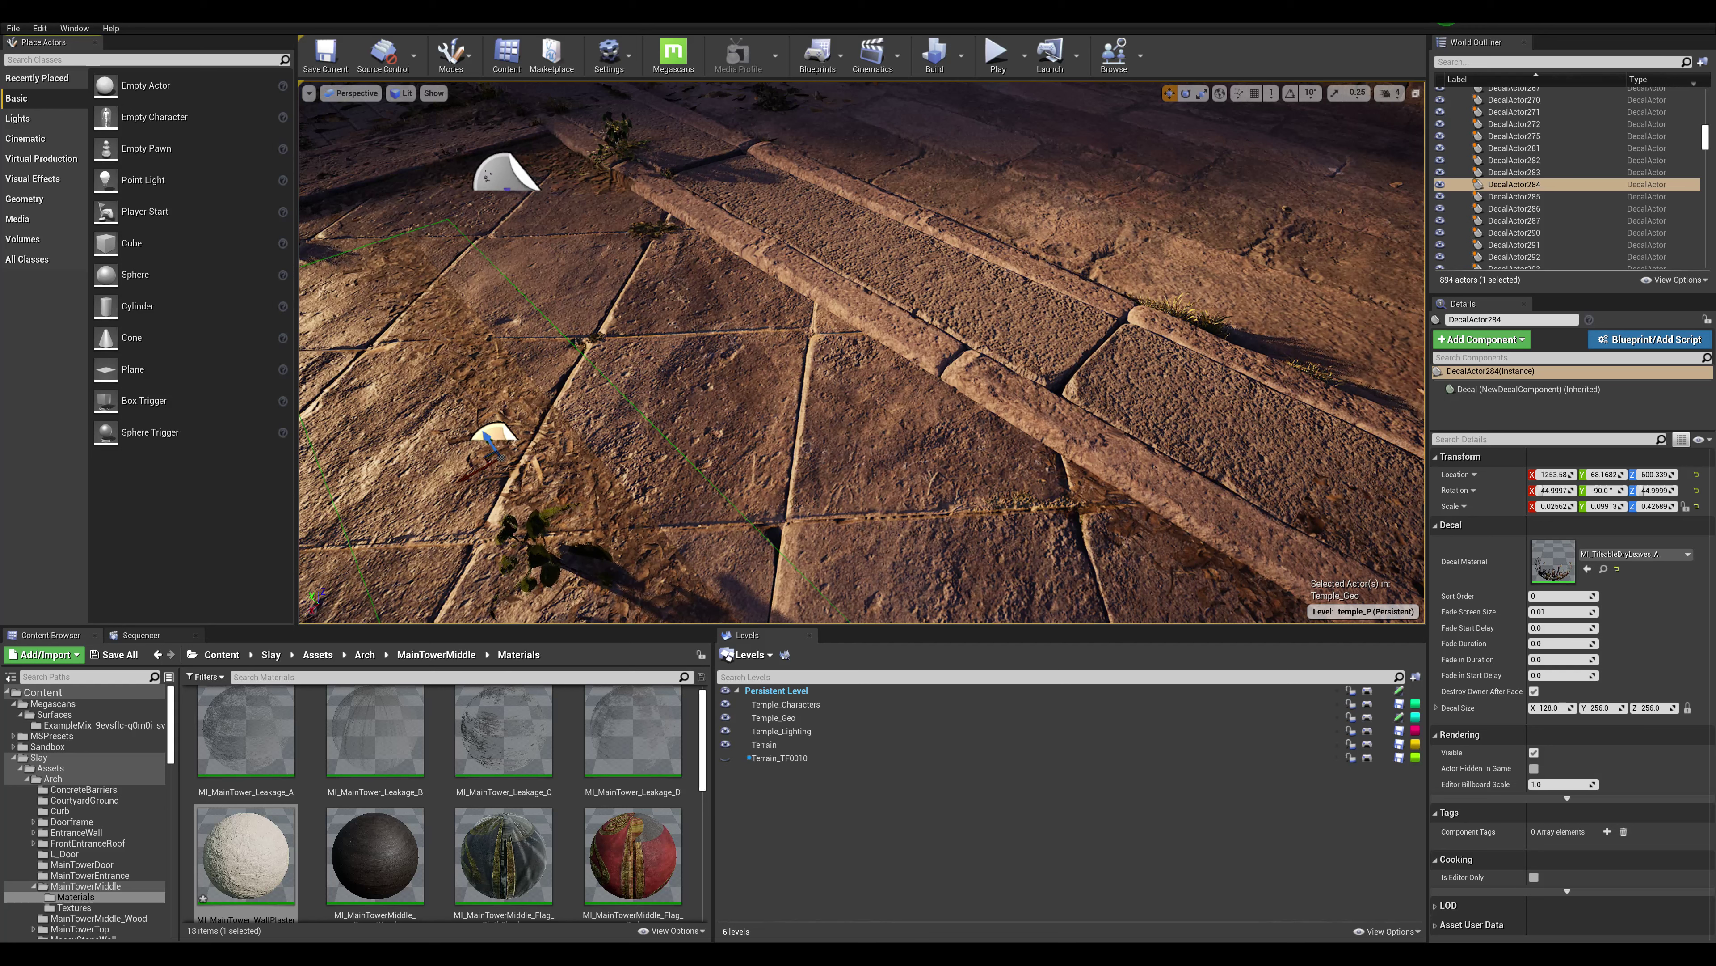
Select the middle curb mesh and examine up close the seam where it meets the courtyard tiles without leaves.
left_click(973, 379)
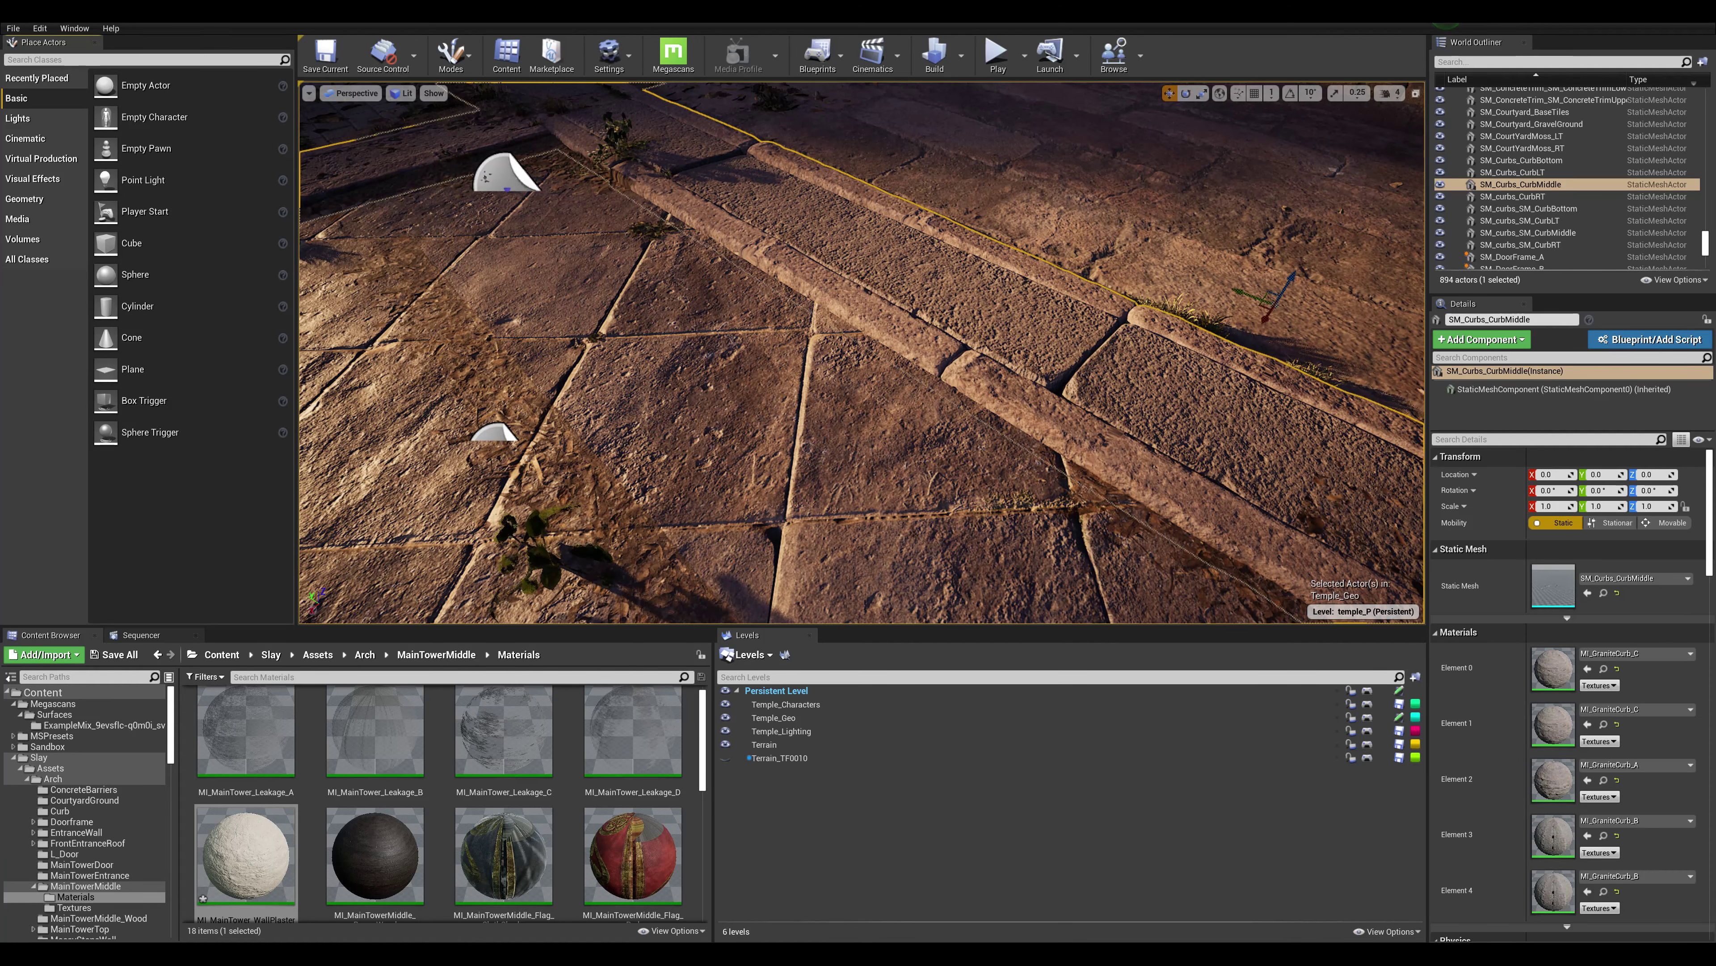
scroll(863, 352, "up", 4)
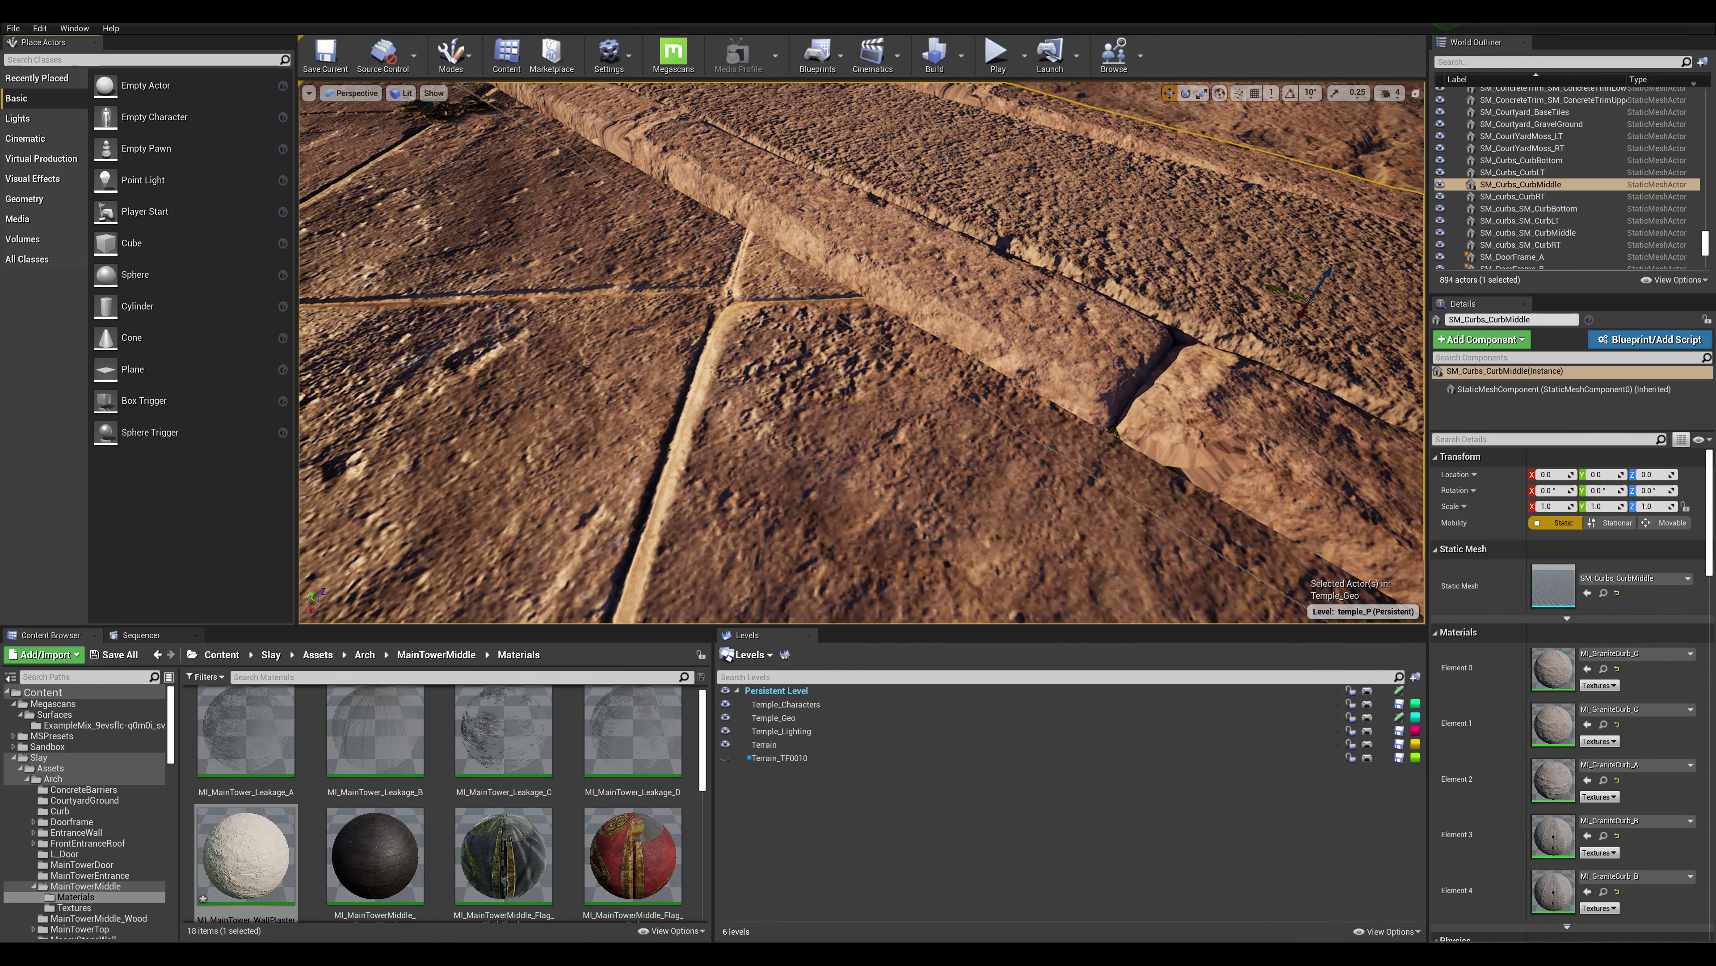
scroll(862, 352, "down", 5)
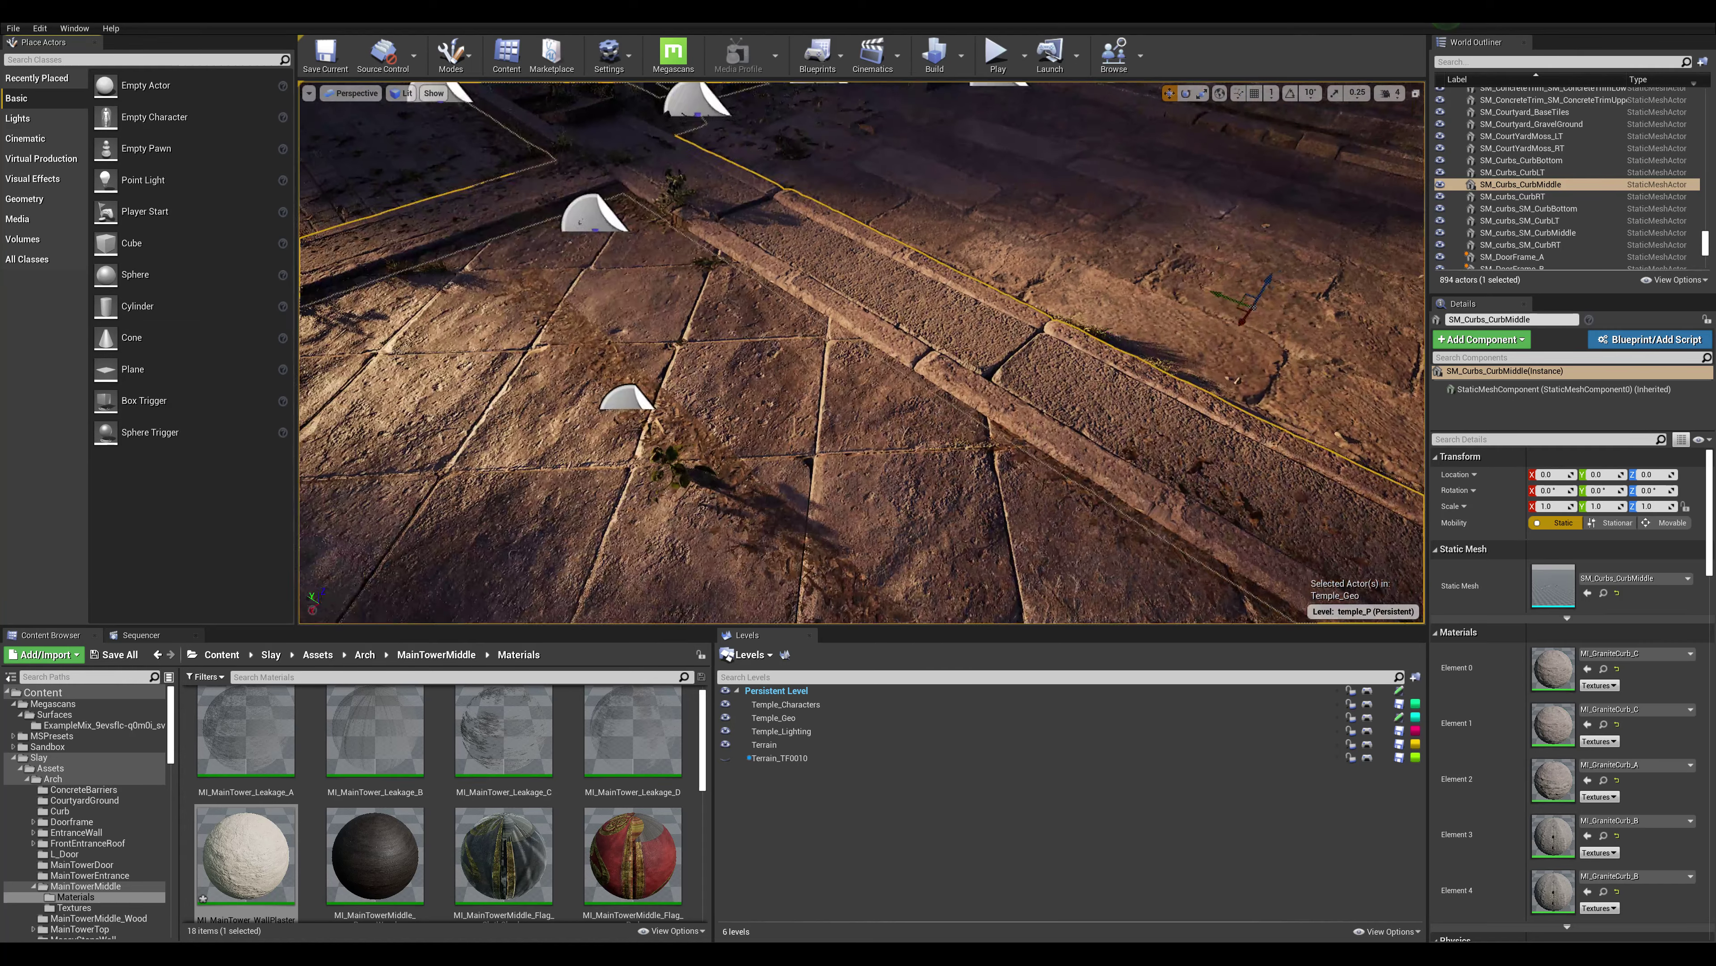
scroll(862, 352, "up", 1)
Move the dry leaves decal back against the courtyard curb, to about 1185.2 on X.
left_click(617, 399)
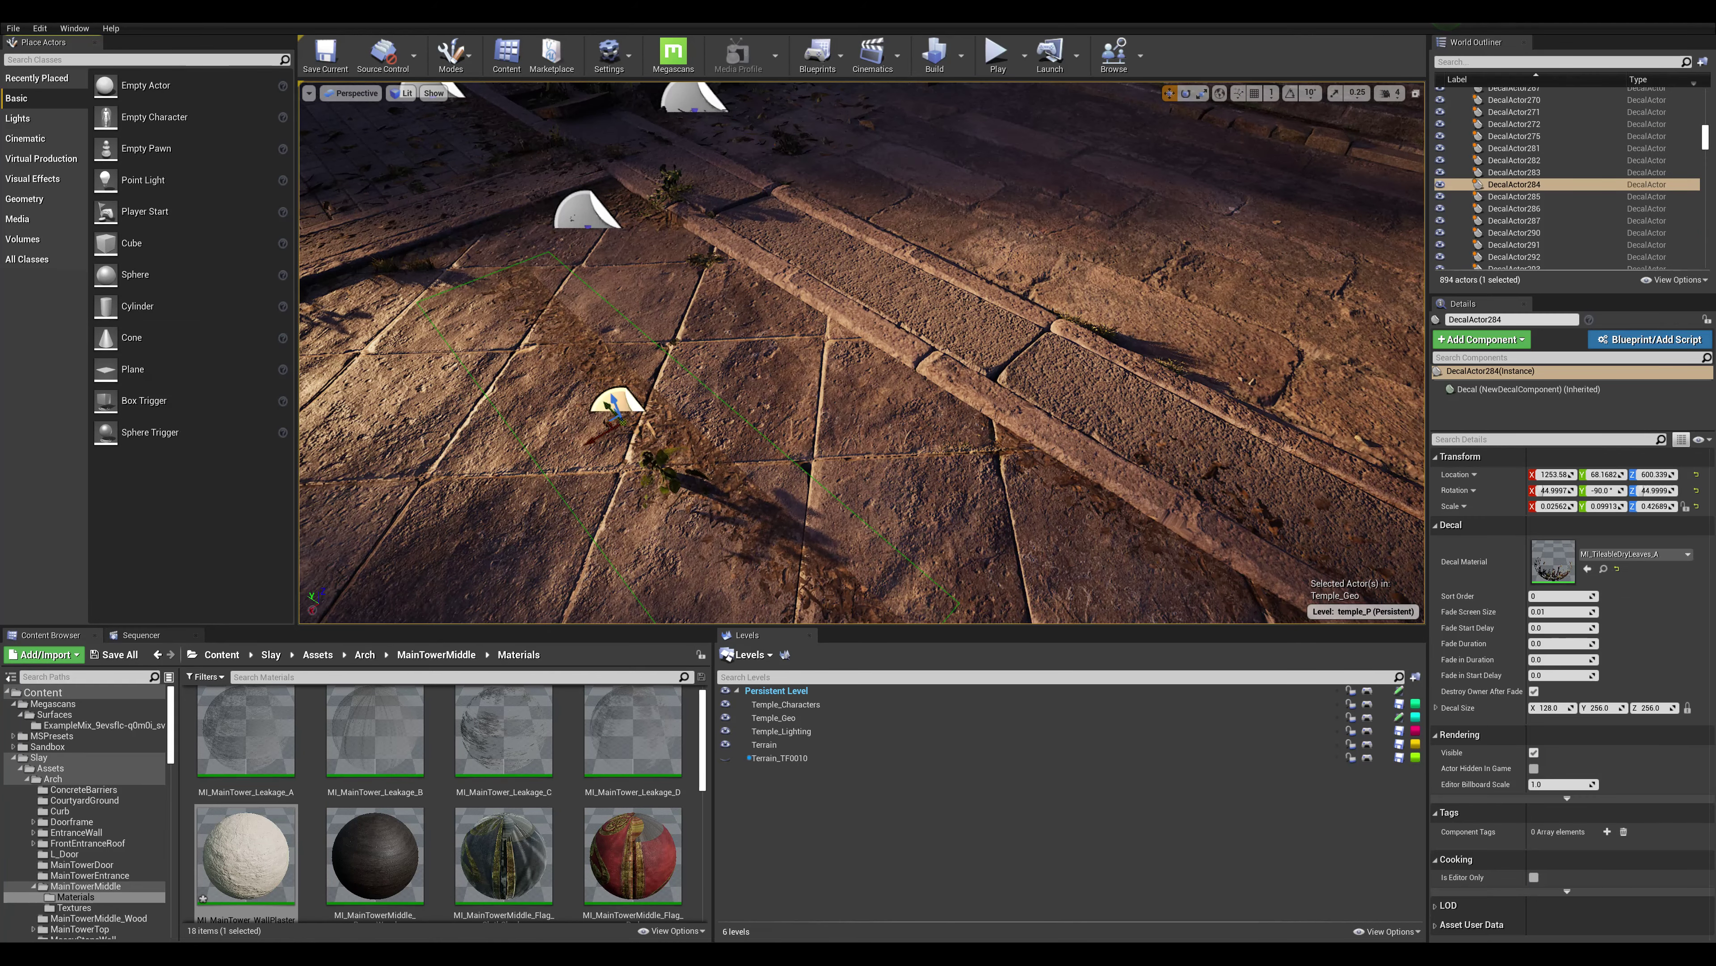
left_click_drag(600, 431, 979, 352)
scroll(863, 352, "up", 4)
scroll(862, 353, "down", 1)
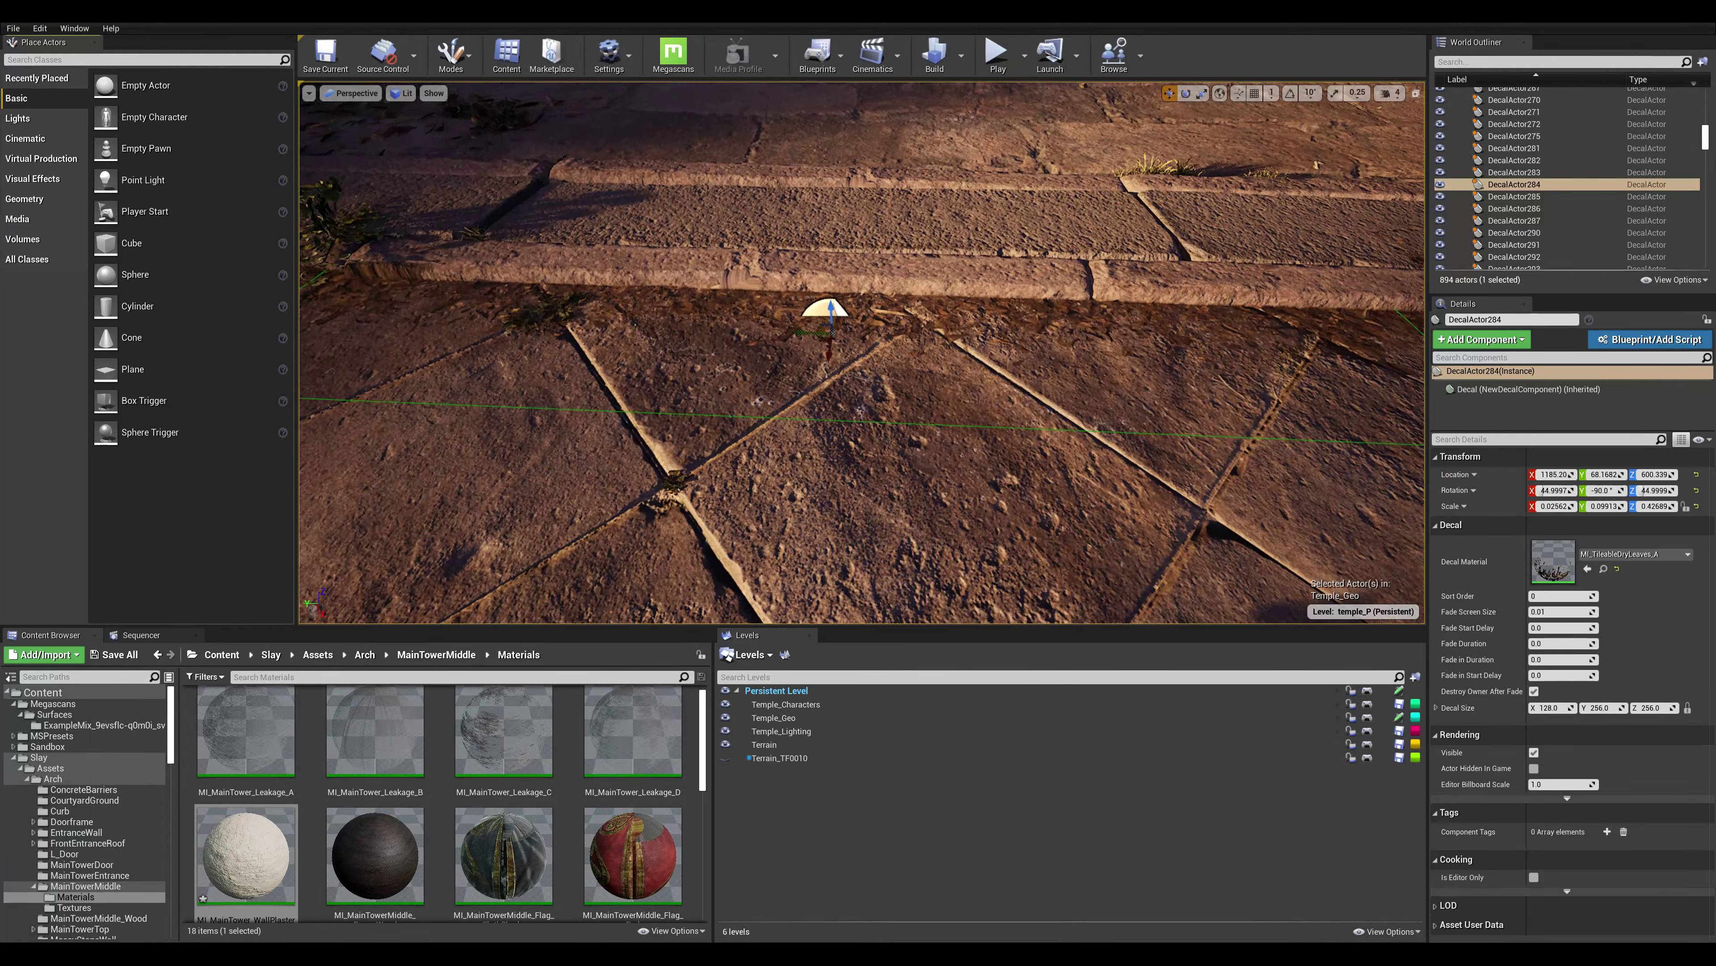
Select the SM_CourtYardMoss_RT mesh and bring the entire temple complex into view.
right_click_drag(863, 352, 892, 325)
mouse_move(863, 353)
left_mouse_down("alt")
mouse_move(960, 352)
mouse_move(885, 352)
left_mouse_up("alt")
left_click(863, 257)
left_click_drag(1007, 330, 1034, 323, "alt")
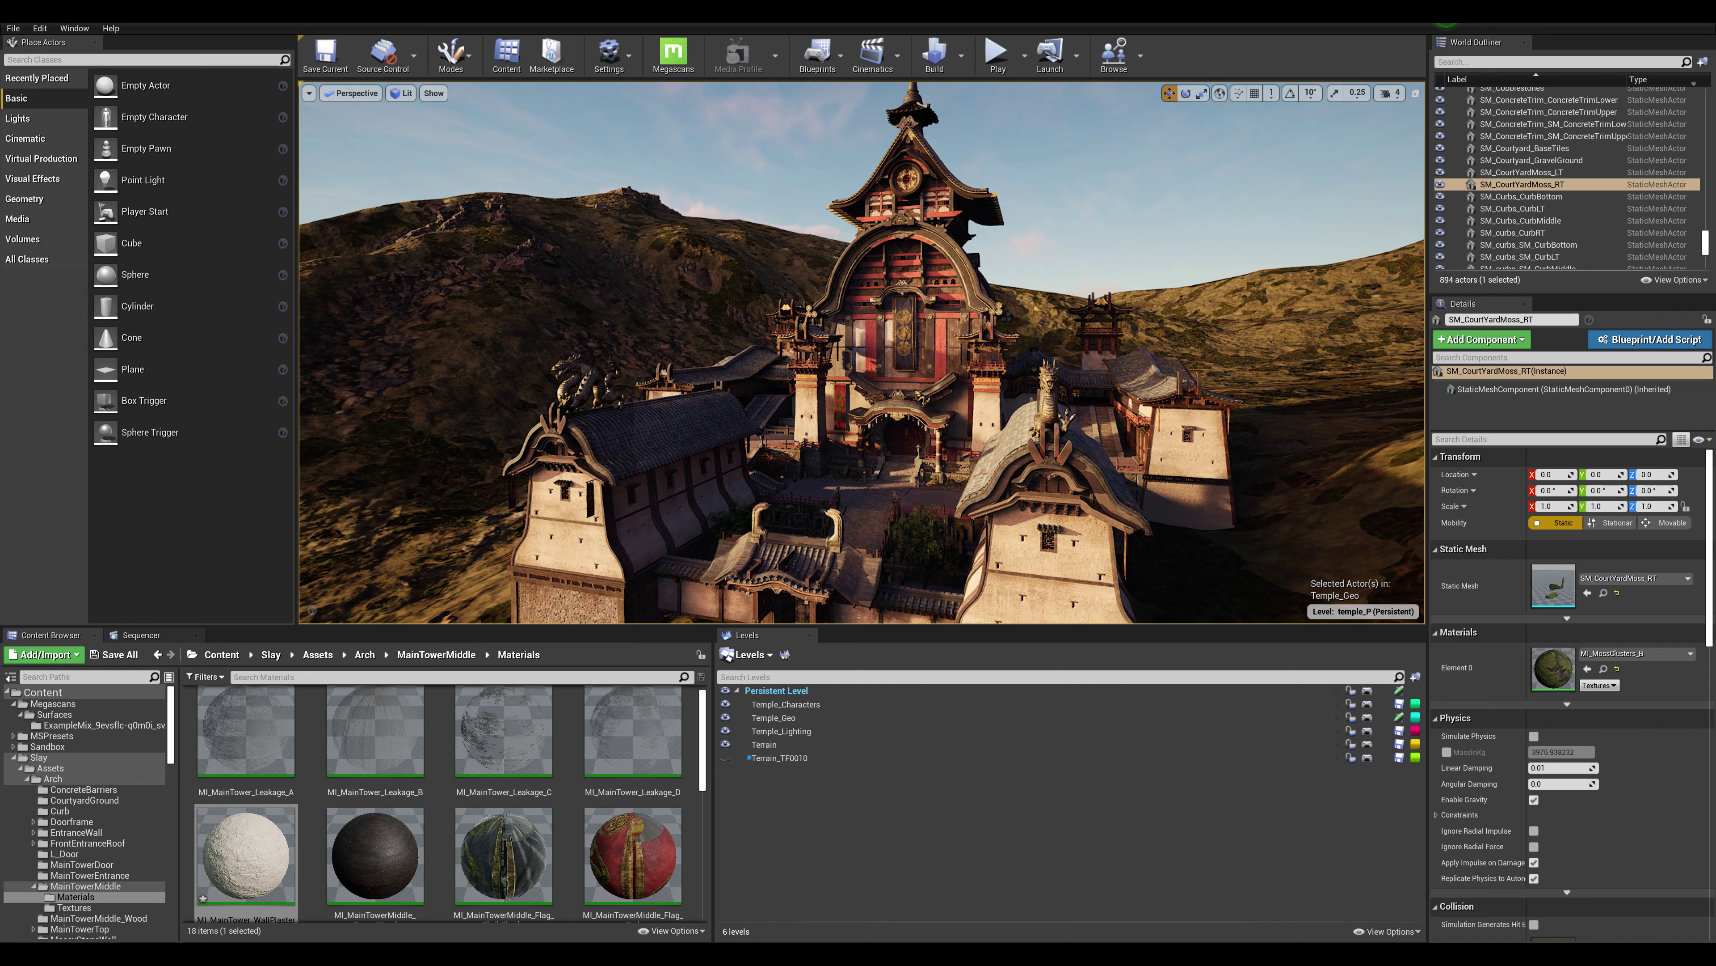
Select in turn the main tower's wood mesh, the lower entrance roof and the castle stairs.
left_click(906, 271)
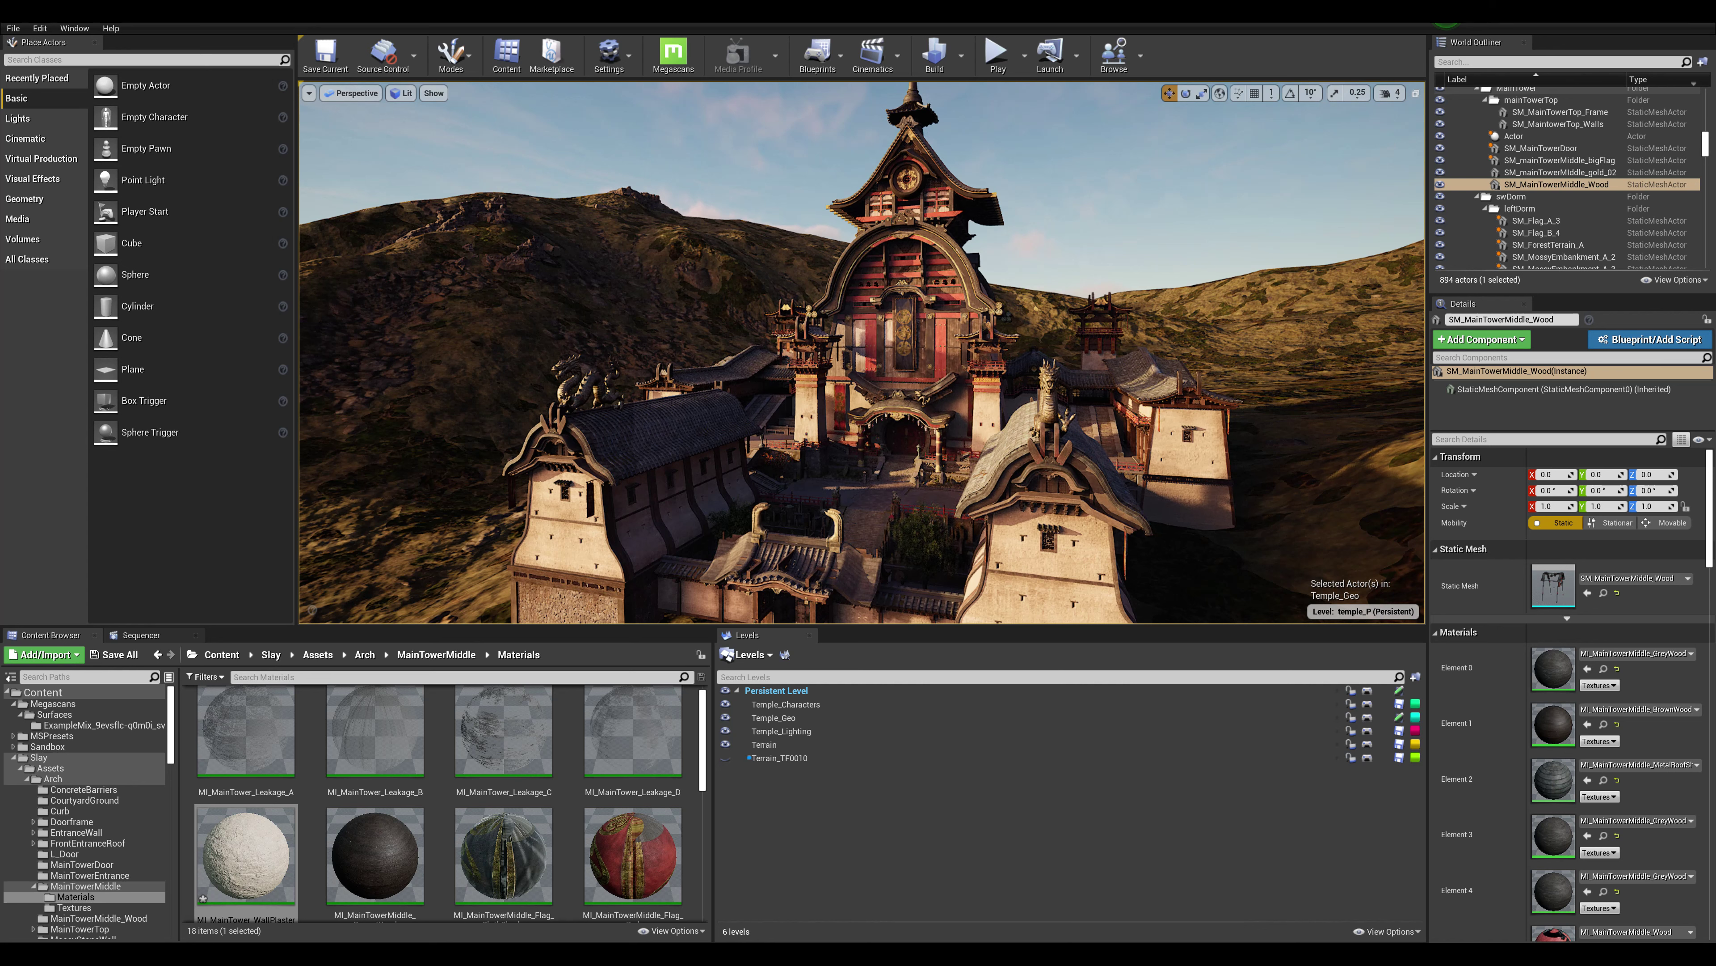
left_click(902, 412)
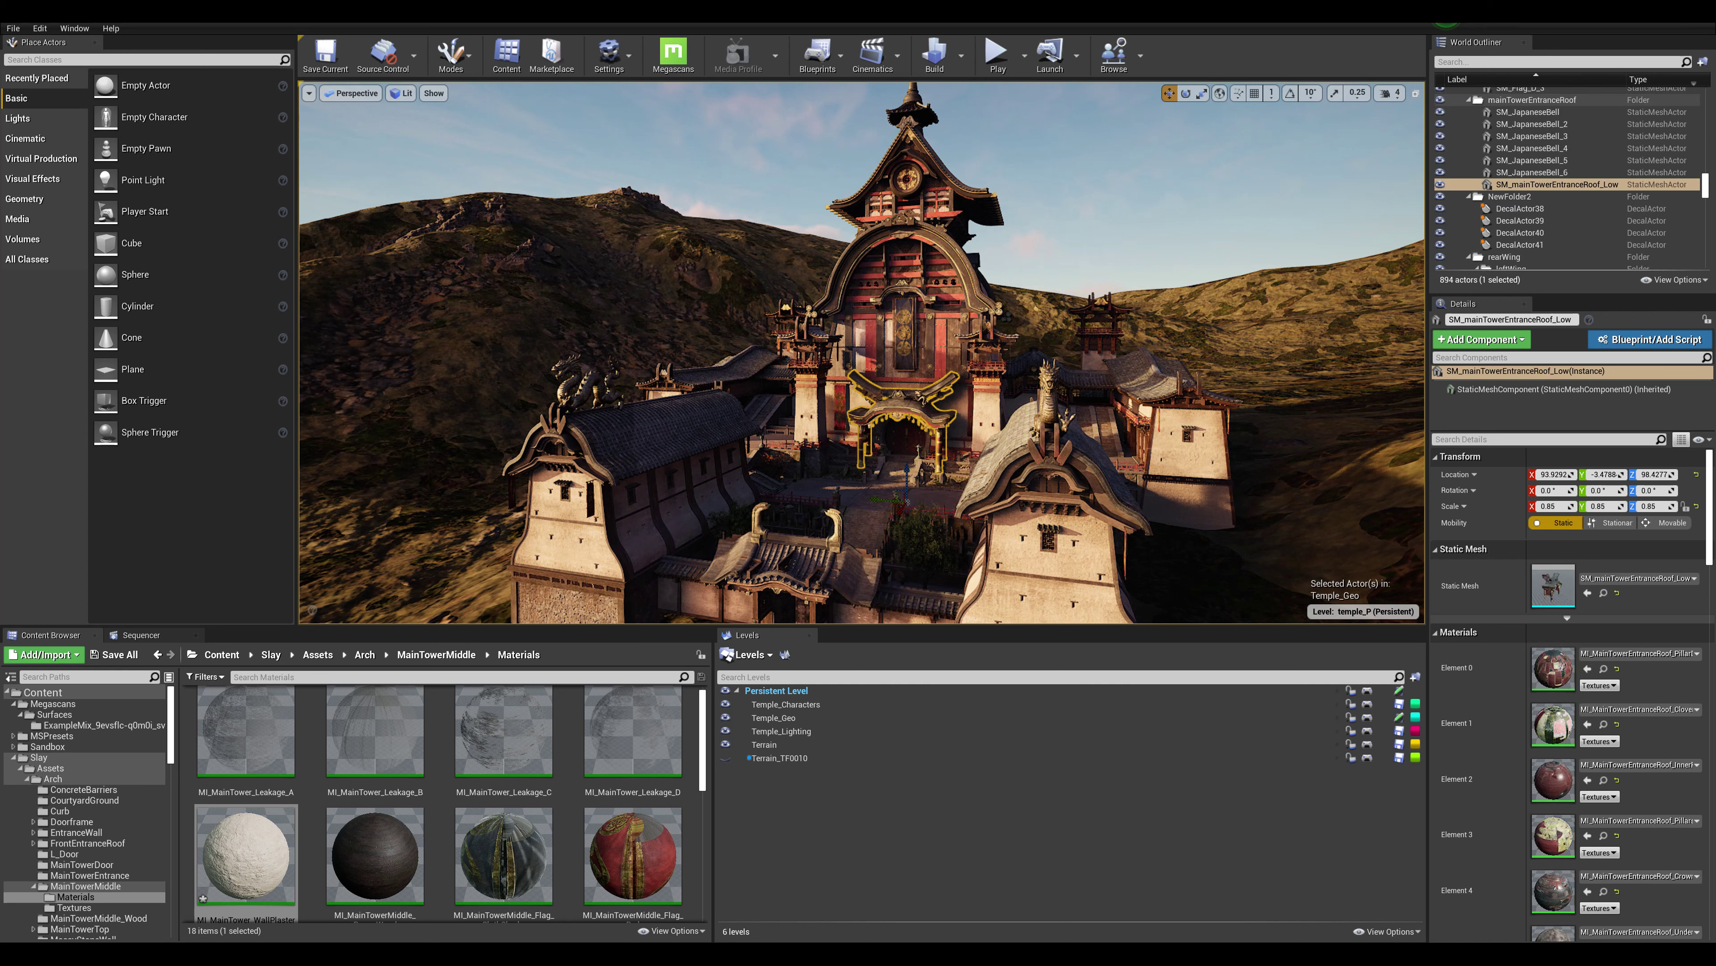
left_click(895, 471)
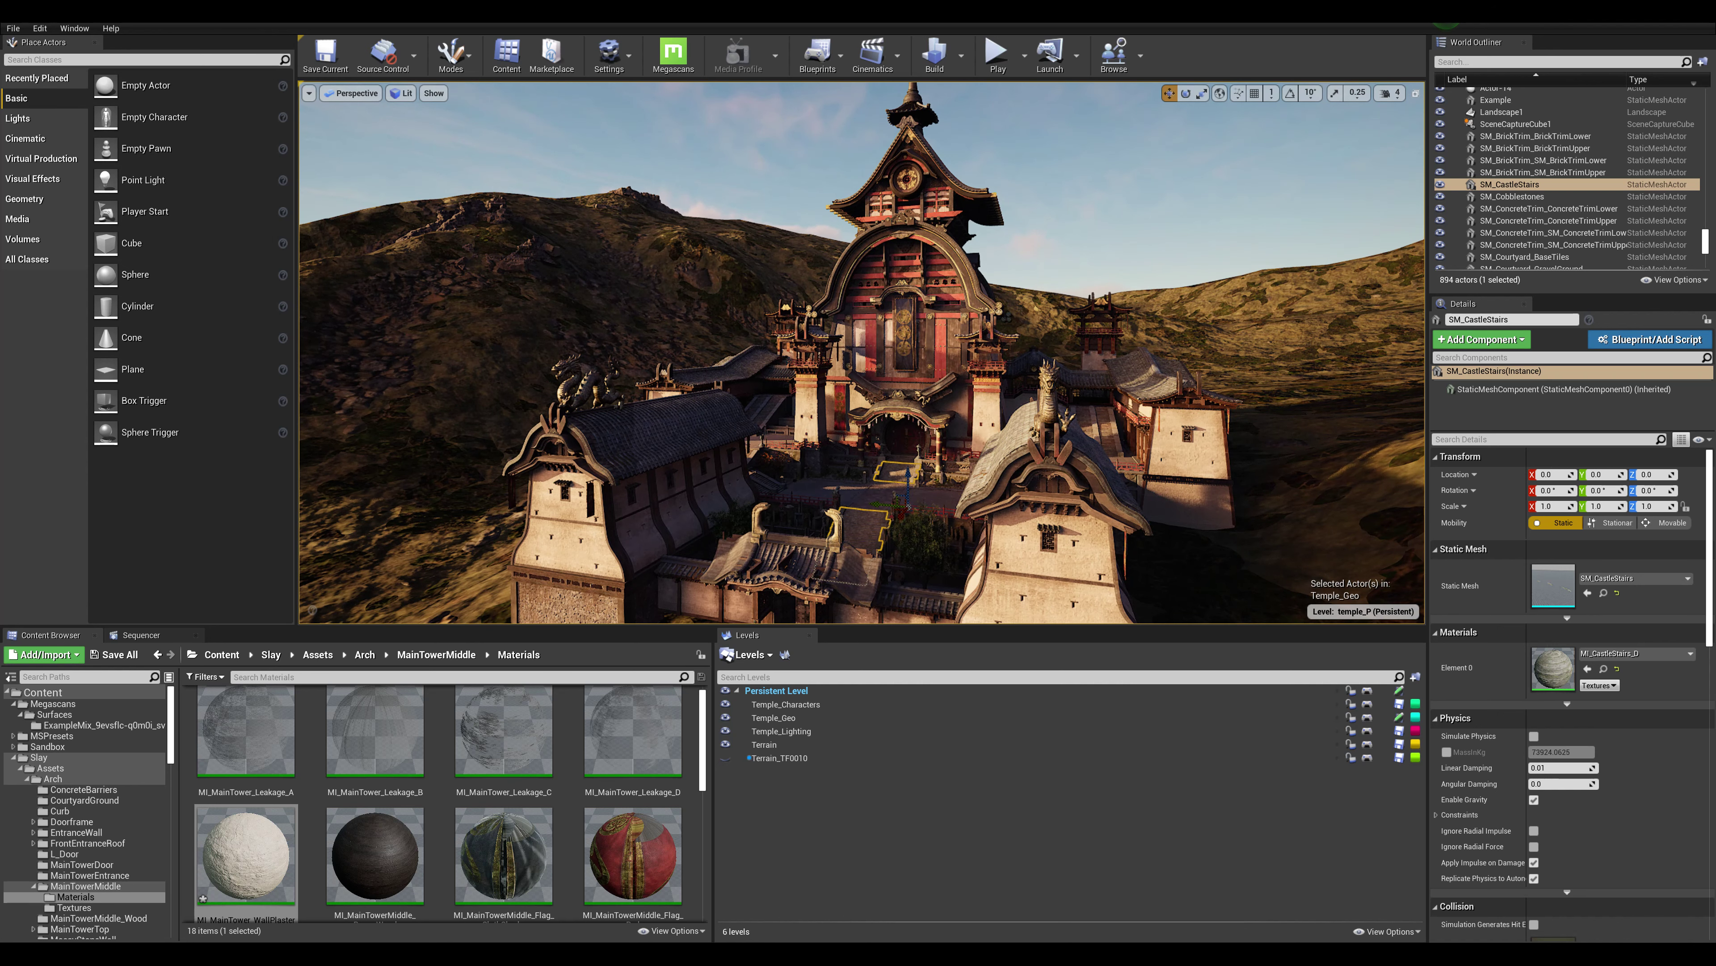
Examine the approach to the temple, following the lower stairs up toward the courtyard and entrance.
scroll(862, 352, "up", 4)
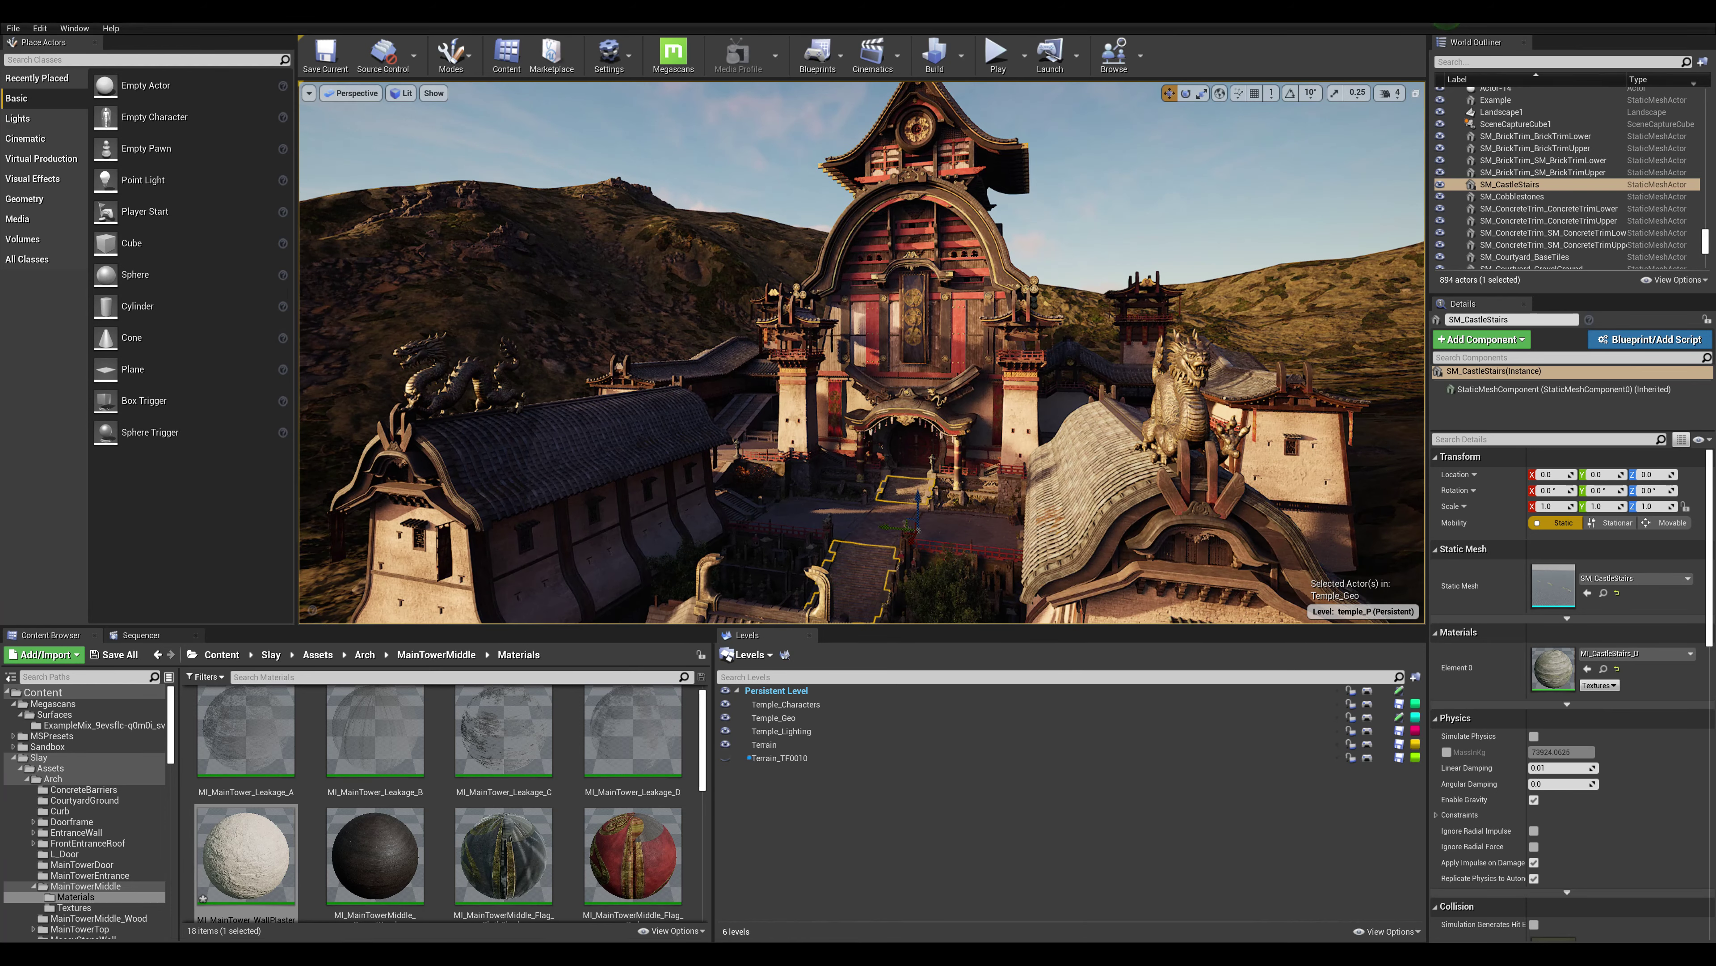
scroll(862, 352, "up", 4)
middle_click_drag(862, 352, 862, 474)
scroll(862, 352, "up", 1)
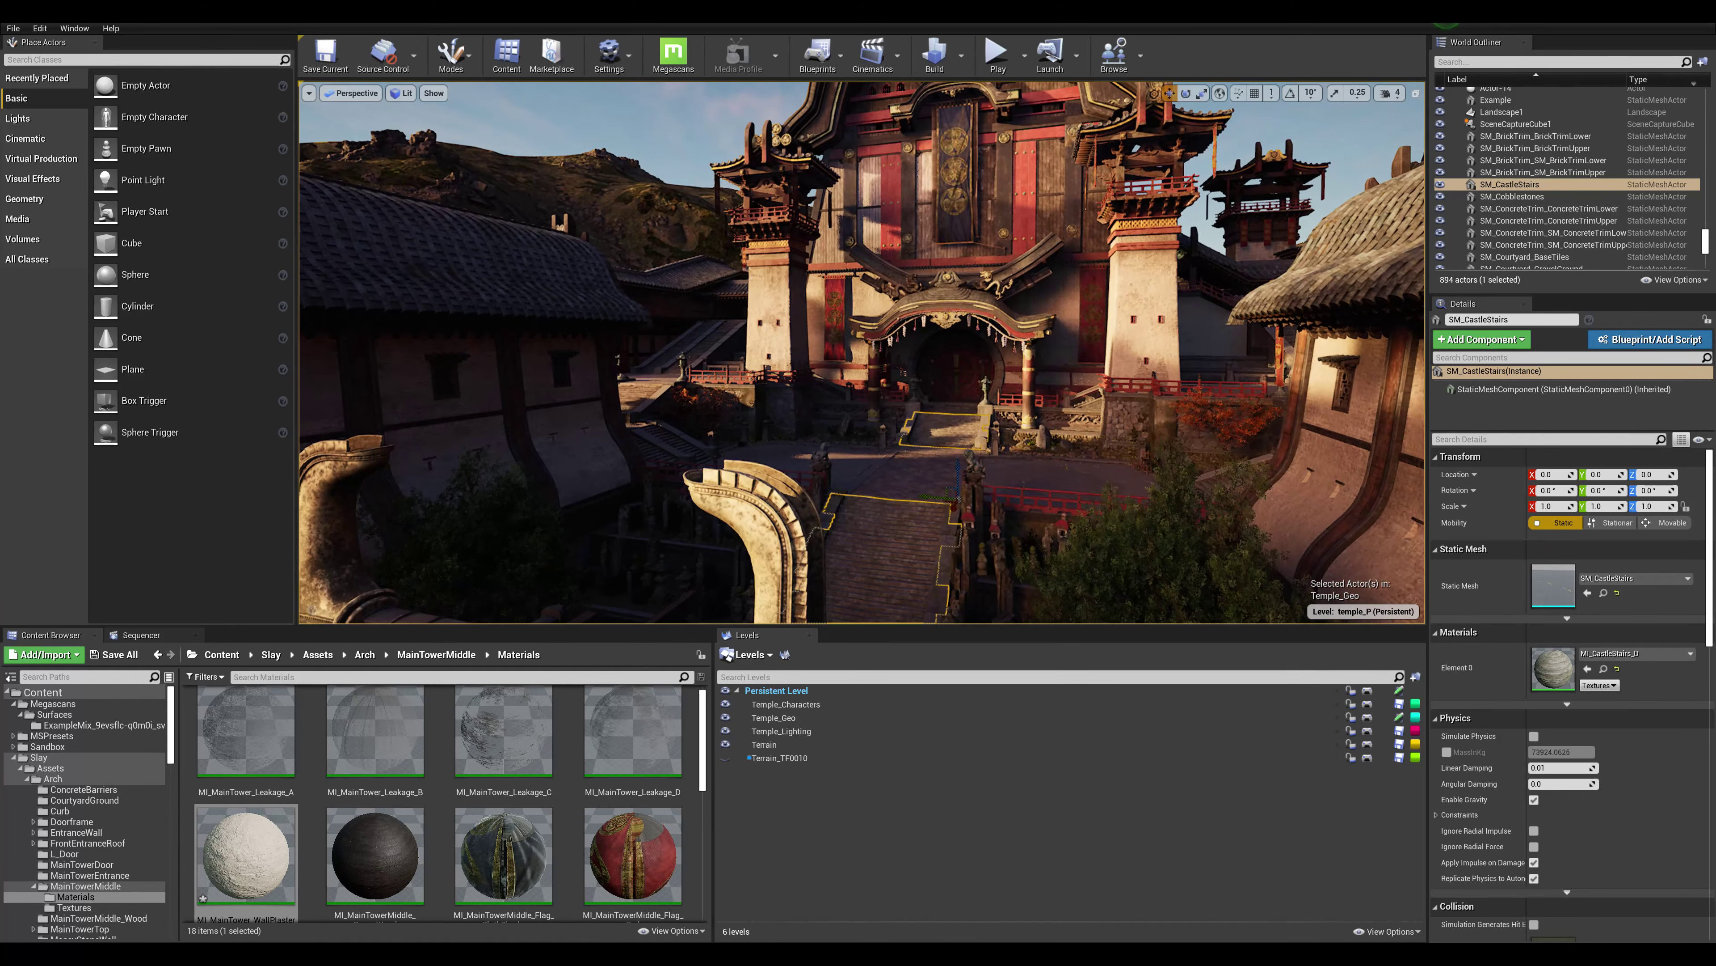
key("w")
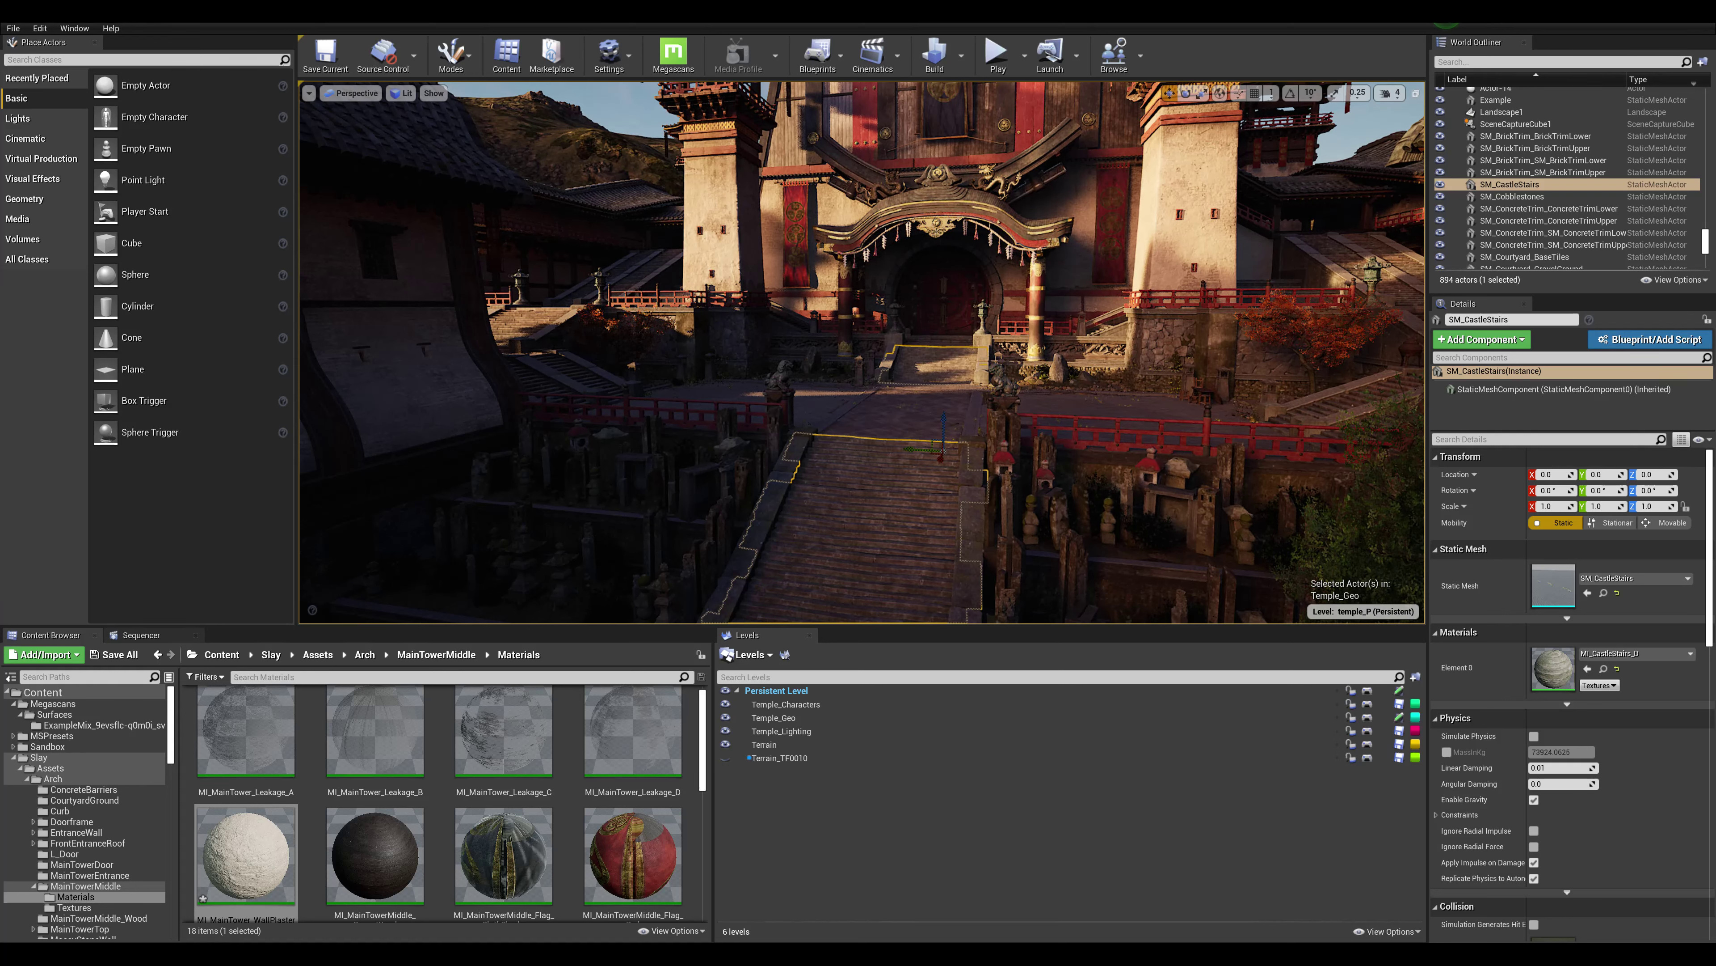
key("a")
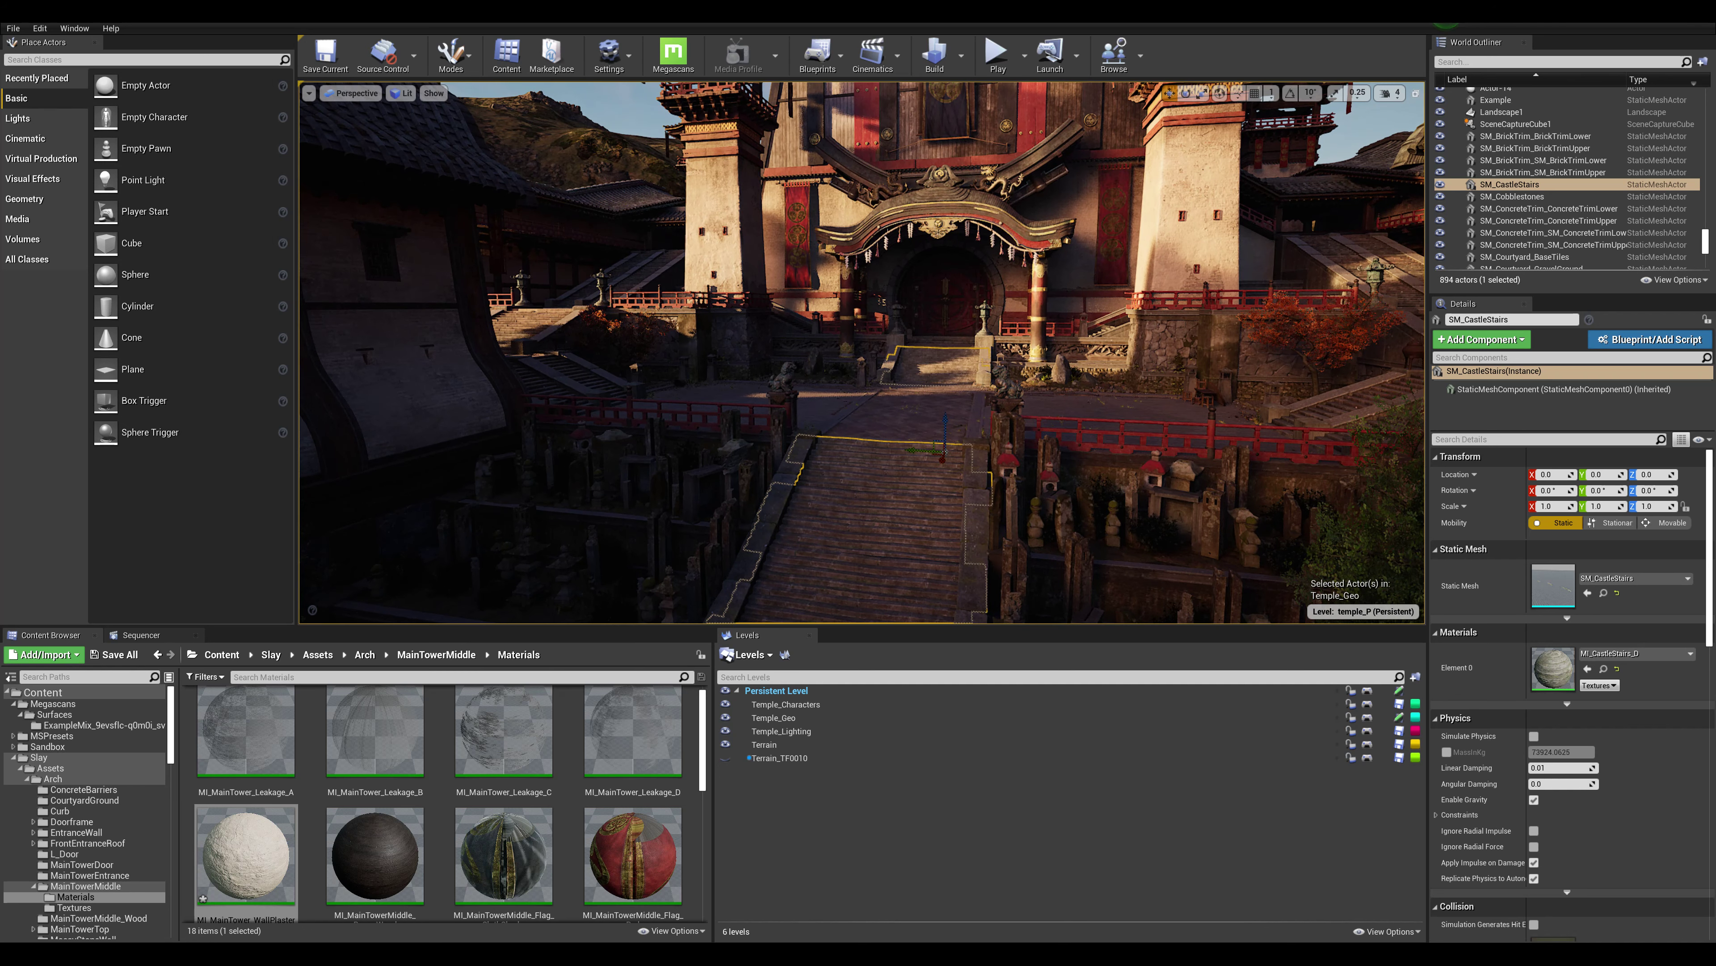
key("w")
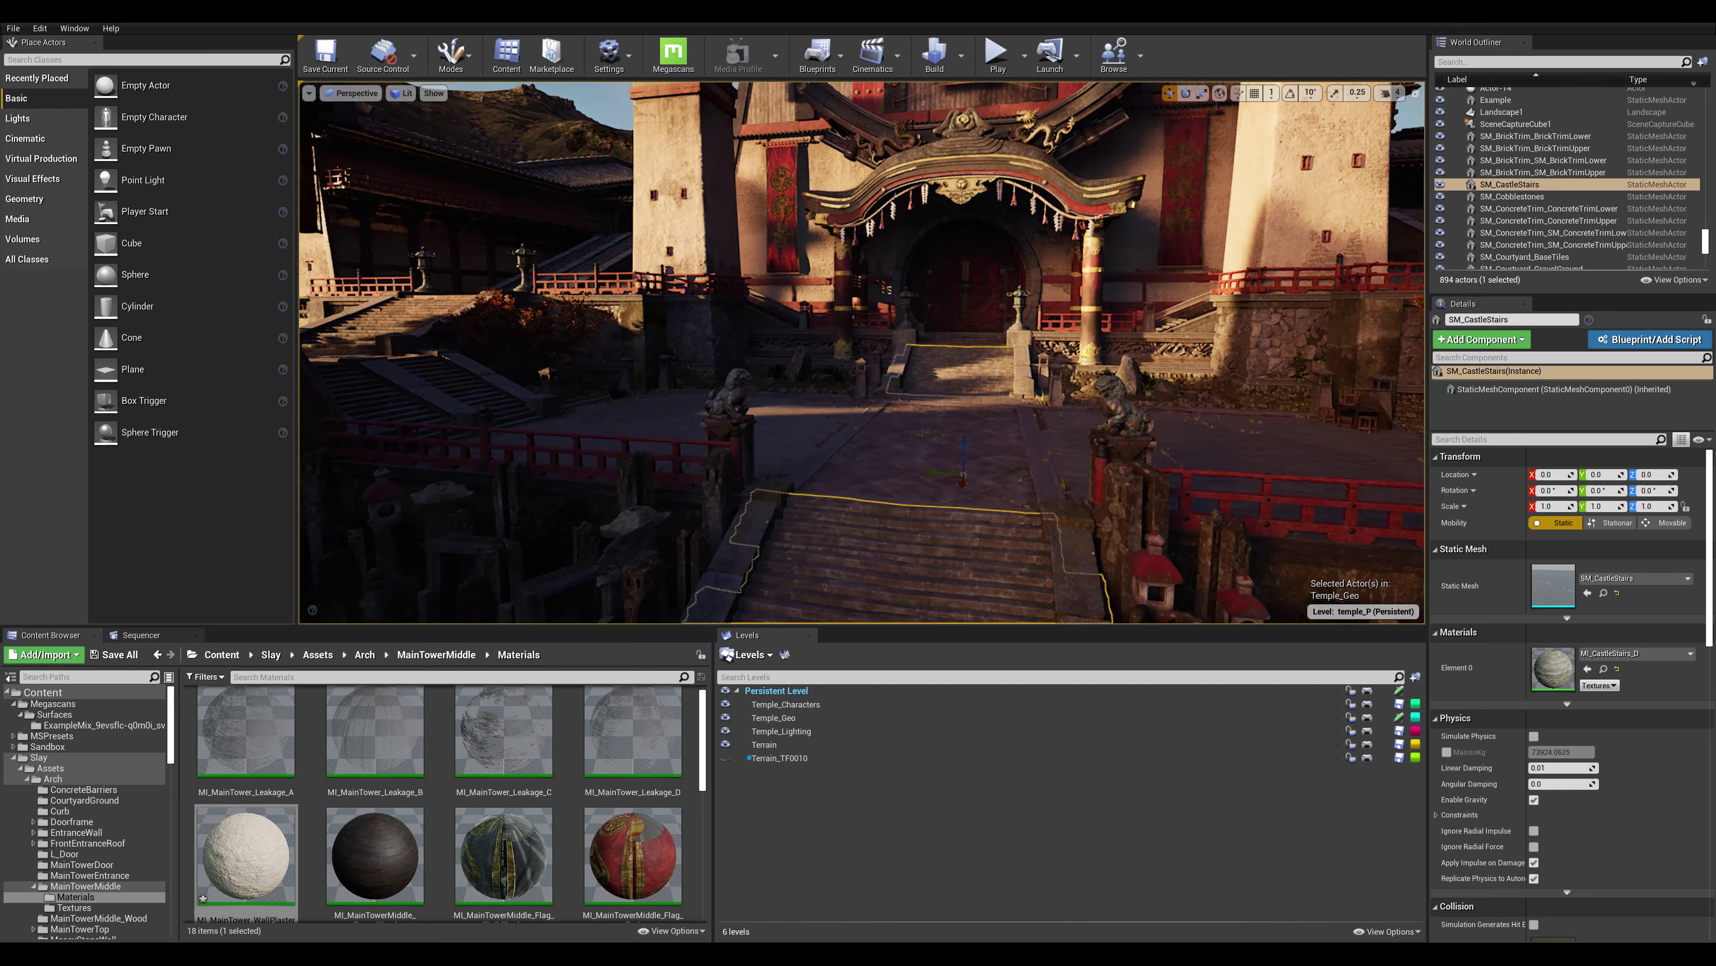
Examine the courtyard paving, its curbs and the steps in front of the temple entrance.
key("q")
key("a")
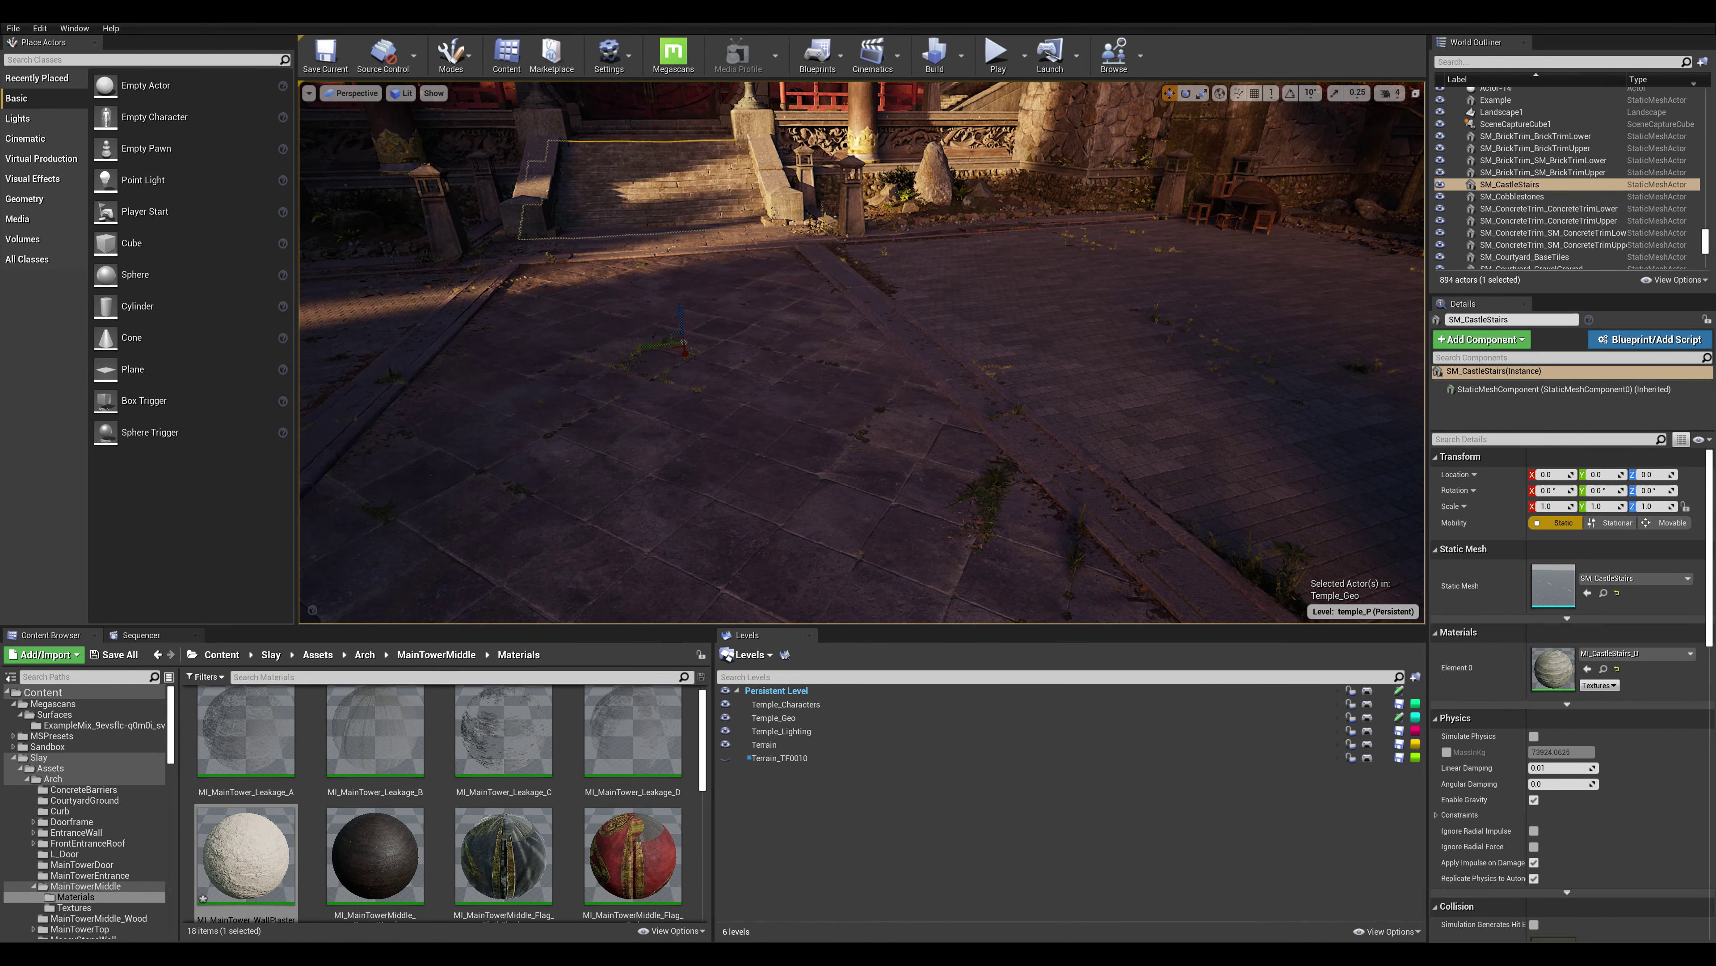
key("e")
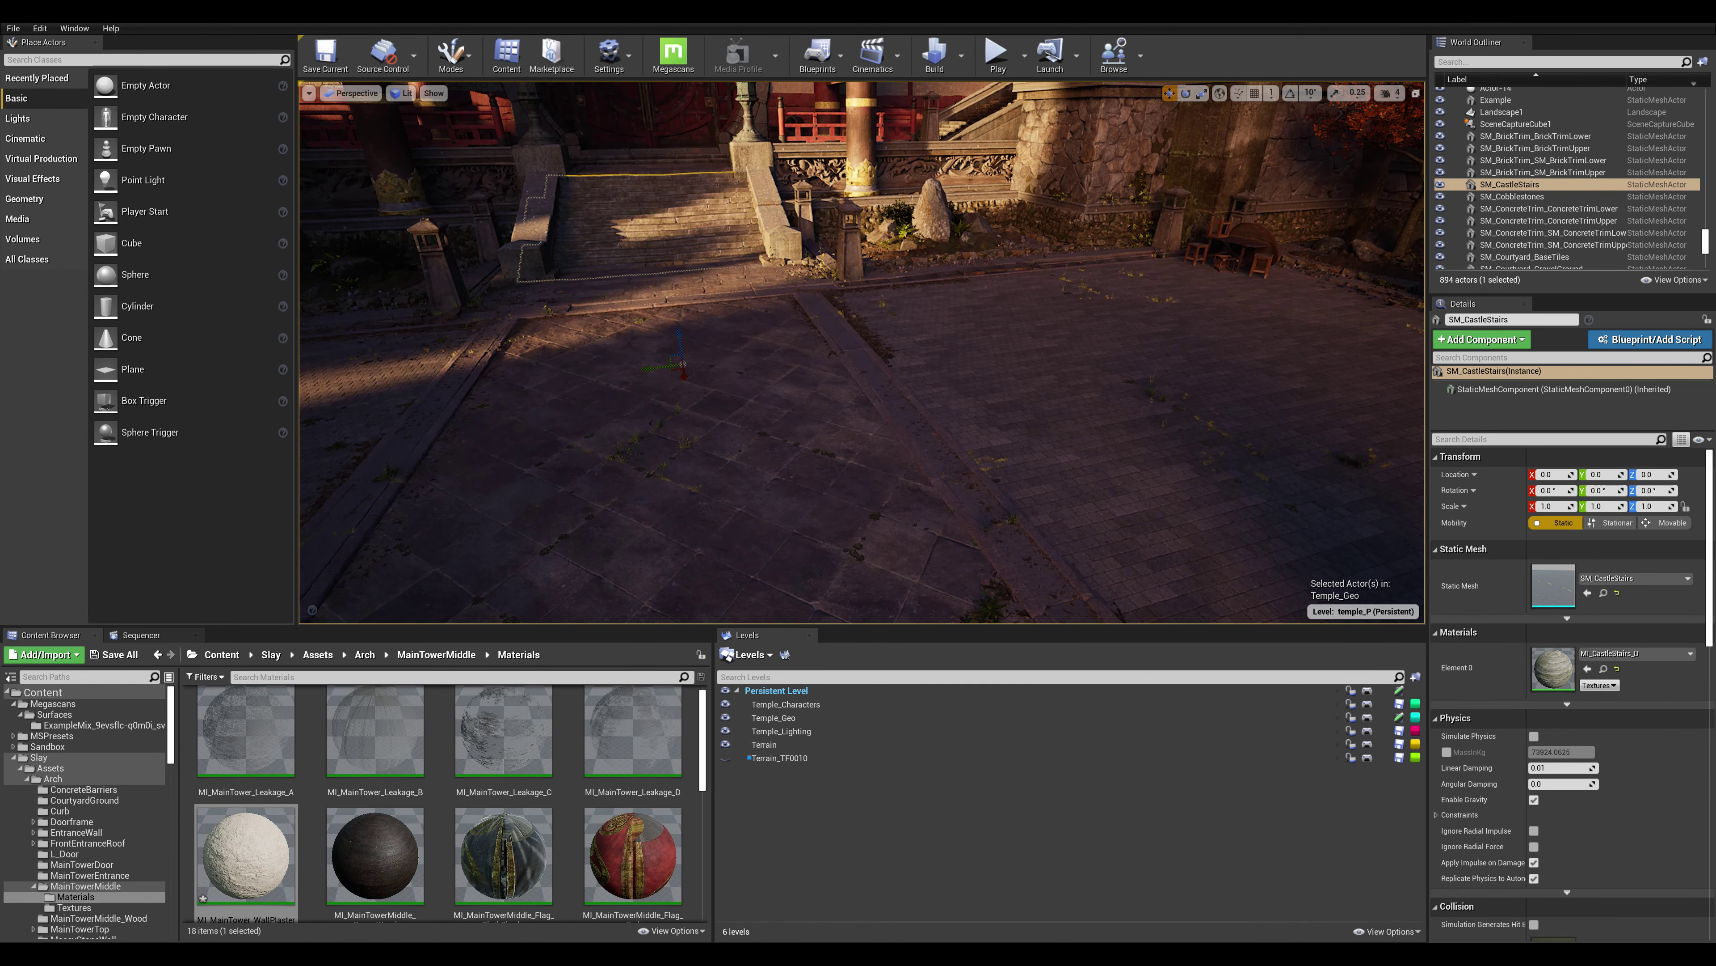
key("e")
key("a")
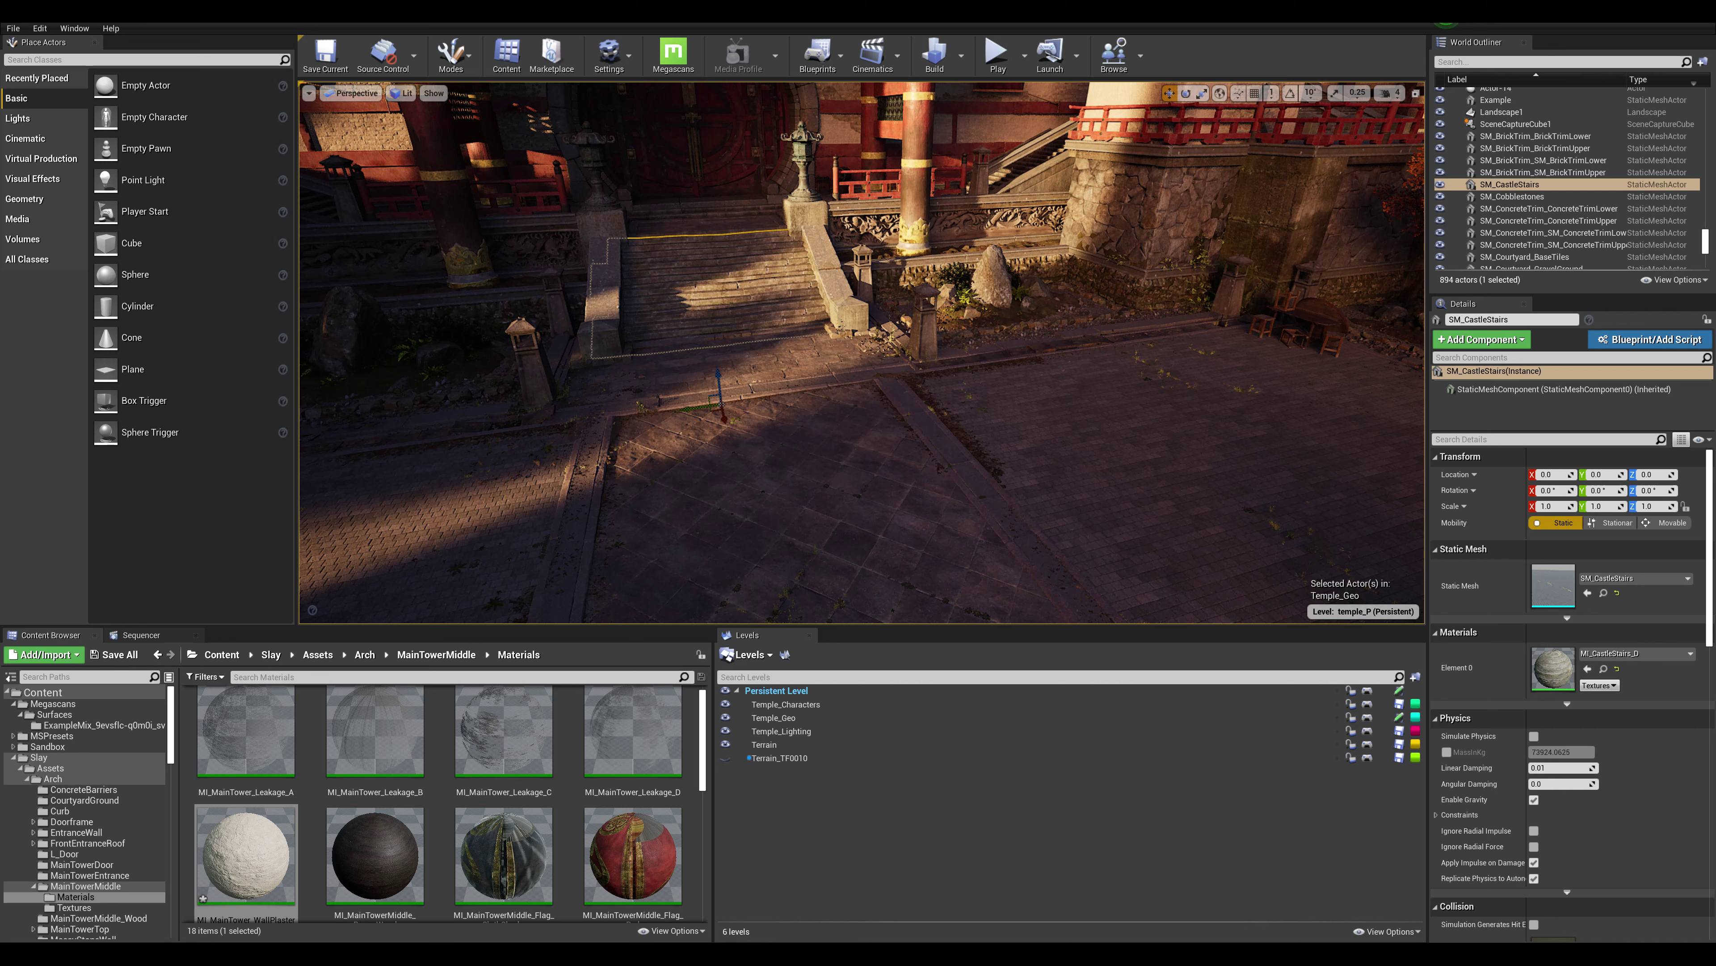
right_click_drag(862, 351, 778, 281)
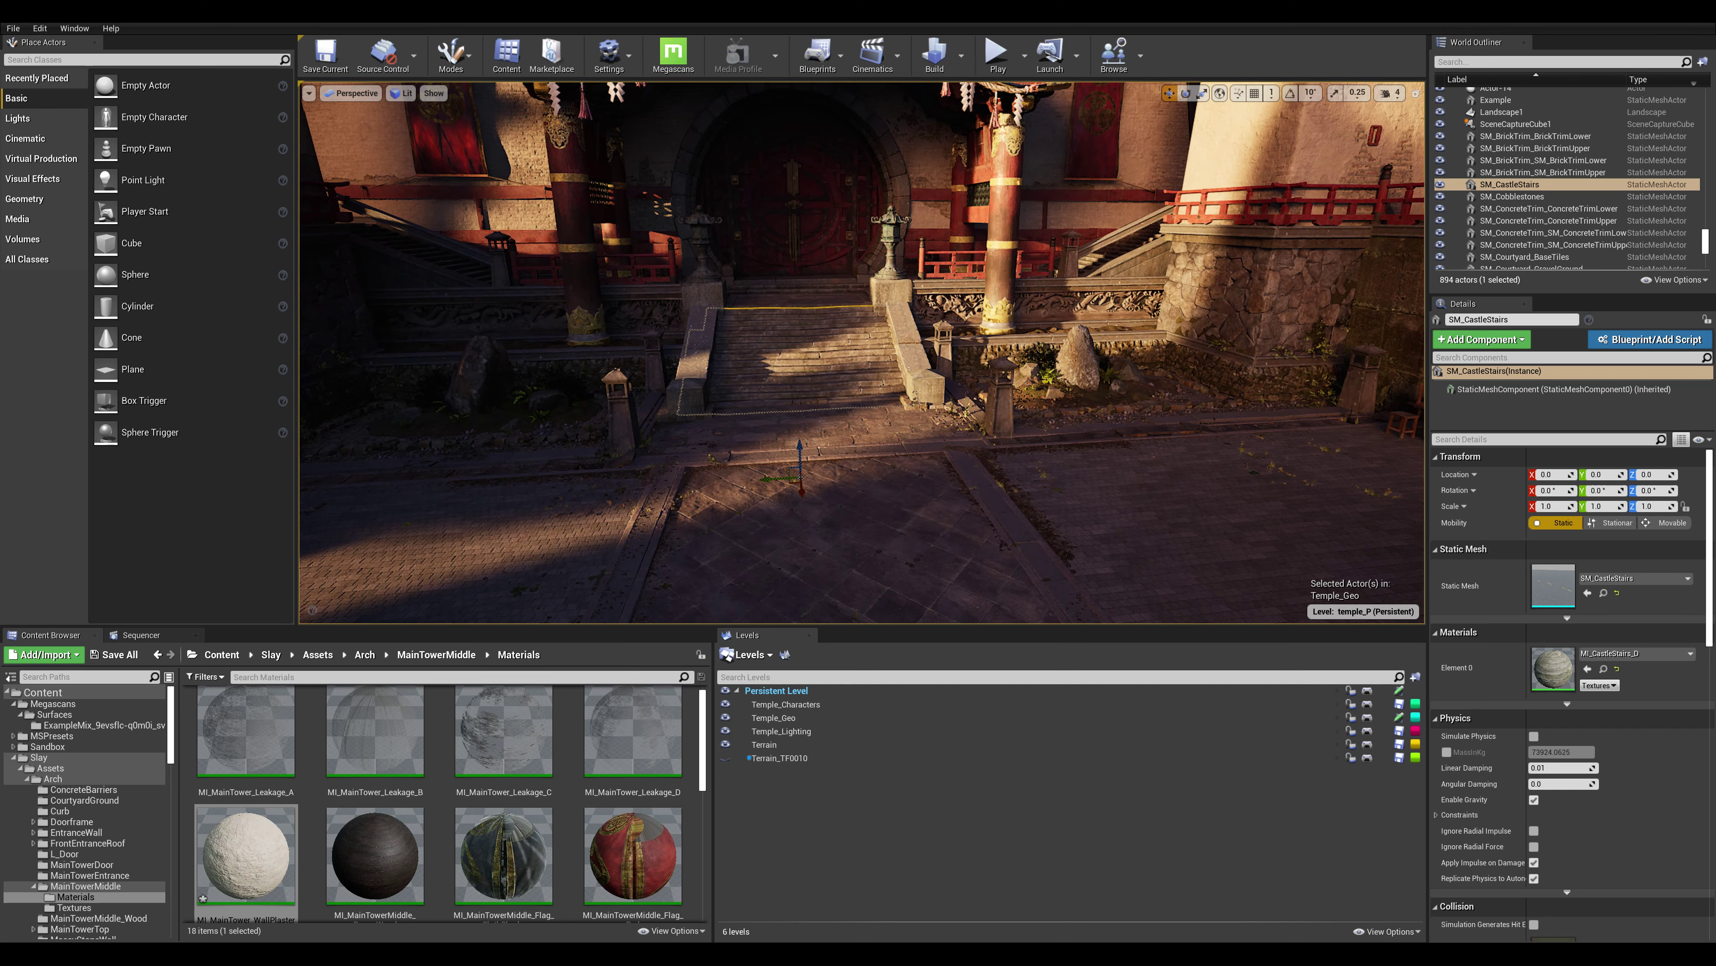
Look over the courtyard corner with the old wooden table, undo the last action and face the entrance steps.
key("s")
right_click_drag(862, 351, 859, 334)
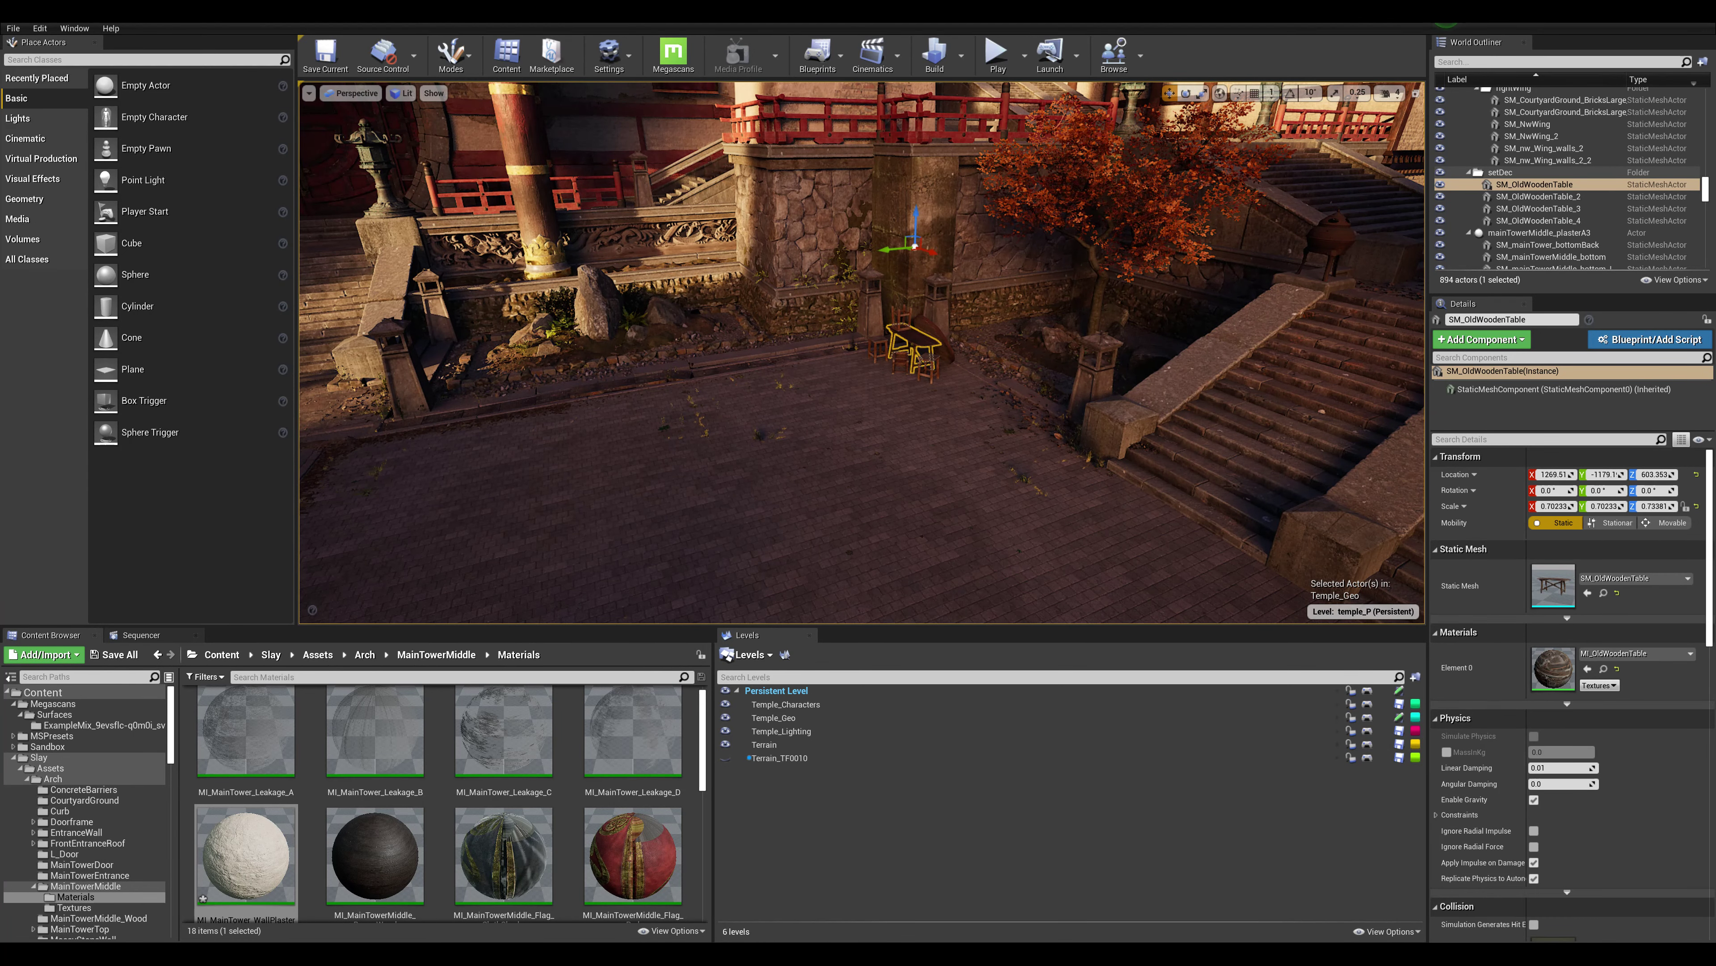
key("ctrl+z")
right_click_drag(862, 352, 466, 355)
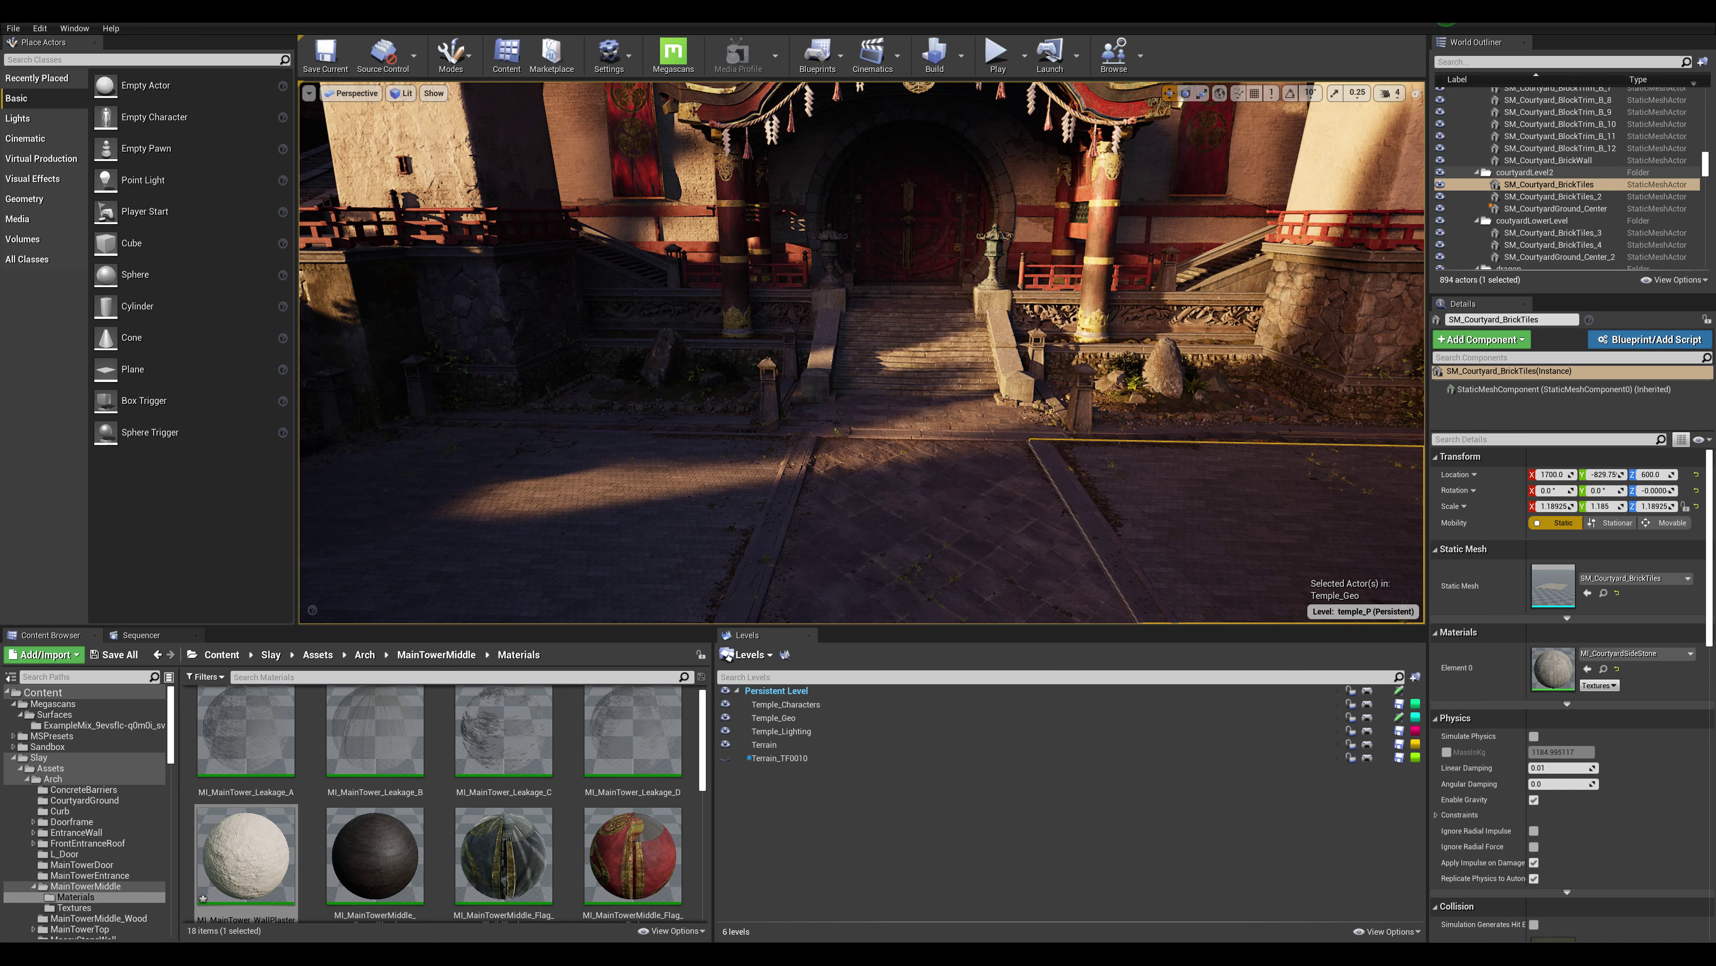
Frame the temple entrance and both plaster towers from the foot of the lower stairs.
key("s")
mouse_move(467, 355)
right_mouse_down()
mouse_move(451, 399)
mouse_move(468, 346)
mouse_move(440, 338)
mouse_move(461, 353)
mouse_move(468, 323)
right_mouse_up()
key("s")
key("s")
key("s")
key("w")
key("s")
key("w")
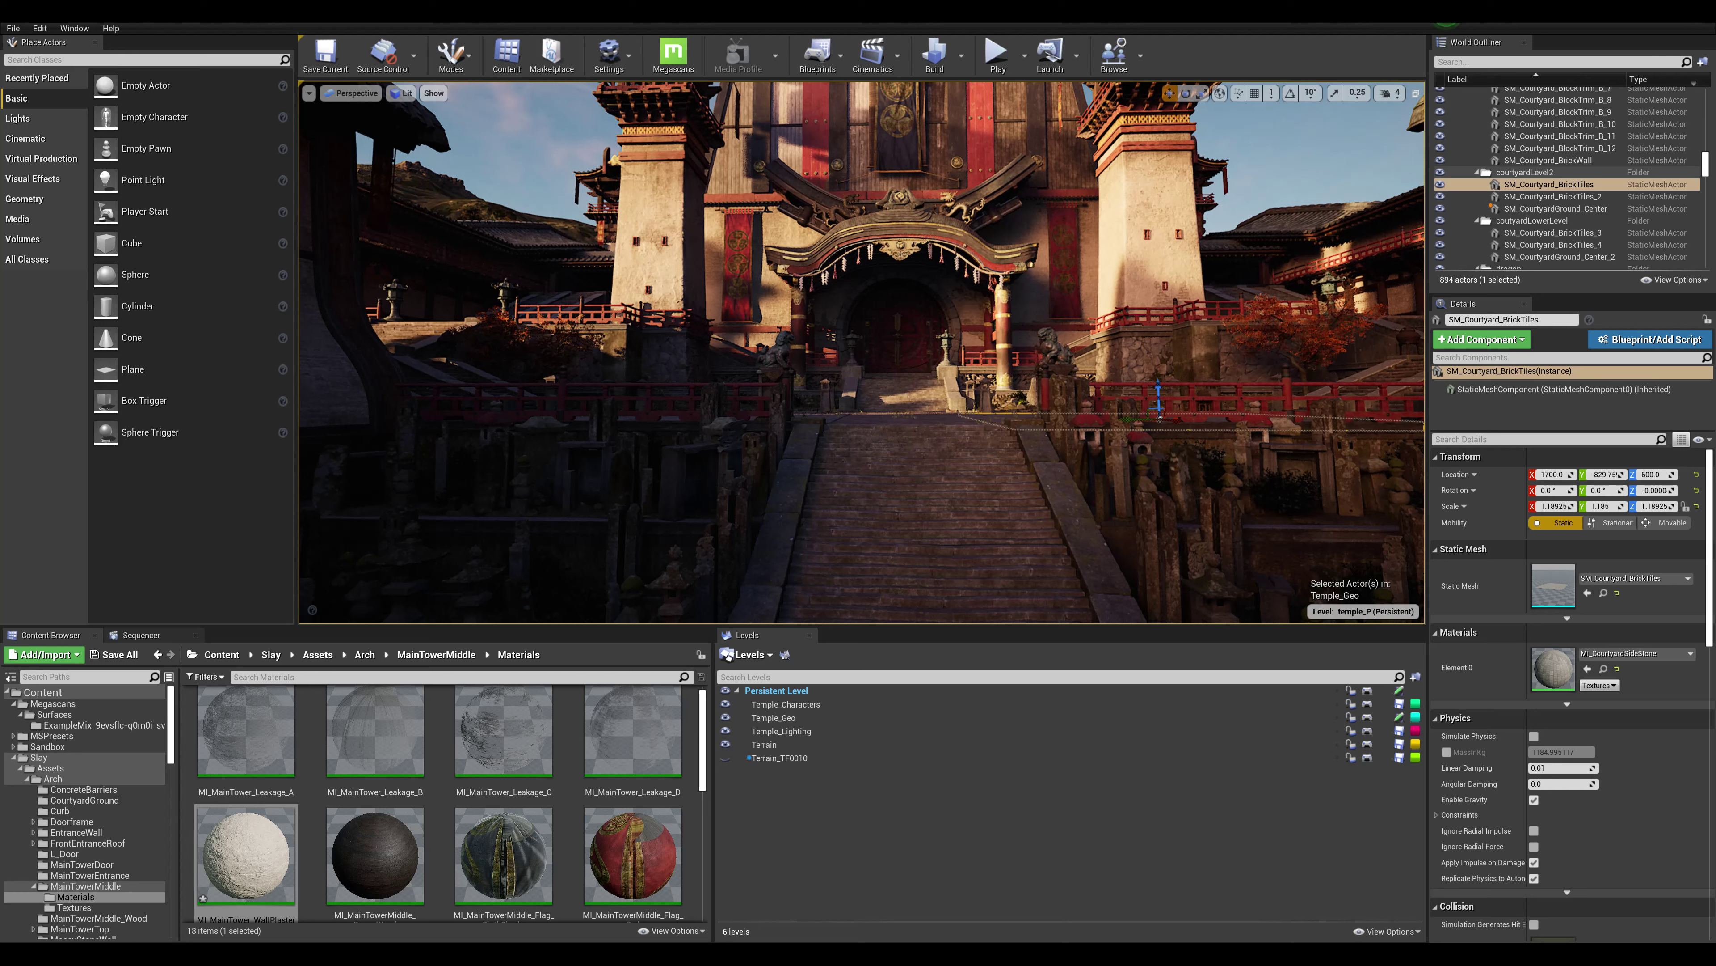
Collapse the World Outliner and Details area and show the temple viewport in full-screen immersive view.
left_click(1524, 42)
left_click(1524, 42)
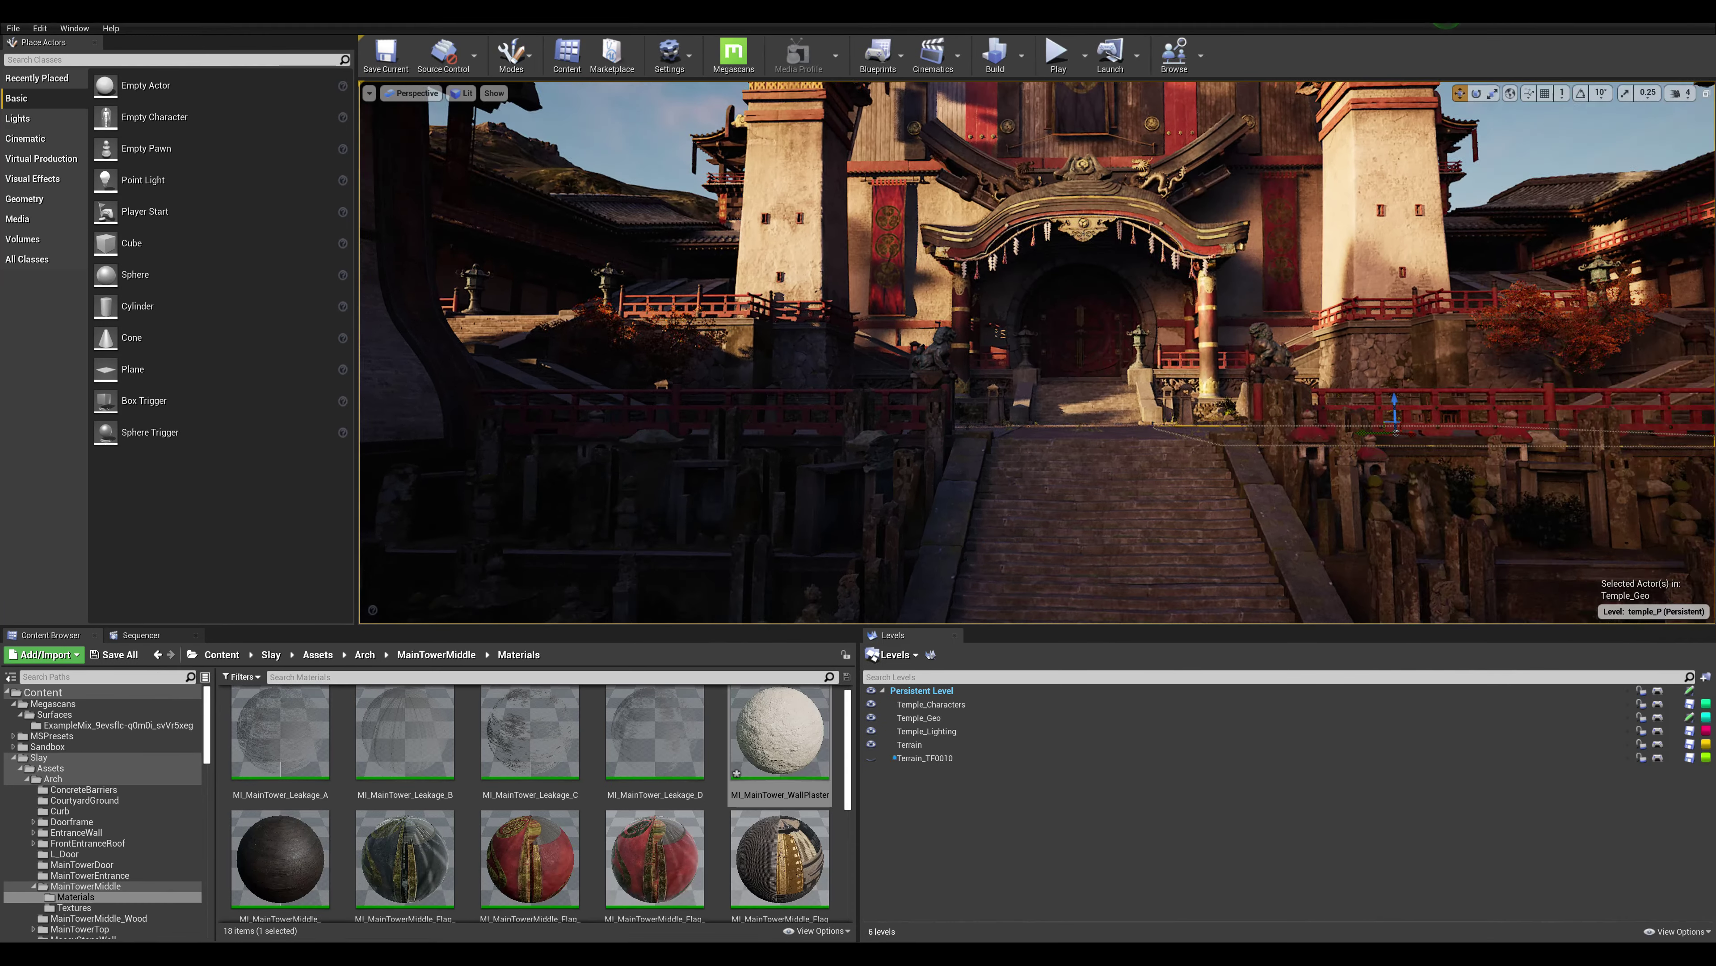
scroll(861, 352, "down", 2)
scroll(861, 352, "up", 2)
key("F11")
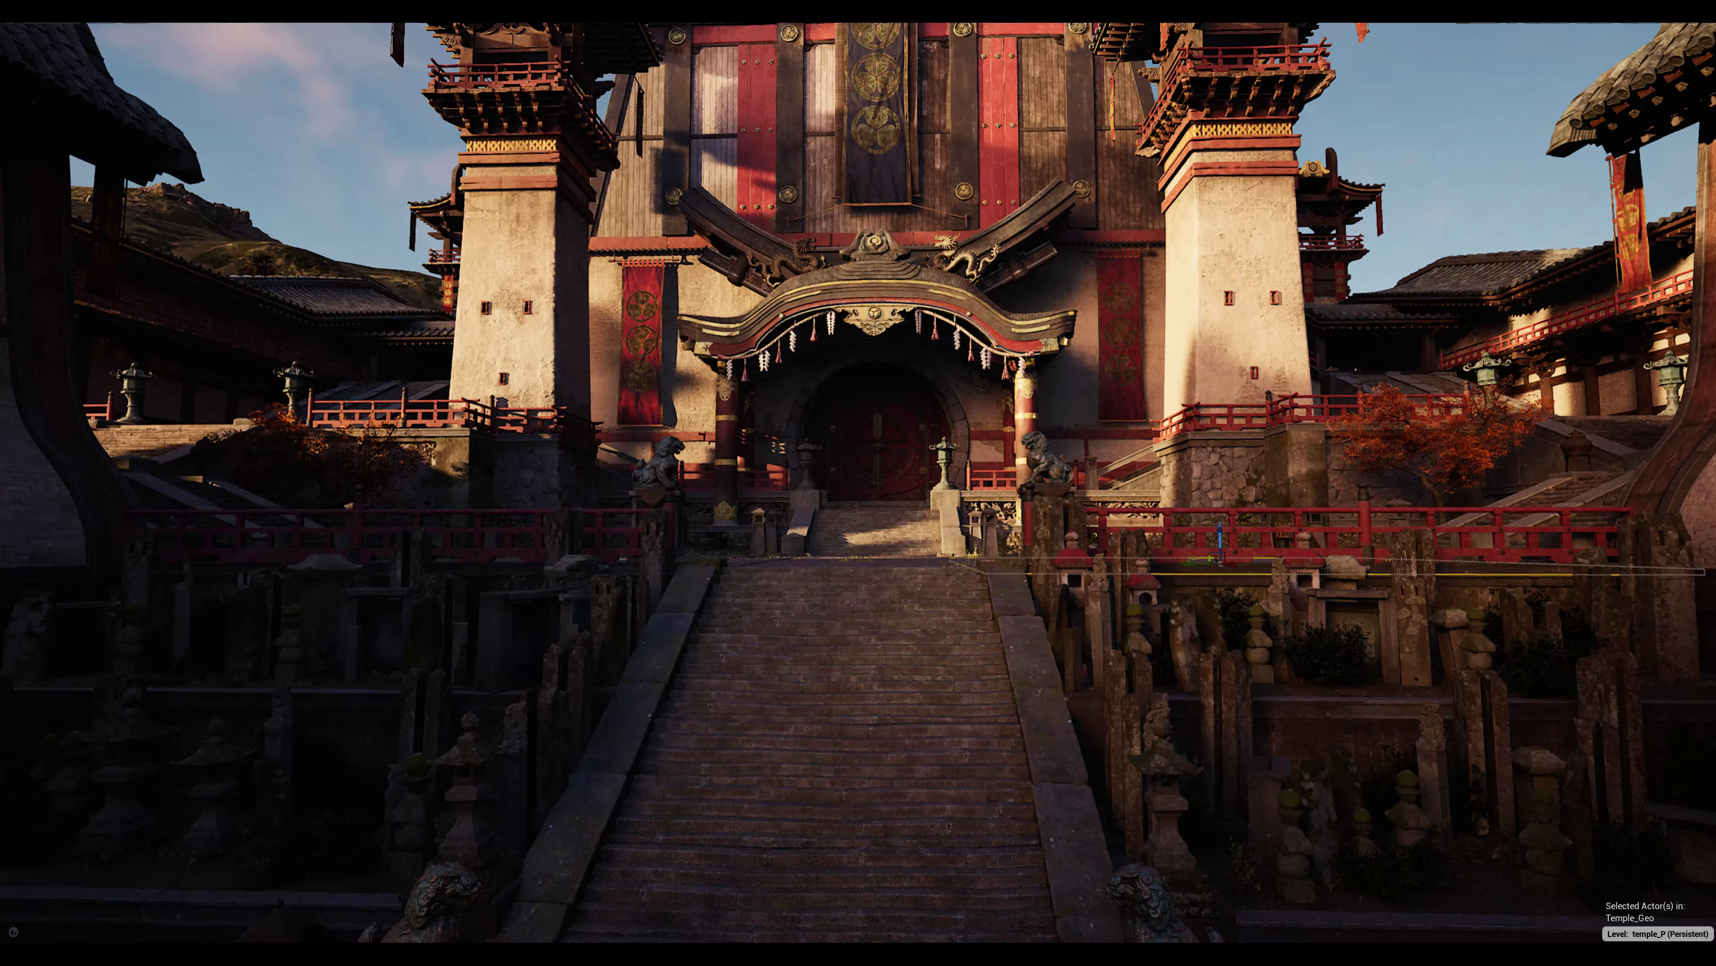